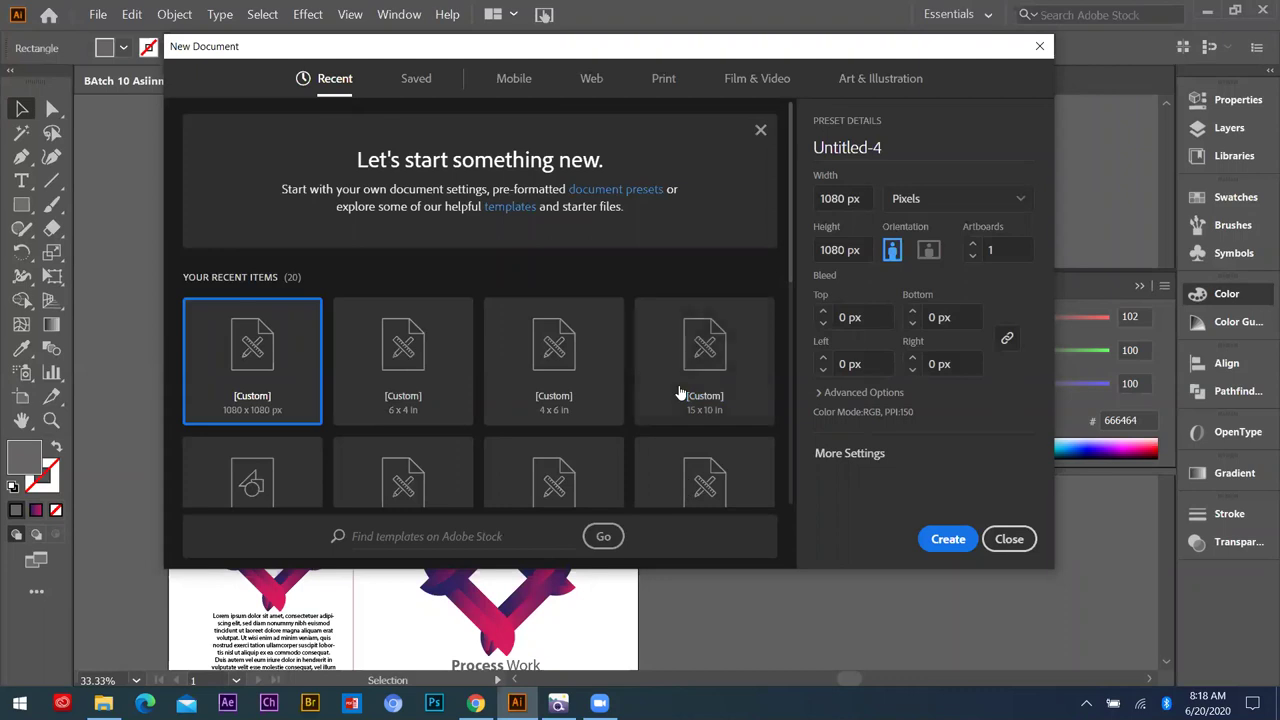
Step: Create a blank 1080 × 1080 px document and bring up the LikeMinded logo reference in Chrome
{"action": "scroll", "coordinate": [678, 393], "scroll_direction": "down", "scroll_amount": 1}
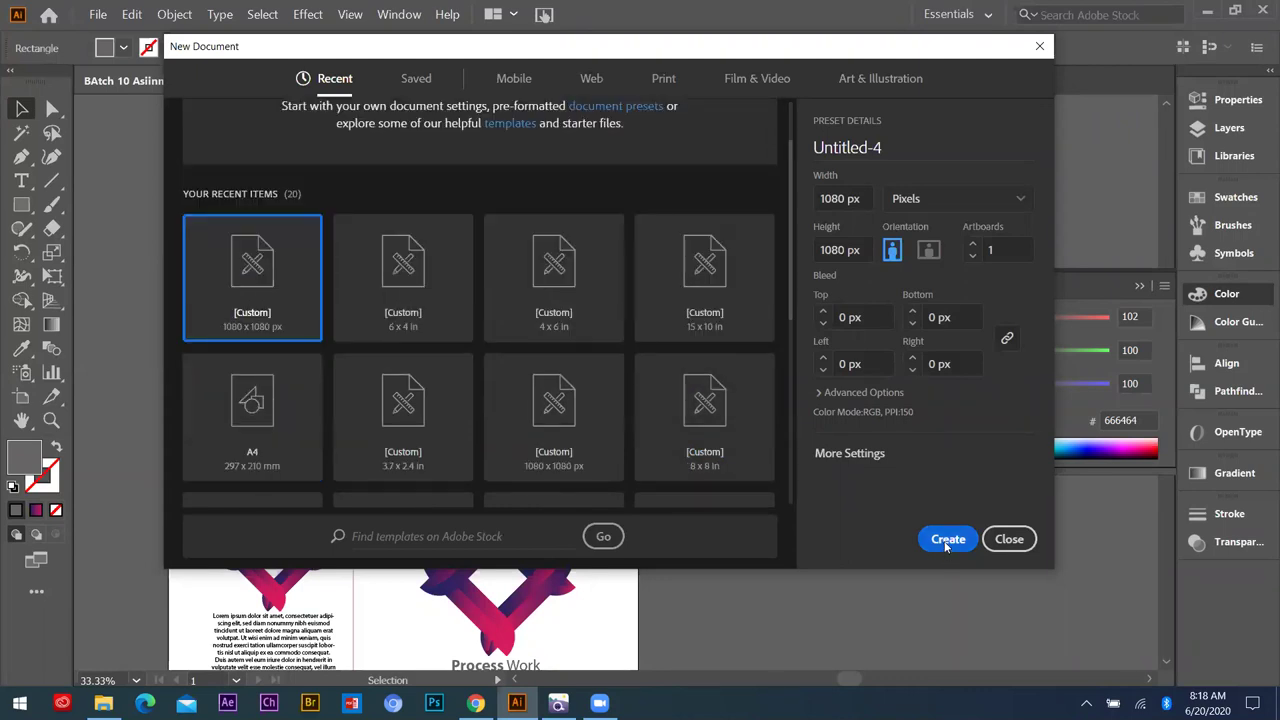
{"action": "left_click", "coordinate": [947, 540]}
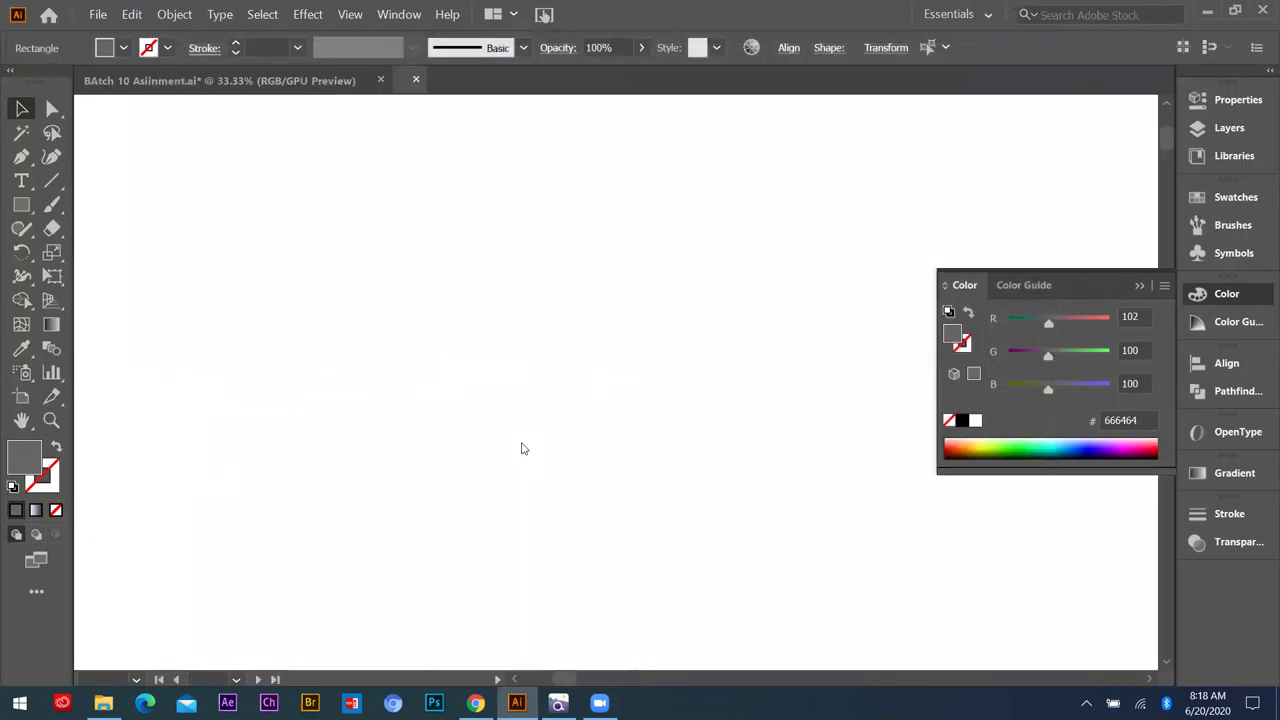
{"action": "left_click", "coordinate": [1207, 10]}
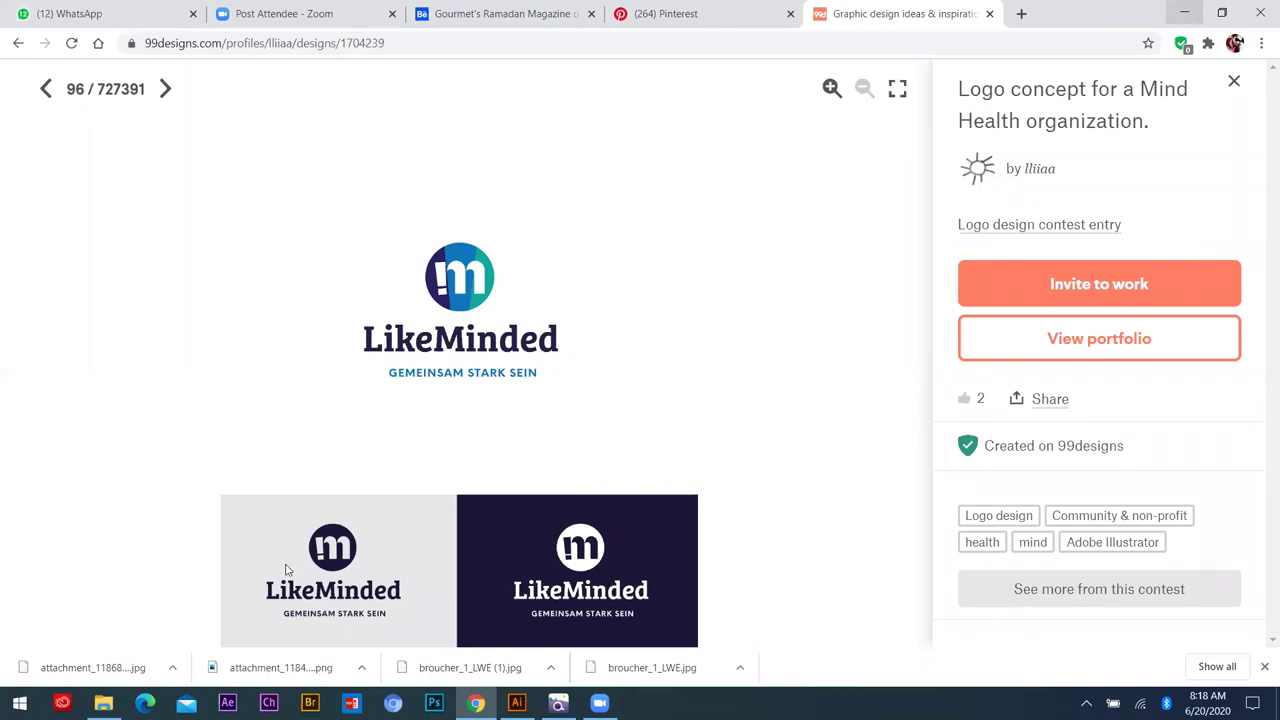
Step: Show the desktop with Win+D, minimizing the browser and the Illustrator document
{"action": "key", "text": "super+d"}
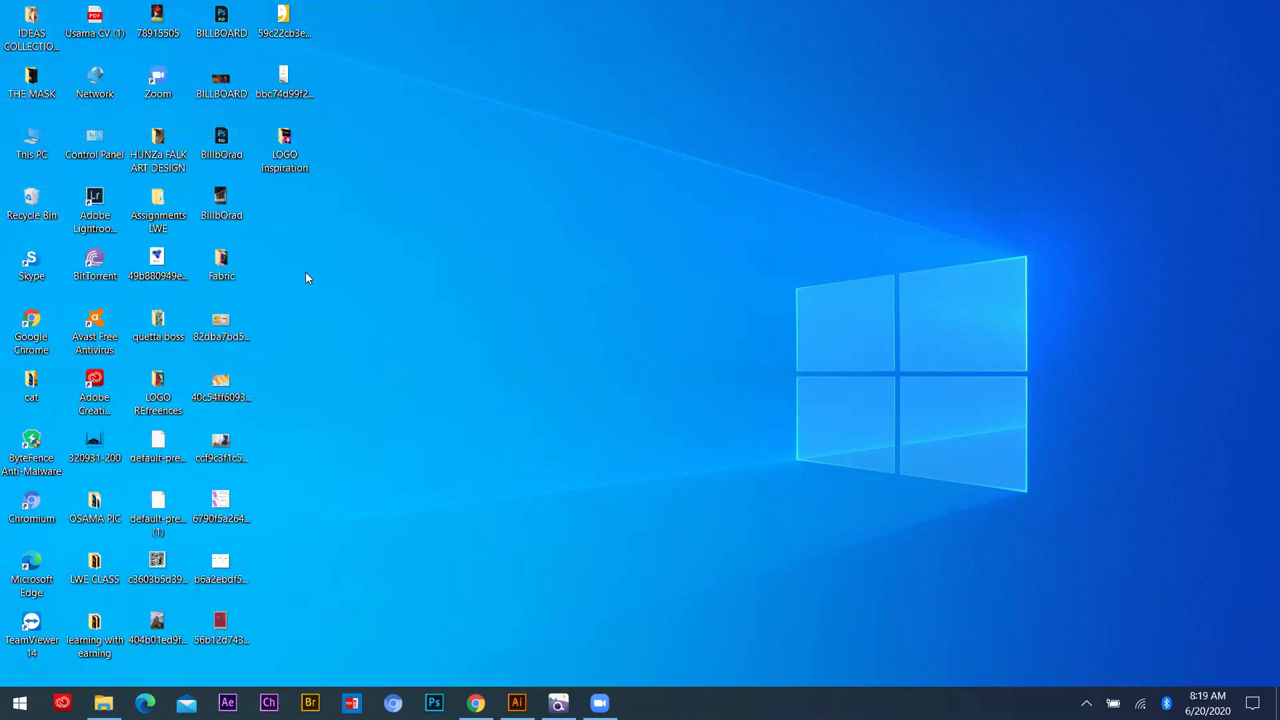
Step: Open the LOGO inspiration folder and drag the LikeMinded image attachment_118685063 into Illustrator
{"action": "left_click", "coordinate": [288, 169]}
{"action": "key", "text": "Return"}
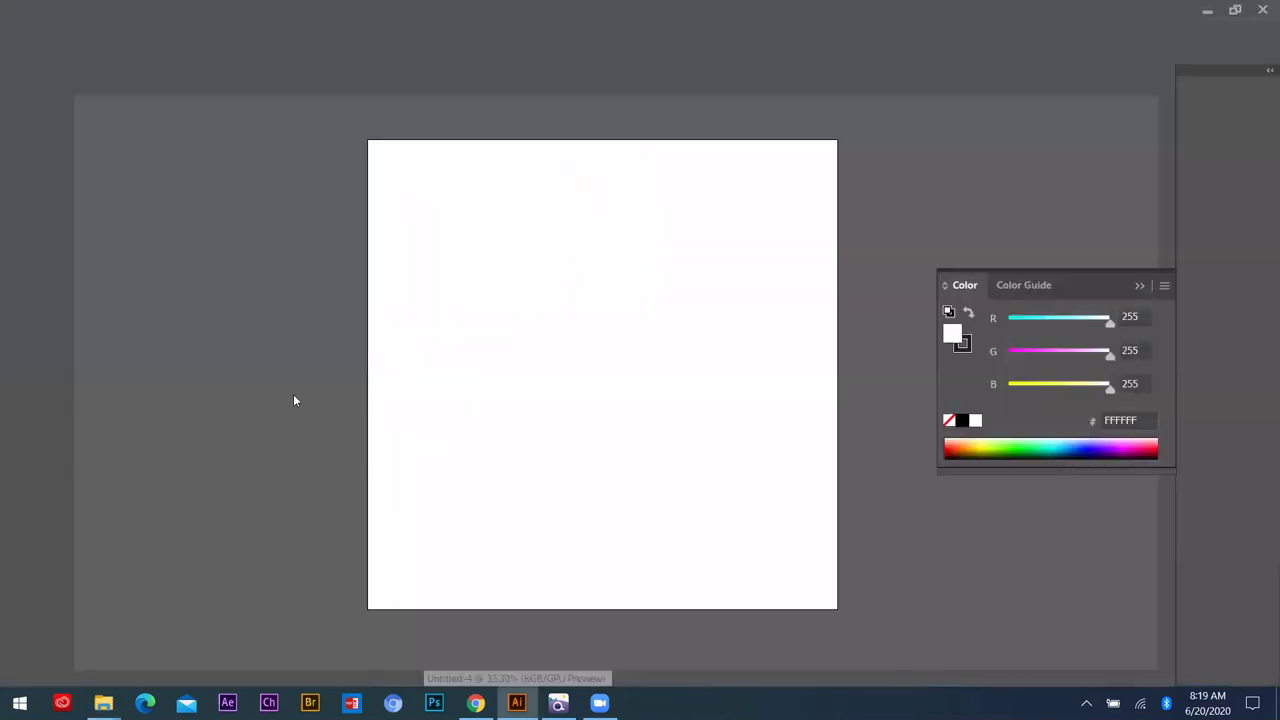
{"action": "left_click_drag", "start_coordinate": [293, 394], "coordinate": [600, 482]}
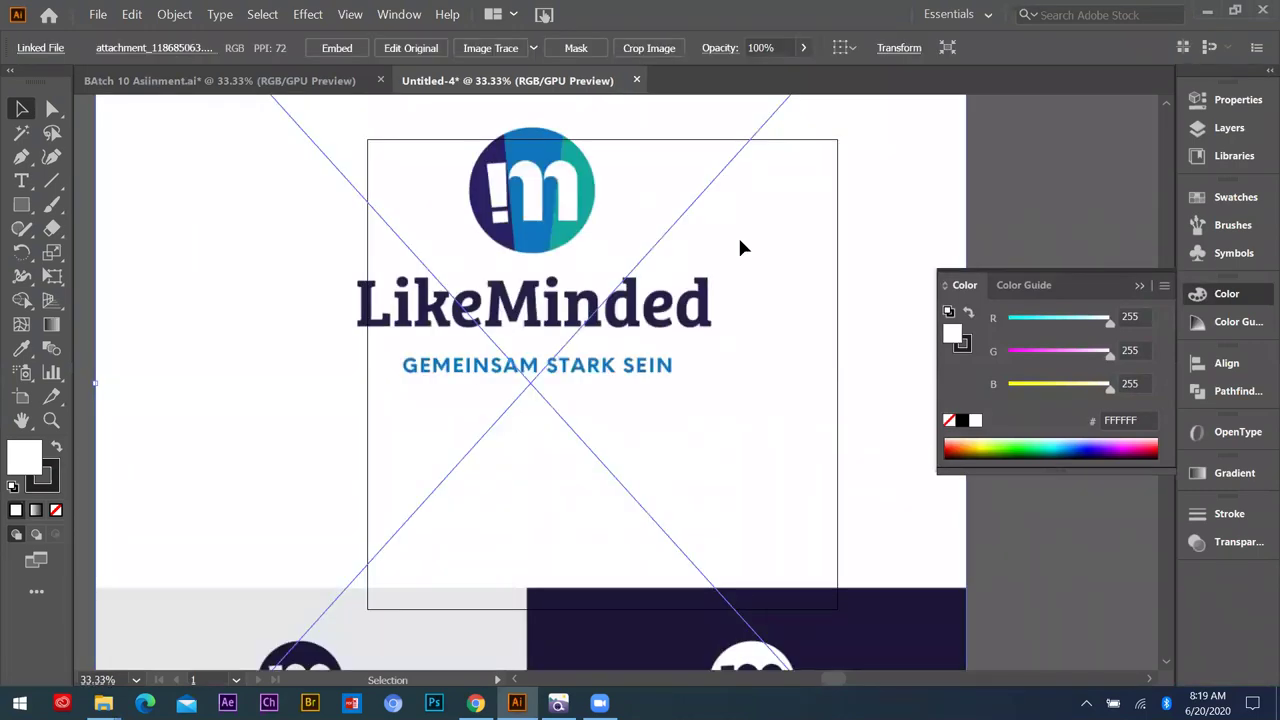
Step: Move the LikeMinded image left of the square artboard, then deselect and zoom in on the logo
{"action": "key", "text": "ctrl+minus"}
{"action": "key", "text": "ctrl+minus"}
{"action": "key", "text": "ctrl+minus"}
{"action": "key", "text": "ctrl+plus"}
{"action": "key", "text": "ctrl+plus"}
{"action": "key", "text": "ctrl+plus"}
{"action": "left_click_drag", "start_coordinate": [686, 314], "coordinate": [727, 427]}
{"action": "left_click_drag", "start_coordinate": [463, 390], "coordinate": [364, 390]}
{"action": "key", "text": "ctrl+minus"}
{"action": "key", "text": "ctrl+minus"}
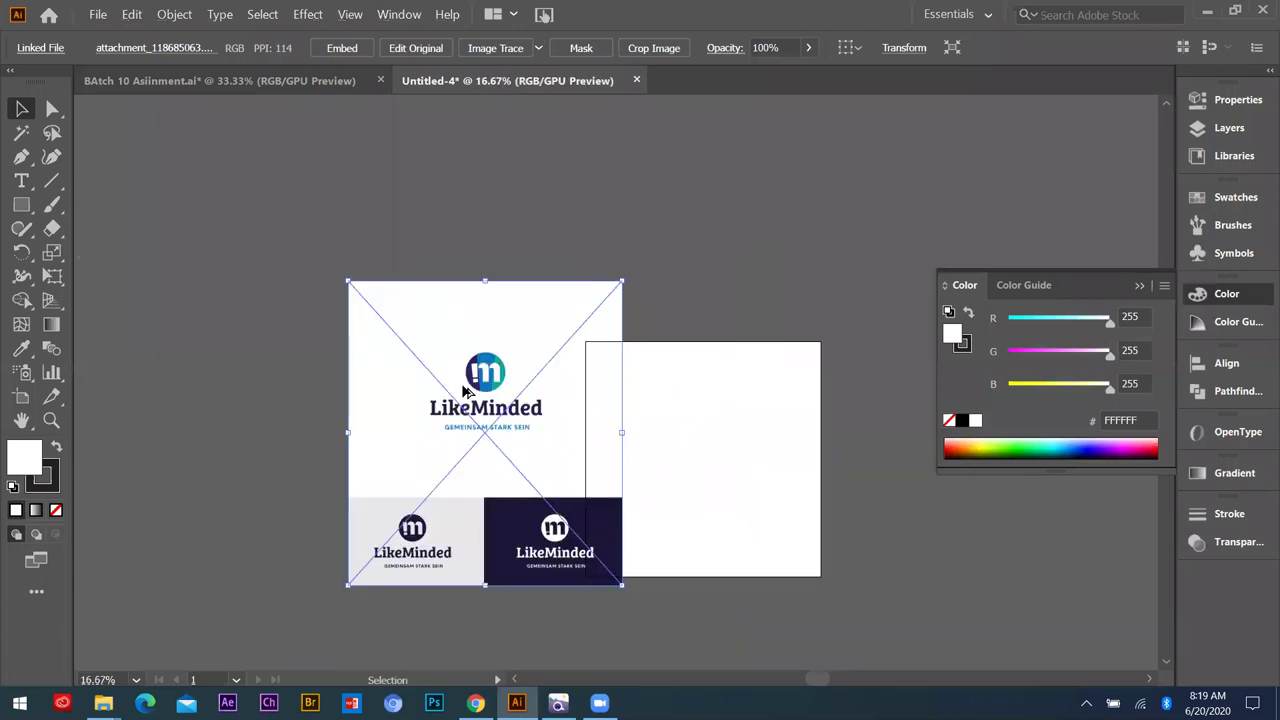
{"action": "key", "text": "ctrl+plus"}
{"action": "key", "text": "ctrl+plus"}
{"action": "left_click_drag", "start_coordinate": [432, 344], "coordinate": [543, 366]}
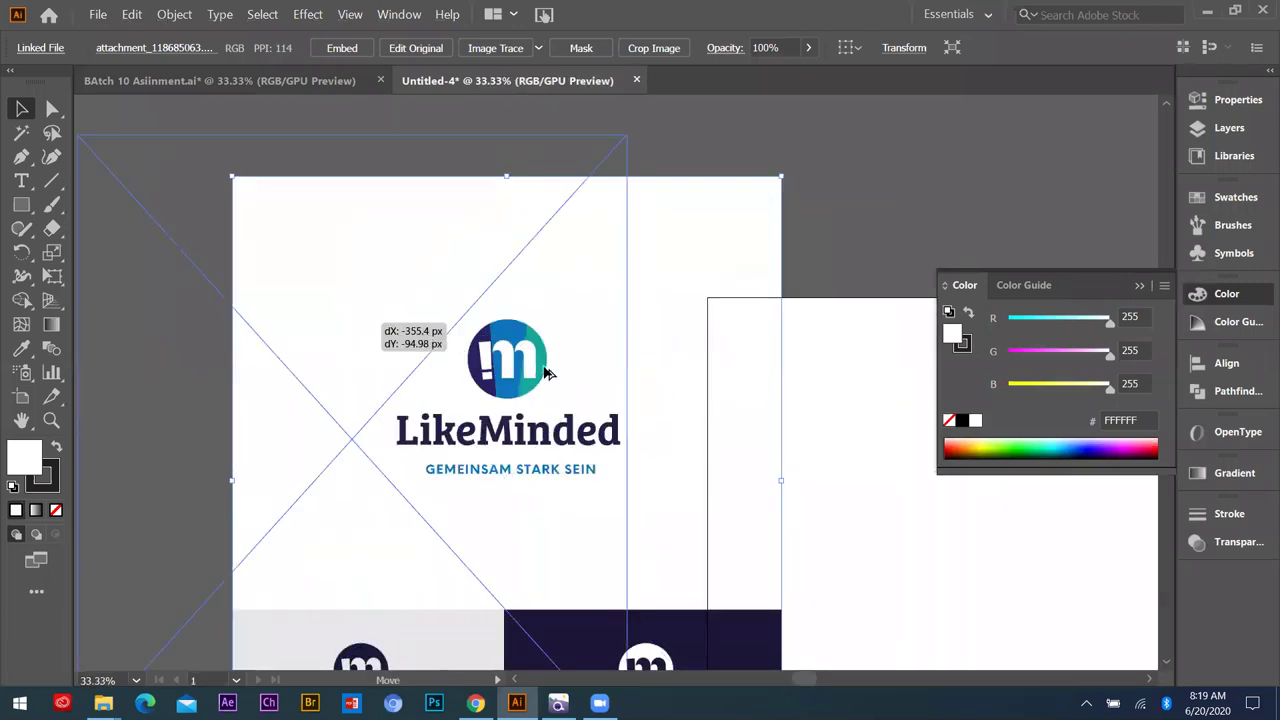
{"action": "key", "text": "ctrl+plus"}
{"action": "key", "text": "ctrl+plus"}
{"action": "key", "text": "ctrl+minus"}
{"action": "key", "text": "ctrl+minus"}
{"action": "key", "text": "ctrl+minus"}
{"action": "key", "text": "ctrl+minus"}
{"action": "left_click_drag", "start_coordinate": [449, 353], "coordinate": [435, 338]}
{"action": "key", "text": "ctrl+plus"}
{"action": "key", "text": "ctrl+plus"}
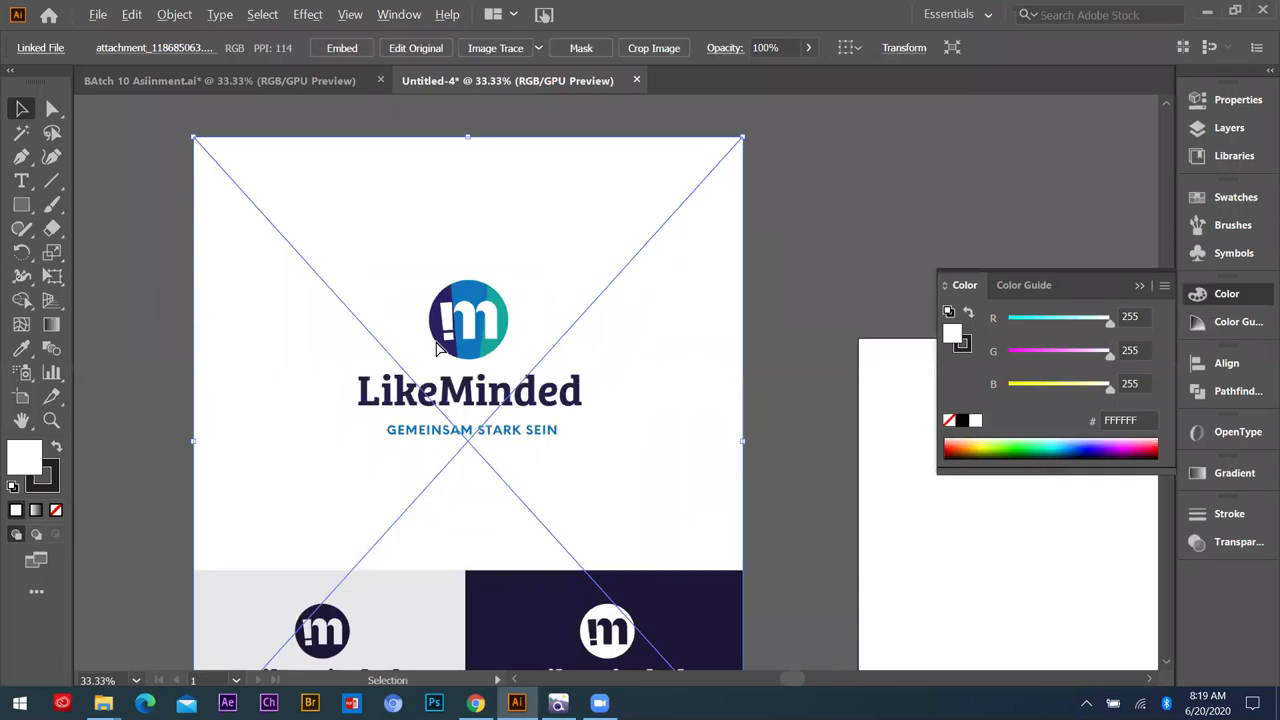
{"action": "key", "text": "ctrl+shift+a"}
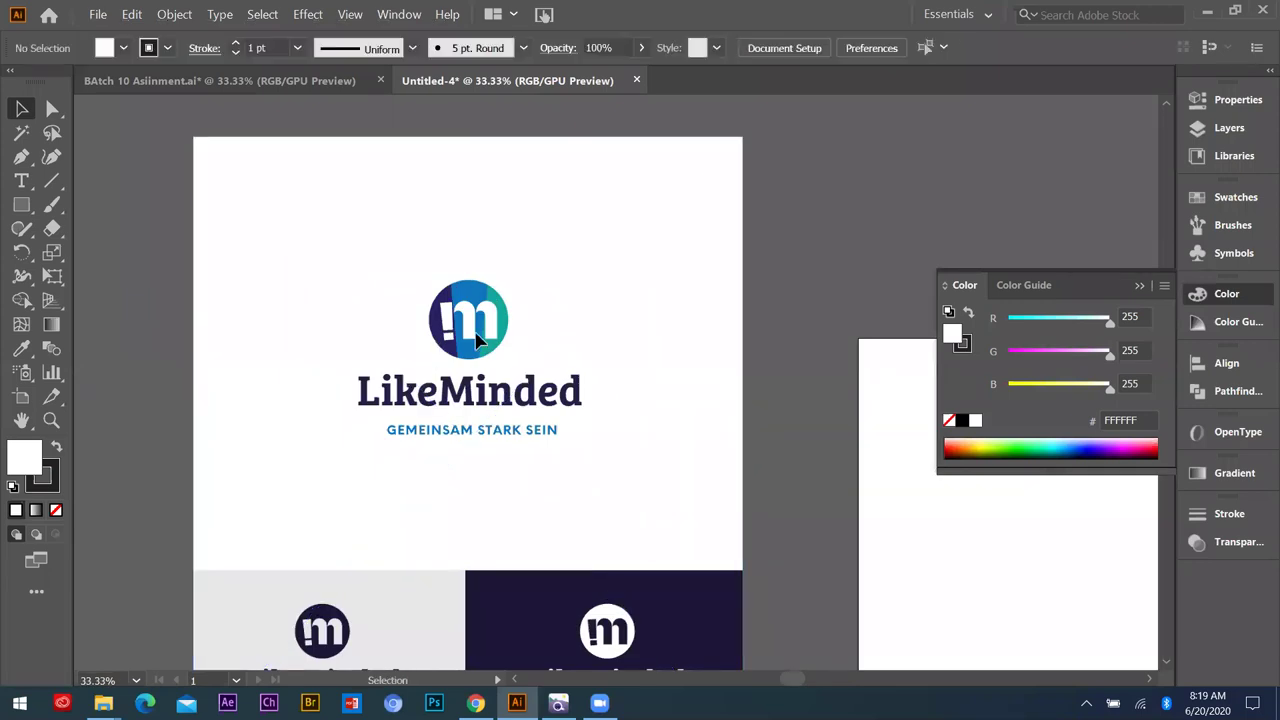
{"action": "key", "text": "ctrl+plus"}
{"action": "key", "text": "ctrl+plus"}
{"action": "key", "text": "ctrl+plus"}
{"action": "key", "text": "ctrl+plus"}
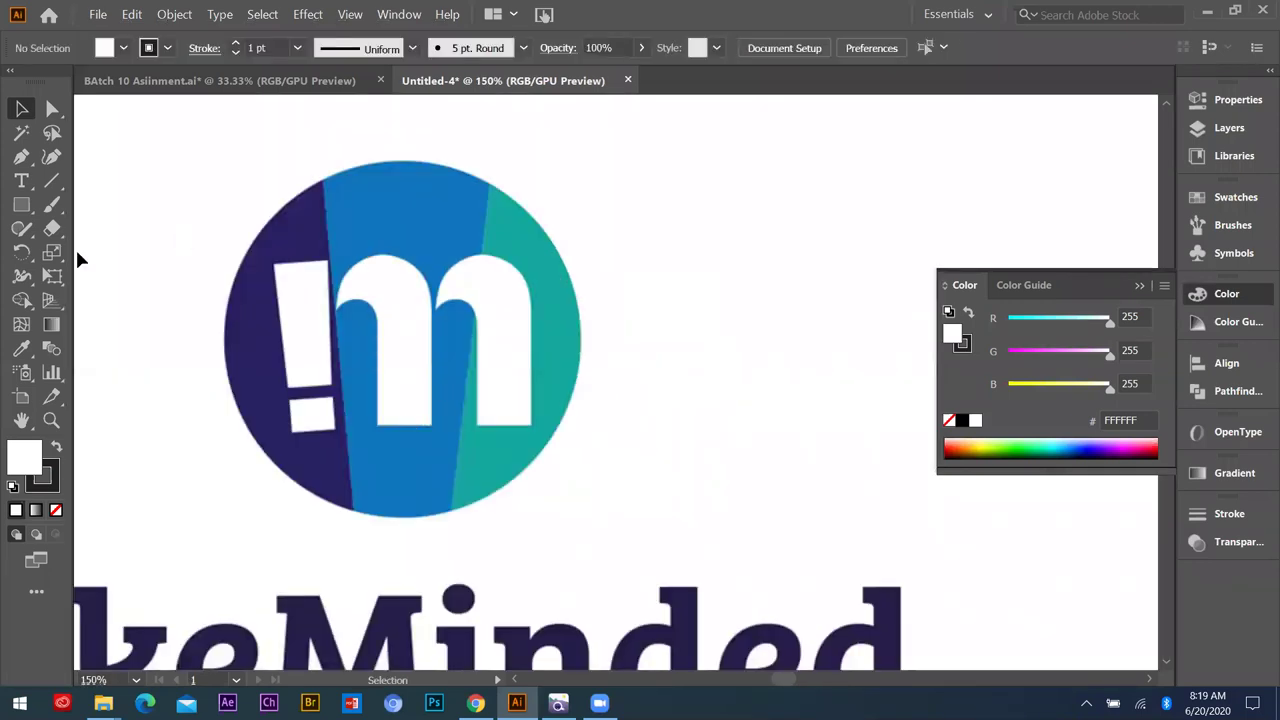
Step: Draw an unfilled circle over the logo's round disc with the Ellipse tool
{"action": "left_click_drag", "start_coordinate": [33, 207], "coordinate": [80, 257]}
{"action": "left_click_drag", "start_coordinate": [397, 327], "coordinate": [584, 490]}
{"action": "left_click_drag", "start_coordinate": [401, 330], "coordinate": [404, 334]}
{"action": "left_click", "coordinate": [58, 511]}
{"action": "mouse_move", "coordinate": [592, 149]}
{"action": "left_mouse_down"}
{"action": "mouse_move", "coordinate": [585, 162]}
{"action": "mouse_move", "coordinate": [615, 160]}
{"action": "left_mouse_up"}
{"action": "key", "text": "ctrl+z"}
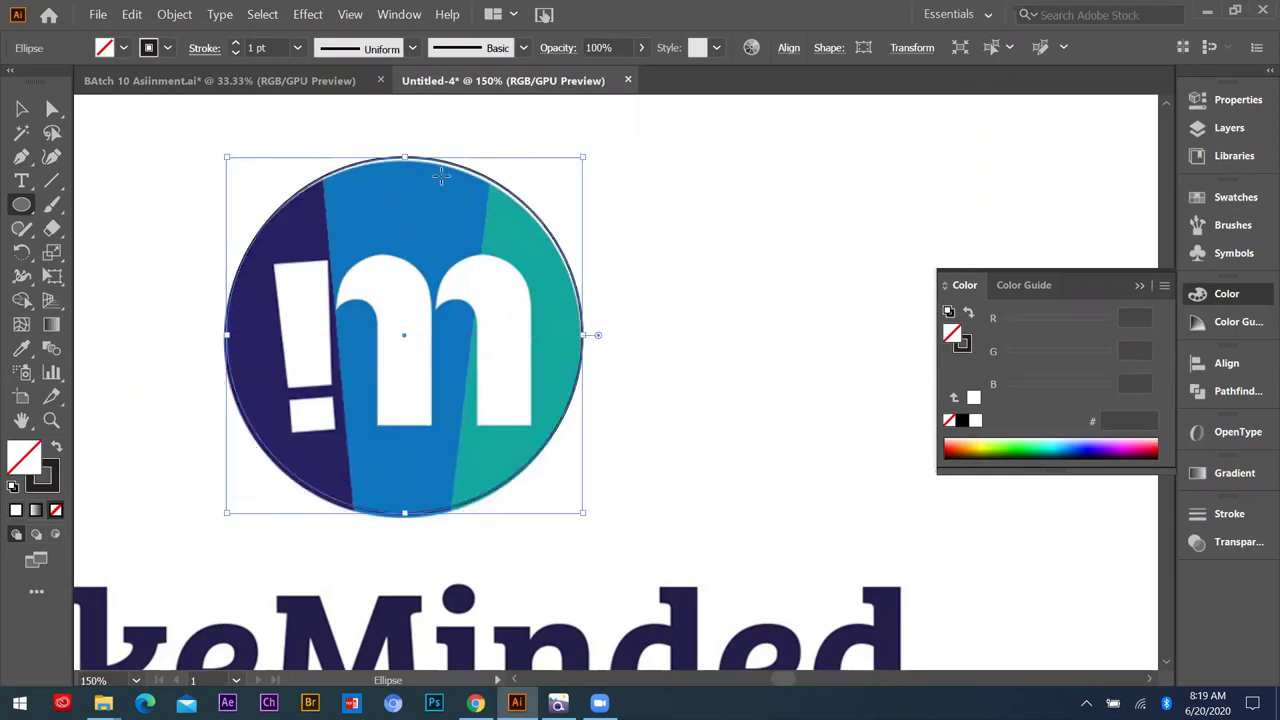
Step: Align the outline circle with the logo's disc and duplicate it to the right
{"action": "left_click", "coordinate": [22, 108]}
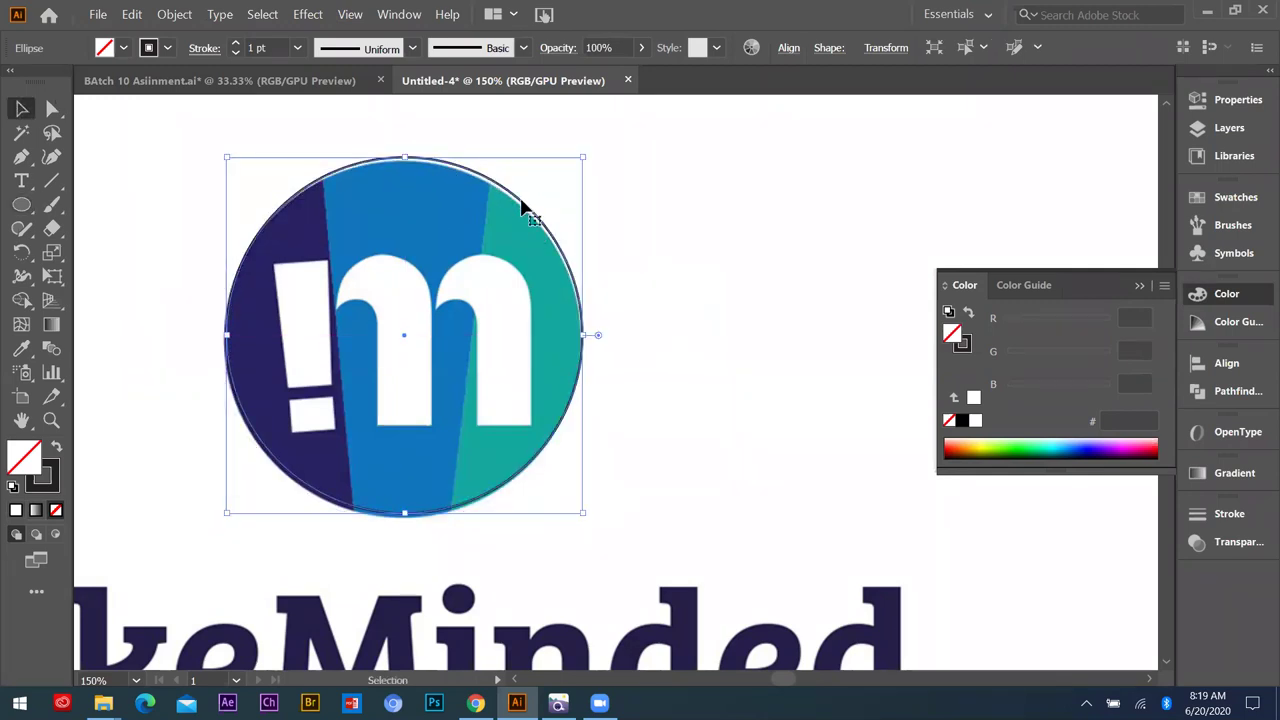
{"action": "left_click_drag", "start_coordinate": [522, 207], "coordinate": [522, 209]}
{"action": "key", "text": "ctrl+shift+a"}
{"action": "scroll", "coordinate": [486, 177], "scroll_direction": "up", "scroll_amount": 1}
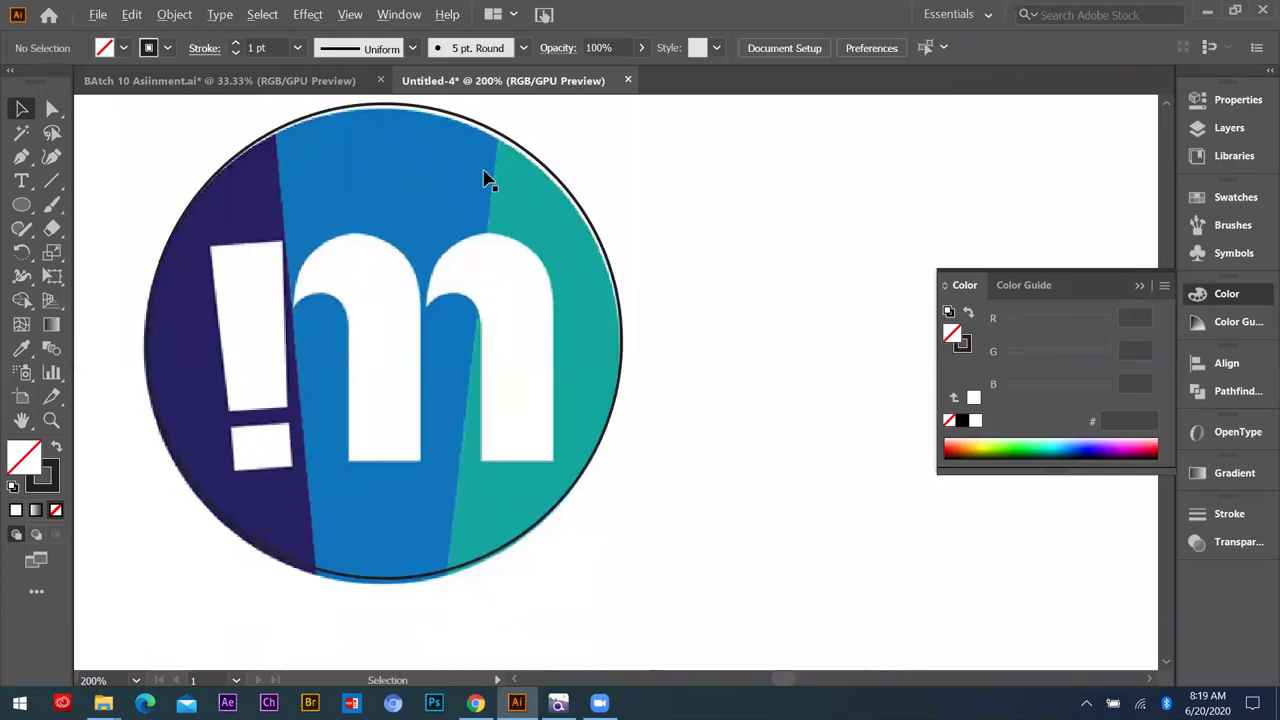
{"action": "scroll", "coordinate": [482, 172], "scroll_direction": "down", "scroll_amount": 1}
{"action": "left_click_drag", "start_coordinate": [482, 172], "coordinate": [834, 180]}
{"action": "key", "text": "ctrl+shift+a"}
Step: Trace the logo's middle band as a closed Pen path with curved top and bottom edges
{"action": "left_click", "coordinate": [21, 156]}
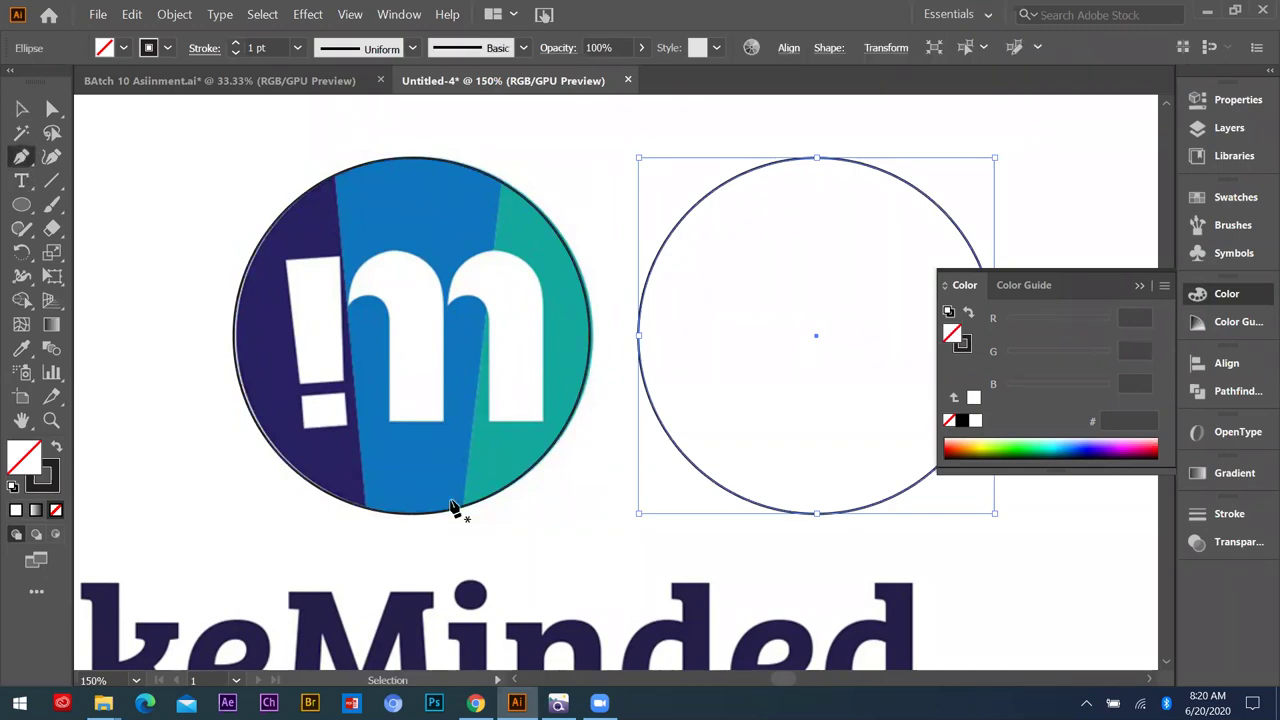
{"action": "left_click", "coordinate": [334, 175]}
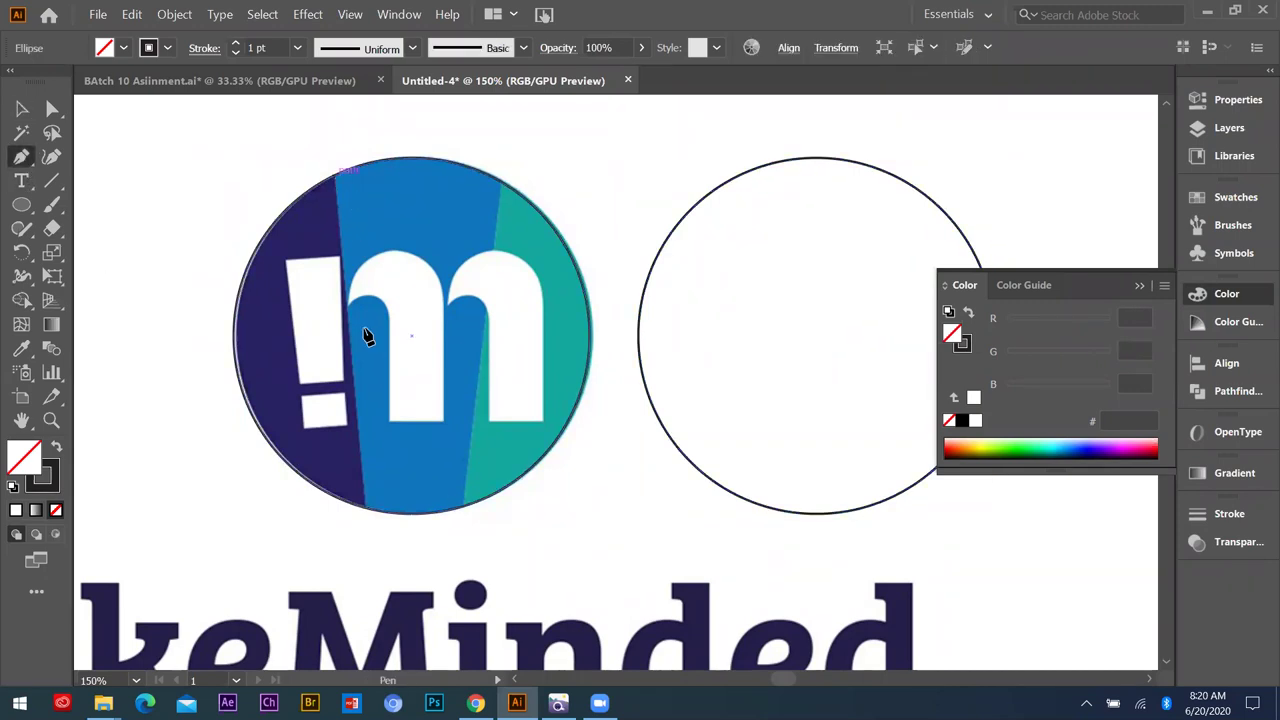
{"action": "left_click", "coordinate": [367, 511]}
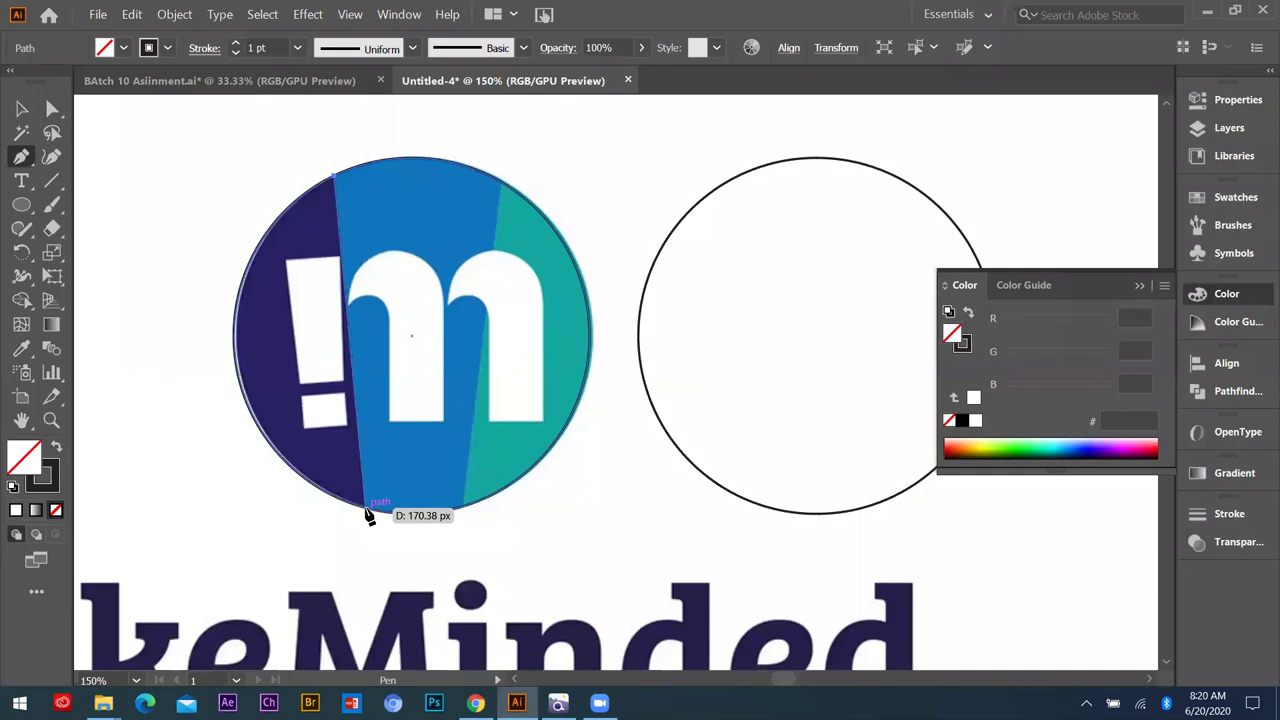
{"action": "left_click", "coordinate": [466, 513]}
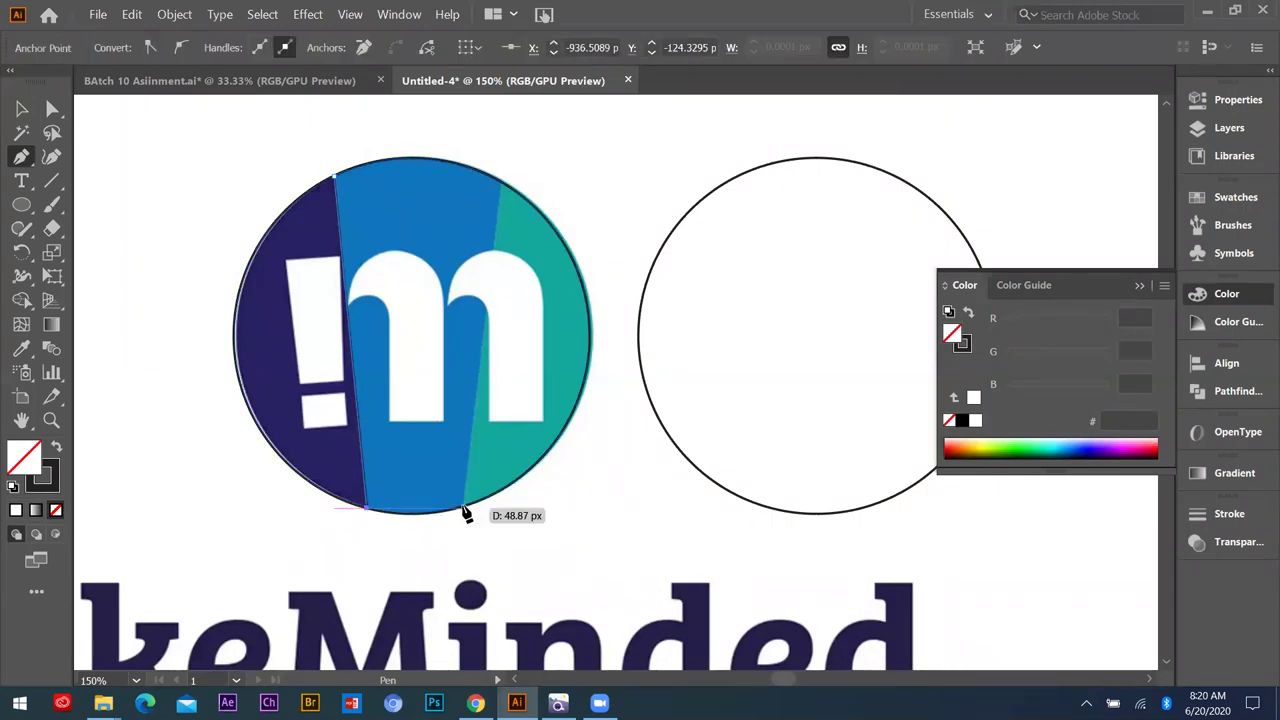
{"action": "left_click_drag", "start_coordinate": [466, 513], "coordinate": [526, 492]}
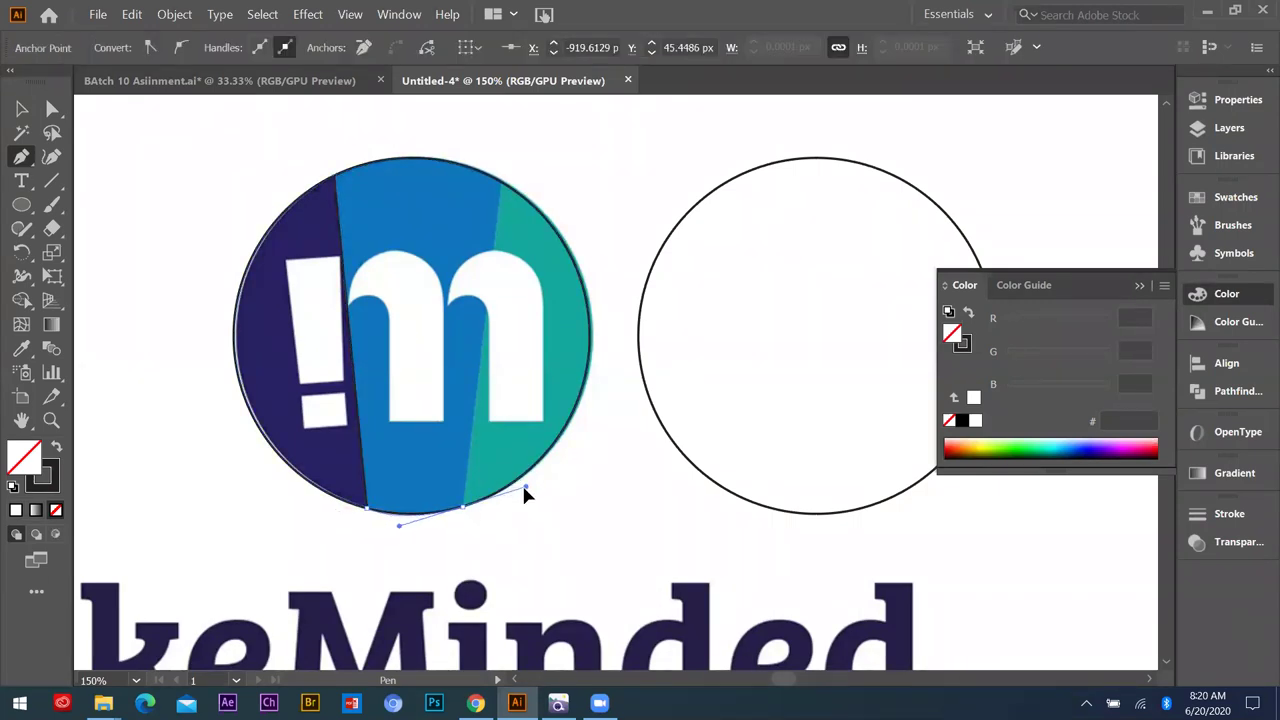
{"action": "left_click", "coordinate": [466, 513]}
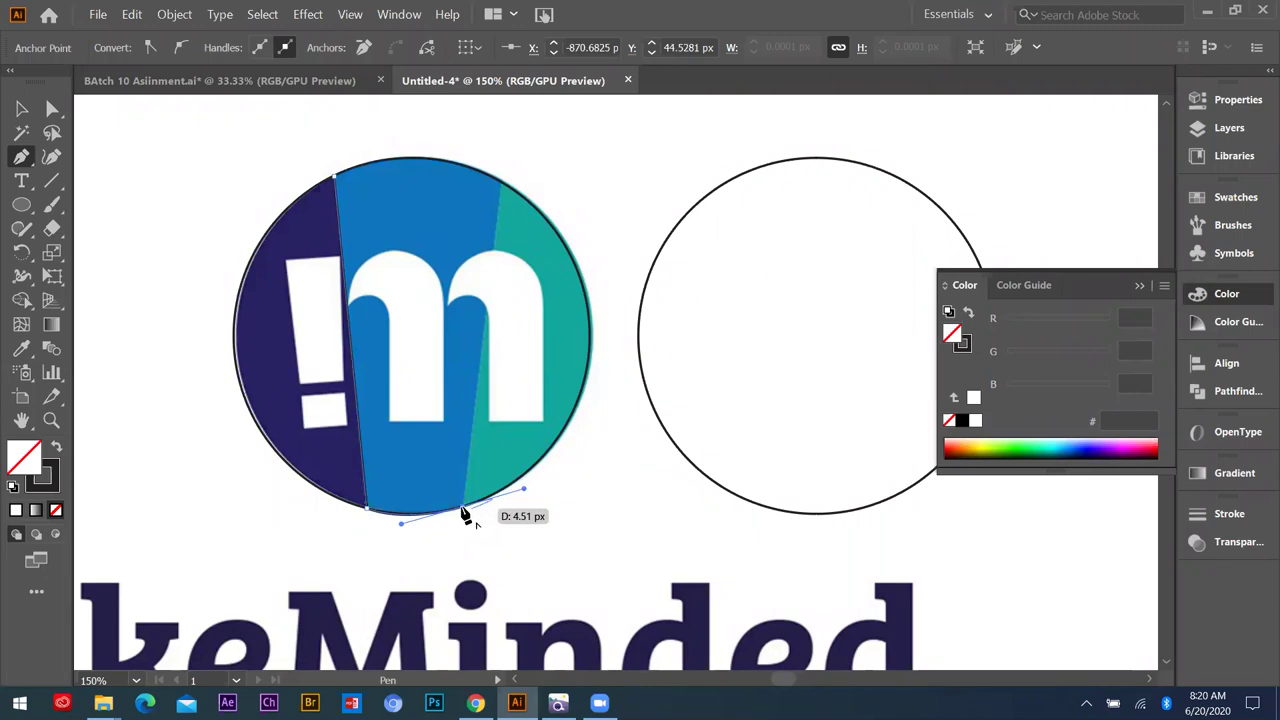
{"action": "left_click", "coordinate": [502, 185]}
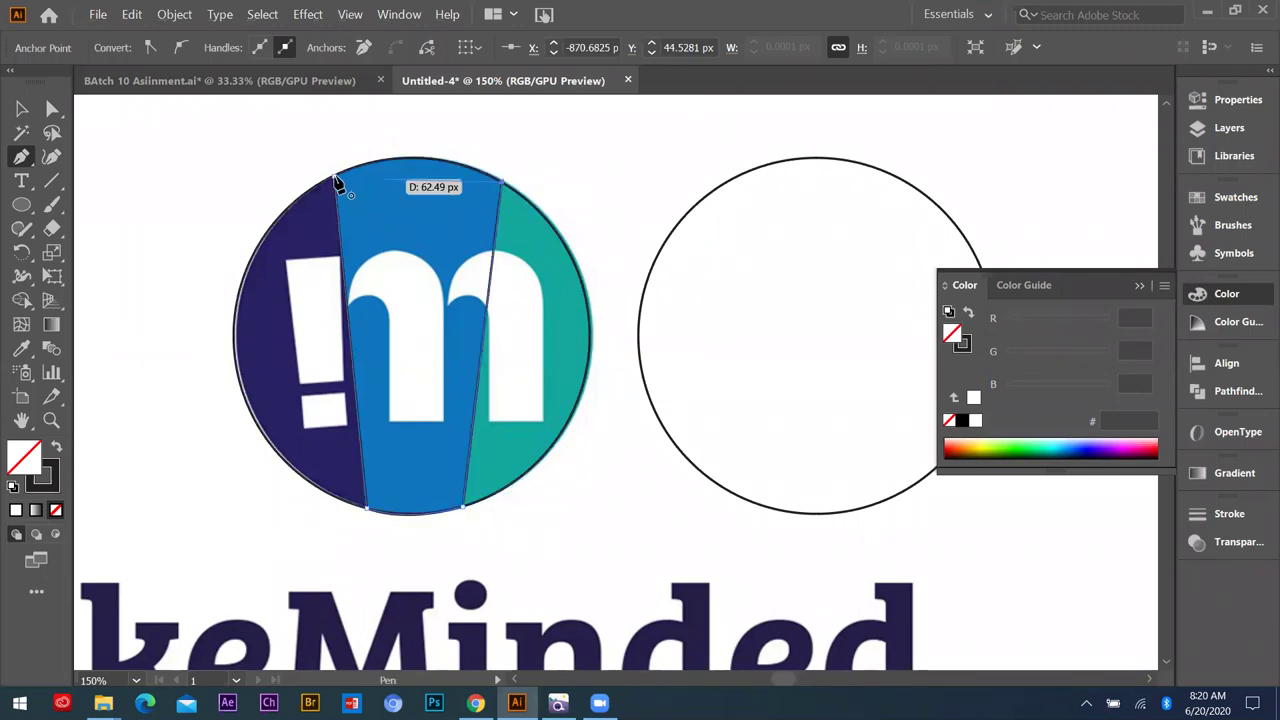
{"action": "left_click_drag", "start_coordinate": [337, 178], "coordinate": [243, 213]}
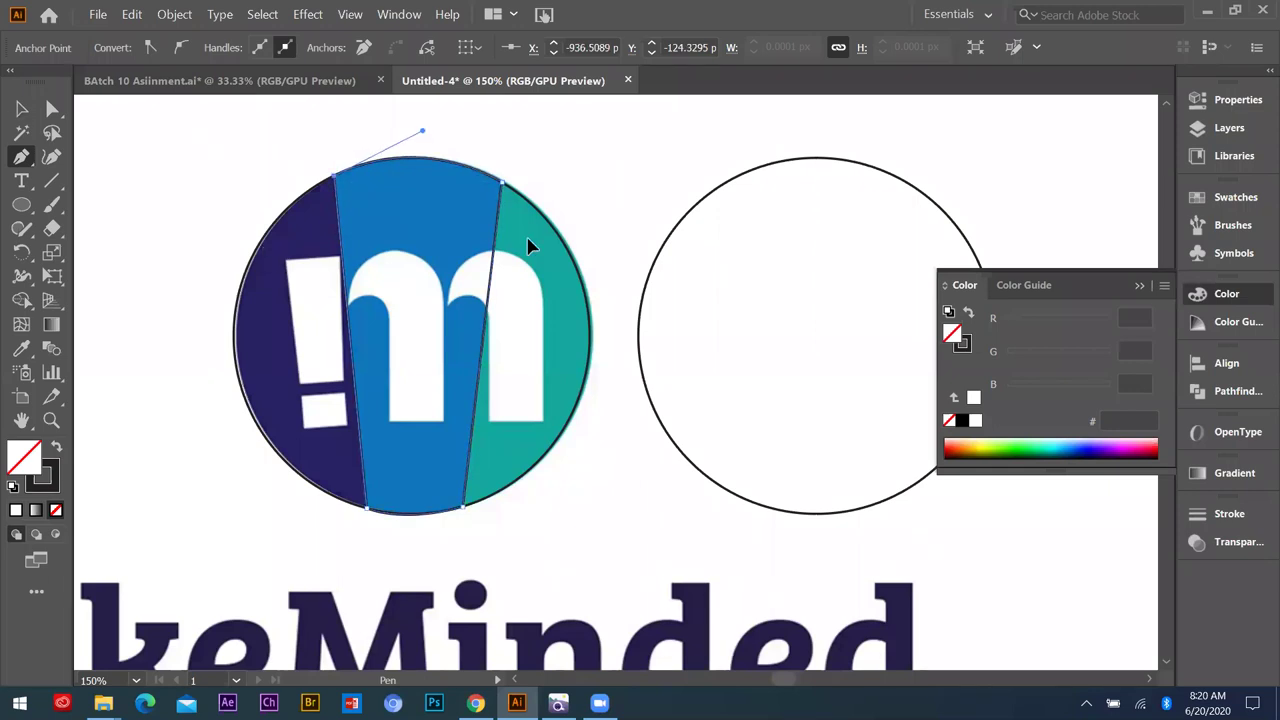
Step: Fill the band shape with the logo's blue #0E76BD using the Eyedropper
{"action": "key", "text": "v"}
{"action": "key", "text": "i"}
{"action": "left_click", "coordinate": [434, 226]}
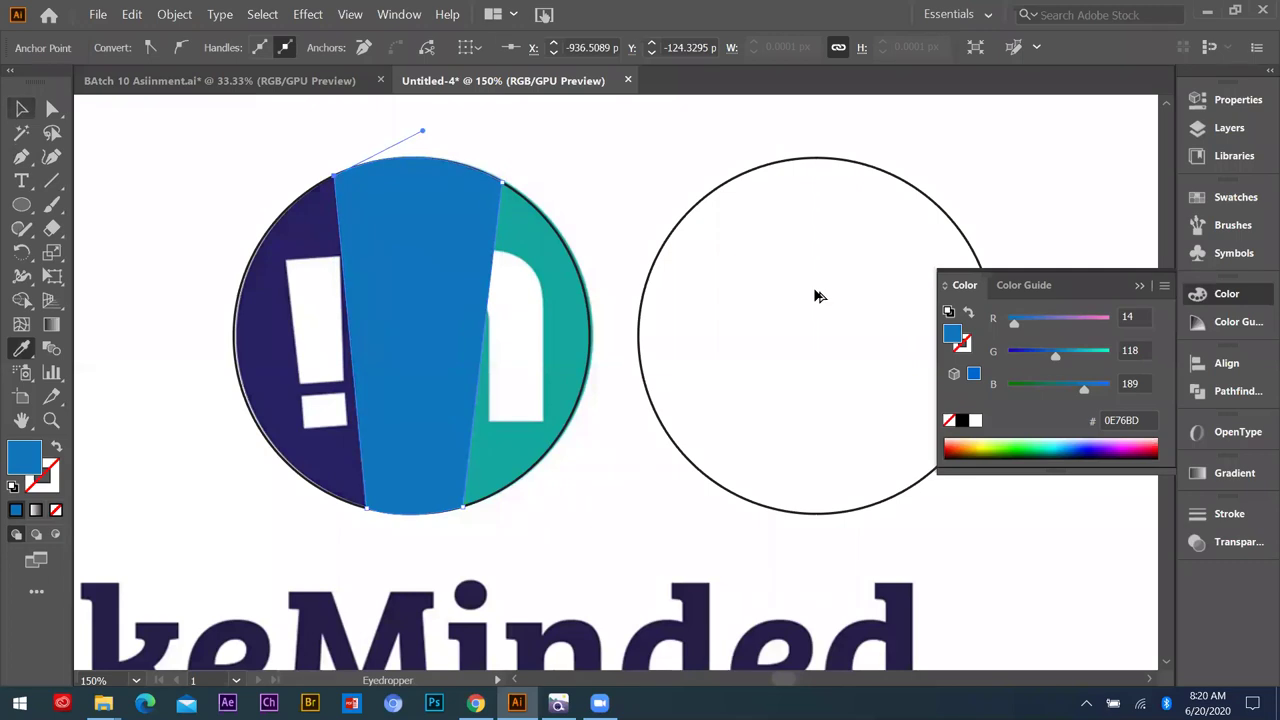
Step: Paste a copy of the blue band into the right-hand circle
{"action": "key", "text": "v"}
{"action": "key", "text": "ctrl+v"}
{"action": "left_click", "coordinate": [594, 337]}
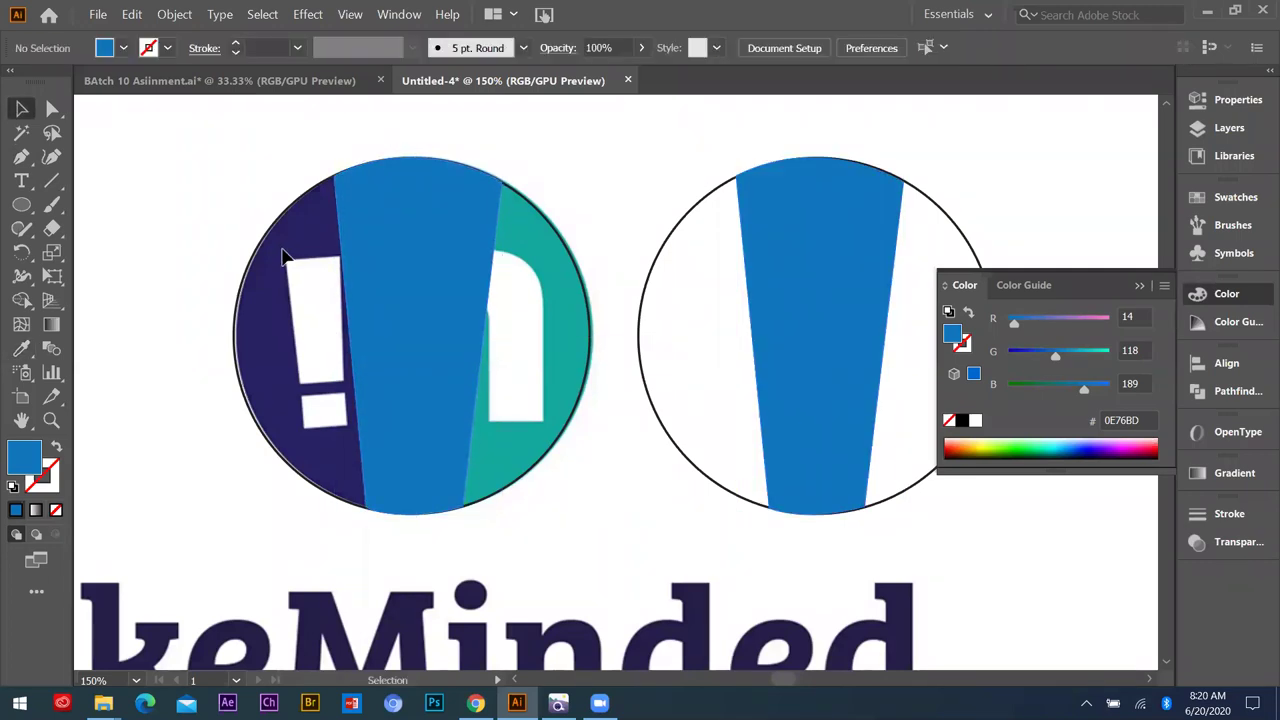
{"action": "key", "text": "ctrl+v"}
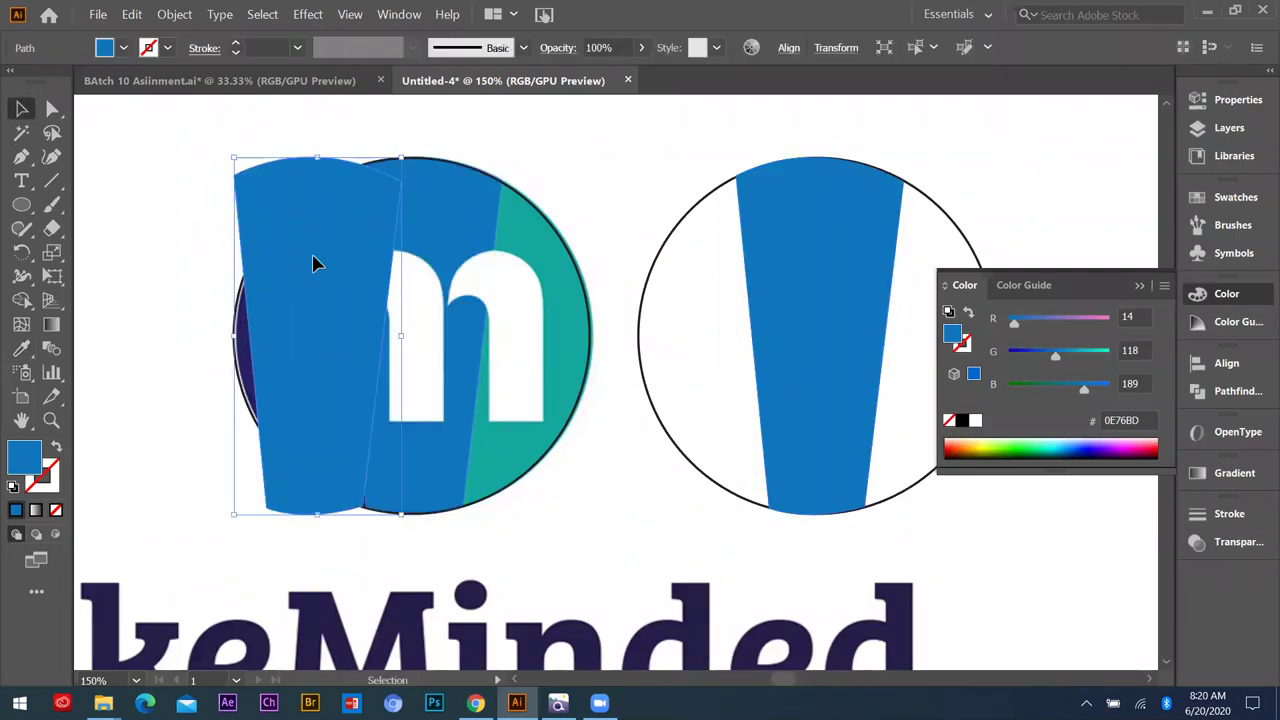
{"action": "key", "text": "ctrl+z"}
Step: Duplicate the right-hand outline circle further to the right
{"action": "left_click", "coordinate": [735, 295]}
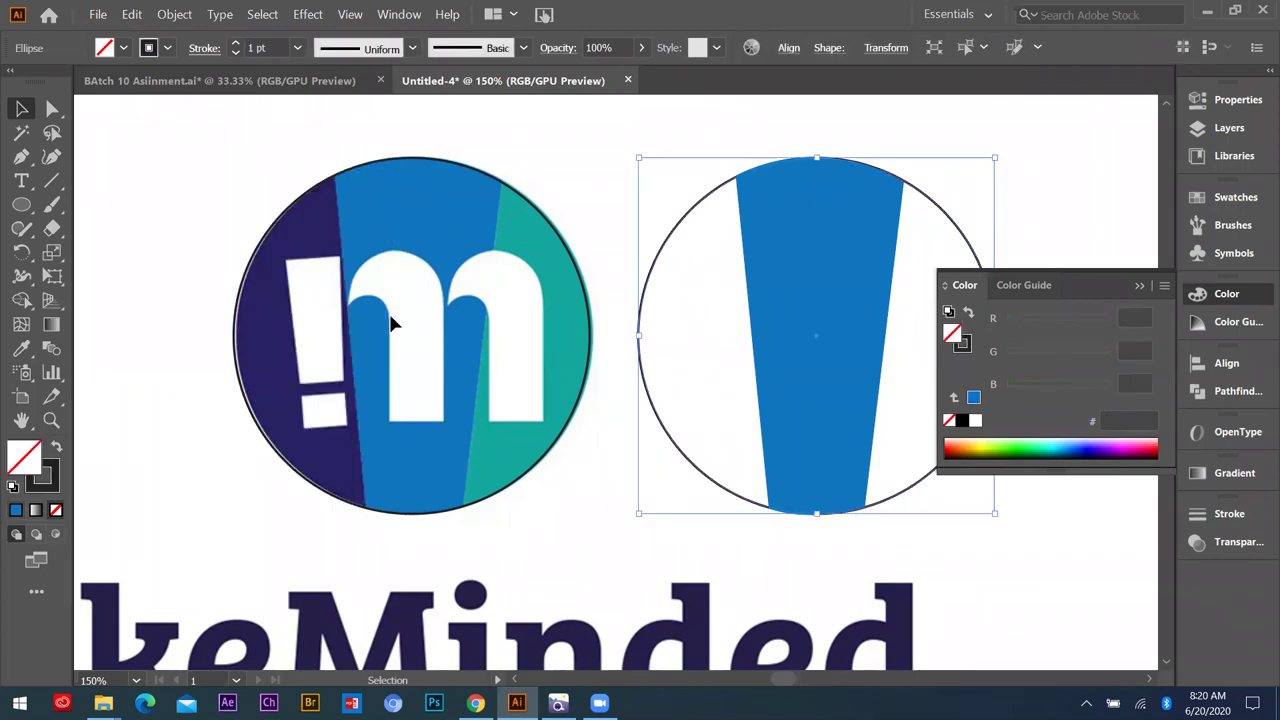
{"action": "scroll", "coordinate": [560, 346], "scroll_direction": "down", "scroll_amount": 2}
{"action": "scroll", "coordinate": [474, 331], "scroll_direction": "up", "scroll_amount": 2}
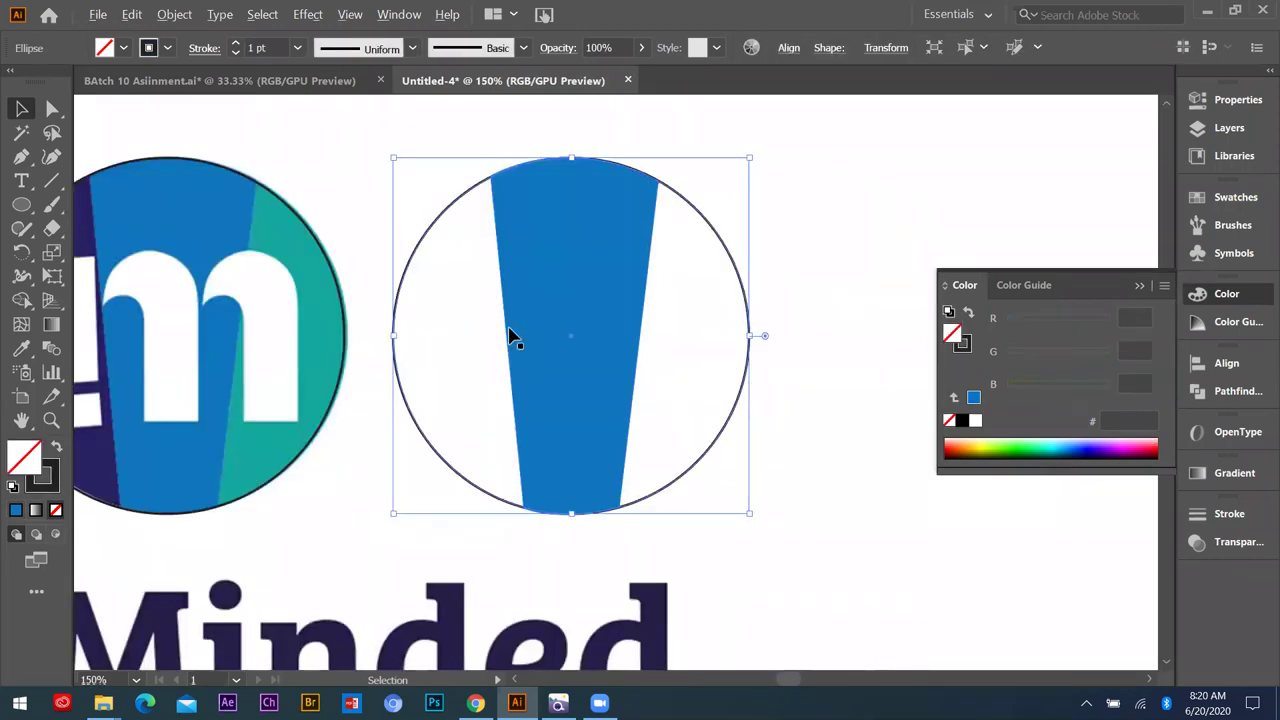
{"action": "scroll", "coordinate": [508, 337], "scroll_direction": "down", "scroll_amount": 1}
{"action": "left_click_drag", "start_coordinate": [629, 258], "coordinate": [792, 262]}
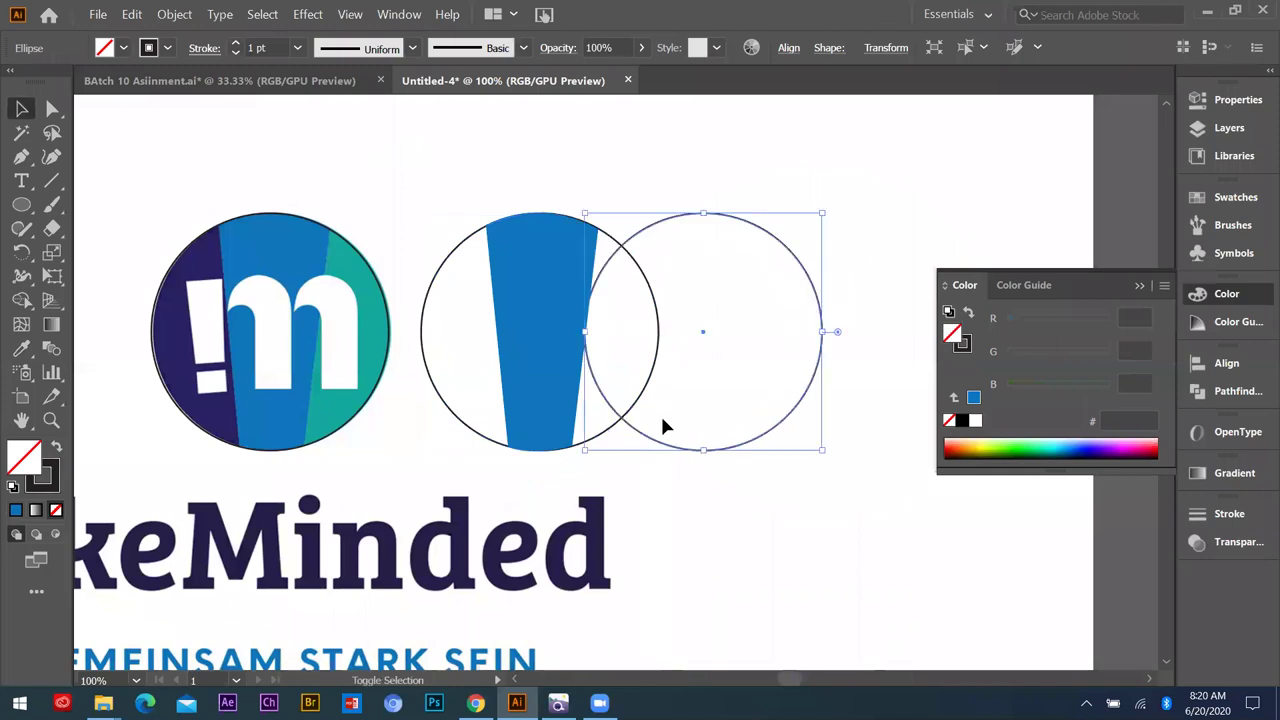
Step: Fill the circle behind the blue band with the logo's dark navy
{"action": "left_click", "coordinate": [452, 335]}
{"action": "key", "text": "i"}
{"action": "left_click", "coordinate": [215, 352]}
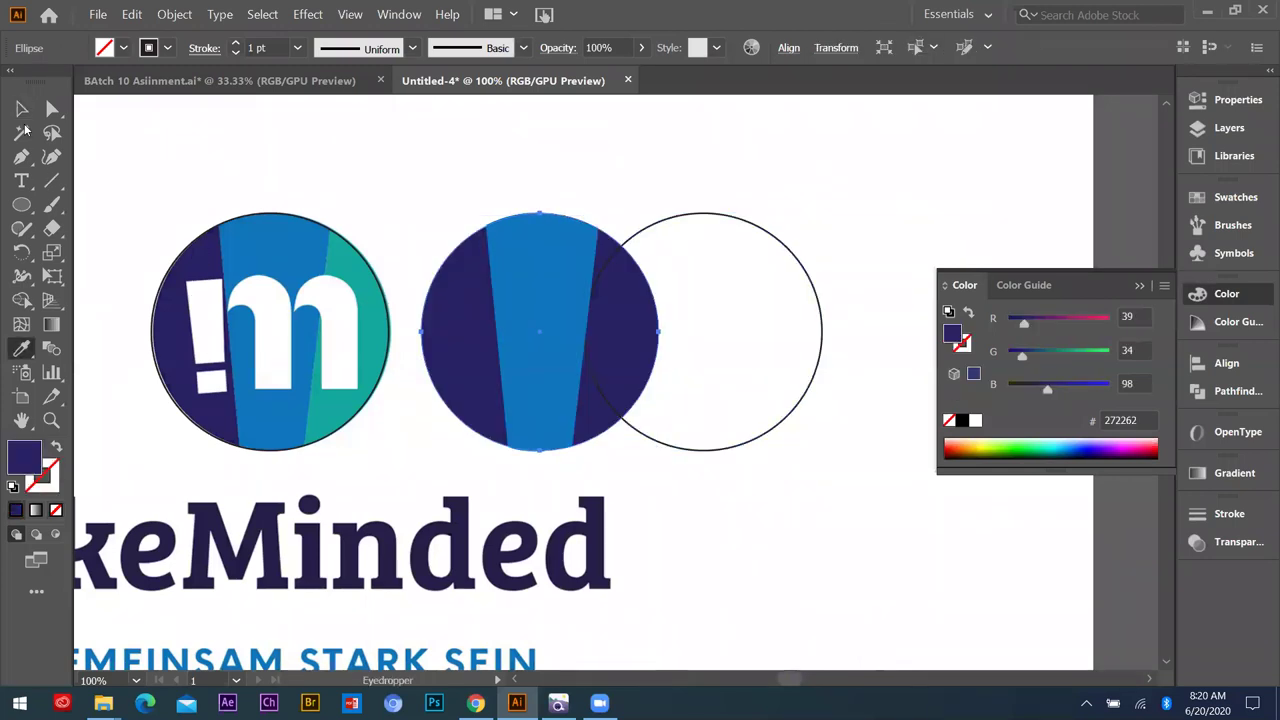
{"action": "key", "text": "v"}
{"action": "left_click", "coordinate": [678, 291]}
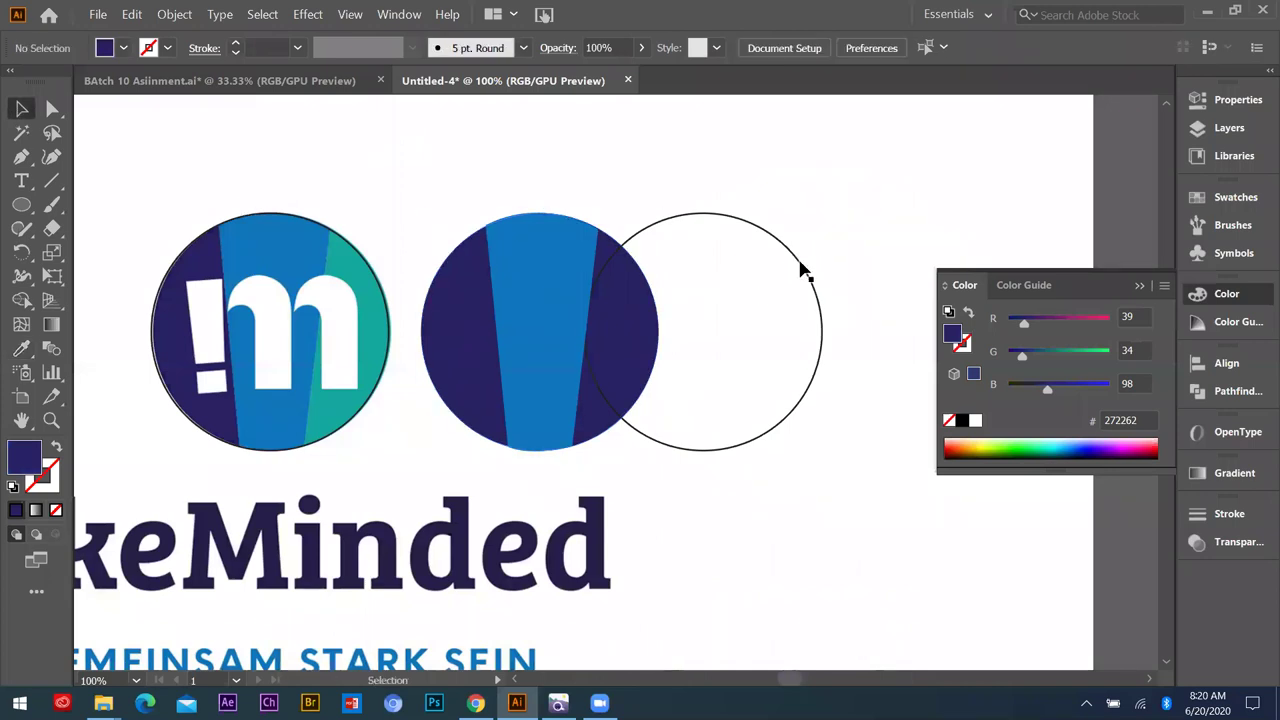
Step: Recolour the middle circle with the logo's teal #12A89D
{"action": "mouse_move", "coordinate": [805, 270]}
{"action": "left_mouse_down"}
{"action": "mouse_move", "coordinate": [666, 270]}
{"action": "mouse_move", "coordinate": [805, 270]}
{"action": "left_mouse_up"}
{"action": "left_click", "coordinate": [546, 337]}
{"action": "key", "text": "ctrl+plus"}
{"action": "key", "text": "ctrl+plus"}
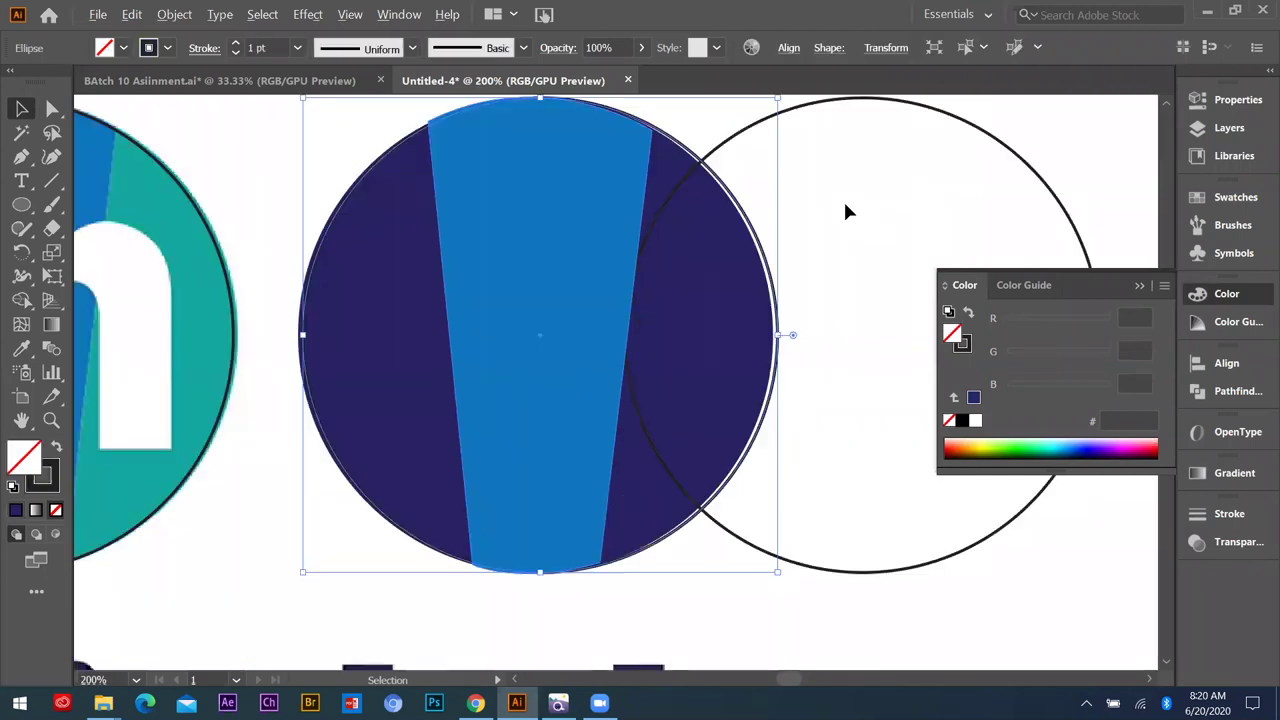
{"action": "key", "text": "ctrl+minus"}
{"action": "key", "text": "ctrl+minus"}
{"action": "key", "text": "i"}
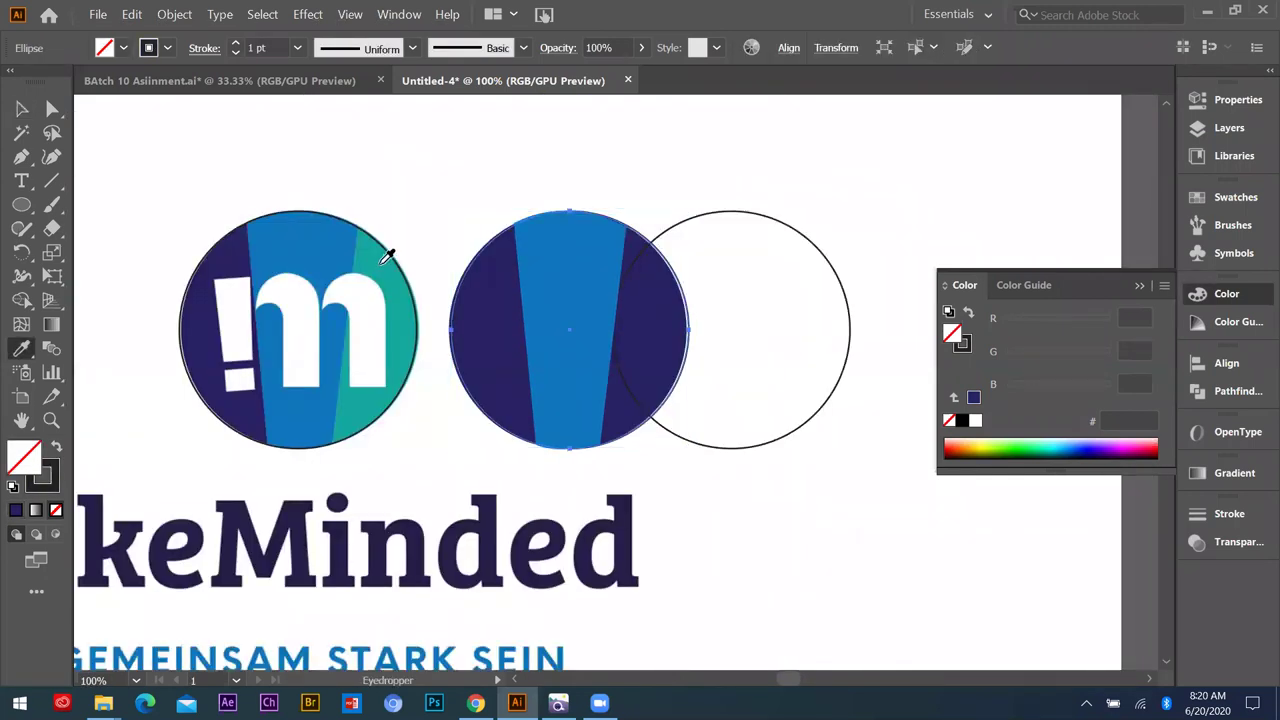
{"action": "left_click", "coordinate": [410, 288]}
Step: Delete the empty outline circle
{"action": "left_click", "coordinate": [22, 108]}
{"action": "left_click", "coordinate": [743, 261]}
{"action": "key", "text": "Delete"}
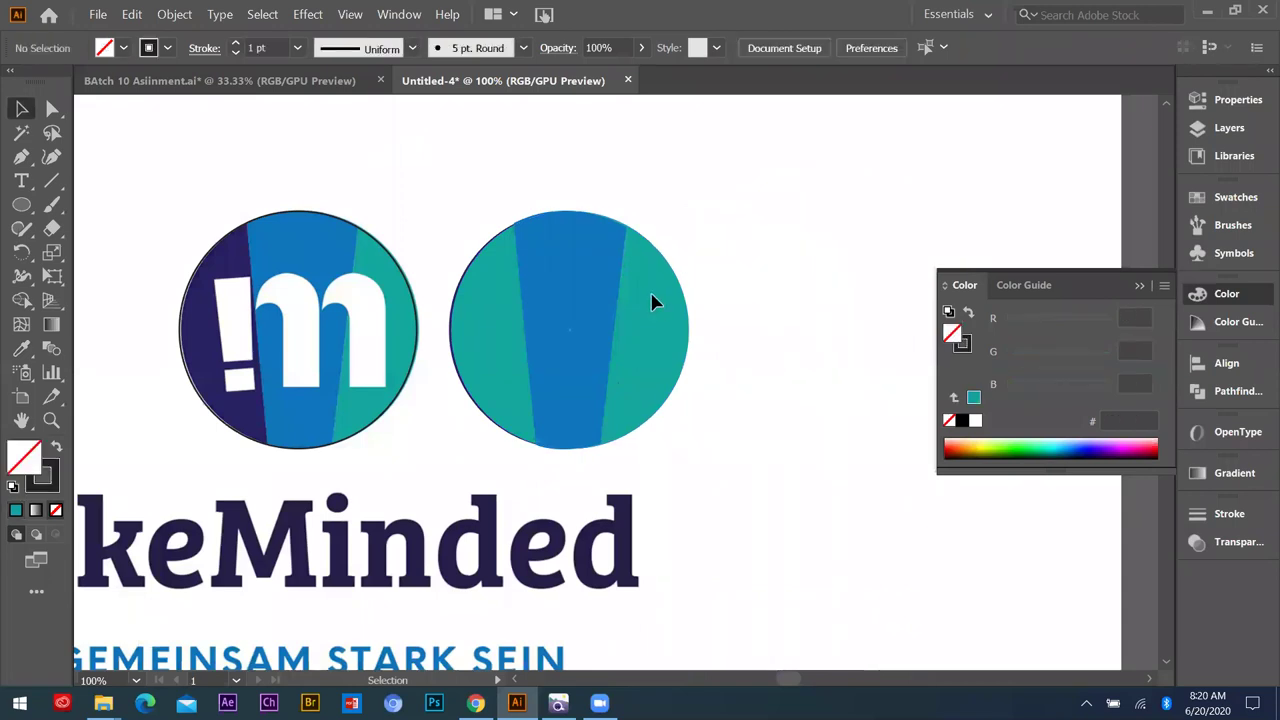
Step: Cut the teal circle into a half-shape by deleting its left anchor and set it in place
{"action": "left_click_drag", "start_coordinate": [651, 297], "coordinate": [687, 297]}
{"action": "left_click", "coordinate": [52, 109]}
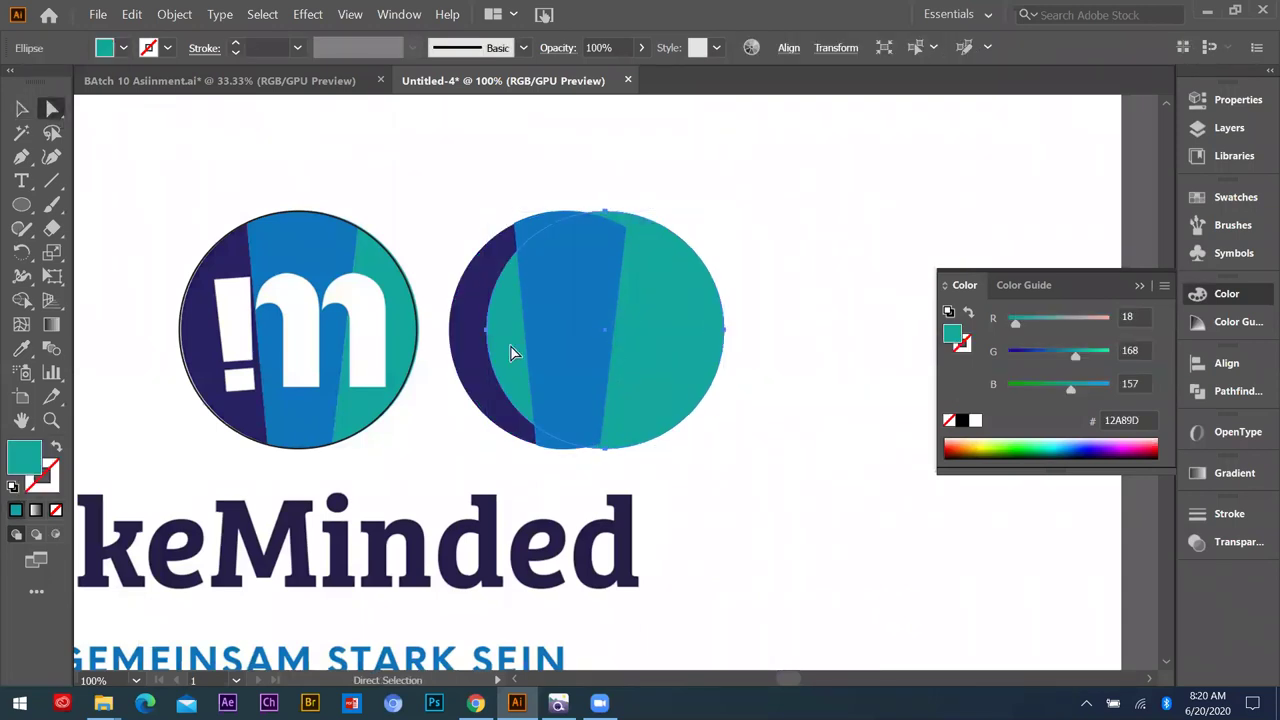
{"action": "left_click", "coordinate": [487, 331]}
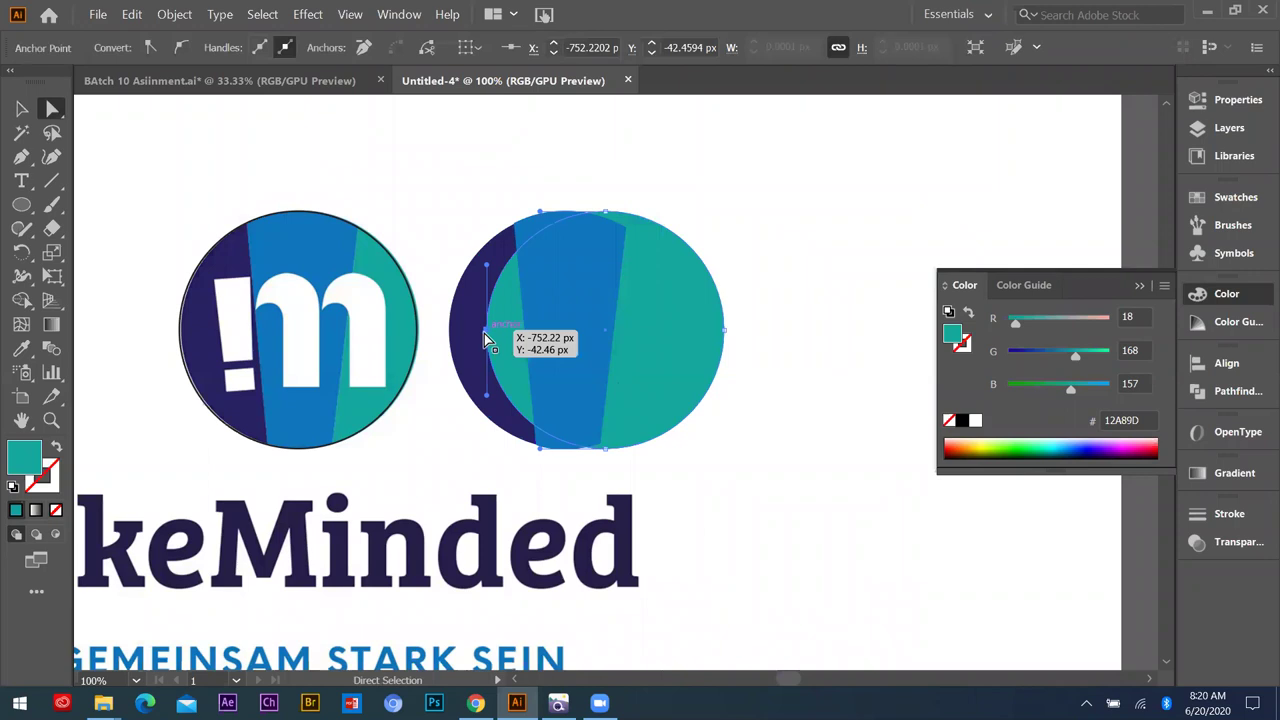
{"action": "key", "text": "Delete"}
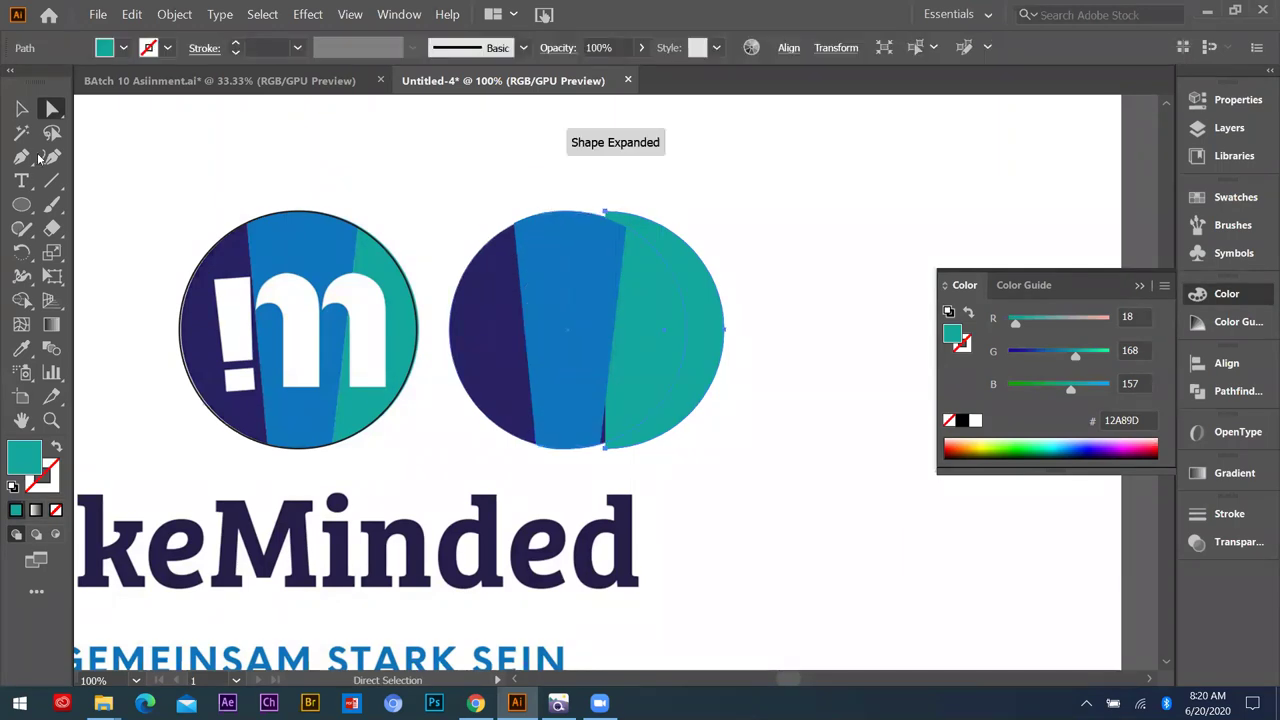
{"action": "key", "text": "v"}
{"action": "mouse_move", "coordinate": [684, 295]}
{"action": "left_mouse_down"}
{"action": "mouse_move", "coordinate": [720, 314]}
{"action": "mouse_move", "coordinate": [665, 308]}
{"action": "left_mouse_up"}
{"action": "left_click_drag", "start_coordinate": [786, 358], "coordinate": [655, 357]}
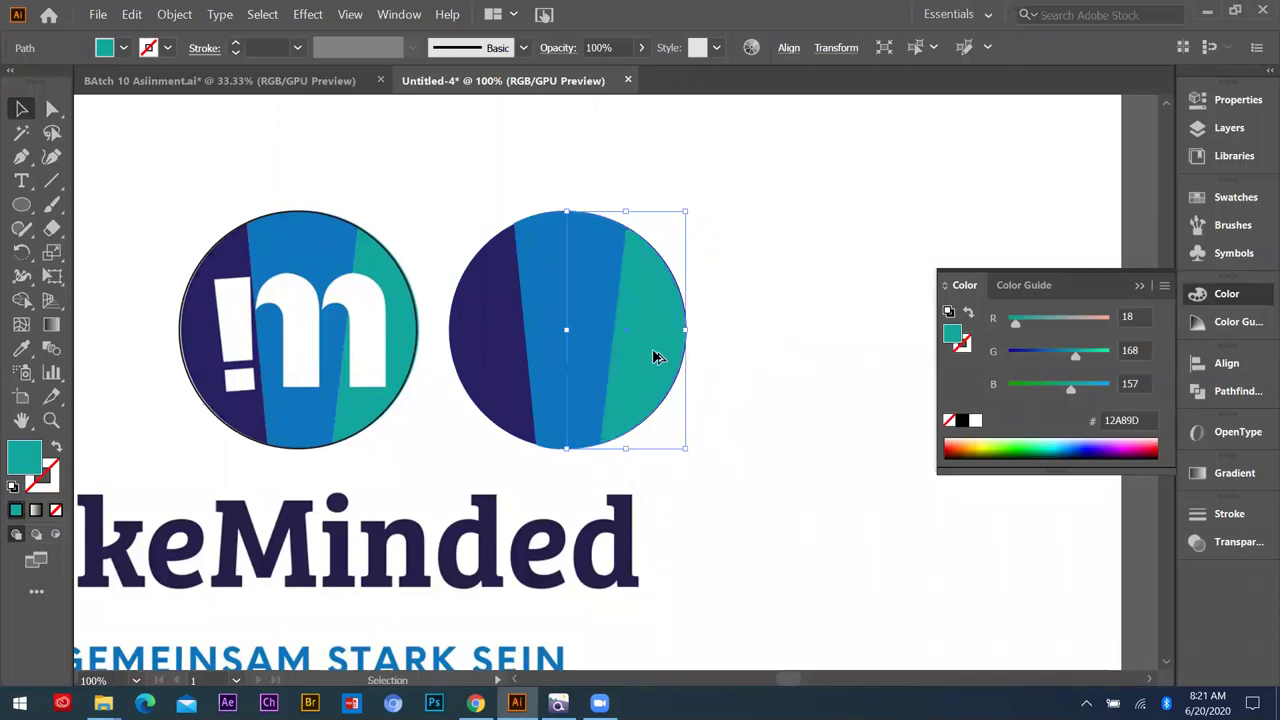
Step: Adjust the blue middle slice's bottom-left corner with Direct Selection
{"action": "scroll", "coordinate": [653, 354], "scroll_direction": "up", "scroll_amount": 1}
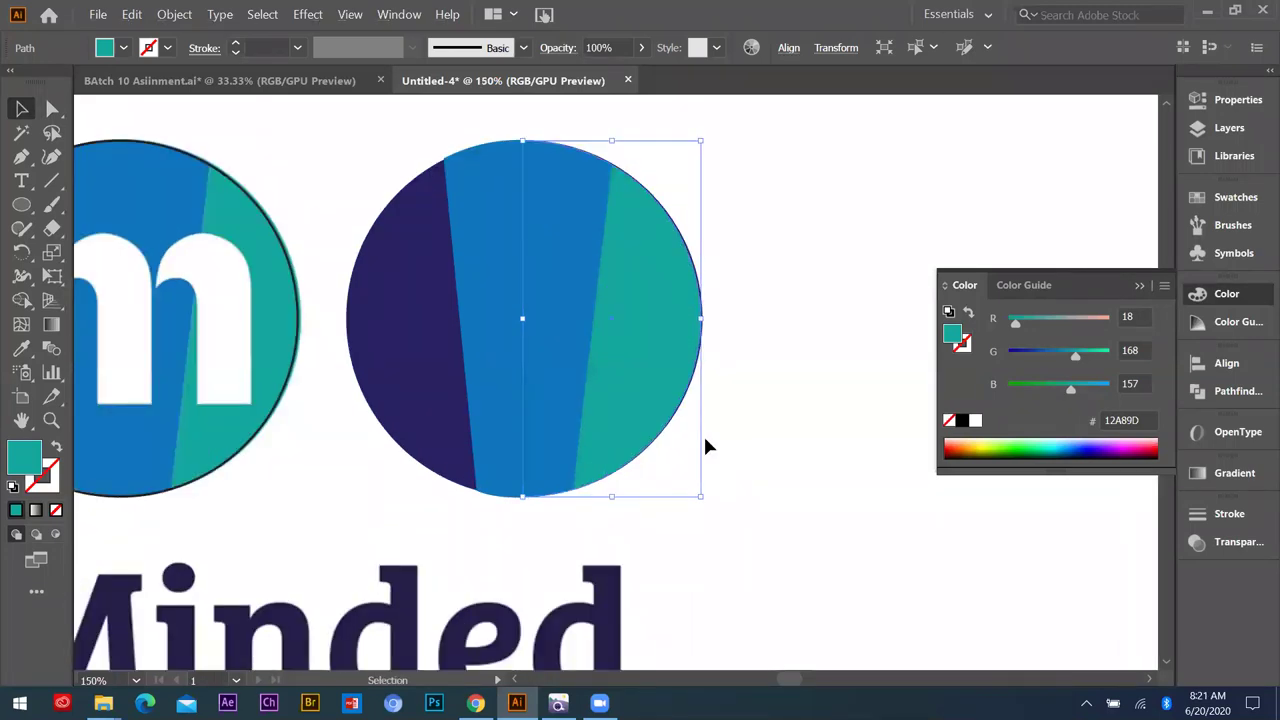
{"action": "left_click", "coordinate": [405, 362]}
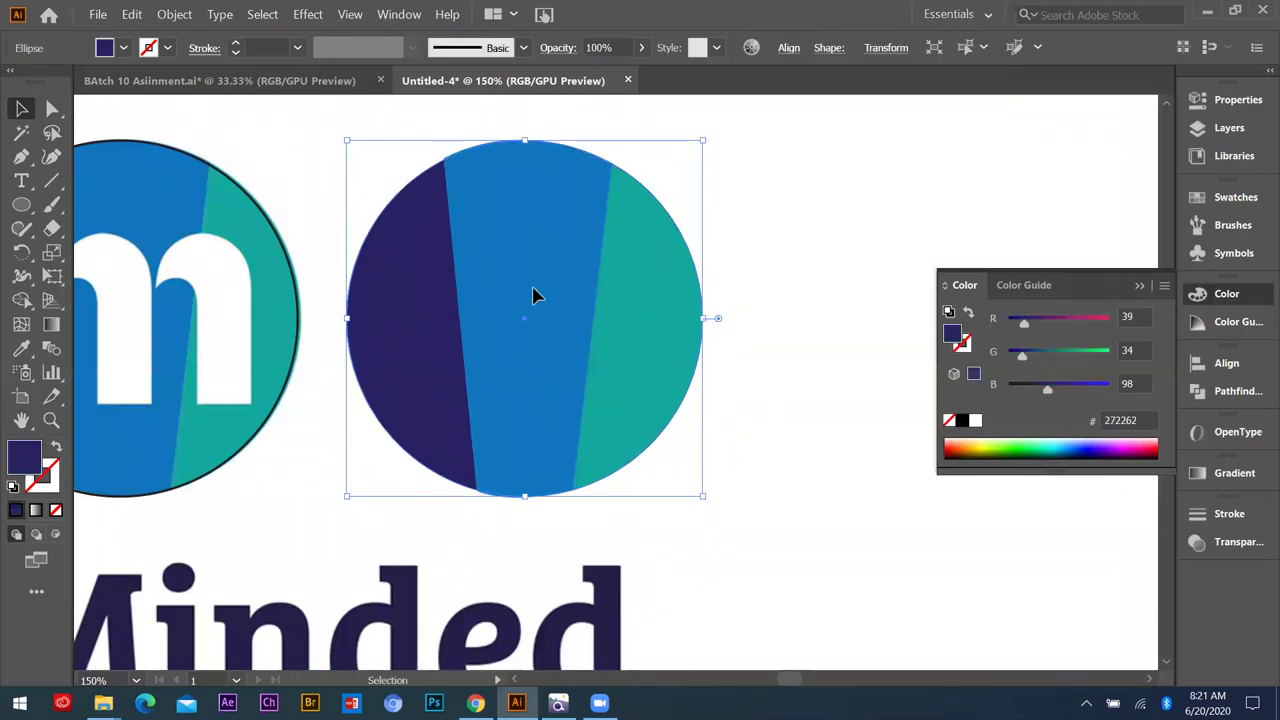
{"action": "left_click", "coordinate": [686, 443]}
{"action": "scroll", "coordinate": [520, 500], "scroll_direction": "up", "scroll_amount": 1}
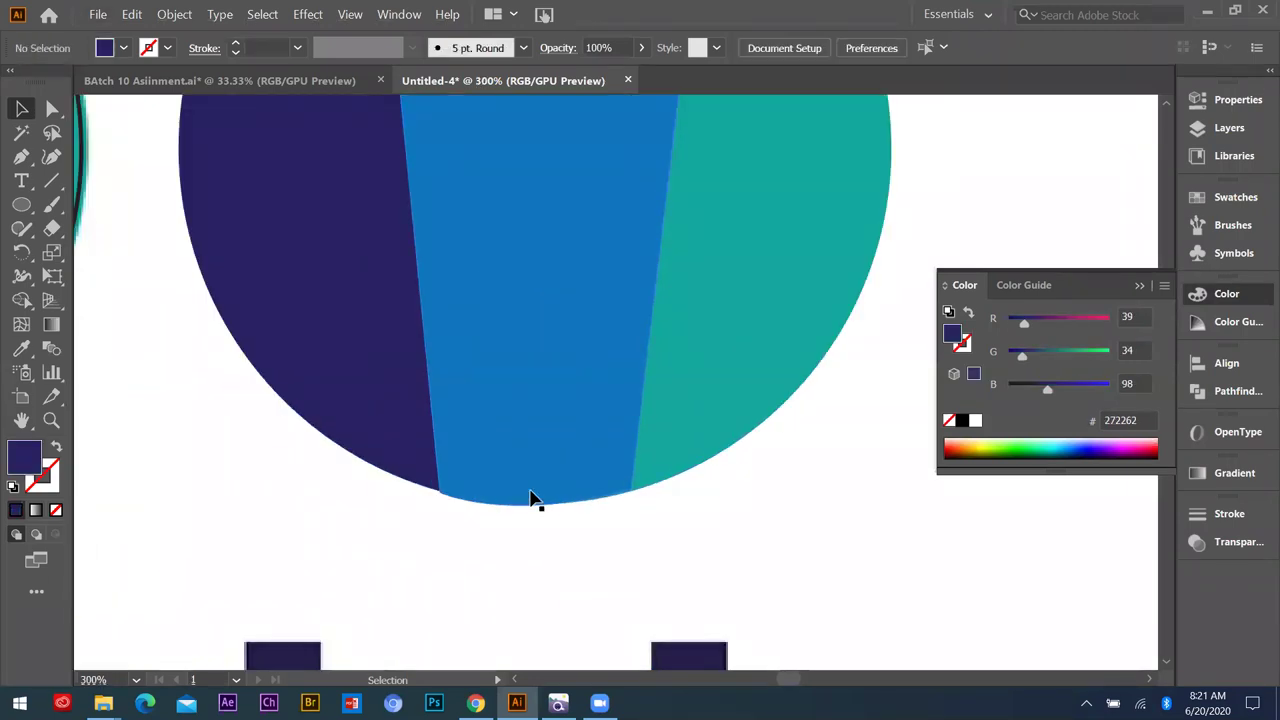
{"action": "scroll", "coordinate": [555, 480], "scroll_direction": "down", "scroll_amount": 1}
{"action": "left_click", "coordinate": [554, 492]}
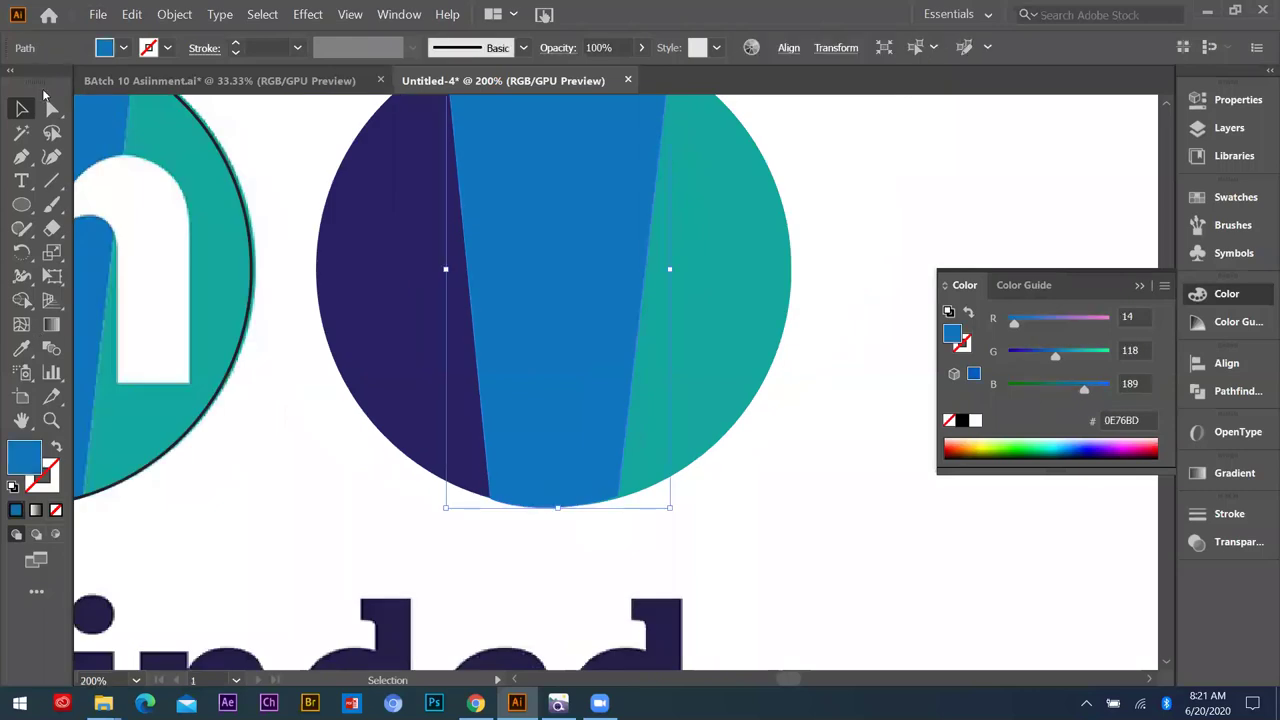
{"action": "key", "text": "a"}
{"action": "scroll", "coordinate": [470, 485], "scroll_direction": "up", "scroll_amount": 1}
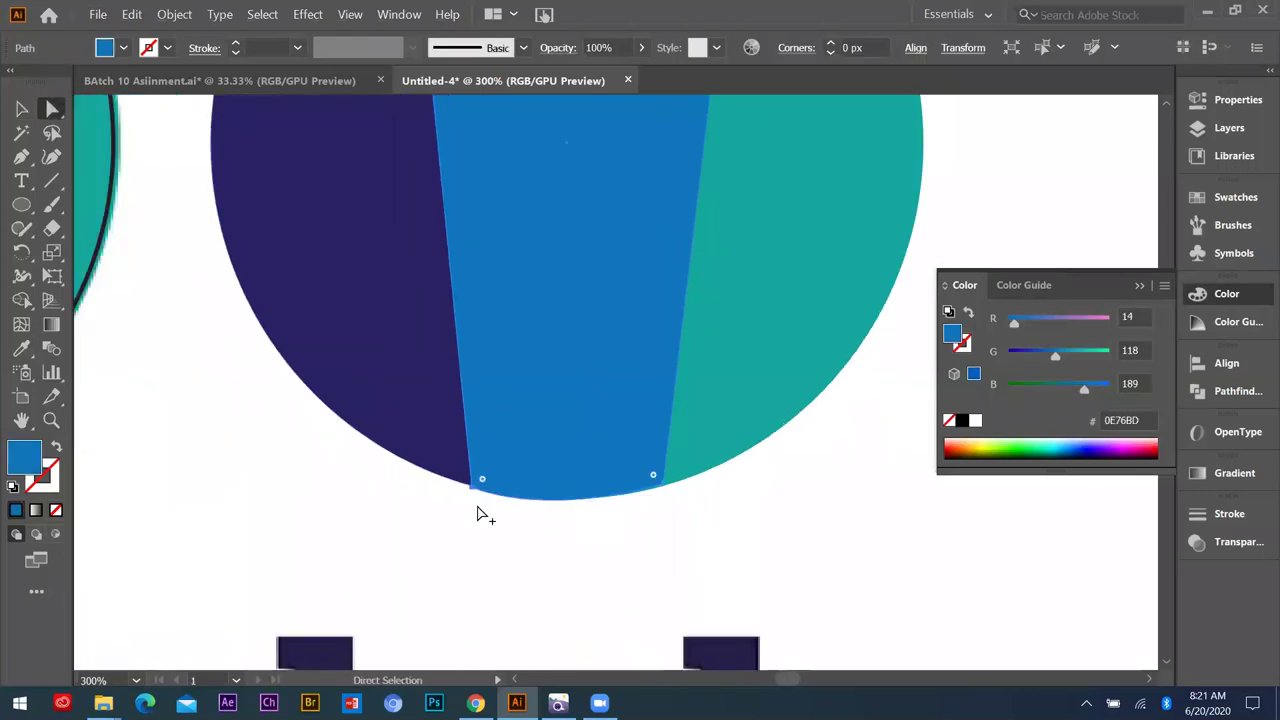
{"action": "scroll", "coordinate": [453, 417], "scroll_direction": "up", "scroll_amount": 5}
{"action": "left_click", "coordinate": [445, 395]}
{"action": "left_click_drag", "start_coordinate": [445, 403], "coordinate": [445, 395]}
{"action": "scroll", "coordinate": [445, 477], "scroll_direction": "down", "scroll_amount": 2}
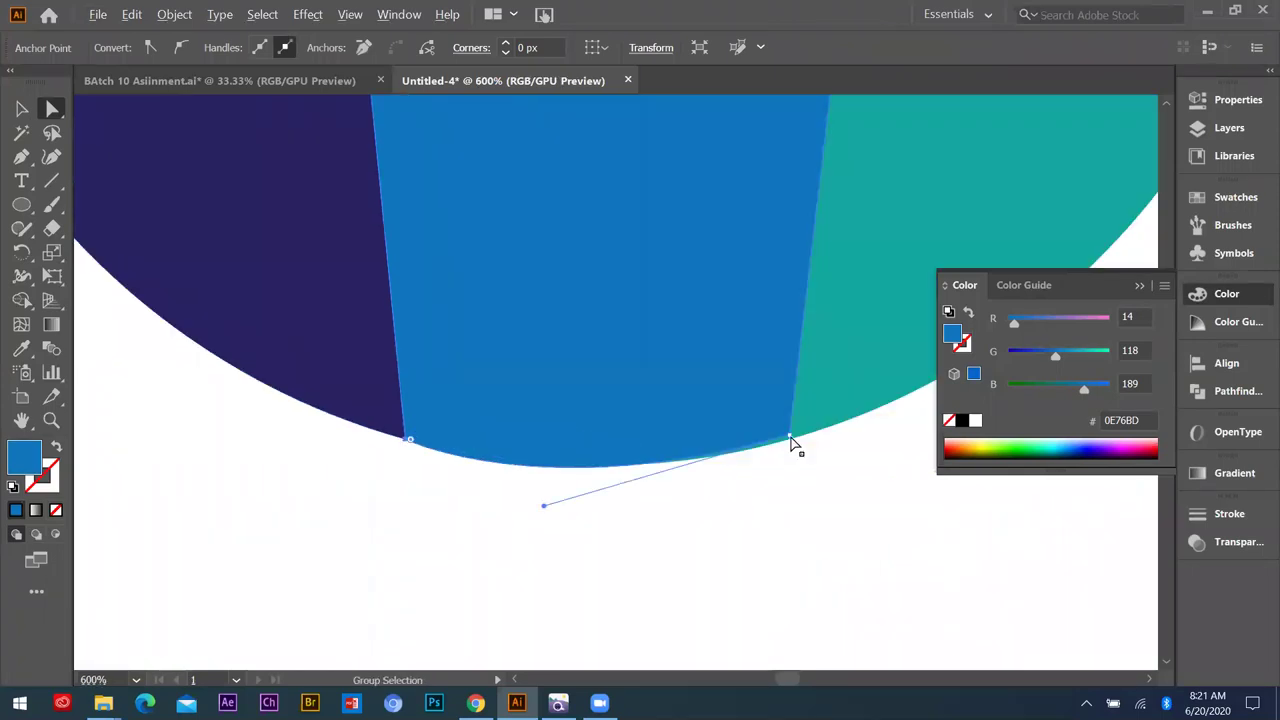
{"action": "scroll", "coordinate": [785, 450], "scroll_direction": "up", "scroll_amount": 3}
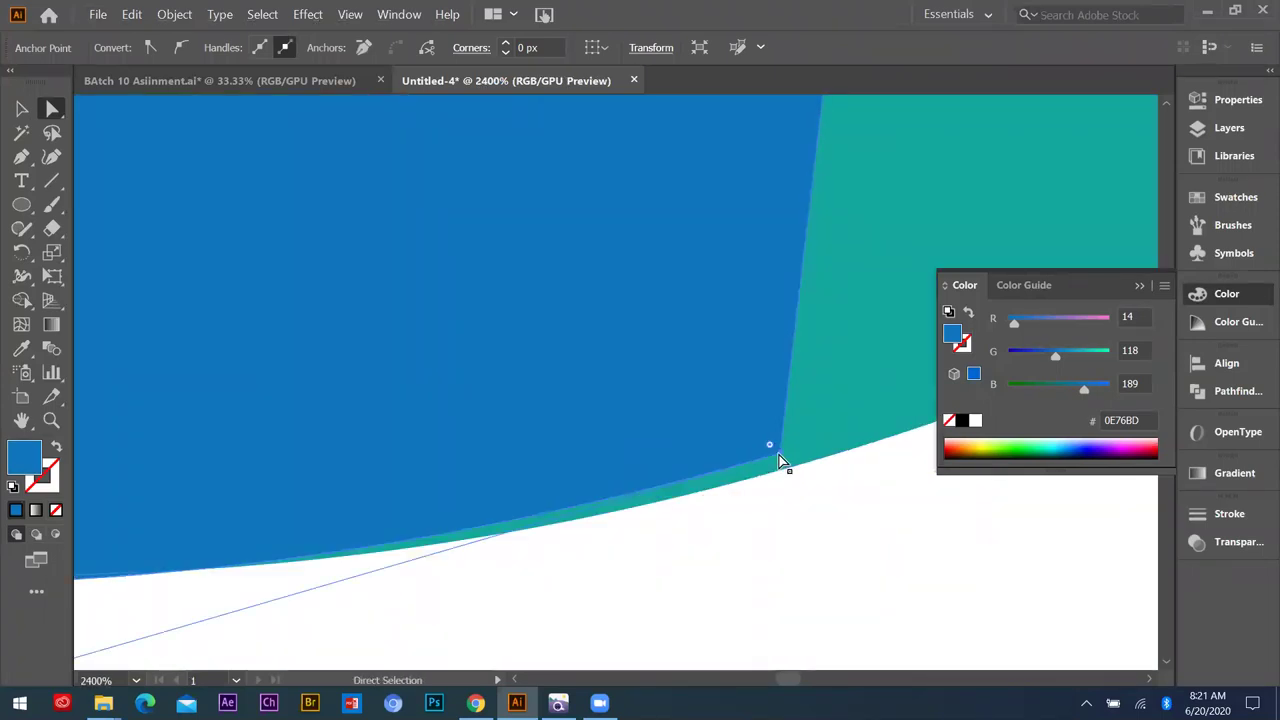
Step: Move the blue slice's bottom-right anchor onto the circle and curve its bottom edge along it
{"action": "left_click_drag", "start_coordinate": [779, 463], "coordinate": [848, 482]}
{"action": "scroll", "coordinate": [820, 529], "scroll_direction": "down", "scroll_amount": 3}
{"action": "left_click_drag", "start_coordinate": [527, 578], "coordinate": [601, 563]}
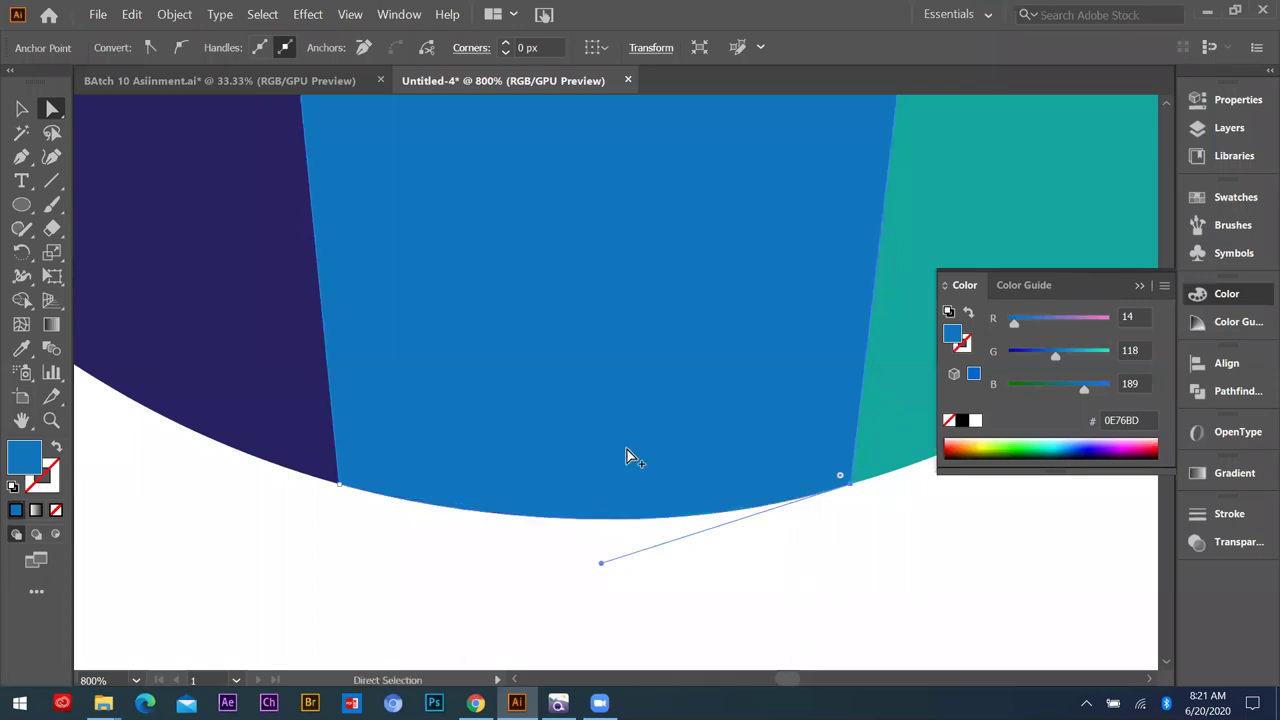
{"action": "scroll", "coordinate": [630, 440], "scroll_direction": "down", "scroll_amount": 5}
{"action": "scroll", "coordinate": [651, 328], "scroll_direction": "up", "scroll_amount": 1}
{"action": "left_click", "coordinate": [657, 150]}
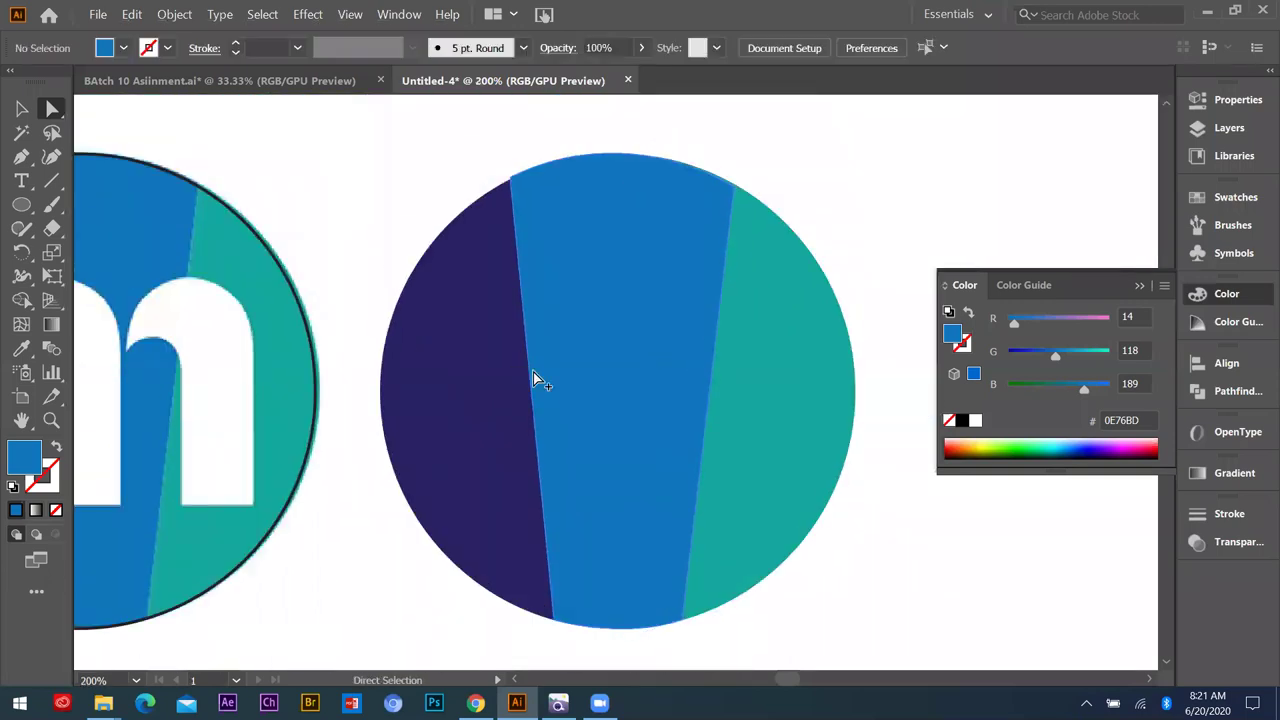
Step: Align the blue slice's top-left corner with the circle edge
{"action": "scroll", "coordinate": [540, 360], "scroll_direction": "down", "scroll_amount": 2}
{"action": "scroll", "coordinate": [623, 286], "scroll_direction": "up", "scroll_amount": 3}
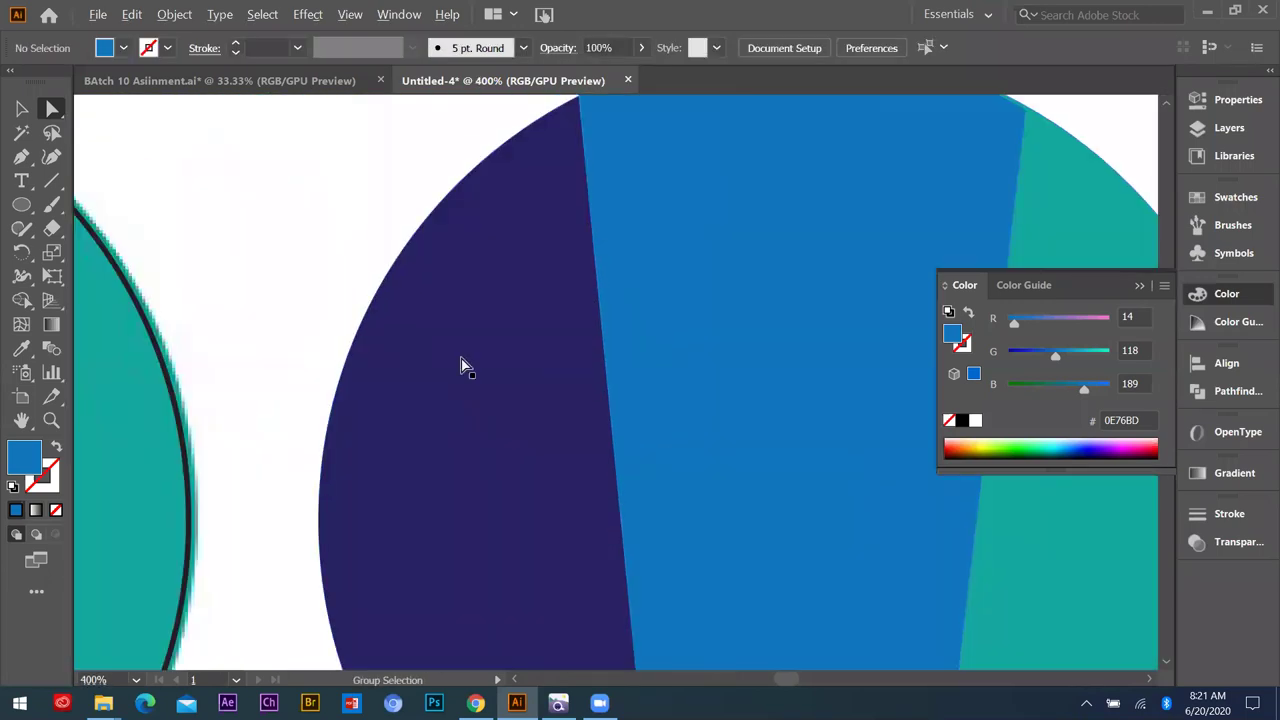
{"action": "left_click", "coordinate": [645, 158]}
{"action": "scroll", "coordinate": [612, 164], "scroll_direction": "up", "scroll_amount": 1}
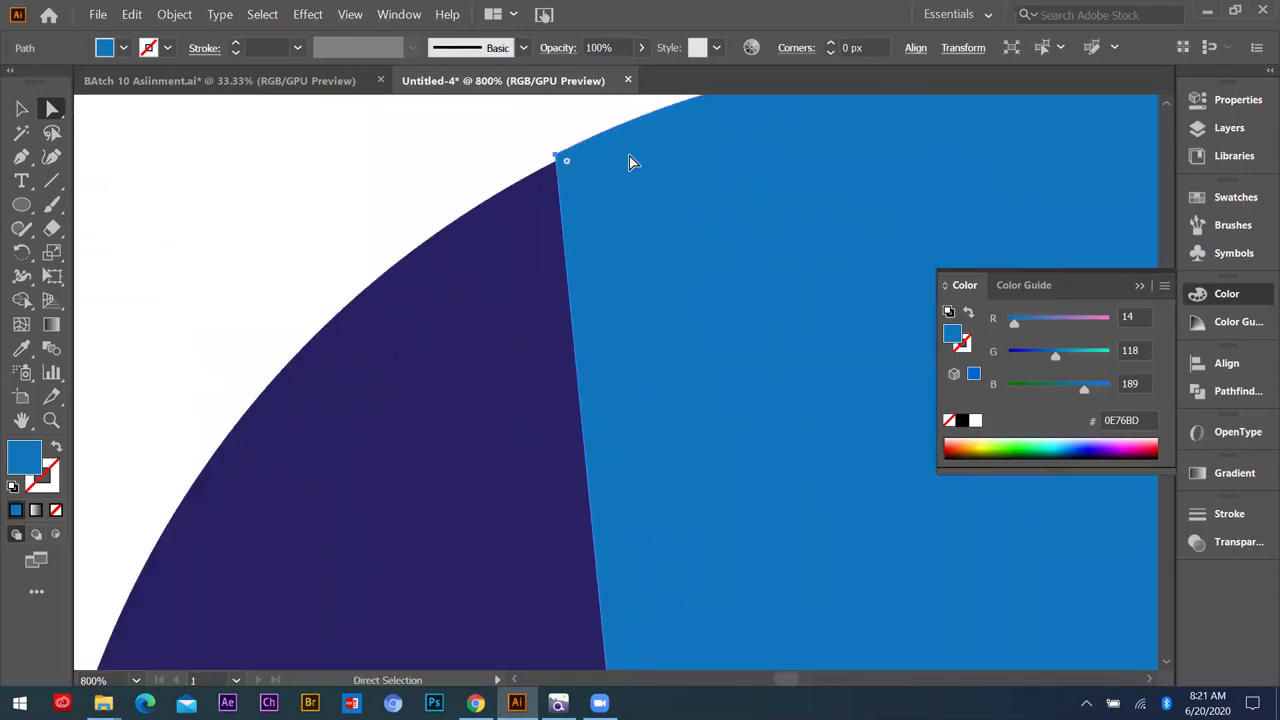
{"action": "left_click_drag", "start_coordinate": [556, 157], "coordinate": [555, 160]}
{"action": "scroll", "coordinate": [357, 204], "scroll_direction": "down", "scroll_amount": 3}
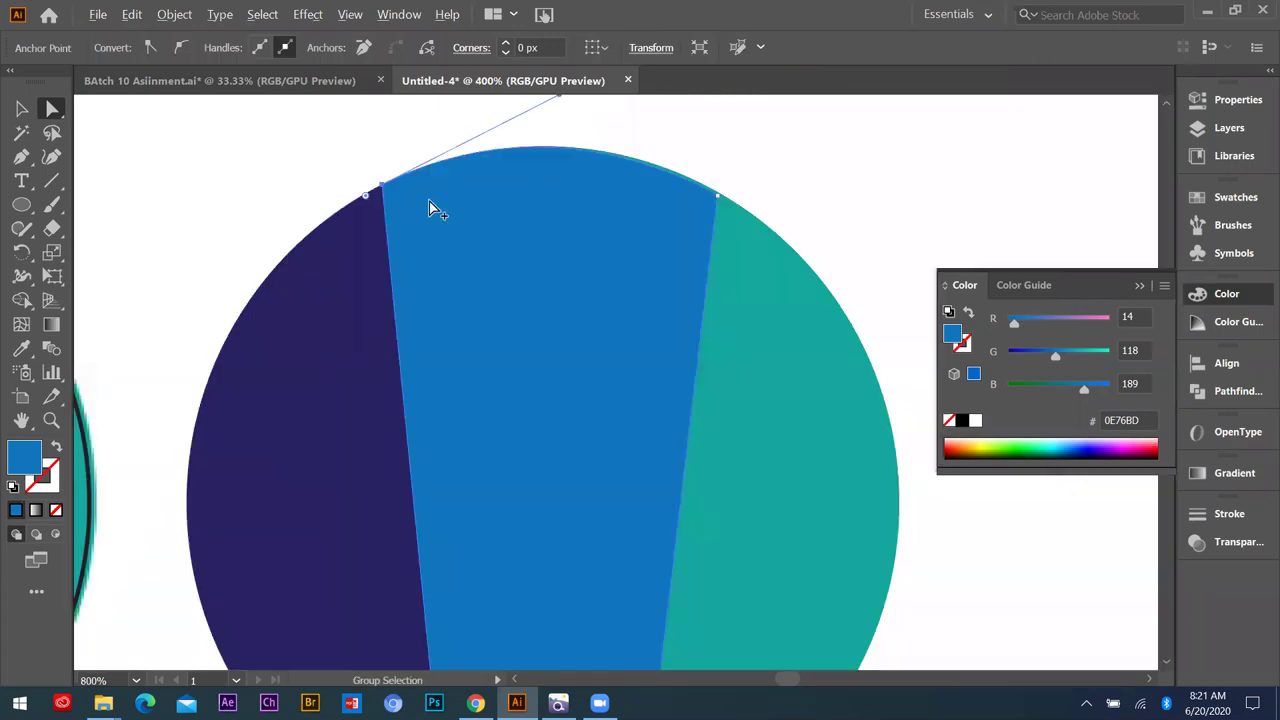
{"action": "scroll", "coordinate": [699, 206], "scroll_direction": "up", "scroll_amount": 2}
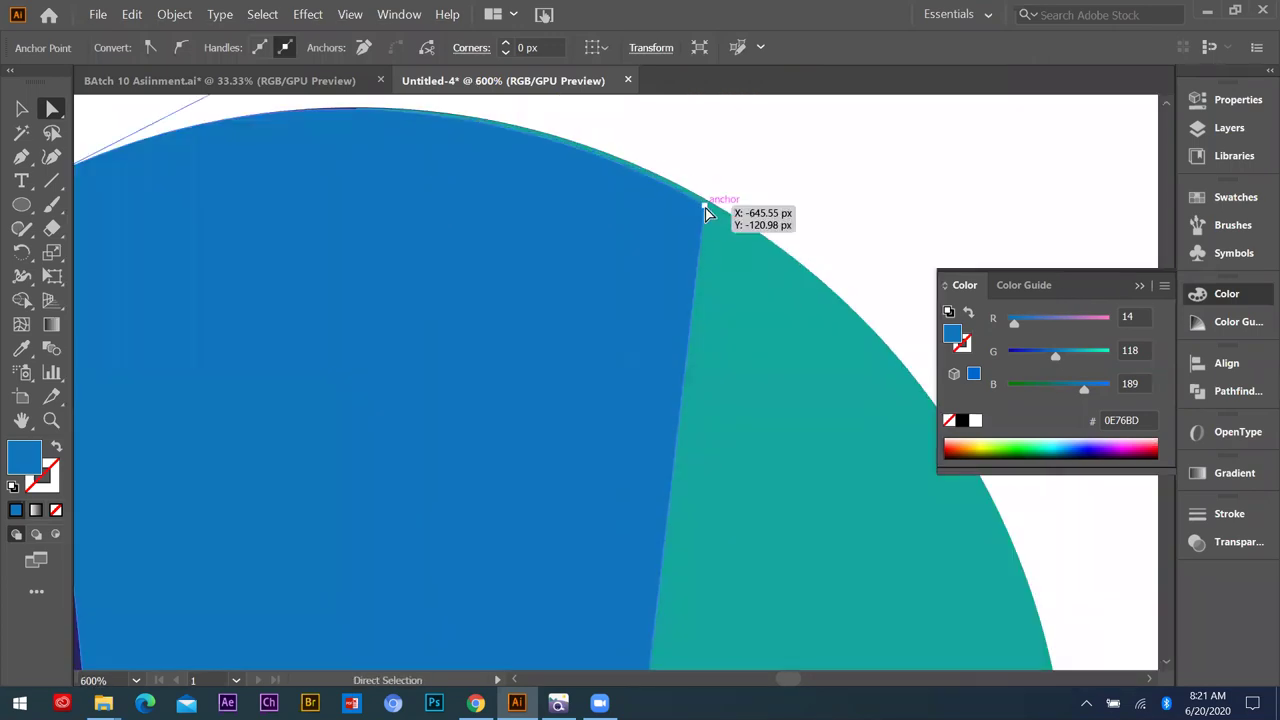
{"action": "left_click", "coordinate": [737, 203]}
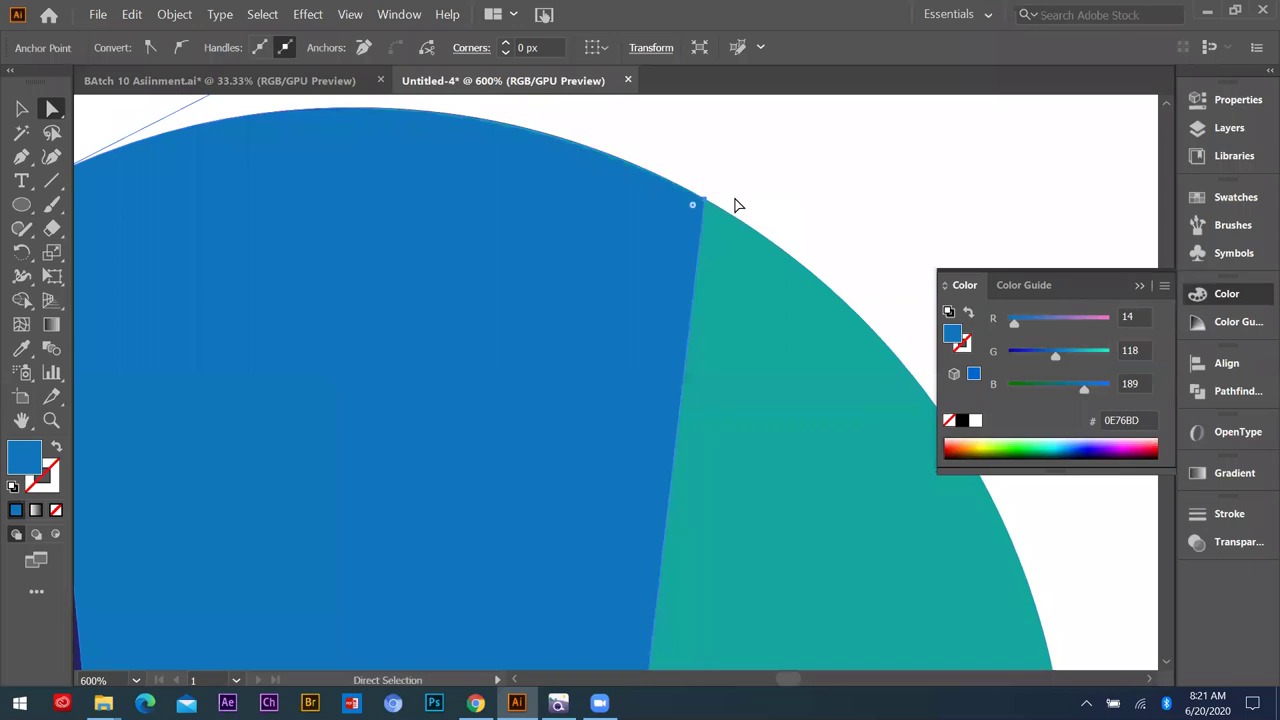
Step: Check the navy, blue and teal slice edges, then clear the selection
{"action": "scroll", "coordinate": [561, 225], "scroll_direction": "down", "scroll_amount": 2}
{"action": "scroll", "coordinate": [571, 277], "scroll_direction": "up", "scroll_amount": 1}
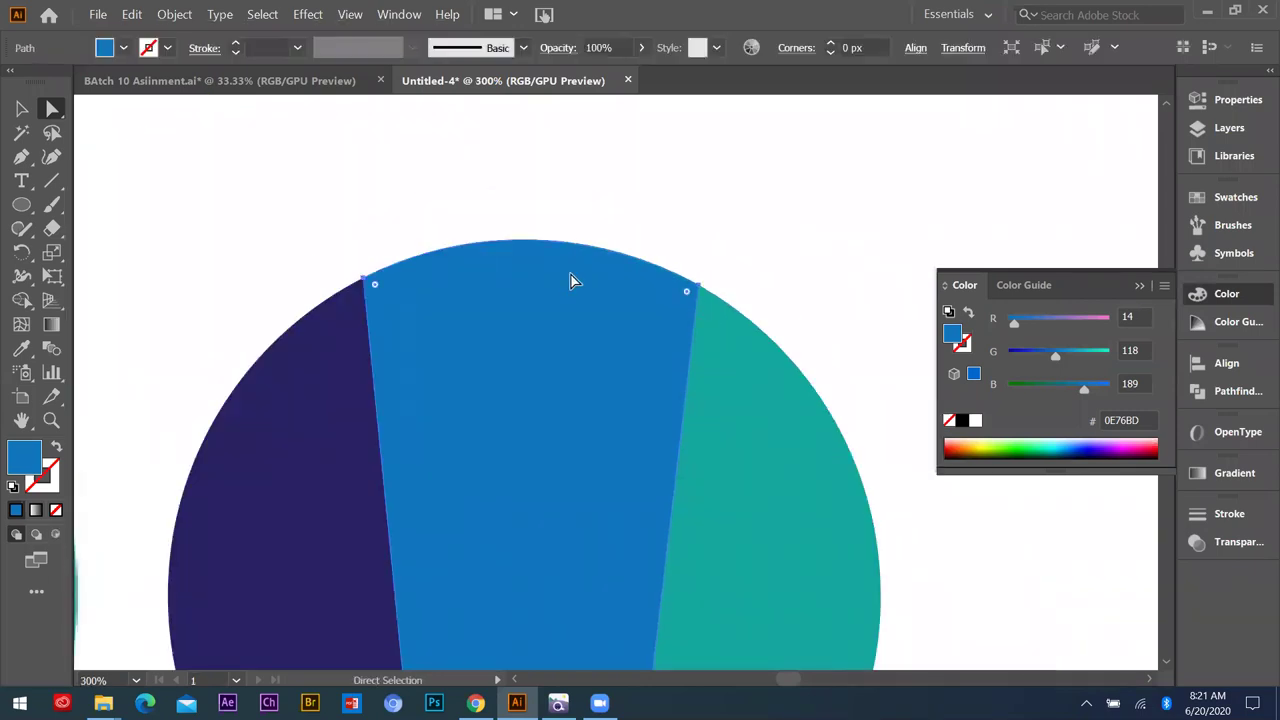
{"action": "scroll", "coordinate": [384, 360], "scroll_direction": "down", "scroll_amount": 3}
{"action": "scroll", "coordinate": [384, 360], "scroll_direction": "up", "scroll_amount": 4}
{"action": "scroll", "coordinate": [503, 309], "scroll_direction": "down", "scroll_amount": 3}
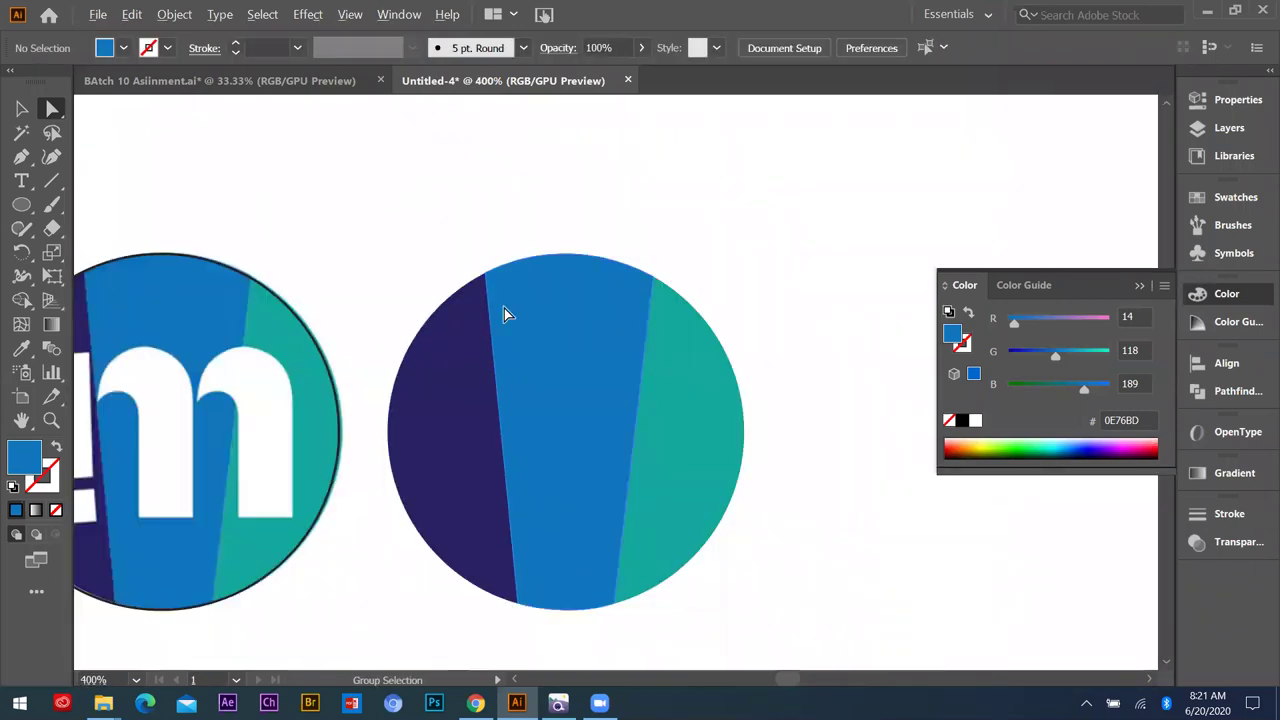
{"action": "left_click", "coordinate": [449, 449]}
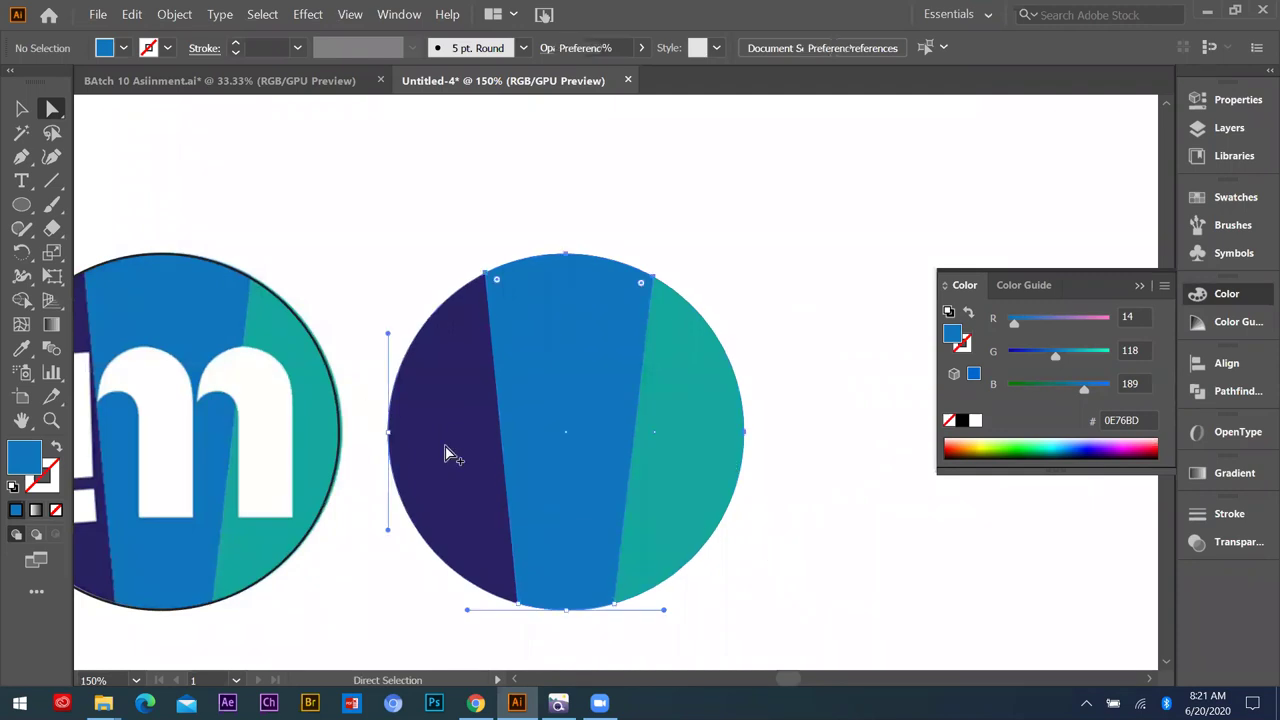
{"action": "scroll", "coordinate": [466, 451], "scroll_direction": "down", "scroll_amount": 4}
{"action": "scroll", "coordinate": [453, 450], "scroll_direction": "up", "scroll_amount": 3}
{"action": "scroll", "coordinate": [453, 450], "scroll_direction": "down", "scroll_amount": 1}
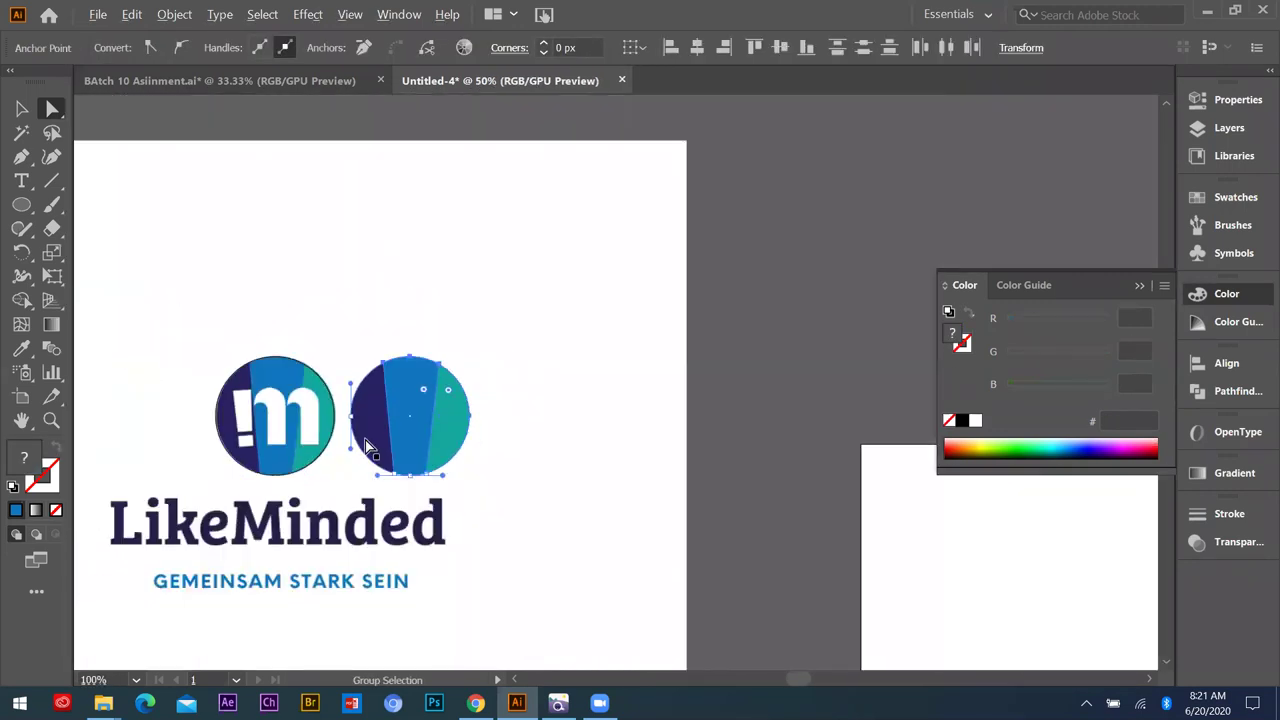
{"action": "key", "text": "ctrl+shift+a"}
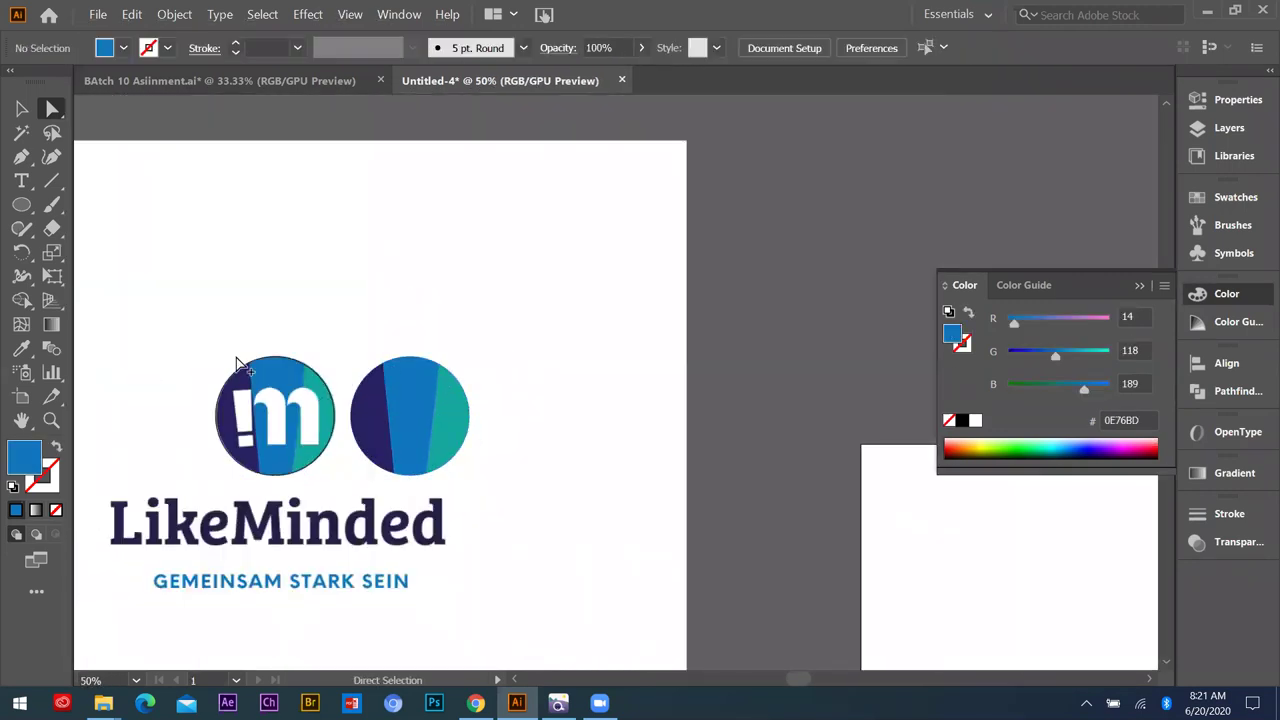
{"action": "scroll", "coordinate": [240, 362], "scroll_direction": "up", "scroll_amount": 4}
Step: Trace the m's left arch and stem corners with the Pen tool
{"action": "key", "text": "p"}
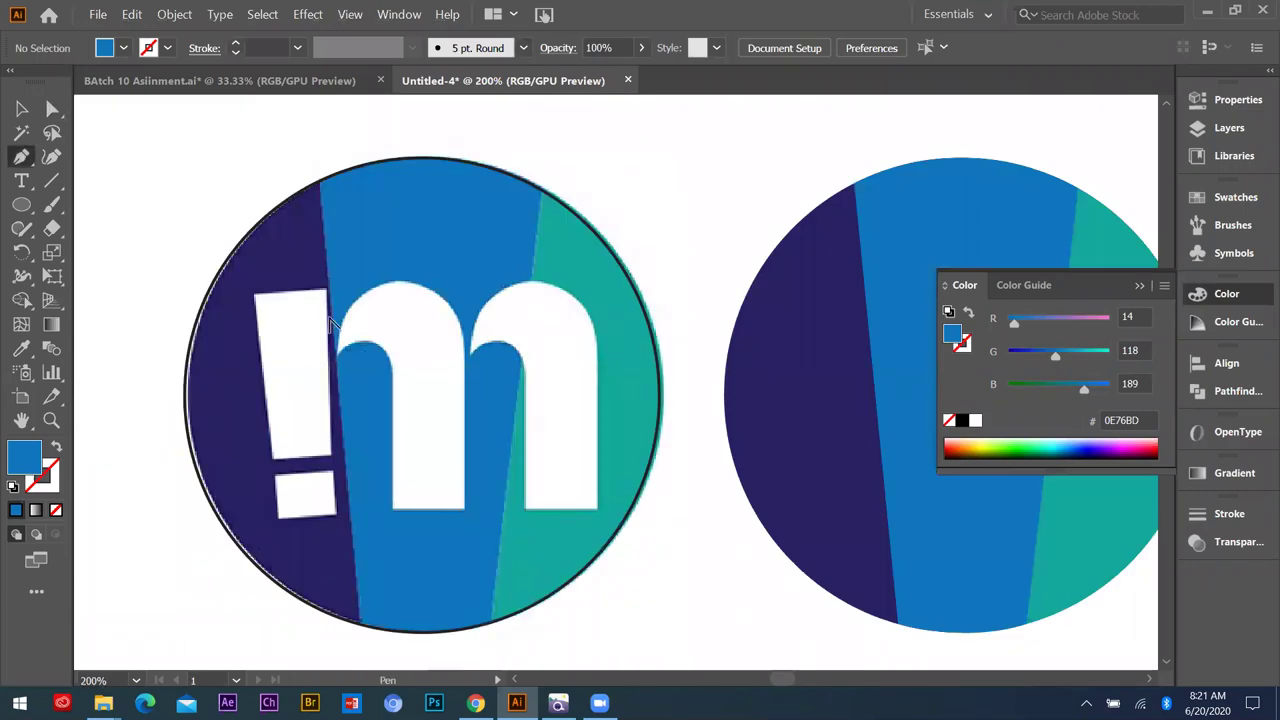
{"action": "scroll", "coordinate": [330, 322], "scroll_direction": "up", "scroll_amount": 2}
{"action": "left_click", "coordinate": [251, 342]}
{"action": "left_click_drag", "start_coordinate": [390, 487], "coordinate": [395, 458]}
{"action": "left_click", "coordinate": [343, 347]}
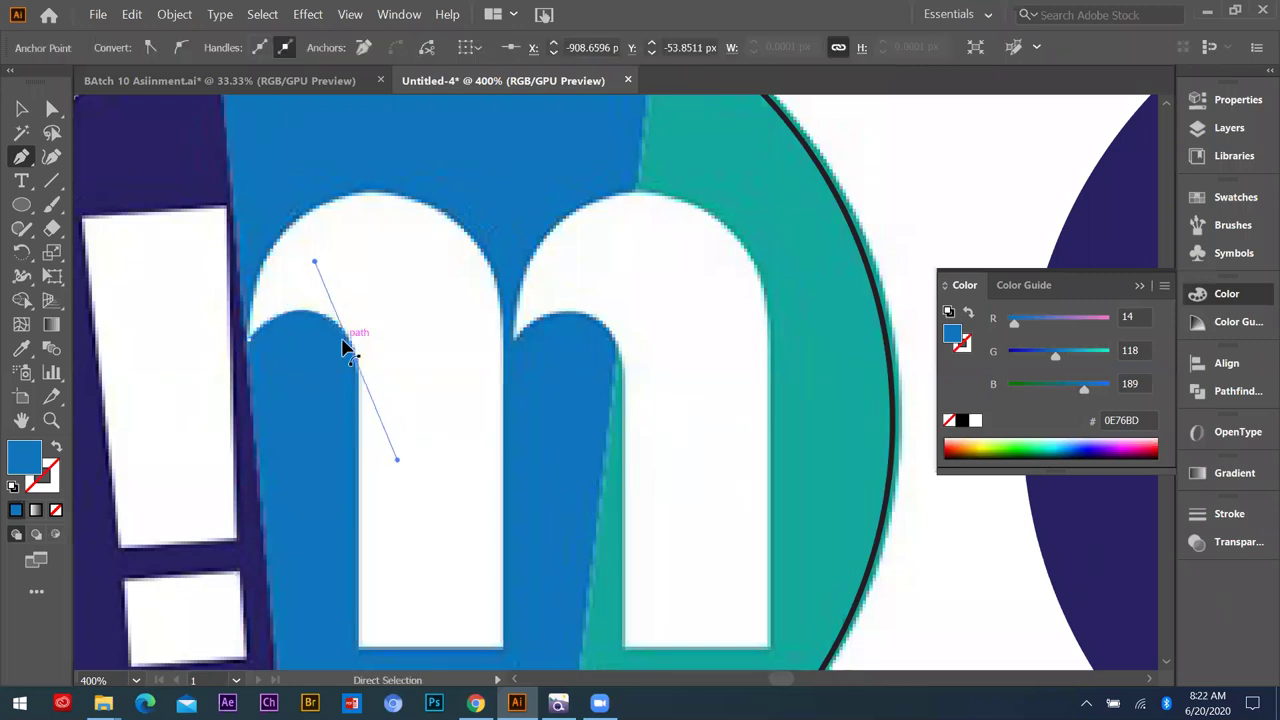
{"action": "left_click_drag", "start_coordinate": [355, 358], "coordinate": [398, 420]}
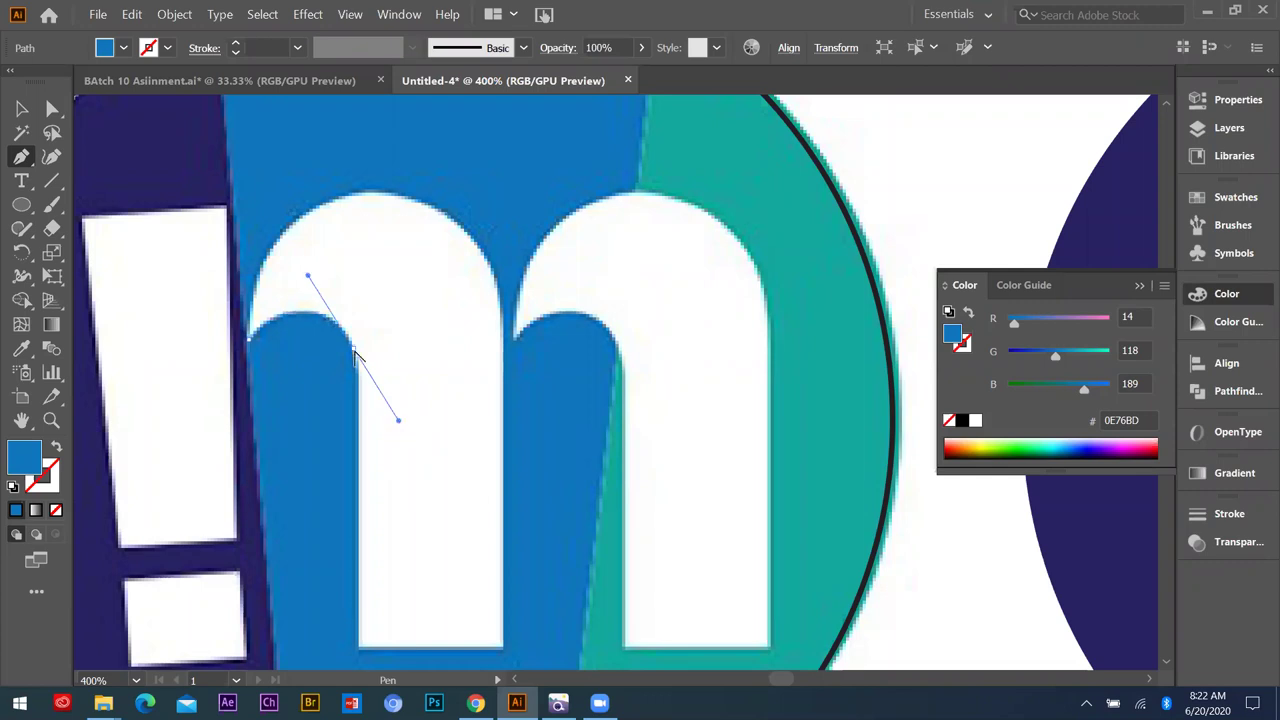
{"action": "left_click", "coordinate": [354, 356]}
{"action": "scroll", "coordinate": [360, 574], "scroll_direction": "down", "scroll_amount": 2}
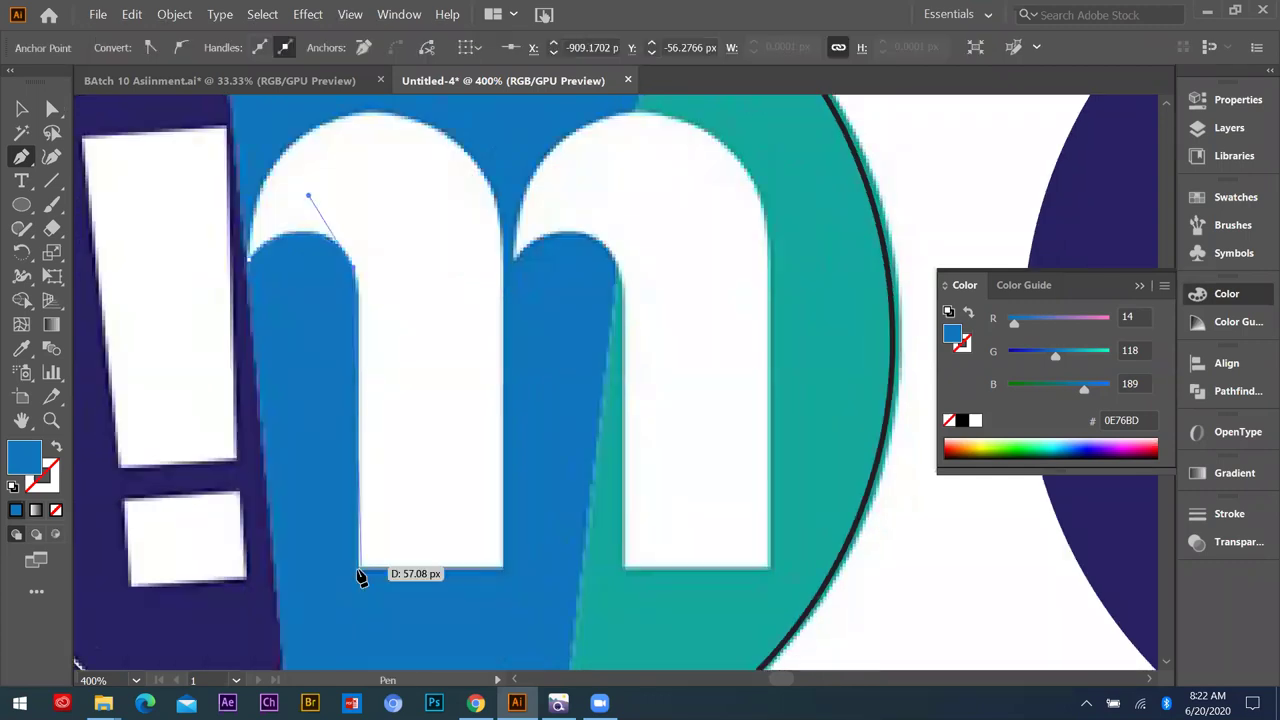
{"action": "left_click", "coordinate": [361, 568]}
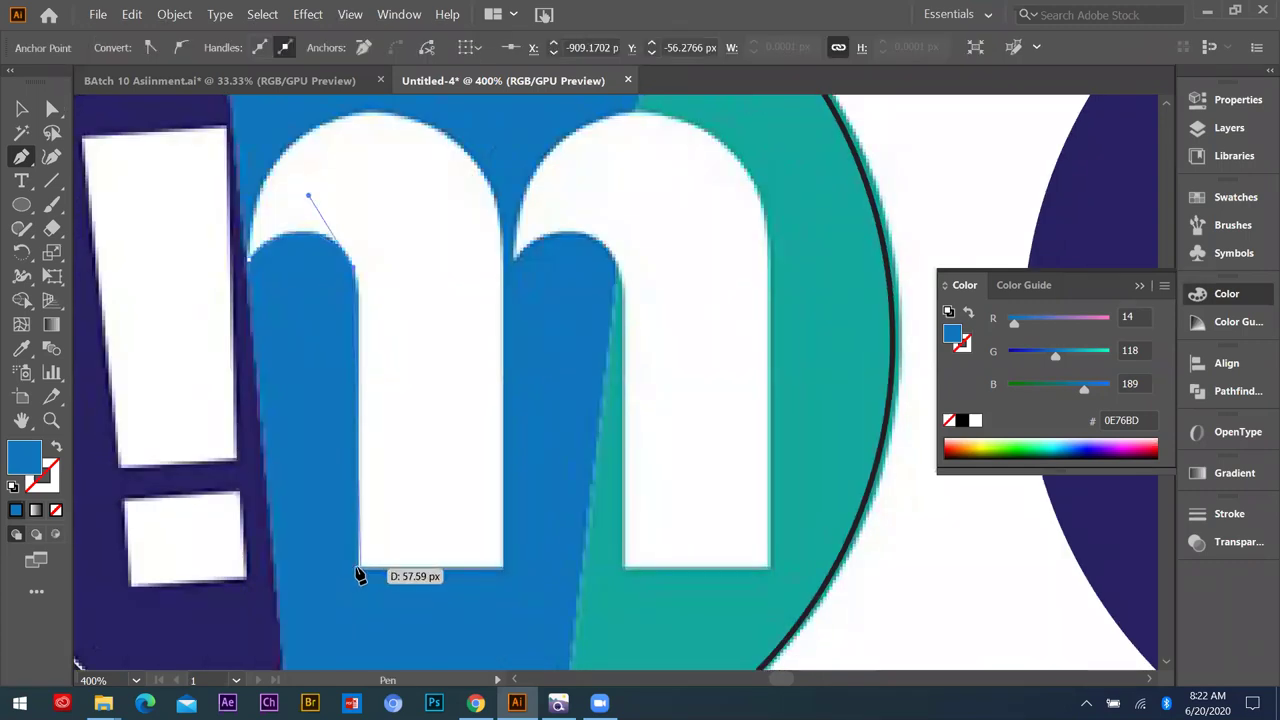
{"action": "left_click", "coordinate": [503, 569]}
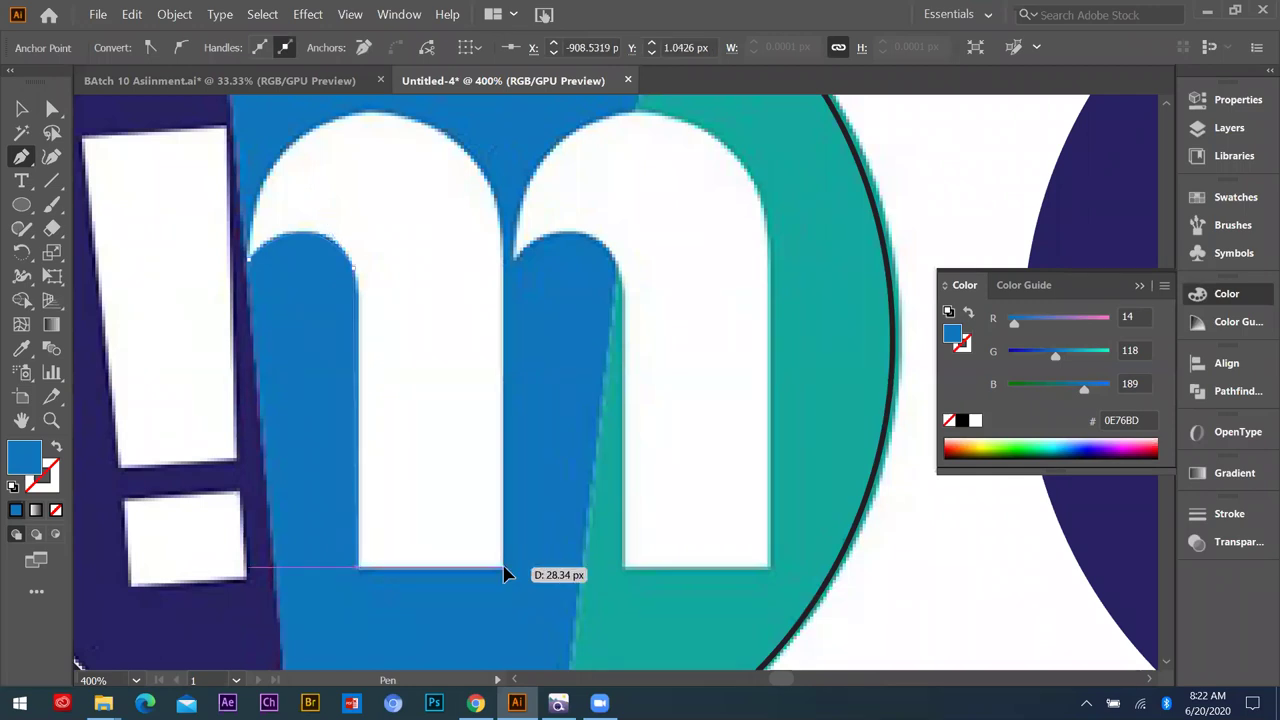
{"action": "left_click", "coordinate": [503, 236]}
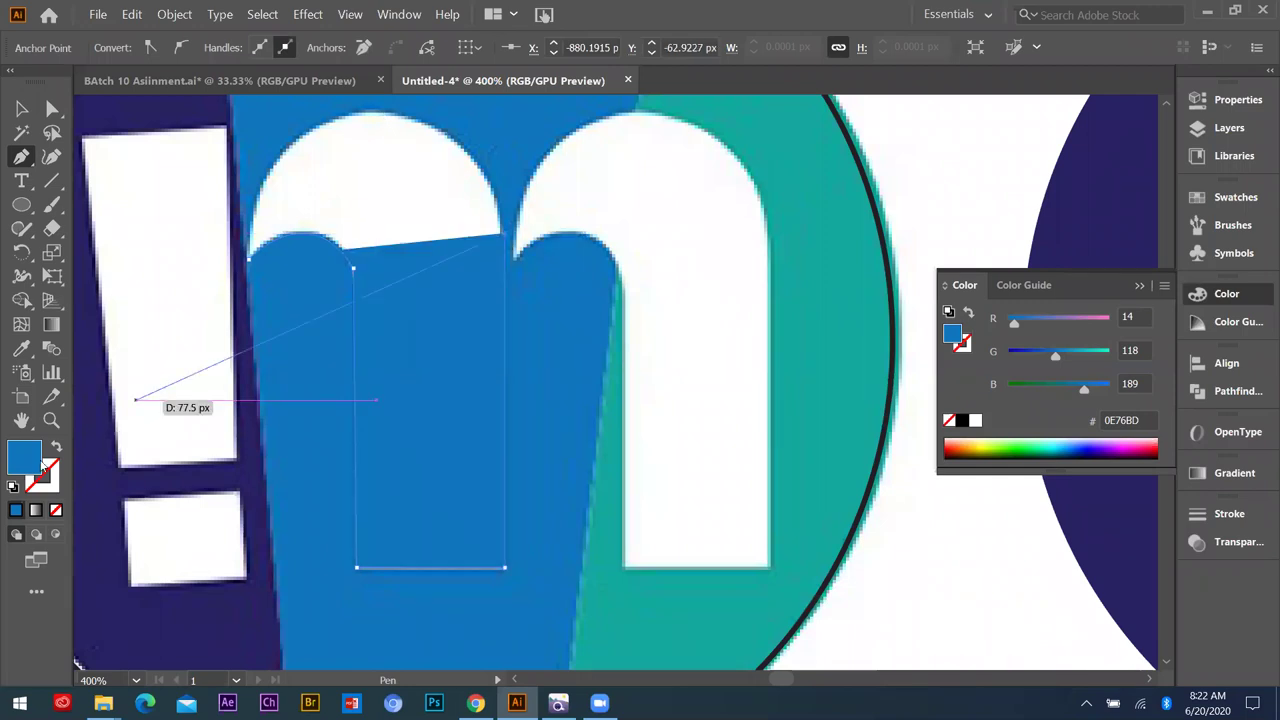
Step: Remove the path's fill and finish the hump outline with curved closing anchors
{"action": "key", "text": "slash"}
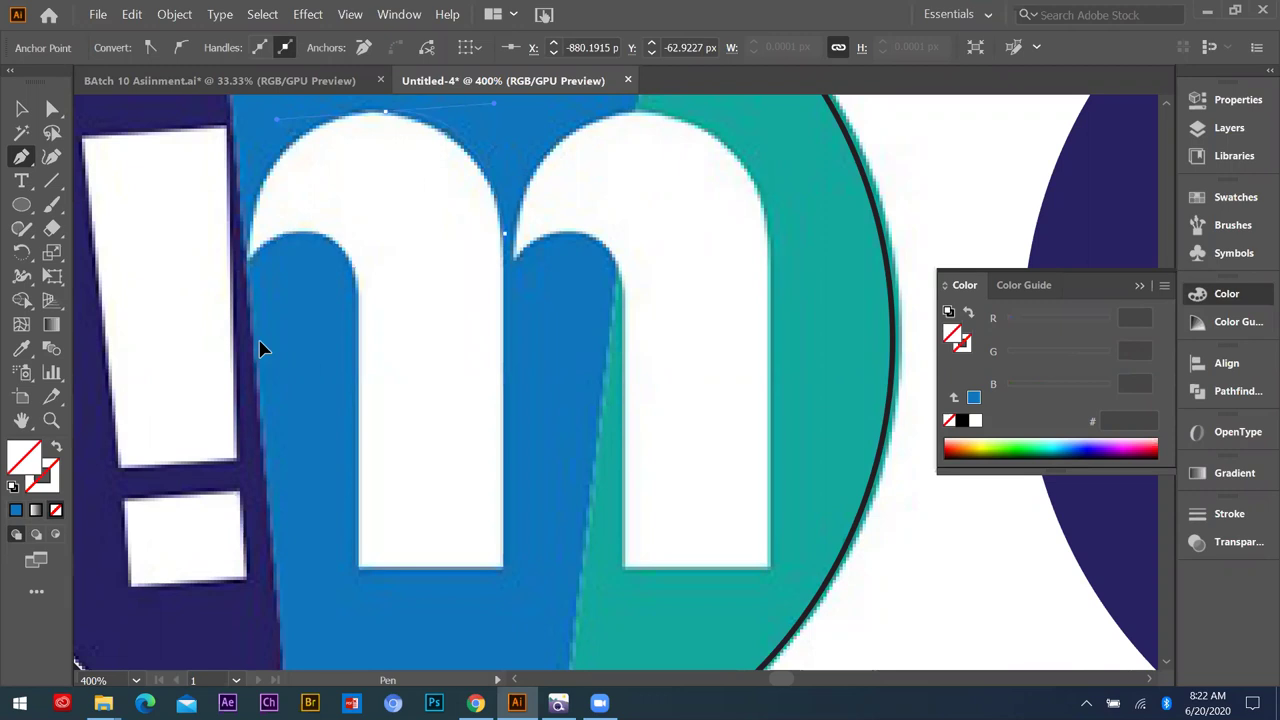
{"action": "scroll", "coordinate": [260, 346], "scroll_direction": "up", "scroll_amount": 3}
{"action": "left_click_drag", "start_coordinate": [397, 362], "coordinate": [386, 357]}
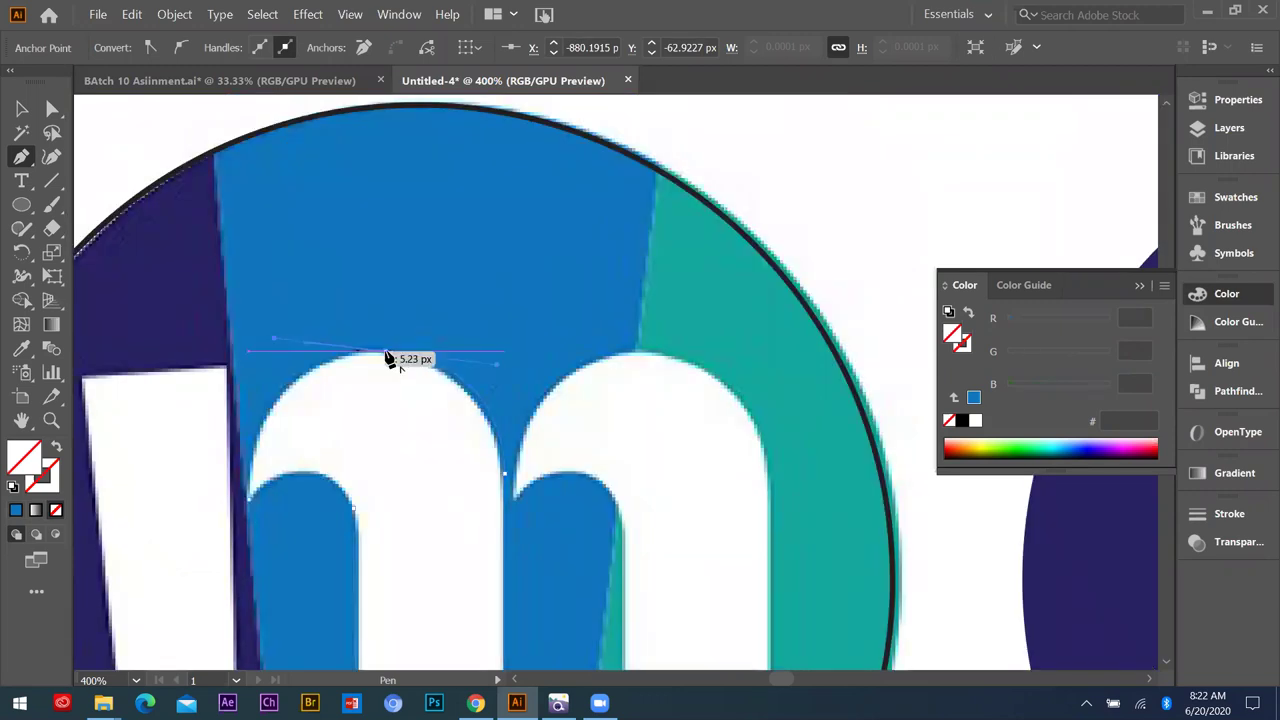
{"action": "left_click", "coordinate": [249, 498]}
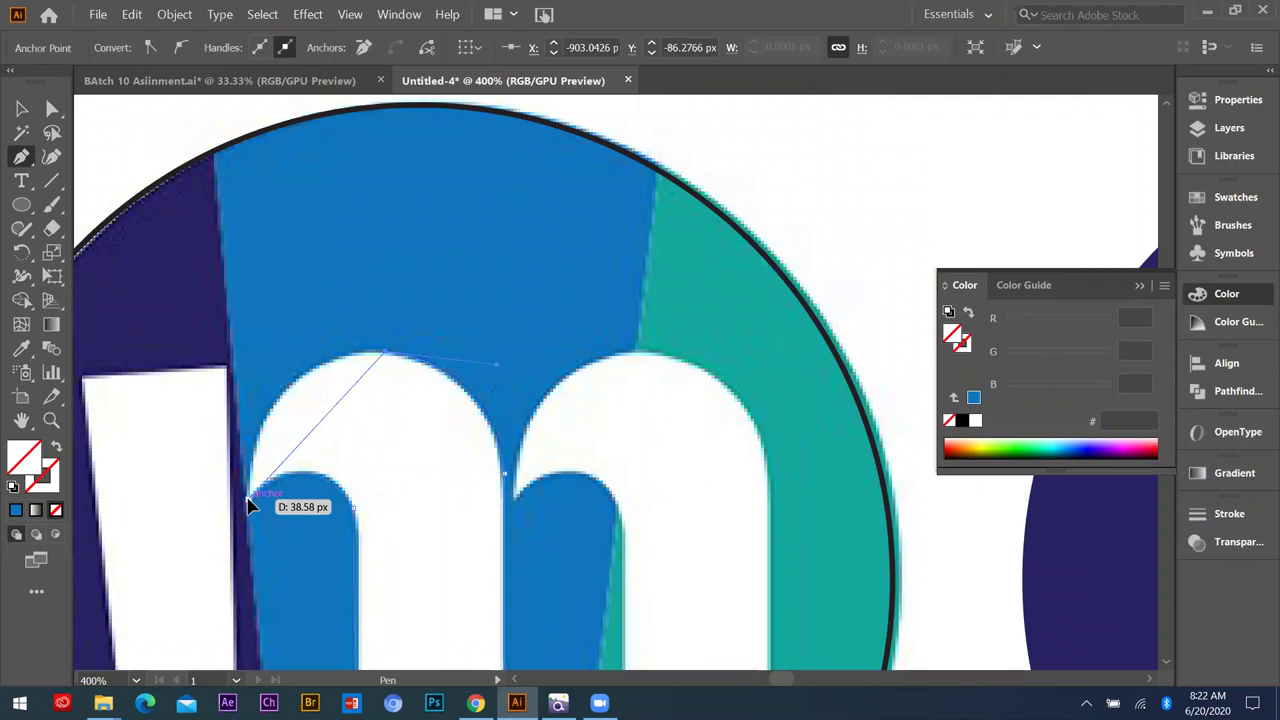
{"action": "left_click_drag", "start_coordinate": [249, 505], "coordinate": [251, 654]}
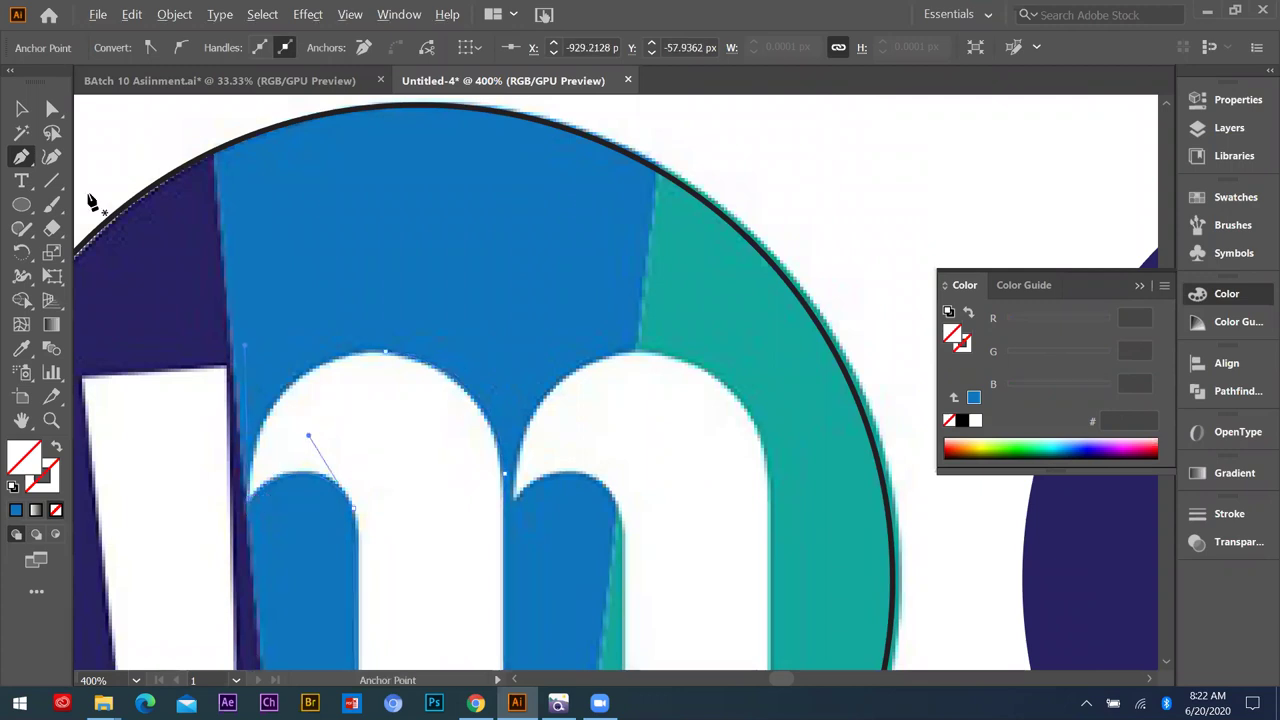
{"action": "scroll", "coordinate": [466, 415], "scroll_direction": "down", "scroll_amount": 2}
Step: Duplicate the hump path 51.58 px right over the m's second hump
{"action": "key", "text": "v"}
{"action": "left_click_drag", "start_coordinate": [465, 405], "coordinate": [566, 405]}
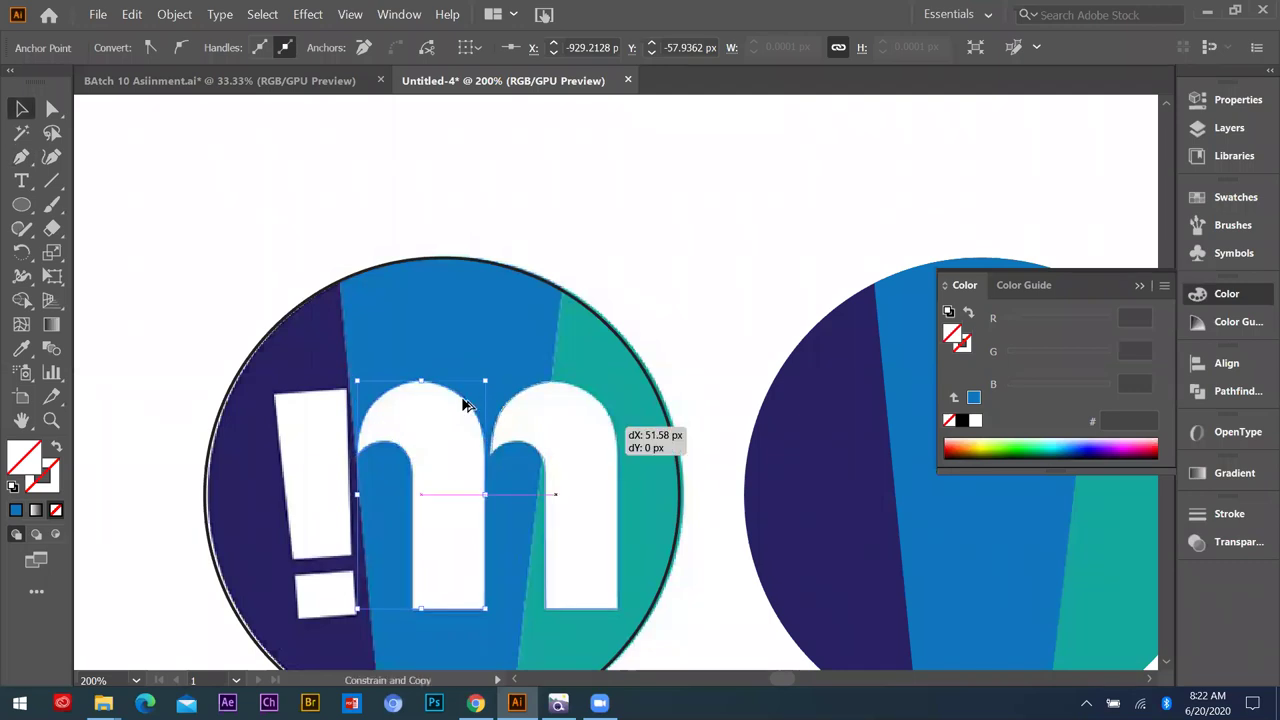
{"action": "left_click_drag", "start_coordinate": [585, 360], "coordinate": [585, 360]}
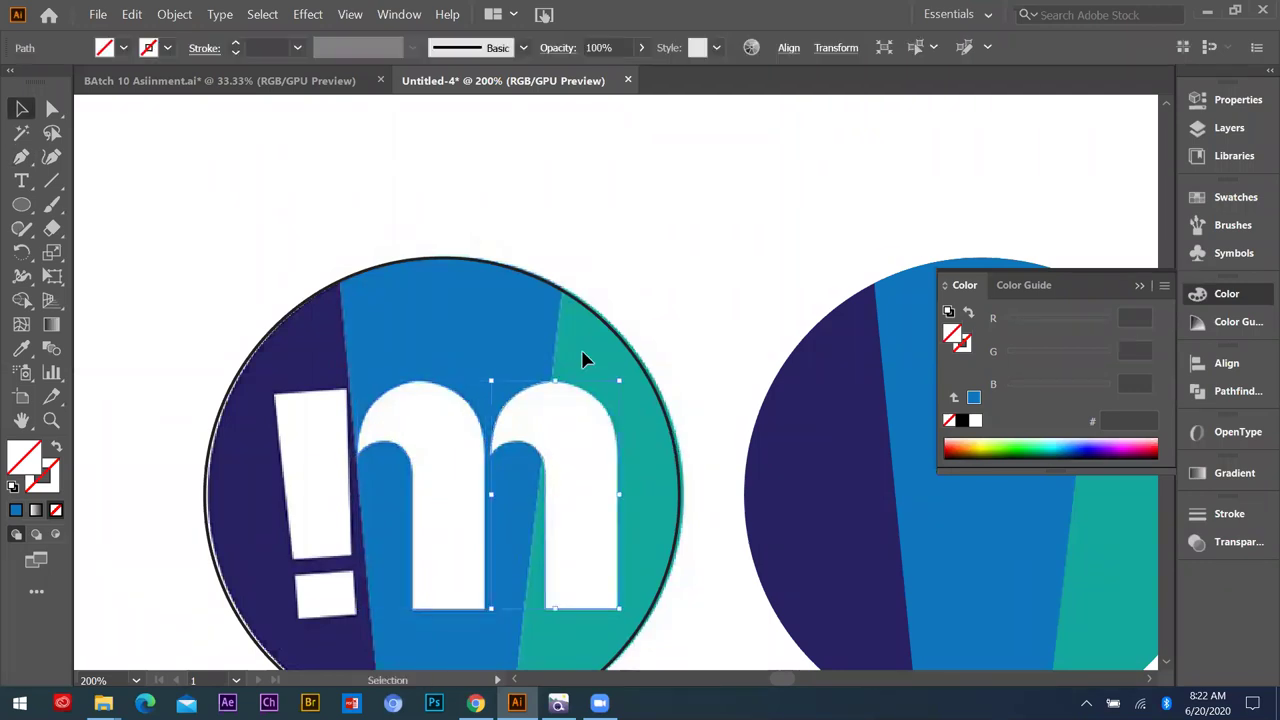
Step: Trace the exclamation mark's tall bar as a closed four-corner path with the Pen tool
{"action": "key", "text": "ctrl+shift+a"}
{"action": "key", "text": "p"}
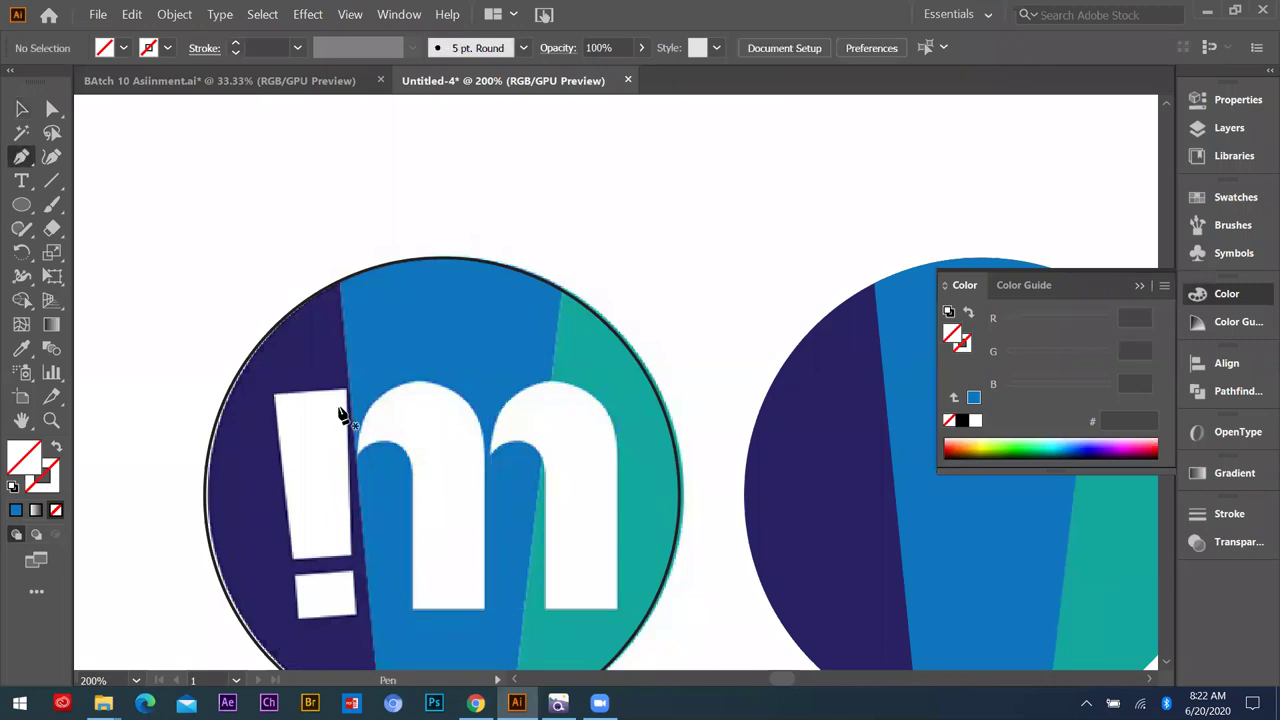
{"action": "left_click", "coordinate": [349, 394]}
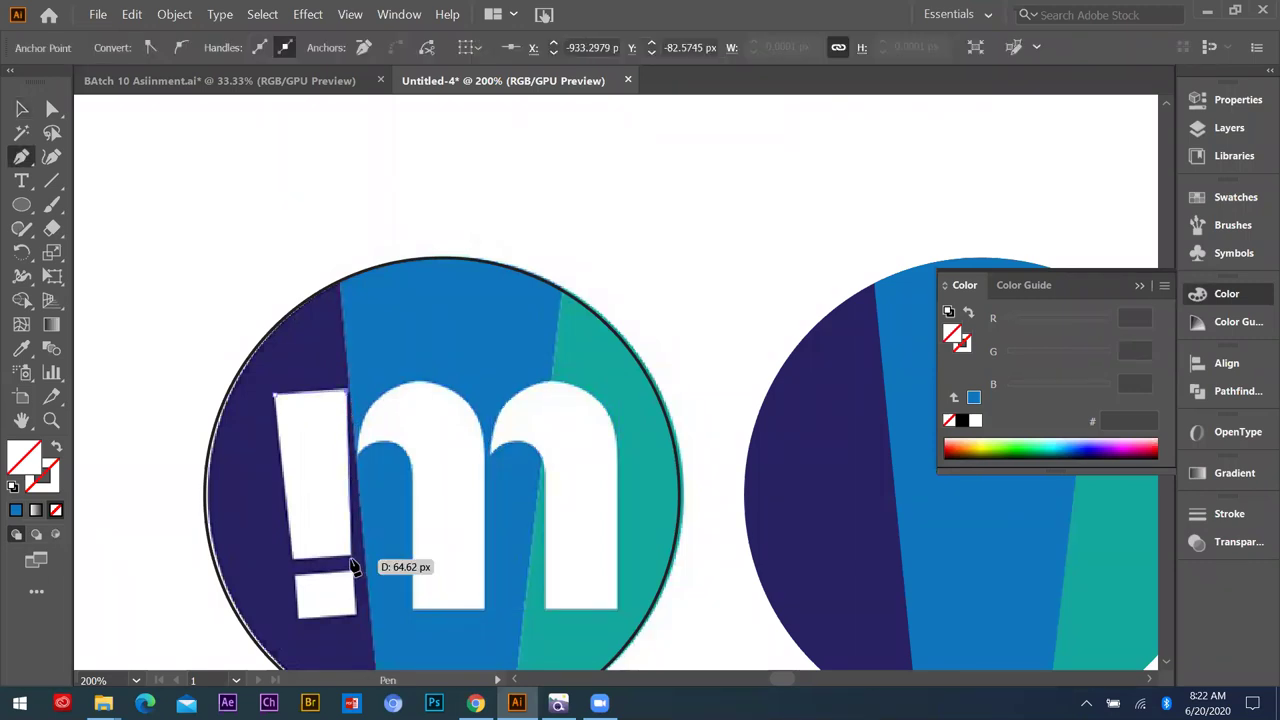
{"action": "left_click", "coordinate": [294, 558]}
{"action": "left_click", "coordinate": [276, 394]}
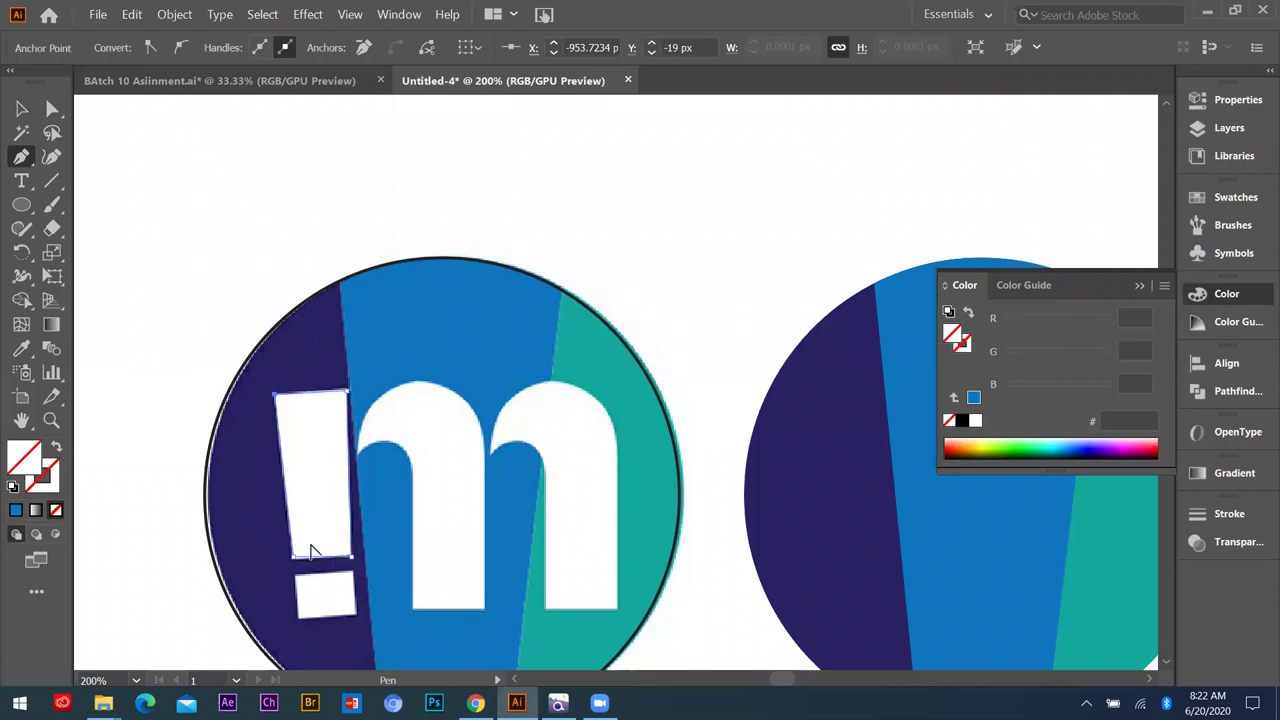
{"action": "scroll", "coordinate": [309, 551], "scroll_direction": "up", "scroll_amount": 2}
{"action": "left_click_drag", "start_coordinate": [281, 503], "coordinate": [283, 505]}
{"action": "left_click", "coordinate": [283, 505]}
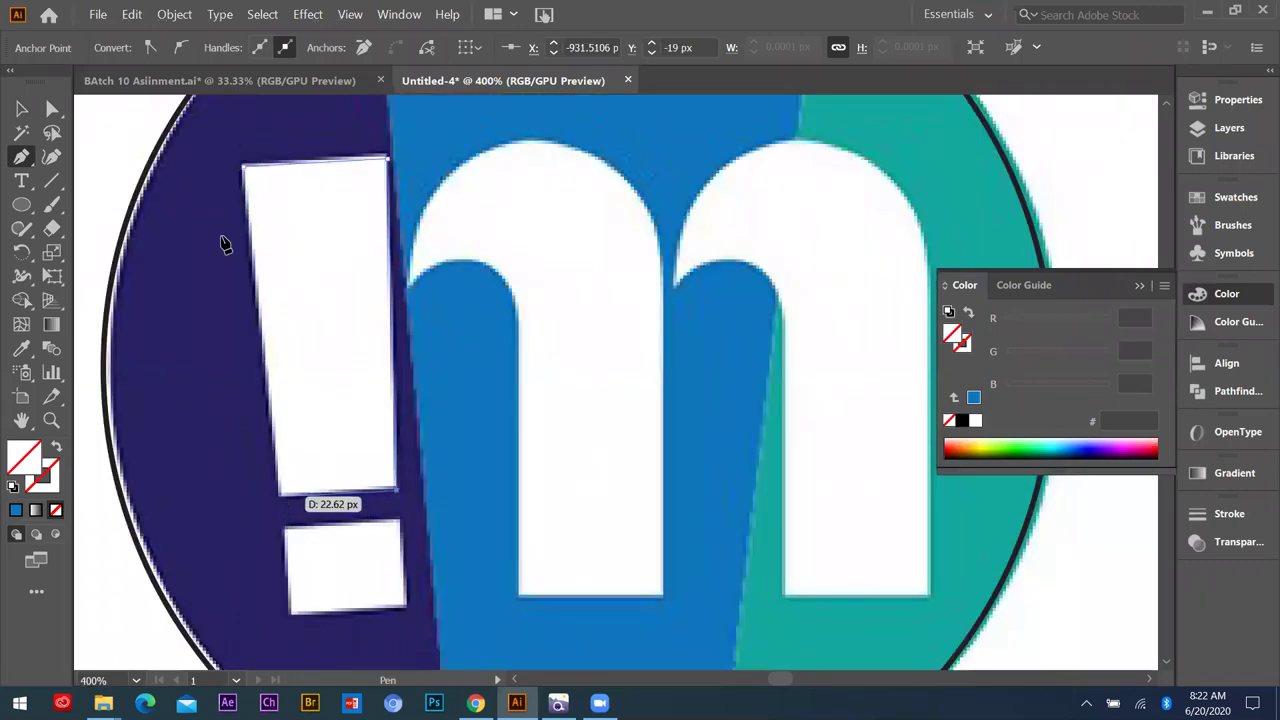
{"action": "left_click", "coordinate": [247, 172]}
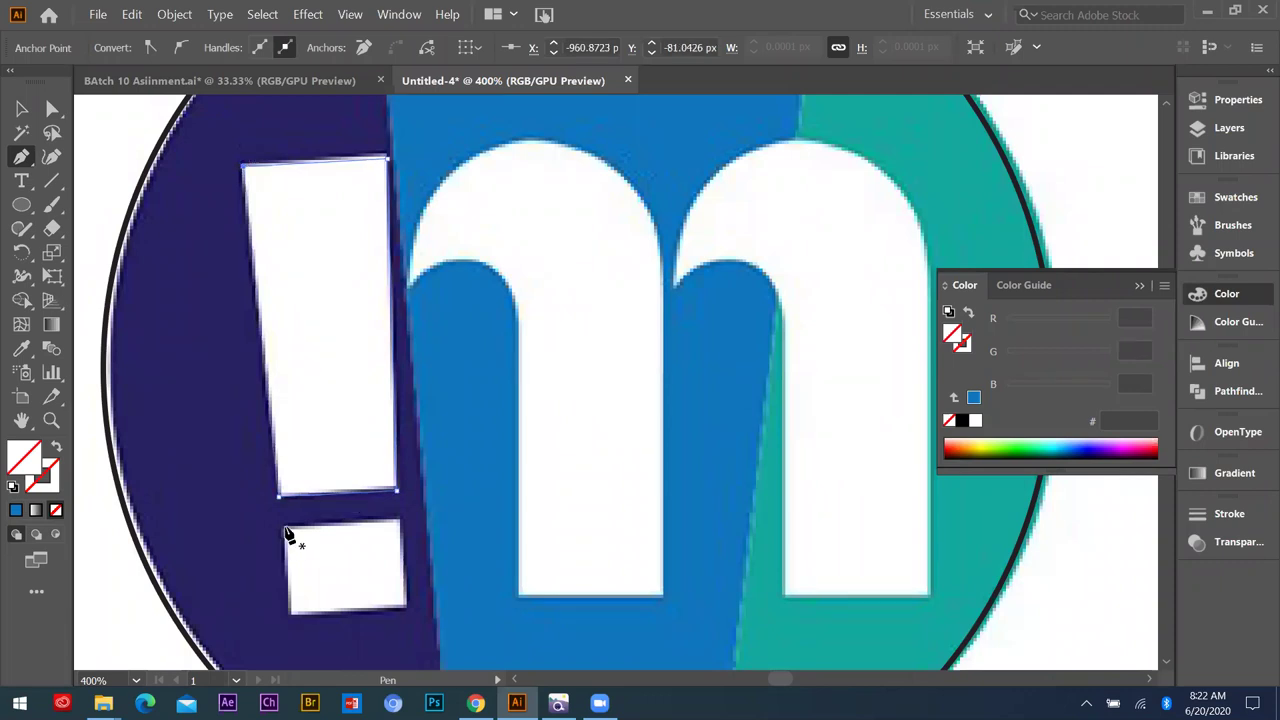
Step: Trace the square dot beneath the bar as a second closed four-corner path
{"action": "left_click", "coordinate": [283, 528]}
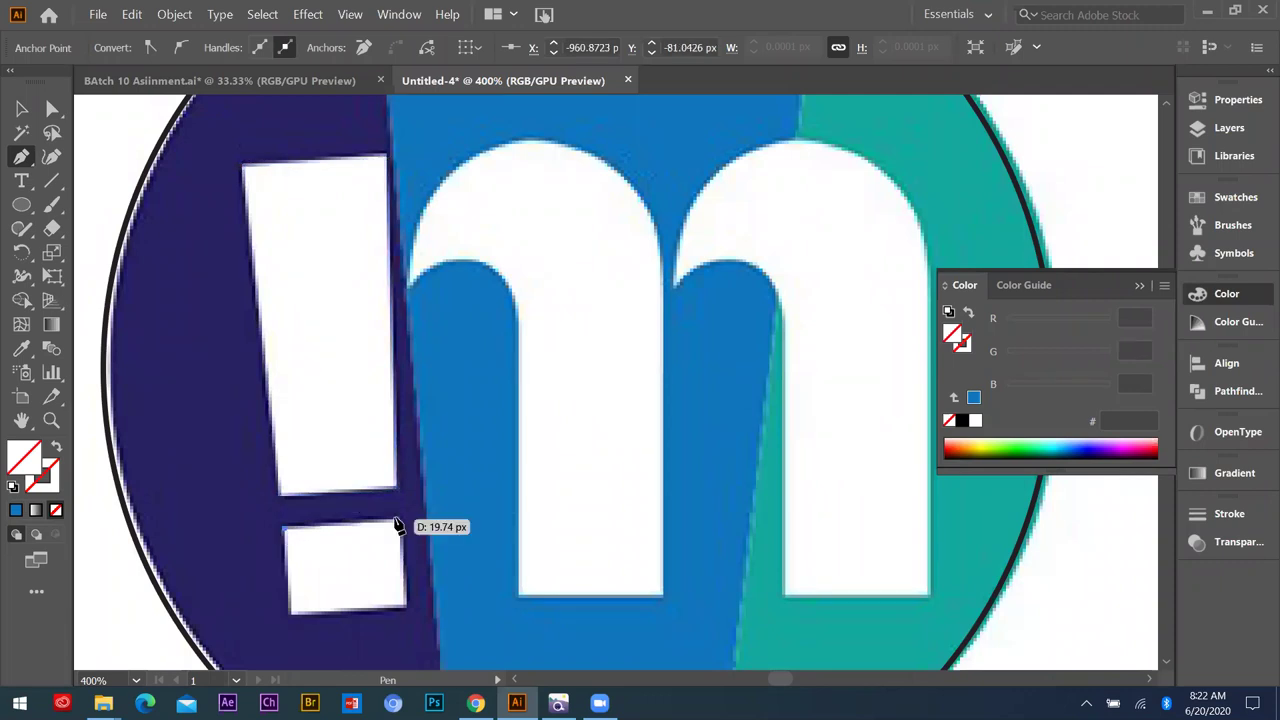
{"action": "left_click", "coordinate": [399, 523]}
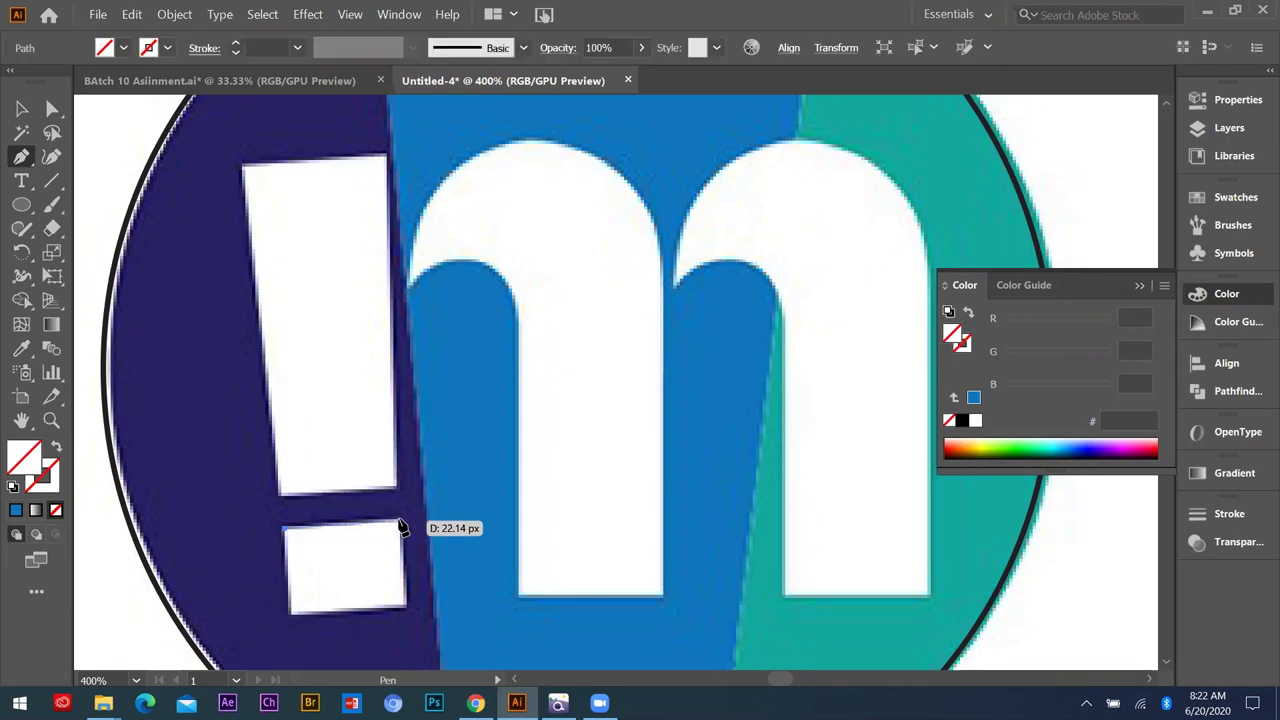
{"action": "left_click", "coordinate": [407, 611]}
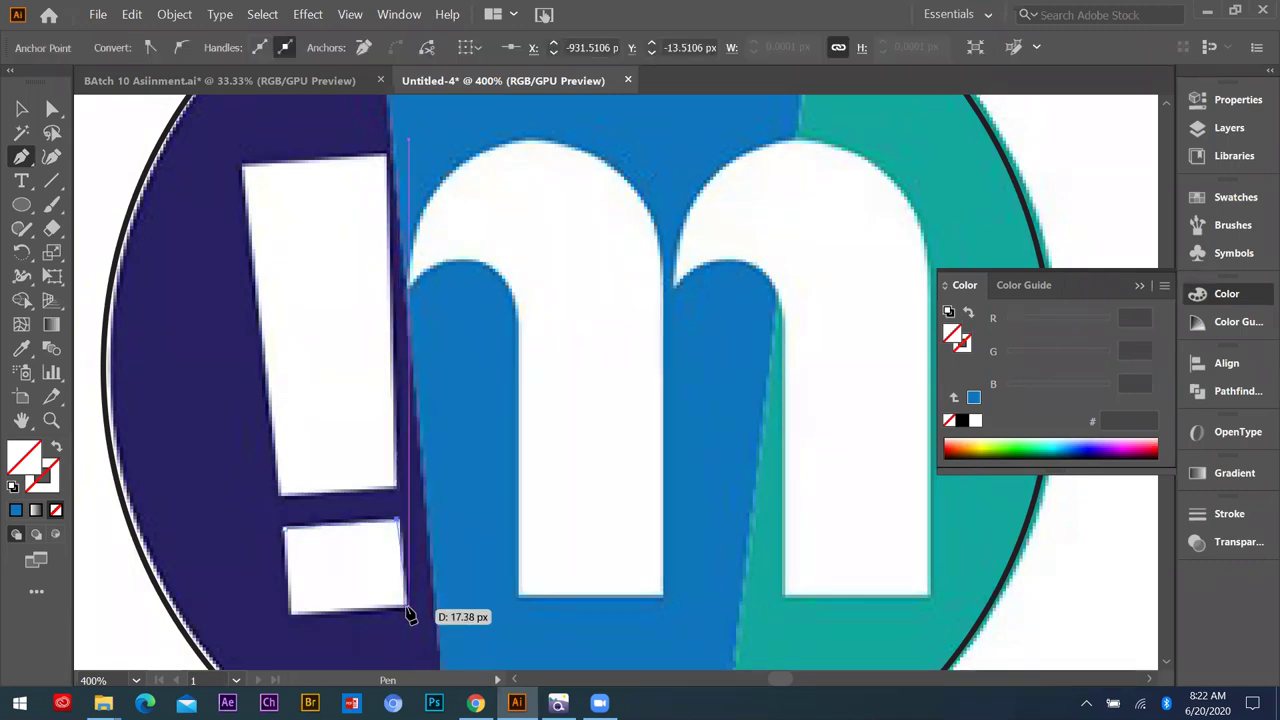
{"action": "left_click", "coordinate": [291, 614]}
{"action": "left_click", "coordinate": [285, 529]}
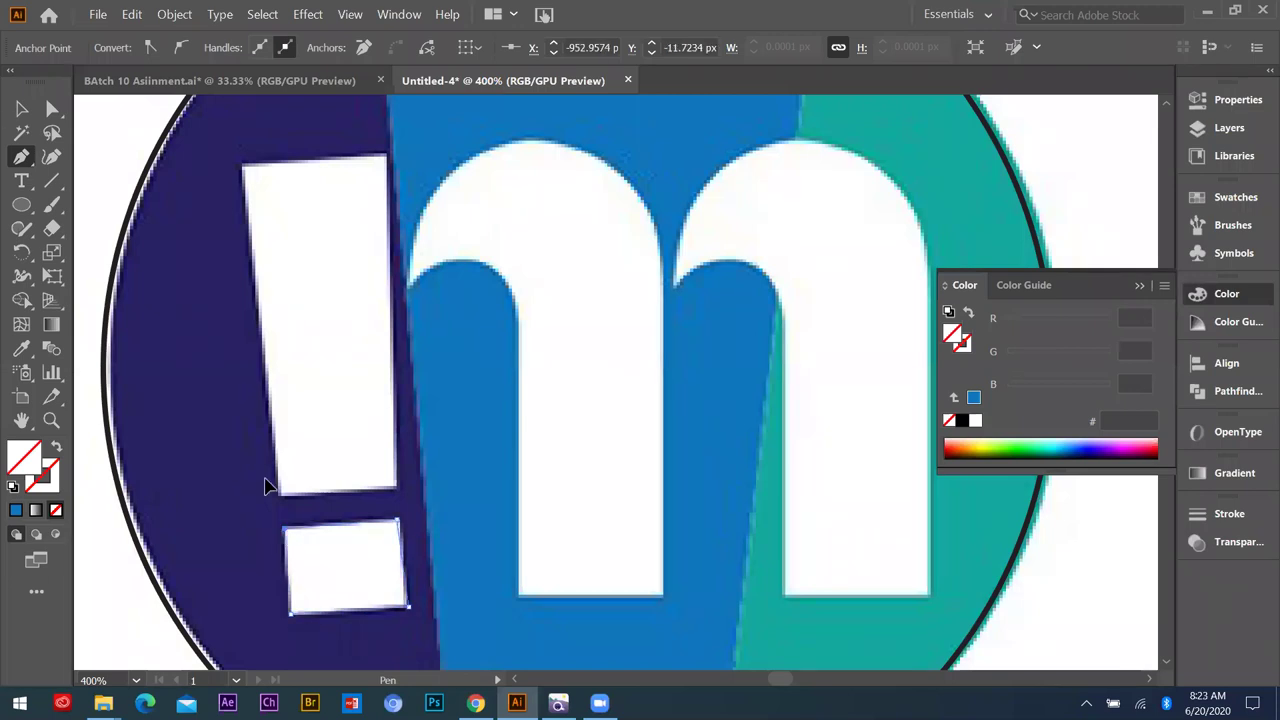
Step: Round the corners of the traced exclamation bar (about 3 px) and its dot
{"action": "key", "text": "v"}
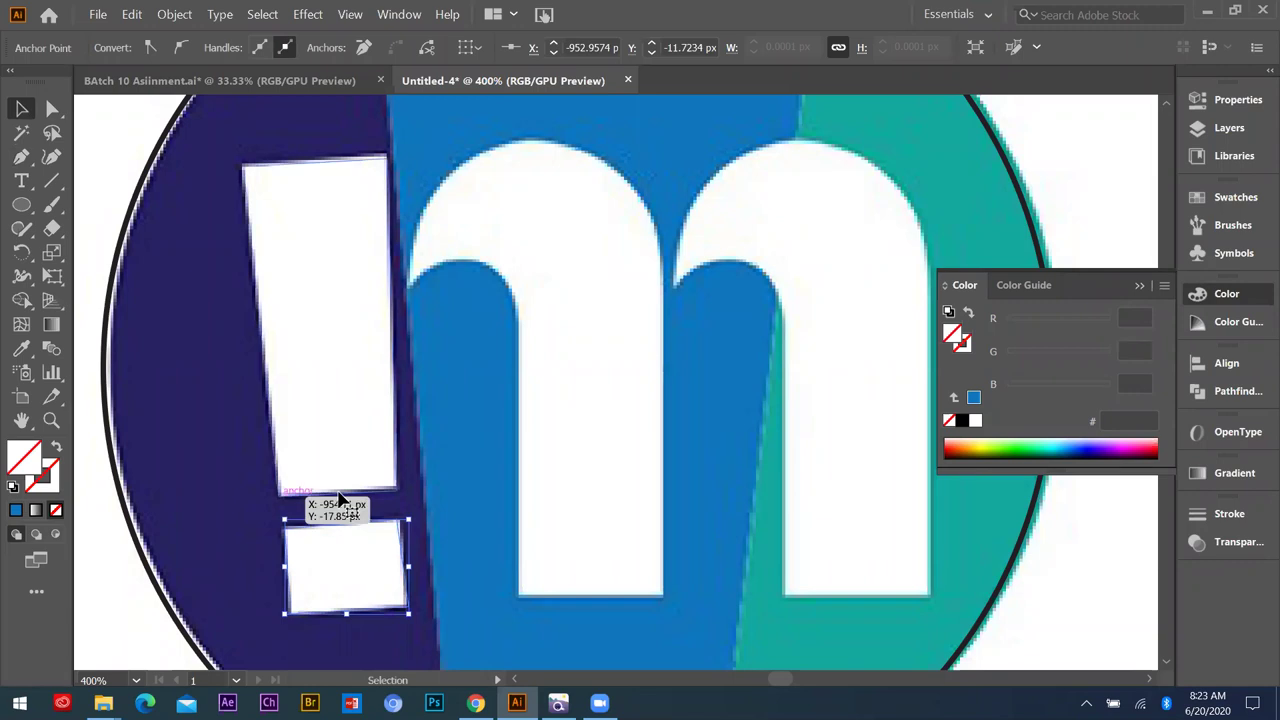
{"action": "left_click", "coordinate": [330, 440]}
{"action": "left_click", "coordinate": [358, 432]}
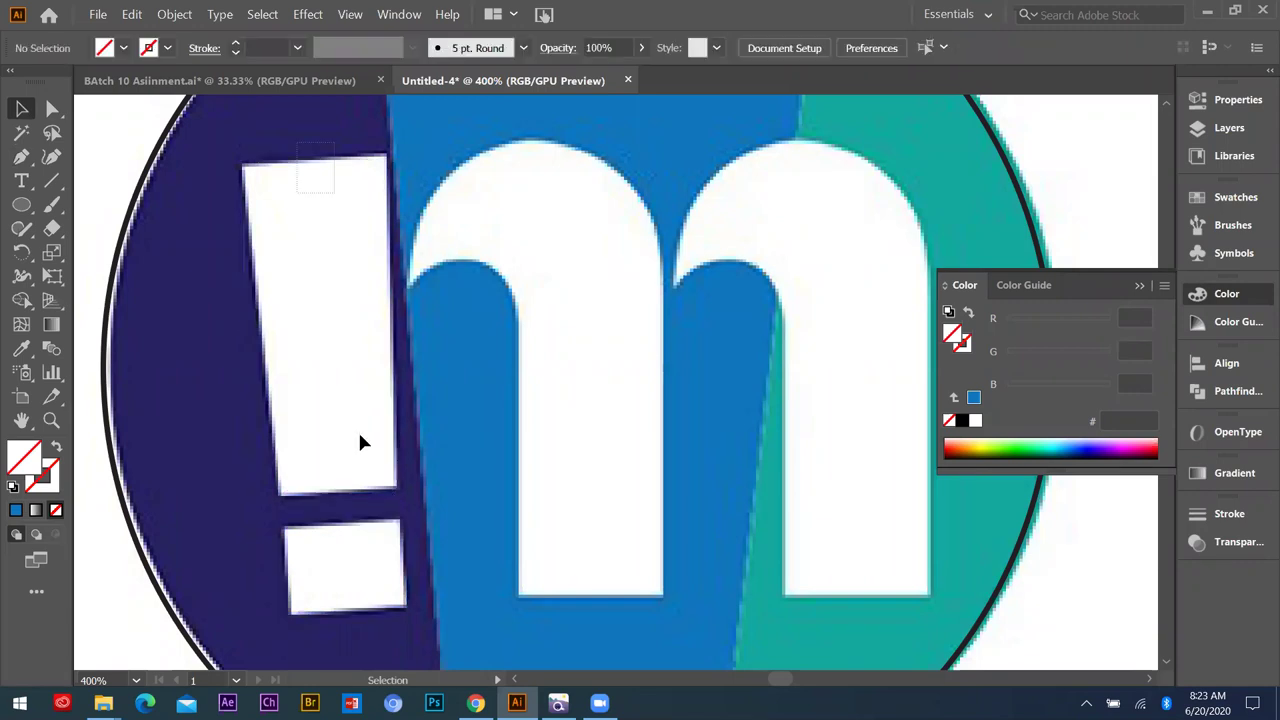
{"action": "left_click", "coordinate": [264, 455]}
{"action": "key", "text": "a"}
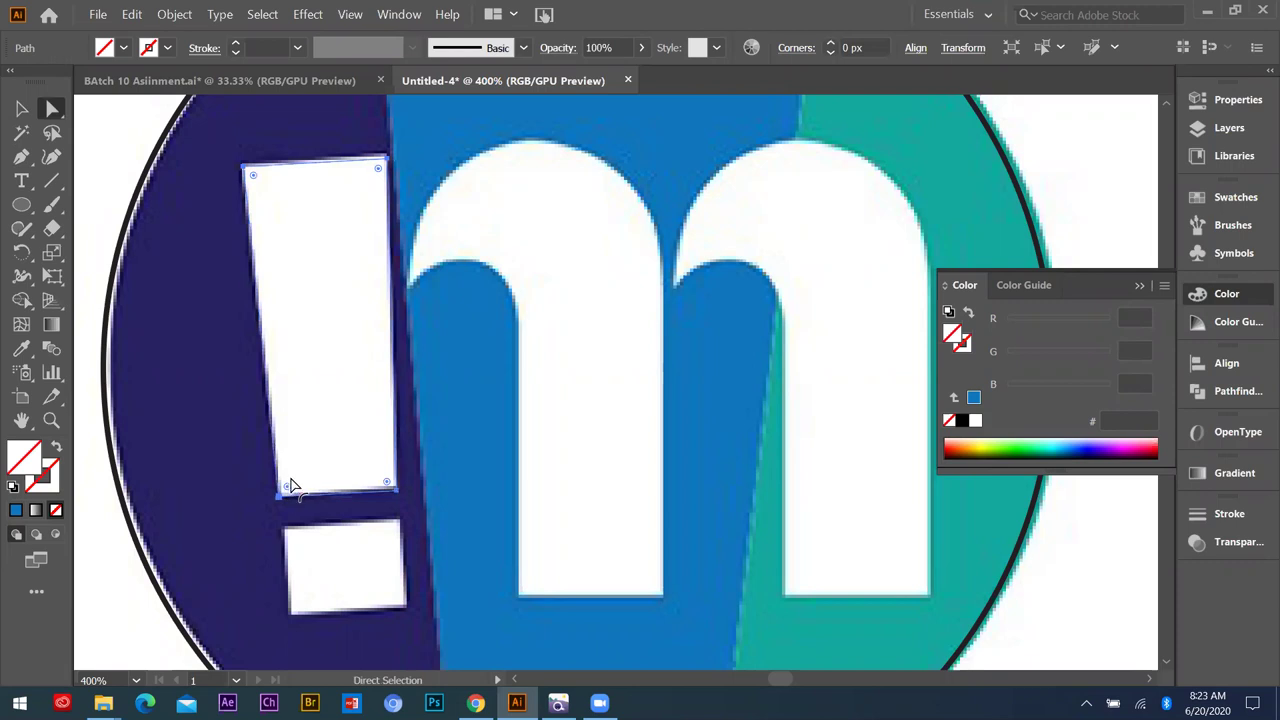
{"action": "mouse_move", "coordinate": [290, 485]}
{"action": "left_mouse_down"}
{"action": "mouse_move", "coordinate": [303, 492]}
{"action": "mouse_move", "coordinate": [286, 491]}
{"action": "left_mouse_up"}
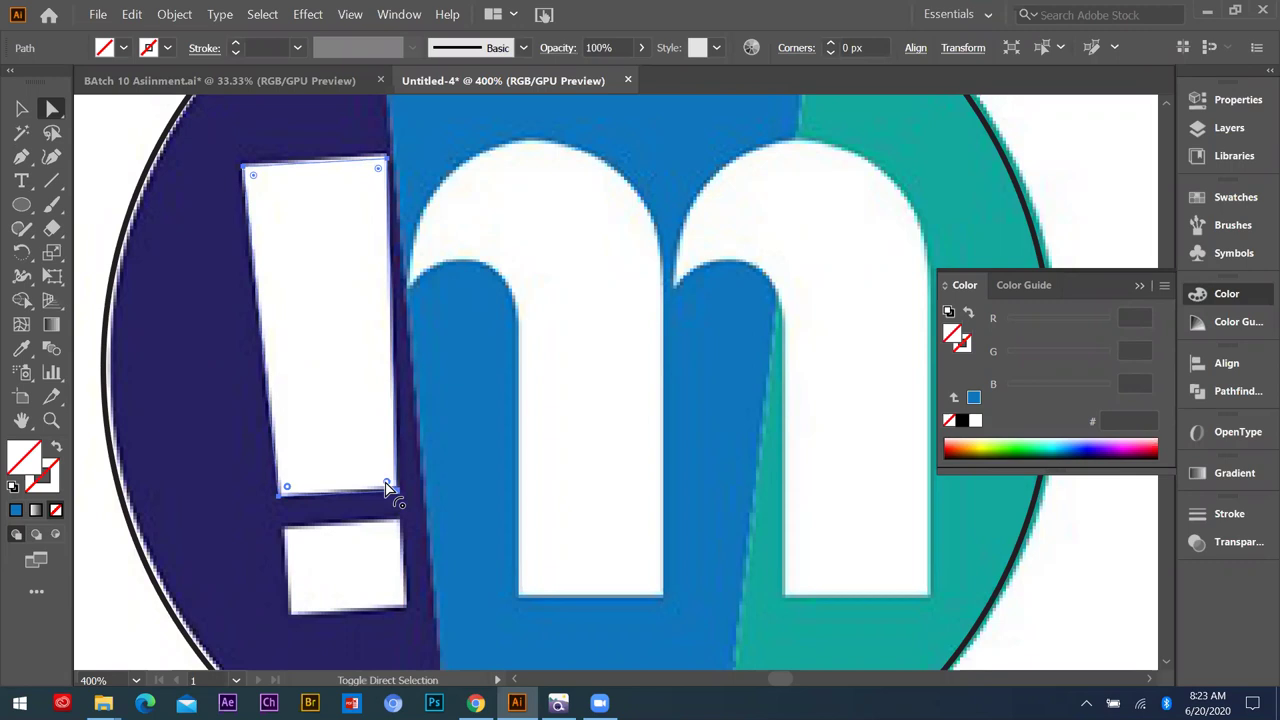
{"action": "left_click_drag", "start_coordinate": [386, 487], "coordinate": [380, 482]}
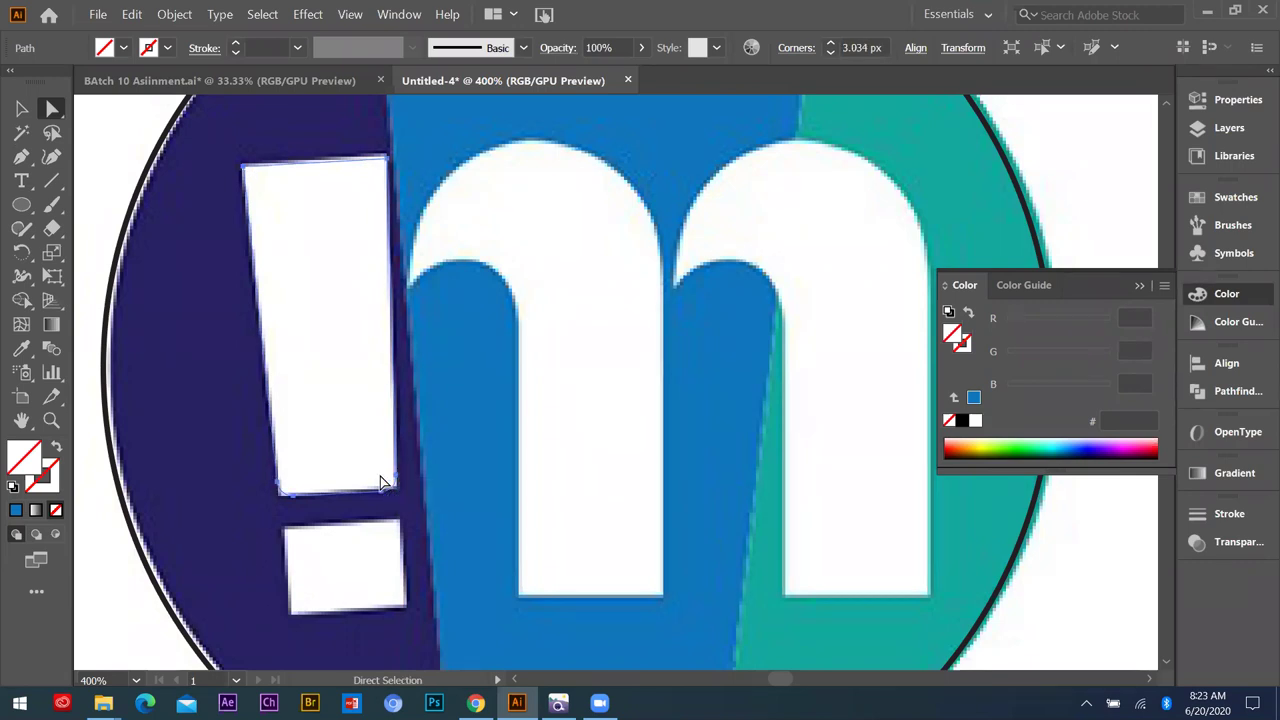
{"action": "left_click", "coordinate": [289, 531]}
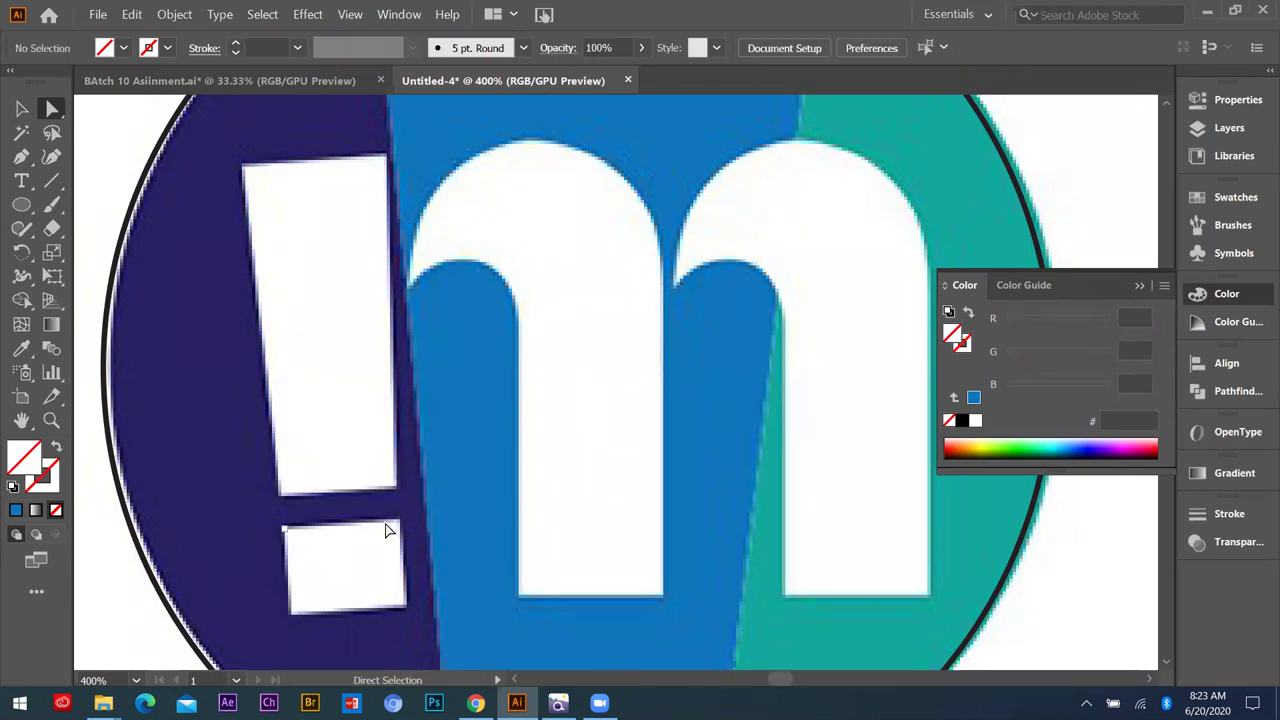
{"action": "left_click", "coordinate": [407, 607]}
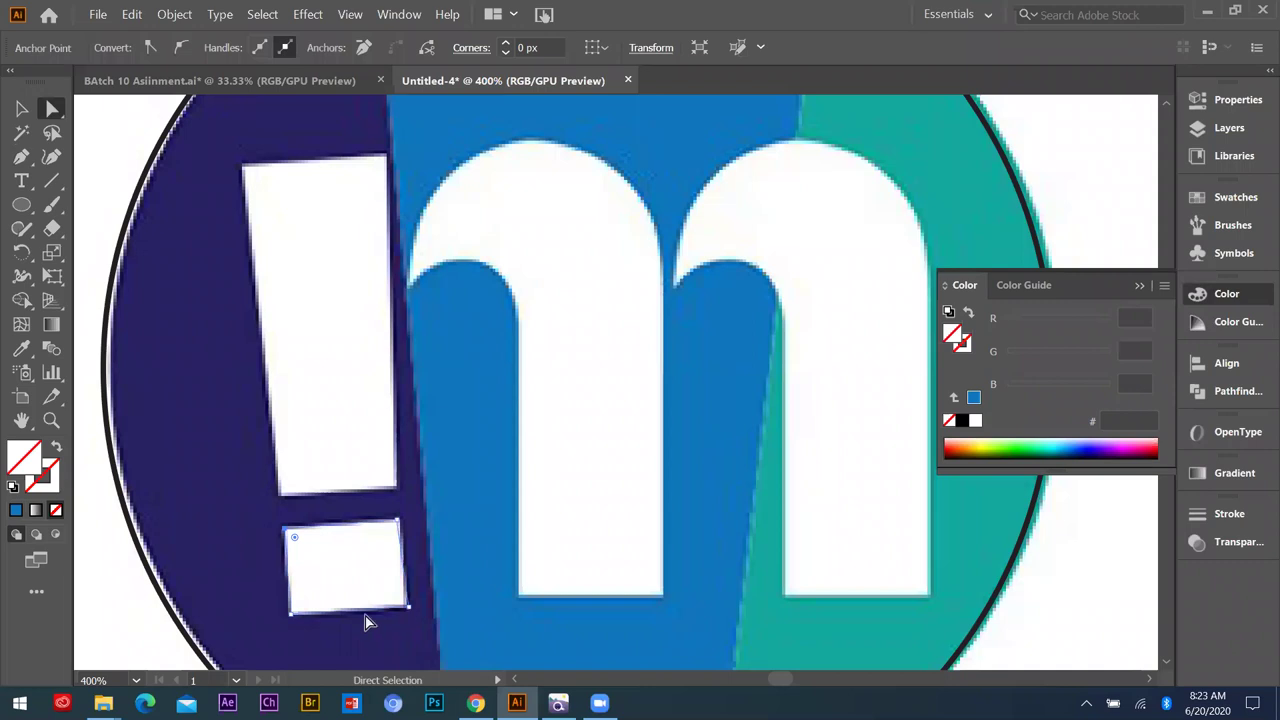
{"action": "left_click", "coordinate": [296, 541]}
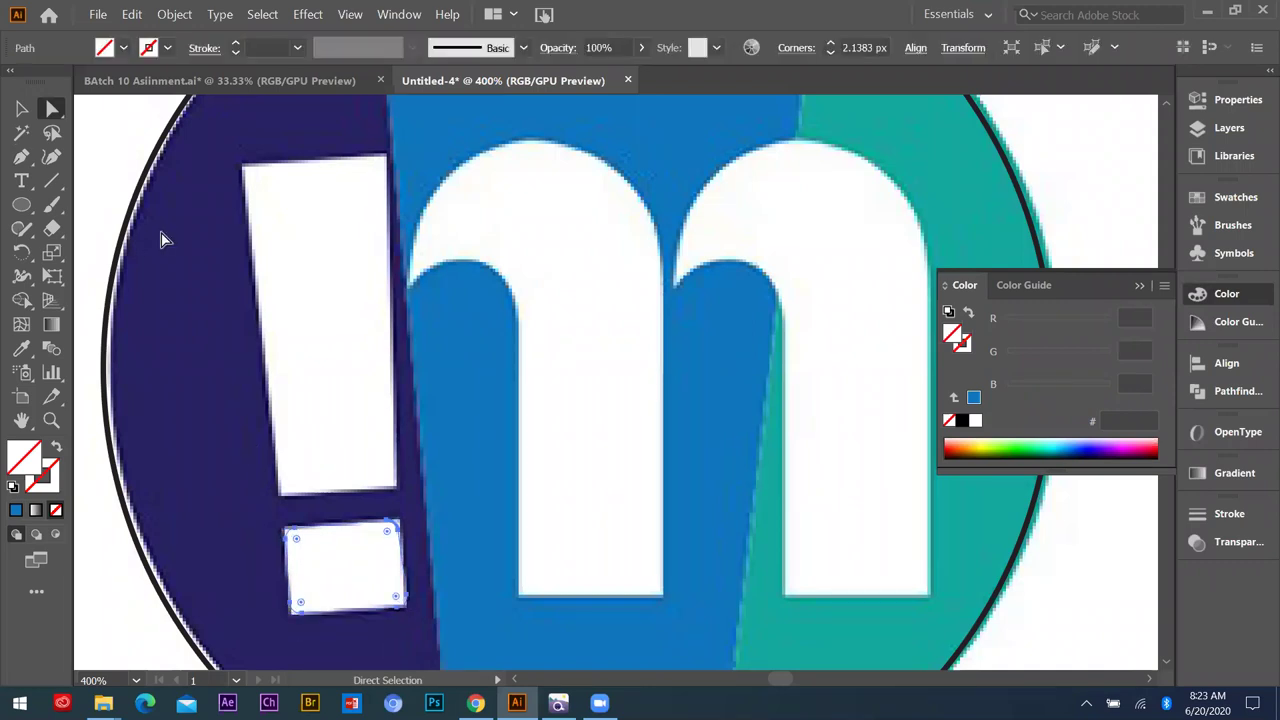
{"action": "key", "text": "ctrl+minus"}
{"action": "left_click", "coordinate": [343, 491]}
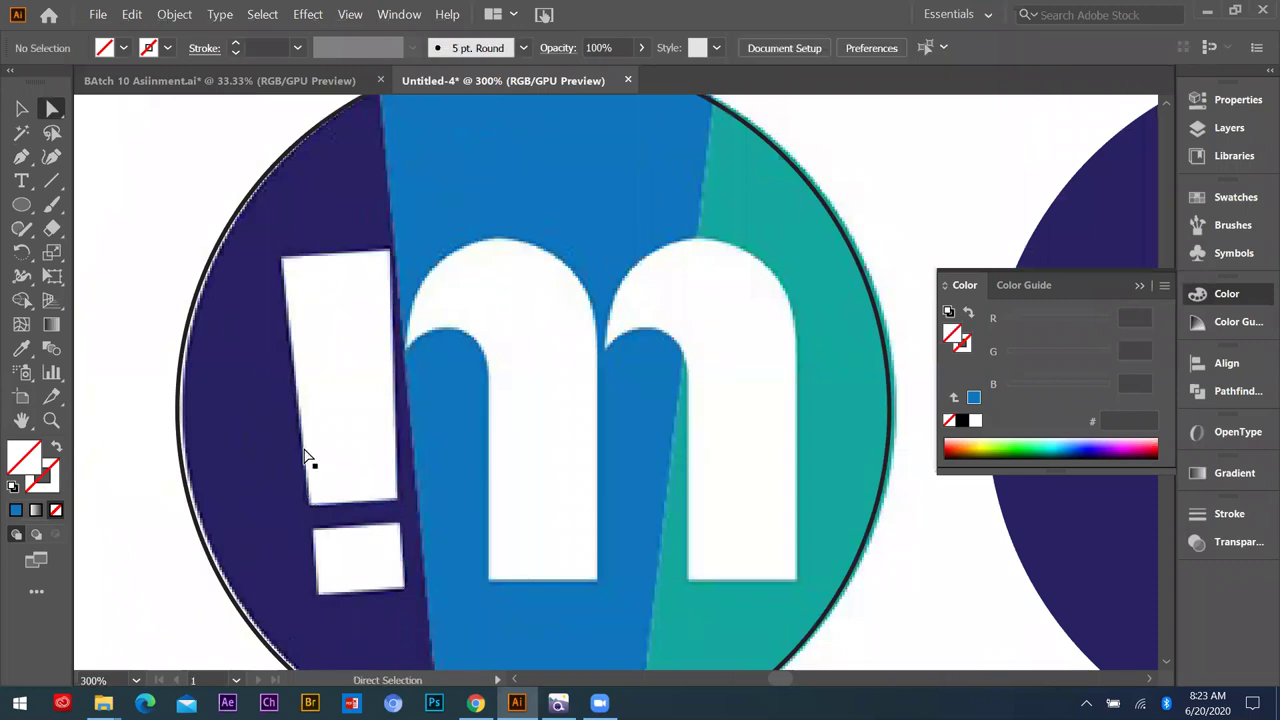
Step: Fill all the traced !m shapes with the m's white using the Eyedropper
{"action": "key", "text": "ctrl+a"}
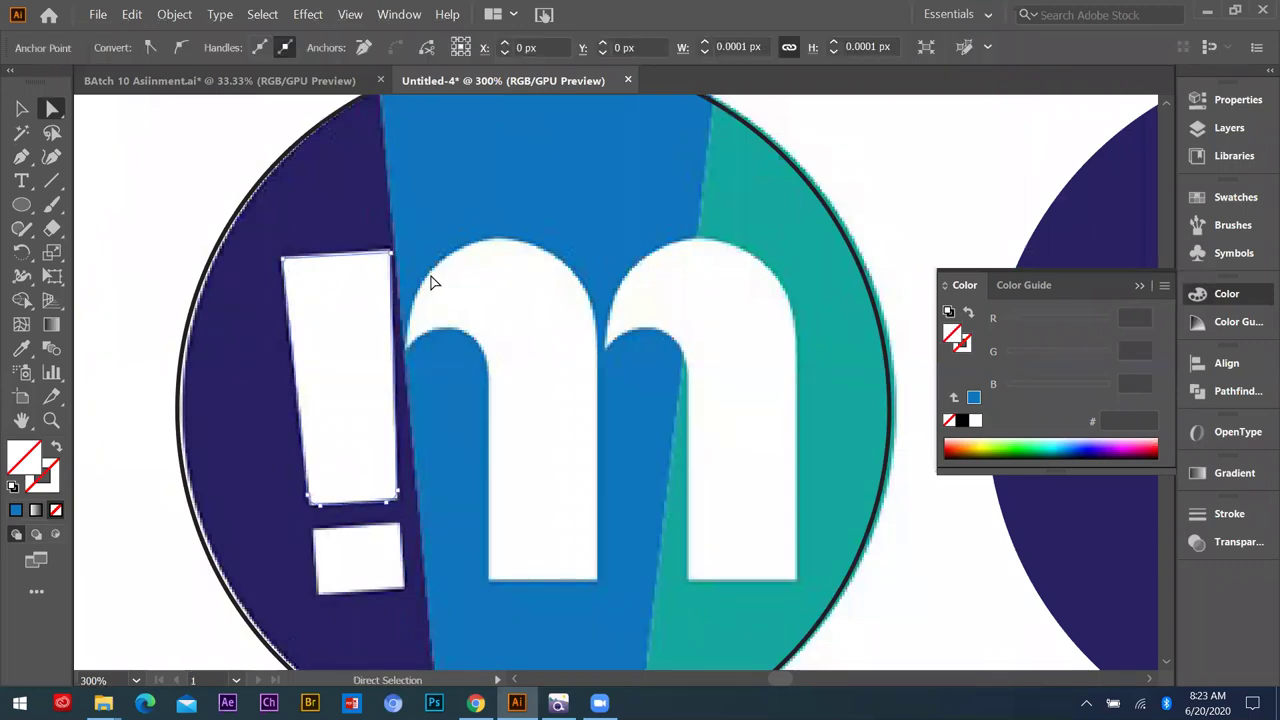
{"action": "left_click", "coordinate": [670, 252]}
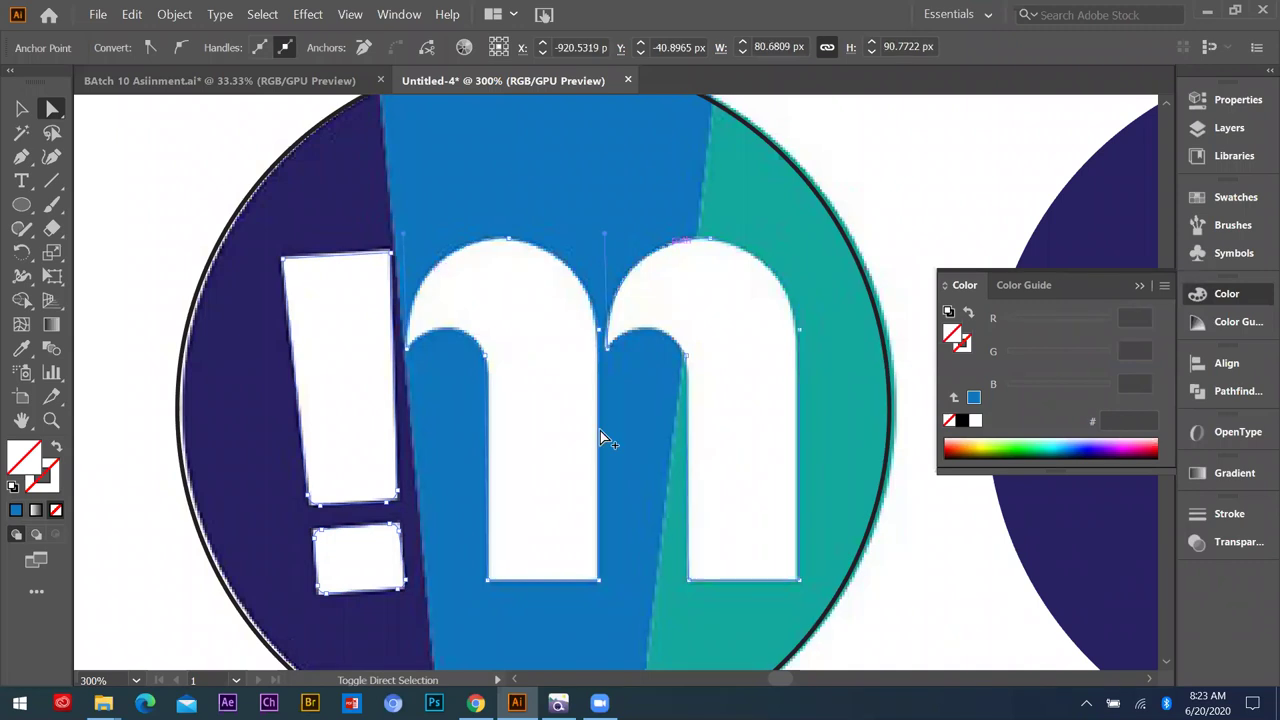
{"action": "scroll", "coordinate": [600, 437], "scroll_direction": "down", "scroll_amount": 2}
{"action": "key", "text": "i"}
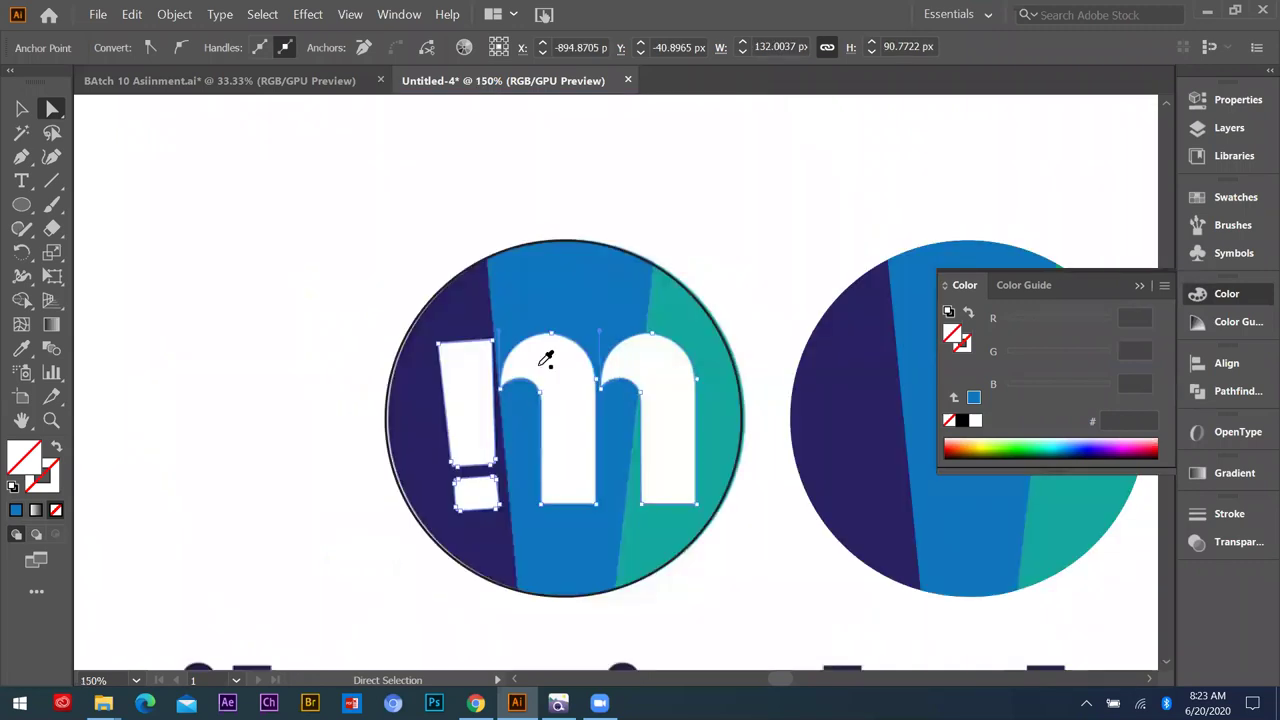
{"action": "left_click", "coordinate": [543, 352]}
Step: Alt-drag a copy of the traced !m into the second circle
{"action": "left_click", "coordinate": [24, 113]}
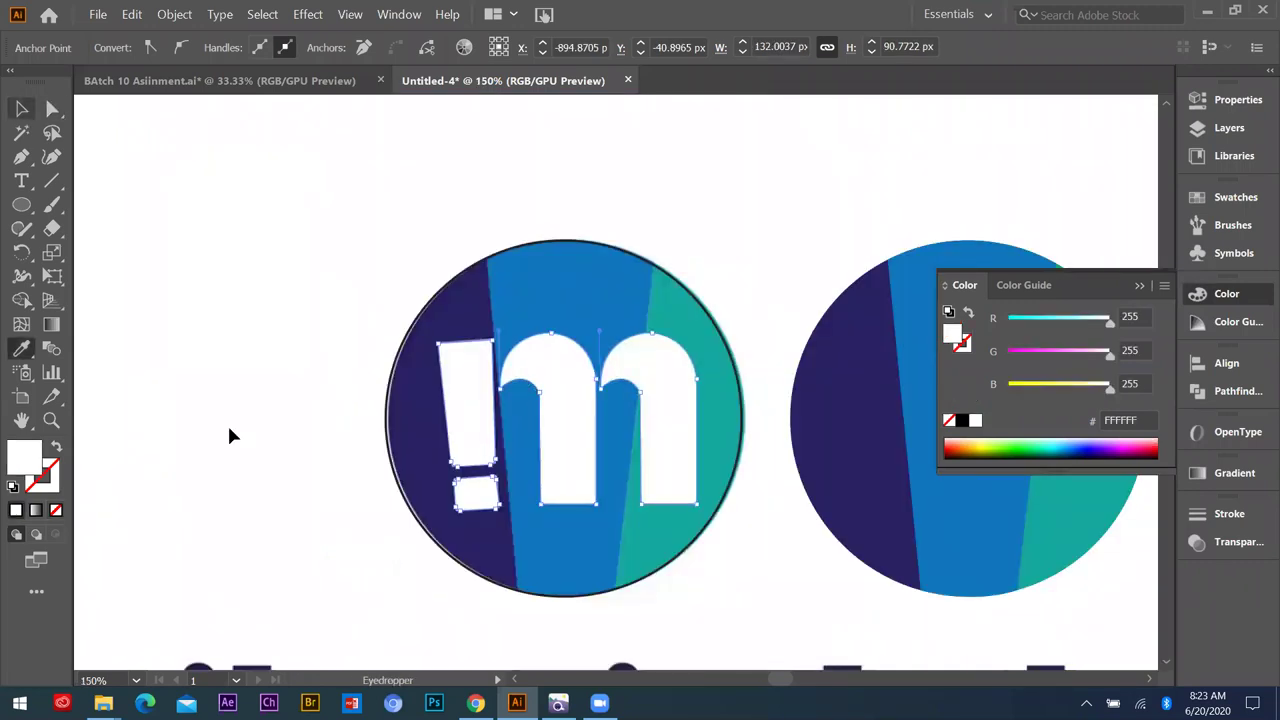
{"action": "scroll", "coordinate": [529, 400], "scroll_direction": "down", "scroll_amount": 2}
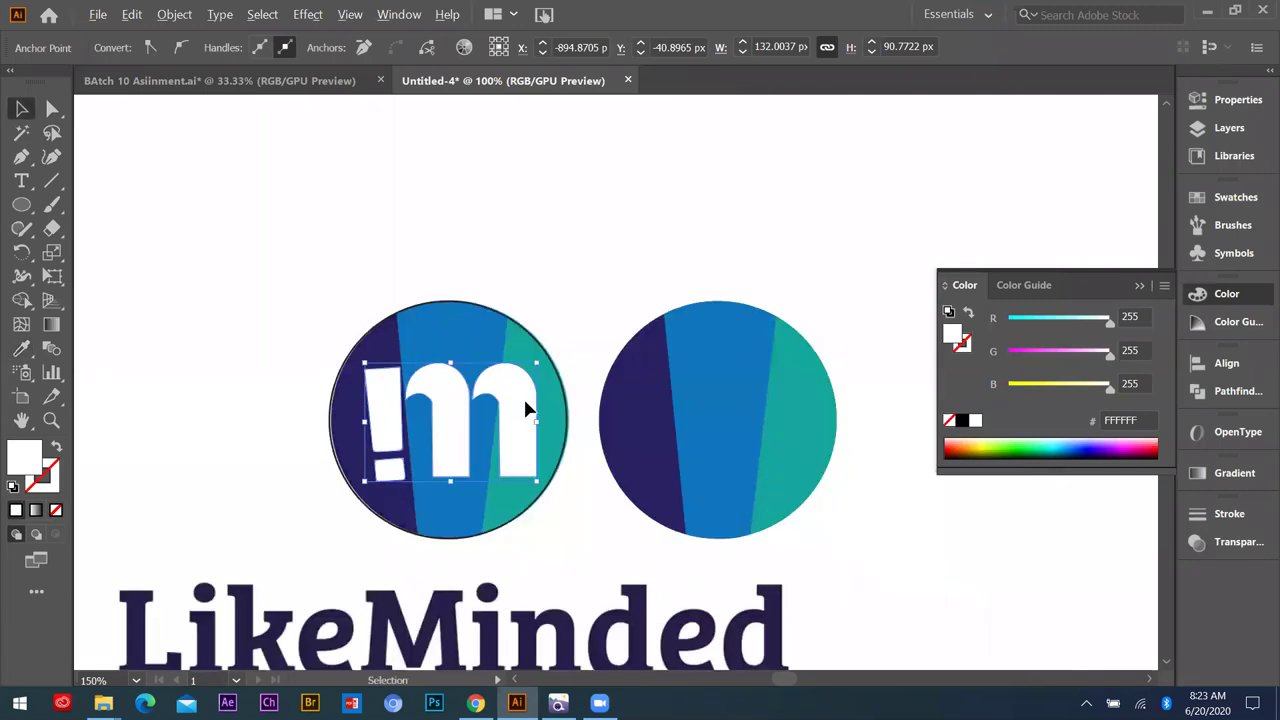
{"action": "left_click_drag", "start_coordinate": [405, 403], "coordinate": [515, 405]}
{"action": "left_click_drag", "start_coordinate": [403, 403], "coordinate": [585, 413]}
{"action": "scroll", "coordinate": [585, 413], "scroll_direction": "up", "scroll_amount": 3}
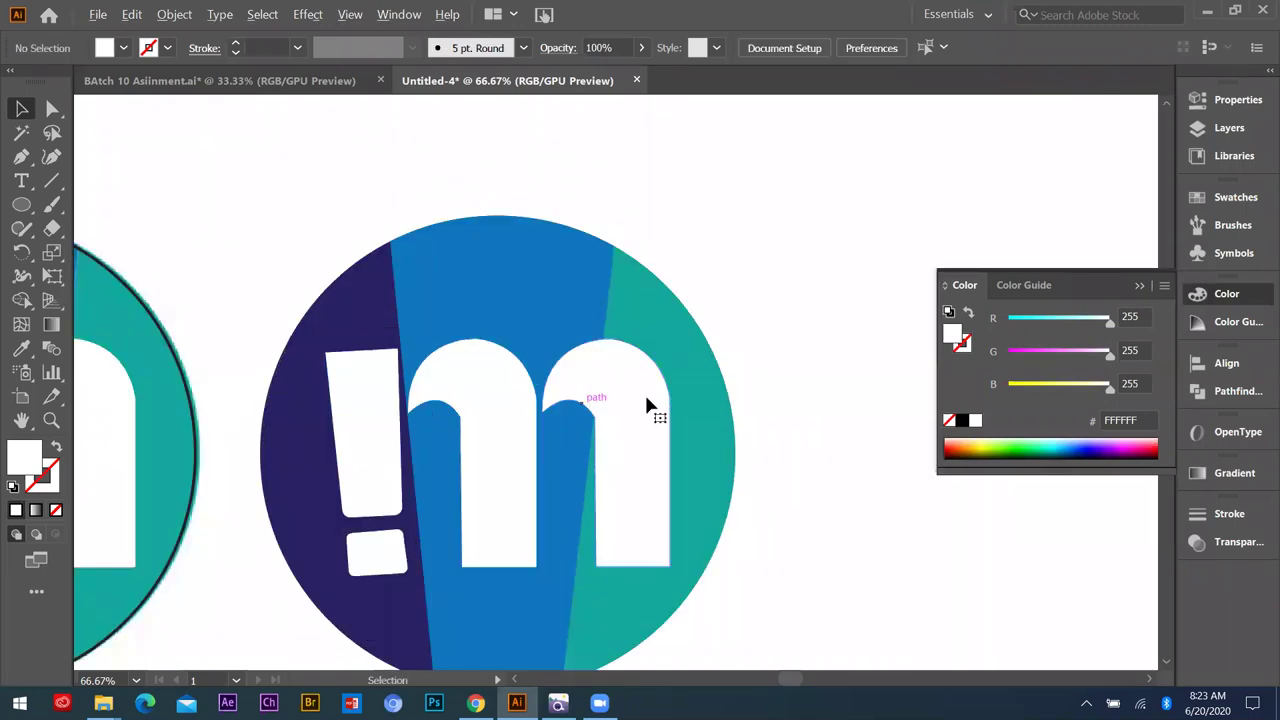
Step: Redraw the m's left arch, right stem edge and arch joint smoothly with the Pencil
{"action": "left_click", "coordinate": [477, 415]}
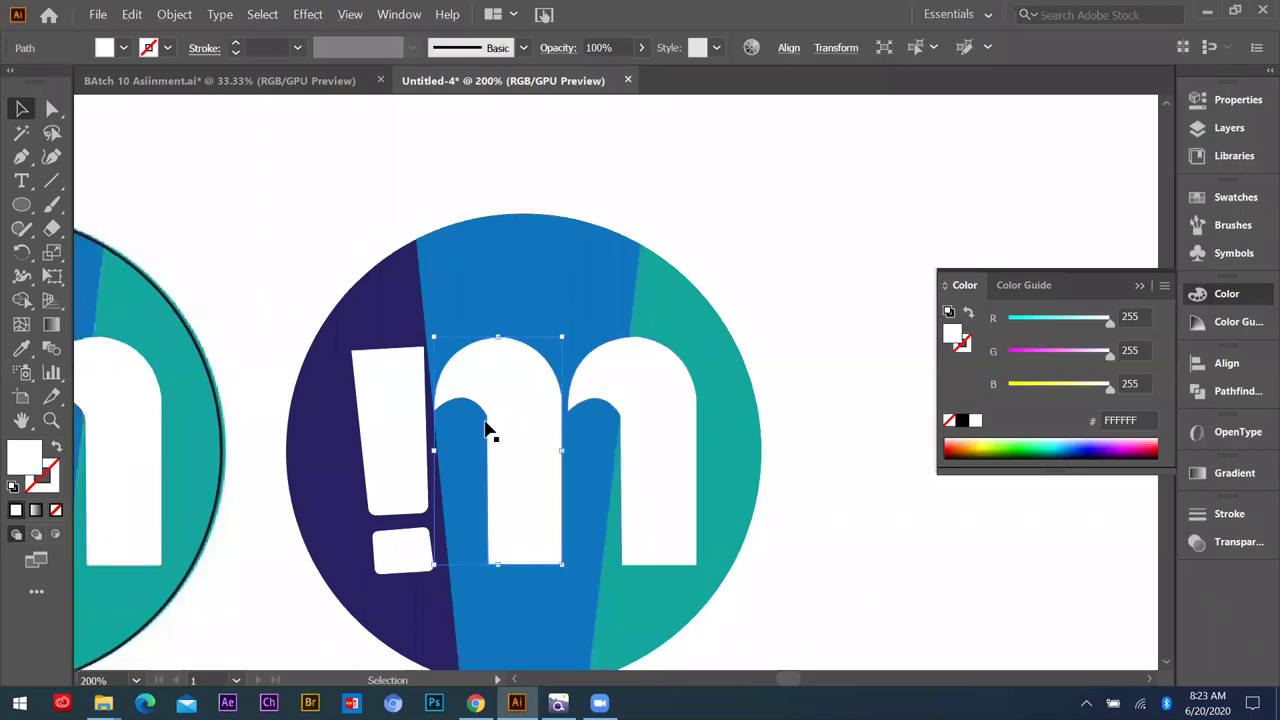
{"action": "key", "text": "ctrl+="}
{"action": "key", "text": "ctrl+="}
{"action": "key", "text": "ctrl+="}
{"action": "key", "text": "ctrl+="}
{"action": "key", "text": "ctrl+="}
{"action": "left_click", "coordinate": [33, 238]}
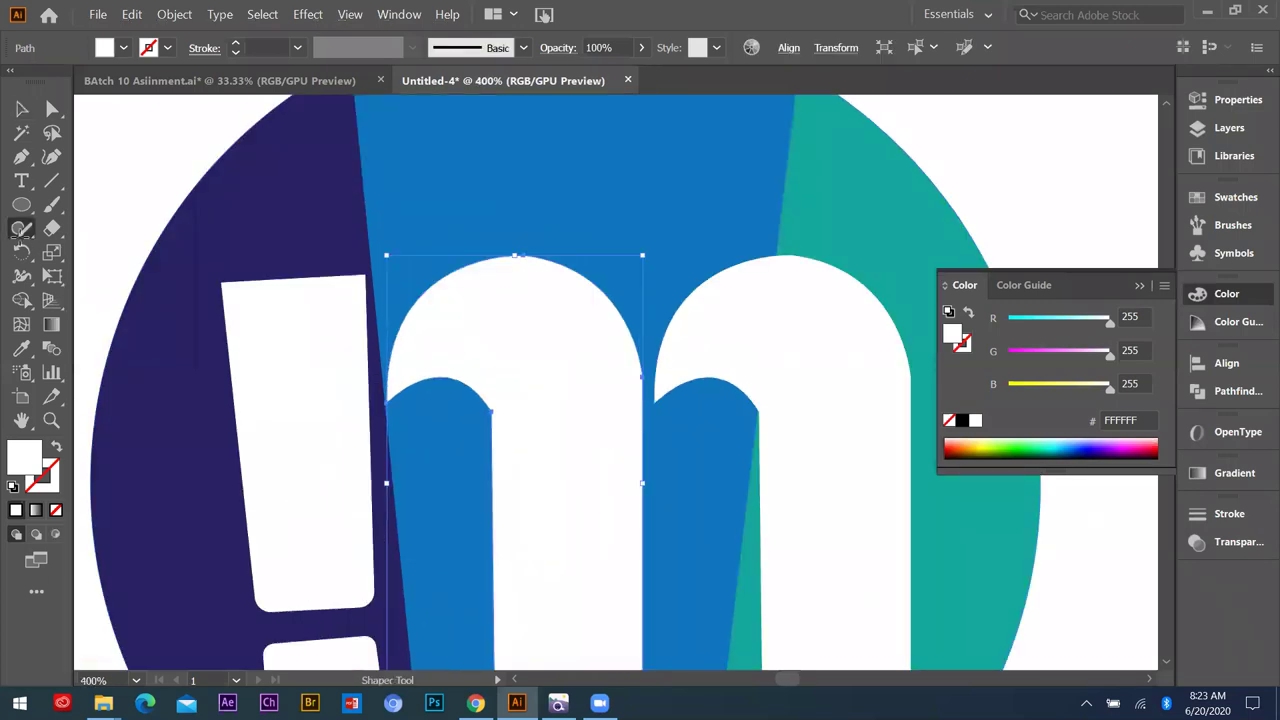
{"action": "key", "text": "ctrl+shift+a"}
{"action": "key", "text": "n"}
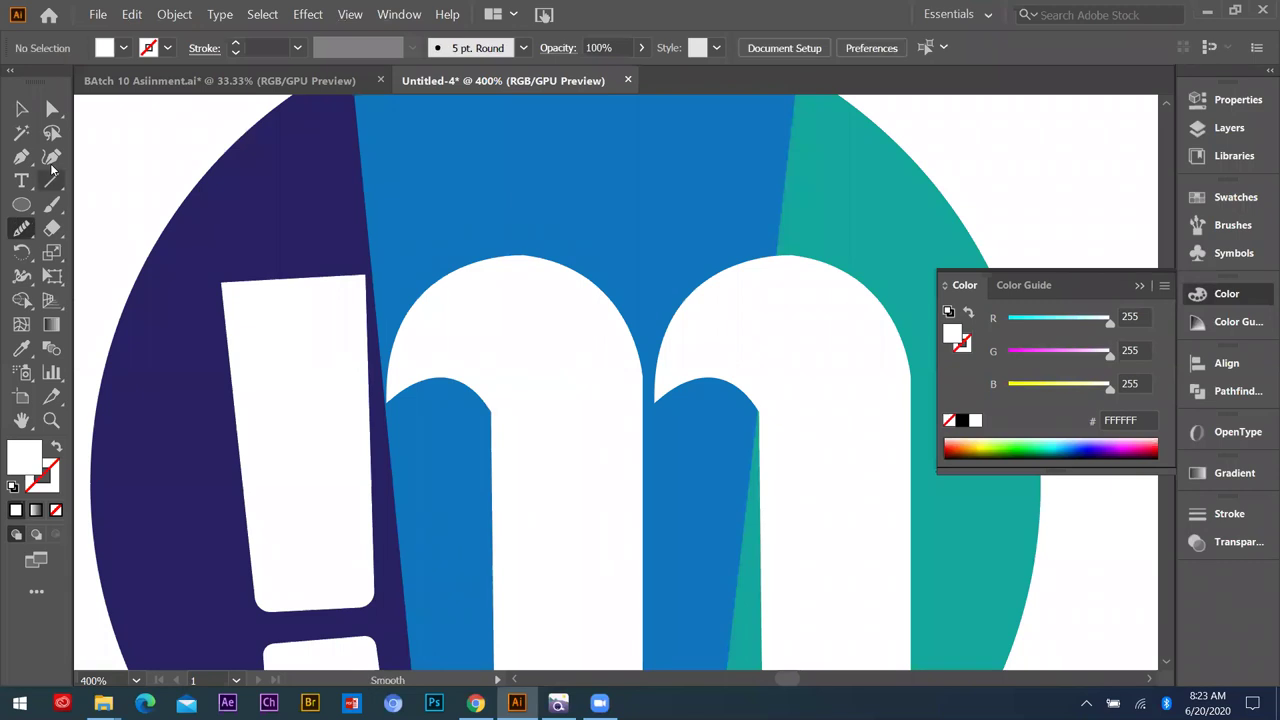
{"action": "key", "text": "v"}
{"action": "key", "text": "ctrl+z"}
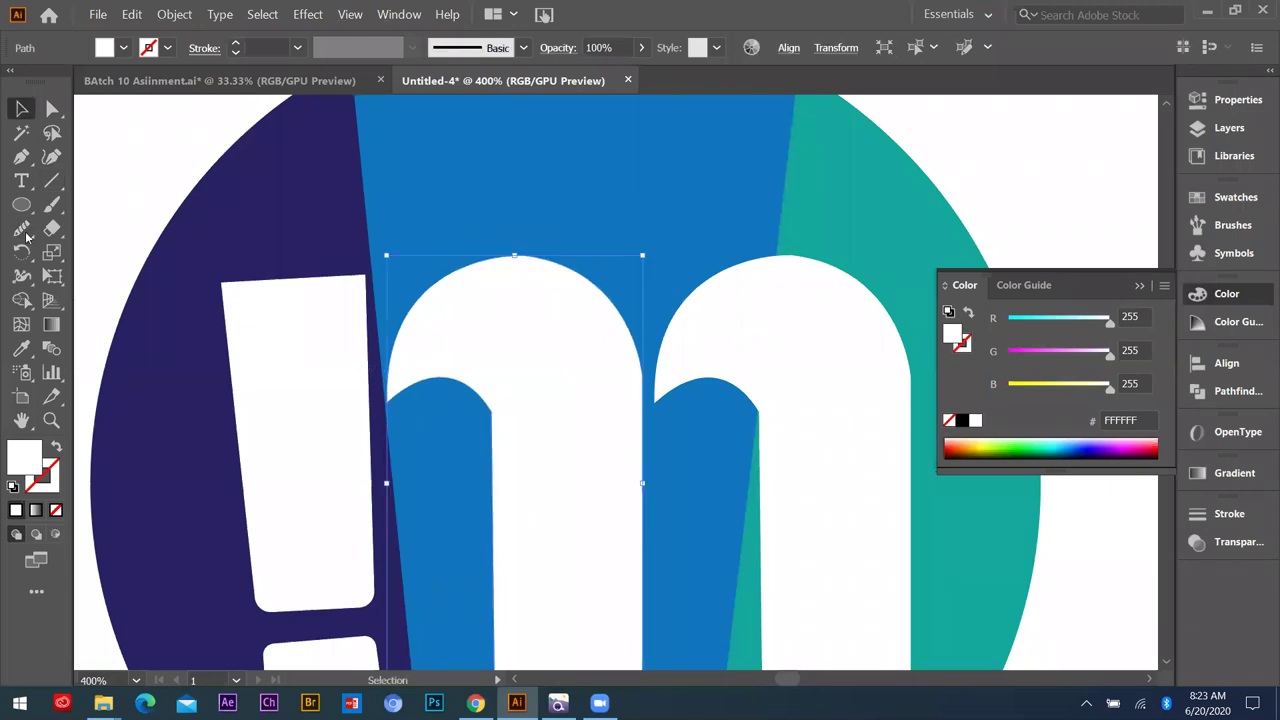
{"action": "key", "text": "n"}
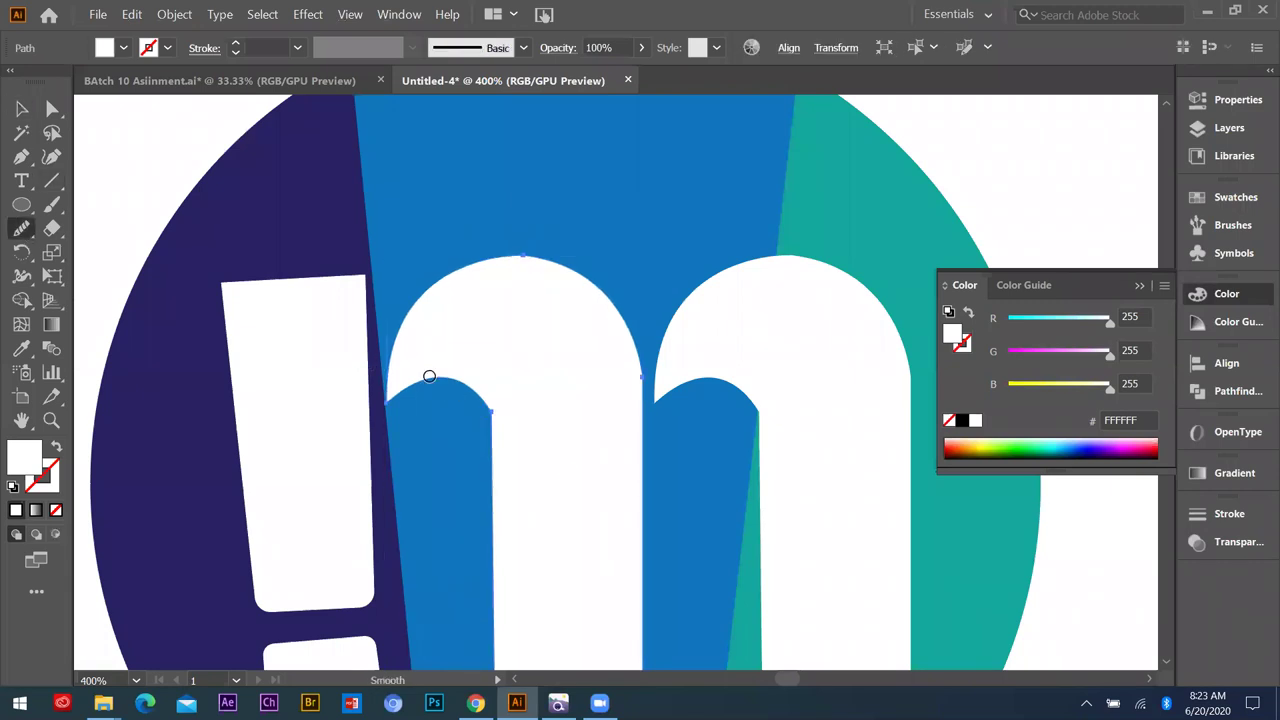
{"action": "mouse_move", "coordinate": [455, 275]}
{"action": "left_mouse_down"}
{"action": "mouse_move", "coordinate": [574, 257]}
{"action": "mouse_move", "coordinate": [650, 354]}
{"action": "left_mouse_up"}
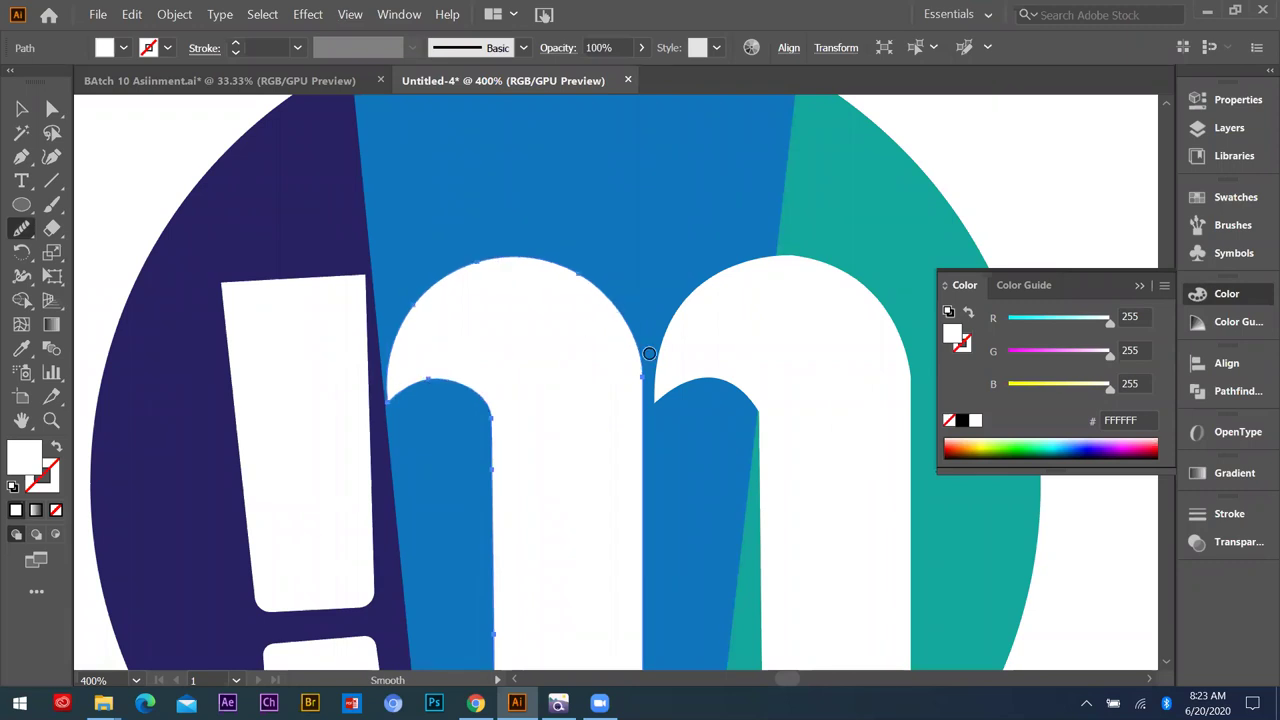
{"action": "scroll", "coordinate": [580, 389], "scroll_direction": "down", "scroll_amount": 1}
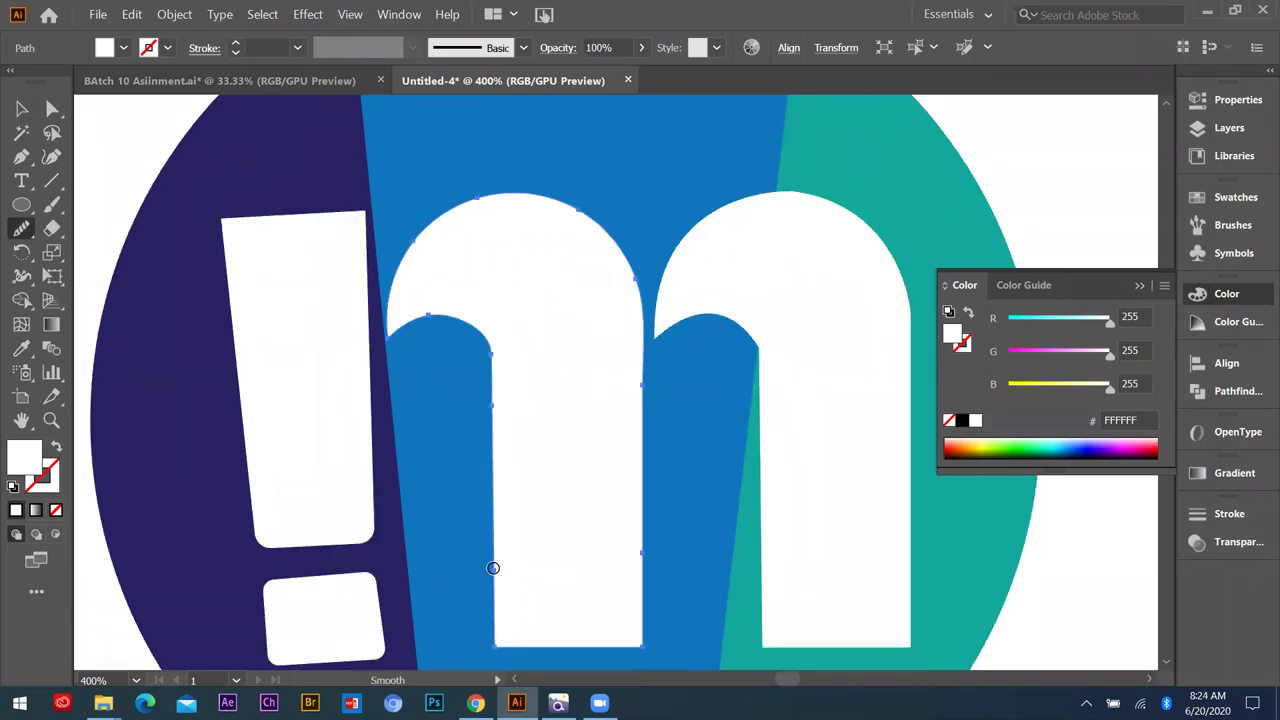
{"action": "left_click_drag", "start_coordinate": [640, 551], "coordinate": [653, 388]}
{"action": "left_click_drag", "start_coordinate": [497, 349], "coordinate": [489, 378]}
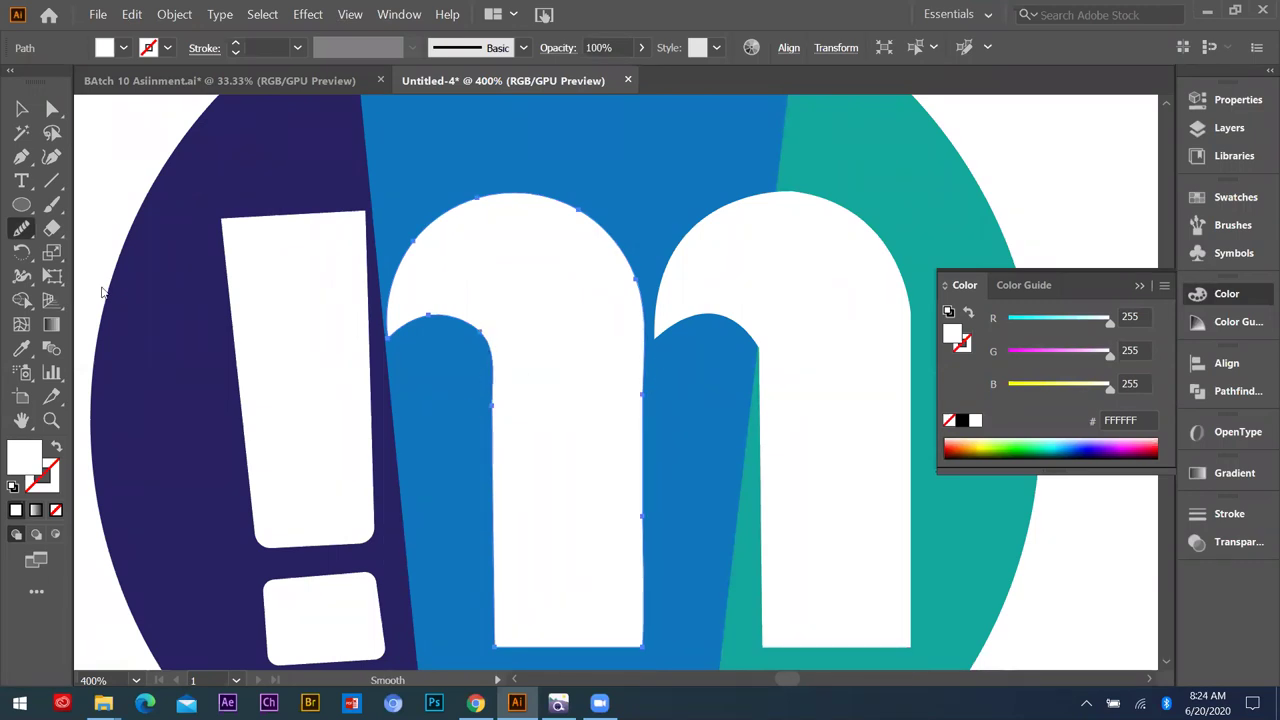
Step: Delete the m's right stem and copy the left arch rightward as the new right hump
{"action": "key", "text": "v"}
{"action": "scroll", "coordinate": [386, 391], "scroll_direction": "down", "scroll_amount": 2}
{"action": "left_click", "coordinate": [595, 352]}
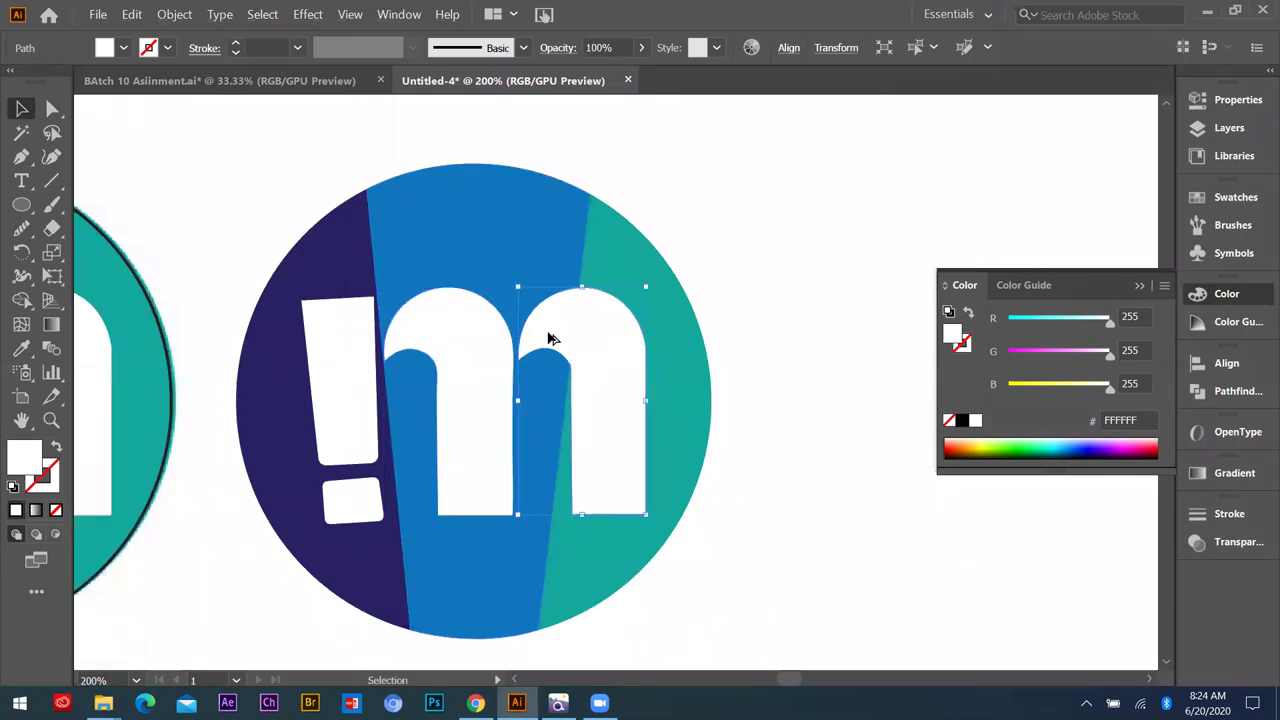
{"action": "left_click_drag", "start_coordinate": [574, 337], "coordinate": [600, 345]}
{"action": "key", "text": "ctrl+z"}
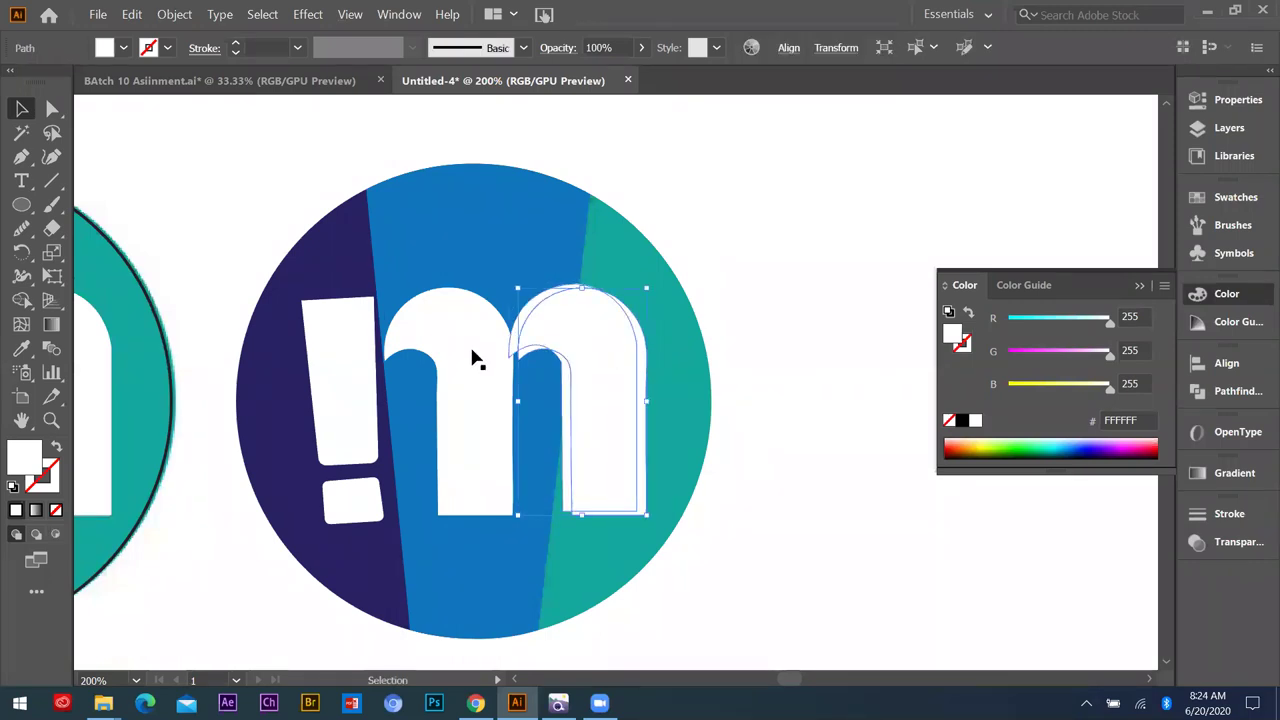
{"action": "key", "text": "Delete"}
{"action": "left_click_drag", "start_coordinate": [474, 355], "coordinate": [608, 354]}
{"action": "left_click", "coordinate": [708, 500]}
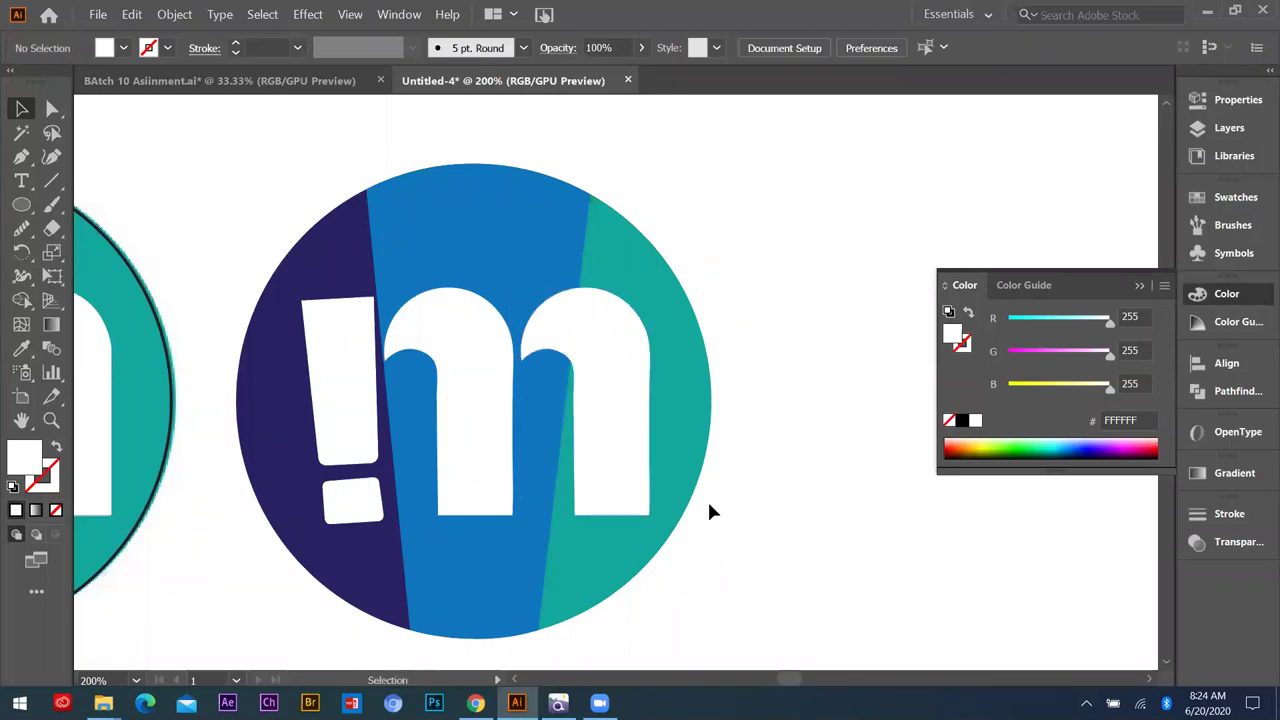
{"action": "scroll", "coordinate": [741, 500], "scroll_direction": "down", "scroll_amount": 1}
{"action": "scroll", "coordinate": [743, 500], "scroll_direction": "down", "scroll_amount": 2}
Step: Select the right !m logo and paste a duplicate of it
{"action": "left_click_drag", "start_coordinate": [376, 362], "coordinate": [512, 540]}
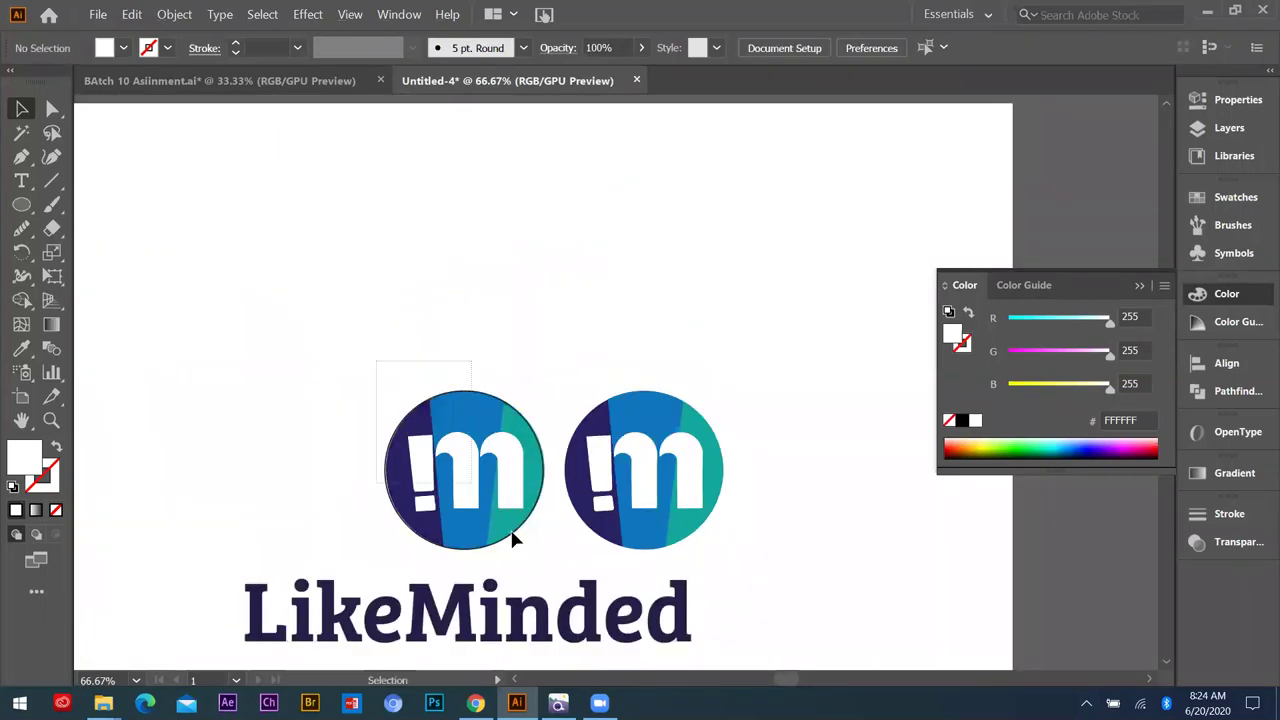
{"action": "left_click", "coordinate": [405, 425]}
{"action": "scroll", "coordinate": [405, 425], "scroll_direction": "down", "scroll_amount": 2}
{"action": "scroll", "coordinate": [405, 425], "scroll_direction": "up", "scroll_amount": 1}
{"action": "scroll", "coordinate": [445, 263], "scroll_direction": "up", "scroll_amount": 2}
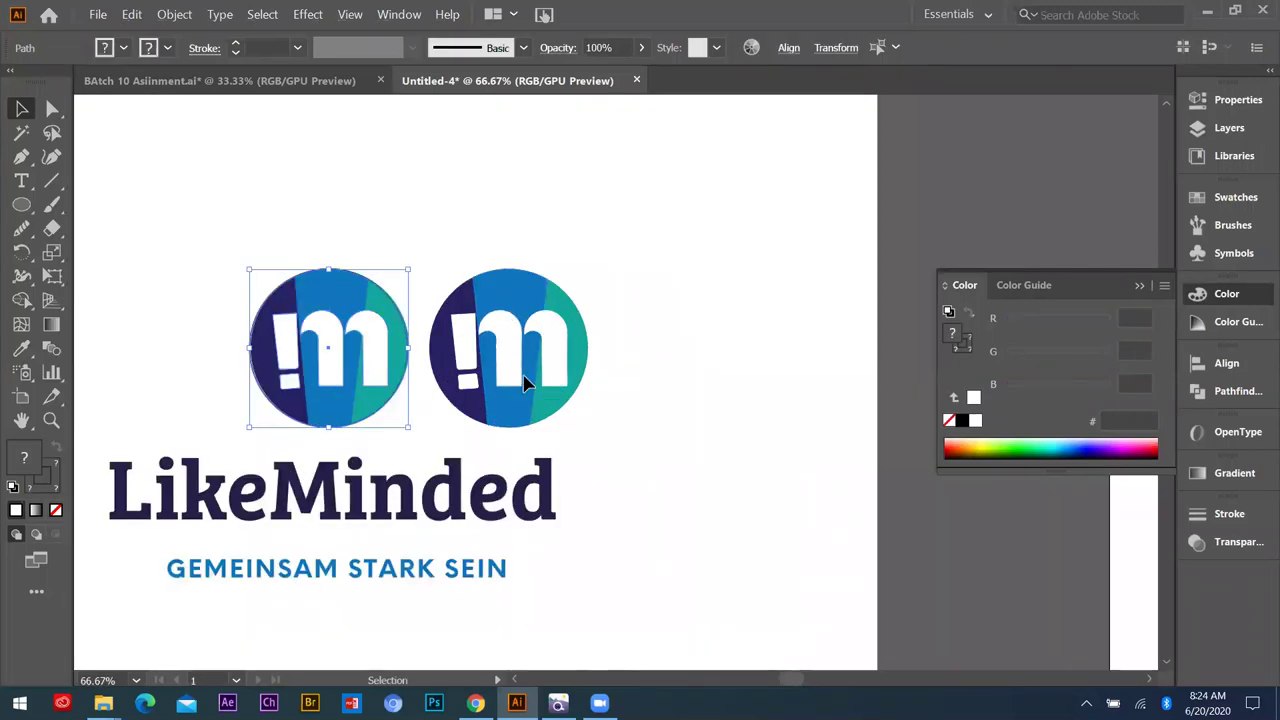
{"action": "left_click", "coordinate": [492, 326]}
{"action": "scroll", "coordinate": [400, 350], "scroll_direction": "down", "scroll_amount": 2}
{"action": "scroll", "coordinate": [397, 340], "scroll_direction": "up", "scroll_amount": 1}
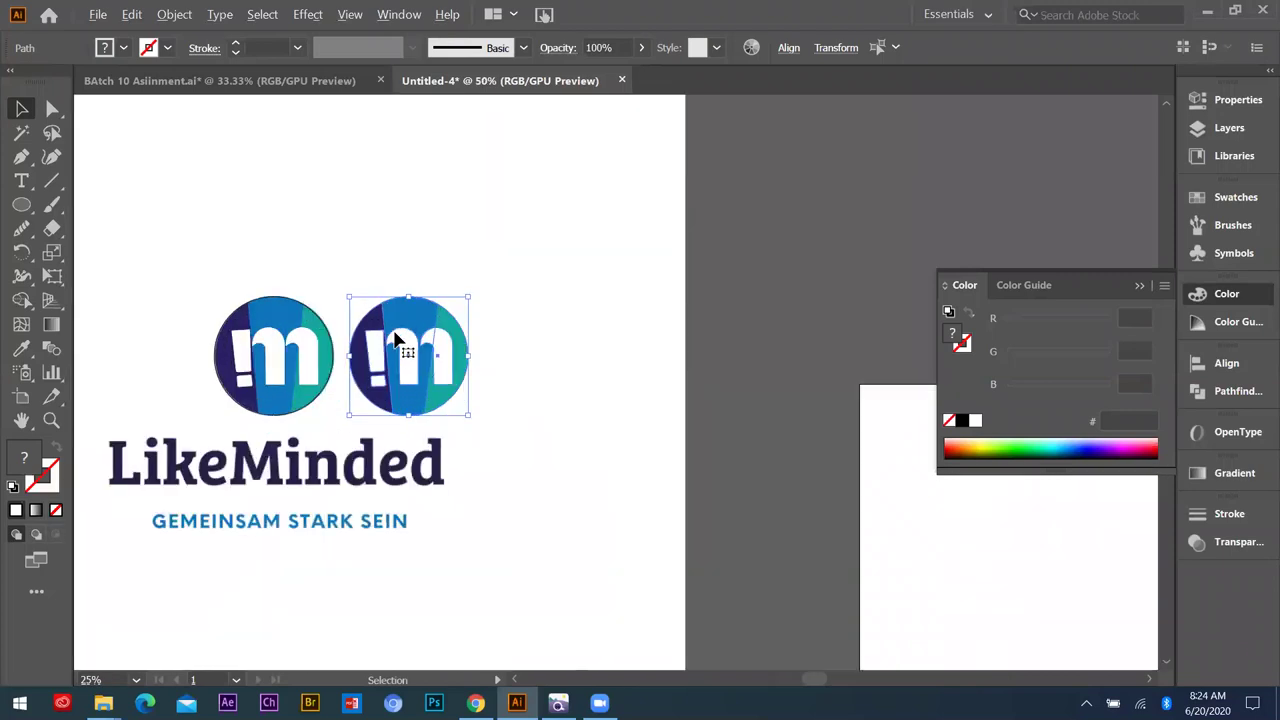
{"action": "key", "text": "ctrl+v"}
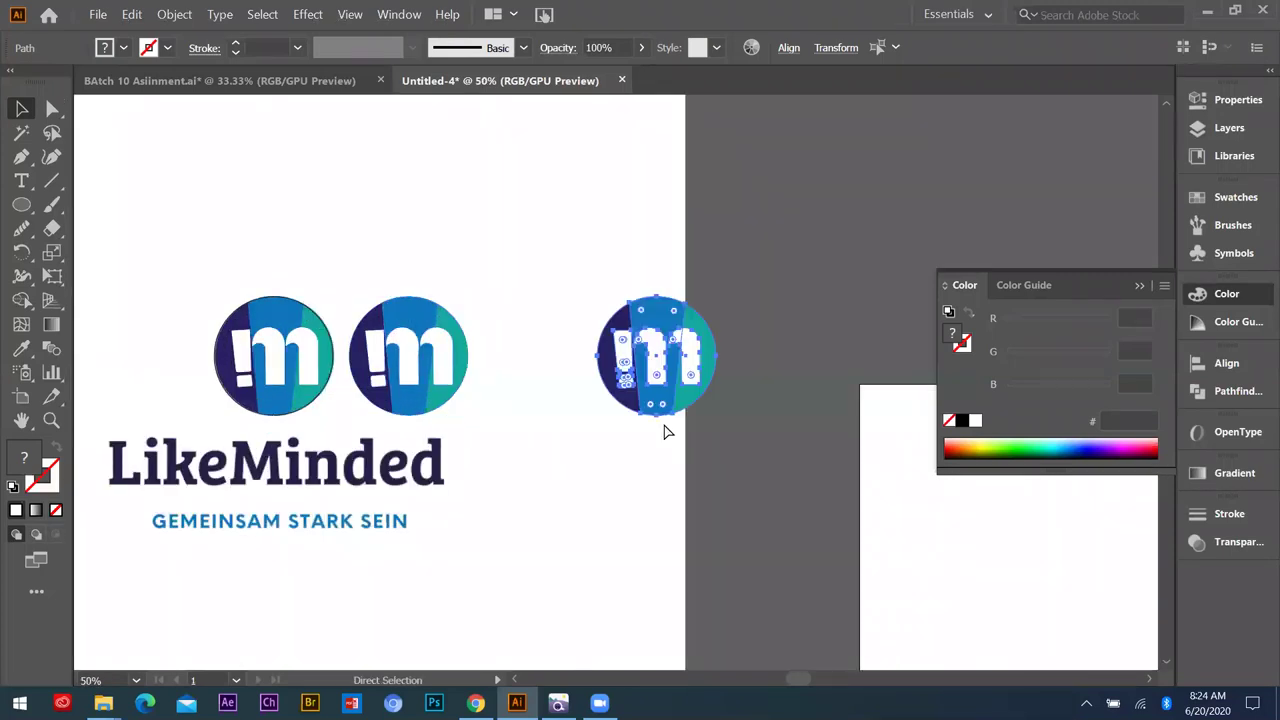
Step: Move the pasted logo copy beside the other two, level with the row
{"action": "key", "text": "v"}
{"action": "left_click", "coordinate": [634, 460]}
{"action": "left_click_drag", "start_coordinate": [668, 352], "coordinate": [598, 262]}
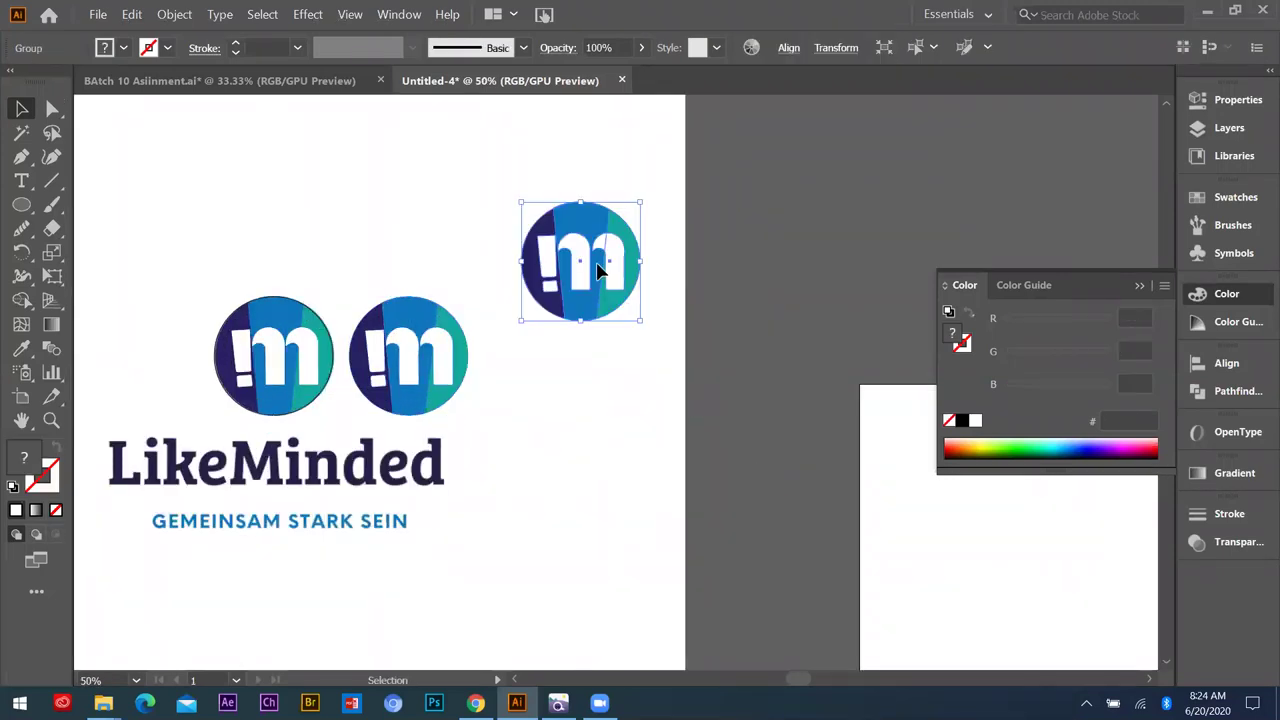
{"action": "left_click_drag", "start_coordinate": [634, 350], "coordinate": [640, 350]}
{"action": "scroll", "coordinate": [409, 492], "scroll_direction": "up", "scroll_amount": 1}
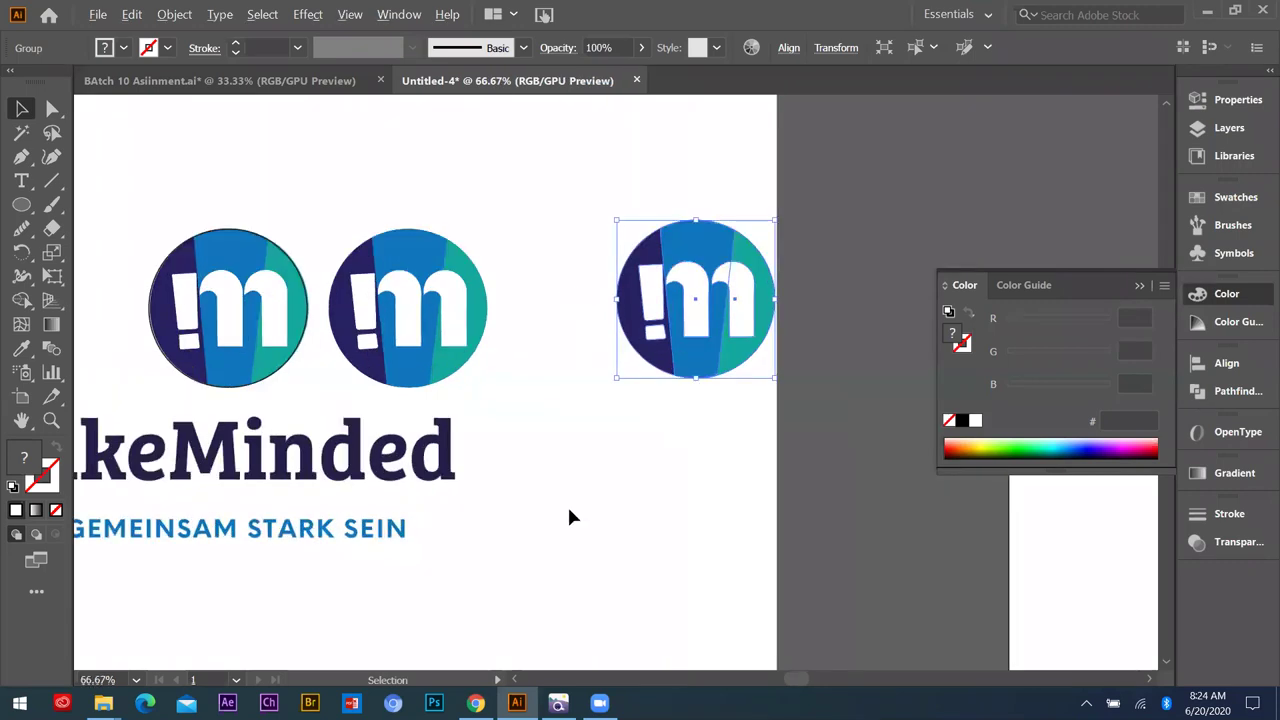
{"action": "scroll", "coordinate": [242, 490], "scroll_direction": "down", "scroll_amount": 1}
{"action": "left_click_drag", "start_coordinate": [664, 437], "coordinate": [633, 444]}
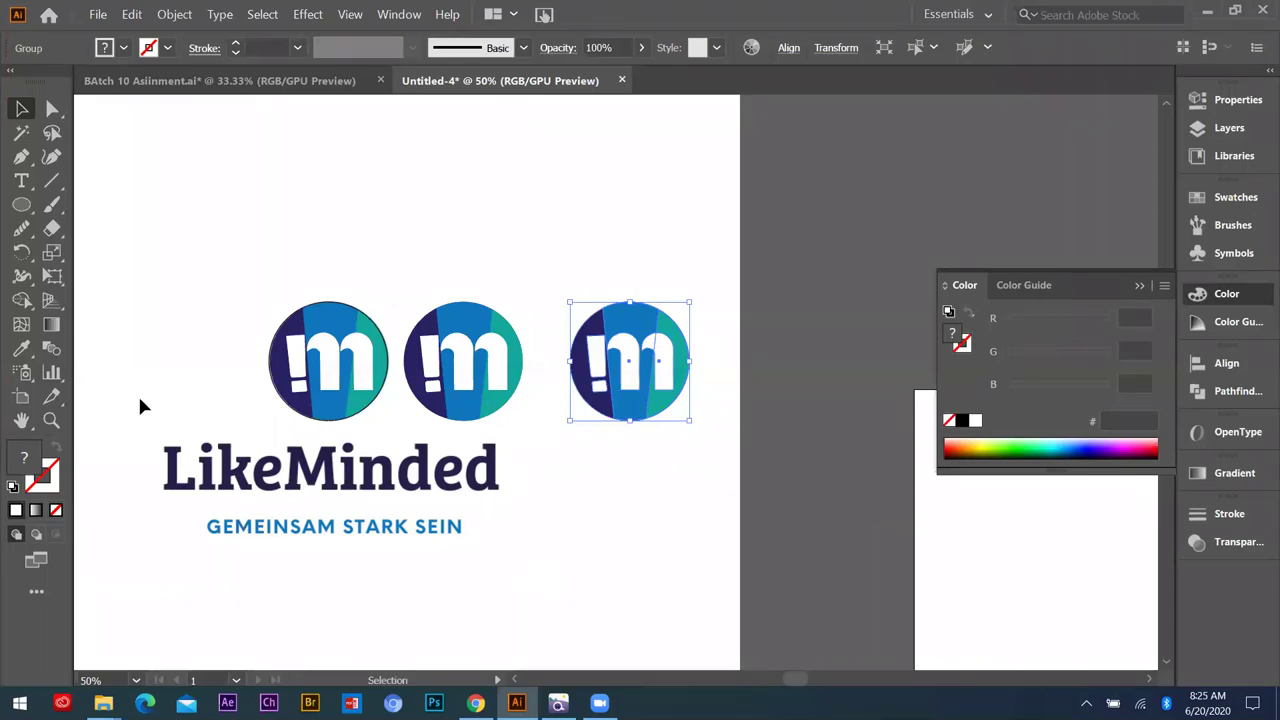
Step: Add enlarged placeholder text under the third logo and replace it with 'MOON LIGHT'
{"action": "left_click", "coordinate": [20, 180]}
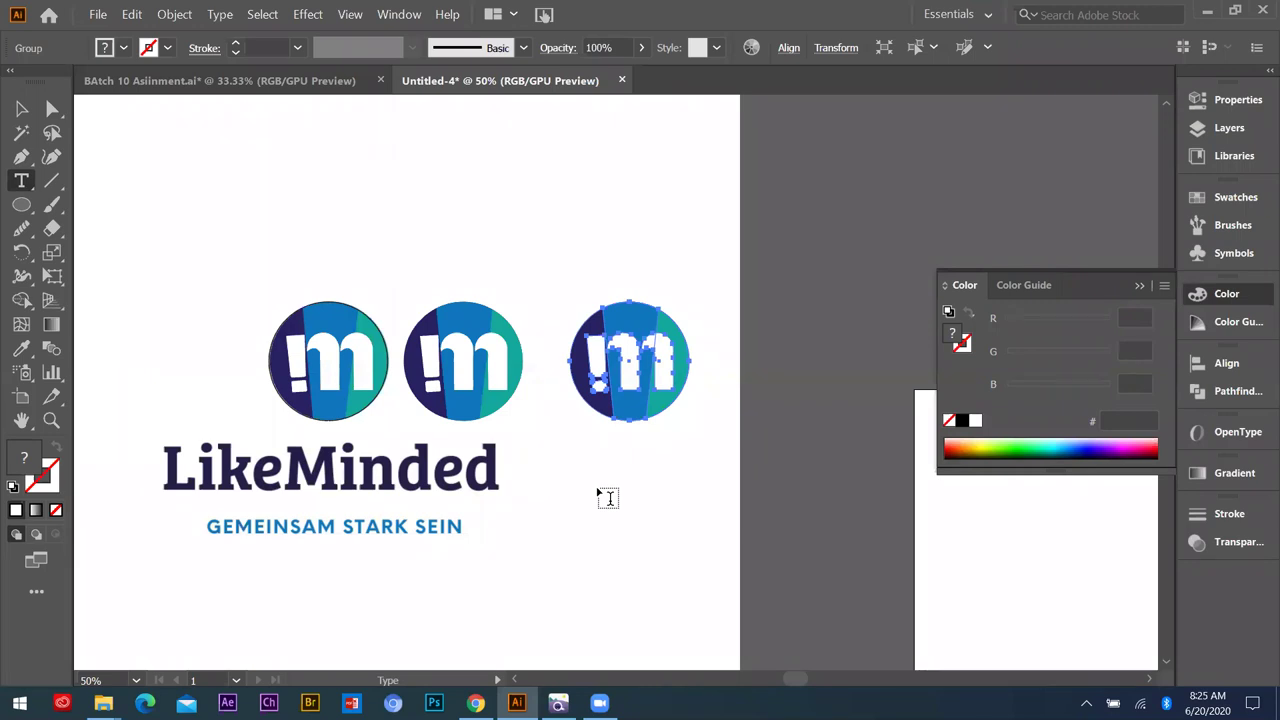
{"action": "left_click", "coordinate": [614, 463]}
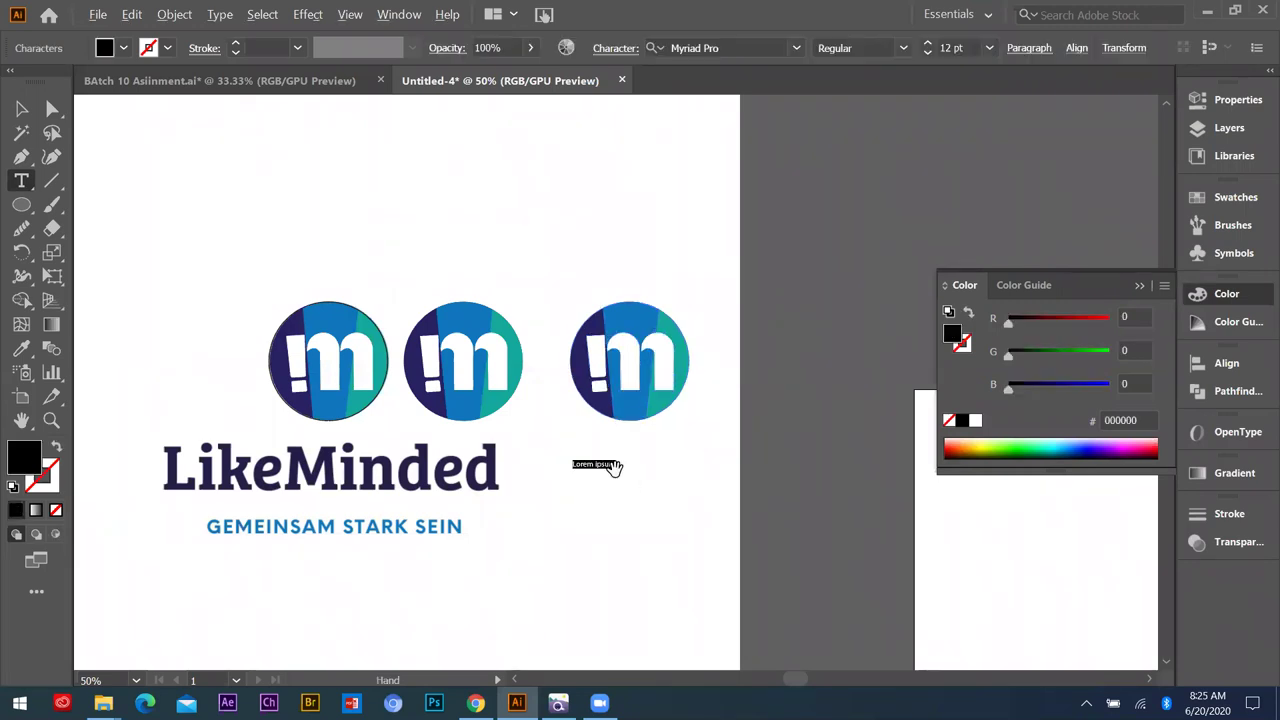
{"action": "scroll", "coordinate": [616, 465], "scroll_direction": "up", "scroll_amount": 2}
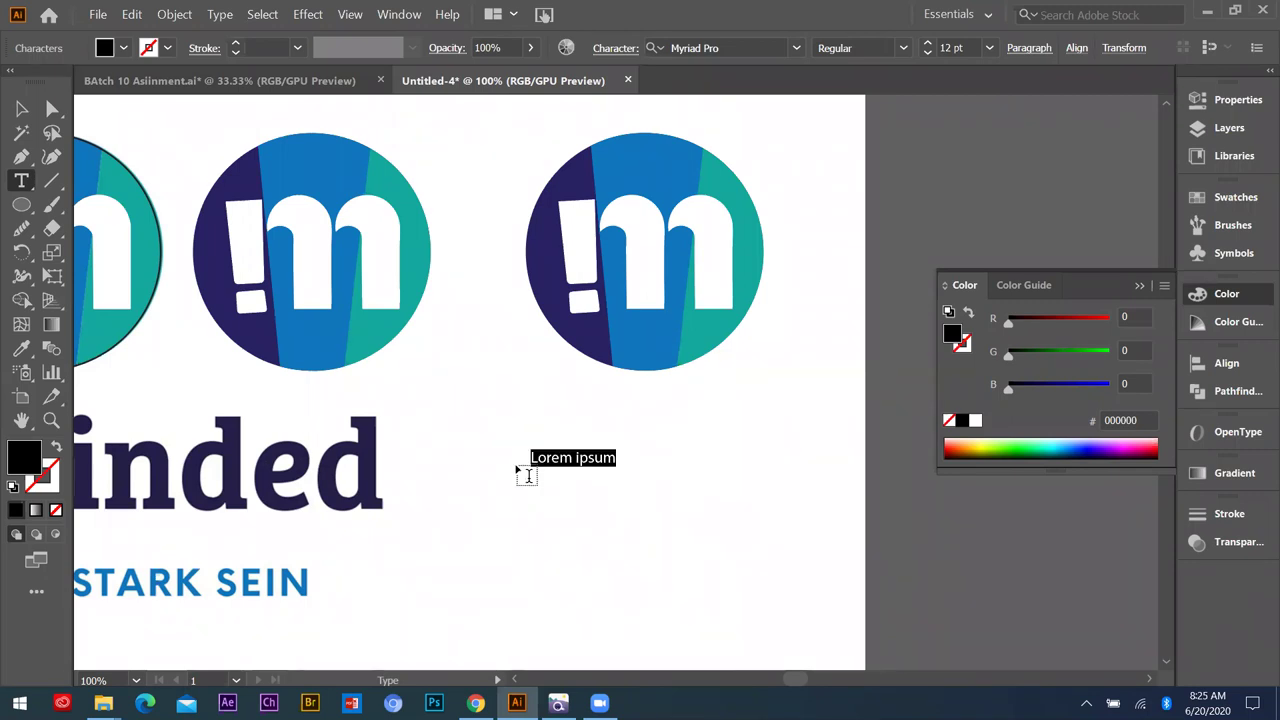
{"action": "key", "text": "Escape"}
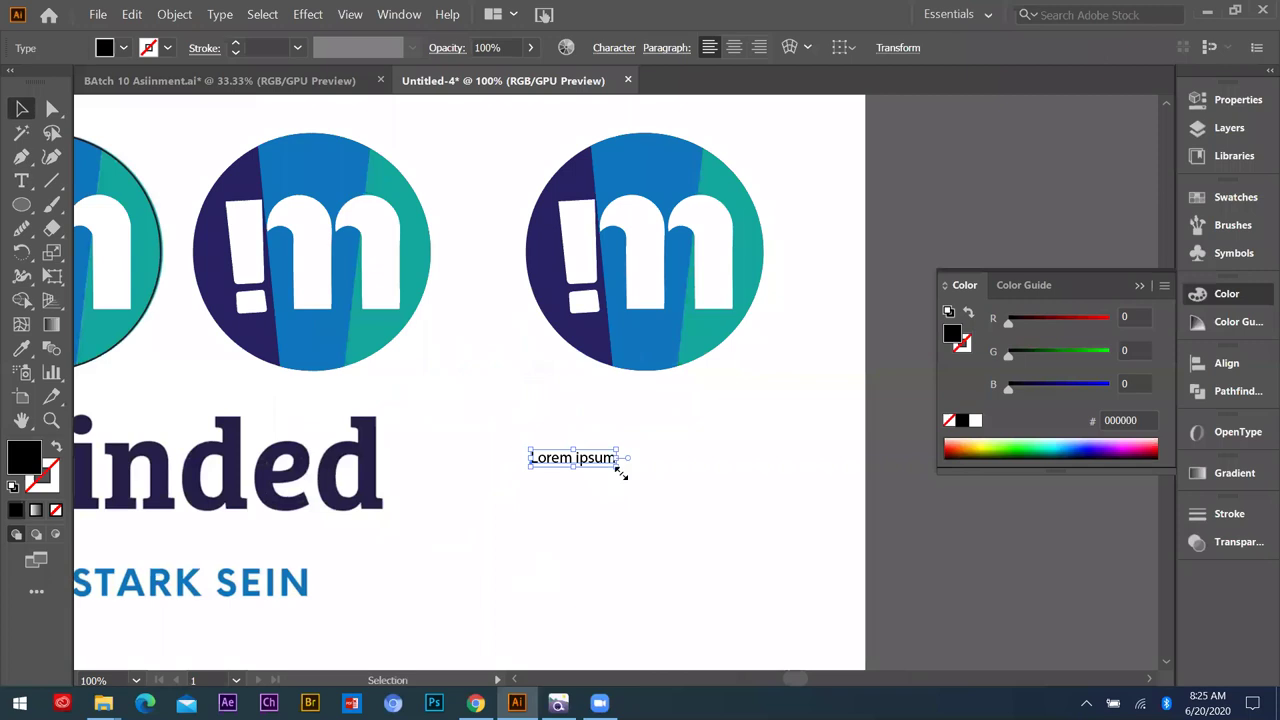
{"action": "key", "text": "ctrl+shift+period"}
{"action": "left_click_drag", "start_coordinate": [630, 449], "coordinate": [444, 411]}
{"action": "key", "text": "t"}
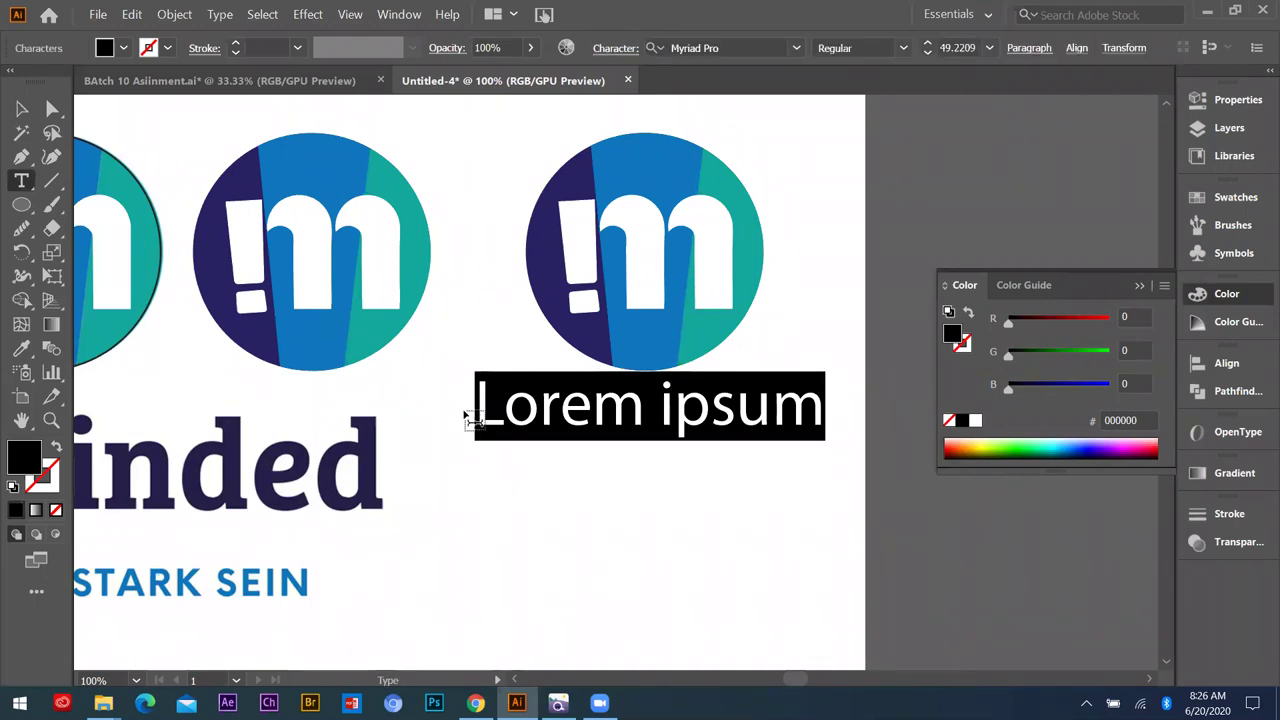
{"action": "type", "text": "MOON LI"}
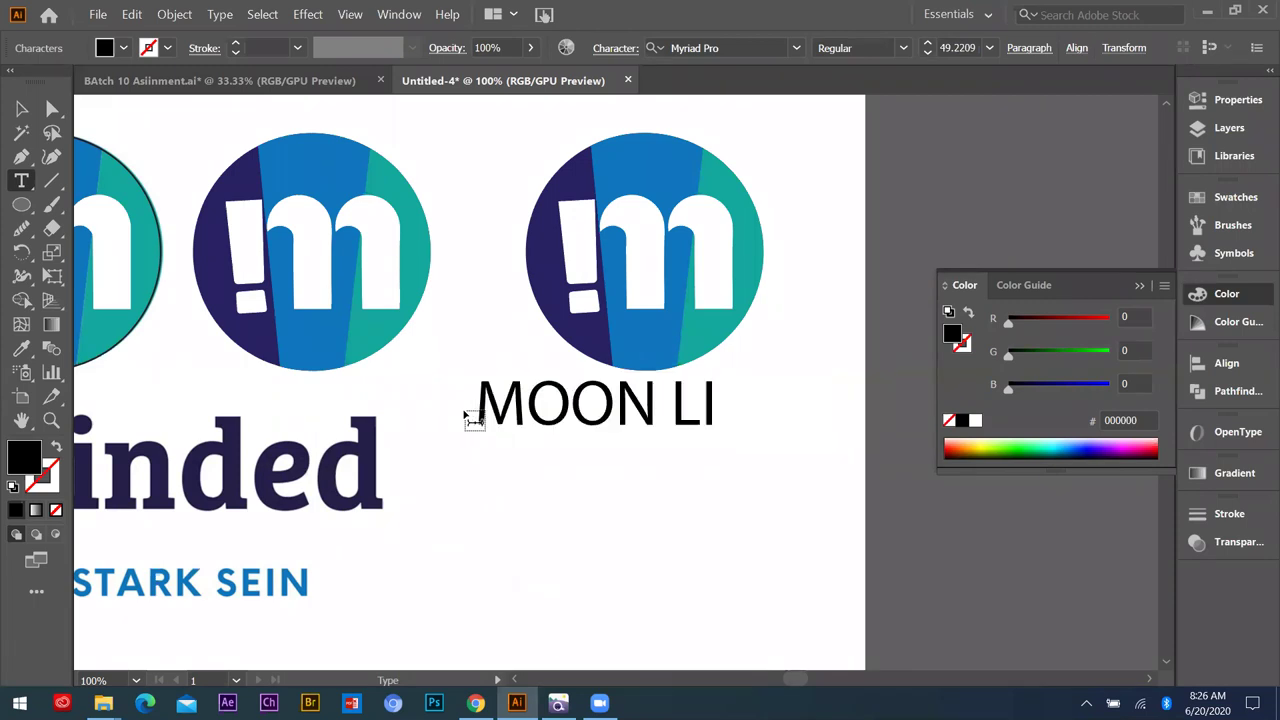
{"action": "type", "text": "GHT"}
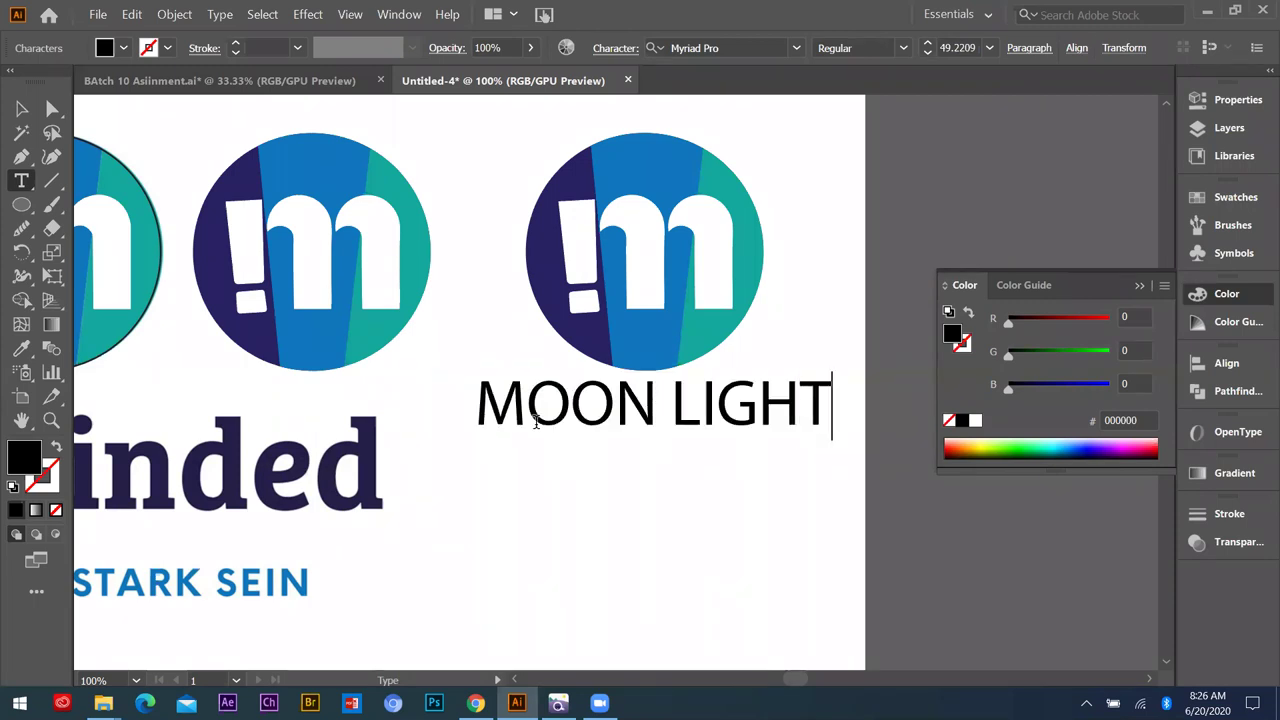
{"action": "key", "text": "ctrl+a"}
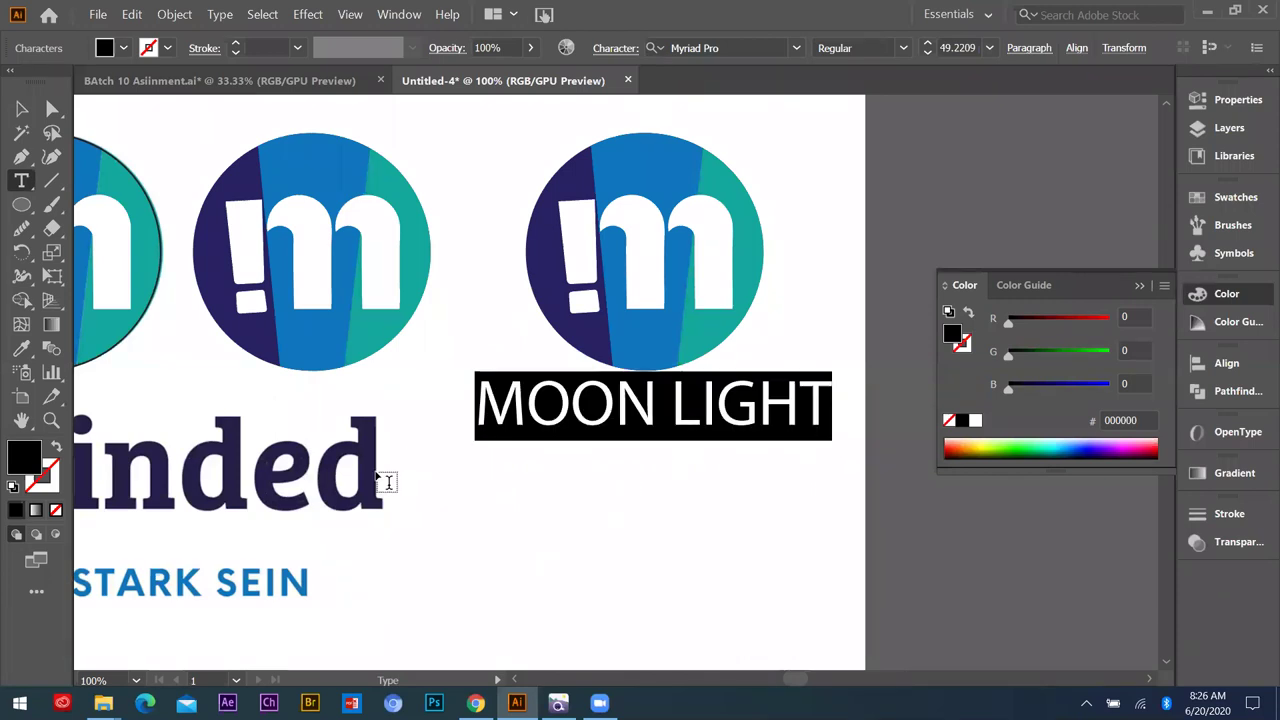
Step: Browse the font list and pick the BOLDE font for the MOON LIGHT text
{"action": "left_click", "coordinate": [794, 48]}
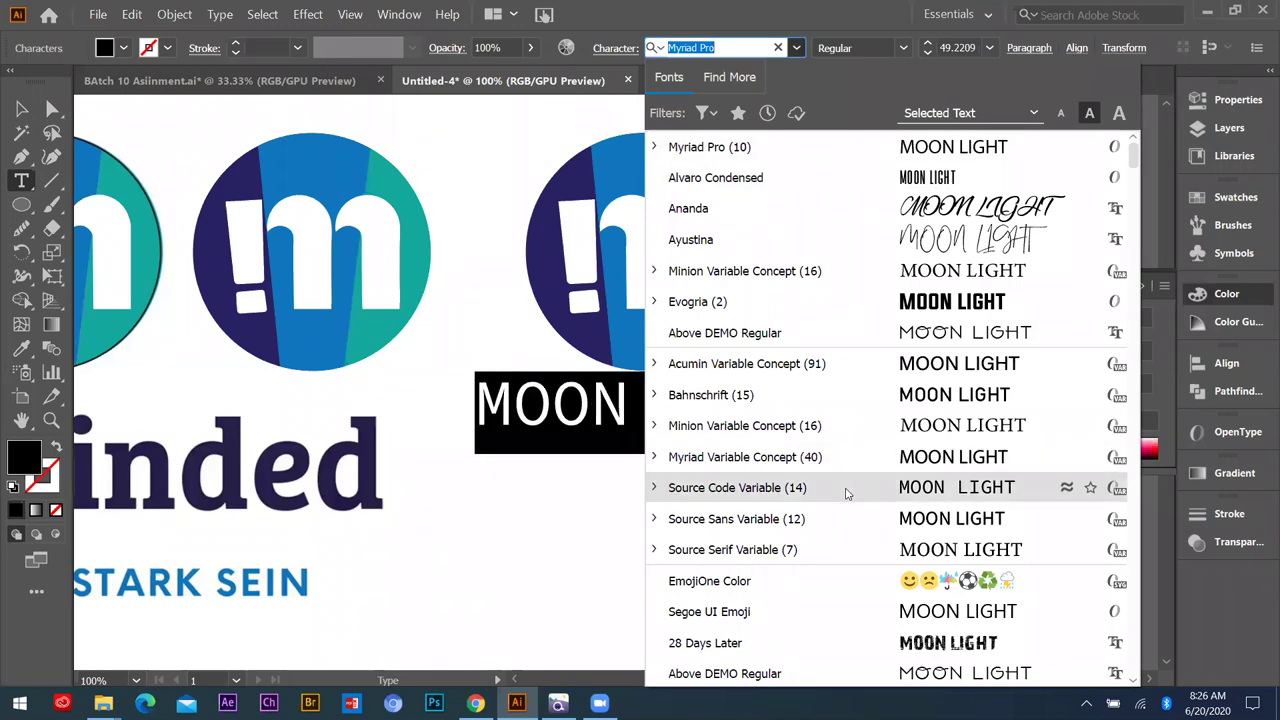
{"action": "scroll", "coordinate": [785, 430], "scroll_direction": "down", "scroll_amount": 4}
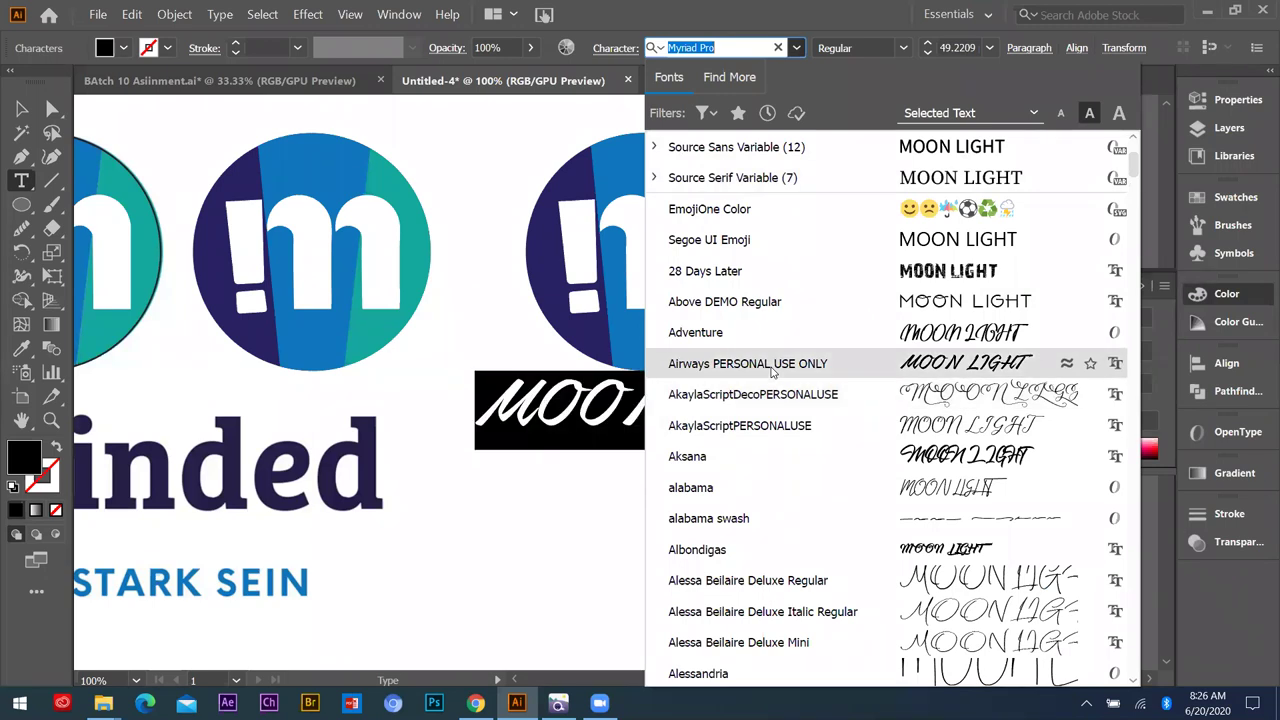
{"action": "scroll", "coordinate": [743, 497], "scroll_direction": "down", "scroll_amount": 3}
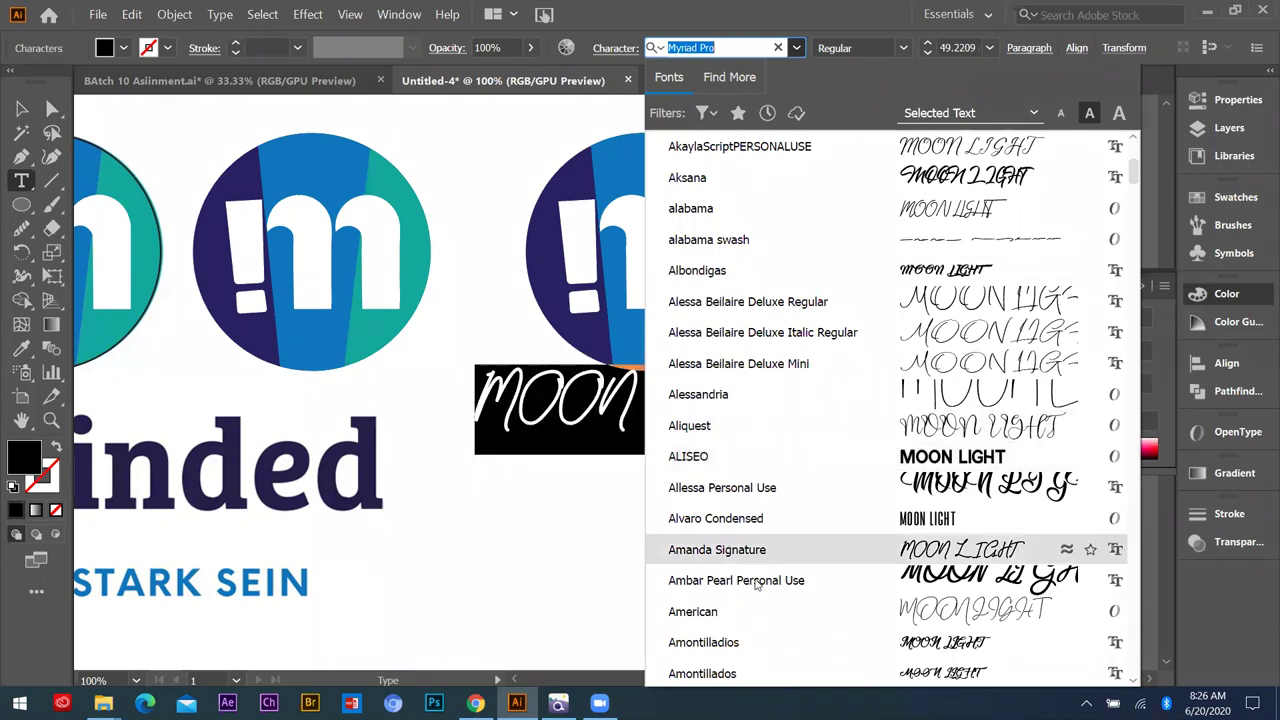
{"action": "scroll", "coordinate": [865, 433], "scroll_direction": "down", "scroll_amount": 8}
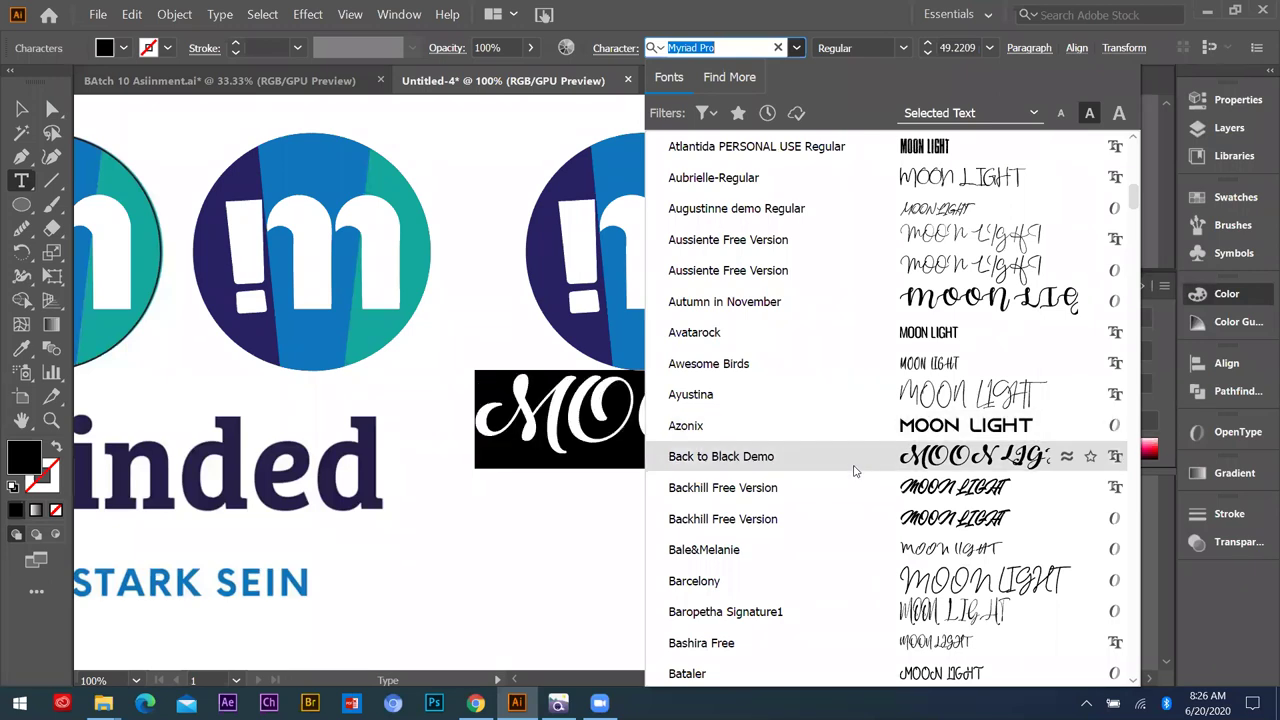
{"action": "scroll", "coordinate": [903, 428], "scroll_direction": "down", "scroll_amount": 9}
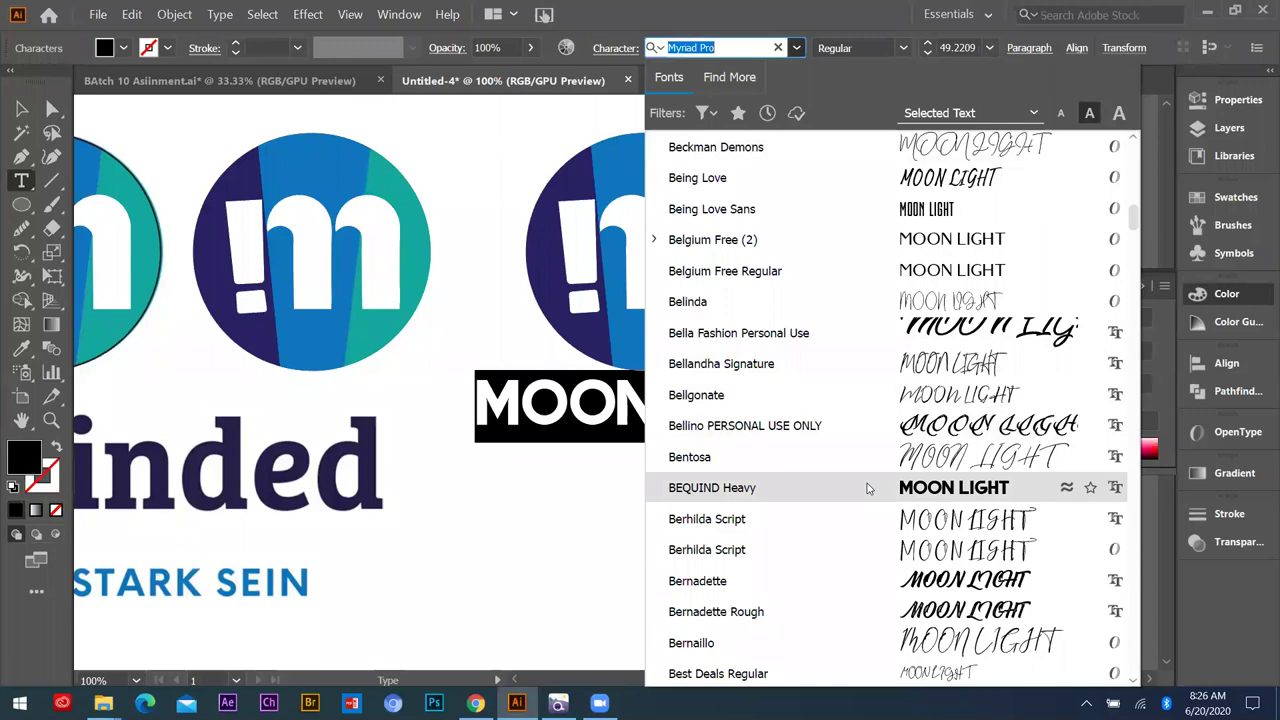
{"action": "scroll", "coordinate": [868, 488], "scroll_direction": "down", "scroll_amount": 1}
{"action": "scroll", "coordinate": [955, 405], "scroll_direction": "down", "scroll_amount": 3}
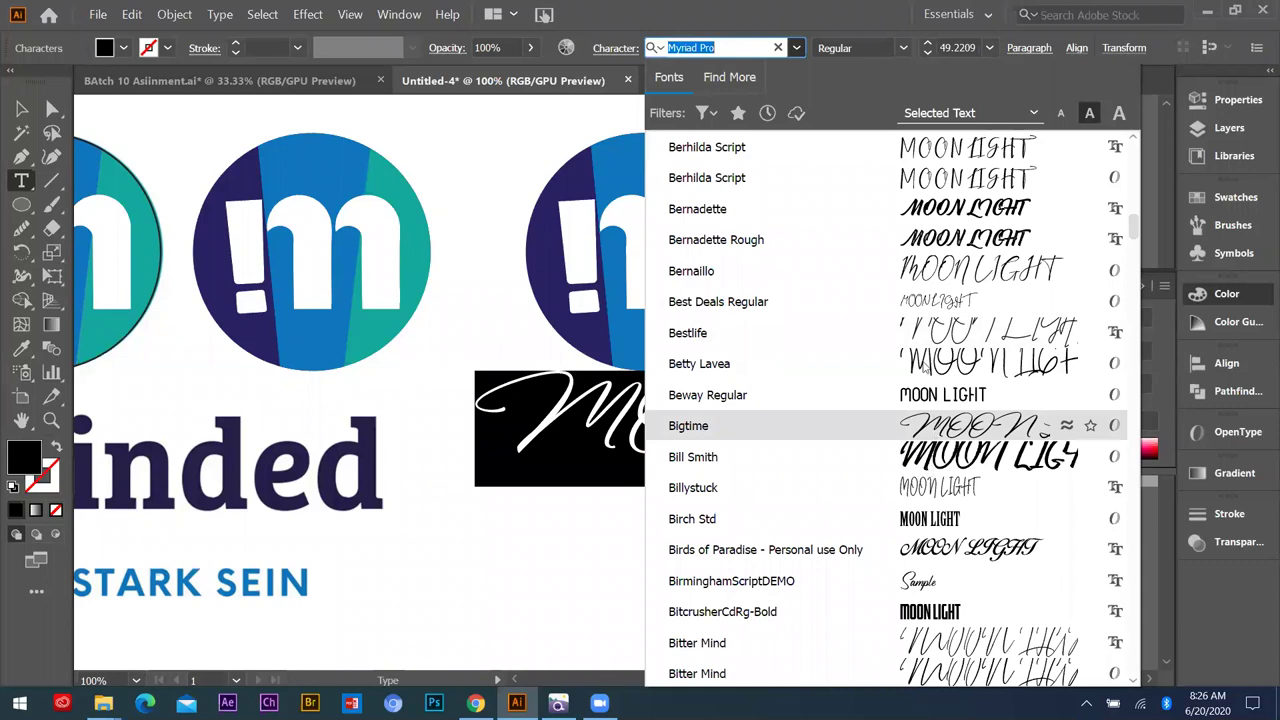
{"action": "scroll", "coordinate": [926, 368], "scroll_direction": "down", "scroll_amount": 3}
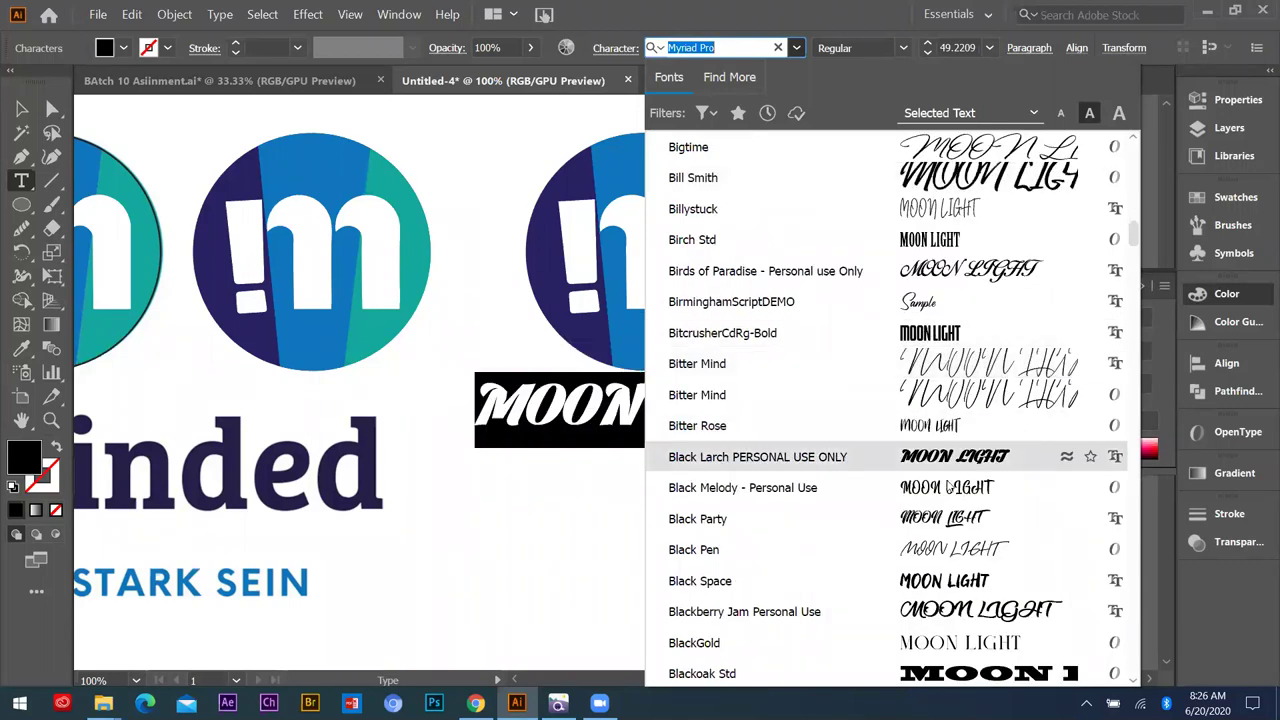
{"action": "scroll", "coordinate": [935, 450], "scroll_direction": "down", "scroll_amount": 5}
{"action": "scroll", "coordinate": [938, 370], "scroll_direction": "down", "scroll_amount": 2}
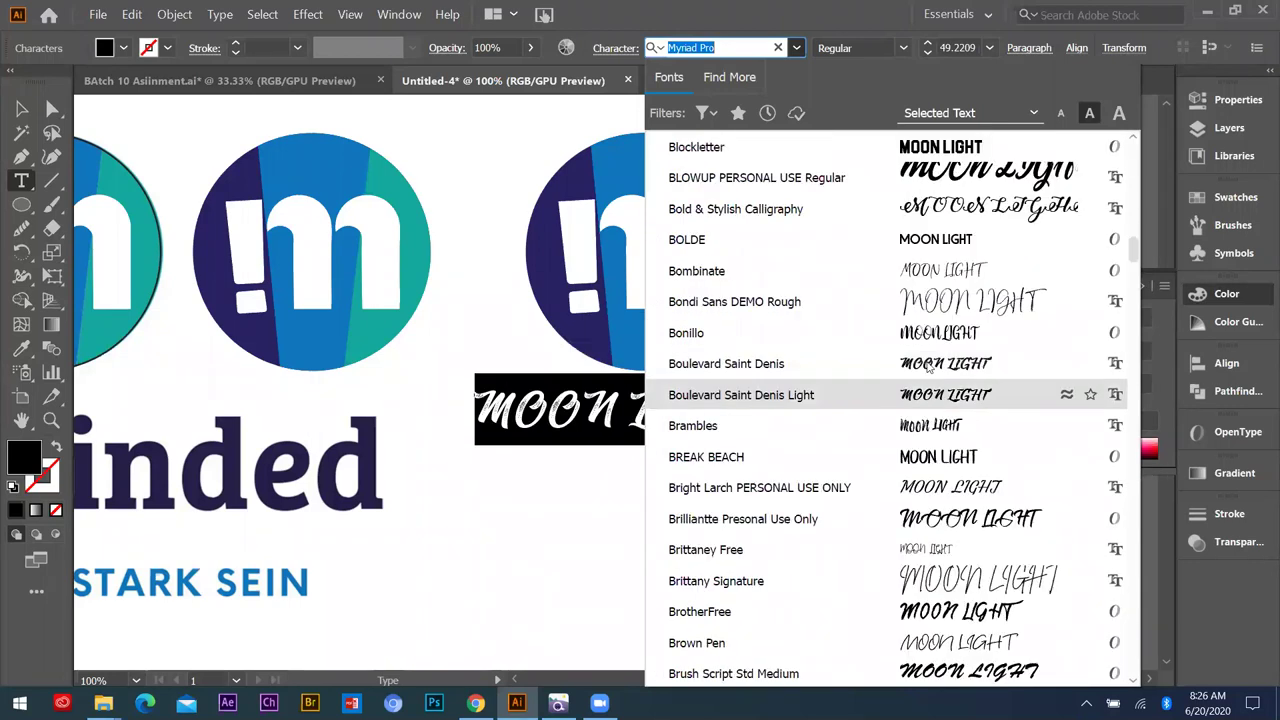
{"action": "left_click", "coordinate": [912, 250]}
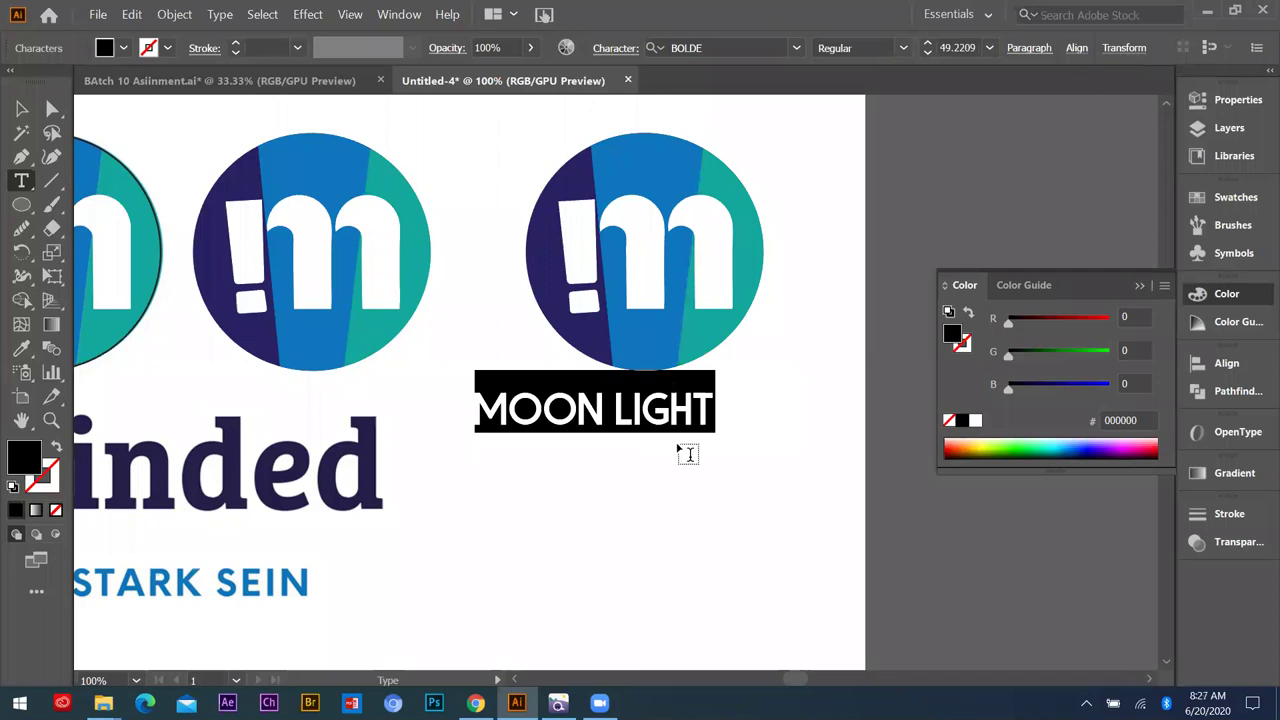
Step: Shift MOON LIGHT right under the third logo and set it in Lemon/Milk
{"action": "left_click", "coordinate": [22, 108]}
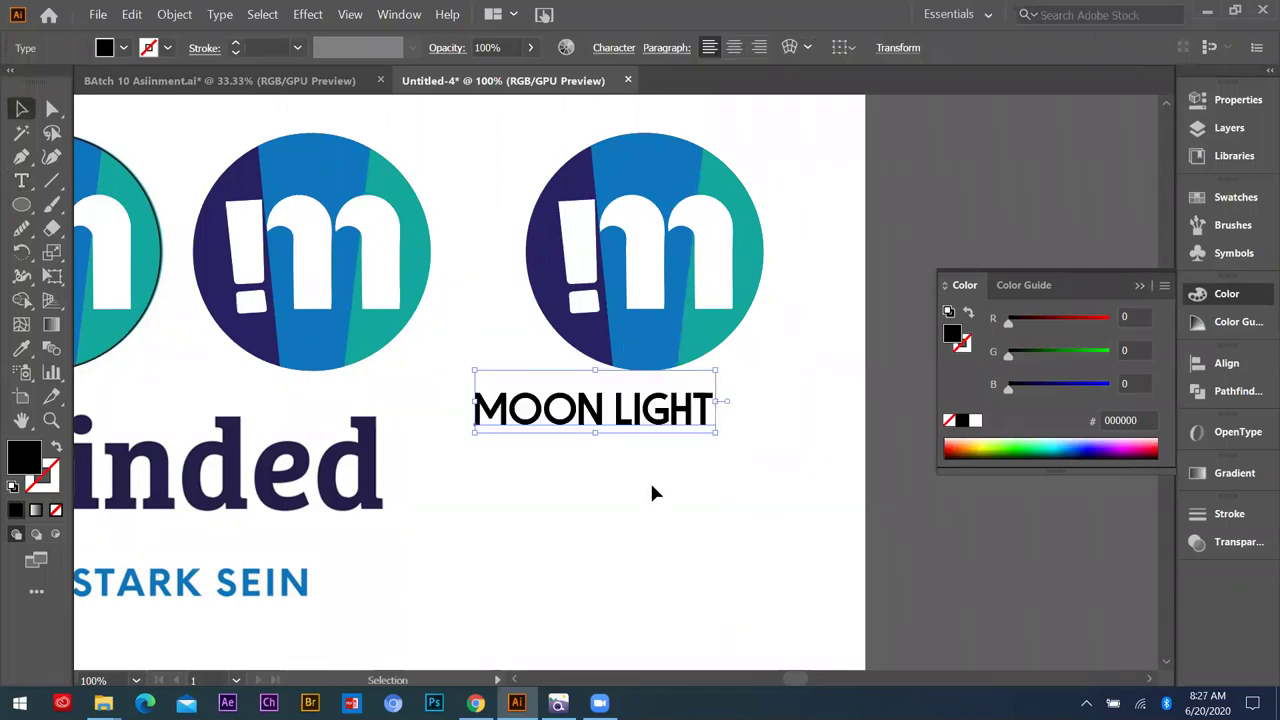
{"action": "left_click_drag", "start_coordinate": [614, 410], "coordinate": [664, 410]}
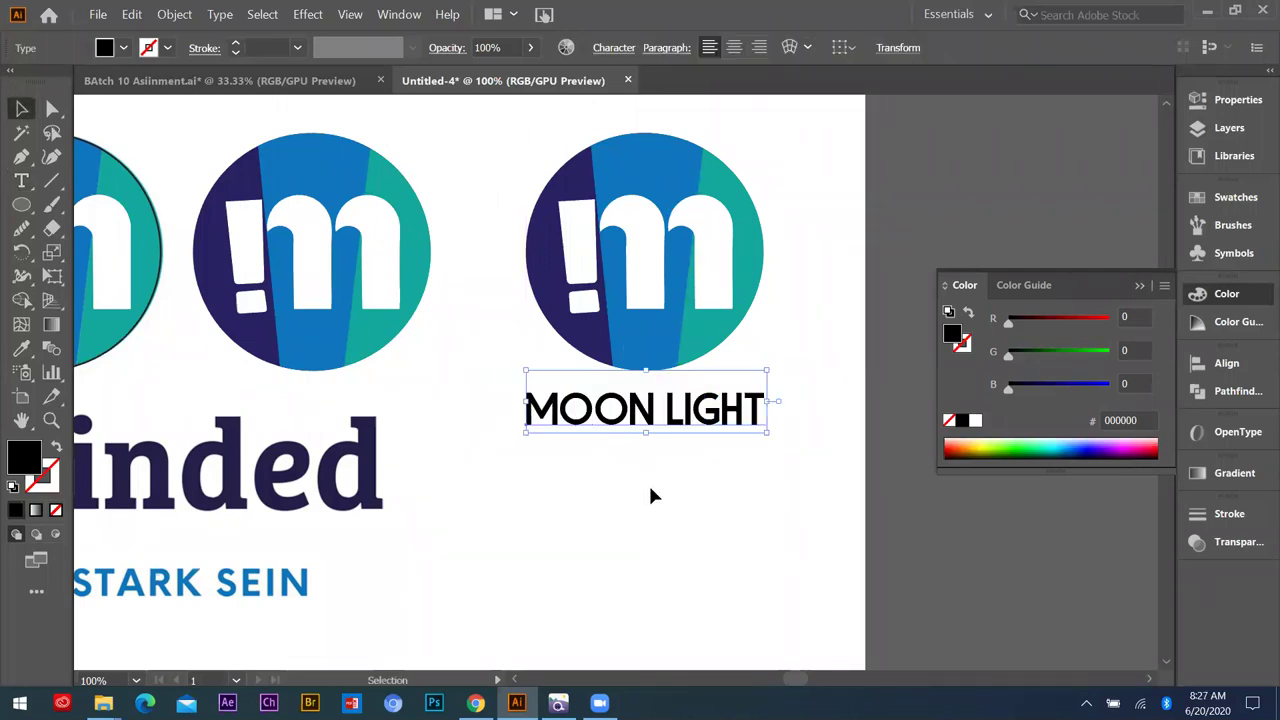
{"action": "key", "text": "Return"}
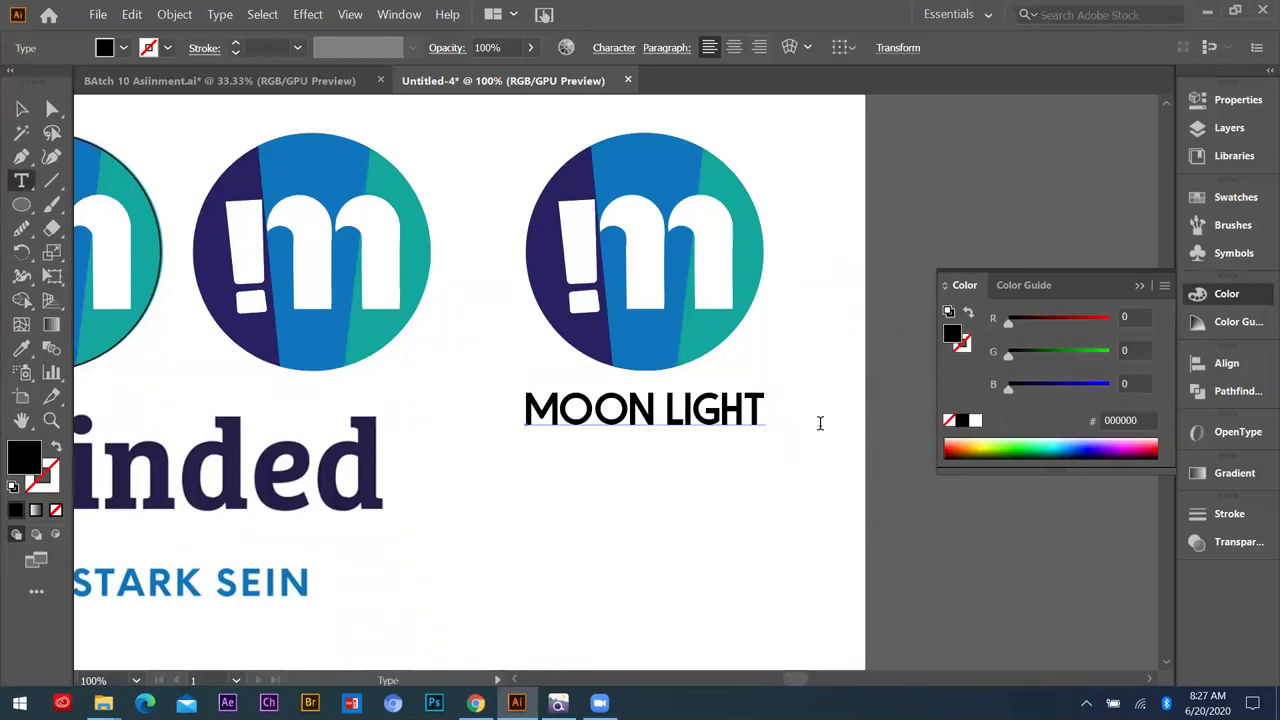
{"action": "key", "text": "ctrl+a"}
{"action": "left_click", "coordinate": [800, 48]}
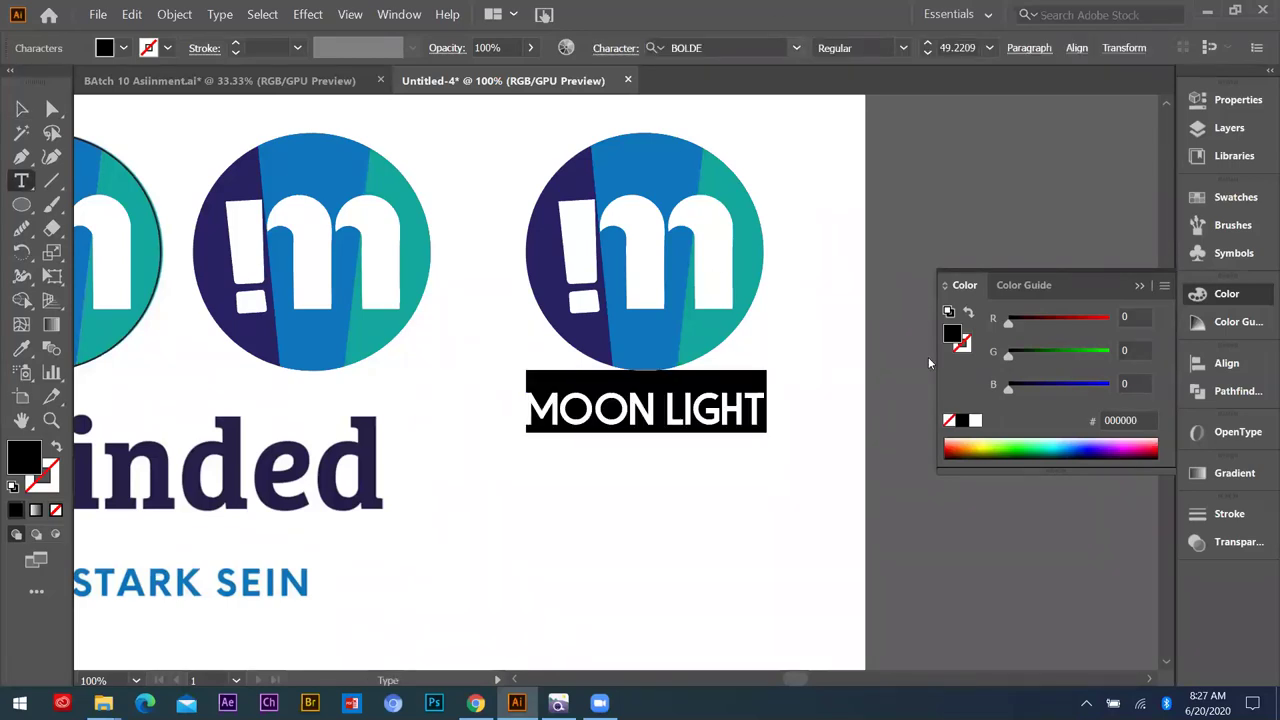
{"action": "scroll", "coordinate": [963, 528], "scroll_direction": "down", "scroll_amount": 10}
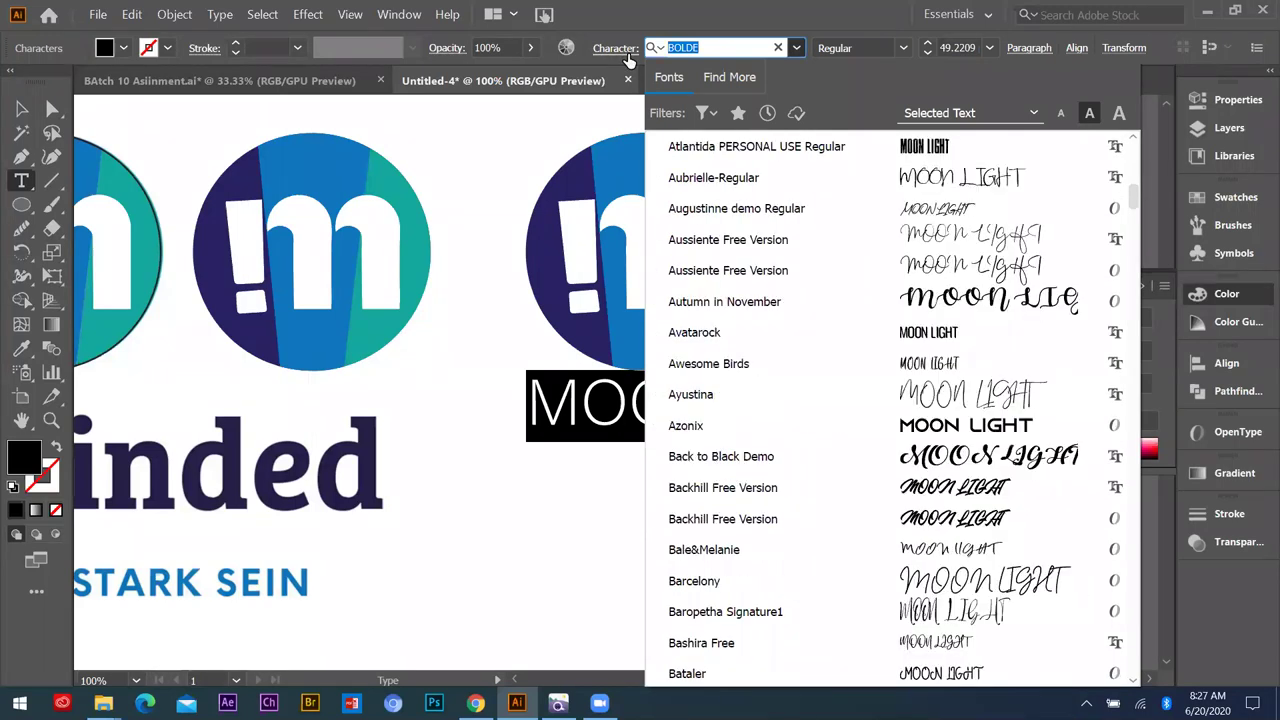
{"action": "type", "text": "lemon"}
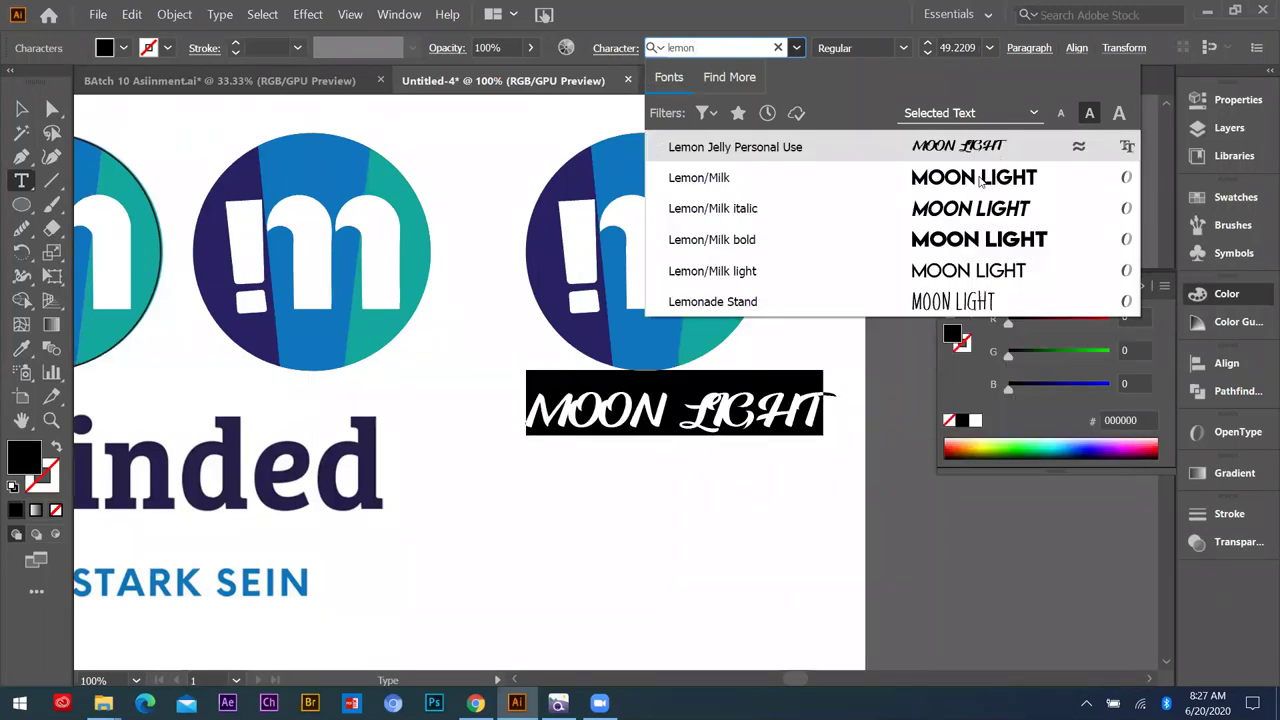
{"action": "key", "text": "Return"}
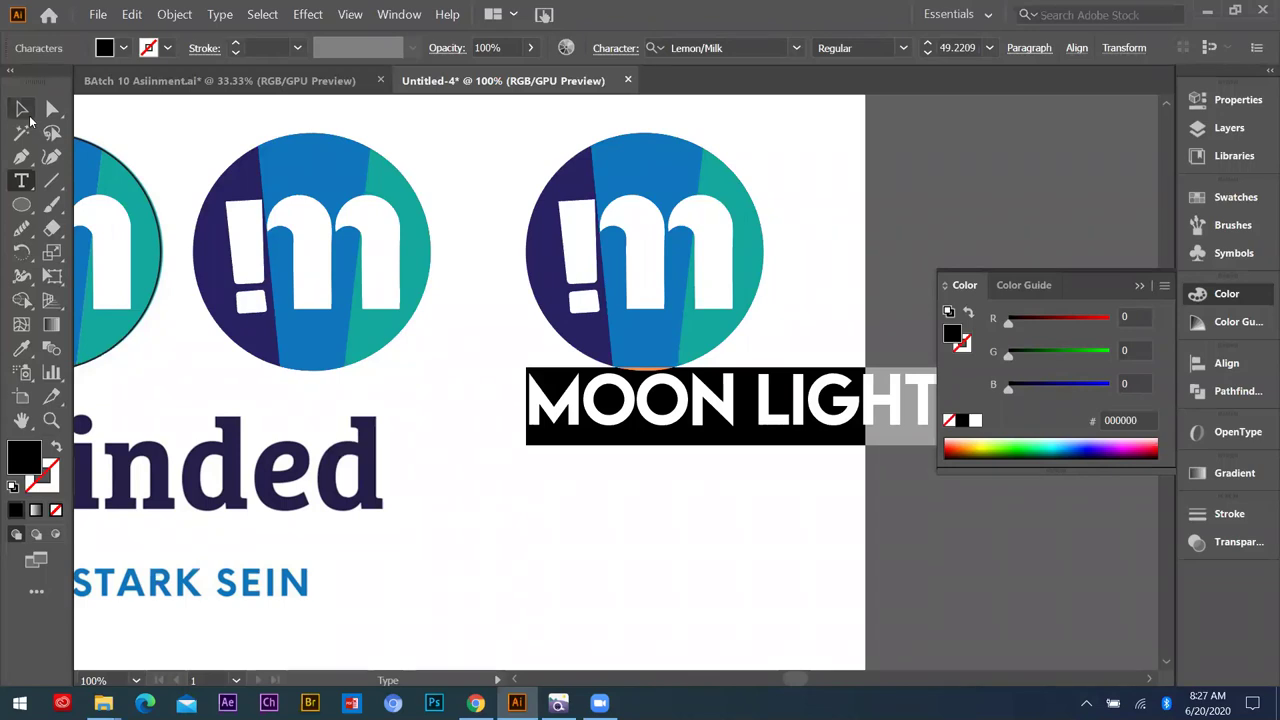
{"action": "key", "text": "Escape"}
Step: Color MOON LIGHT navy #232045 from the wordmark and shift it left under the logo
{"action": "key", "text": "i"}
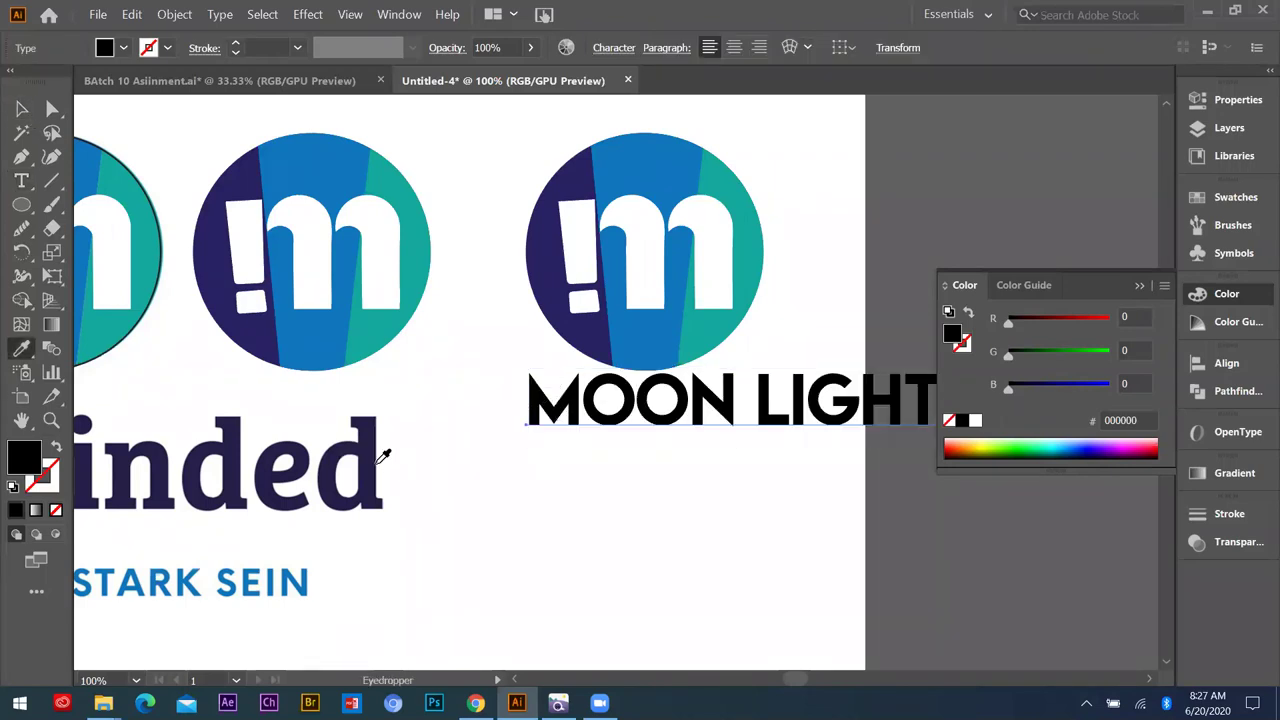
{"action": "left_click", "coordinate": [372, 466]}
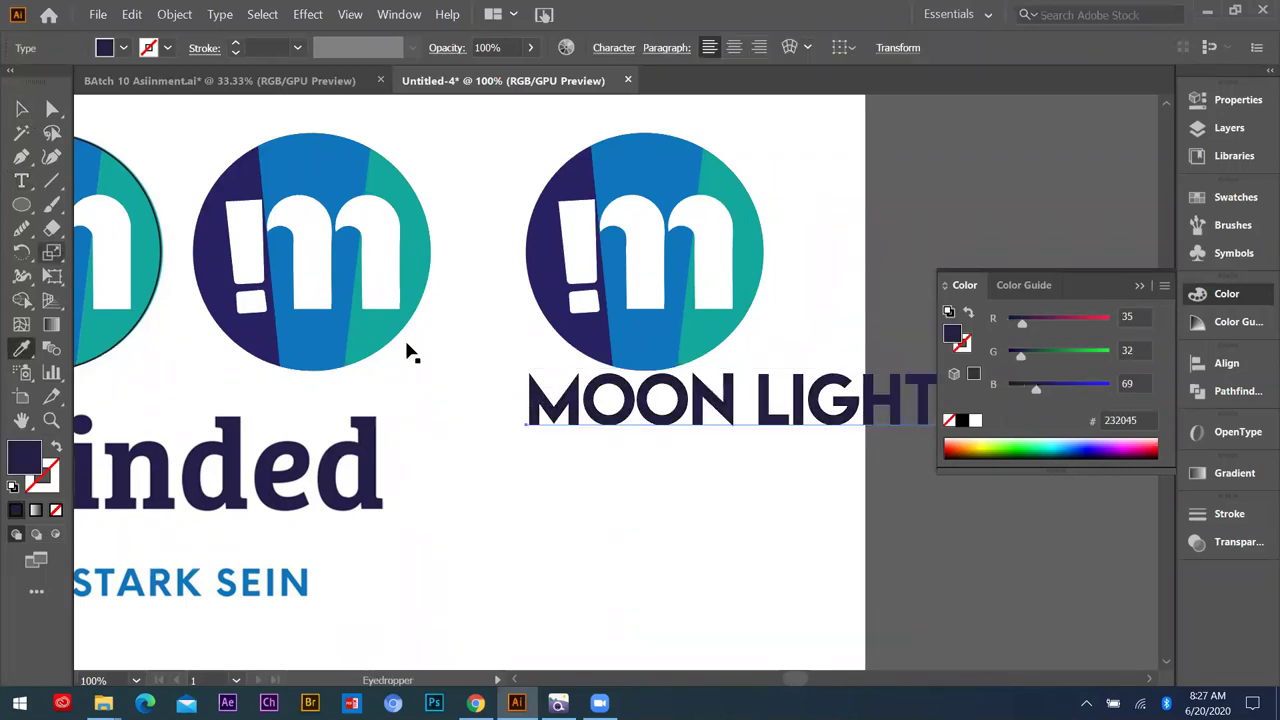
{"action": "key", "text": "v"}
{"action": "left_click_drag", "start_coordinate": [663, 400], "coordinate": [581, 402]}
{"action": "scroll", "coordinate": [699, 436], "scroll_direction": "down", "scroll_amount": 1}
{"action": "left_click", "coordinate": [708, 496]}
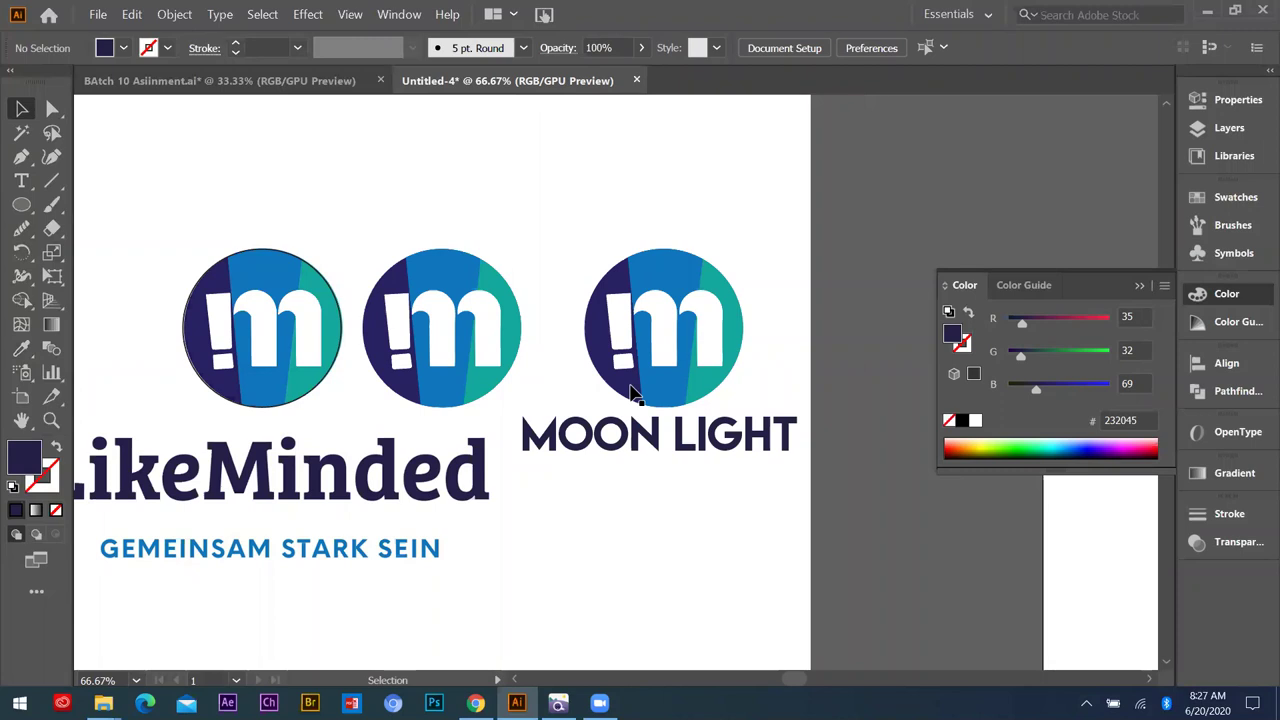
Step: Horizontally center MOON LIGHT with the third logo circle
{"action": "scroll", "coordinate": [629, 375], "scroll_direction": "down", "scroll_amount": 2}
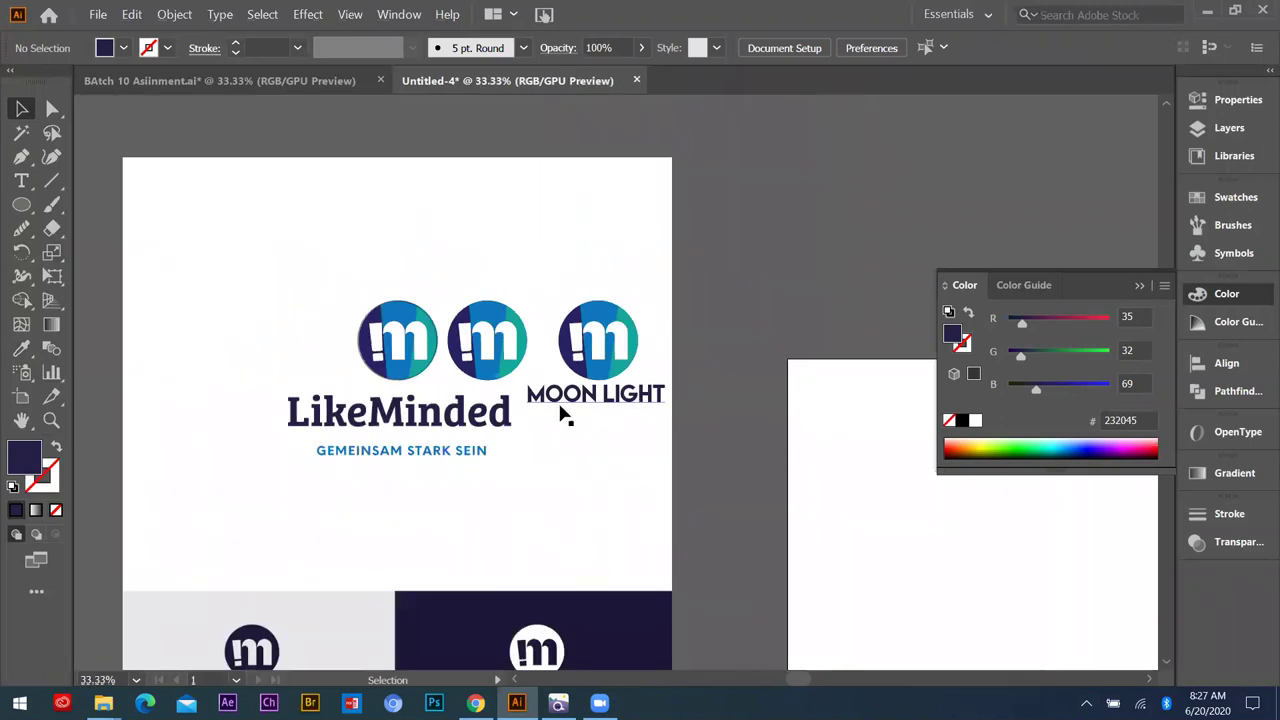
{"action": "scroll", "coordinate": [563, 414], "scroll_direction": "up", "scroll_amount": 1}
{"action": "left_click_drag", "start_coordinate": [583, 396], "coordinate": [586, 396]}
{"action": "scroll", "coordinate": [586, 396], "scroll_direction": "up", "scroll_amount": 1}
{"action": "left_click", "coordinate": [560, 394]}
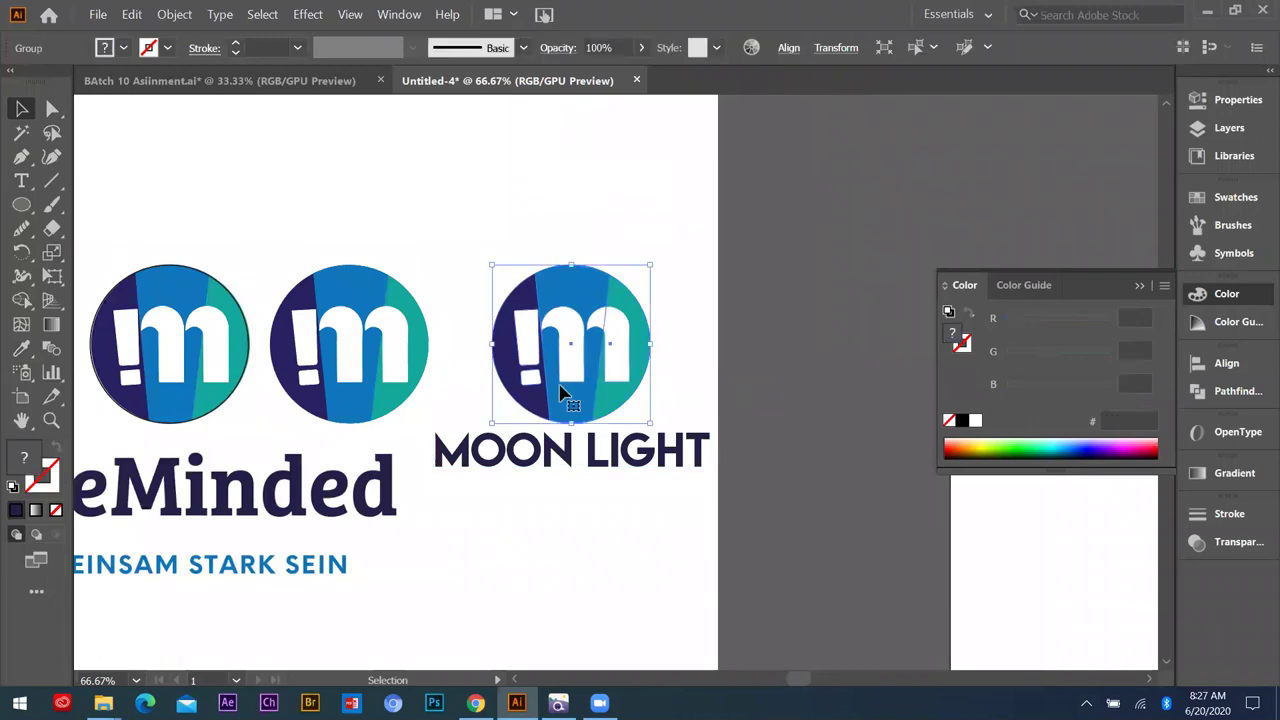
{"action": "left_click", "coordinate": [574, 457], "text": "shift"}
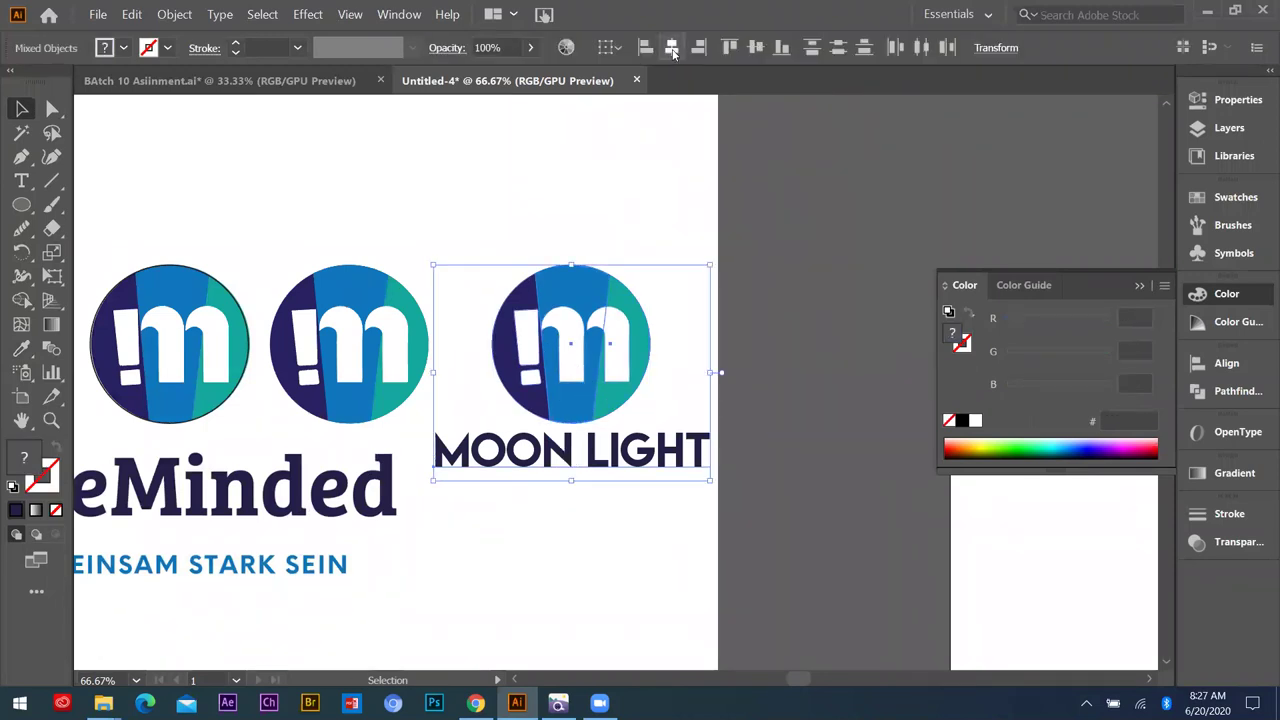
{"action": "left_click", "coordinate": [581, 455]}
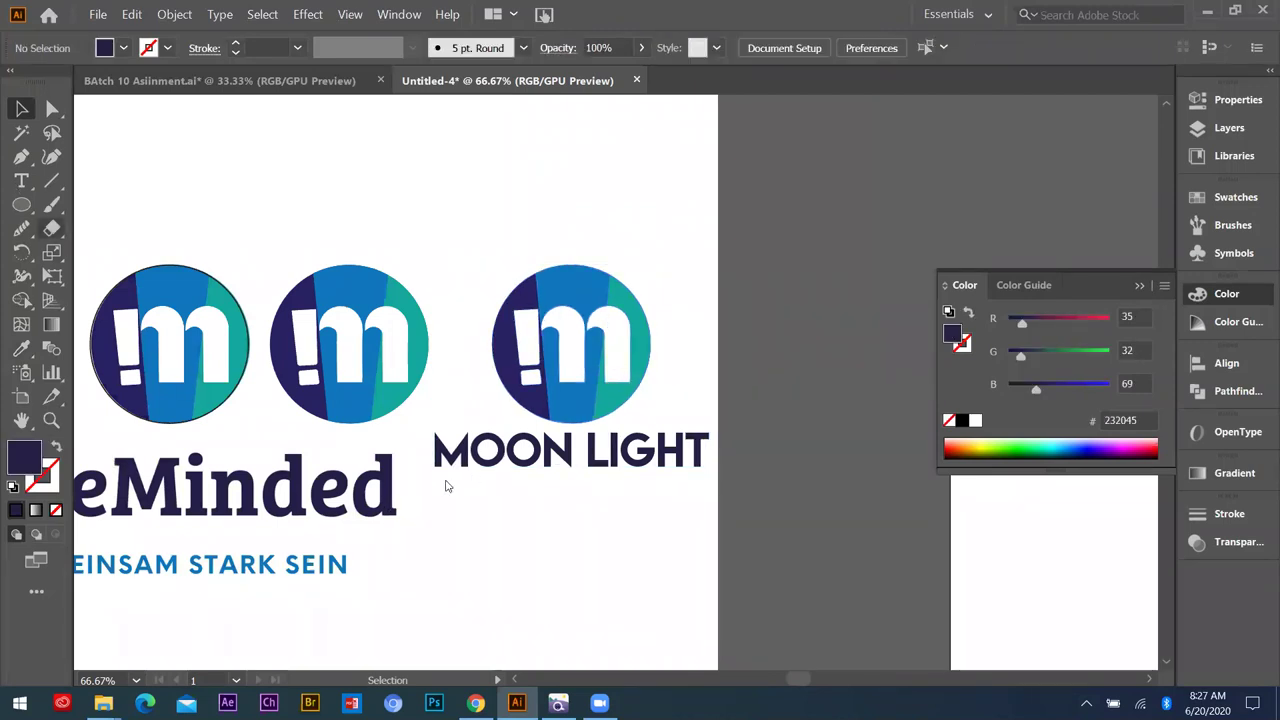
{"action": "key", "text": "t"}
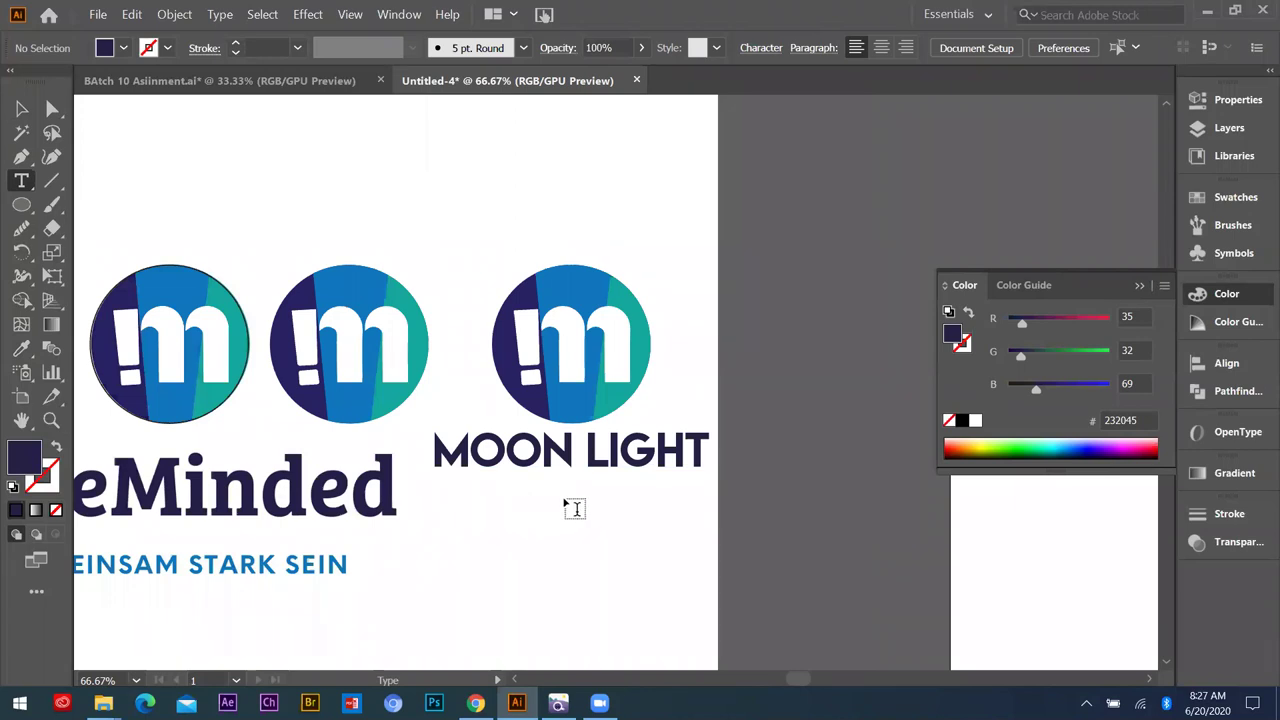
Step: Place a small Lorem ipsum text line below MOON LIGHT, then switch to Chrome
{"action": "left_click", "coordinate": [505, 489]}
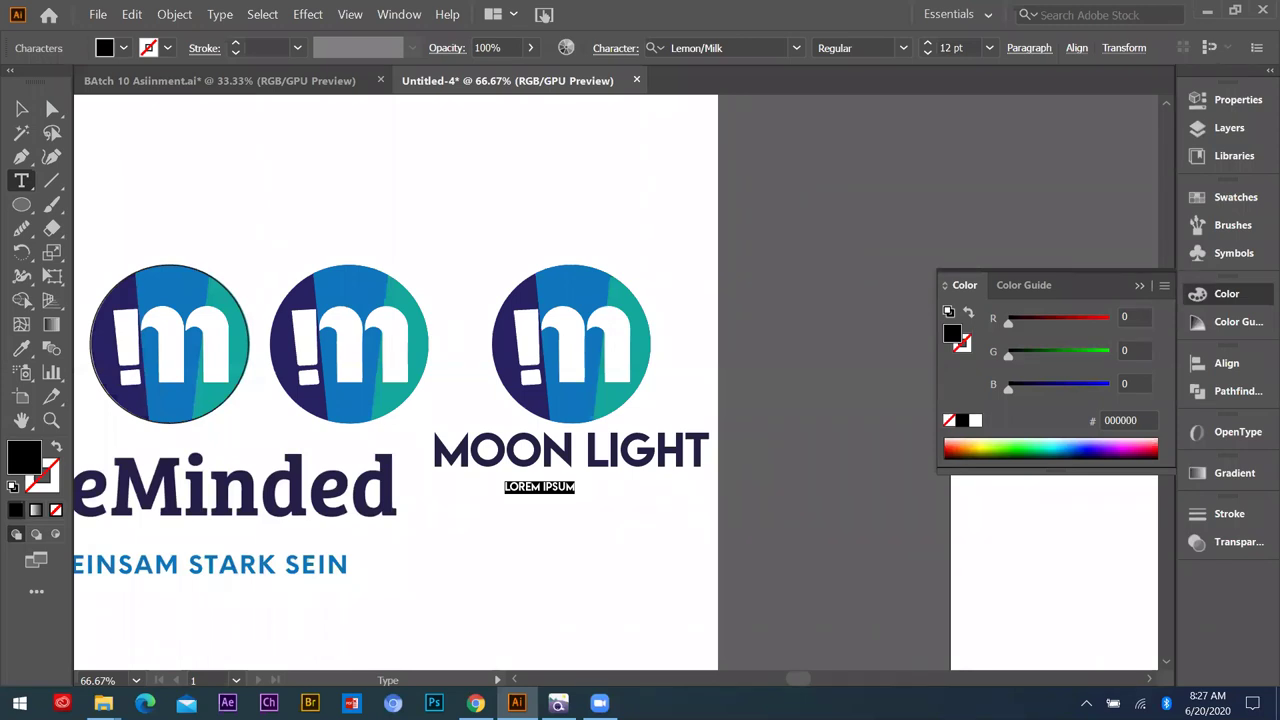
{"action": "key", "text": "alt+Tab"}
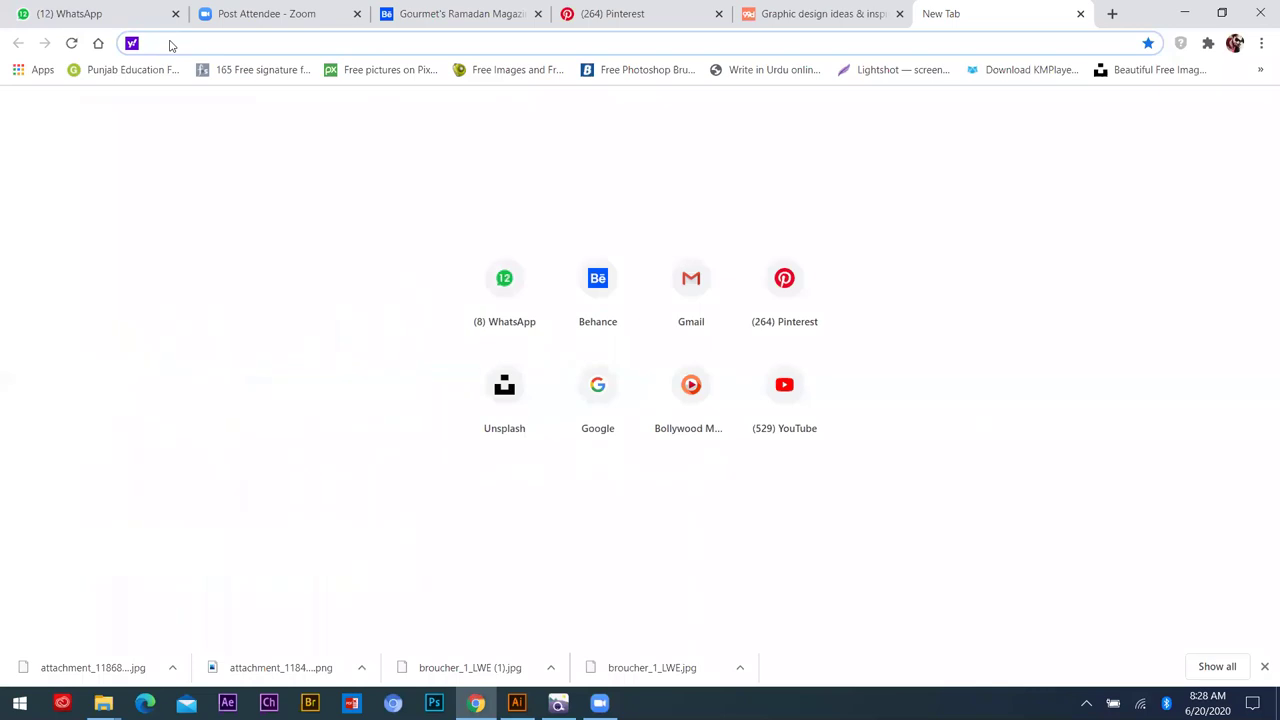
Step: Search Google for 'teg lines clothes'
{"action": "type", "text": "face"}
{"action": "left_click", "coordinate": [600, 386]}
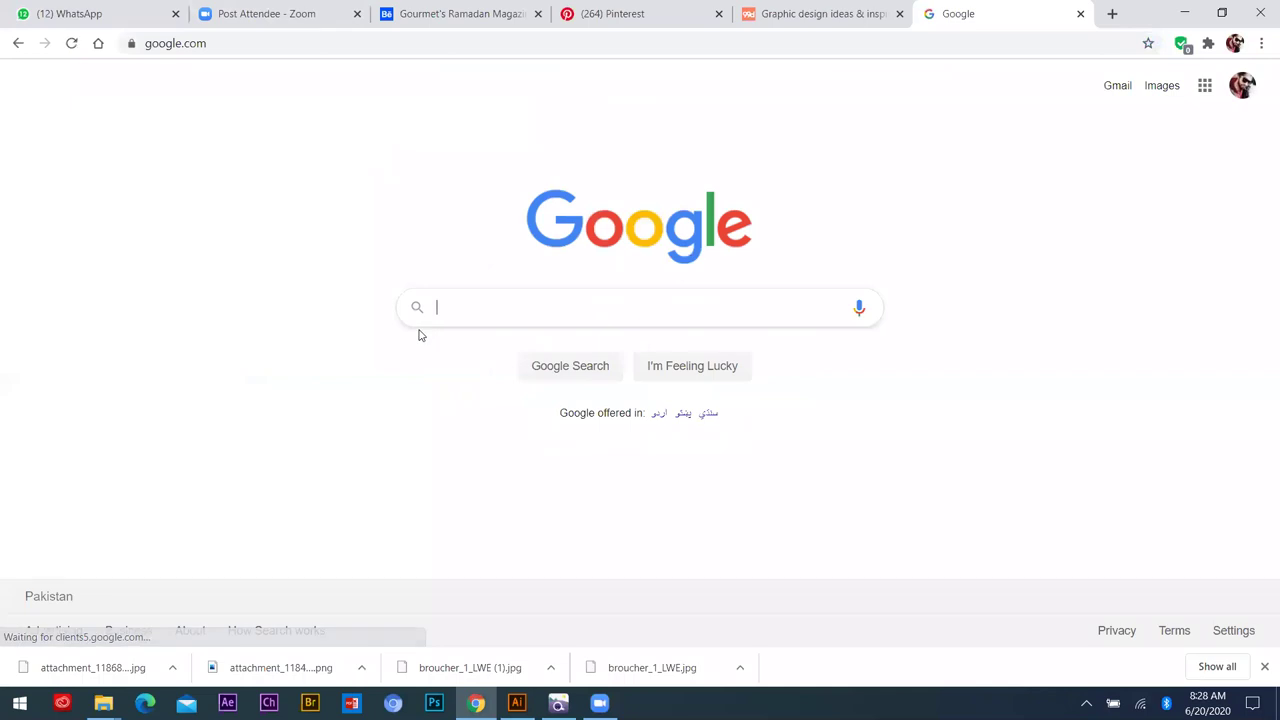
{"action": "type", "text": "teg lines "}
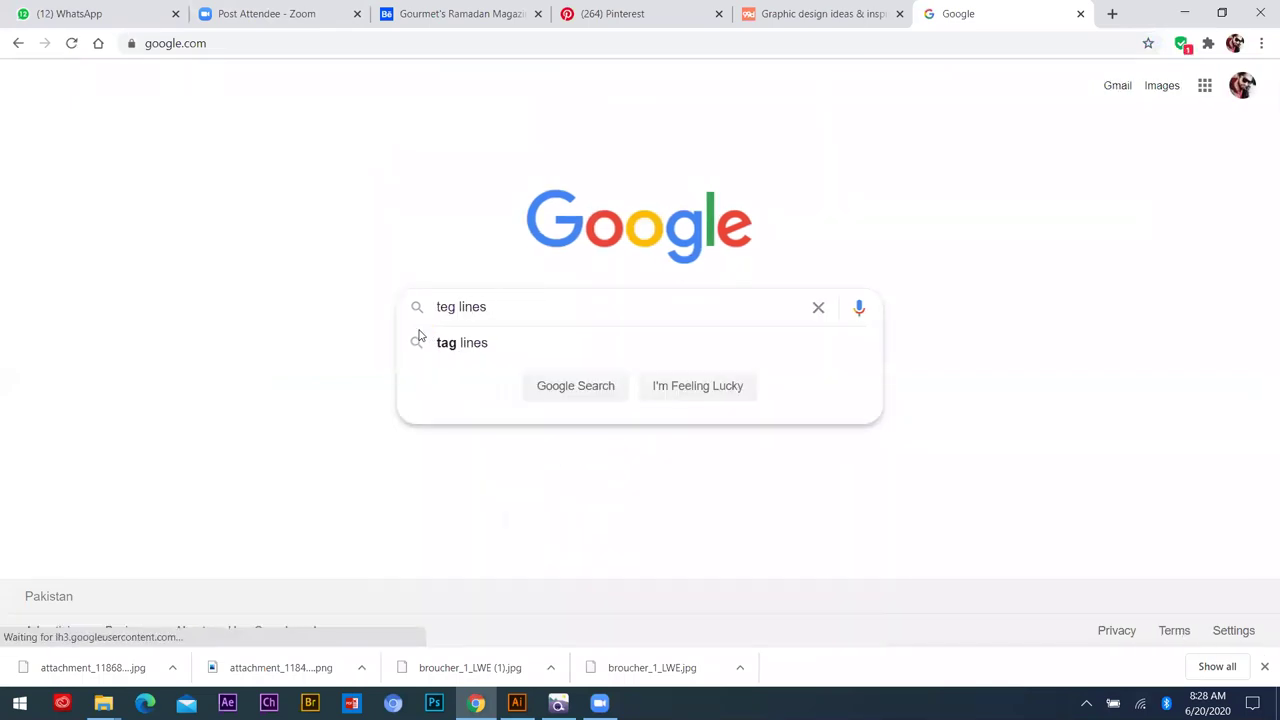
{"action": "type", "text": "clothes"}
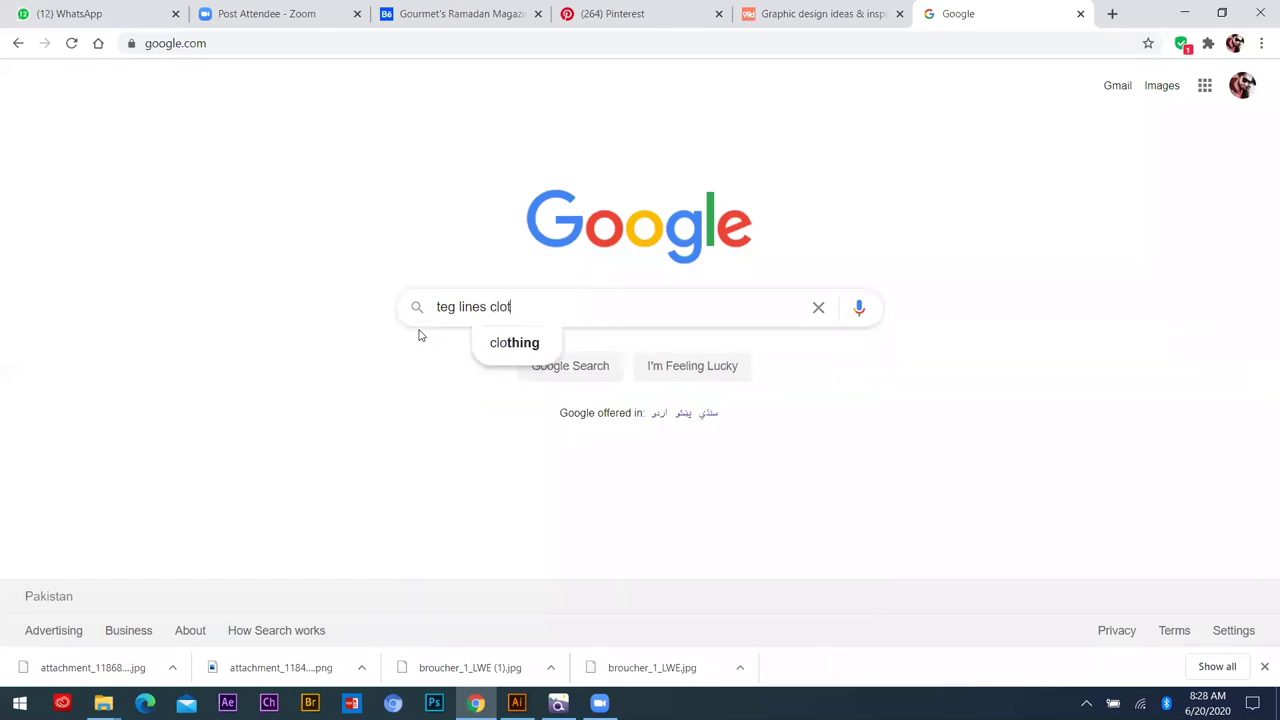
{"action": "key", "text": "Return"}
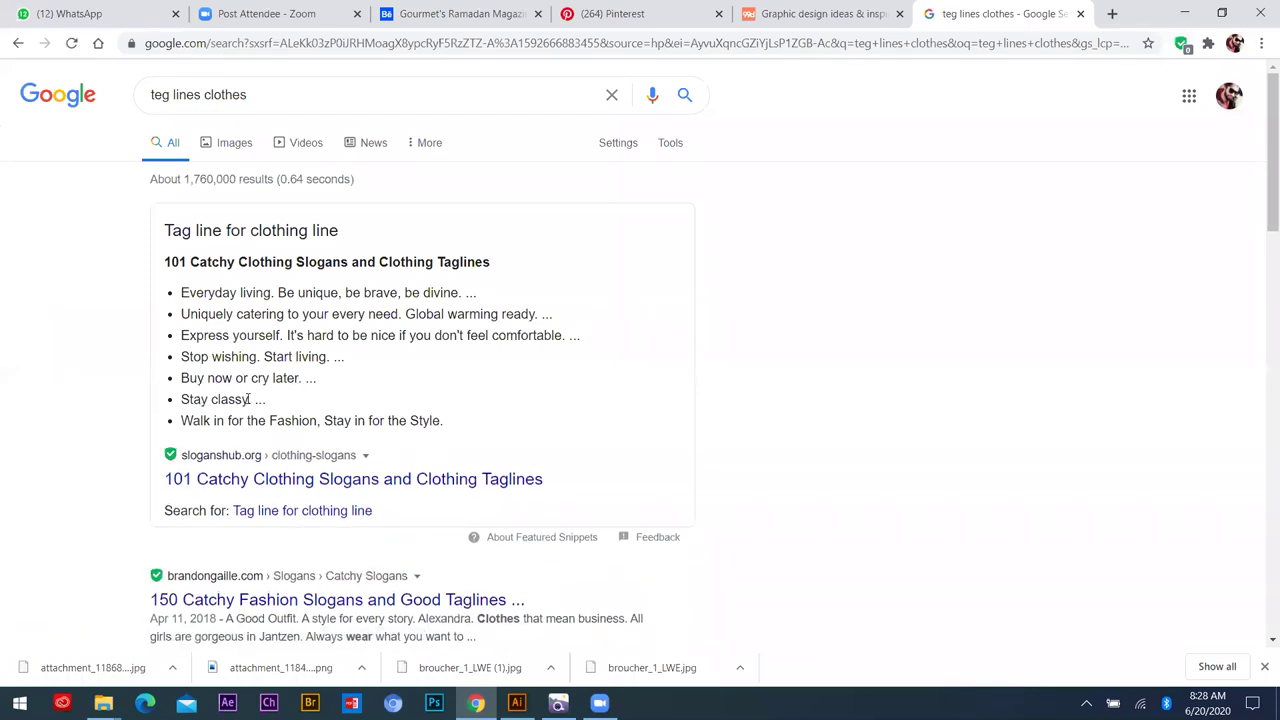
Step: Select the slogan 'Stay in for the Style' in the results and copy it
{"action": "double_click", "coordinate": [208, 400]}
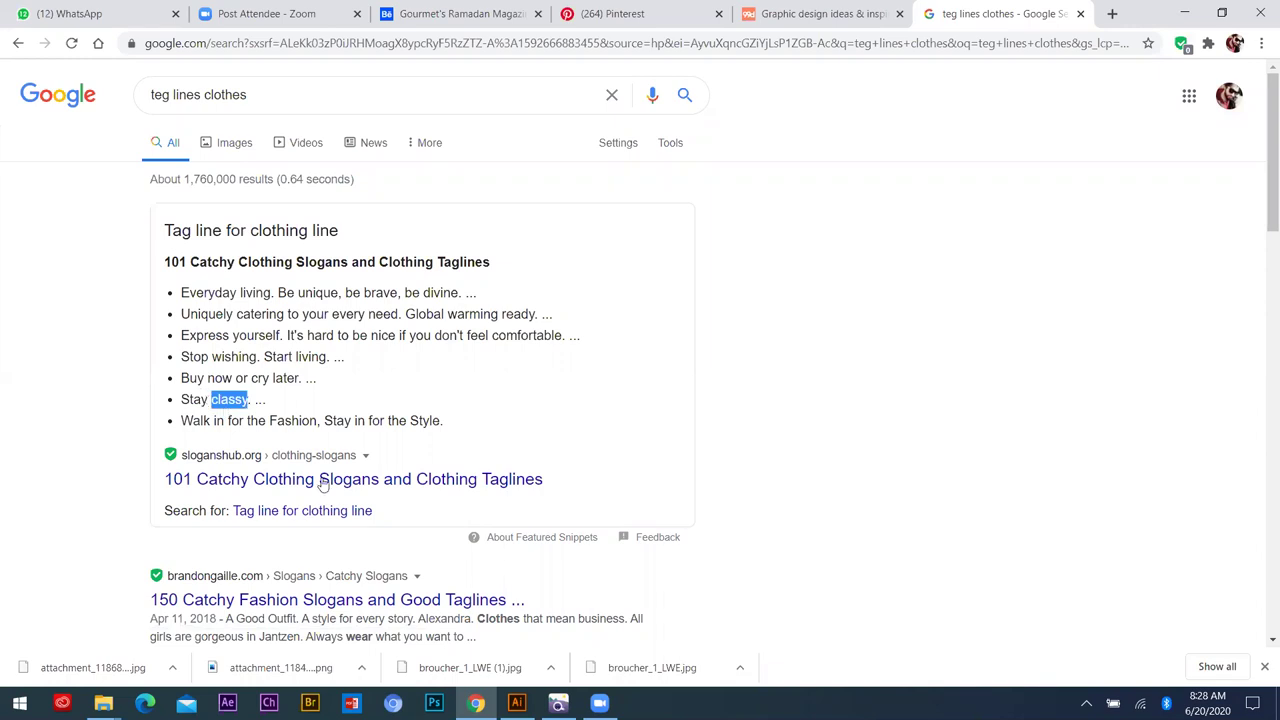
{"action": "left_click", "coordinate": [181, 399], "text": "shift"}
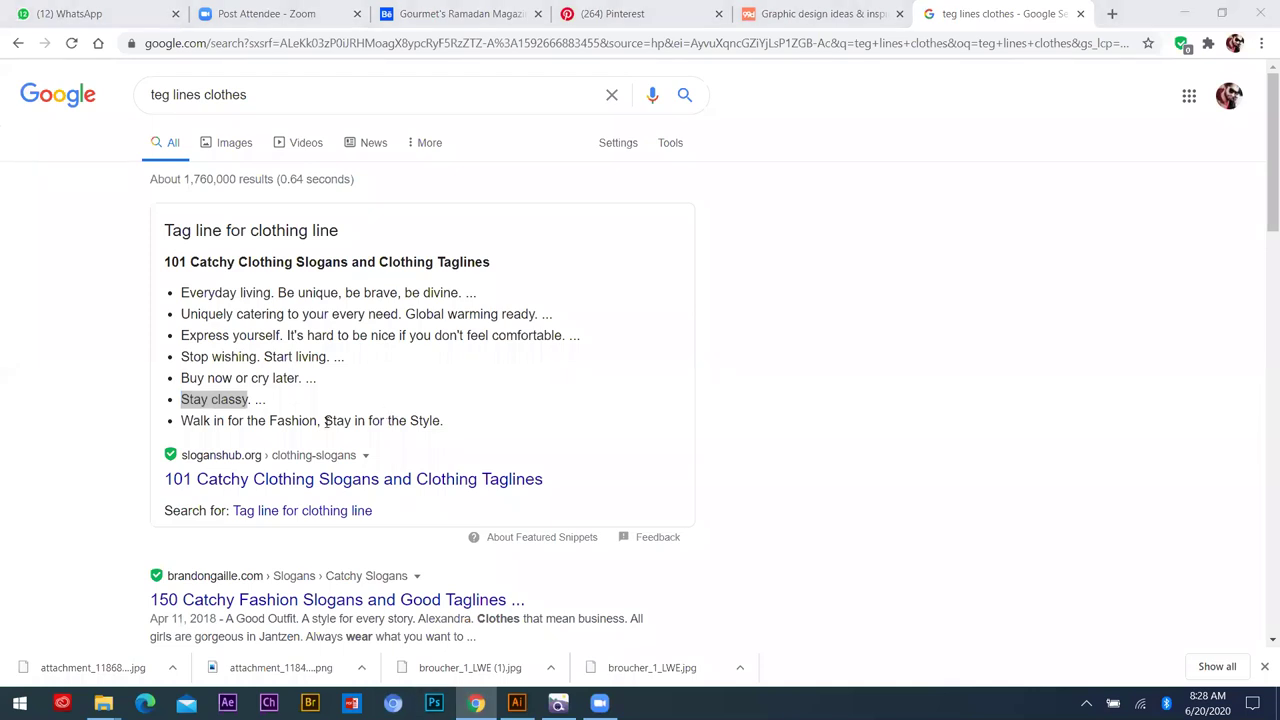
{"action": "left_click_drag", "start_coordinate": [324, 421], "coordinate": [440, 421]}
{"action": "right_click", "coordinate": [385, 428]}
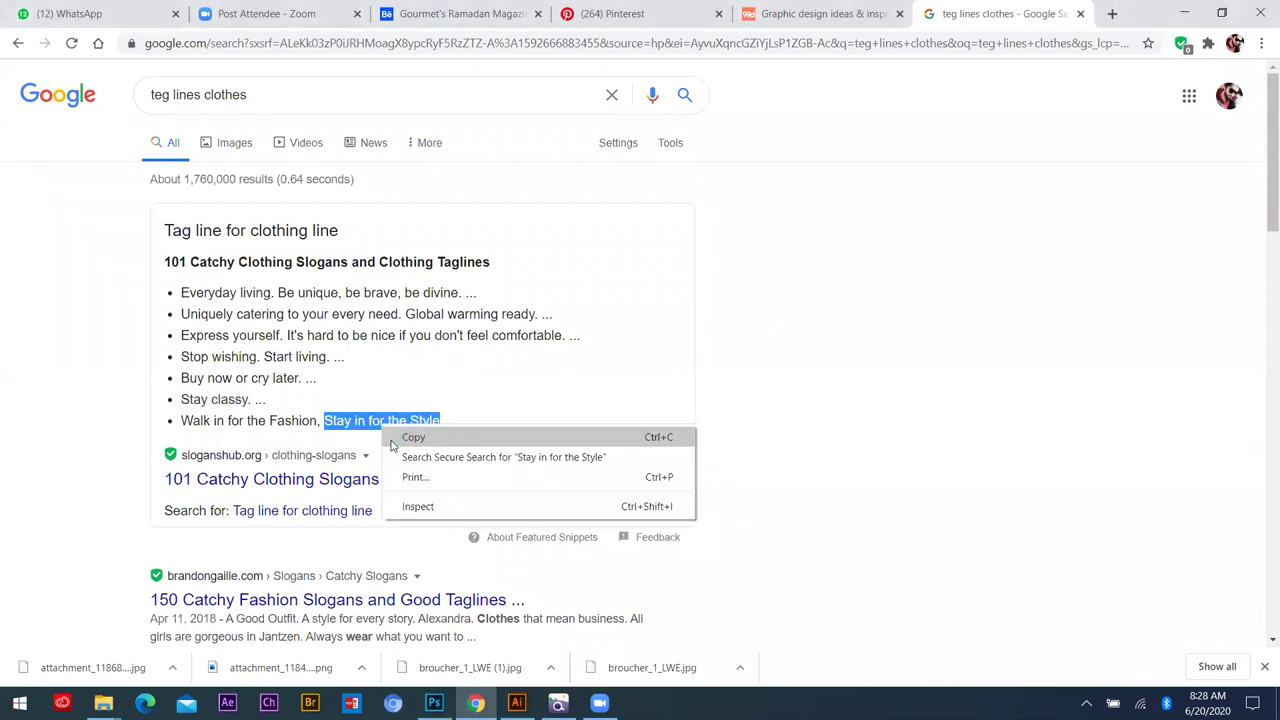
{"action": "left_click", "coordinate": [410, 438]}
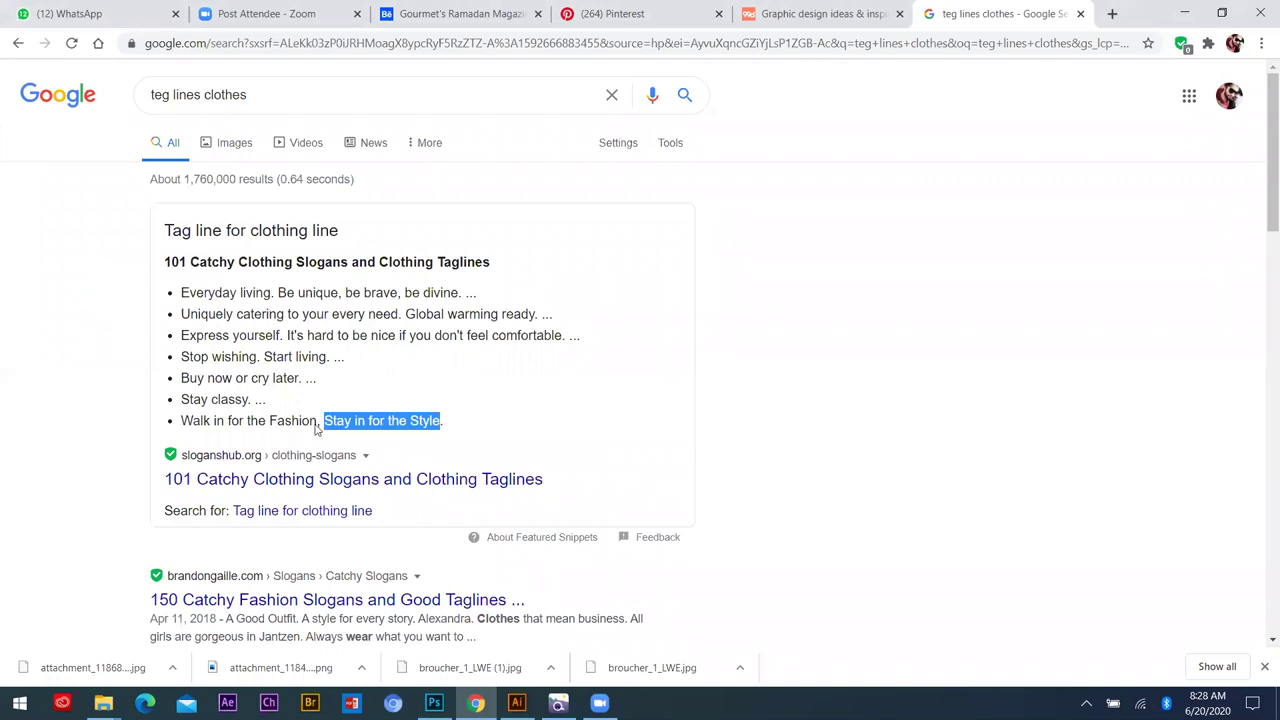
Step: Show Google Images results for 'teg lines clothes' and scroll down through the picture grid
{"action": "left_click", "coordinate": [236, 146]}
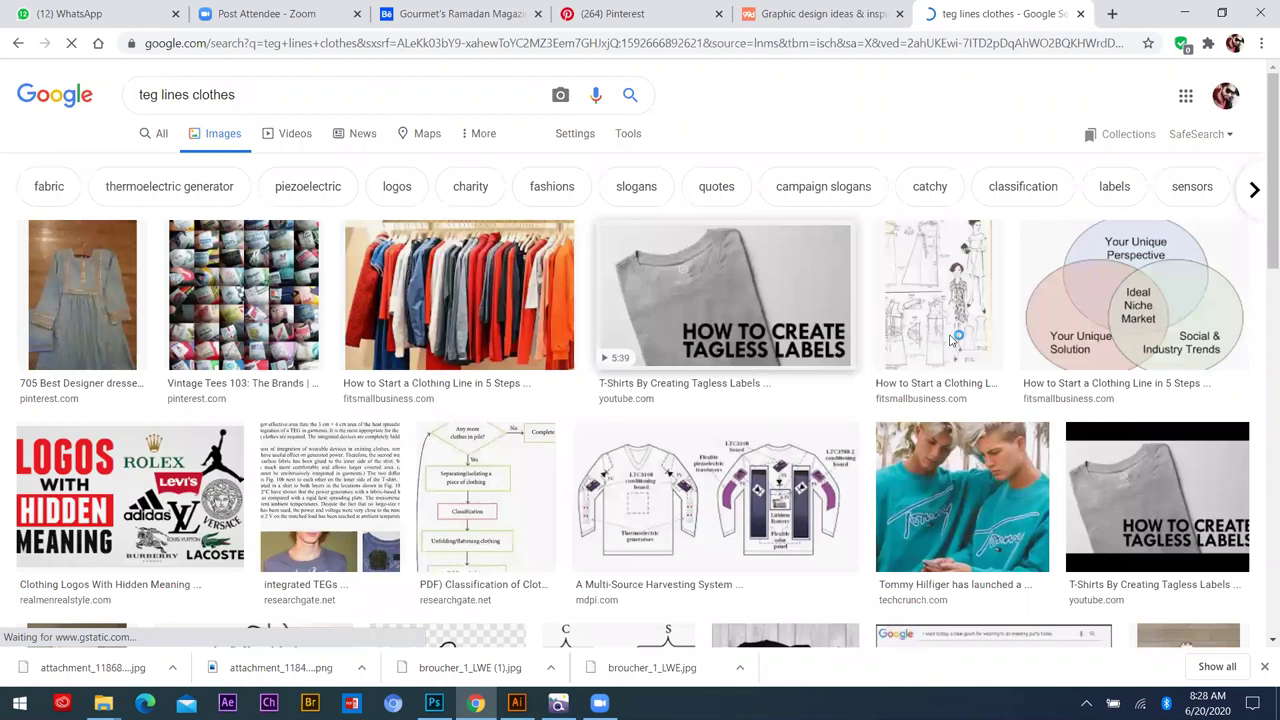
{"action": "scroll", "coordinate": [951, 340], "scroll_direction": "down", "scroll_amount": 3}
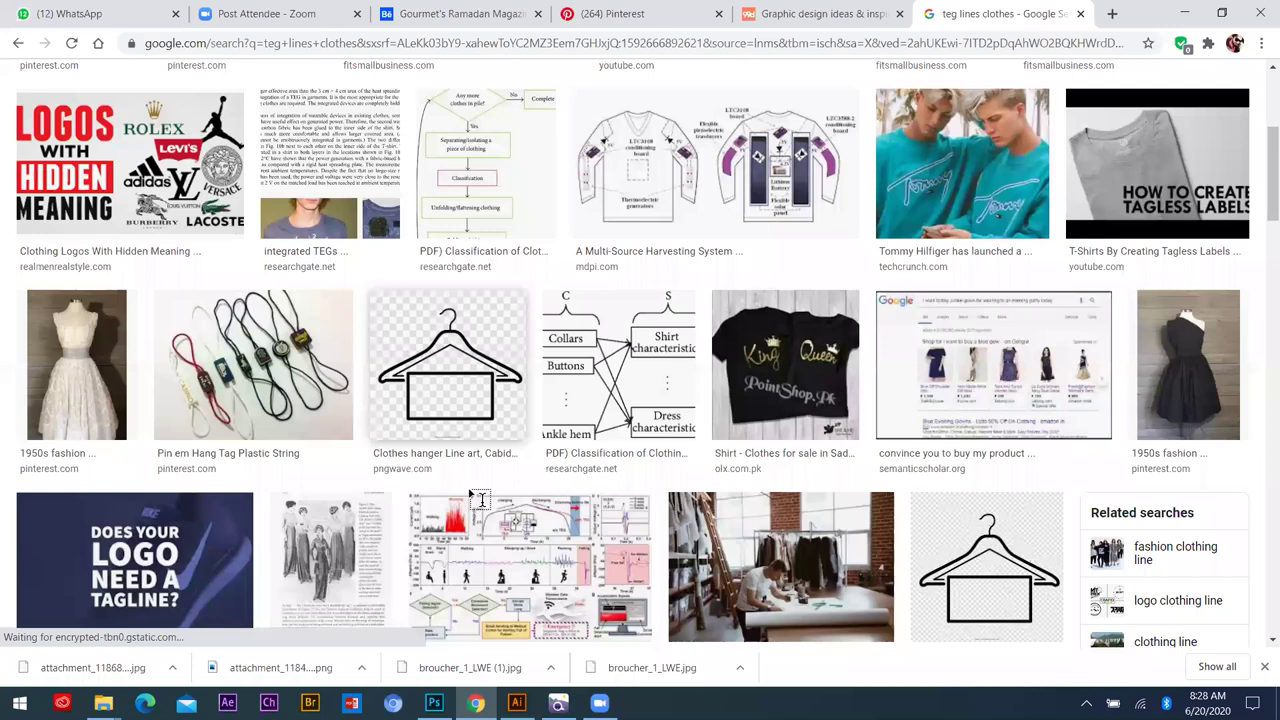
{"action": "scroll", "coordinate": [589, 484], "scroll_direction": "down", "scroll_amount": 10}
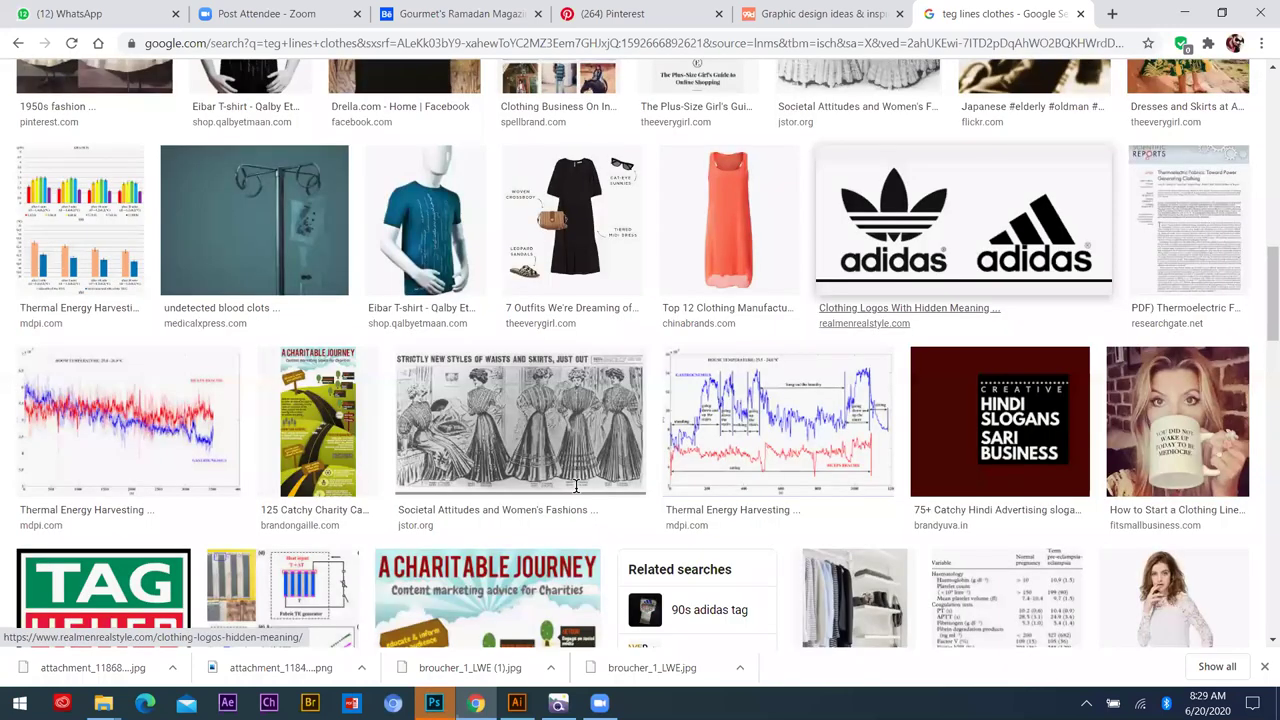
Step: Replace the tagline's middle words so it reads STAY CLASSY,STAY in Illustrator
{"action": "key", "text": "alt+Tab"}
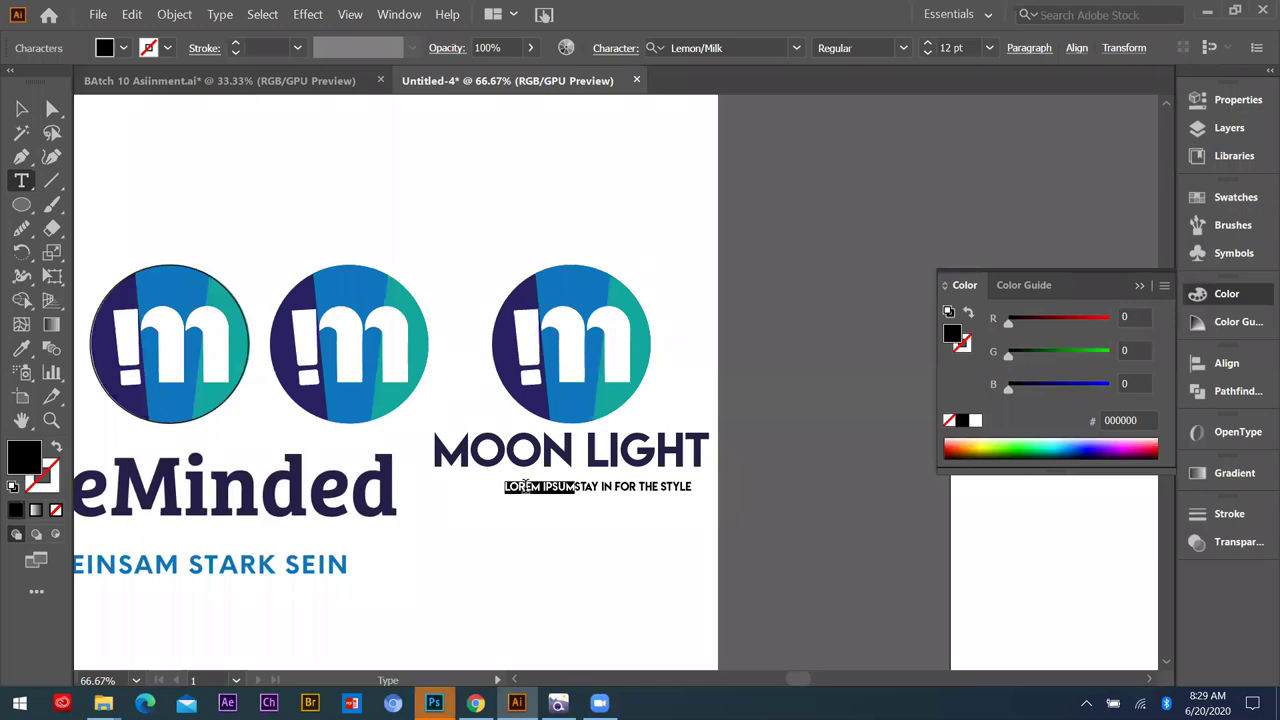
{"action": "key", "text": "BackSpace"}
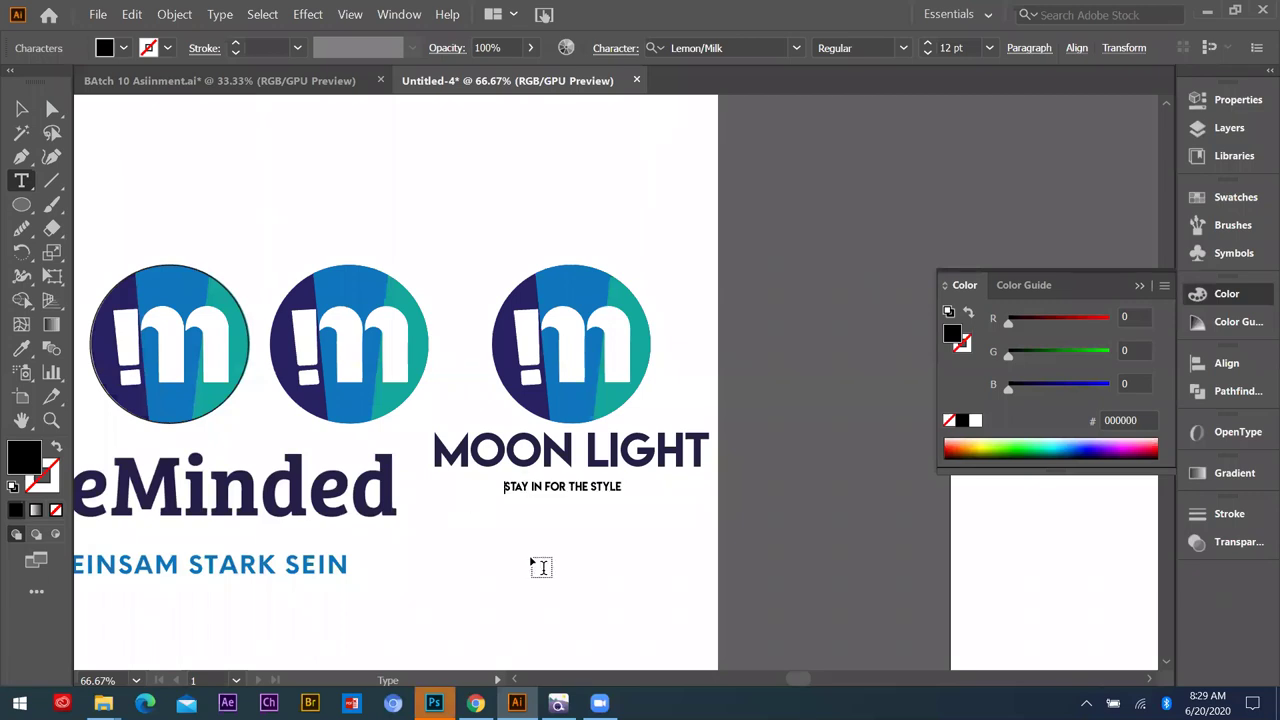
{"action": "type", "text": "CLASSY"}
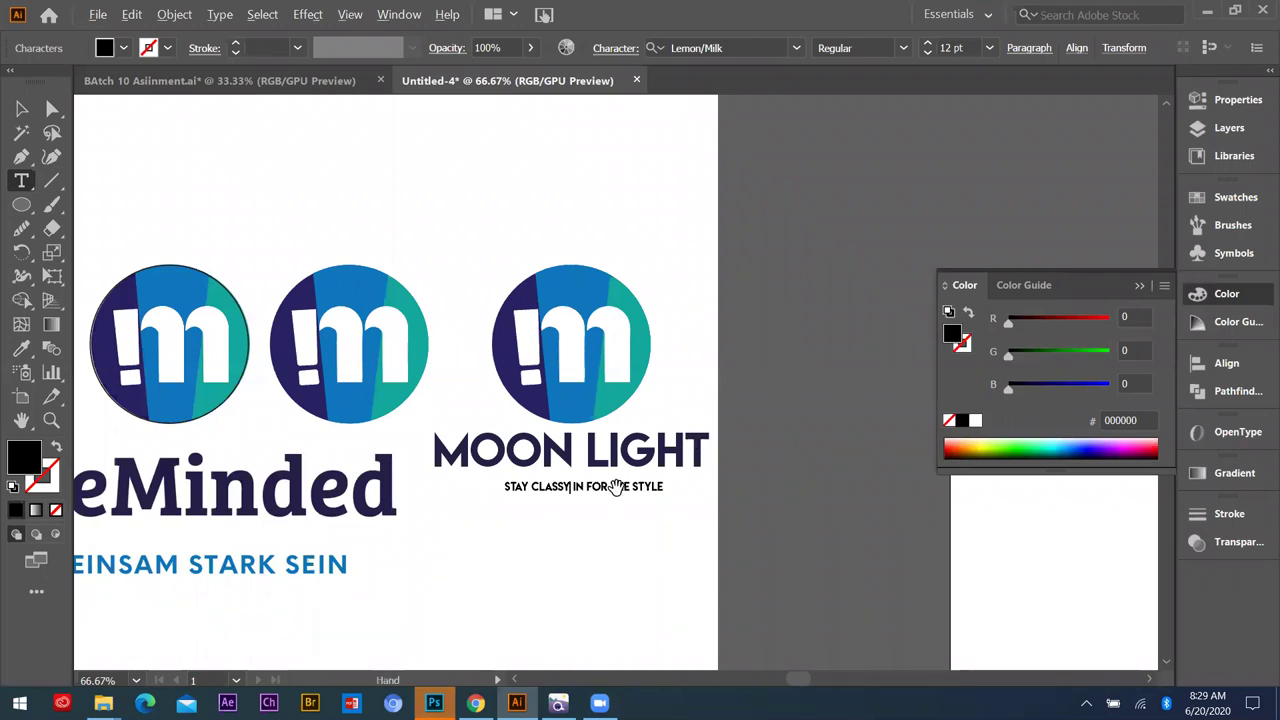
{"action": "key", "text": "ctrl+plus"}
{"action": "key", "text": "ctrl+plus"}
{"action": "key", "text": "ctrl+plus"}
{"action": "key", "text": "ctrl+plus"}
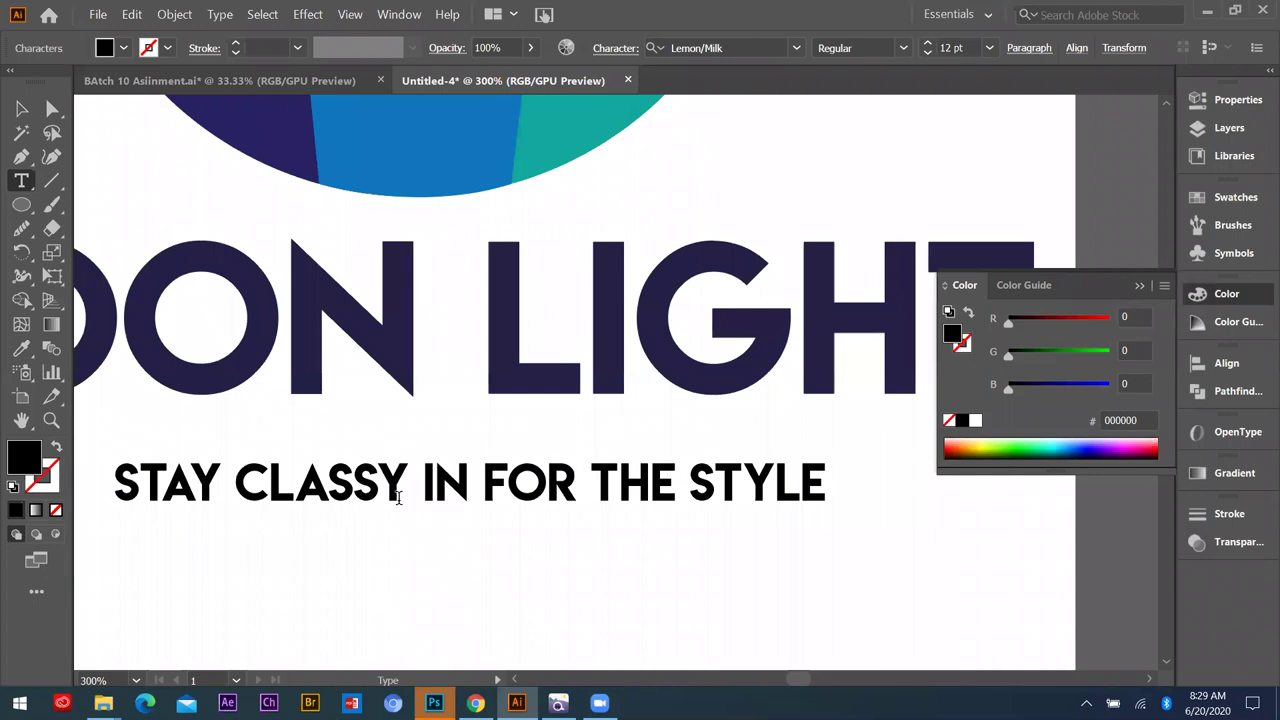
{"action": "key", "text": "ctrl+shift+Right"}
{"action": "key", "text": "ctrl+shift+Right"}
{"action": "key", "text": "ctrl+shift+Right"}
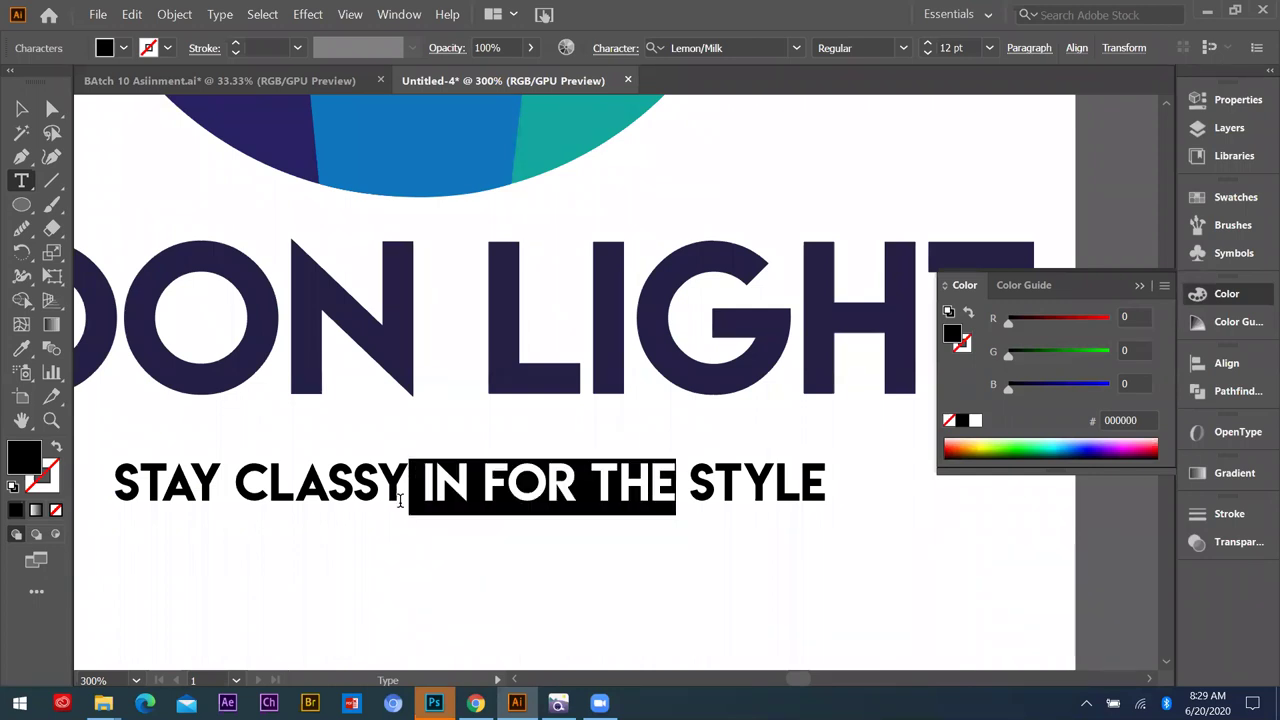
{"action": "type", "text": ","}
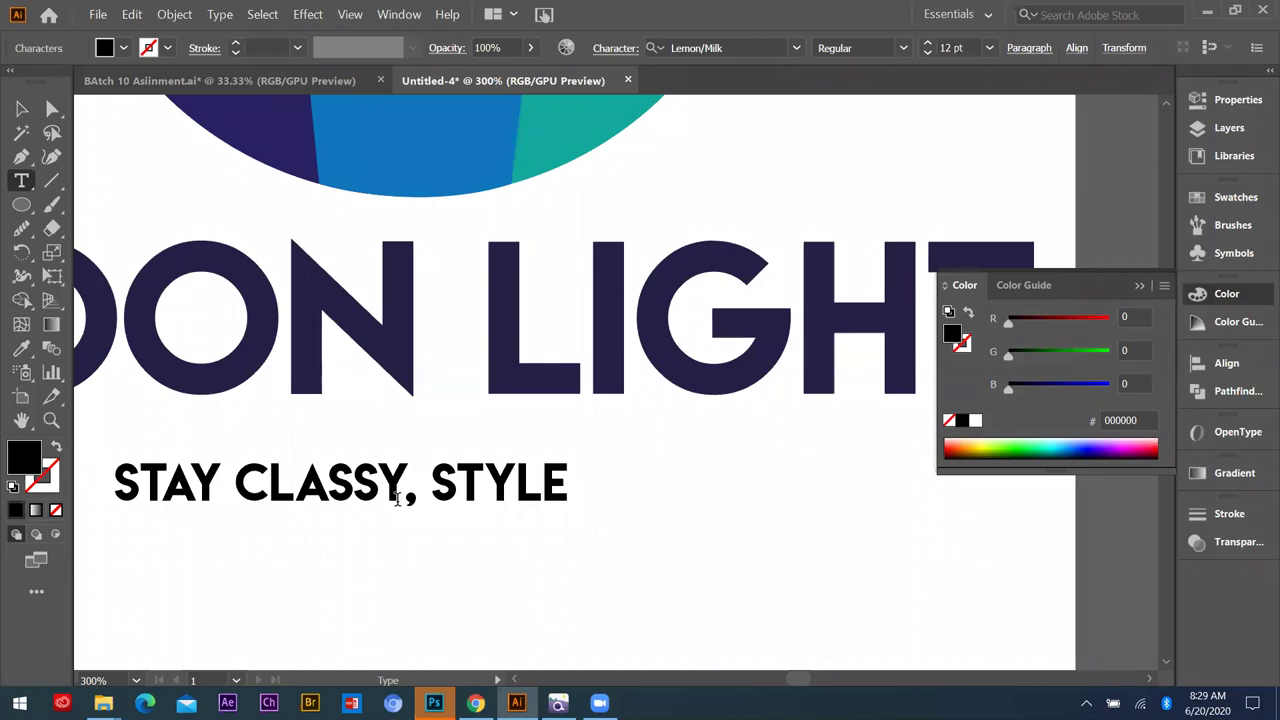
{"action": "type", "text": "STAY"}
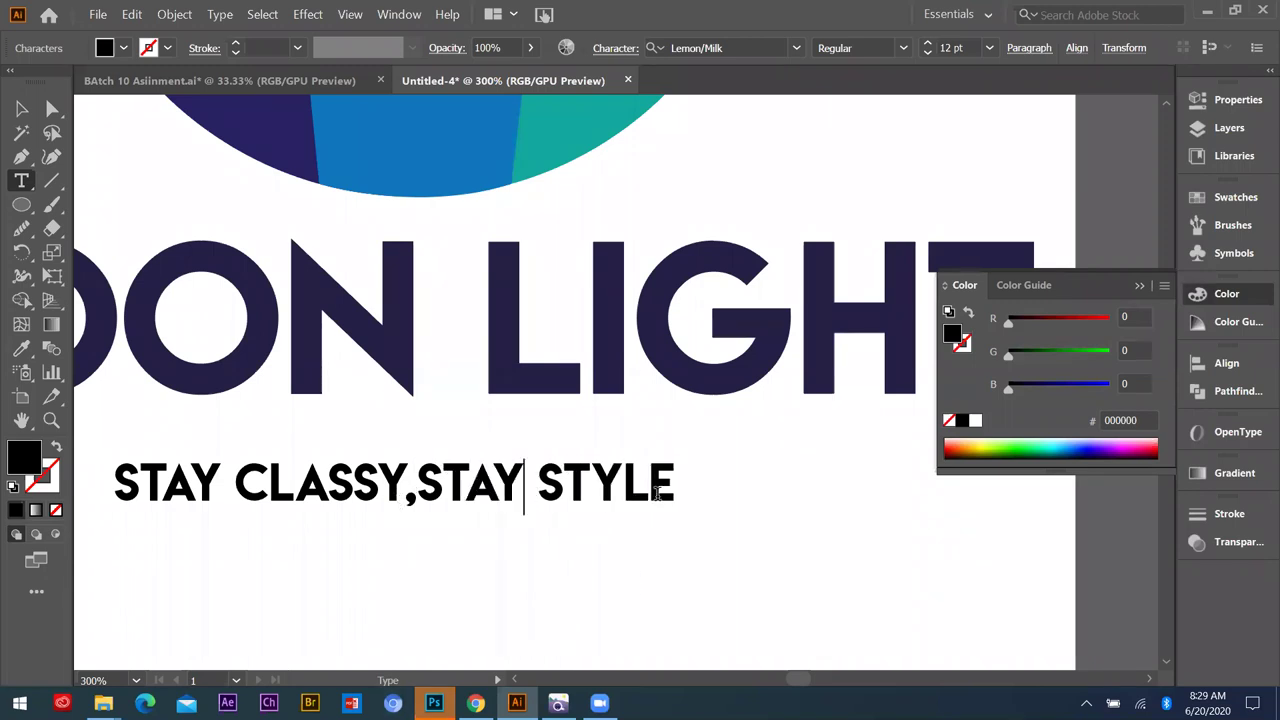
Step: Change STYLE to STYLISH and put spaces around the comma, then exit text editing
{"action": "left_click", "coordinate": [651, 486]}
{"action": "left_click_drag", "start_coordinate": [651, 486], "coordinate": [770, 588]}
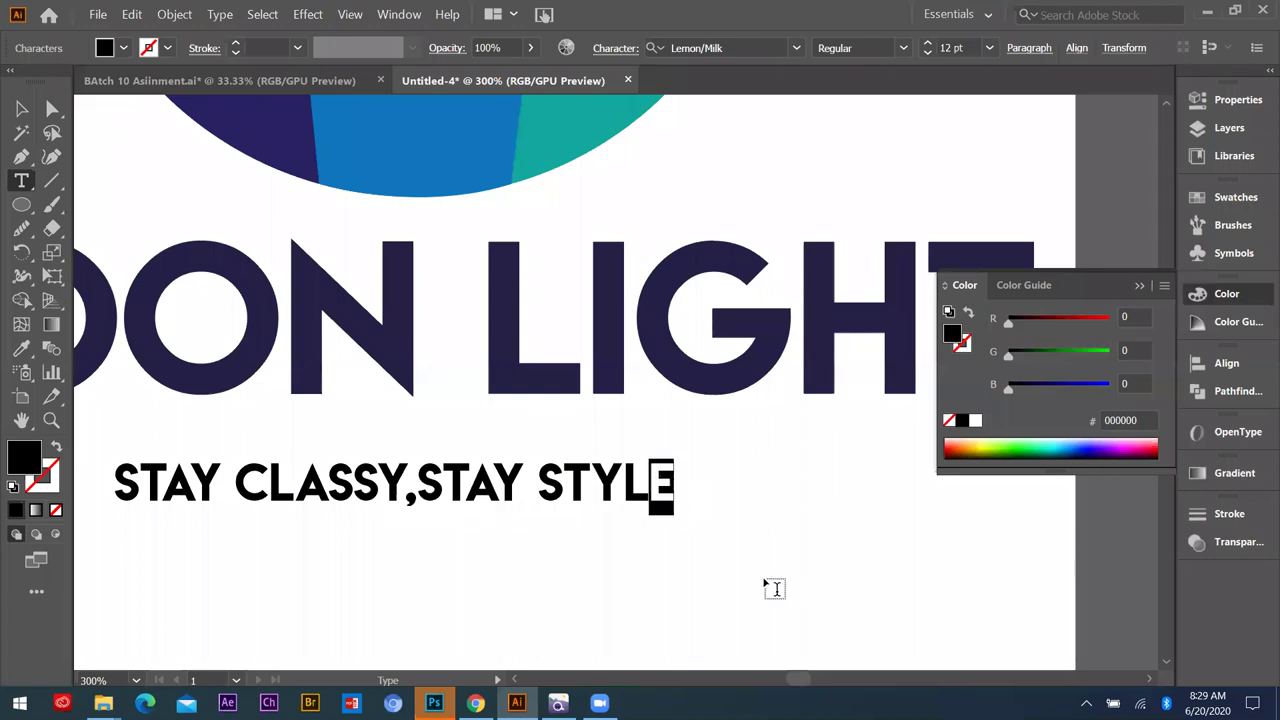
{"action": "type", "text": "ISH"}
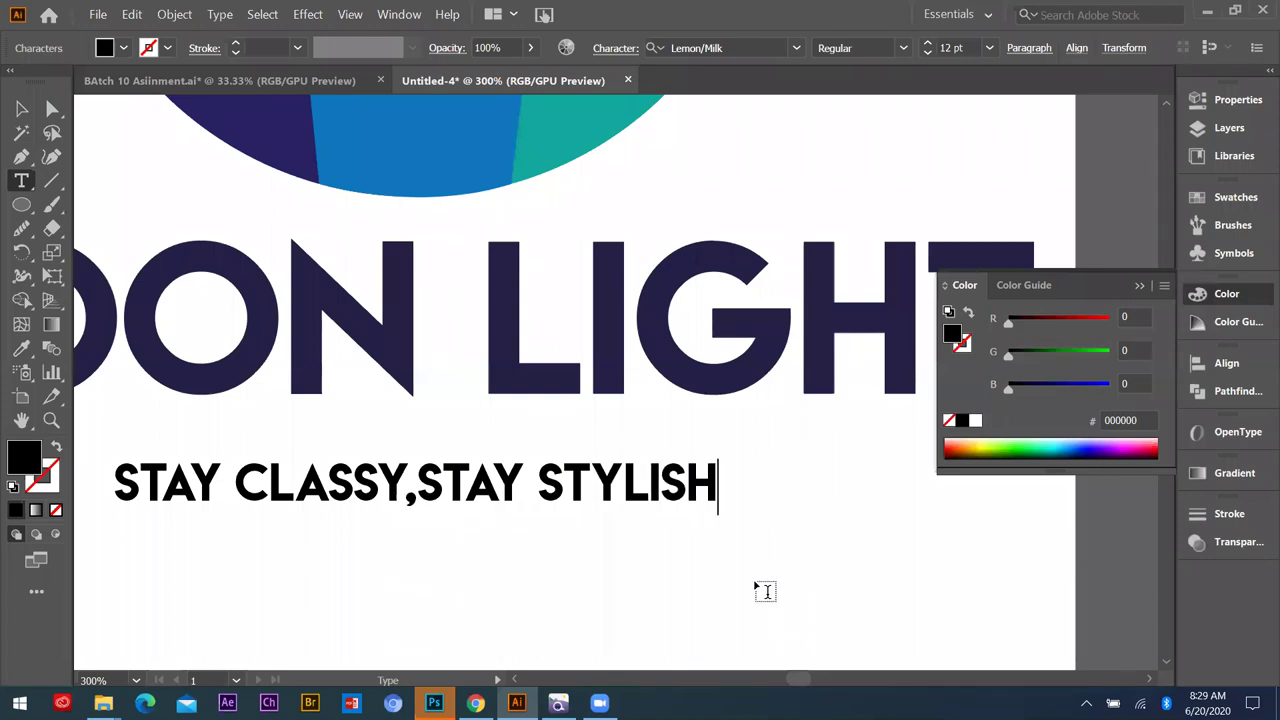
{"action": "left_click", "coordinate": [419, 490]}
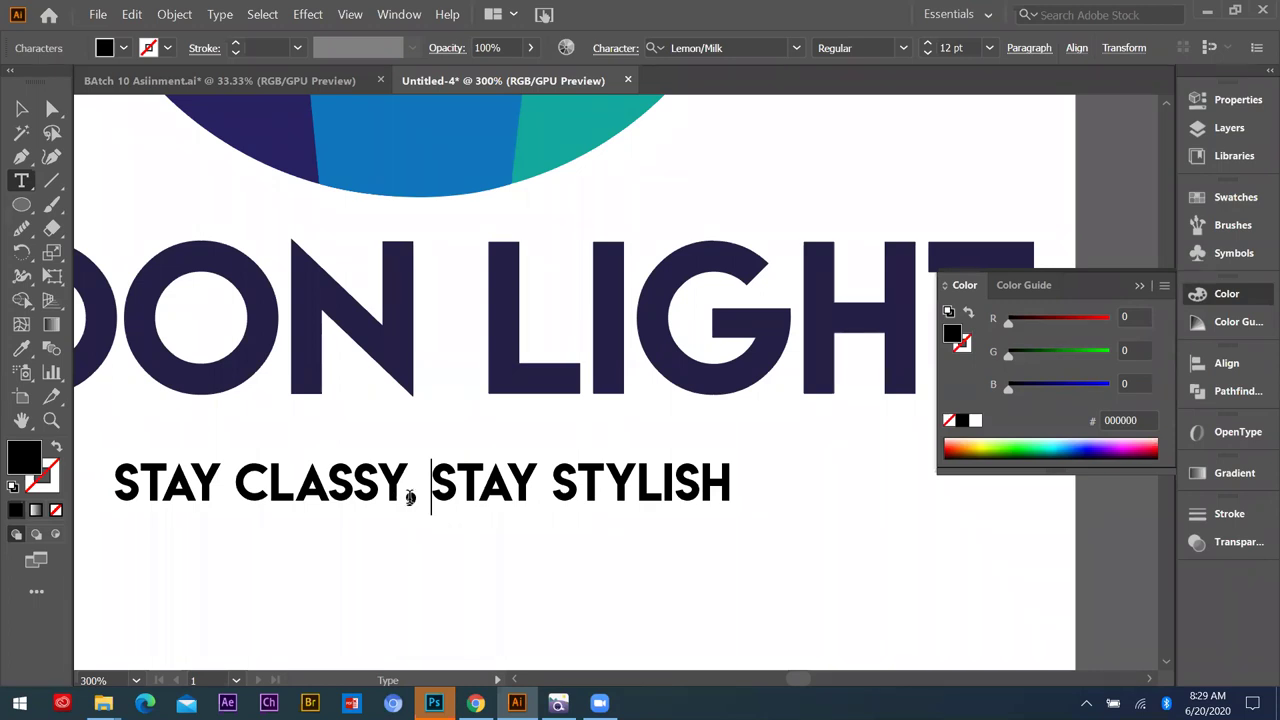
{"action": "key", "text": "Left"}
{"action": "key", "text": "Left"}
{"action": "key", "text": "shift+Right"}
{"action": "left_click", "coordinate": [989, 48]}
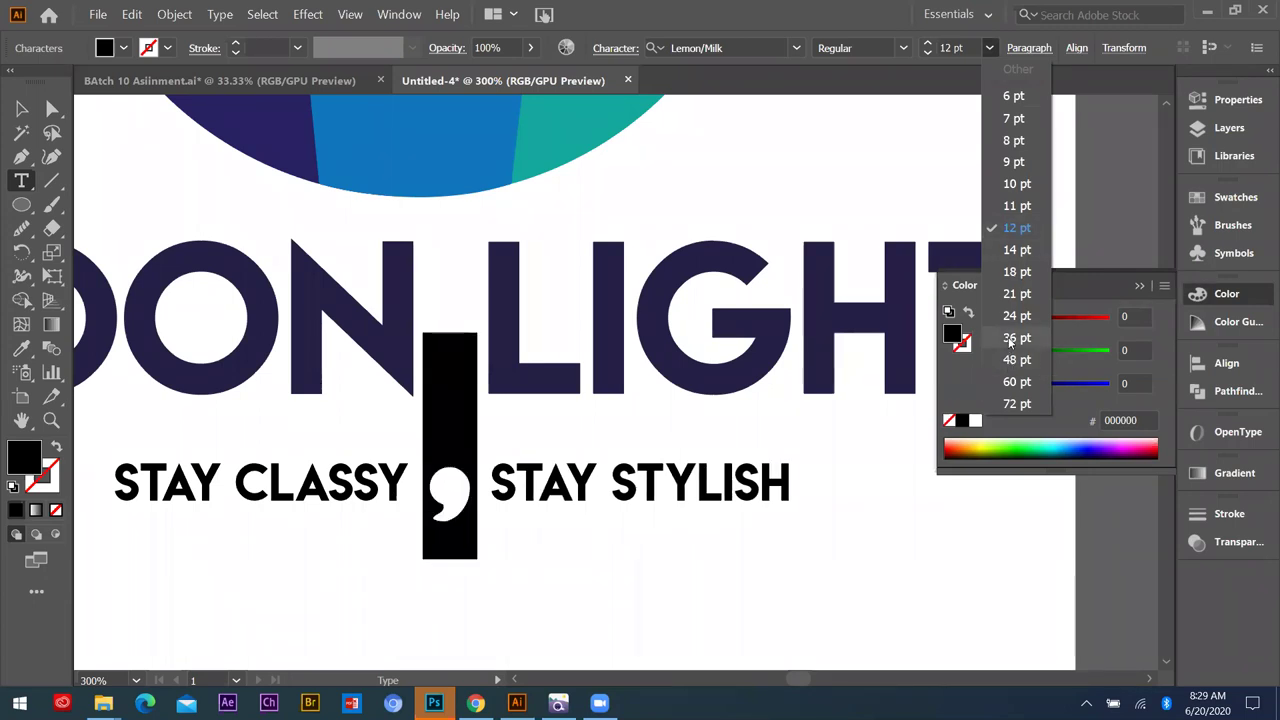
{"action": "key", "text": "Escape"}
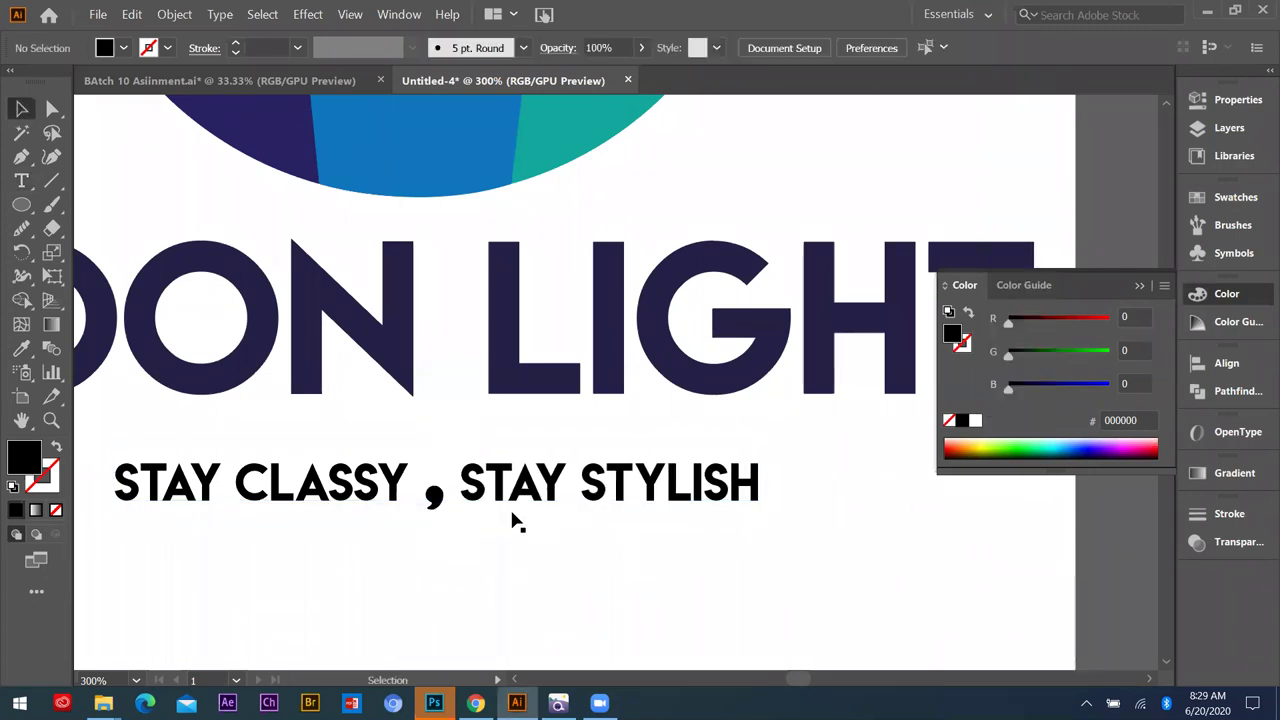
{"action": "key", "text": "ctrl+minus"}
{"action": "key", "text": "ctrl+minus"}
{"action": "key", "text": "ctrl+minus"}
Step: Color the tagline blue #1175BF, sampled from GEMEINSAM STARK SEIN
{"action": "left_click", "coordinate": [534, 516]}
{"action": "key", "text": "i"}
{"action": "left_click", "coordinate": [195, 632]}
{"action": "left_click", "coordinate": [21, 110]}
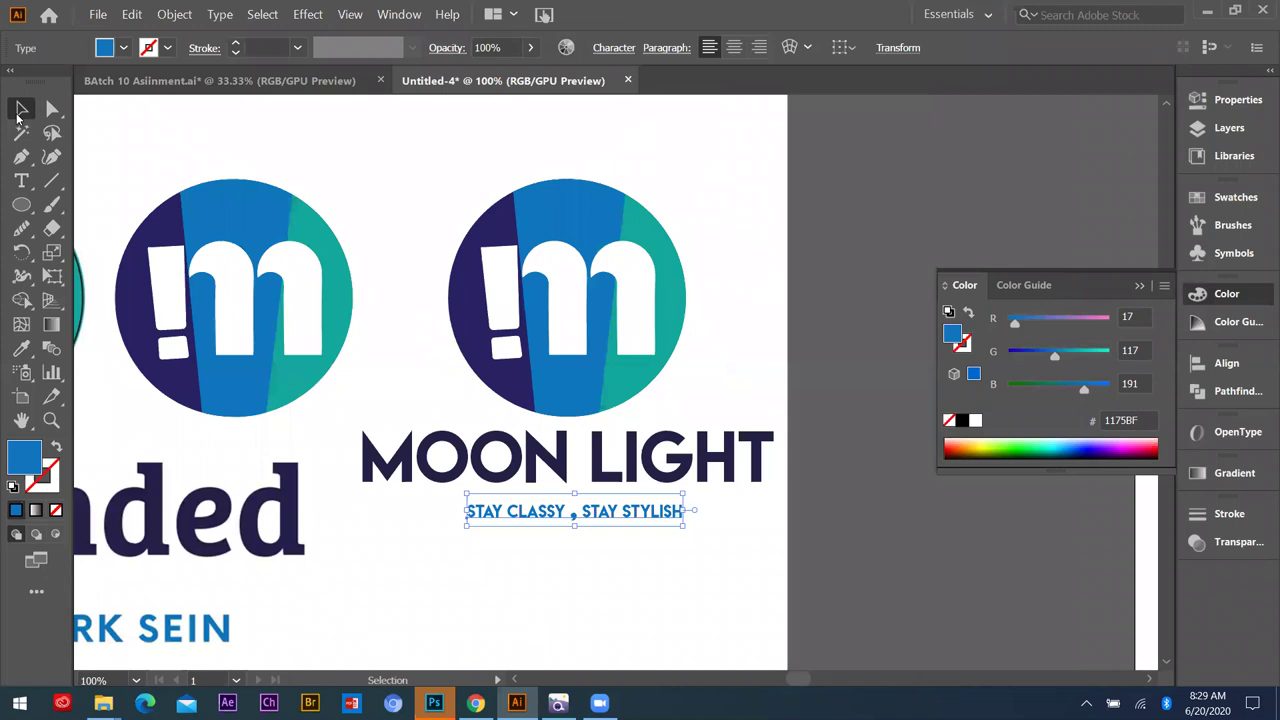
Step: Enlarge the tagline's font size and move it up under MOON LIGHT
{"action": "double_click", "coordinate": [452, 514]}
{"action": "key", "text": "ctrl+a"}
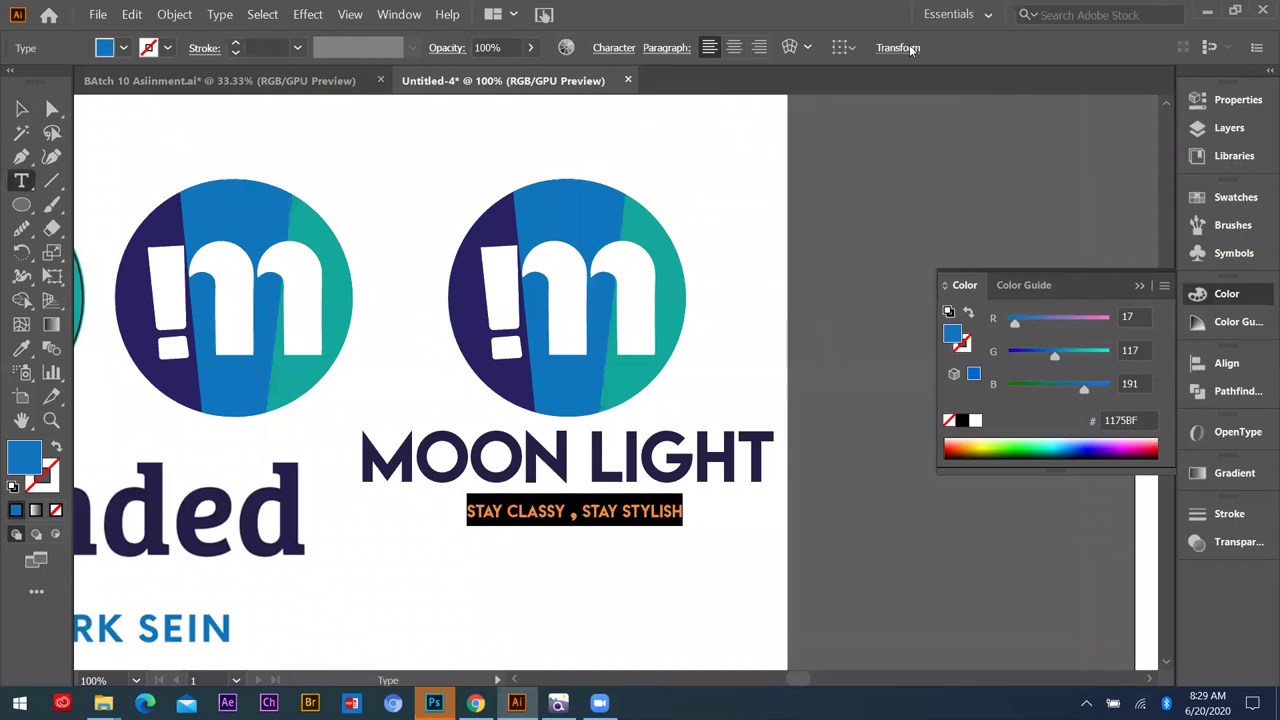
{"action": "left_click", "coordinate": [989, 48]}
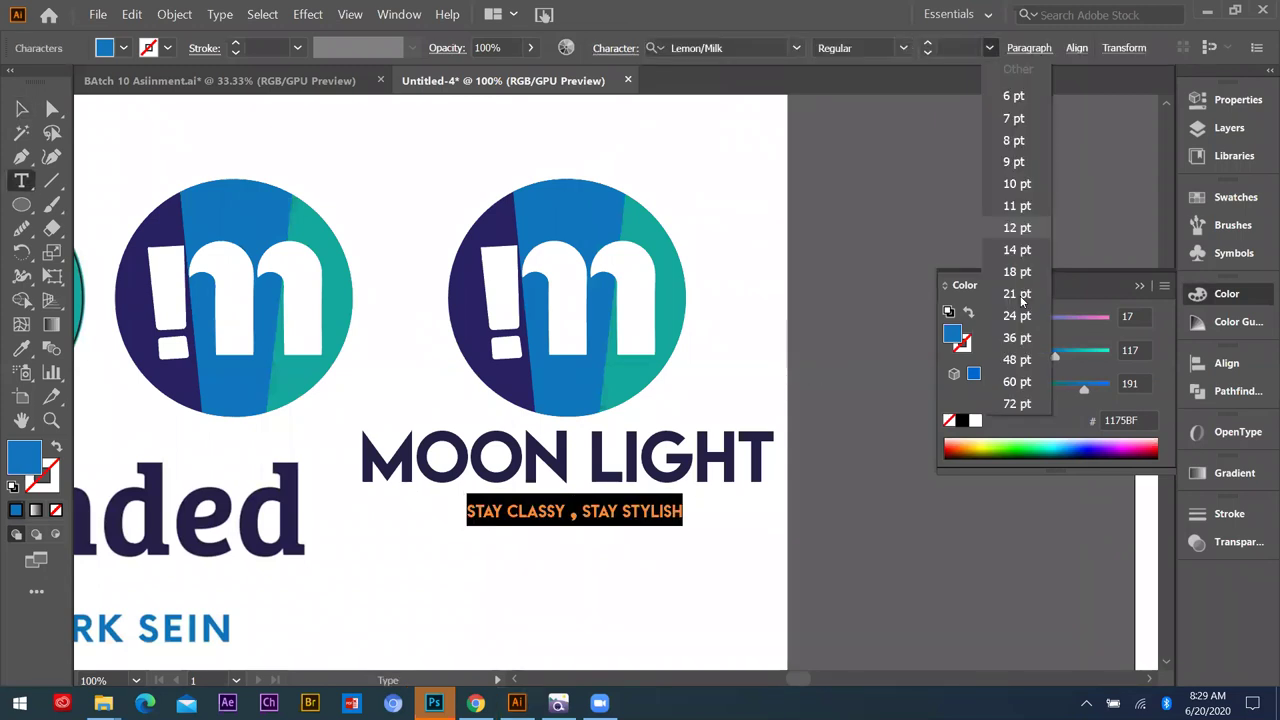
{"action": "left_click", "coordinate": [1017, 294]}
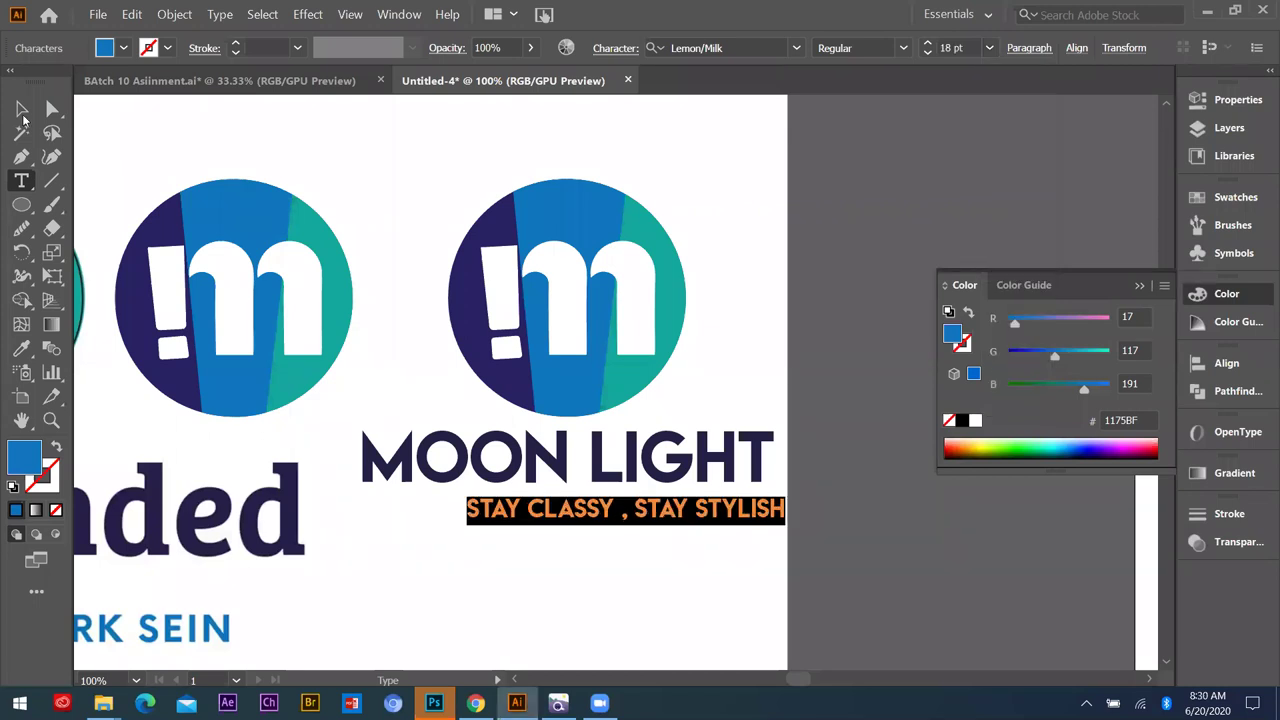
{"action": "key", "text": "Escape"}
{"action": "left_click_drag", "start_coordinate": [645, 515], "coordinate": [578, 505]}
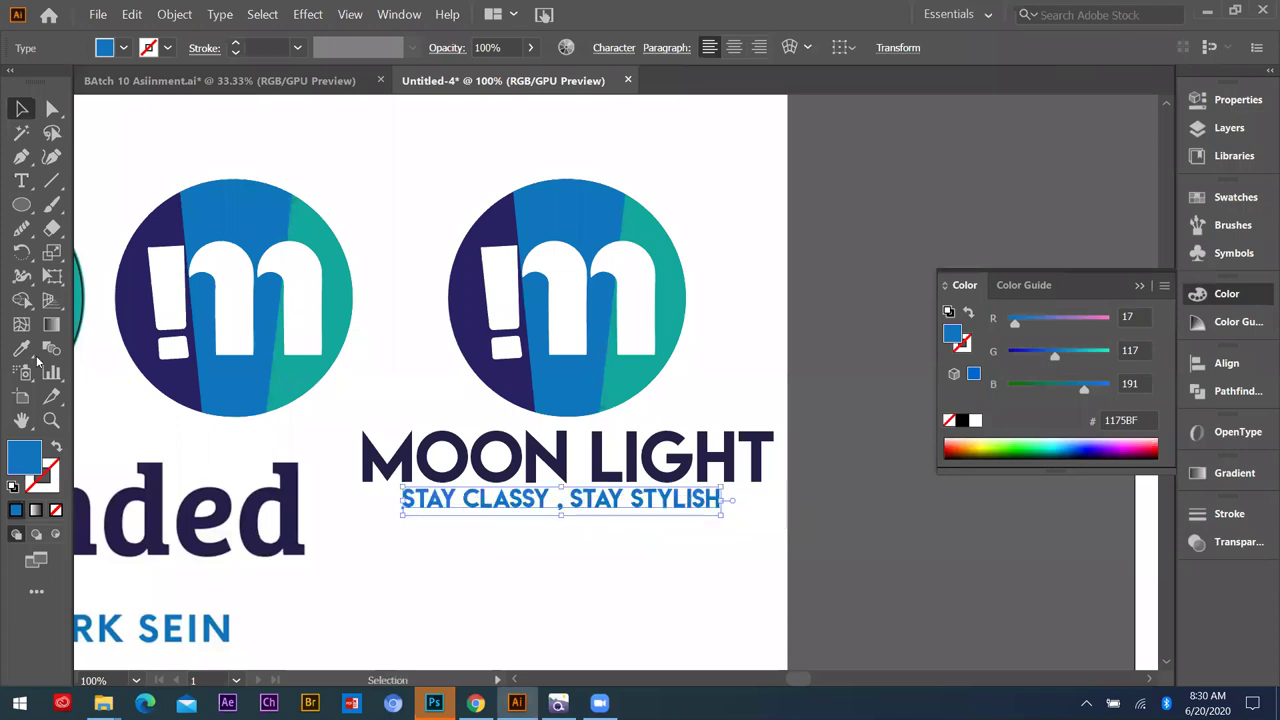
Step: Widen the tagline's letter spacing two steps and reposition it beneath MOON LIGHT
{"action": "key", "text": "t"}
{"action": "left_click", "coordinate": [408, 502]}
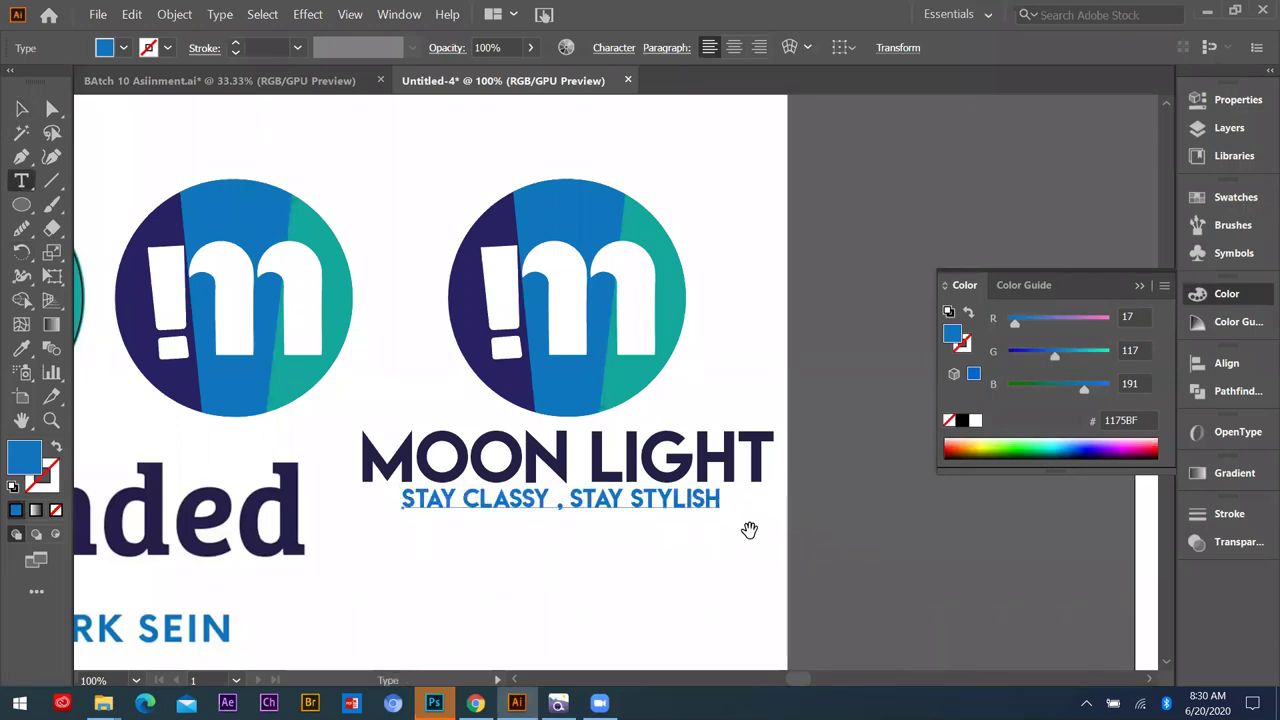
{"action": "key", "text": "ctrl+a"}
{"action": "key", "text": "alt+Right"}
{"action": "key", "text": "alt+Right"}
{"action": "key", "text": "alt+Right"}
{"action": "key", "text": "alt+Right"}
{"action": "key", "text": "alt+Right"}
{"action": "key", "text": "alt+Right"}
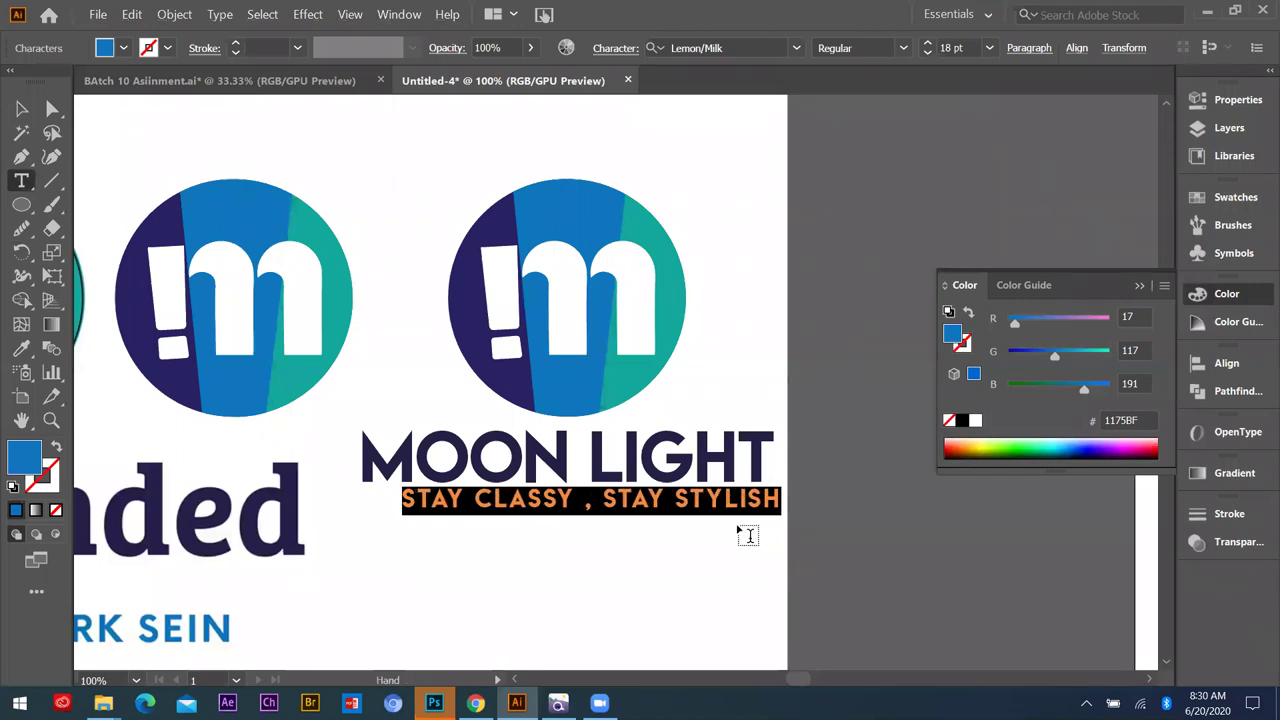
{"action": "key", "text": "alt+Right"}
{"action": "left_click_drag", "start_coordinate": [590, 500], "coordinate": [590, 512]}
{"action": "left_click", "coordinate": [592, 518]}
{"action": "scroll", "coordinate": [540, 497], "scroll_direction": "down", "scroll_amount": 1}
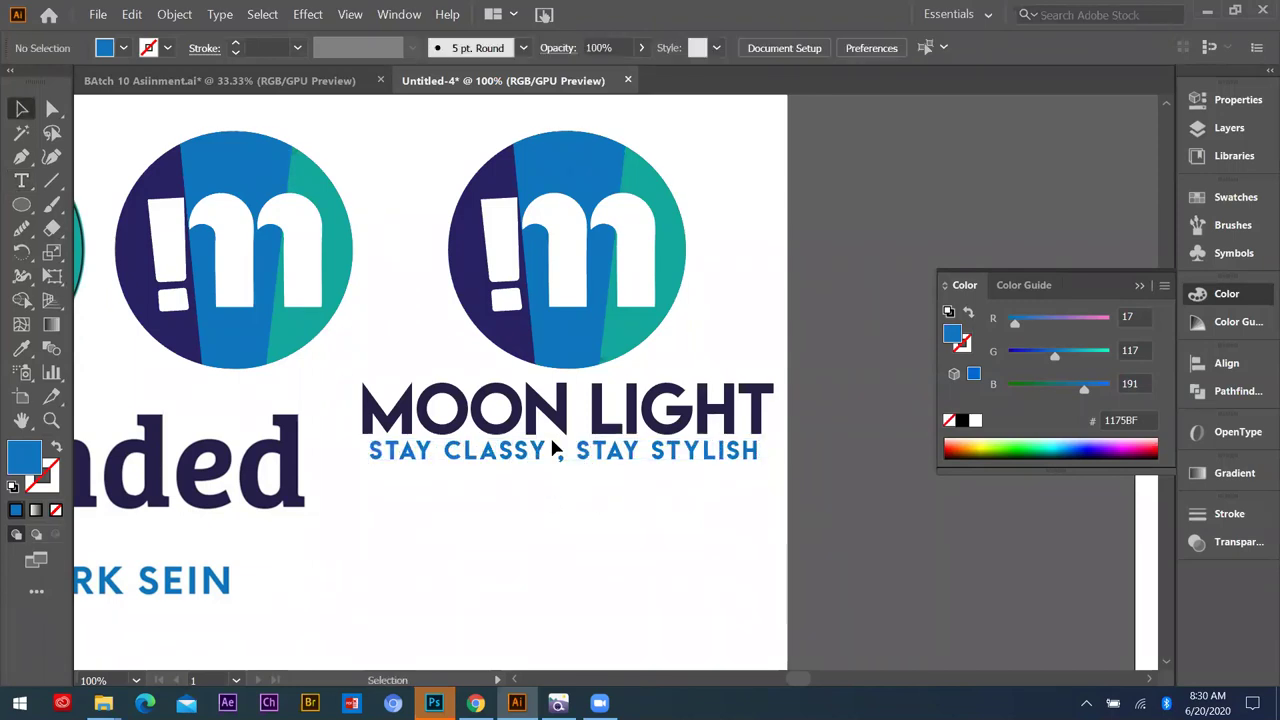
{"action": "scroll", "coordinate": [554, 440], "scroll_direction": "down", "scroll_amount": 1}
{"action": "scroll", "coordinate": [570, 425], "scroll_direction": "up", "scroll_amount": 1}
{"action": "left_click_drag", "start_coordinate": [580, 414], "coordinate": [587, 463]}
{"action": "left_click", "coordinate": [463, 466]}
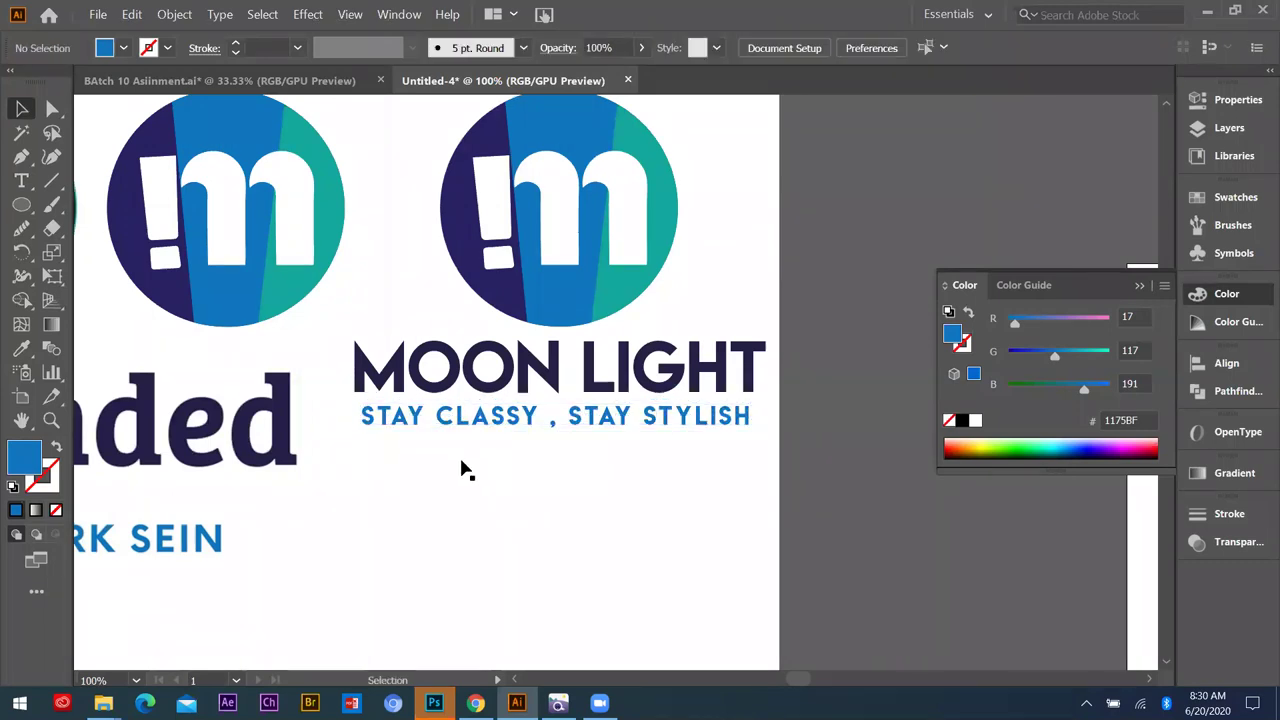
{"action": "scroll", "coordinate": [490, 500], "scroll_direction": "down", "scroll_amount": 2}
{"action": "scroll", "coordinate": [500, 531], "scroll_direction": "up", "scroll_amount": 1}
Step: Tighten the tagline's tracking one step and shift it to the right
{"action": "left_click", "coordinate": [21, 181]}
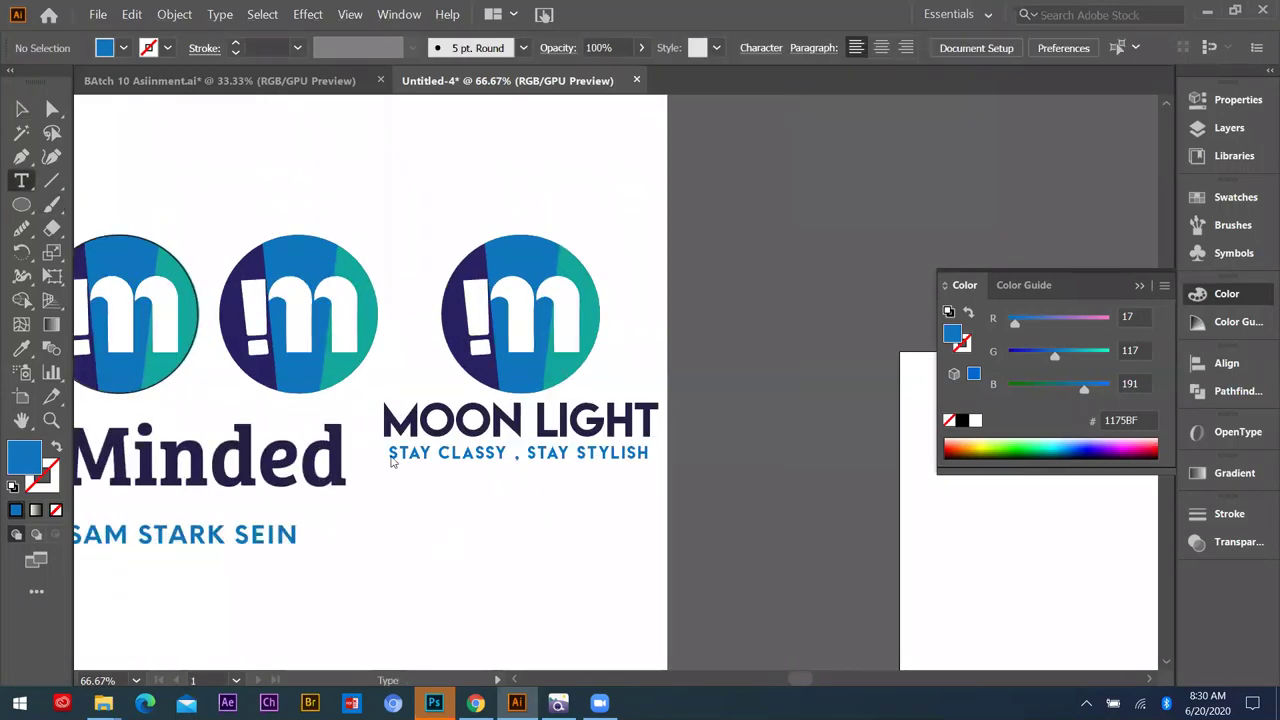
{"action": "left_click_drag", "start_coordinate": [389, 455], "coordinate": [715, 467]}
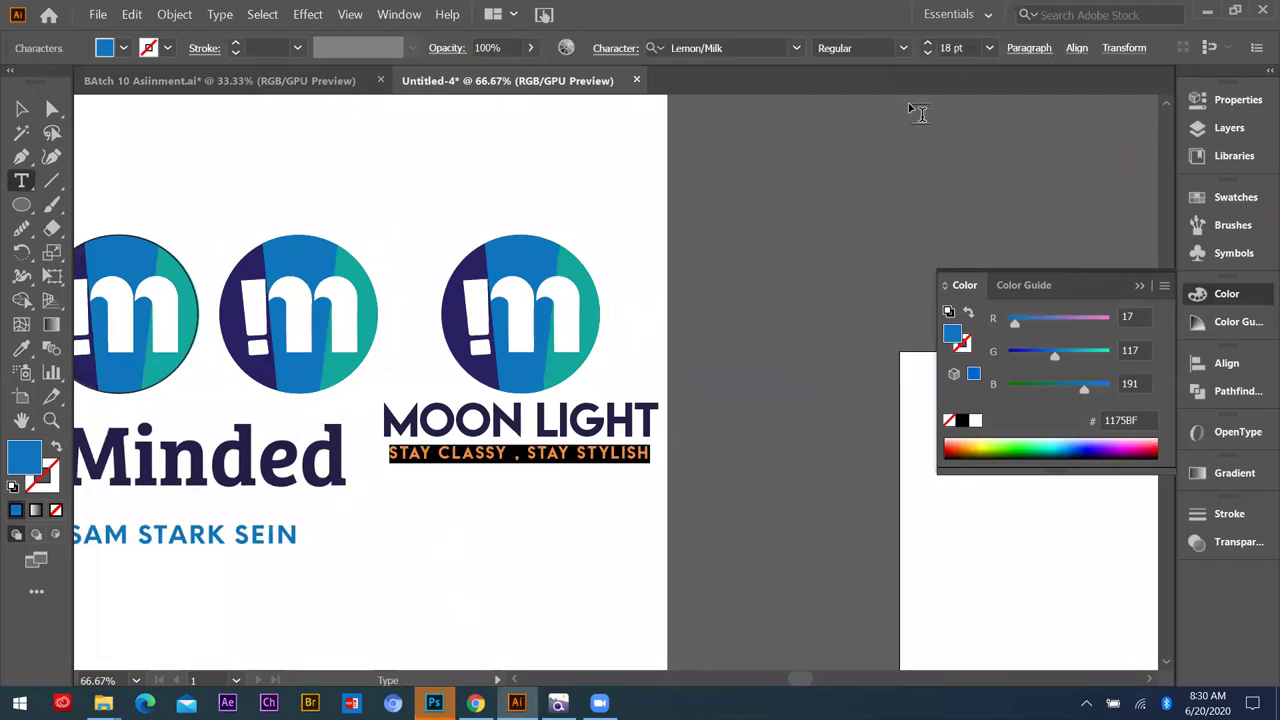
{"action": "key", "text": "alt+Left"}
{"action": "key", "text": "alt+Left"}
{"action": "key", "text": "alt+Left"}
{"action": "key", "text": "alt+Left"}
{"action": "key", "text": "alt+Left"}
{"action": "key", "text": "alt+Left"}
{"action": "key", "text": "alt+Left"}
{"action": "key", "text": "alt+Left"}
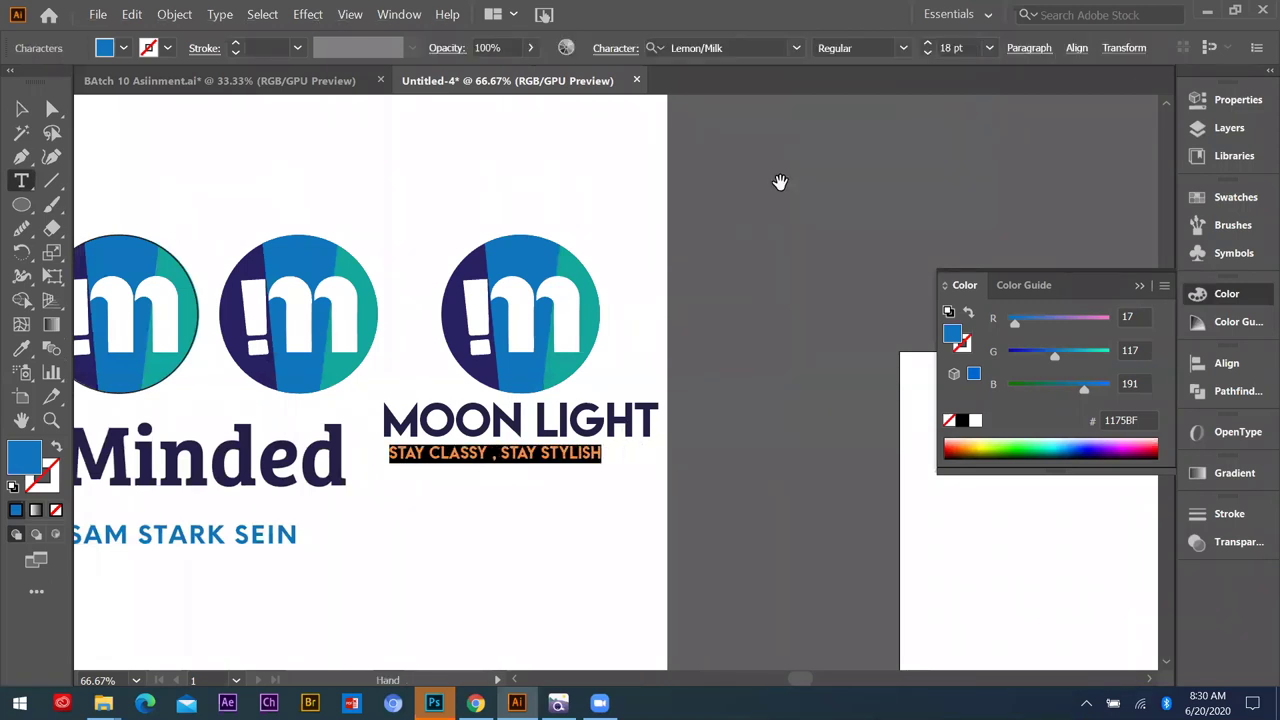
{"action": "left_click", "coordinate": [21, 108]}
{"action": "left_click", "coordinate": [517, 455]}
{"action": "left_click_drag", "start_coordinate": [531, 456], "coordinate": [589, 459]}
{"action": "left_click", "coordinate": [518, 424]}
Step: Align the tagline flush right with the MOON LIGHT title using Horizontal Align Right
{"action": "left_click", "coordinate": [518, 424]}
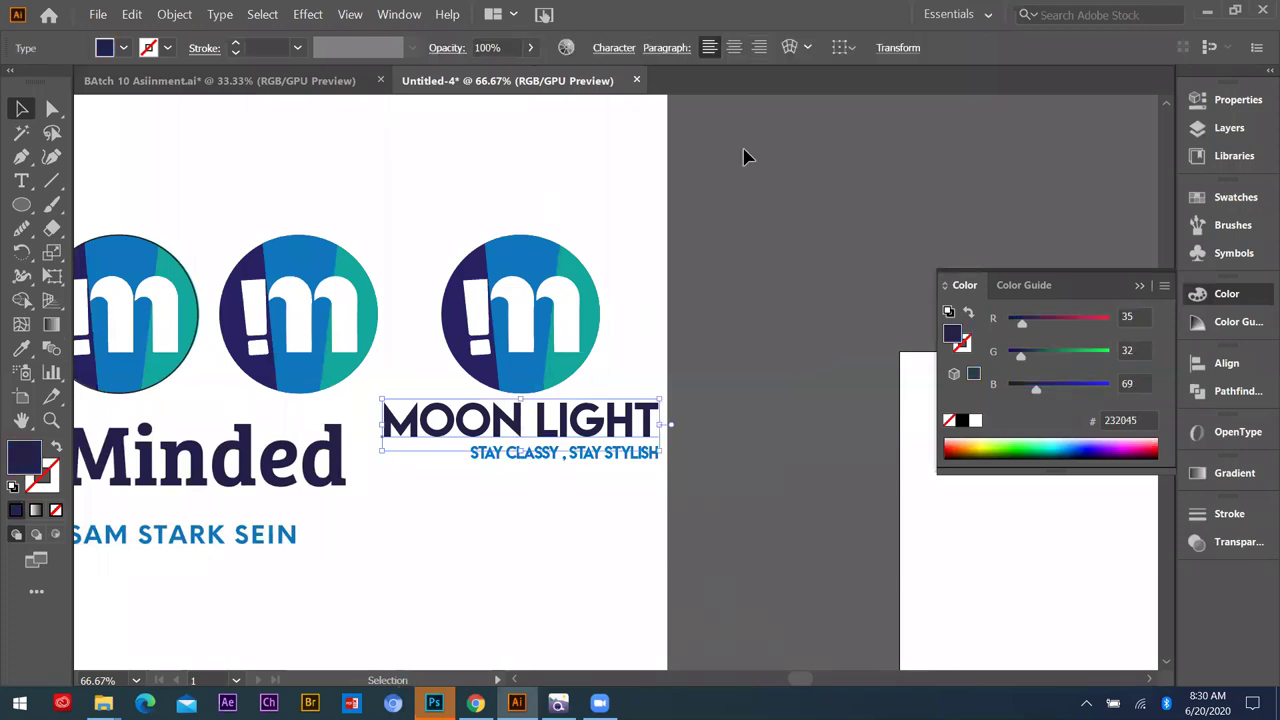
{"action": "left_click", "coordinate": [598, 422]}
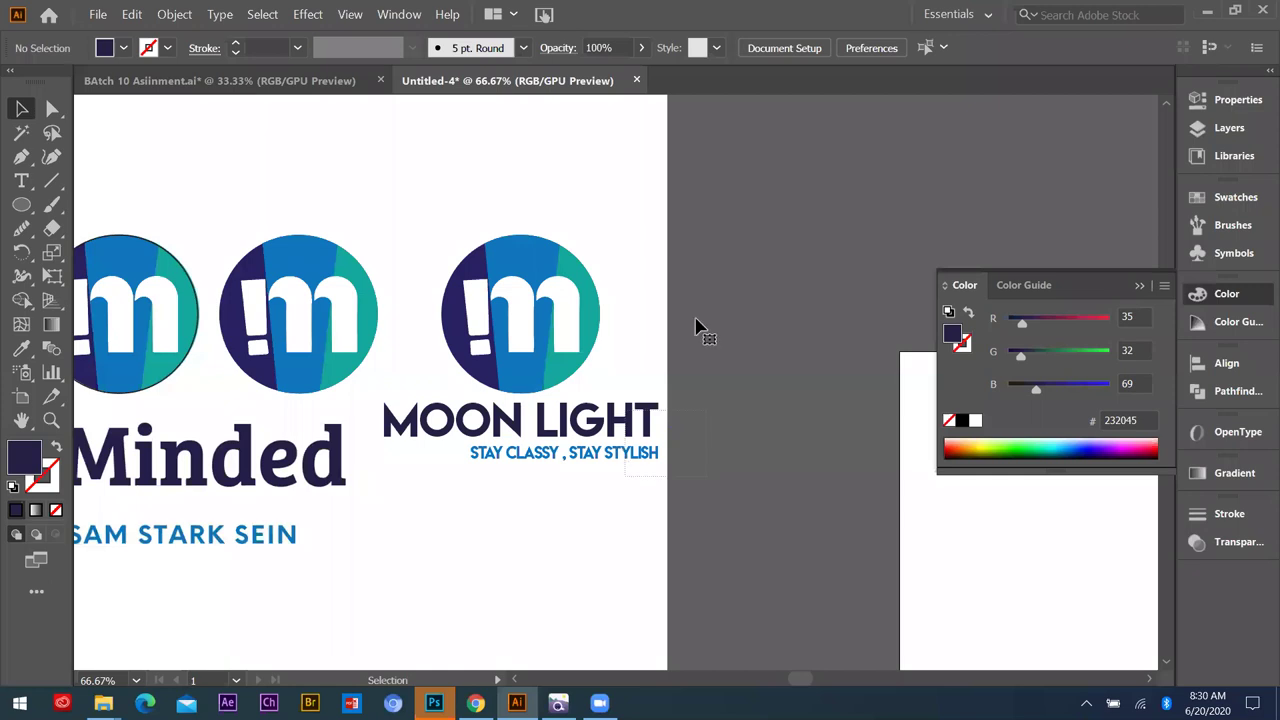
{"action": "left_click_drag", "start_coordinate": [700, 326], "coordinate": [645, 440]}
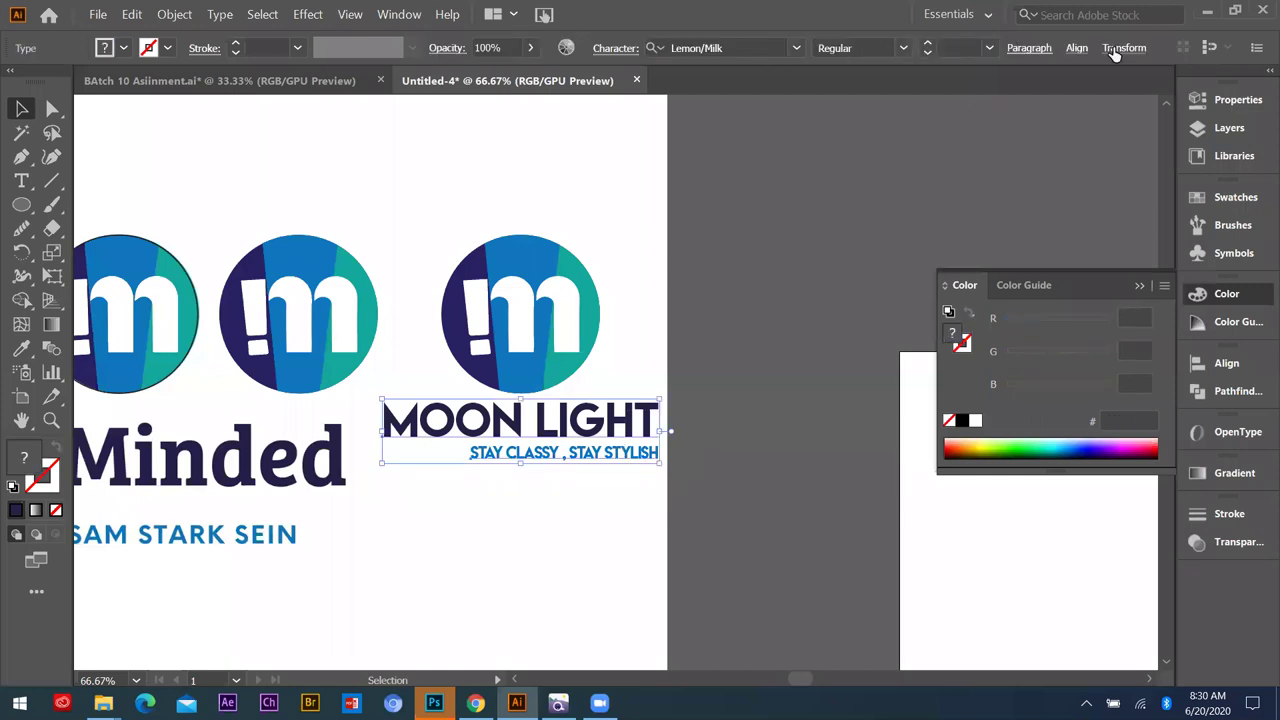
{"action": "left_click", "coordinate": [1076, 49]}
{"action": "left_click", "coordinate": [949, 104]}
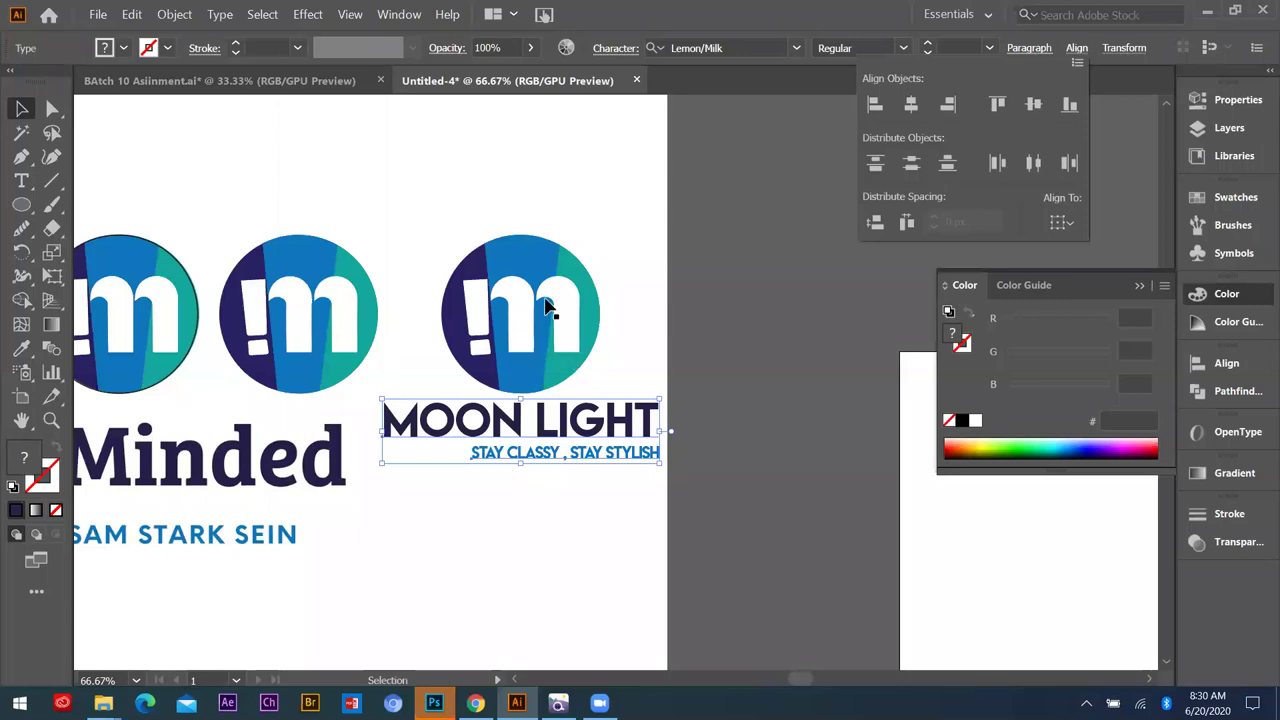
{"action": "left_click", "coordinate": [548, 456]}
{"action": "scroll", "coordinate": [645, 508], "scroll_direction": "down", "scroll_amount": 1}
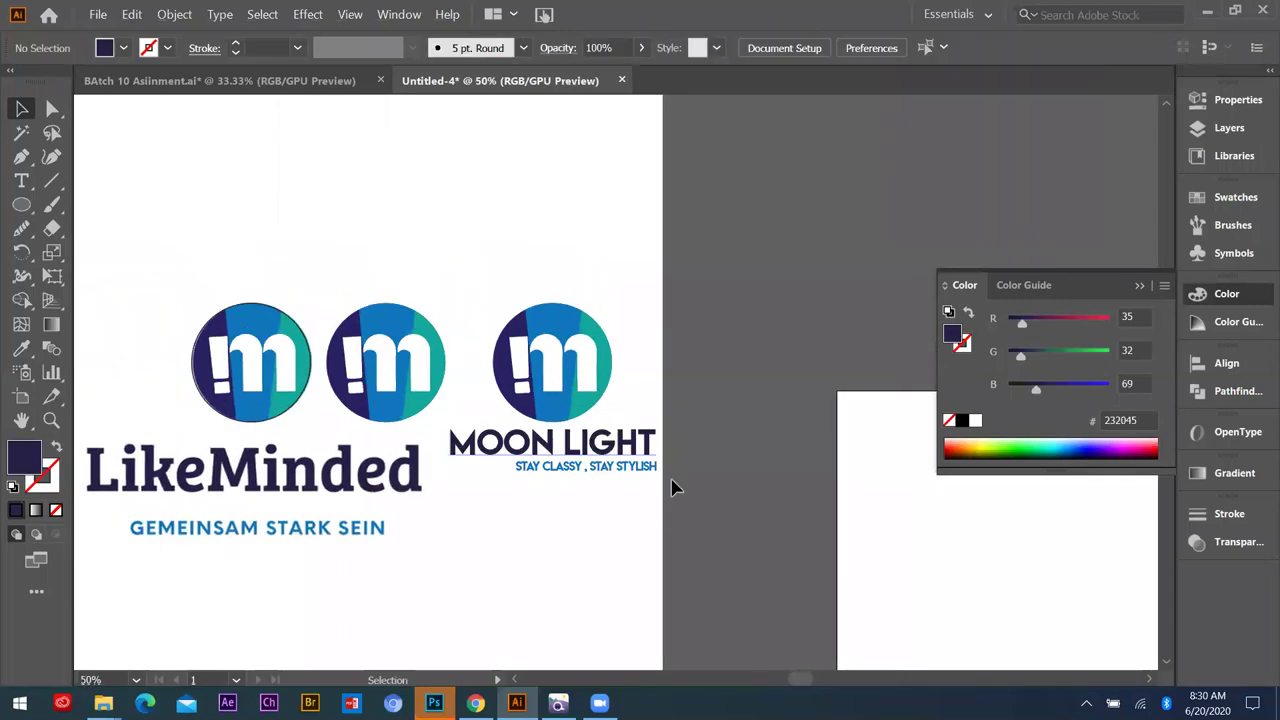
Step: Copy the Moon Light logo down onto the empty artboard
{"action": "left_click", "coordinate": [552, 380]}
{"action": "scroll", "coordinate": [312, 475], "scroll_direction": "down", "scroll_amount": 2}
{"action": "left_click_drag", "start_coordinate": [440, 430], "coordinate": [766, 487]}
{"action": "scroll", "coordinate": [477, 497], "scroll_direction": "down", "scroll_amount": 2}
{"action": "scroll", "coordinate": [462, 518], "scroll_direction": "down", "scroll_amount": 2}
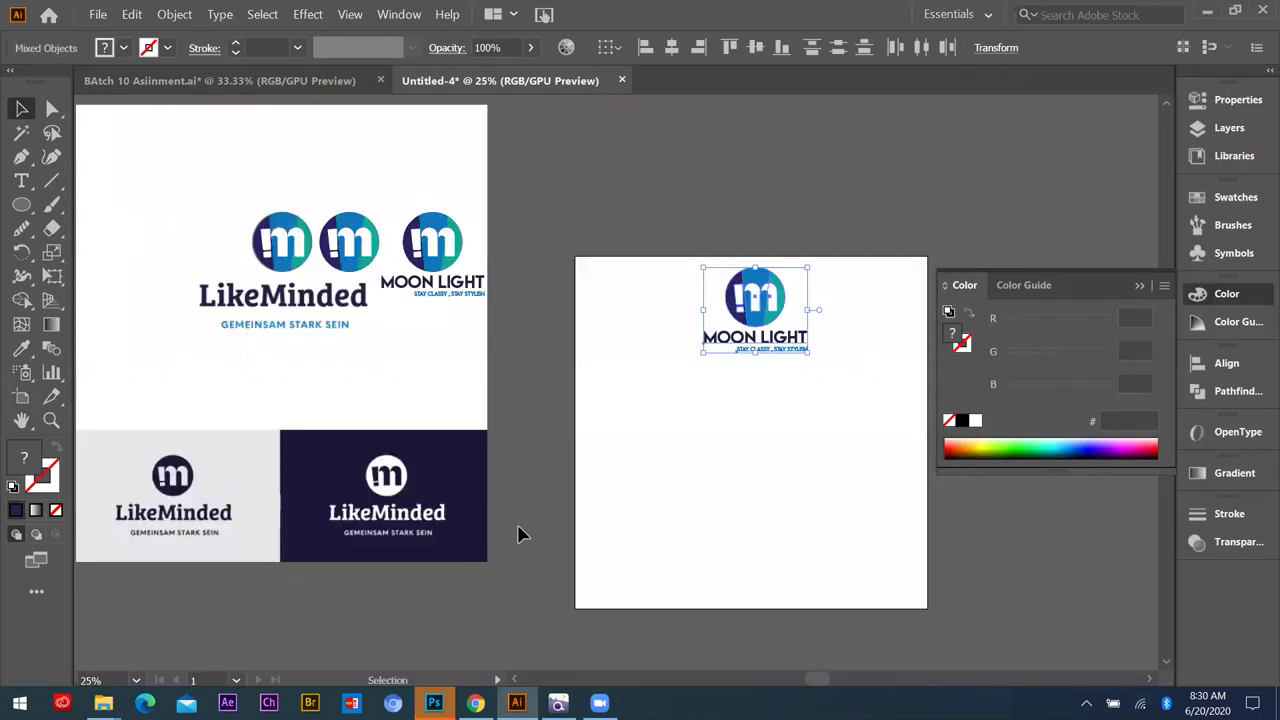
{"action": "scroll", "coordinate": [146, 434], "scroll_direction": "up", "scroll_amount": 1}
{"action": "scroll", "coordinate": [146, 434], "scroll_direction": "down", "scroll_amount": 1}
Step: Draw a navy rectangle and duplicate it to fill the artboard's left half
{"action": "right_click", "coordinate": [44, 205]}
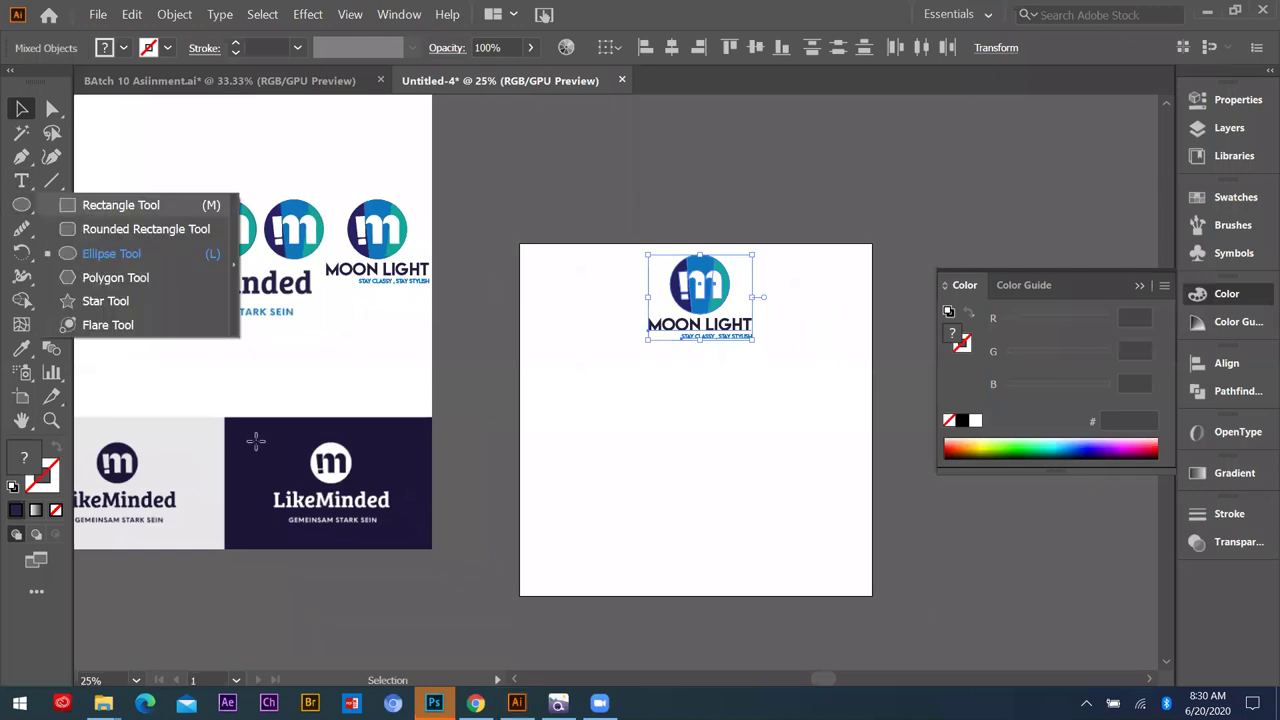
{"action": "key", "text": "m"}
{"action": "left_click_drag", "start_coordinate": [224, 418], "coordinate": [432, 548]}
{"action": "key", "text": "v"}
{"action": "left_click_drag", "start_coordinate": [360, 511], "coordinate": [828, 552]}
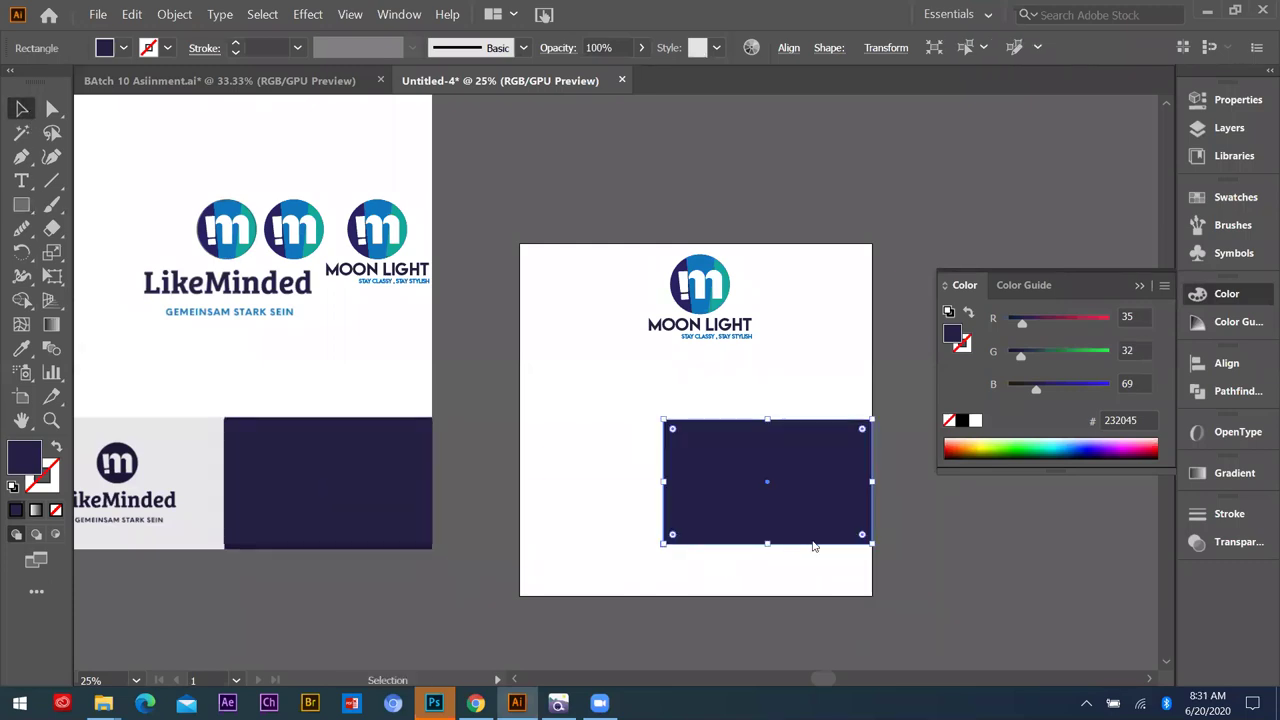
{"action": "left_click_drag", "start_coordinate": [770, 487], "coordinate": [595, 489]}
{"action": "left_click_drag", "start_coordinate": [703, 486], "coordinate": [700, 492]}
Step: Fill the left rectangle light gray #E7E7E9 and move the navy one to the right edge
{"action": "key", "text": "i"}
{"action": "left_click", "coordinate": [175, 466]}
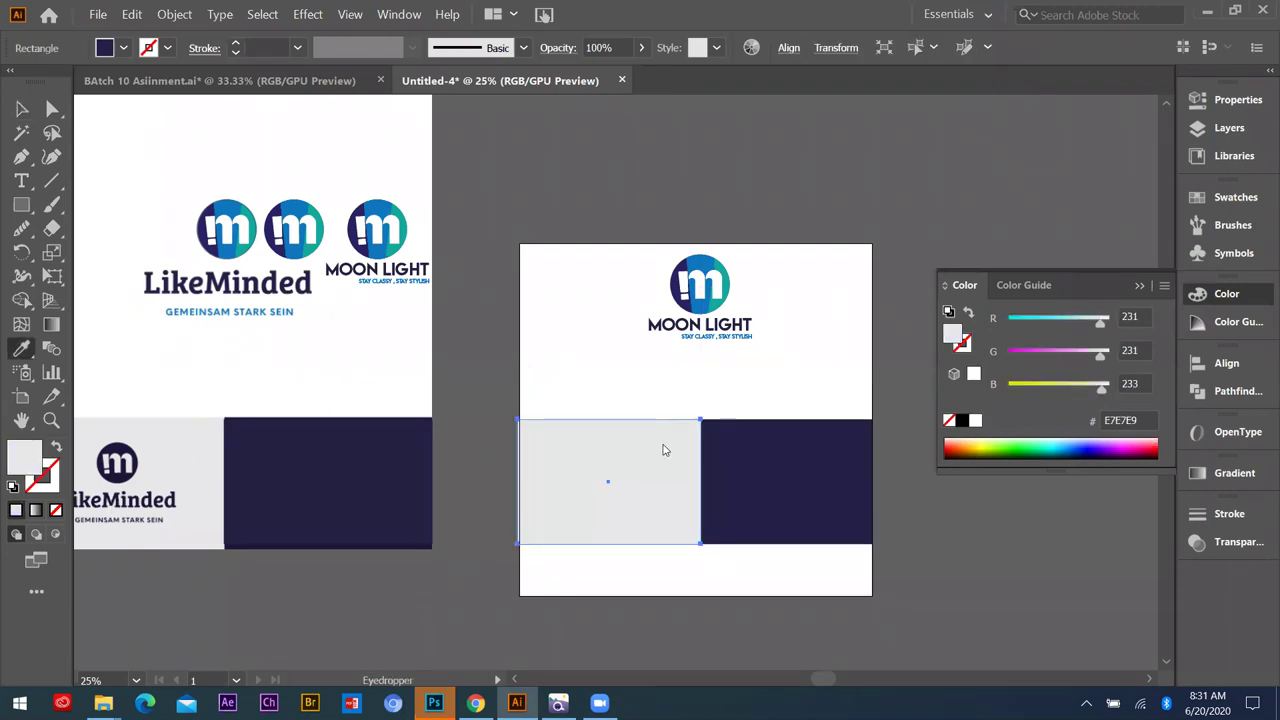
{"action": "key", "text": "v"}
{"action": "scroll", "coordinate": [784, 440], "scroll_direction": "up", "scroll_amount": 2}
{"action": "left_click_drag", "start_coordinate": [769, 448], "coordinate": [766, 451]}
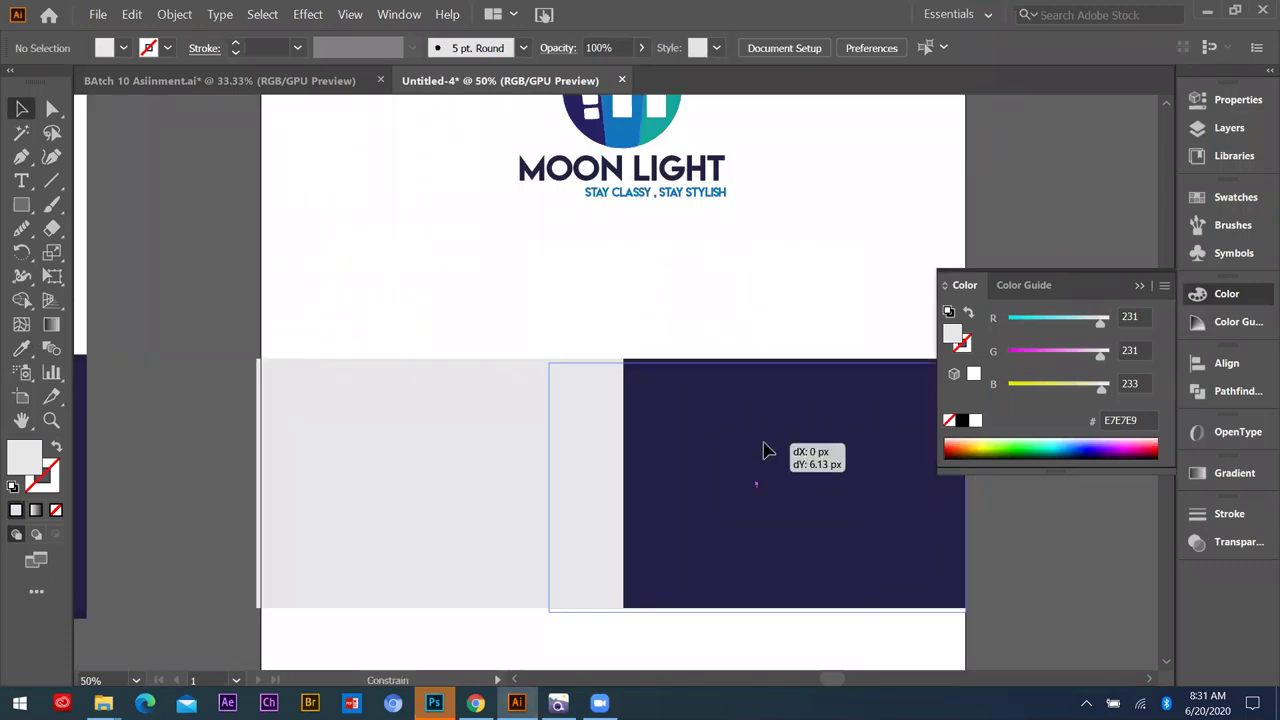
{"action": "left_click_drag", "start_coordinate": [766, 451], "coordinate": [766, 451]}
Step: Fine-tune the gray rectangle's position so it overlaps the navy panel
{"action": "scroll", "coordinate": [608, 547], "scroll_direction": "down", "scroll_amount": 1}
{"action": "left_click", "coordinate": [537, 429]}
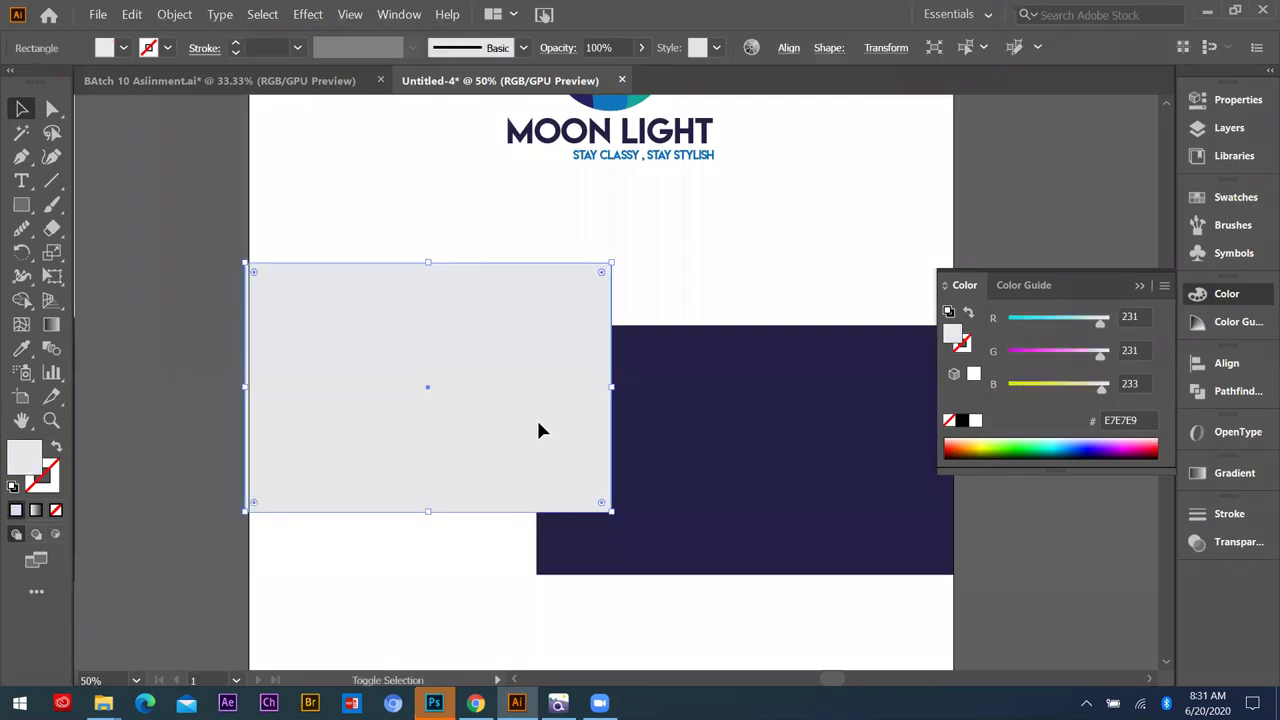
{"action": "scroll", "coordinate": [530, 502], "scroll_direction": "down", "scroll_amount": 2}
{"action": "scroll", "coordinate": [527, 490], "scroll_direction": "up", "scroll_amount": 1}
{"action": "left_click_drag", "start_coordinate": [405, 420], "coordinate": [410, 421]}
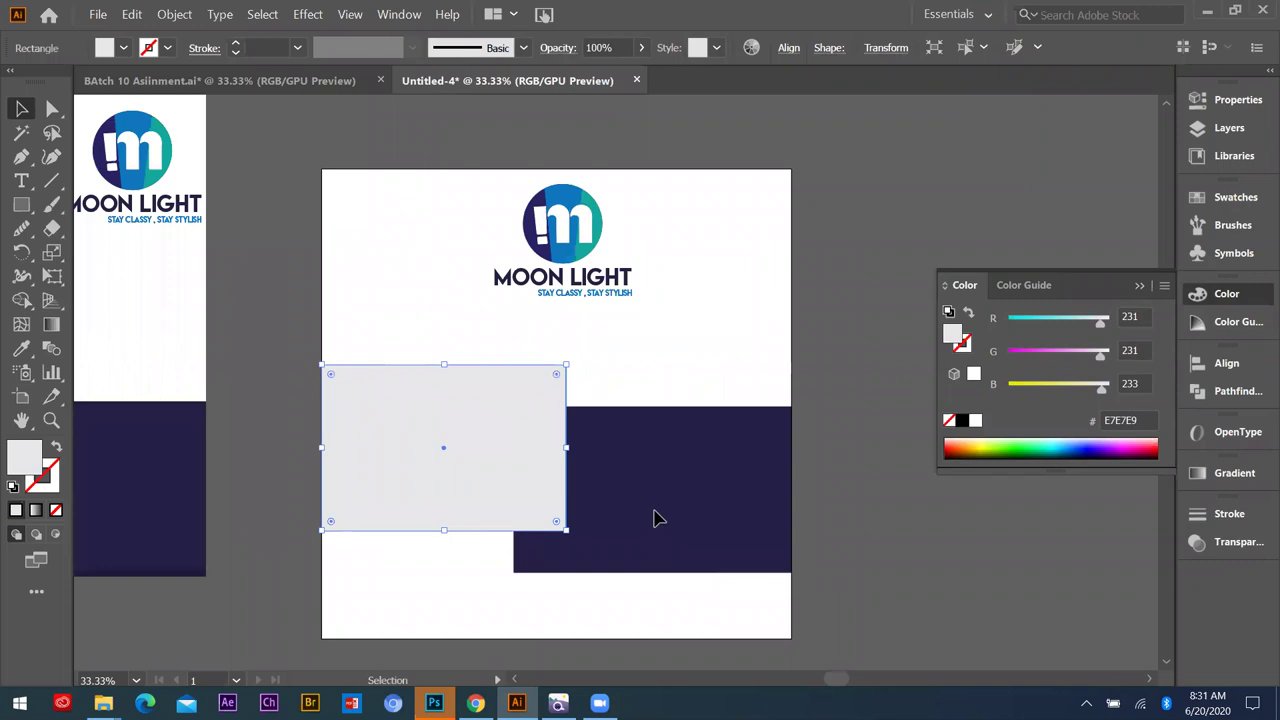
{"action": "left_click_drag", "start_coordinate": [656, 517], "coordinate": [657, 514]}
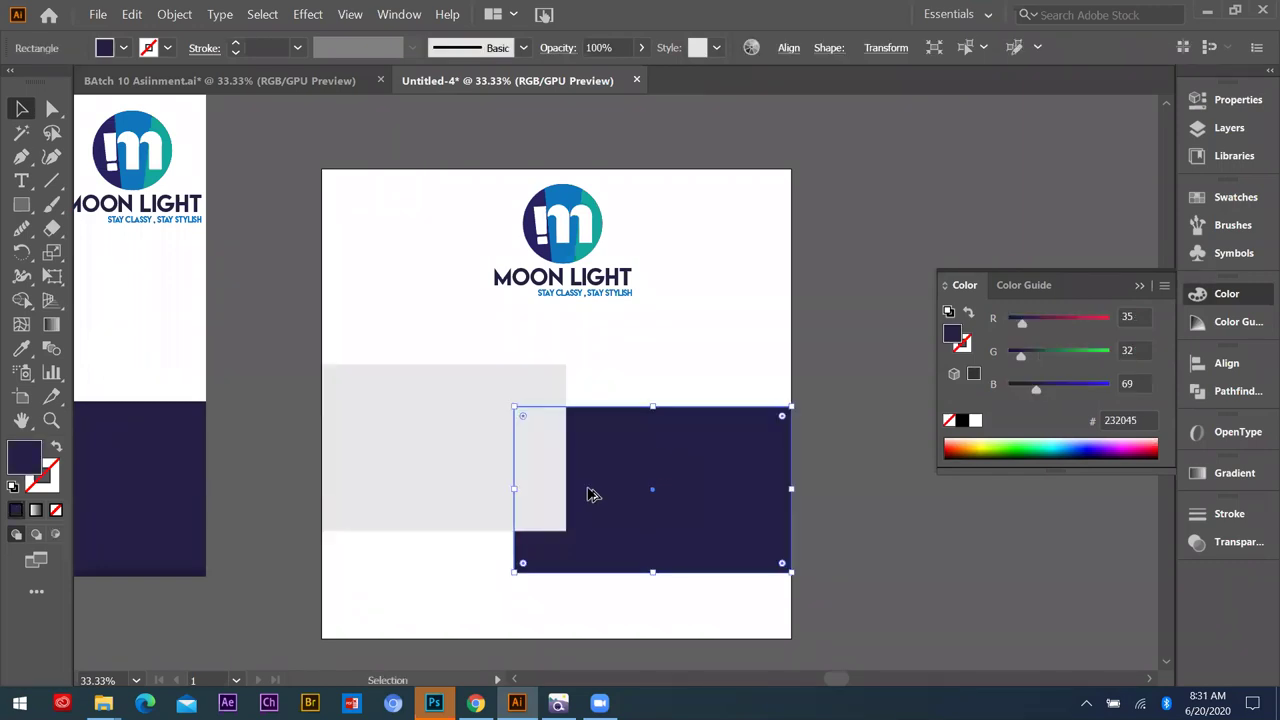
{"action": "scroll", "coordinate": [588, 494], "scroll_direction": "up", "scroll_amount": 1}
{"action": "scroll", "coordinate": [540, 510], "scroll_direction": "down", "scroll_amount": 1}
Step: Draw a vertical line above the panel seam with a 3 pt dashed stroke
{"action": "key", "text": "p"}
{"action": "scroll", "coordinate": [540, 360], "scroll_direction": "down", "scroll_amount": 1}
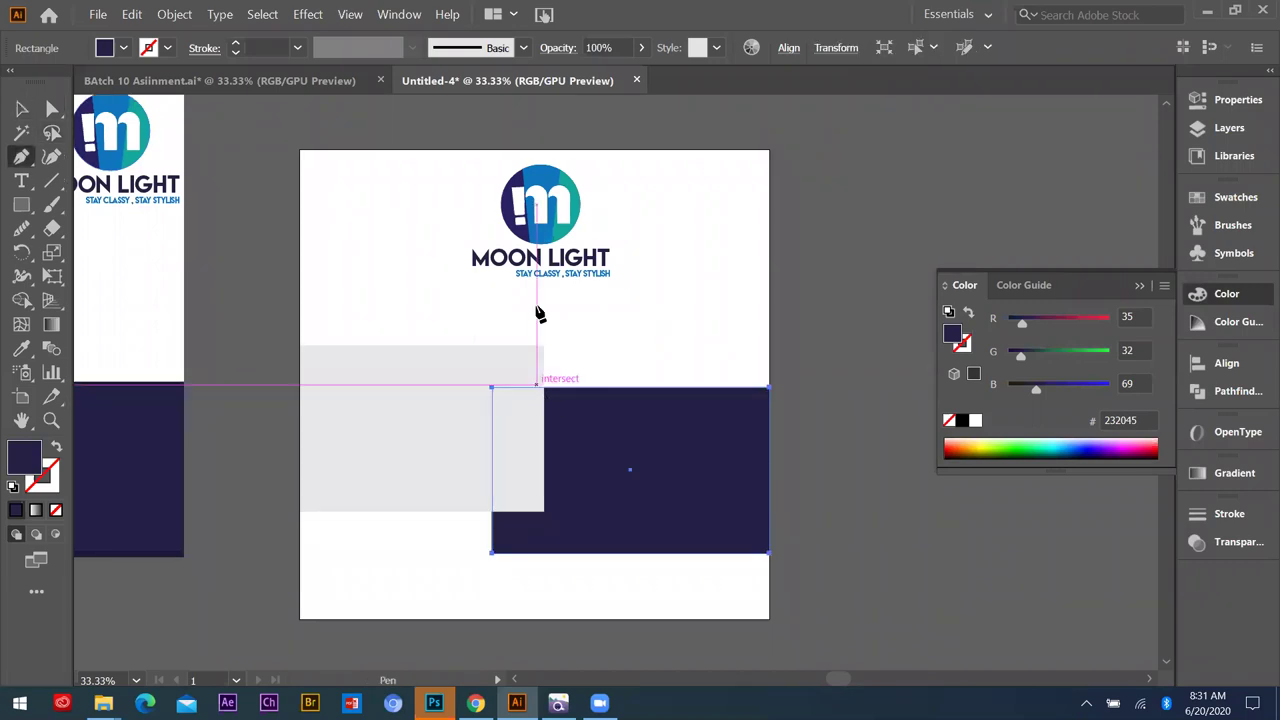
{"action": "left_click", "coordinate": [543, 386]}
{"action": "left_click", "coordinate": [543, 308]}
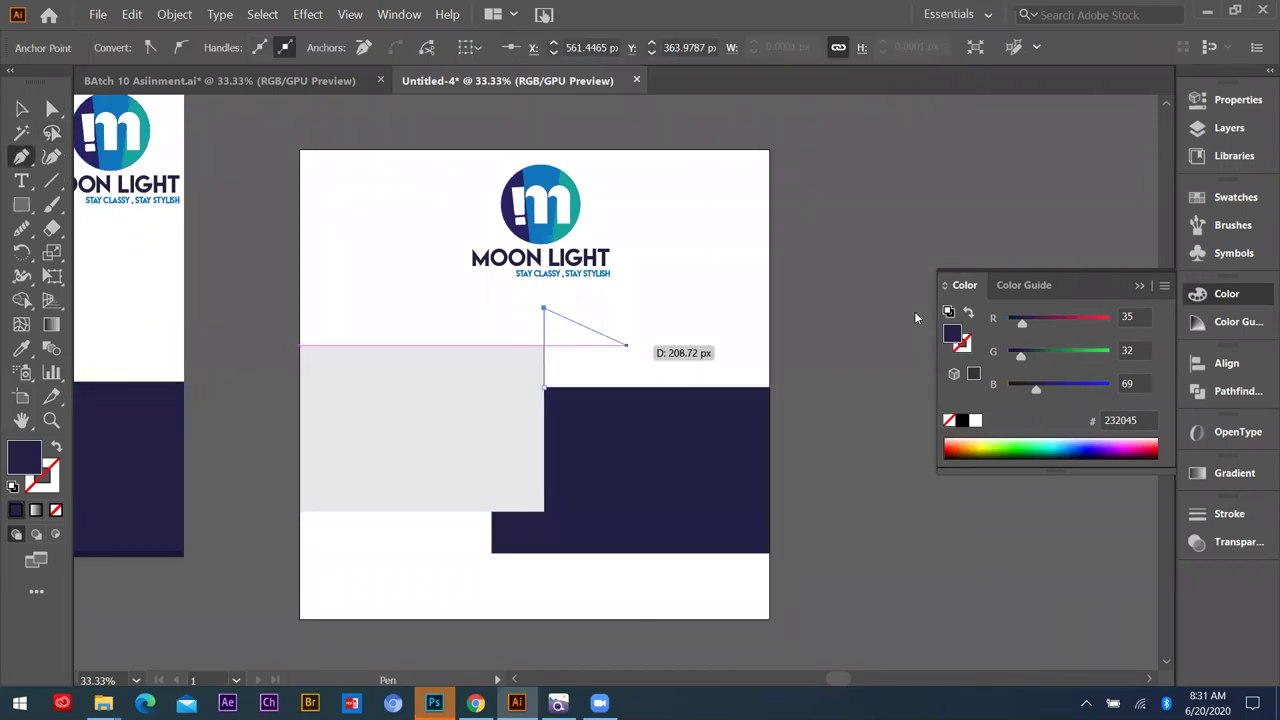
{"action": "left_click", "coordinate": [1229, 514]}
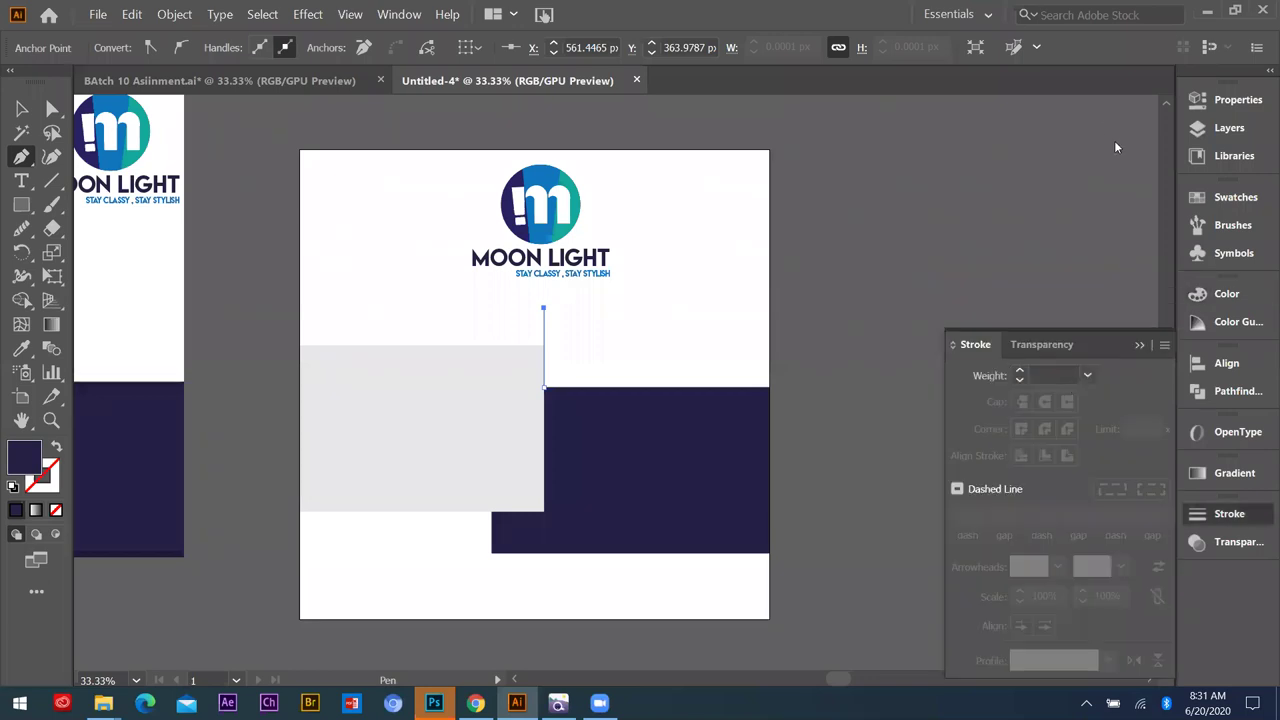
{"action": "left_click", "coordinate": [1087, 375]}
{"action": "left_click", "coordinate": [1110, 140]}
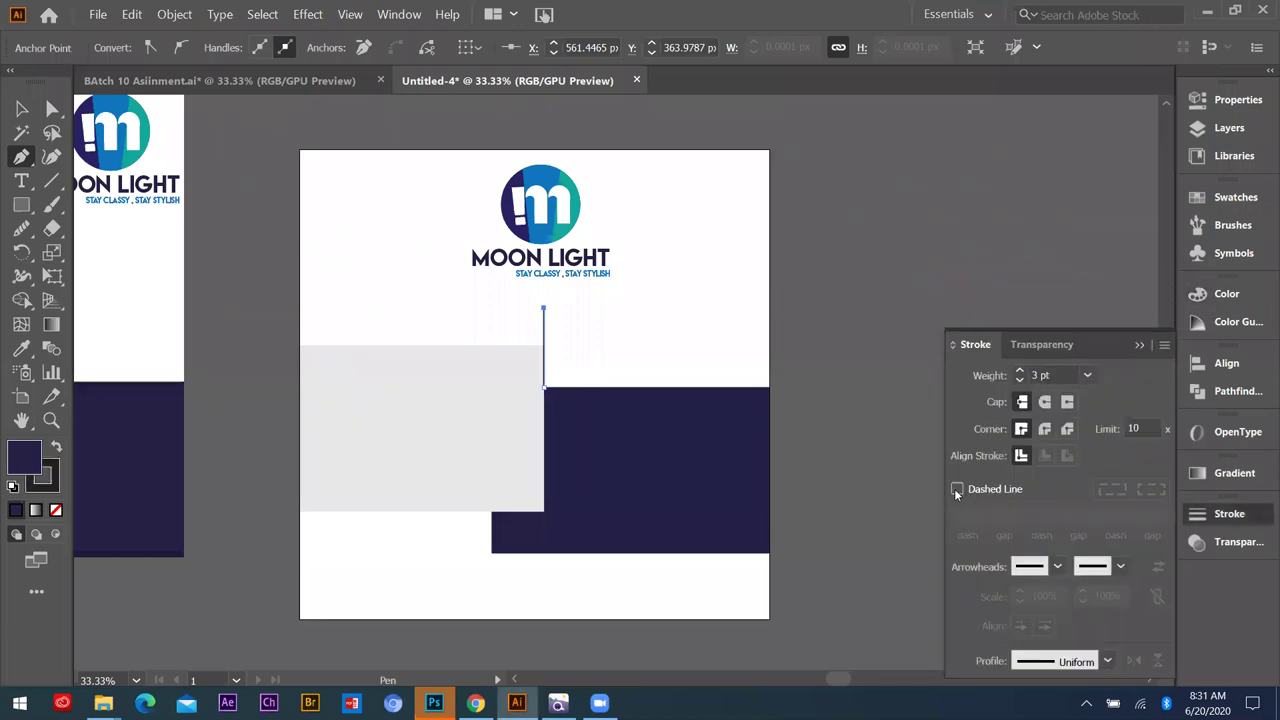
{"action": "left_click", "coordinate": [957, 489]}
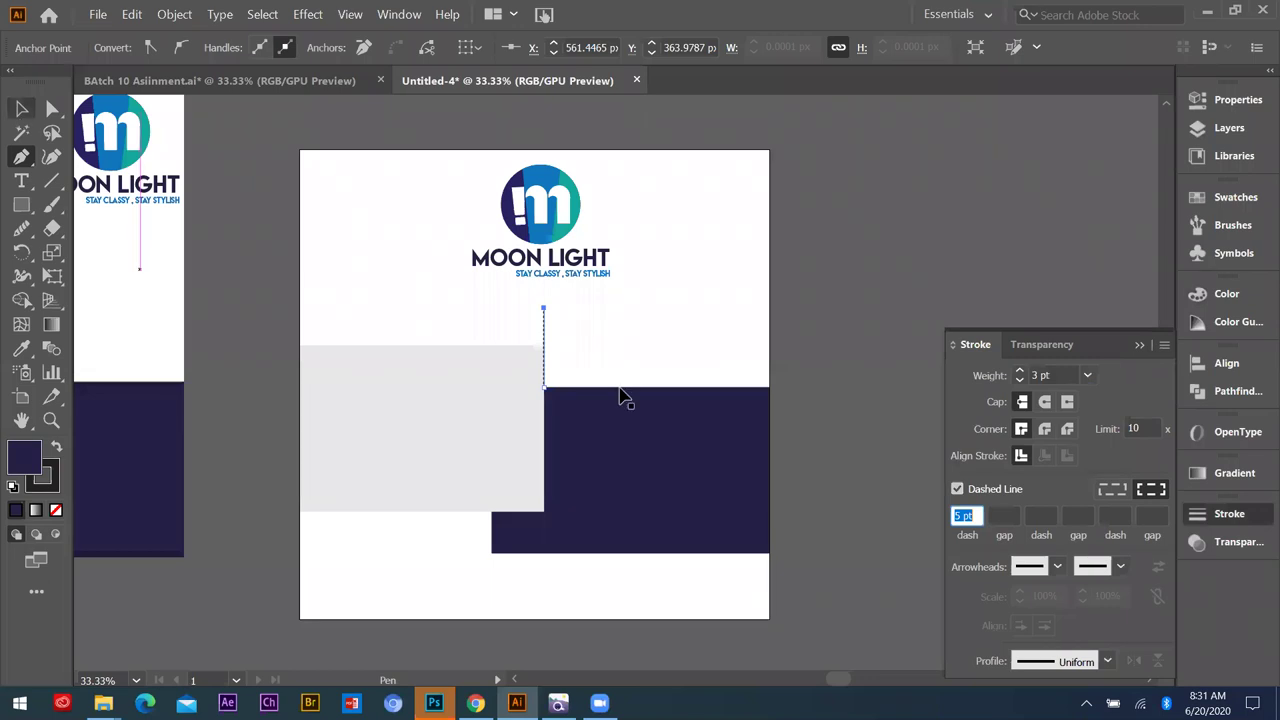
Step: Duplicate the dashed line below the panels, aligned with the navy edge
{"action": "key", "text": "v"}
{"action": "left_click_drag", "start_coordinate": [490, 541], "coordinate": [600, 621]}
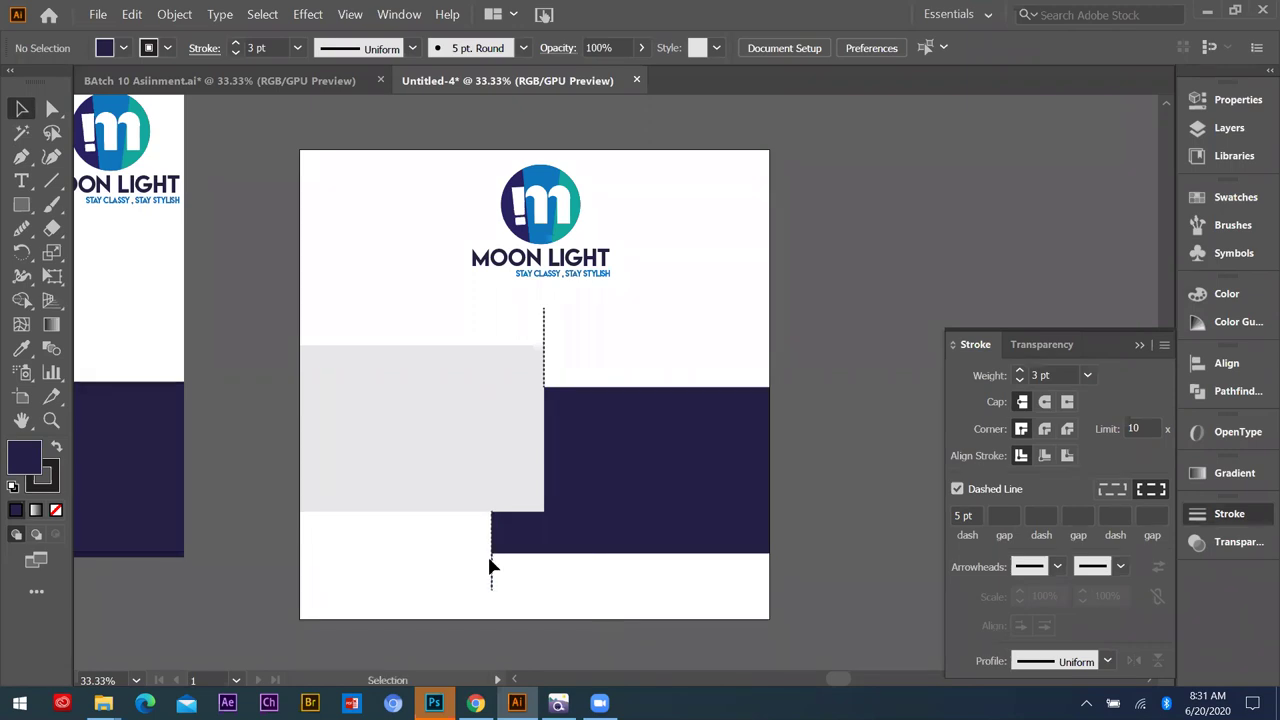
{"action": "scroll", "coordinate": [482, 553], "scroll_direction": "up", "scroll_amount": 2}
{"action": "left_click_drag", "start_coordinate": [482, 553], "coordinate": [477, 558]}
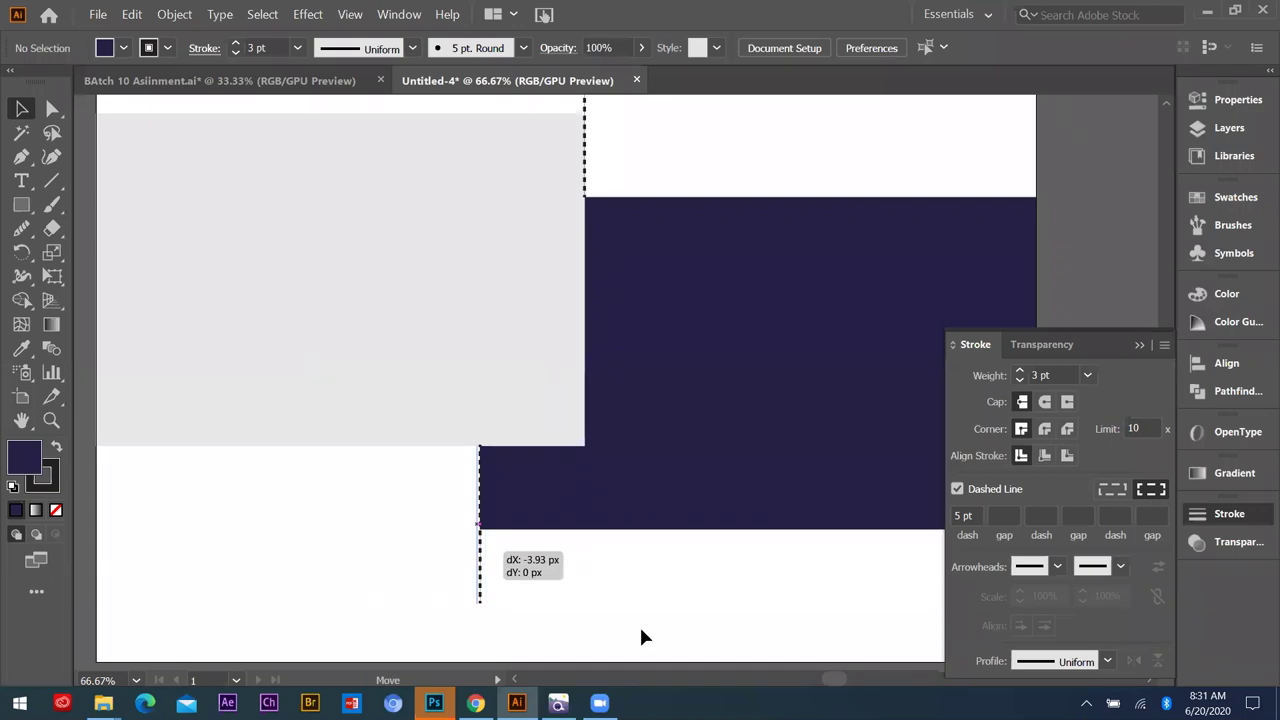
{"action": "left_click", "coordinate": [588, 192]}
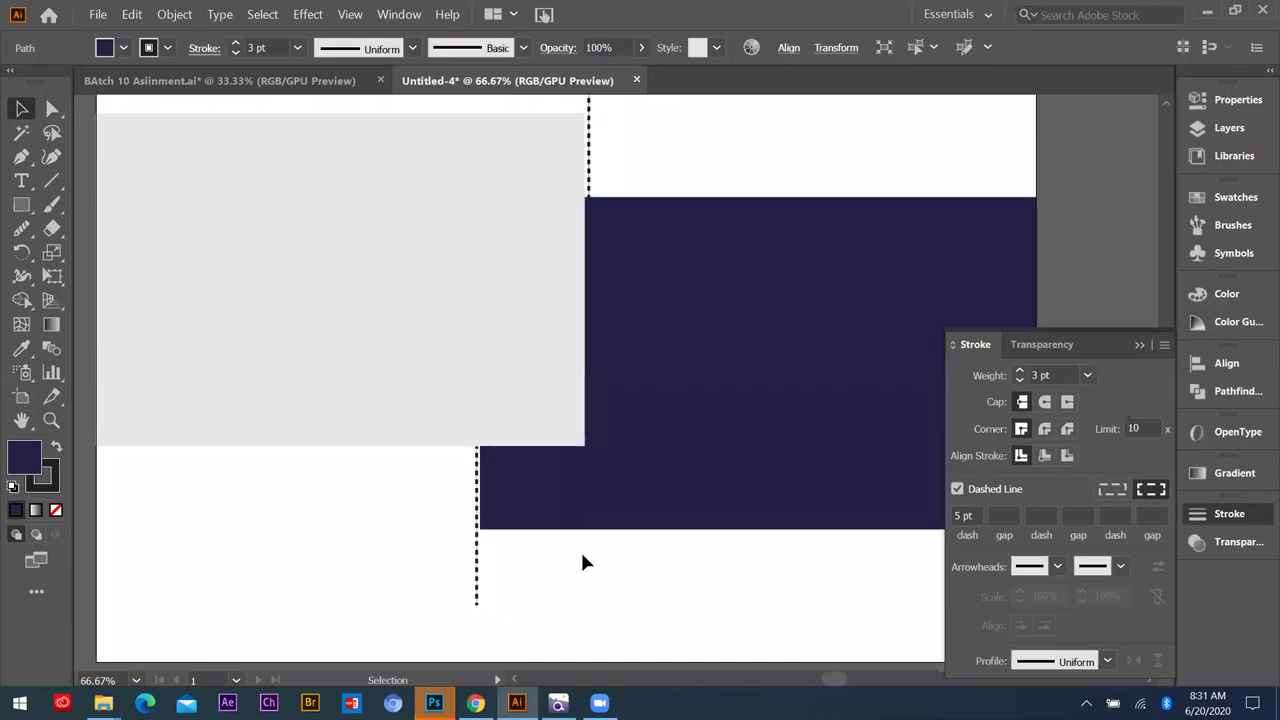
{"action": "key", "text": "ctrl+shift+a"}
{"action": "key", "text": "ctrl+minus"}
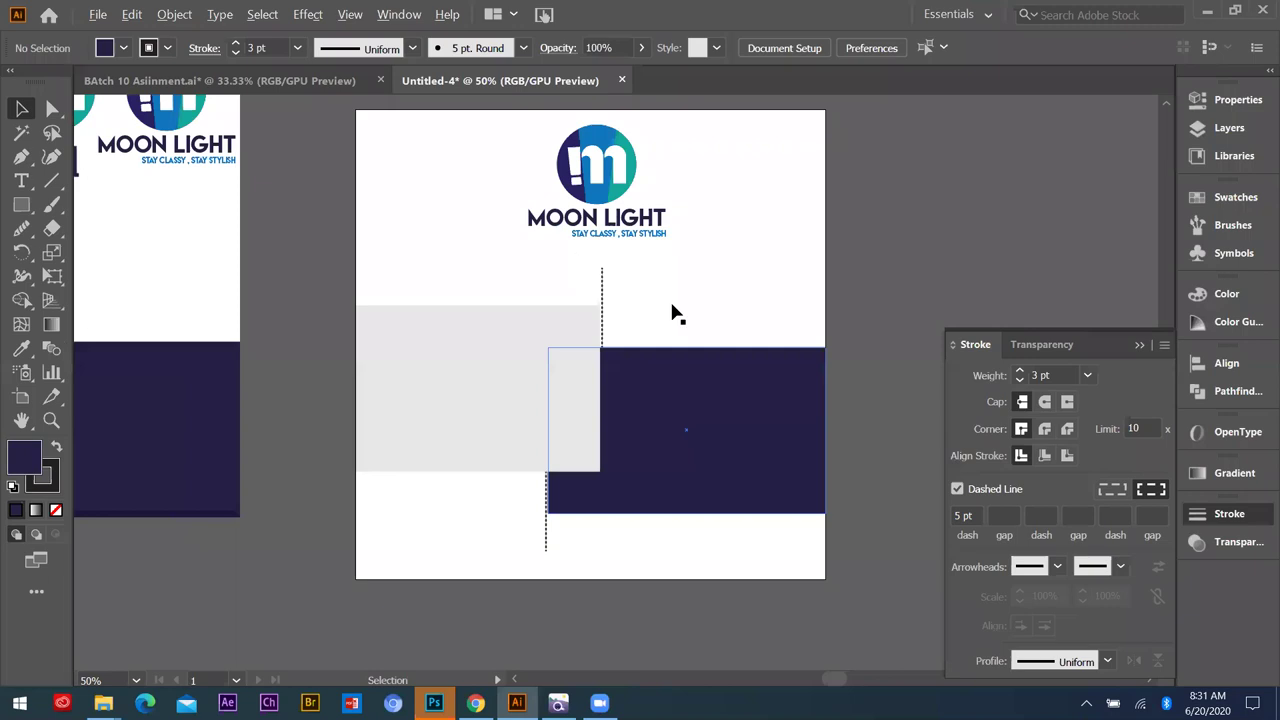
{"action": "key", "text": "ctrl+minus"}
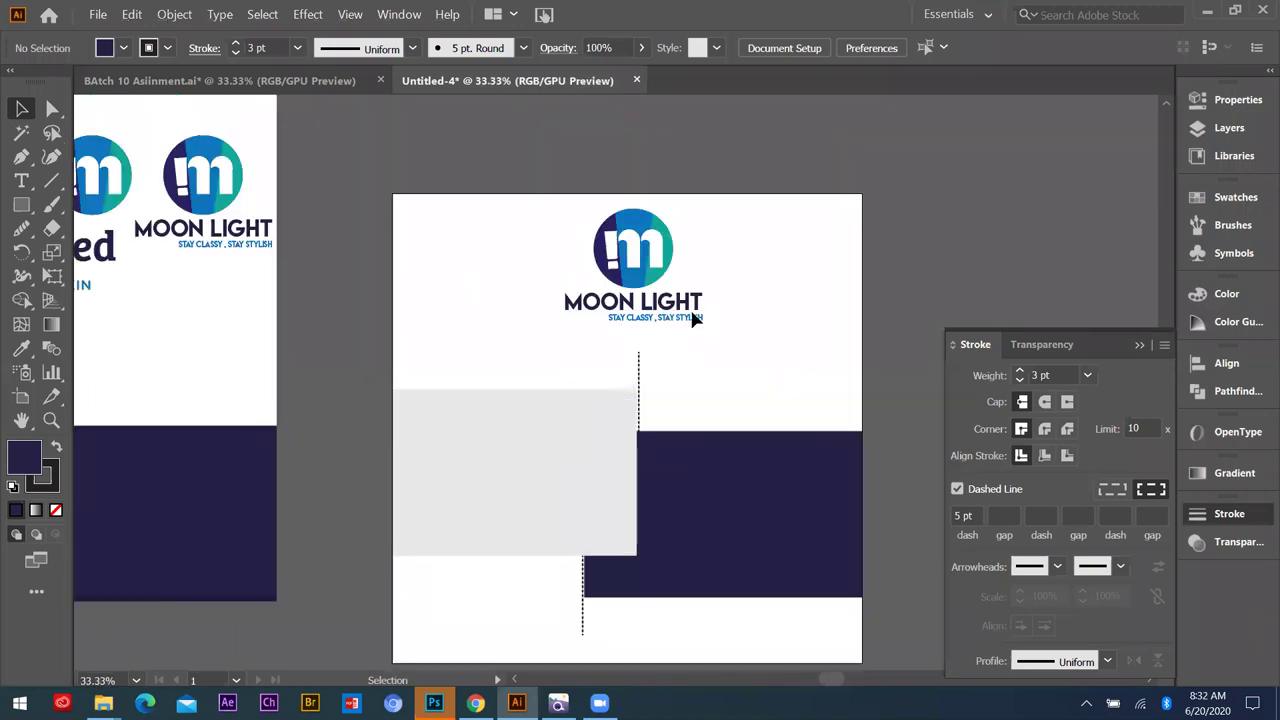
Step: Place copies of the Moon Light logo onto the gray and navy panels
{"action": "left_click", "coordinate": [658, 297]}
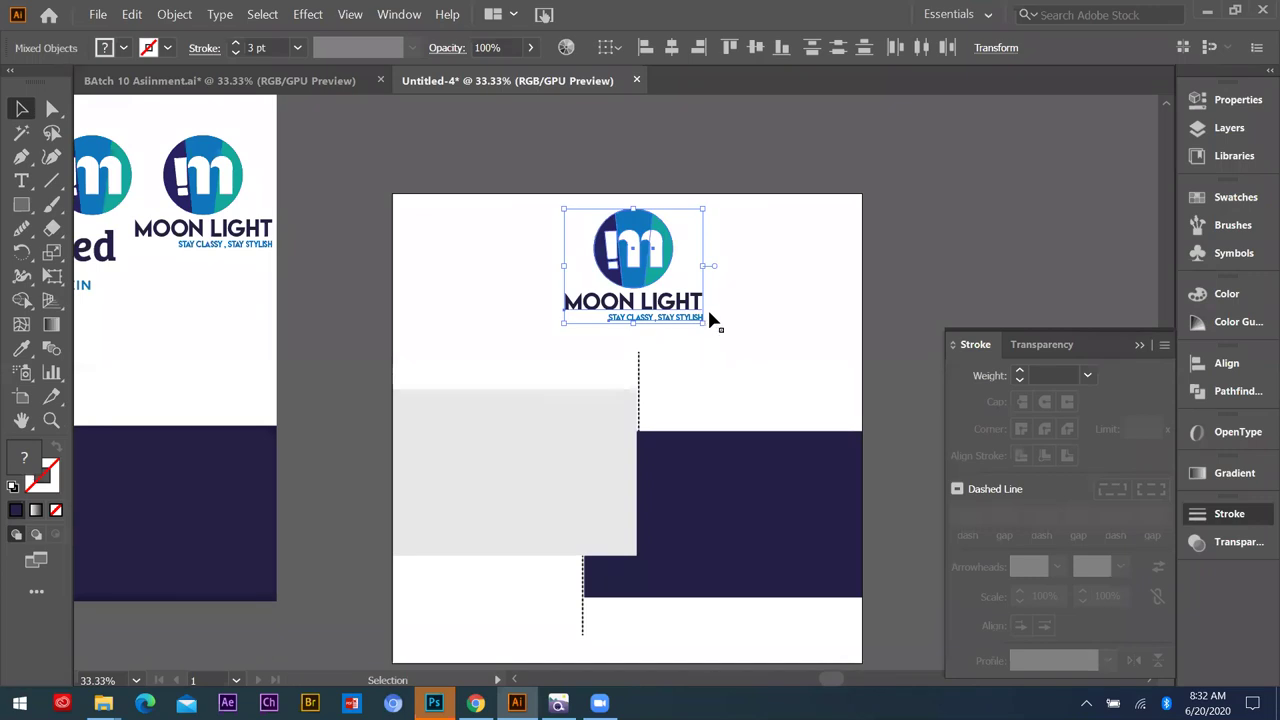
{"action": "scroll", "coordinate": [617, 480], "scroll_direction": "up", "scroll_amount": 1}
{"action": "scroll", "coordinate": [617, 480], "scroll_direction": "left", "scroll_amount": 2}
{"action": "left_click_drag", "start_coordinate": [597, 500], "coordinate": [740, 314]}
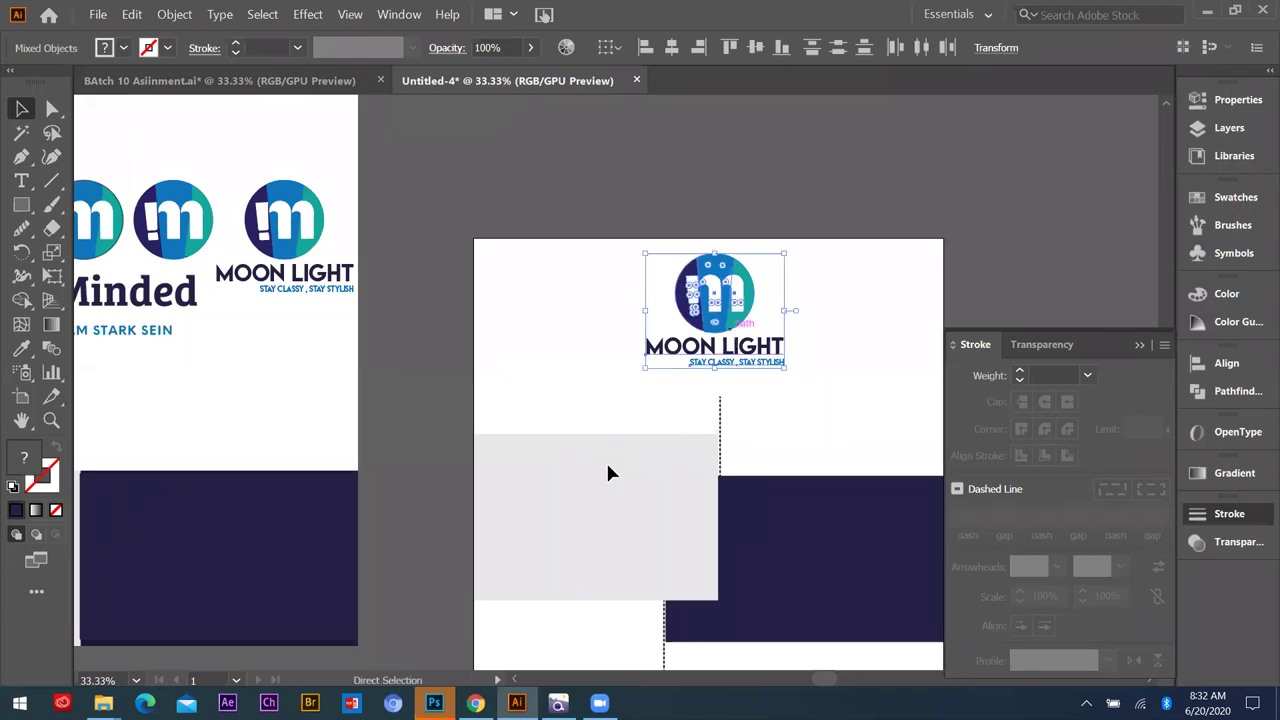
{"action": "key", "text": "ctrl+shift+a"}
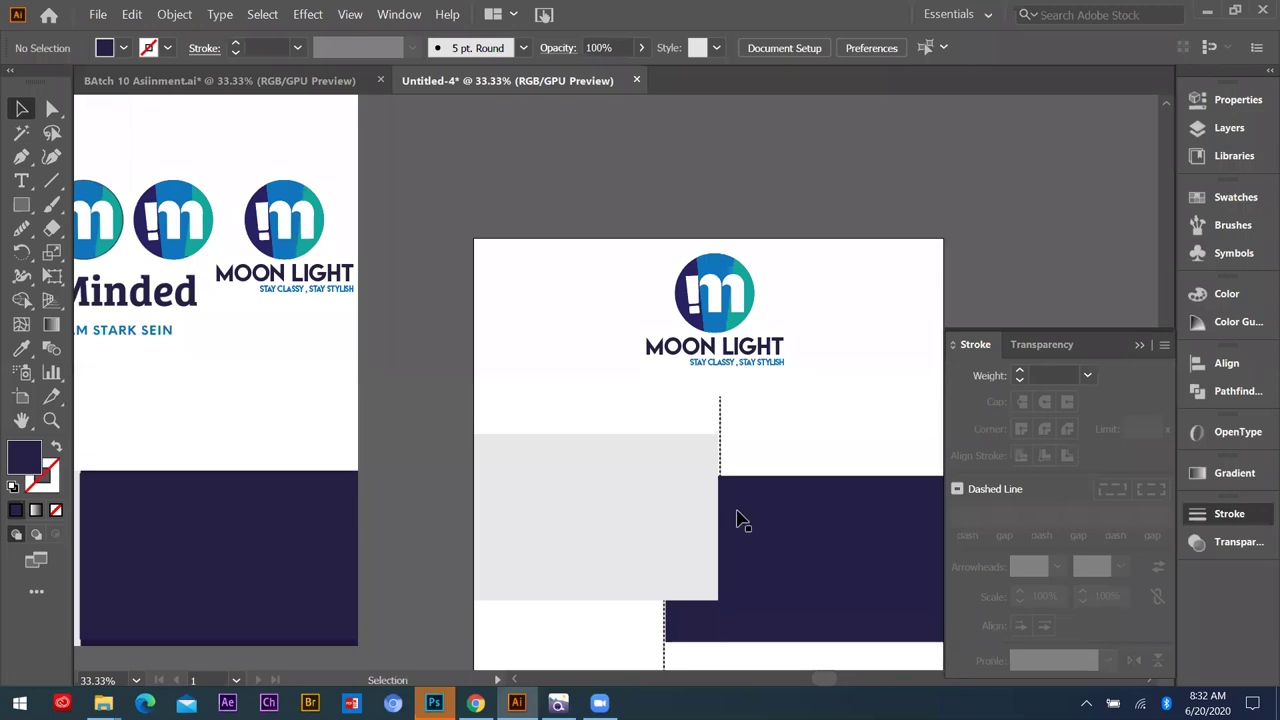
{"action": "key", "text": "ctrl+z"}
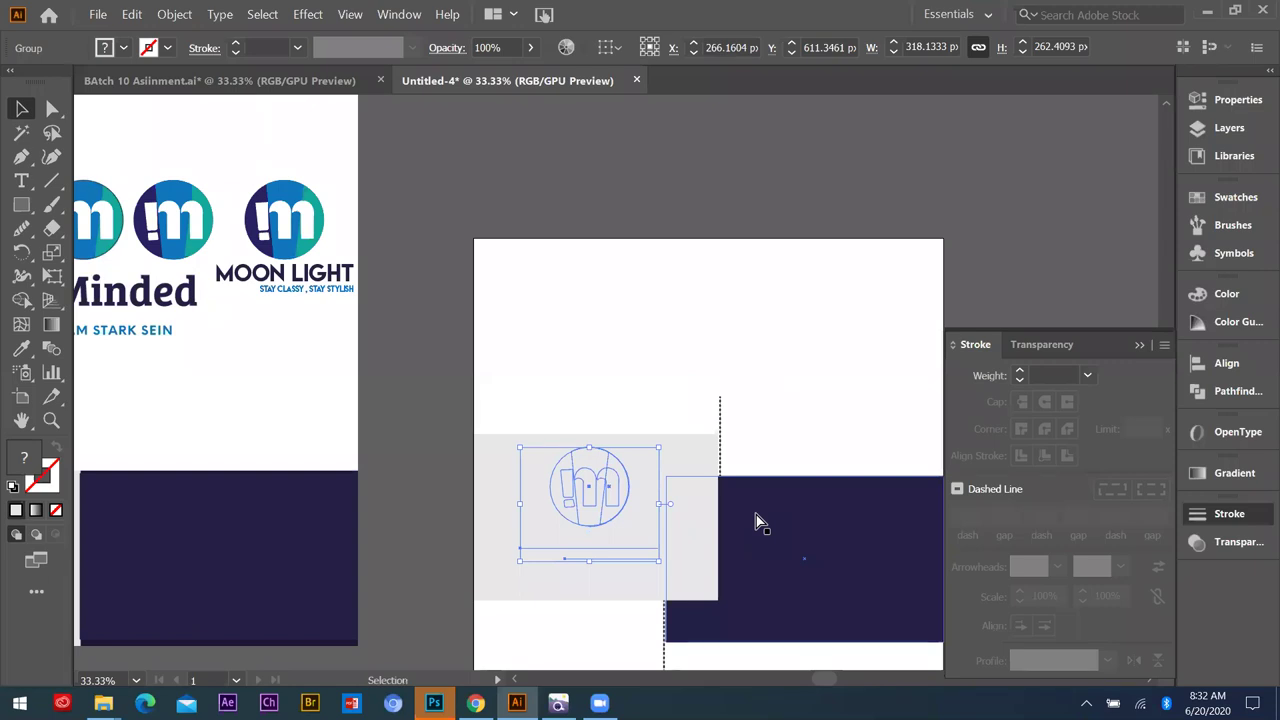
{"action": "left_click_drag", "start_coordinate": [606, 514], "coordinate": [737, 317]}
{"action": "key", "text": "ctrl+minus"}
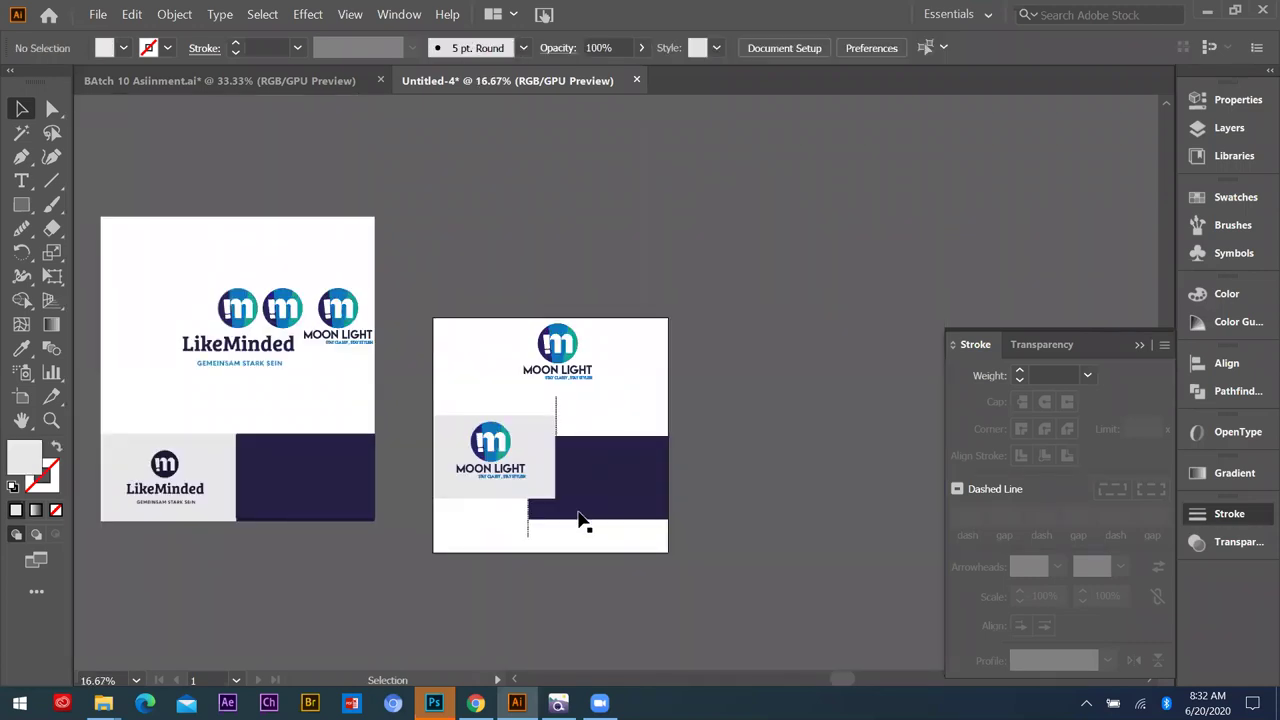
{"action": "key", "text": "ctrl+plus"}
{"action": "key", "text": "ctrl+plus"}
{"action": "key", "text": "ctrl+plus"}
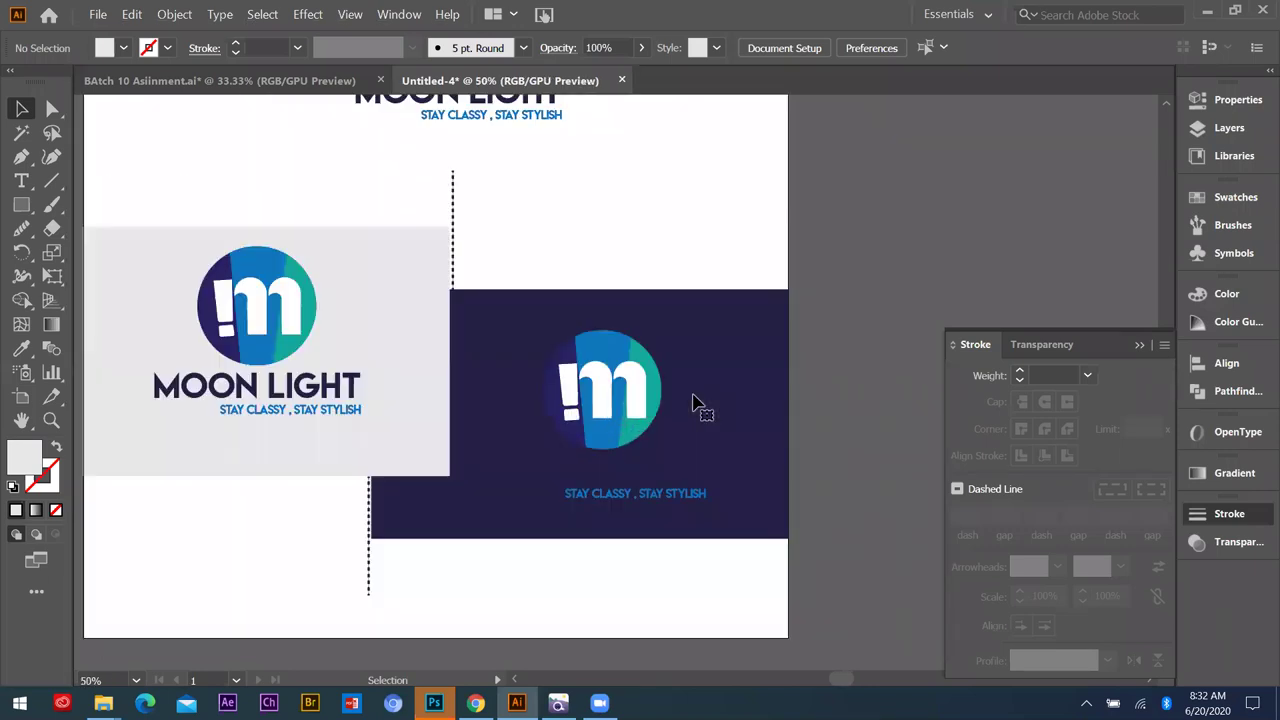
Step: Turn the MOON LIGHT lettering on the navy panel white
{"action": "left_click", "coordinate": [560, 478]}
{"action": "left_click", "coordinate": [563, 480]}
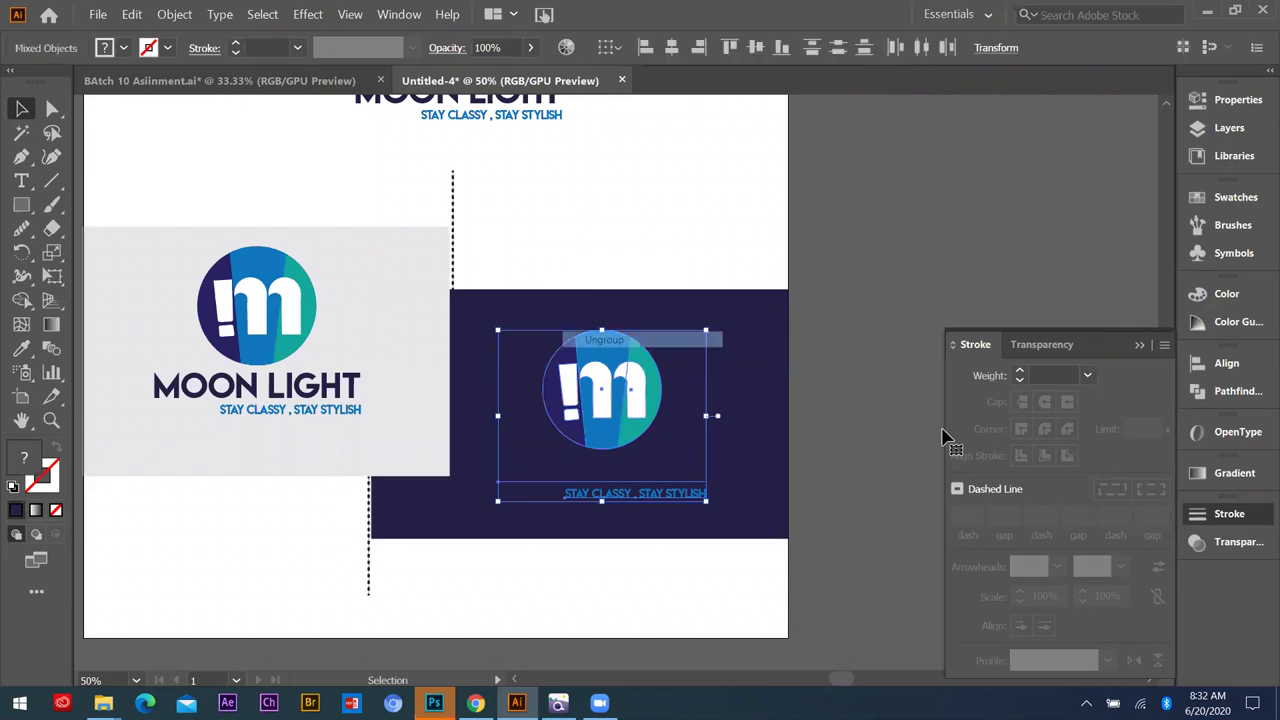
{"action": "left_click", "coordinate": [657, 482], "text": "shift"}
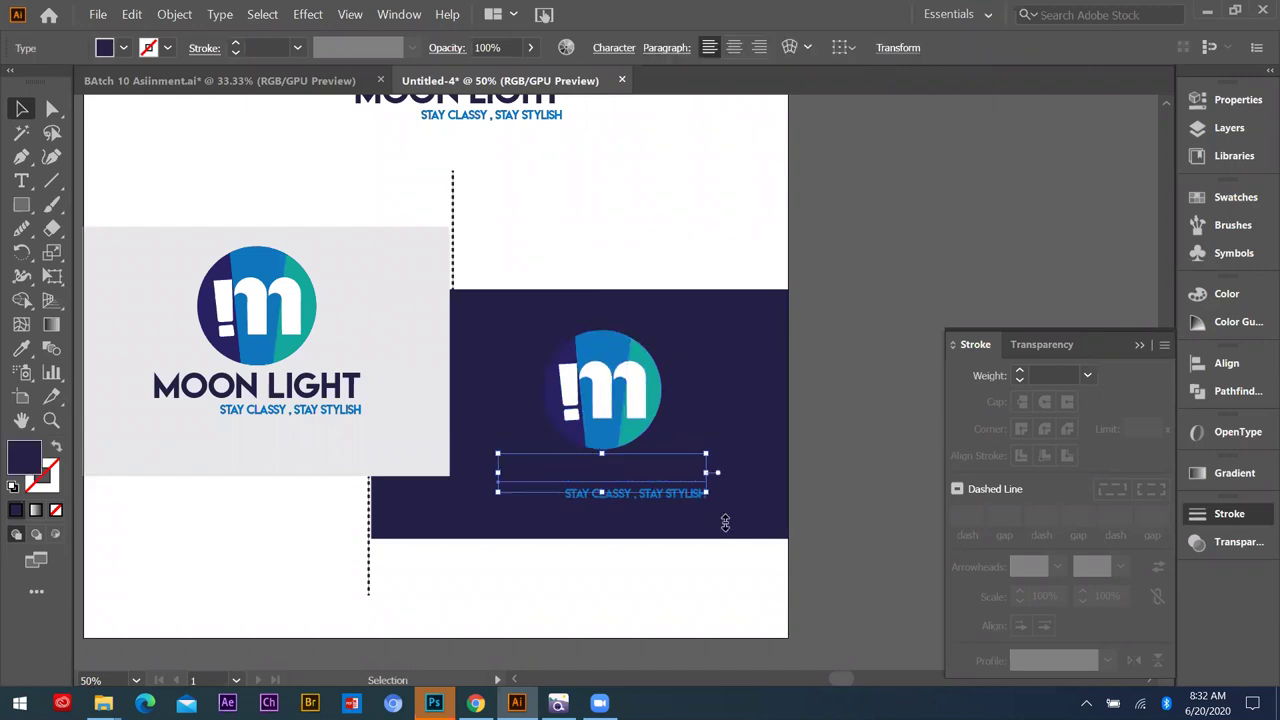
{"action": "key", "text": "ctrl+minus"}
{"action": "key", "text": "ctrl+minus"}
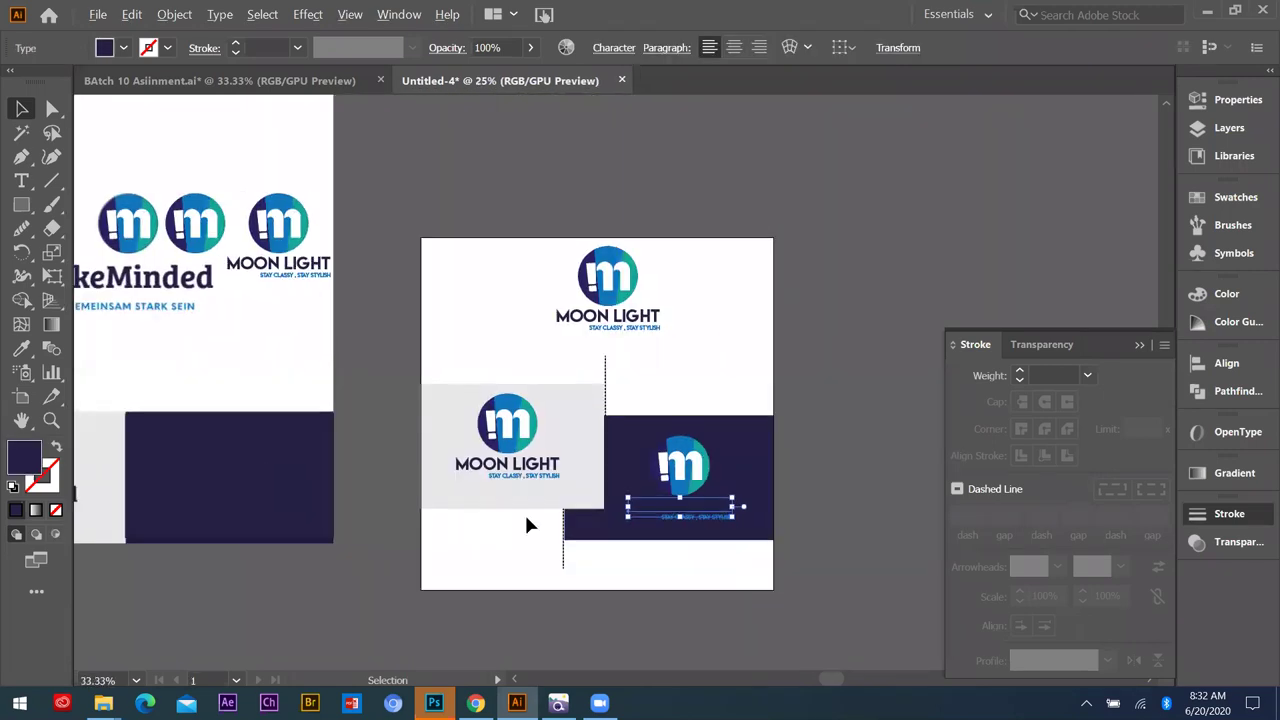
{"action": "key", "text": "ctrl+minus"}
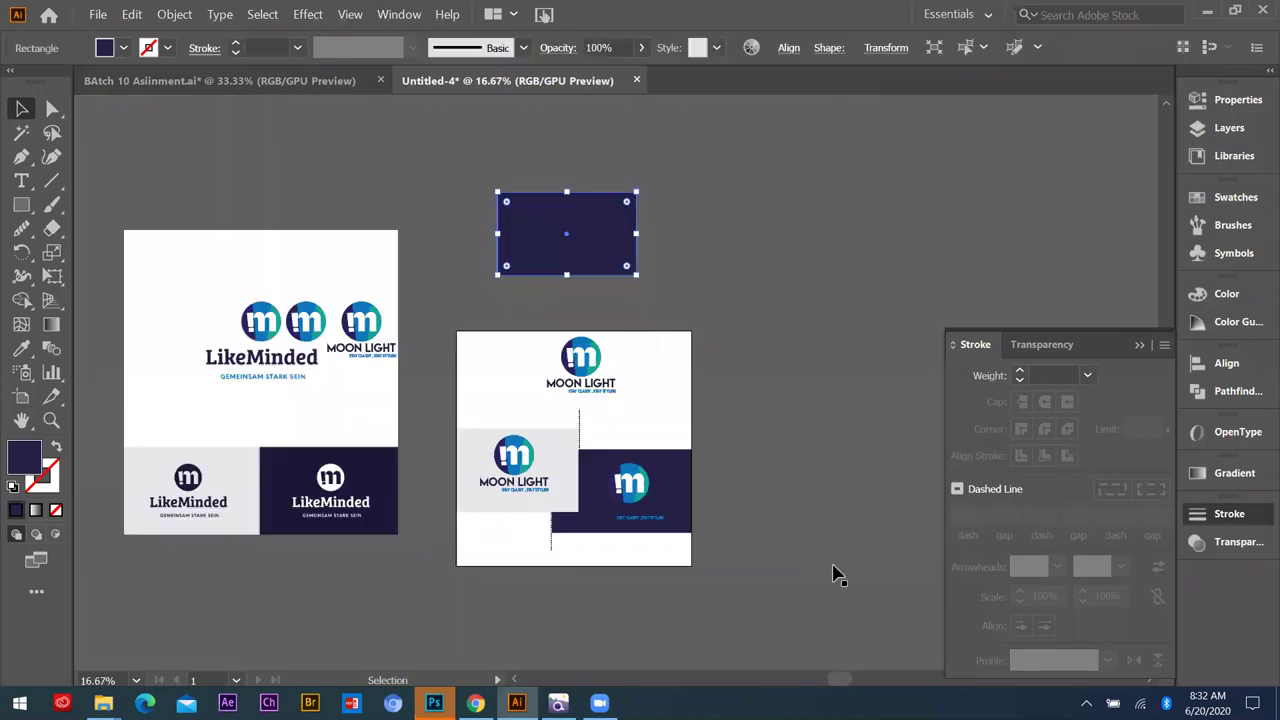
{"action": "key", "text": "ctrl+plus"}
{"action": "key", "text": "ctrl+plus"}
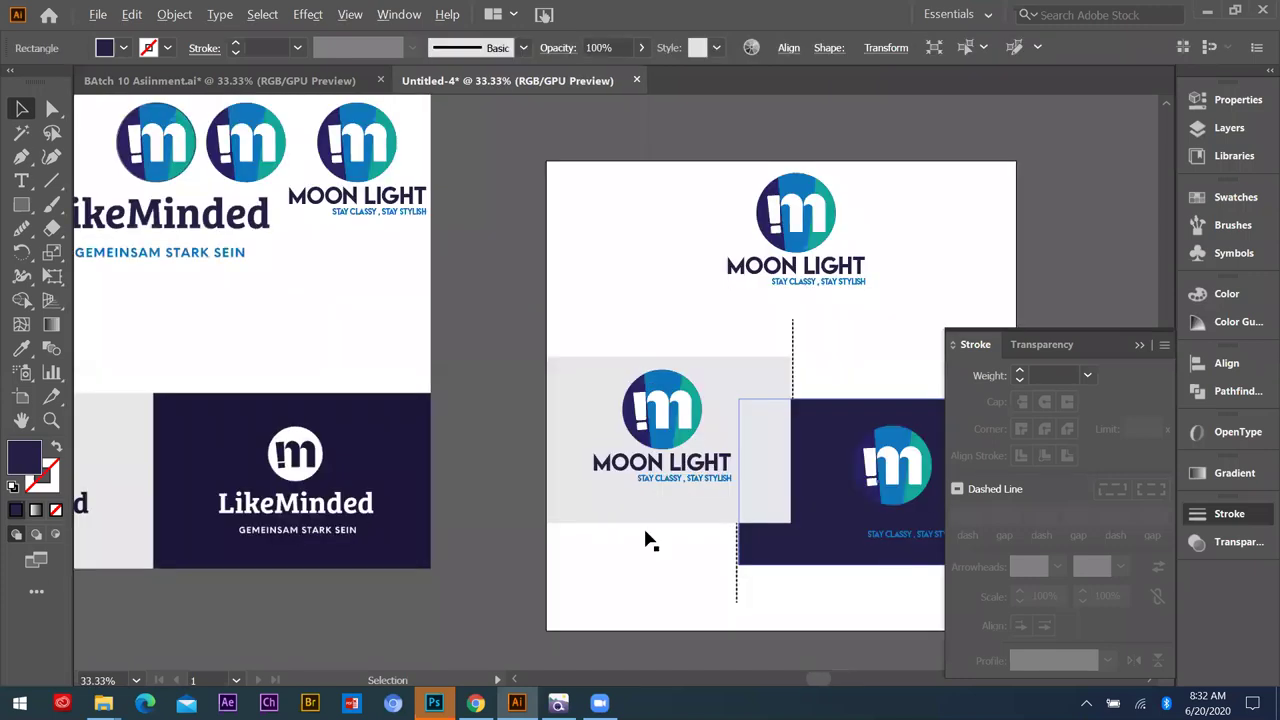
{"action": "scroll", "coordinate": [646, 537], "scroll_direction": "right", "scroll_amount": 1}
{"action": "key", "text": "ctrl+plus"}
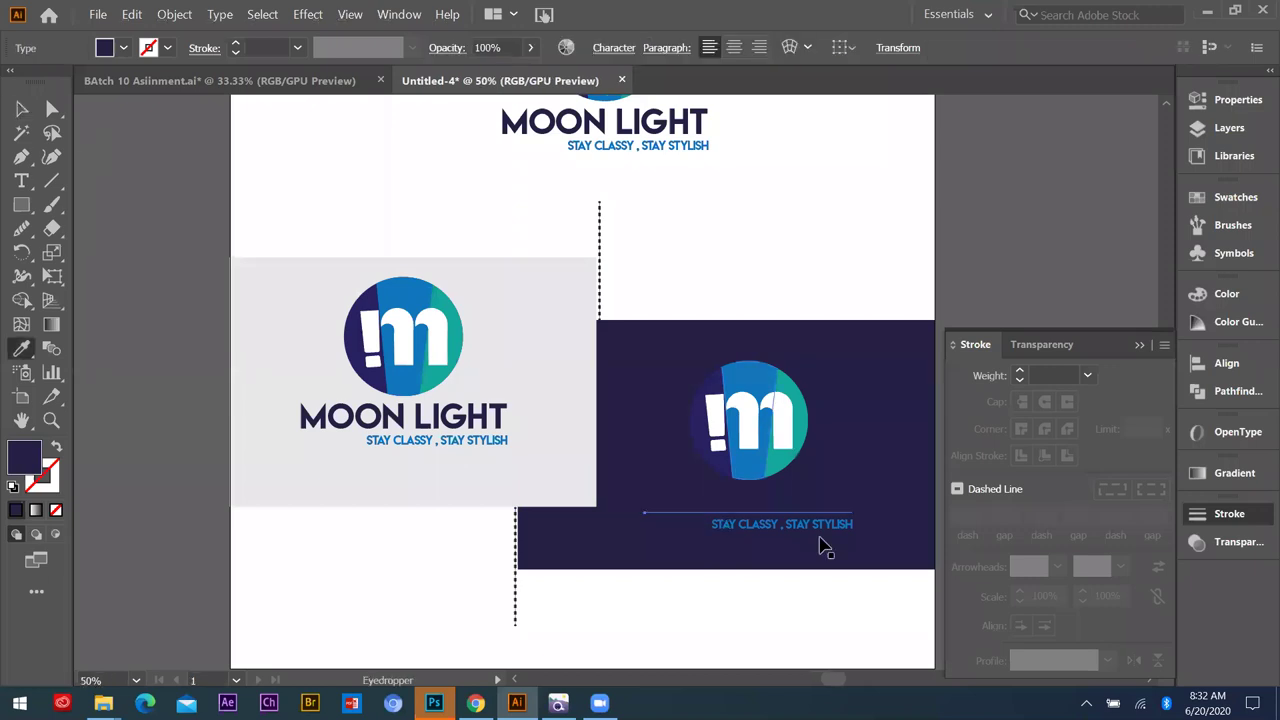
{"action": "key", "text": "ctrl+z"}
{"action": "key", "text": "v"}
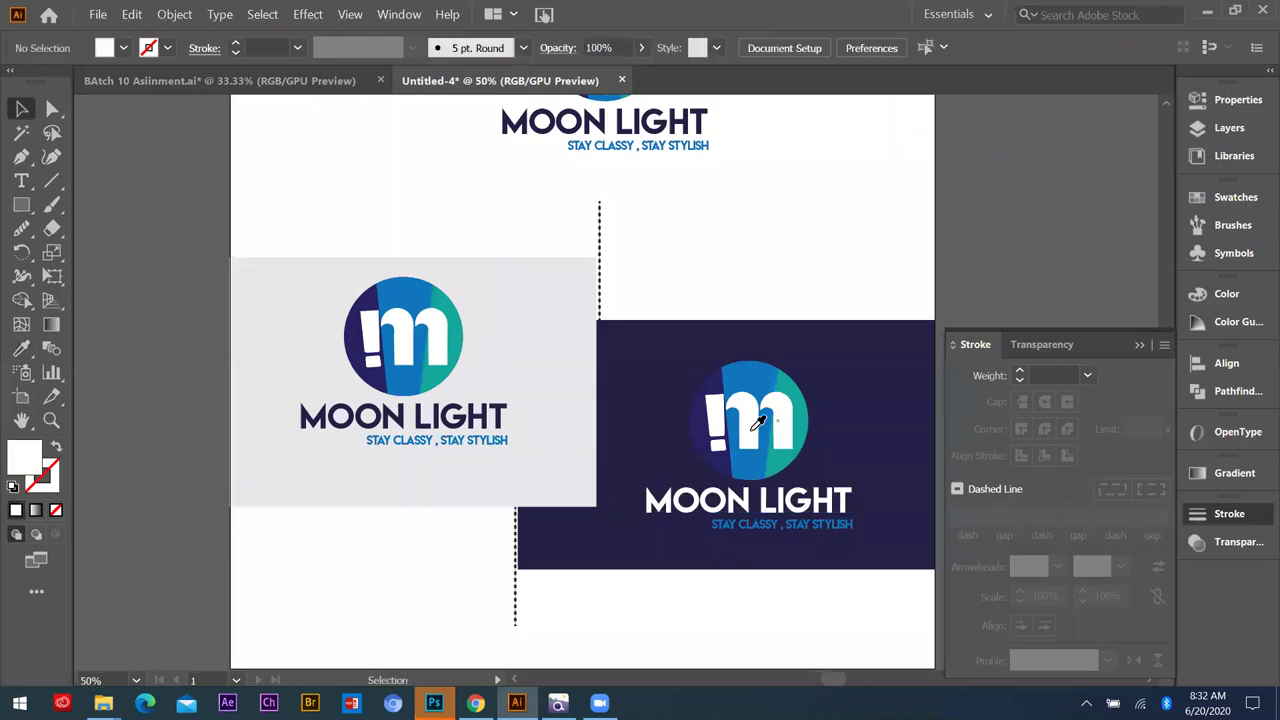
Step: Make the navy panel's tagline white by sampling the MOON LIGHT text
{"action": "left_click", "coordinate": [780, 524], "text": "ctrl"}
{"action": "left_click", "coordinate": [748, 500]}
{"action": "key", "text": "ctrl+shift+a"}
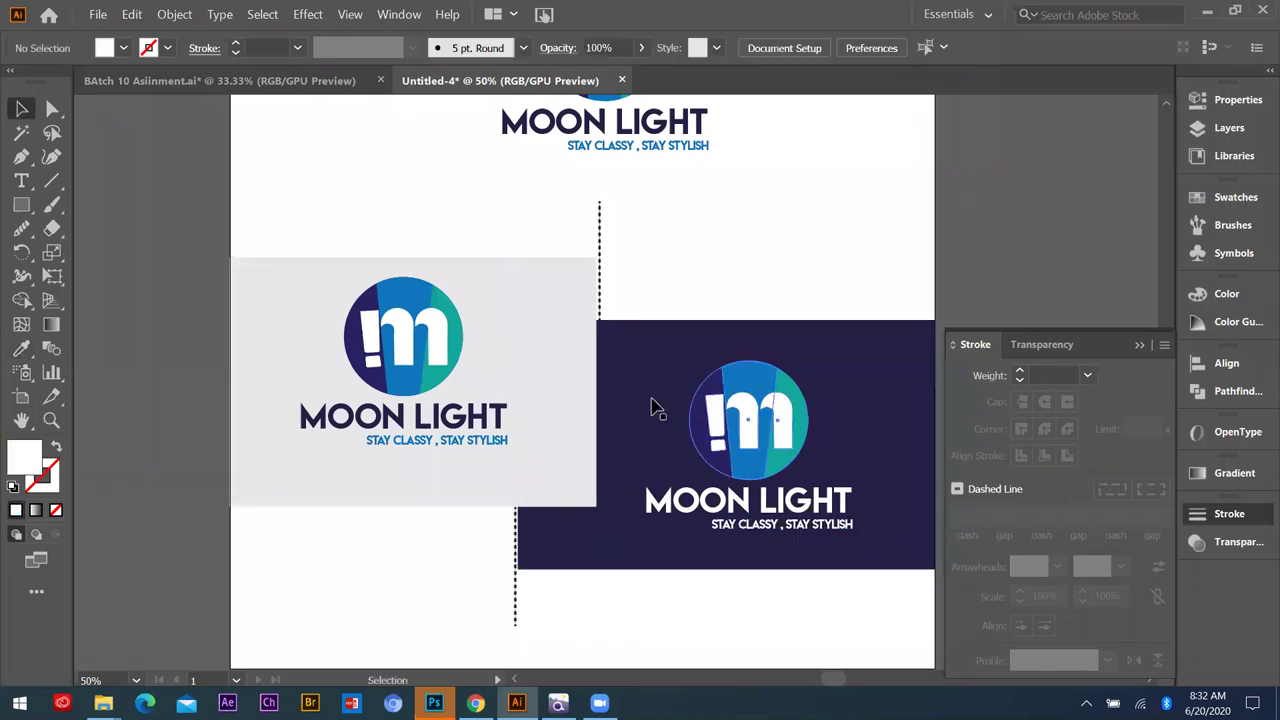
{"action": "scroll", "coordinate": [757, 290], "scroll_direction": "down", "scroll_amount": 1}
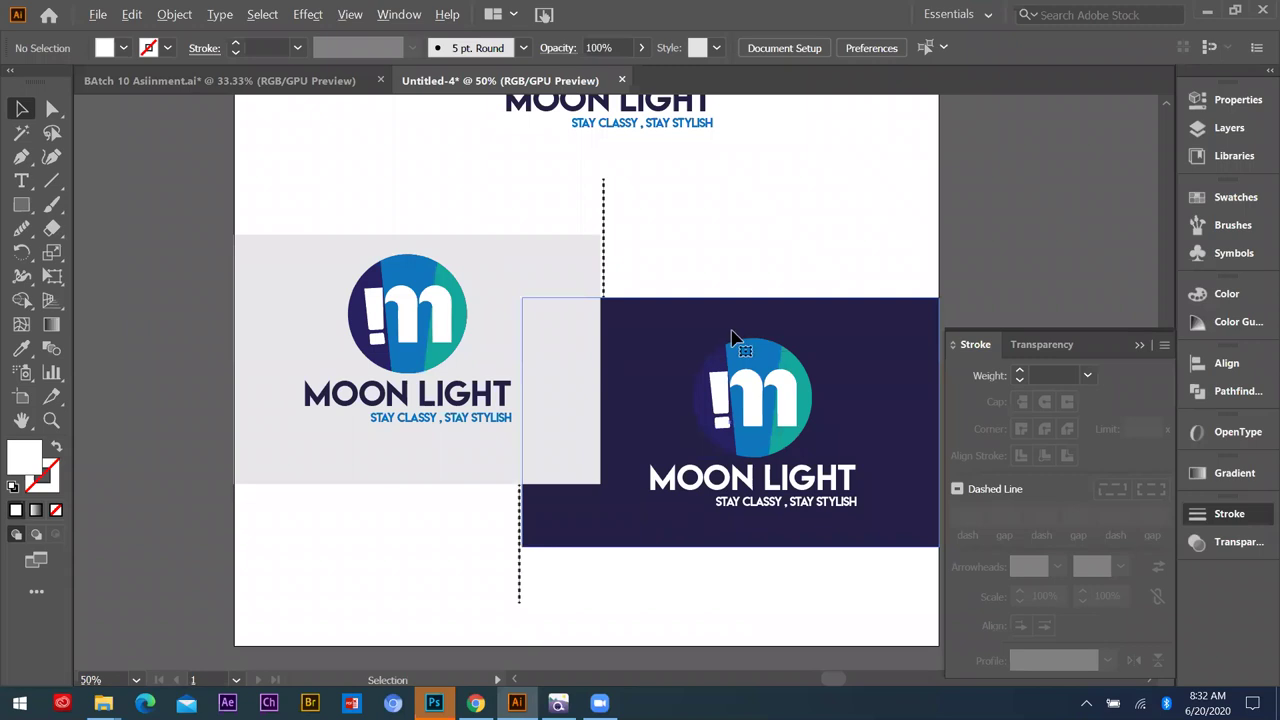
{"action": "scroll", "coordinate": [730, 338], "scroll_direction": "up", "scroll_amount": 1}
{"action": "left_click", "coordinate": [791, 343]}
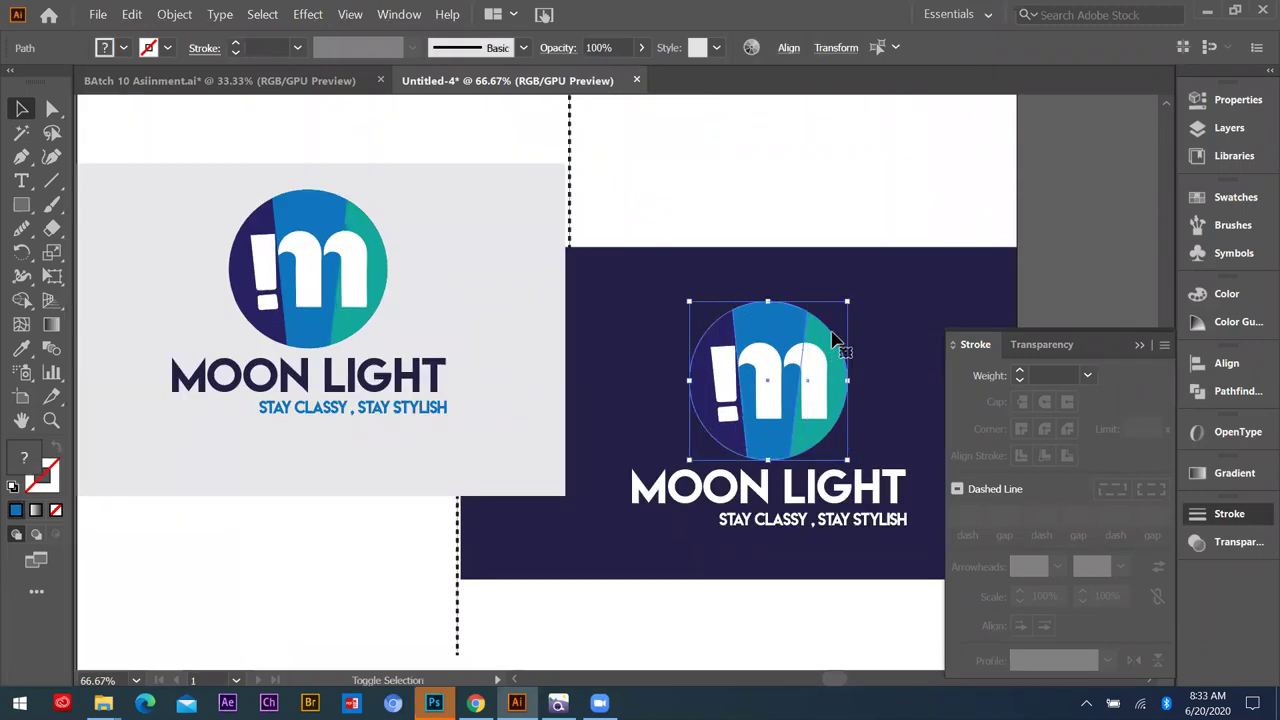
Step: Make the logo circle on the navy panel a white disc
{"action": "left_click", "coordinate": [729, 338]}
{"action": "left_click", "coordinate": [757, 393], "text": "shift"}
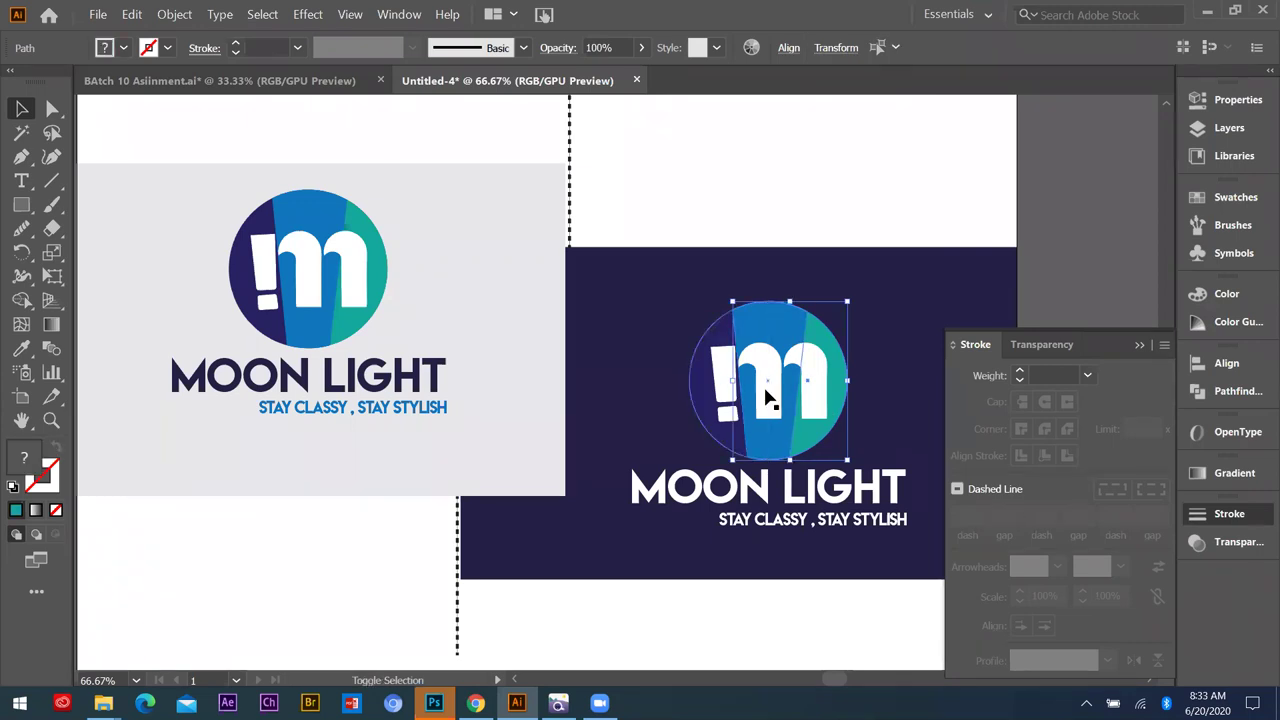
{"action": "key", "text": "i"}
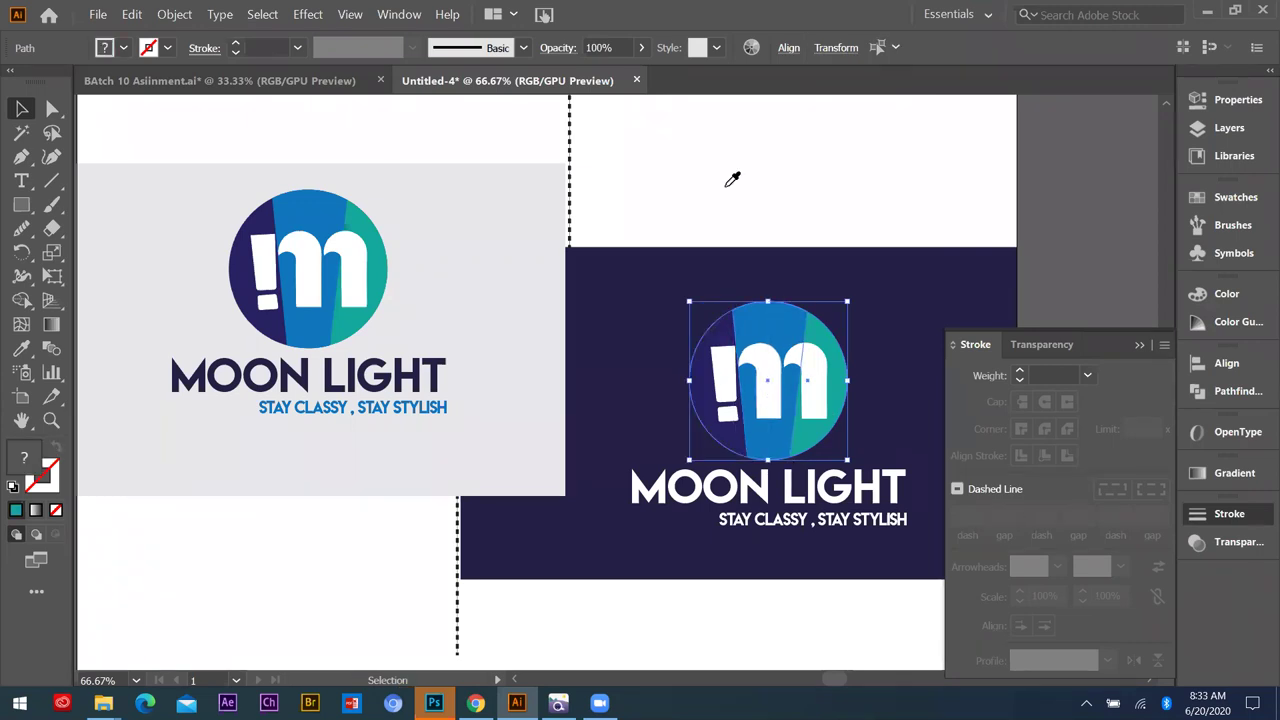
{"action": "left_click", "coordinate": [862, 458]}
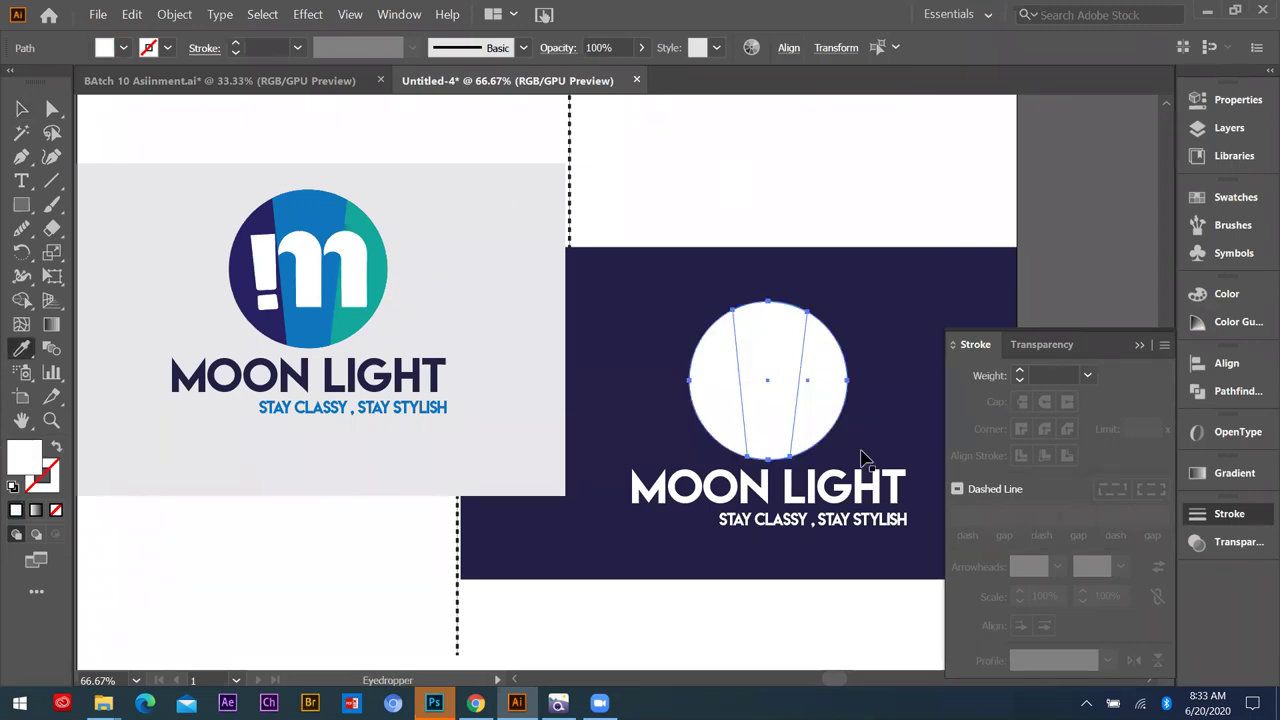
{"action": "key", "text": "v"}
Step: Recolor the circle's m and ! letters with the left logo's teal
{"action": "left_click", "coordinate": [783, 383]}
{"action": "left_click", "coordinate": [729, 410], "text": "shift"}
{"action": "left_click", "coordinate": [778, 418]}
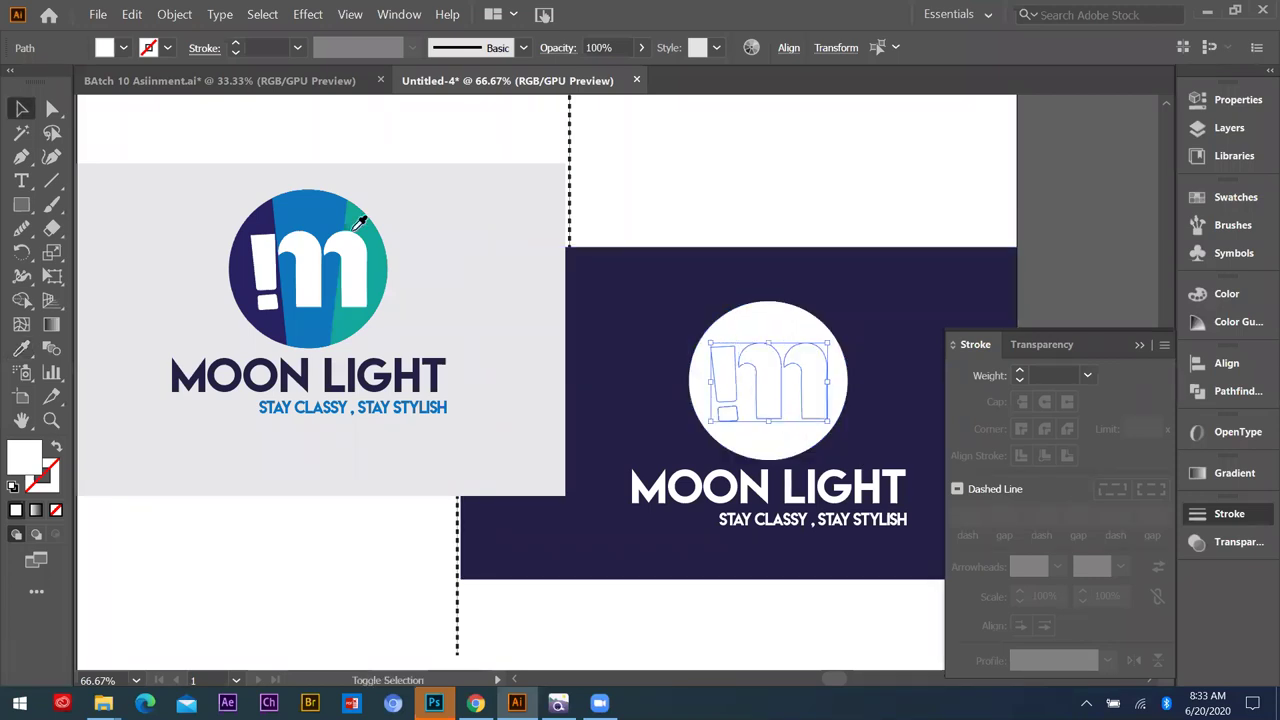
{"action": "key", "text": "i"}
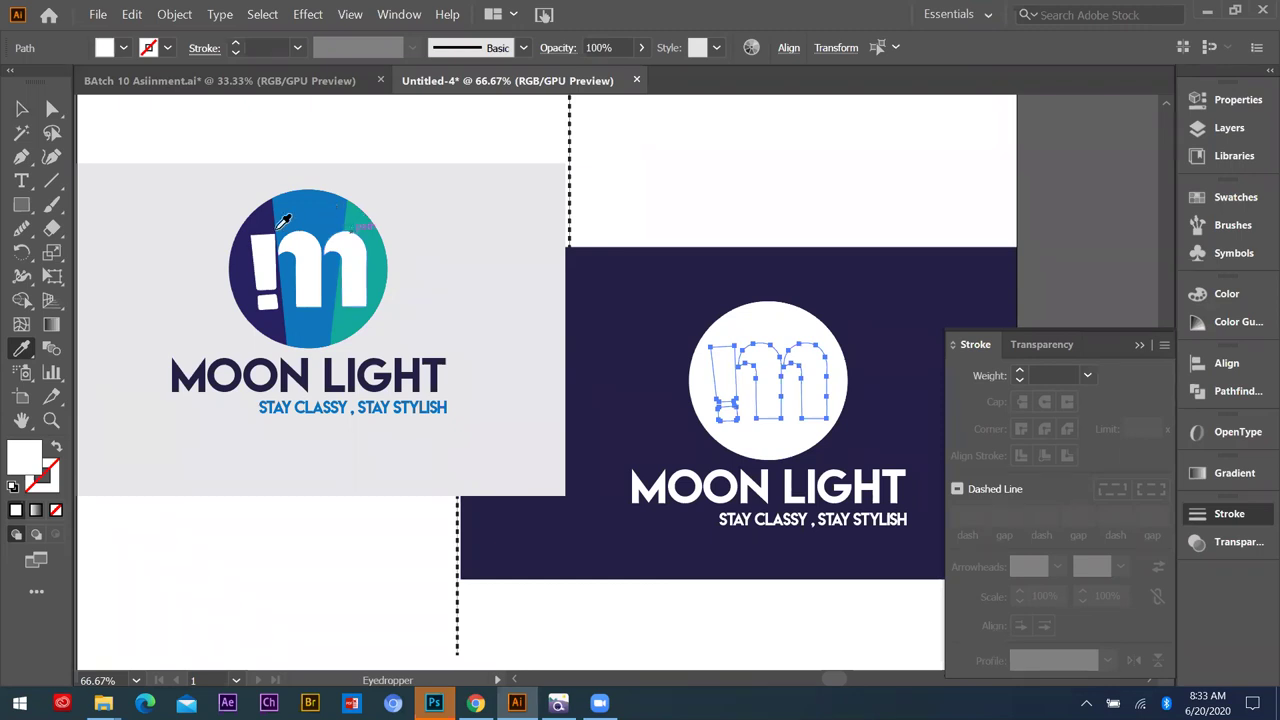
{"action": "left_click", "coordinate": [357, 220]}
{"action": "key", "text": "v"}
{"action": "key", "text": "ctrl+shift+a"}
{"action": "key", "text": "ctrl+minus"}
{"action": "key", "text": "ctrl+minus"}
{"action": "key", "text": "ctrl+minus"}
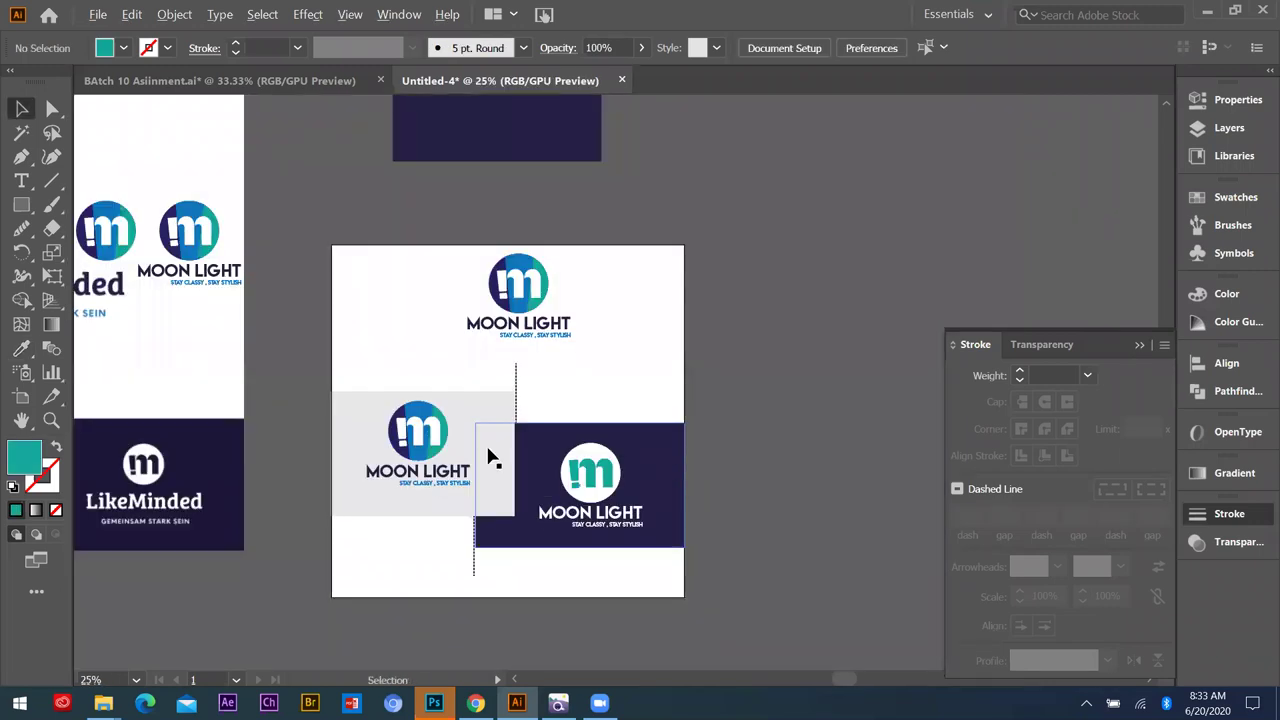
Step: Increase the tracking of the grey panel's STAY CLASSY, STAY STYLISH tagline by two increments
{"action": "scroll", "coordinate": [395, 472], "scroll_direction": "up", "scroll_amount": 2}
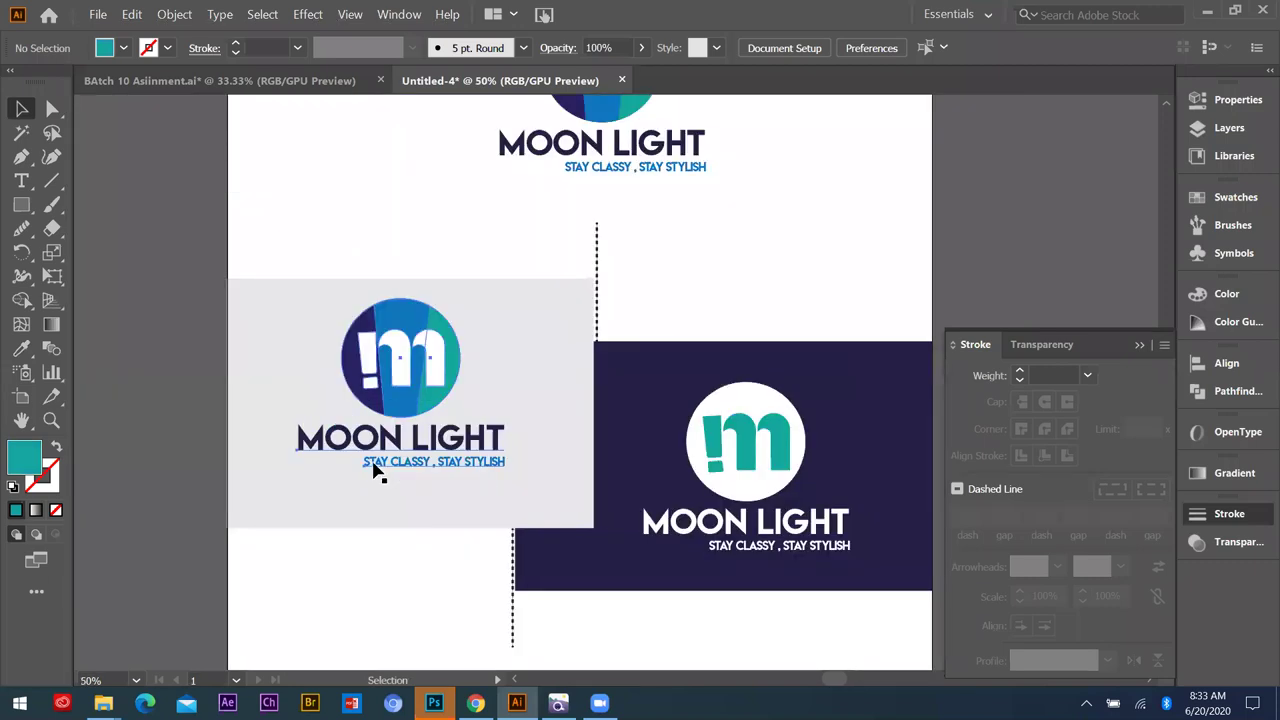
{"action": "left_click", "coordinate": [403, 488]}
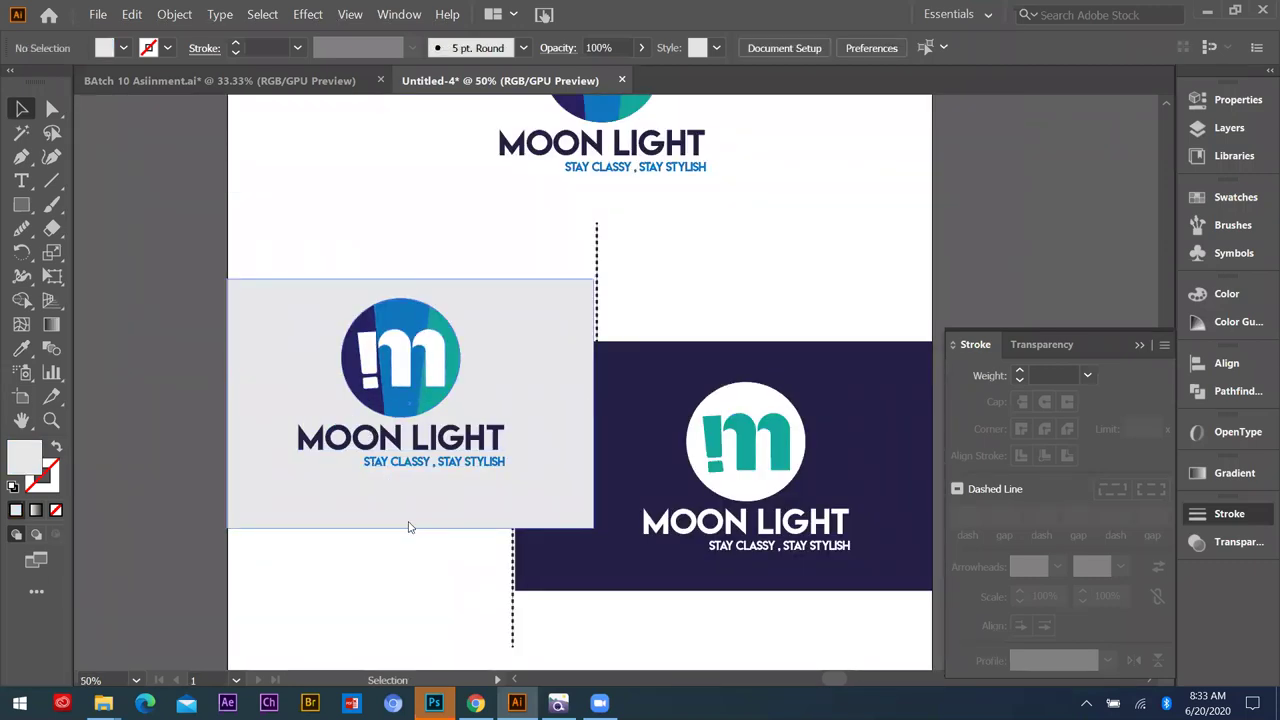
{"action": "right_click", "coordinate": [409, 560]}
{"action": "left_click", "coordinate": [385, 505]}
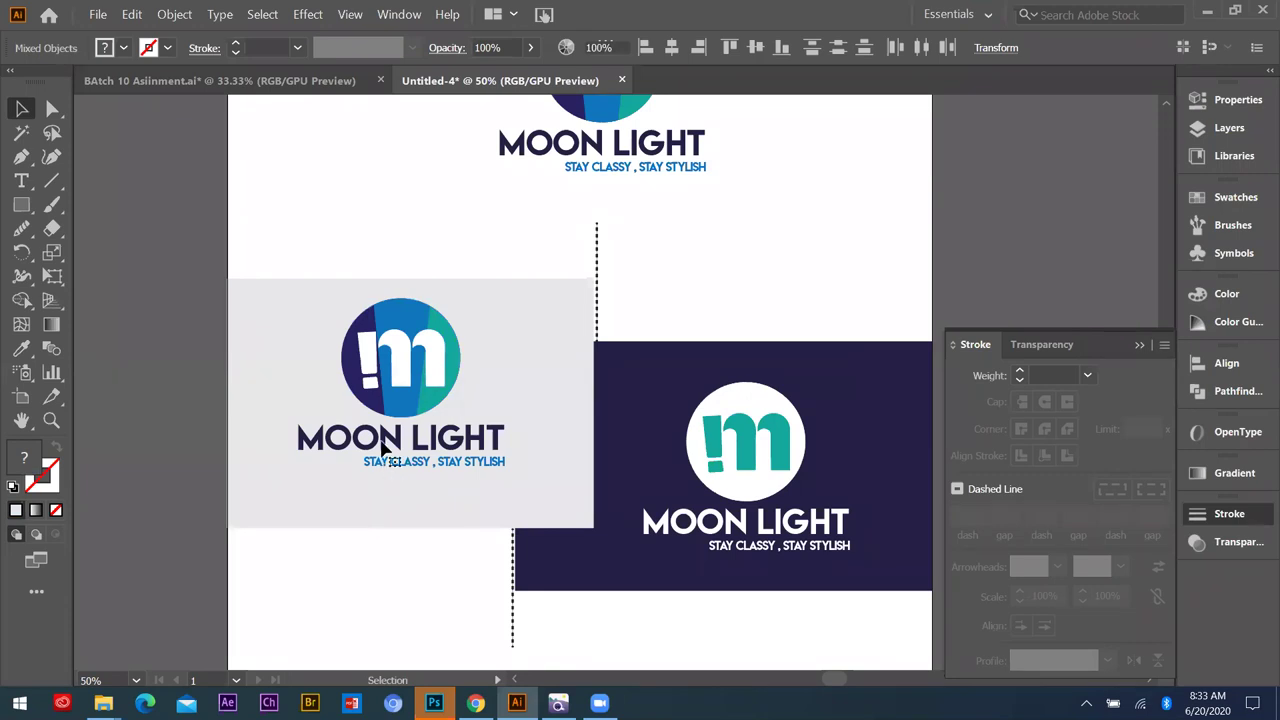
{"action": "triple_click", "coordinate": [516, 474]}
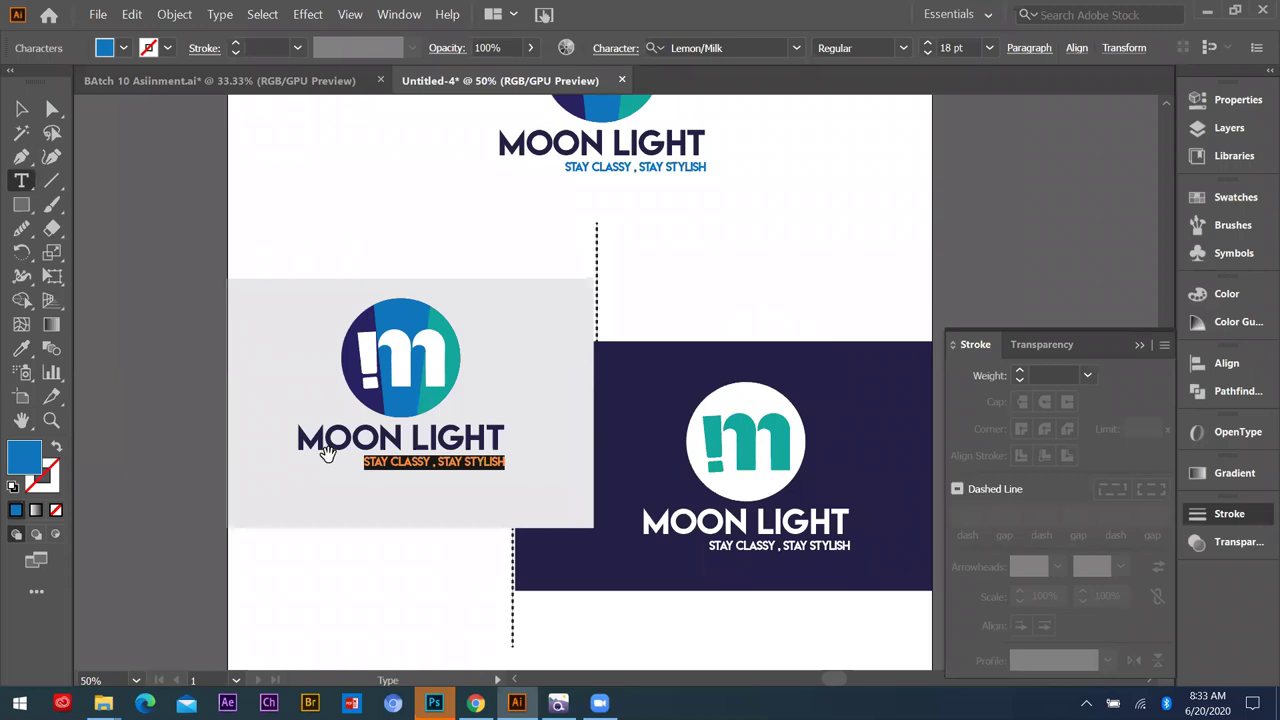
{"action": "key", "text": "alt+Right"}
{"action": "key", "text": "alt+Right"}
{"action": "key", "text": "alt+Right"}
{"action": "key", "text": "alt+Right"}
{"action": "key", "text": "alt+Right"}
{"action": "key", "text": "alt+Right"}
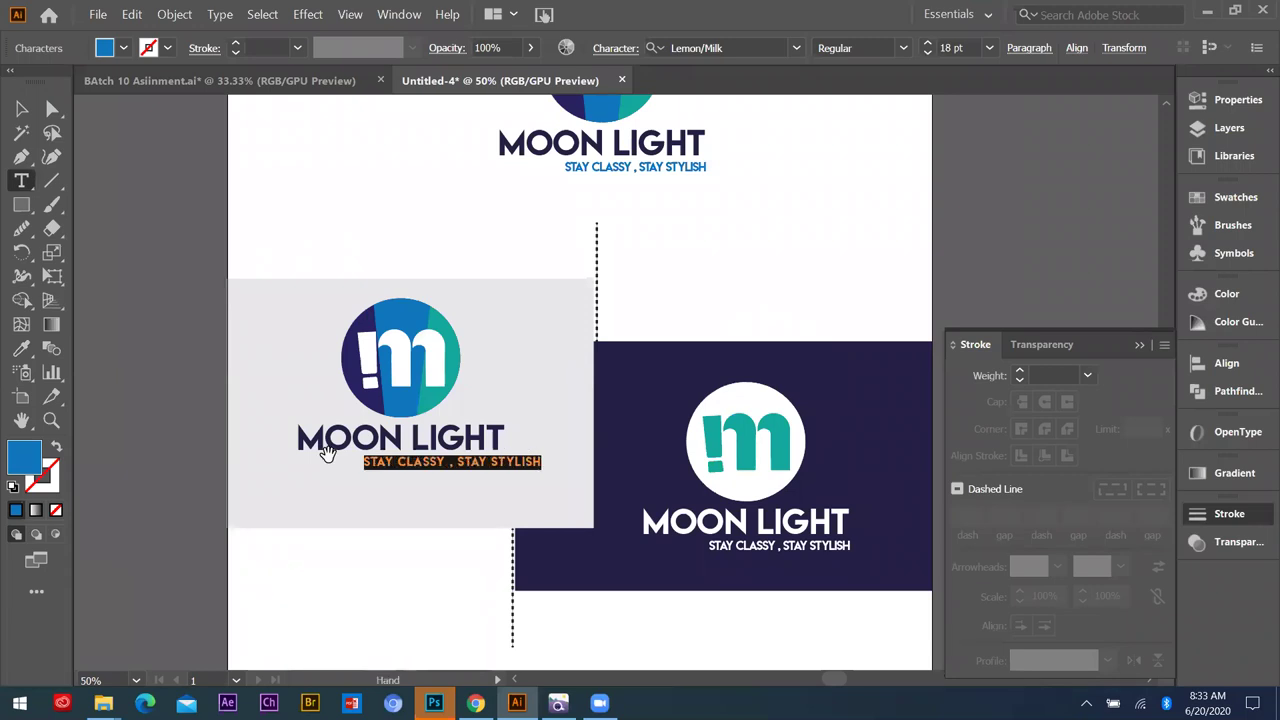
{"action": "key", "text": "alt+Right"}
{"action": "key", "text": "alt+Right"}
{"action": "key", "text": "alt+Right"}
{"action": "key", "text": "alt+Right"}
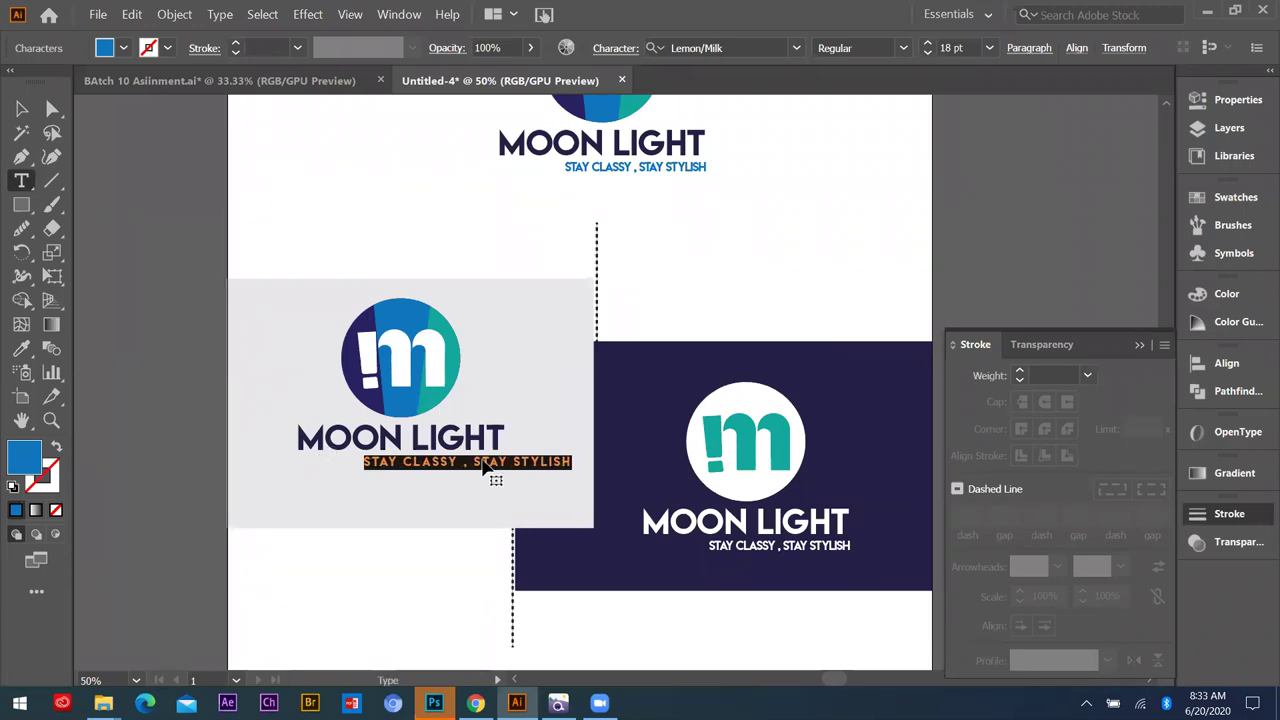
{"action": "key", "text": "Escape"}
Step: Move the widened tagline left so it spans centred beneath MOON LIGHT
{"action": "left_click_drag", "start_coordinate": [481, 457], "coordinate": [416, 466]}
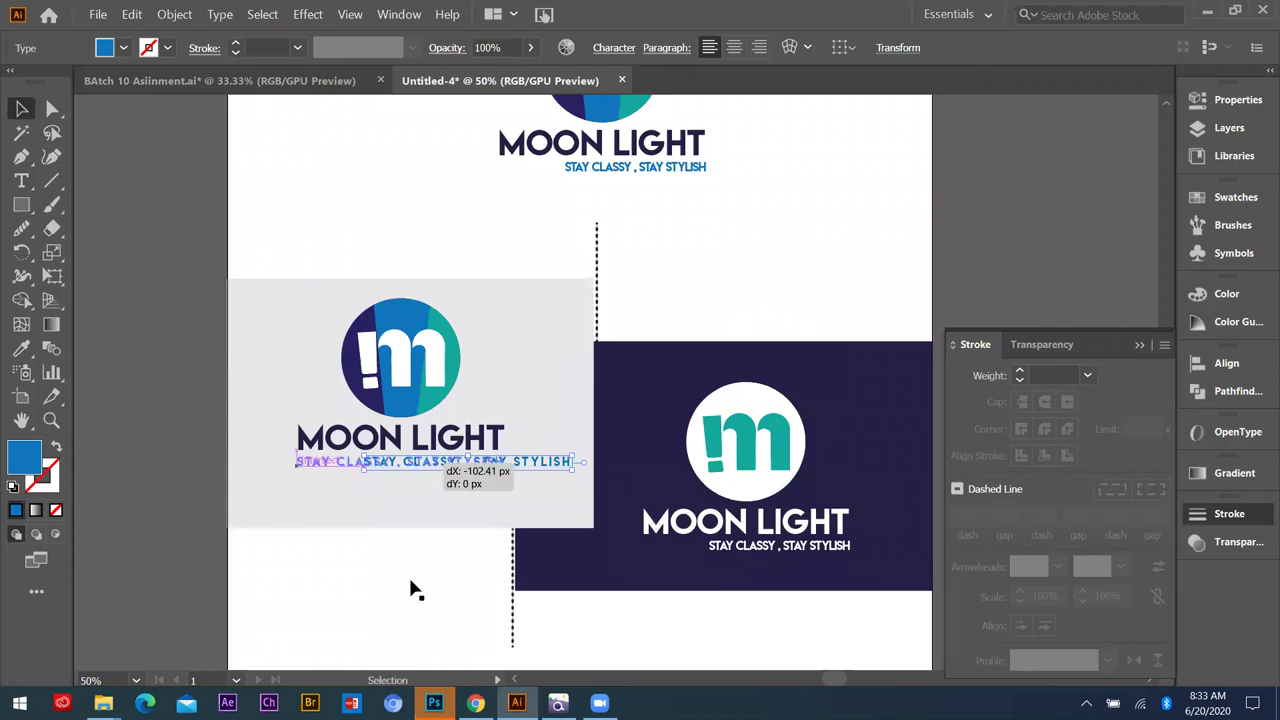
{"action": "left_click", "coordinate": [416, 590]}
{"action": "key", "text": "ctrl+1"}
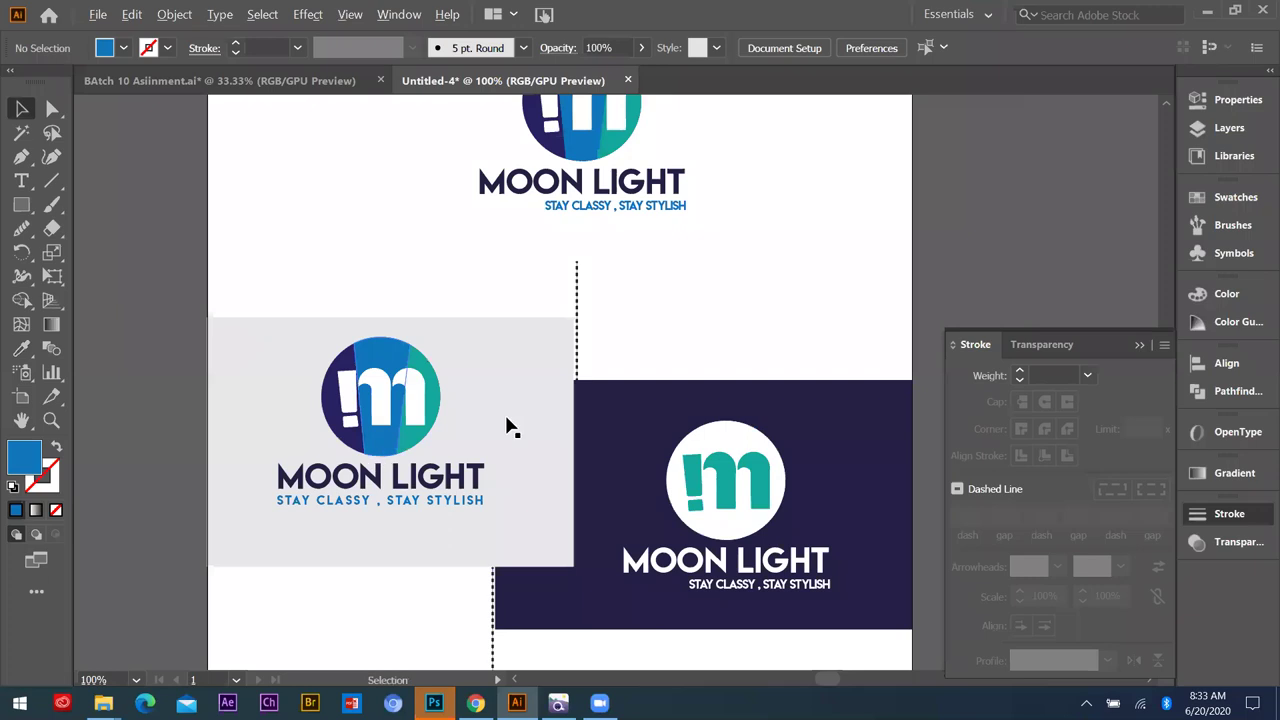
{"action": "scroll", "coordinate": [506, 426], "scroll_direction": "down", "scroll_amount": 3}
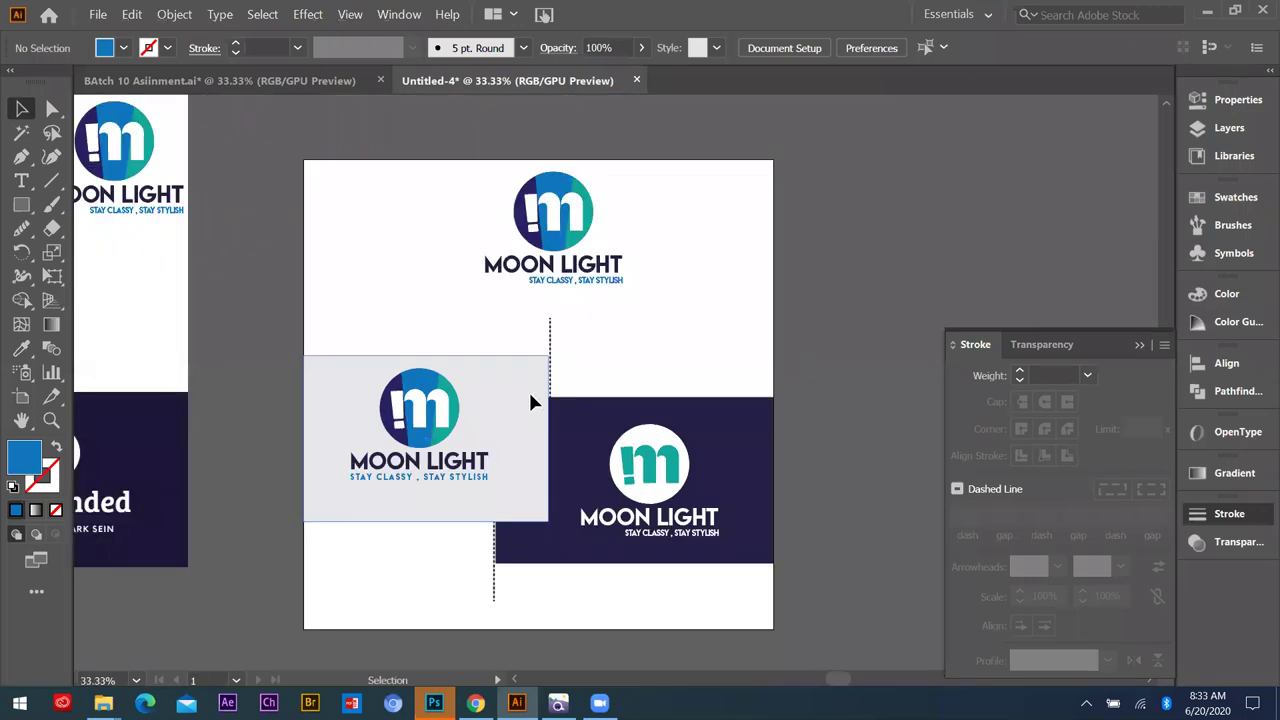
{"action": "scroll", "coordinate": [406, 304], "scroll_direction": "up", "scroll_amount": 1}
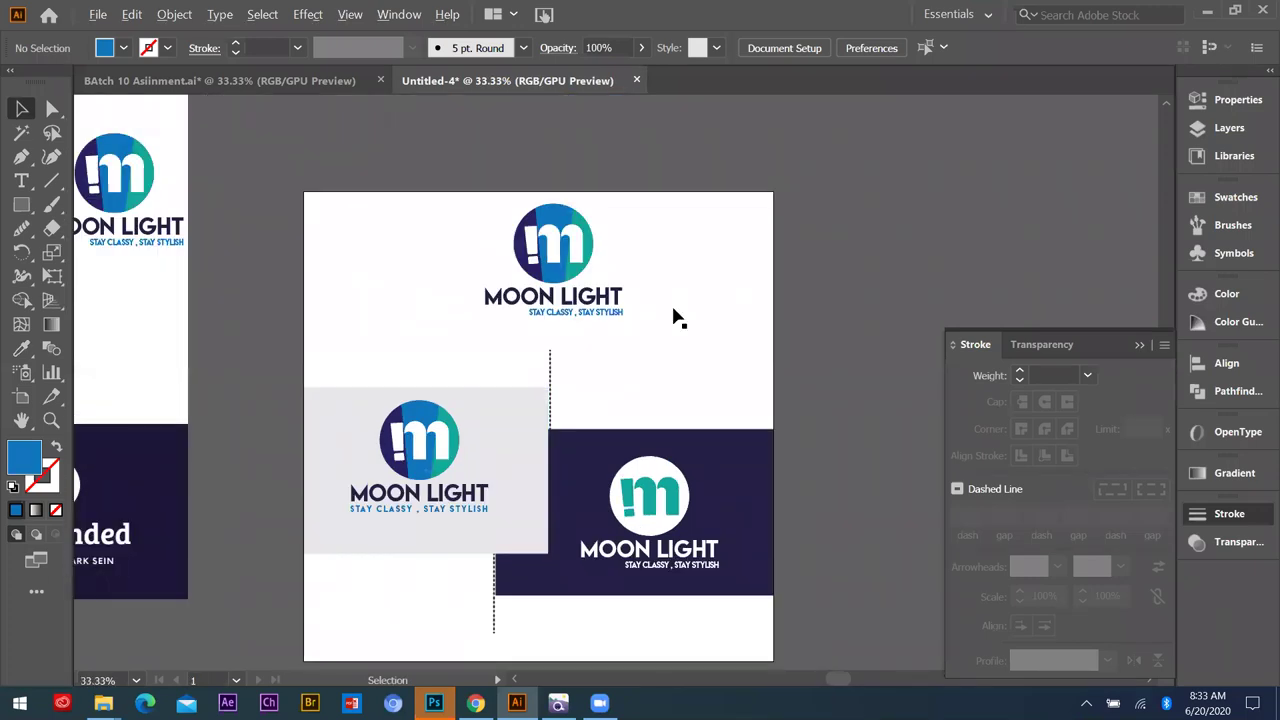
{"action": "scroll", "coordinate": [663, 286], "scroll_direction": "left", "scroll_amount": 3}
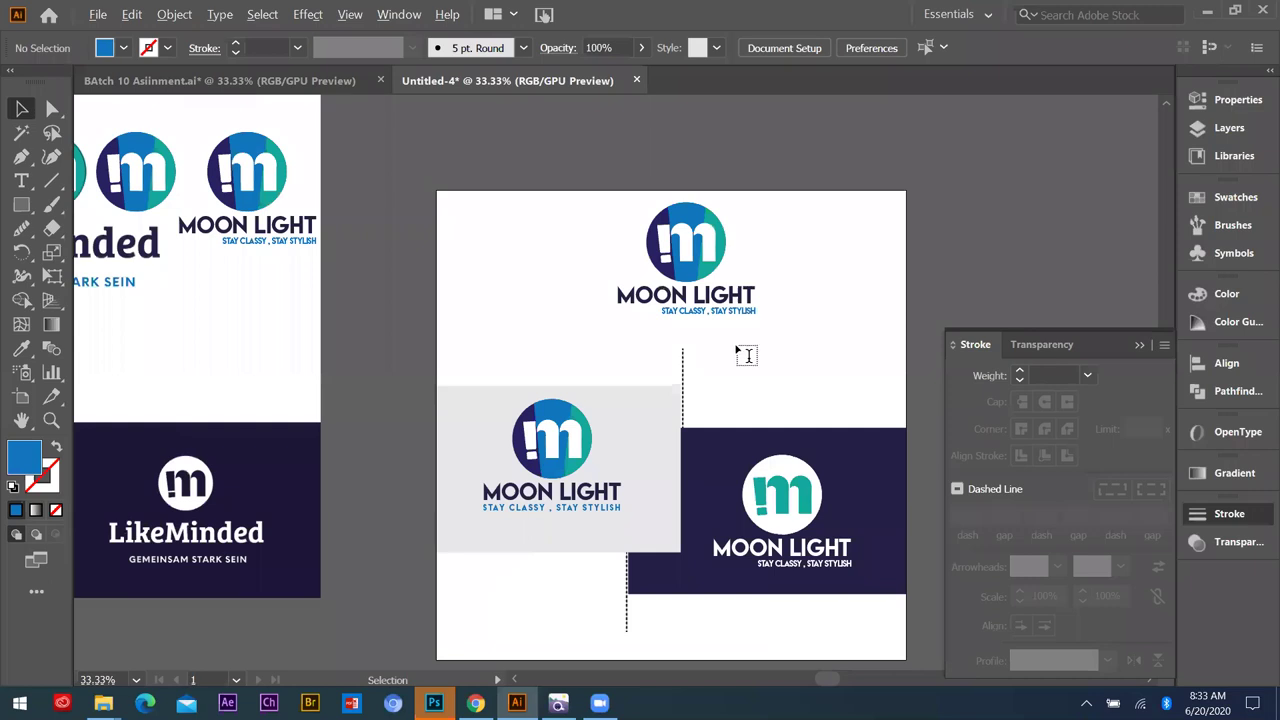
Step: Create an area text box below the top logo with its font set to Myriad Pro
{"action": "key", "text": "t"}
{"action": "scroll", "coordinate": [722, 333], "scroll_direction": "up", "scroll_amount": 2}
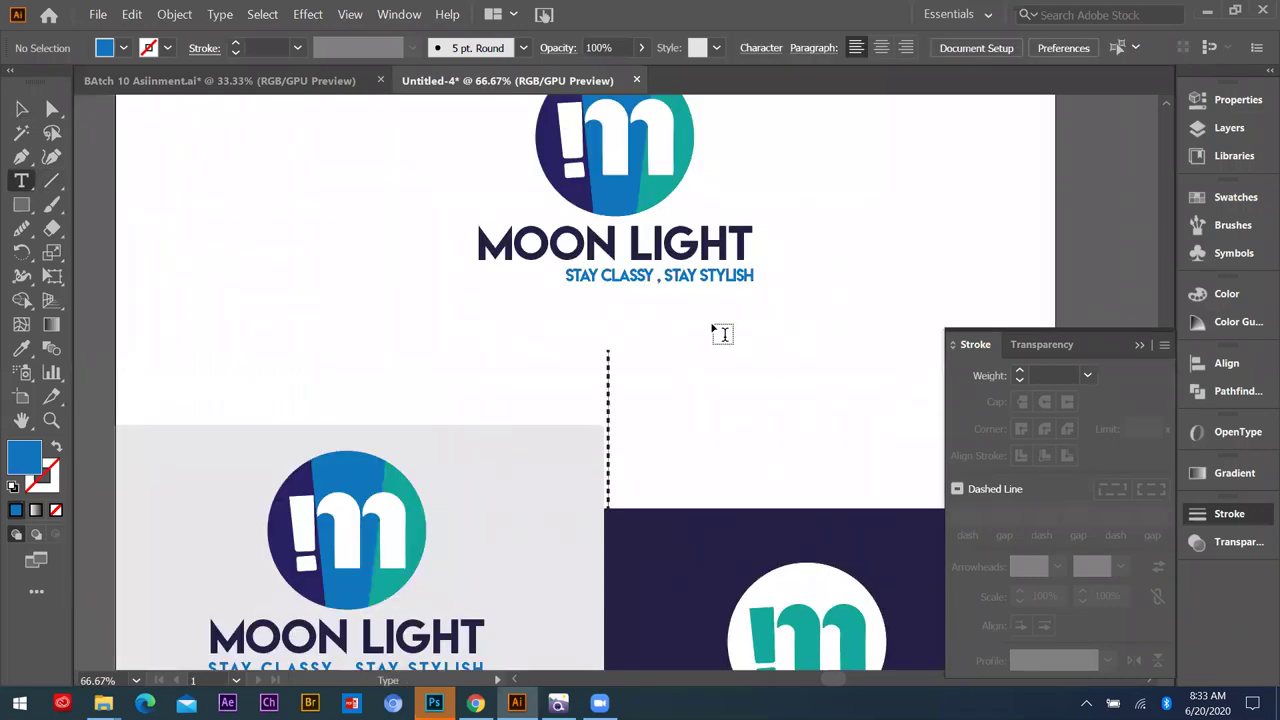
{"action": "left_click_drag", "start_coordinate": [874, 346], "coordinate": [369, 297]}
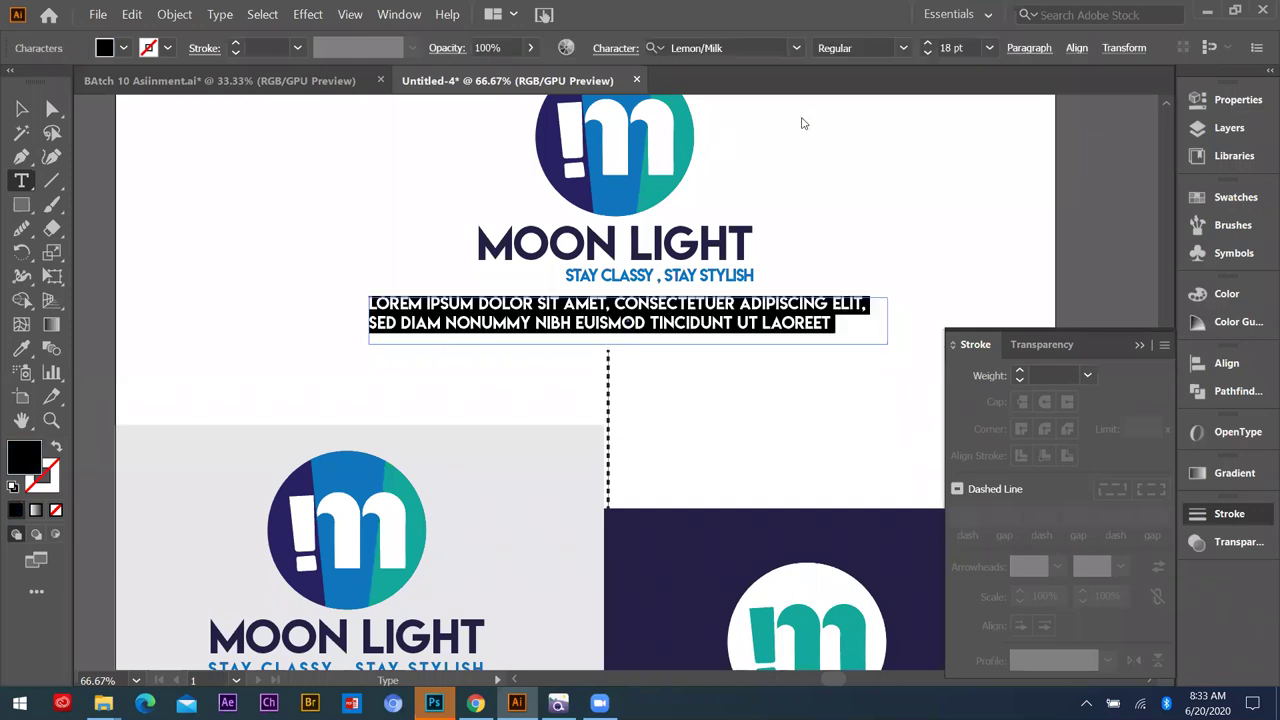
{"action": "key", "text": "ctrl+alt+shift+m"}
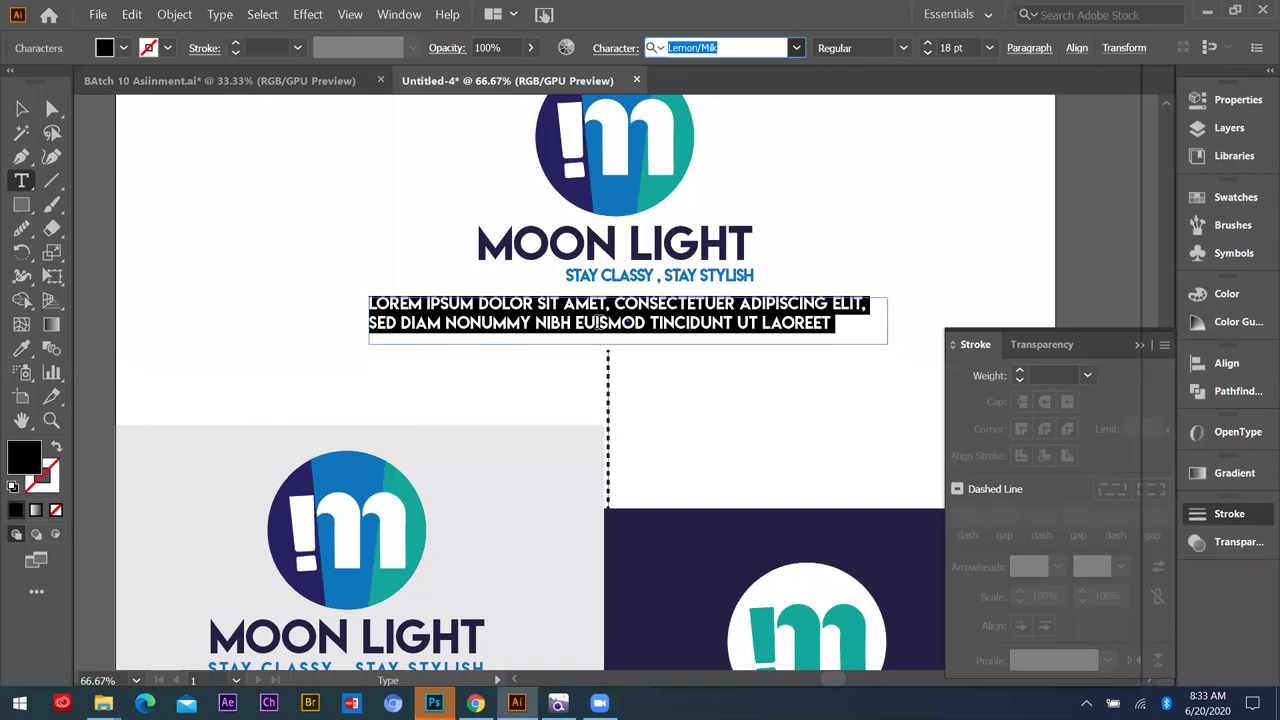
{"action": "type", "text": "my"}
{"action": "key", "text": "Return"}
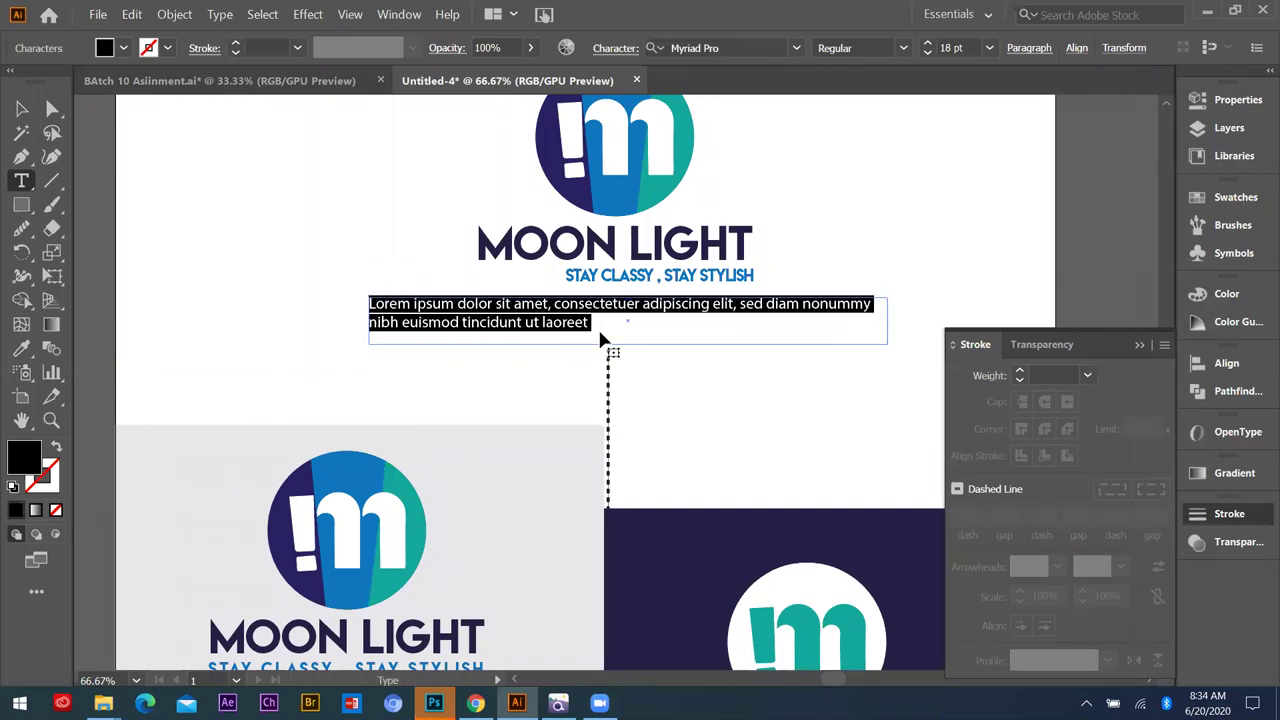
Step: Tighten the paragraph's leading and delete the third line of placeholder text
{"action": "left_click", "coordinate": [634, 352]}
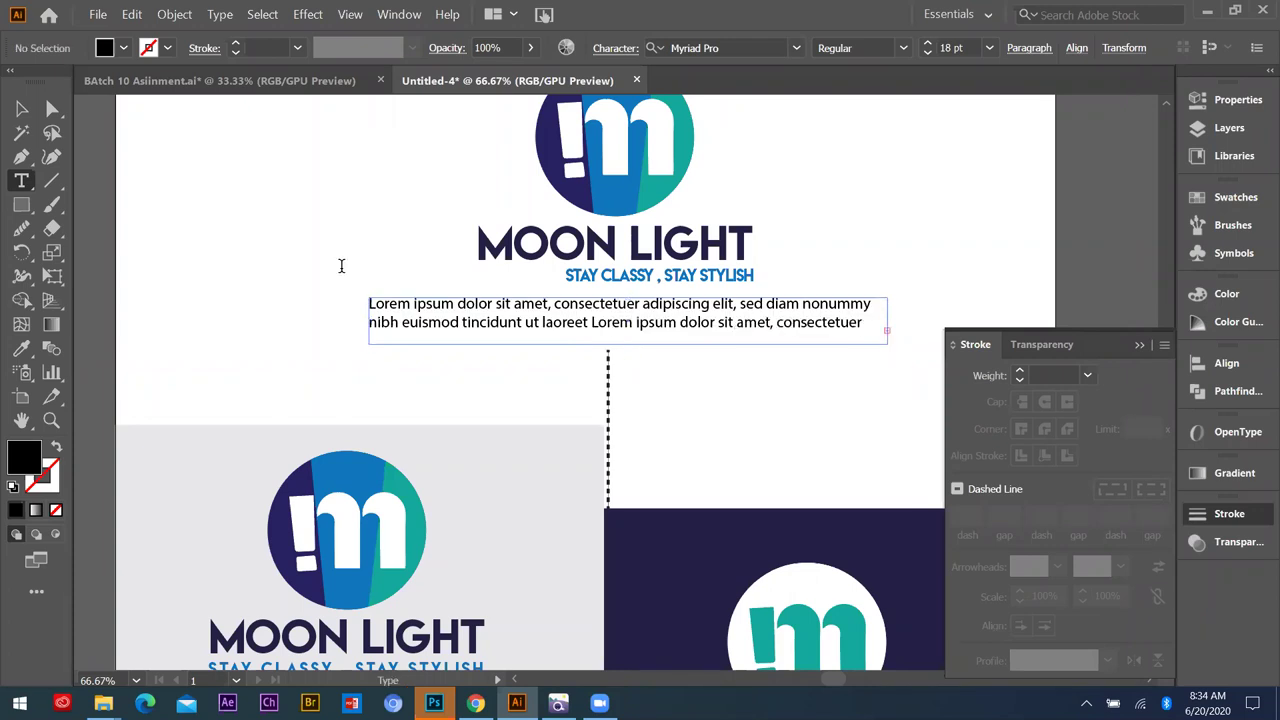
{"action": "key", "text": "ctrl+a"}
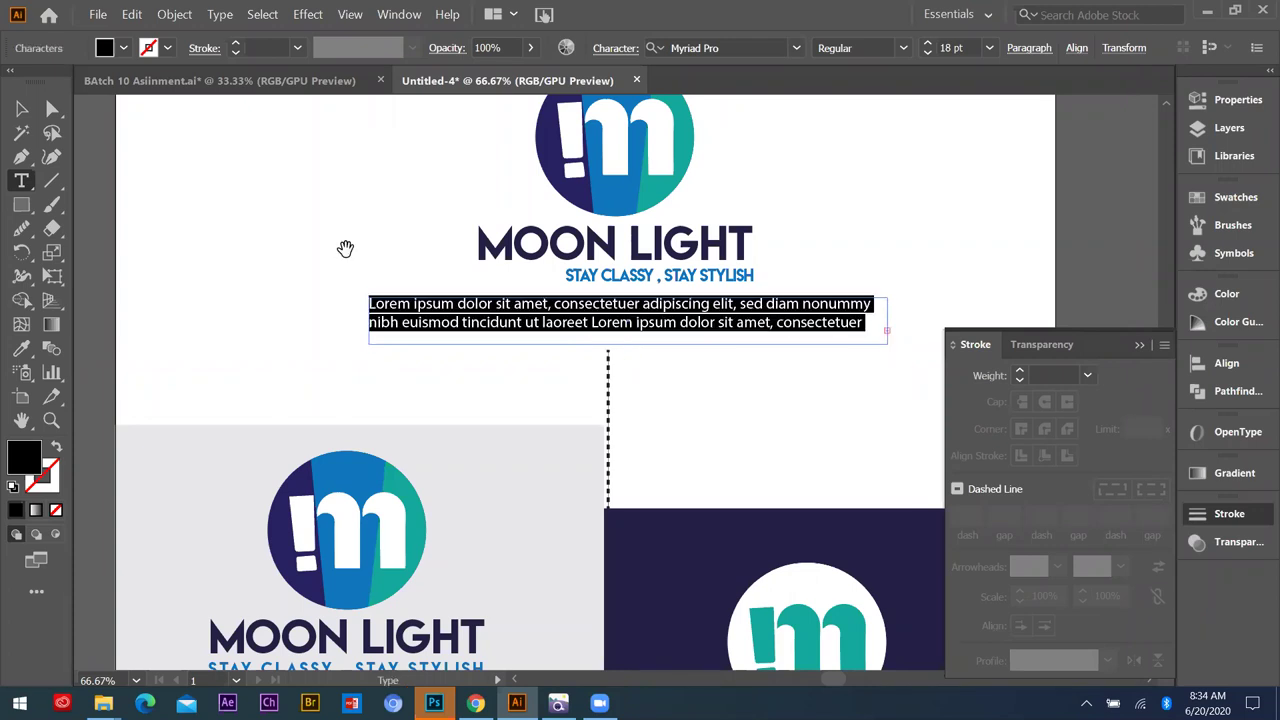
{"action": "key", "text": "alt+Up"}
{"action": "key", "text": "alt+Up"}
{"action": "left_click_drag", "start_coordinate": [820, 336], "coordinate": [280, 347]}
{"action": "key", "text": "BackSpace"}
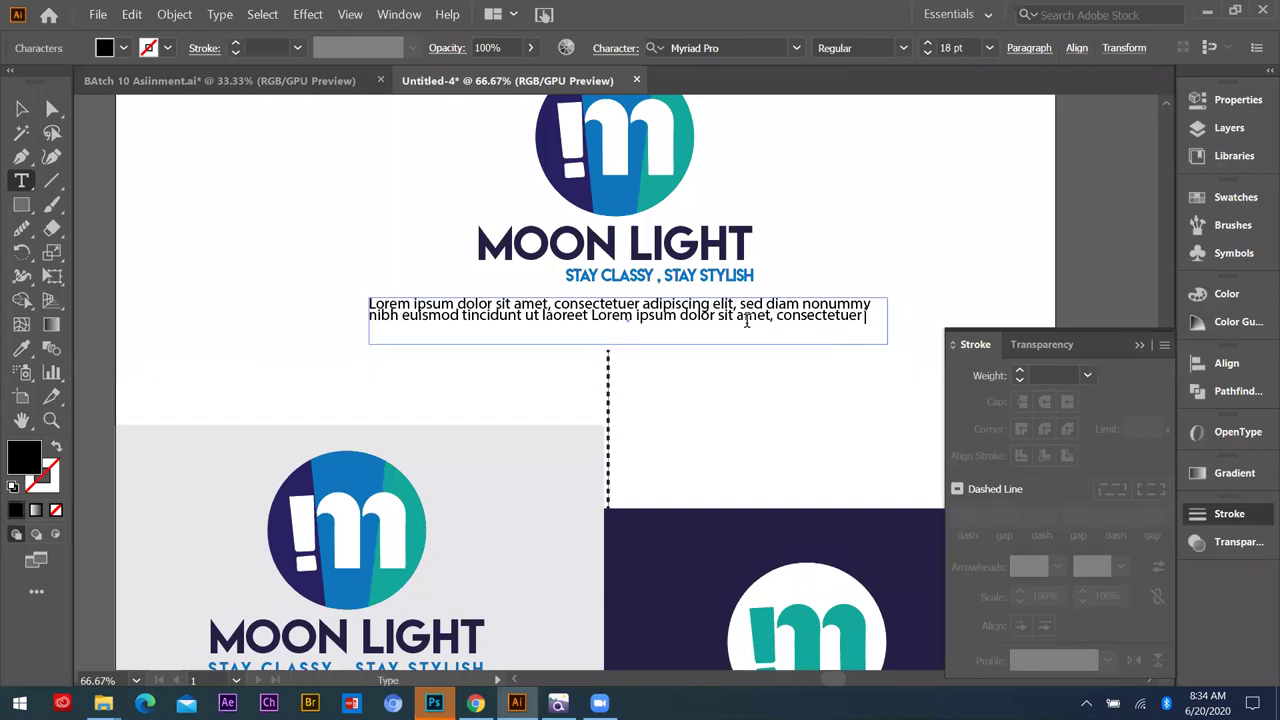
Step: Rebreak the lorem ipsum lines at nonummy and dolor, keeping sit amet on the dolor line
{"action": "left_click", "coordinate": [716, 316]}
{"action": "key", "text": "Return"}
{"action": "left_click", "coordinate": [801, 304]}
{"action": "key", "text": "Return"}
{"action": "left_click", "coordinate": [753, 316]}
{"action": "key", "text": "Return"}
{"action": "left_click", "coordinate": [370, 340]}
{"action": "key", "text": "BackSpace"}
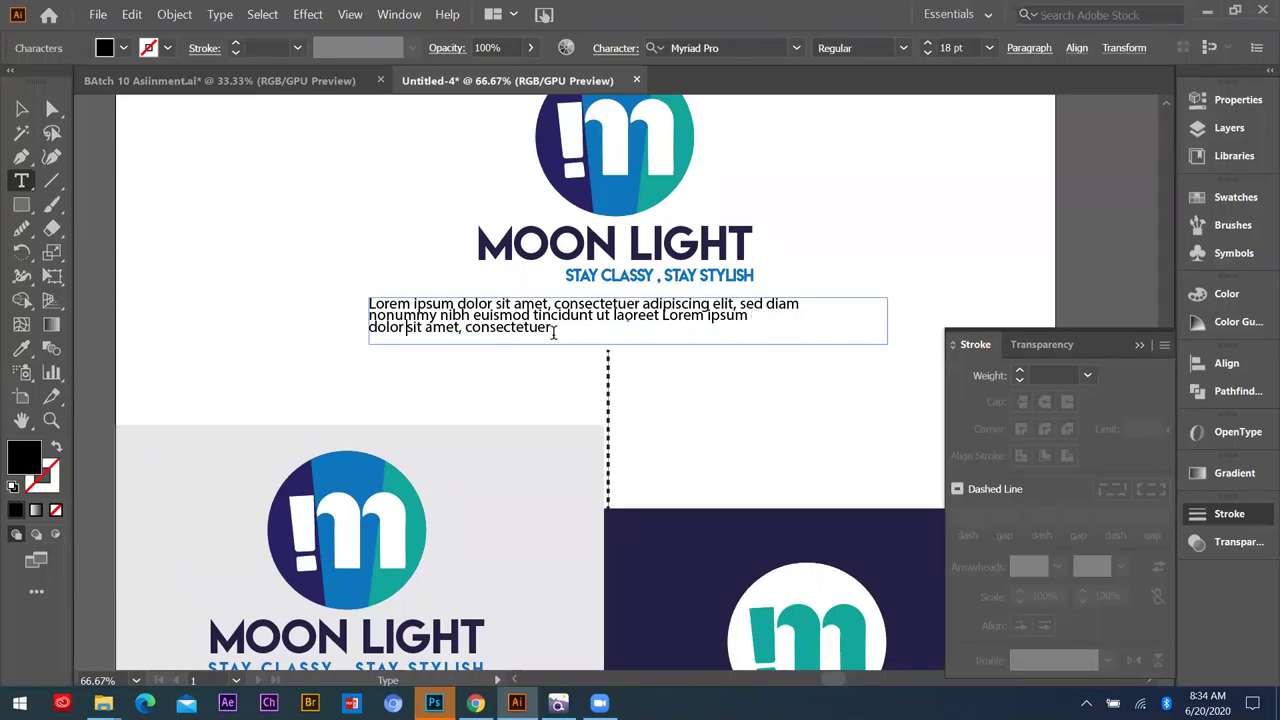
Step: Centre-align the whole paragraph and increase its leading
{"action": "left_click", "coordinate": [553, 332], "text": "shift"}
{"action": "key", "text": "ctrl+a"}
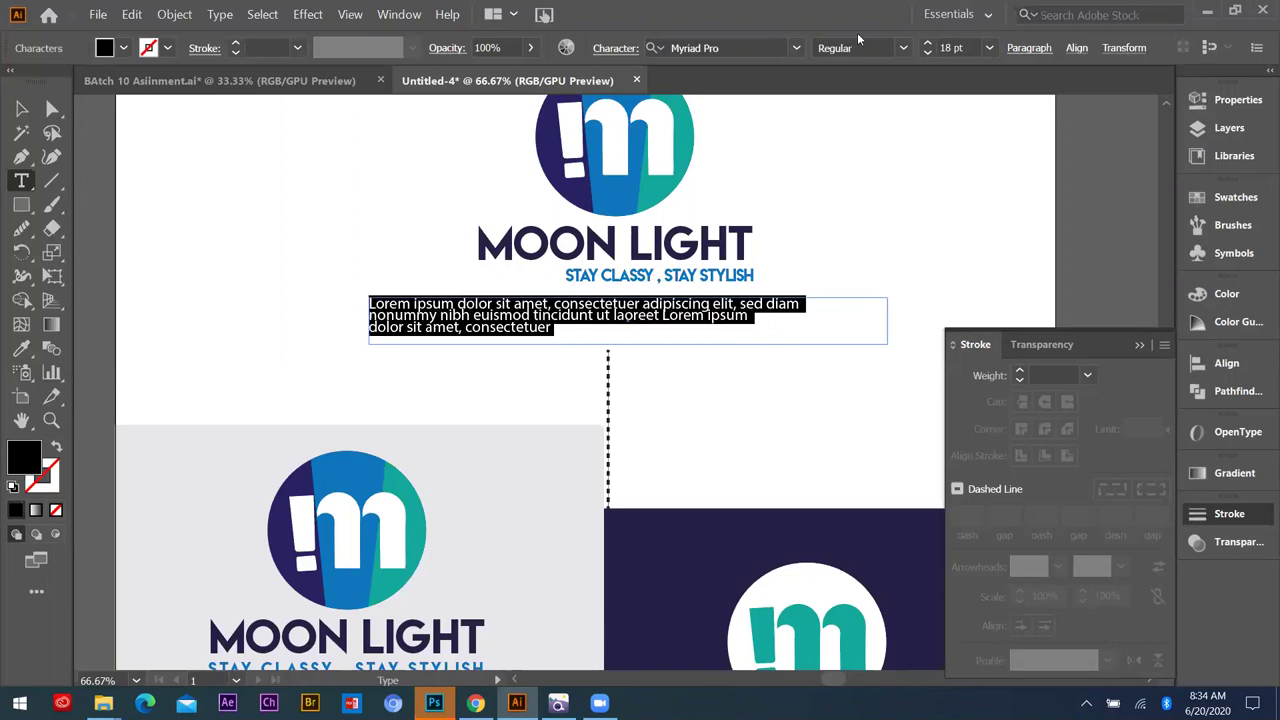
{"action": "left_click", "coordinate": [1028, 48]}
{"action": "left_click", "coordinate": [871, 83]}
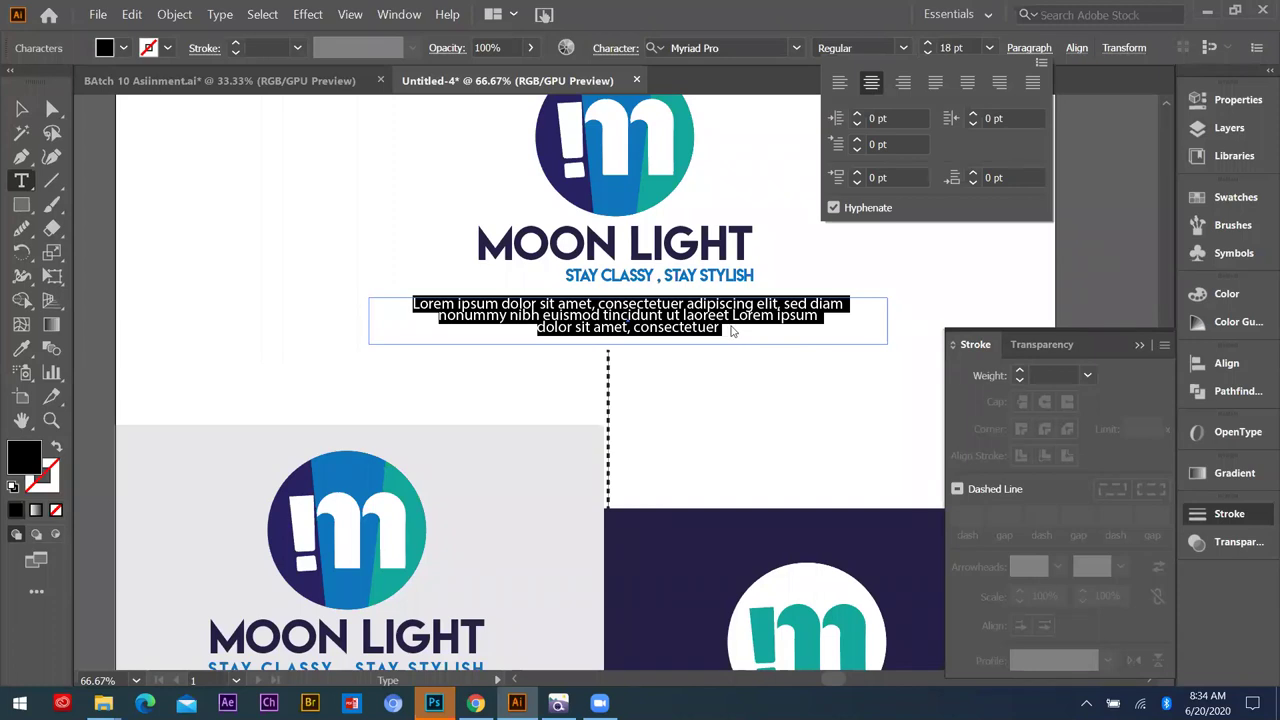
{"action": "key", "text": "Escape"}
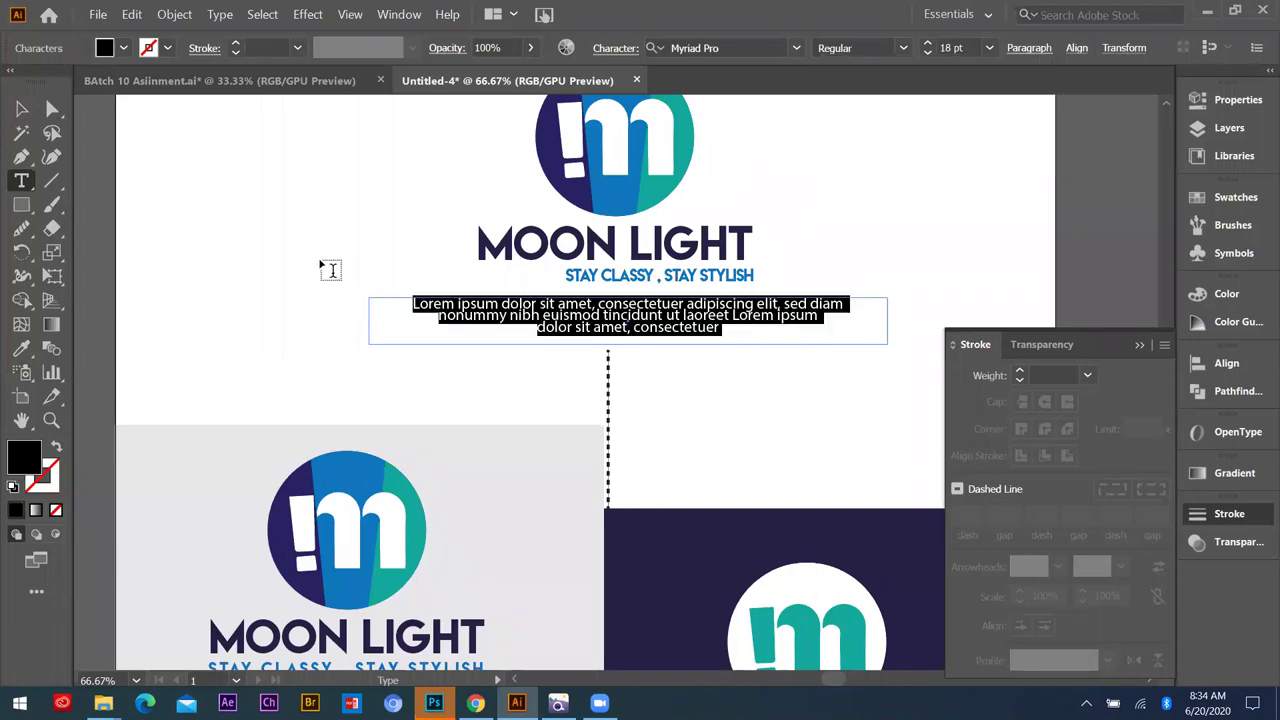
{"action": "key", "text": "alt+Down"}
{"action": "key", "text": "alt+Down"}
{"action": "key", "text": "alt+Down"}
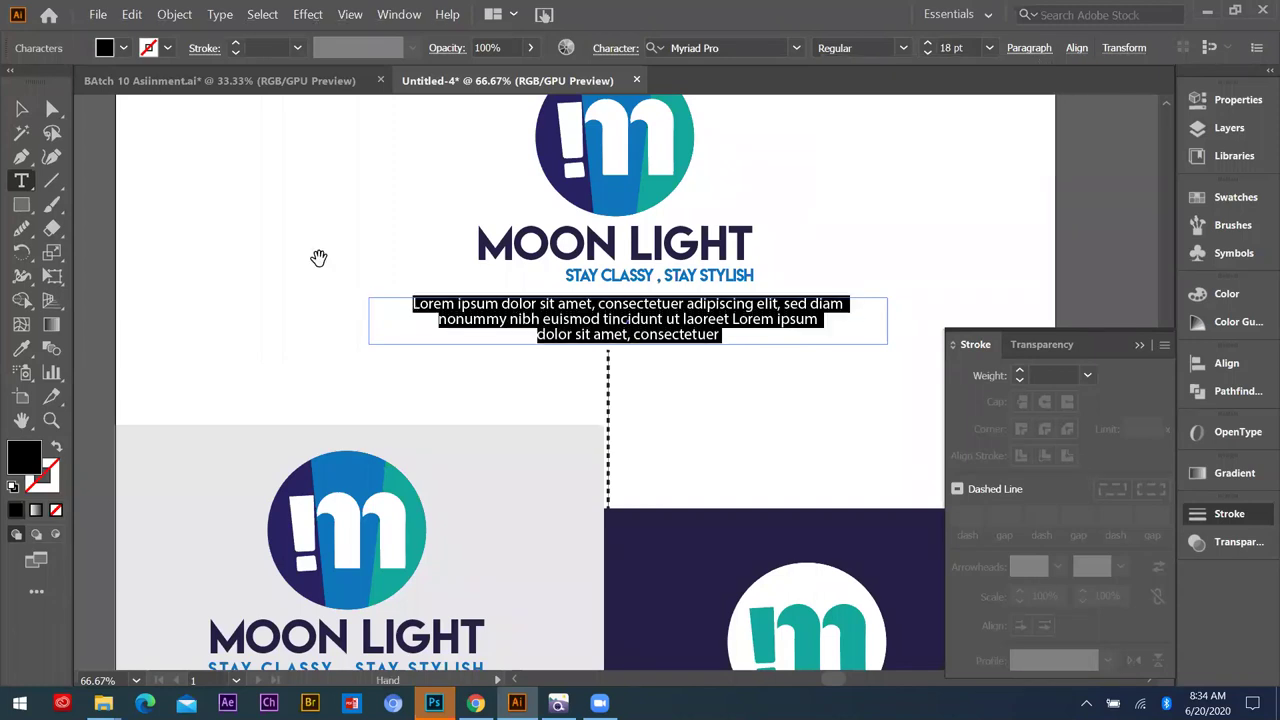
{"action": "left_click", "coordinate": [645, 348], "text": "ctrl"}
{"action": "key", "text": "ctrl+minus"}
{"action": "left_click", "coordinate": [636, 322]}
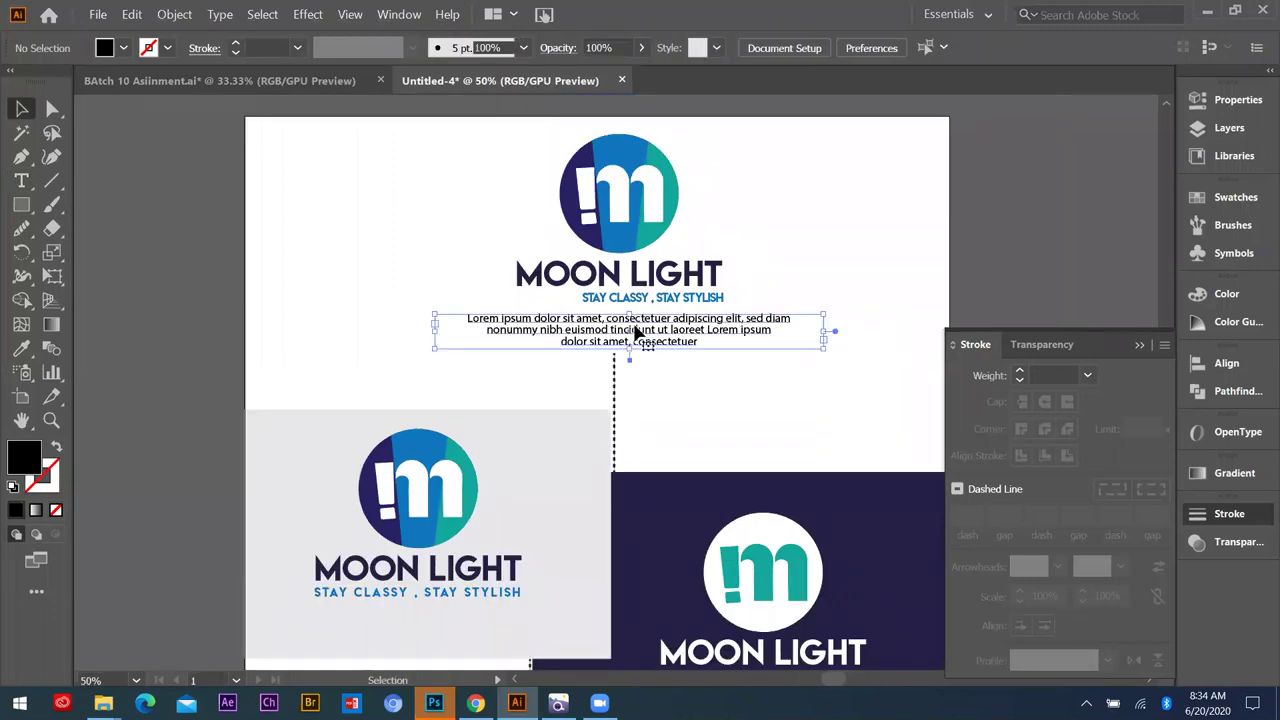
Step: Set the lorem ipsum paragraph's fill colour to 777777
{"action": "double_click", "coordinate": [19, 469]}
{"action": "type", "text": "777777"}
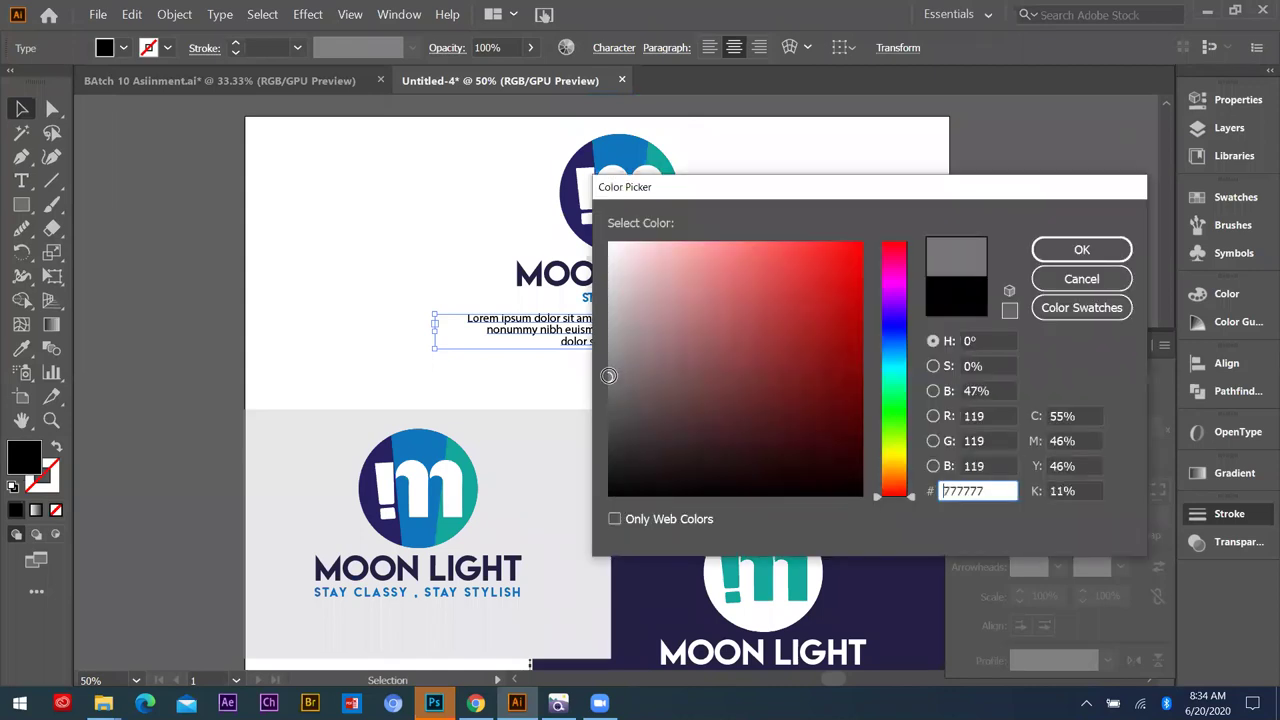
{"action": "key", "text": "Return"}
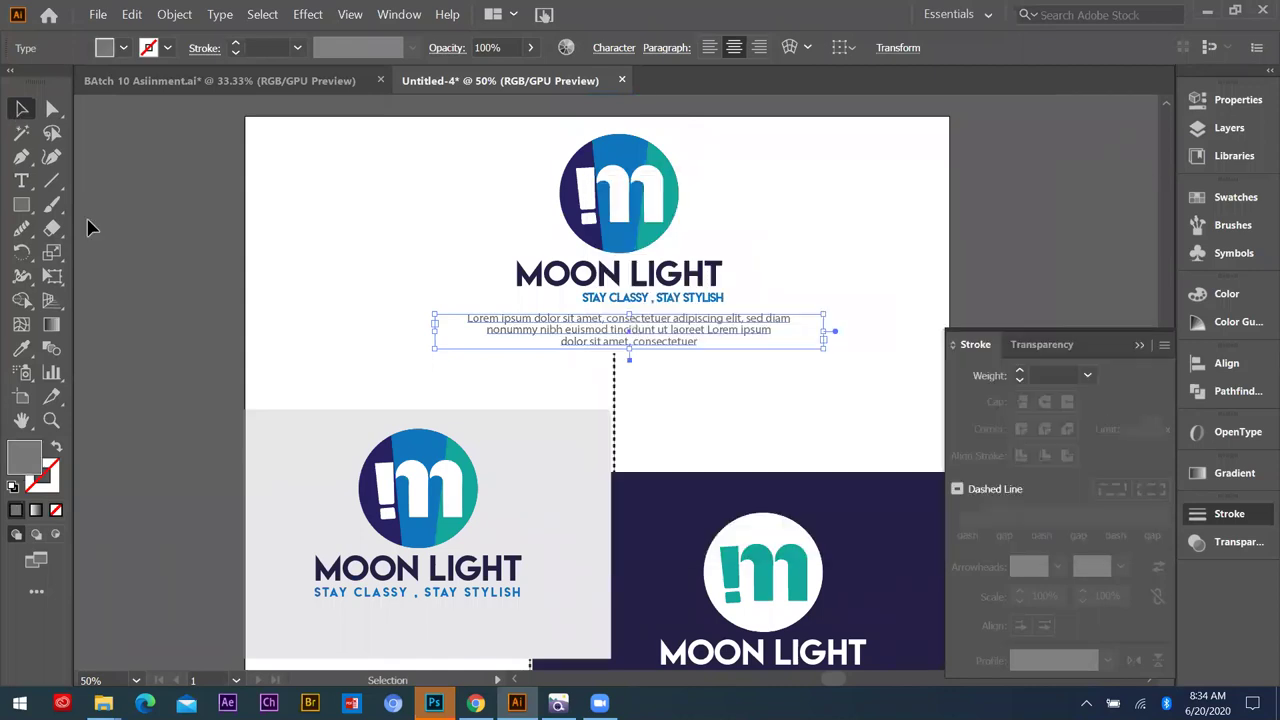
{"action": "left_click", "coordinate": [636, 338]}
{"action": "key", "text": "ctrl+plus"}
{"action": "left_click", "coordinate": [493, 336]}
Step: Start a new text object beside the paragraph and clear its placeholder text
{"action": "key", "text": "t"}
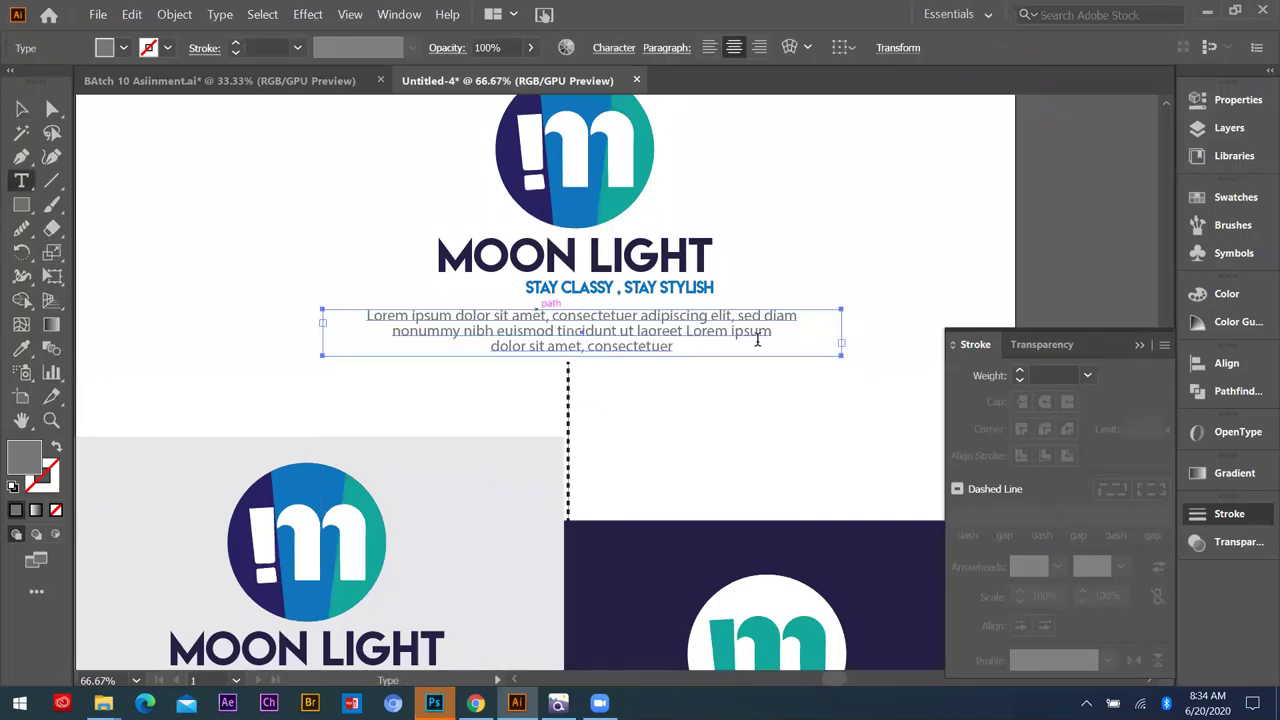
{"action": "left_click", "coordinate": [872, 307]}
{"action": "key", "text": "BackSpace"}
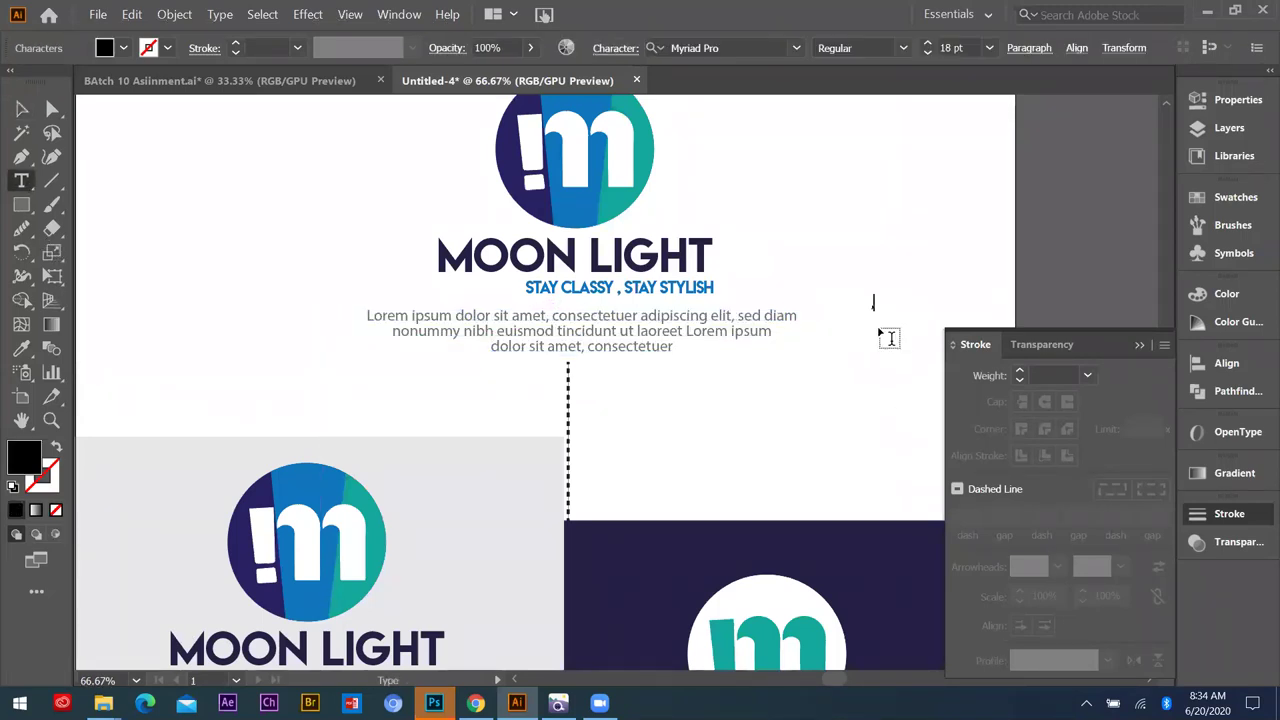
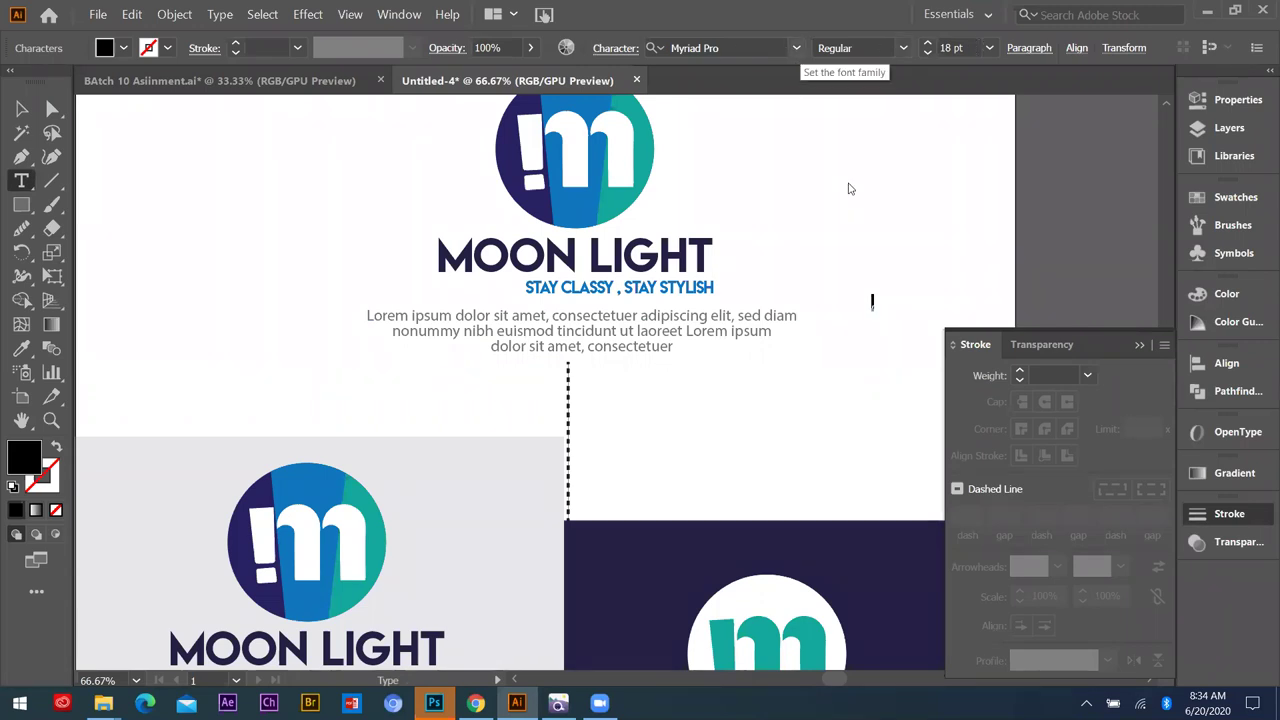
Step: Set the comma's font to Lemon/Milk, move it to the paragraph's first line end, and colour it teal
{"action": "left_click", "coordinate": [799, 49]}
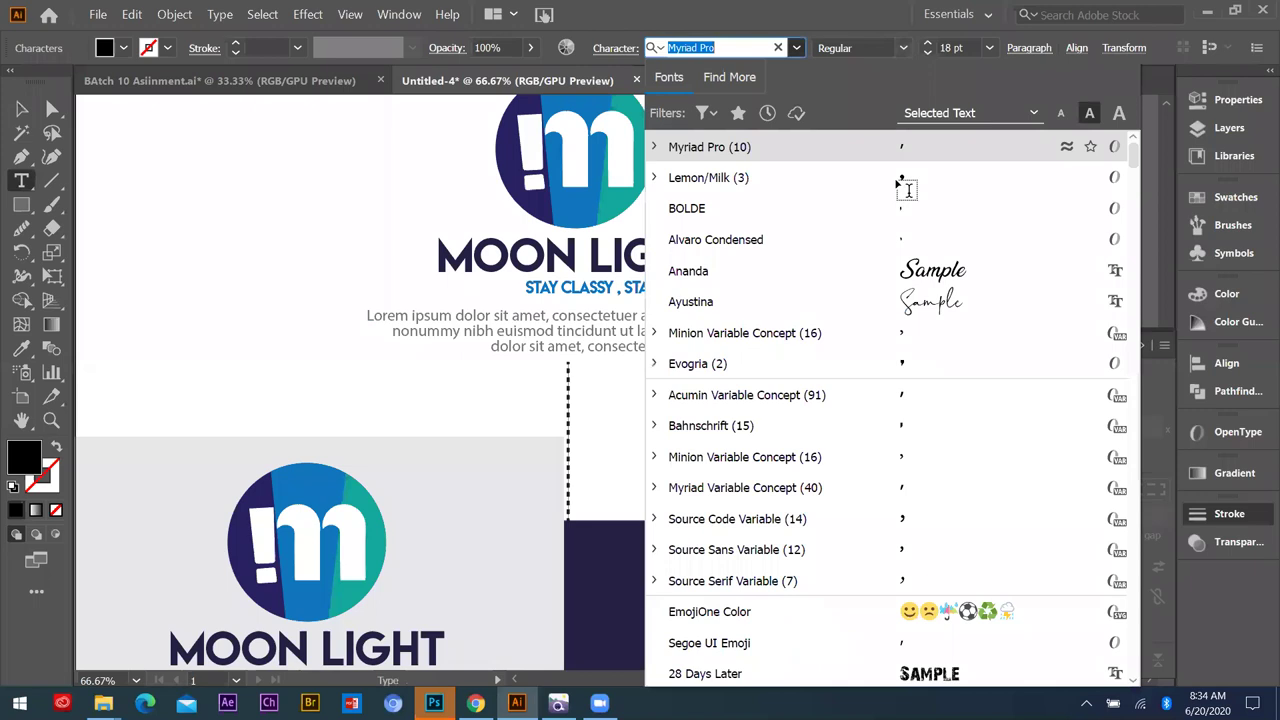
{"action": "left_click", "coordinate": [906, 188]}
{"action": "left_click", "coordinate": [25, 108]}
{"action": "left_click_drag", "start_coordinate": [866, 306], "coordinate": [798, 307]}
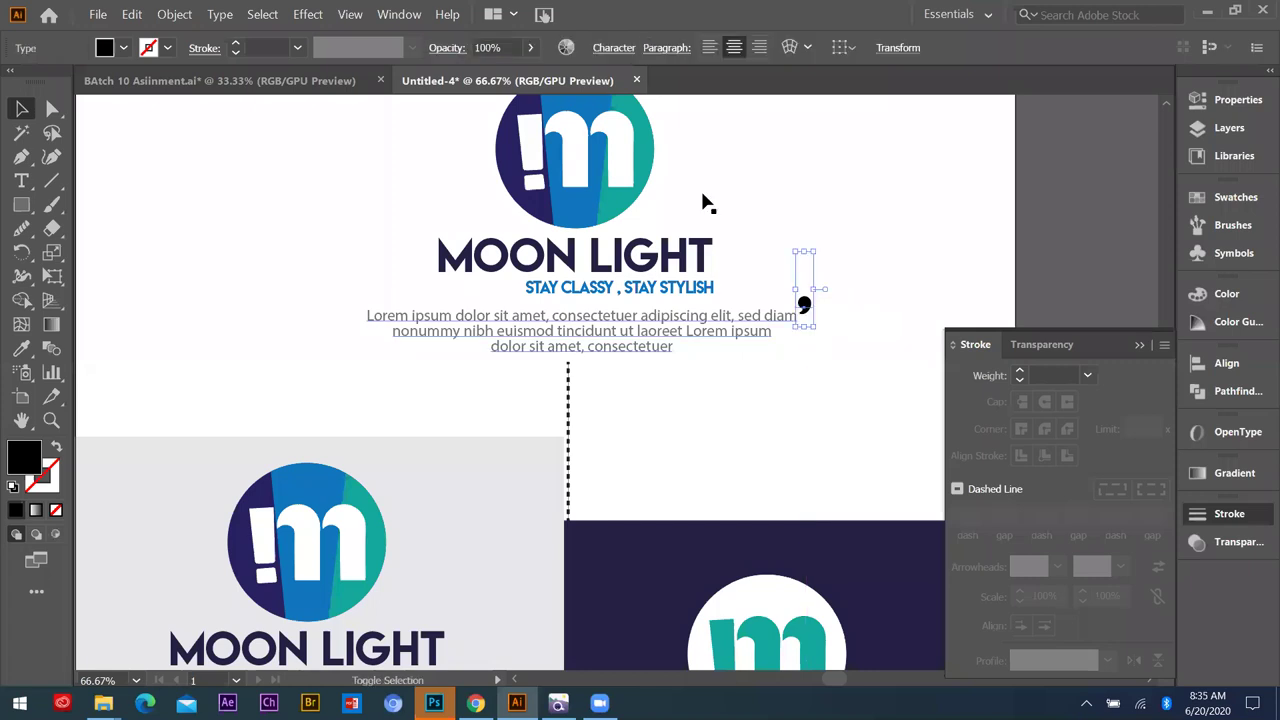
{"action": "left_click", "coordinate": [635, 126]}
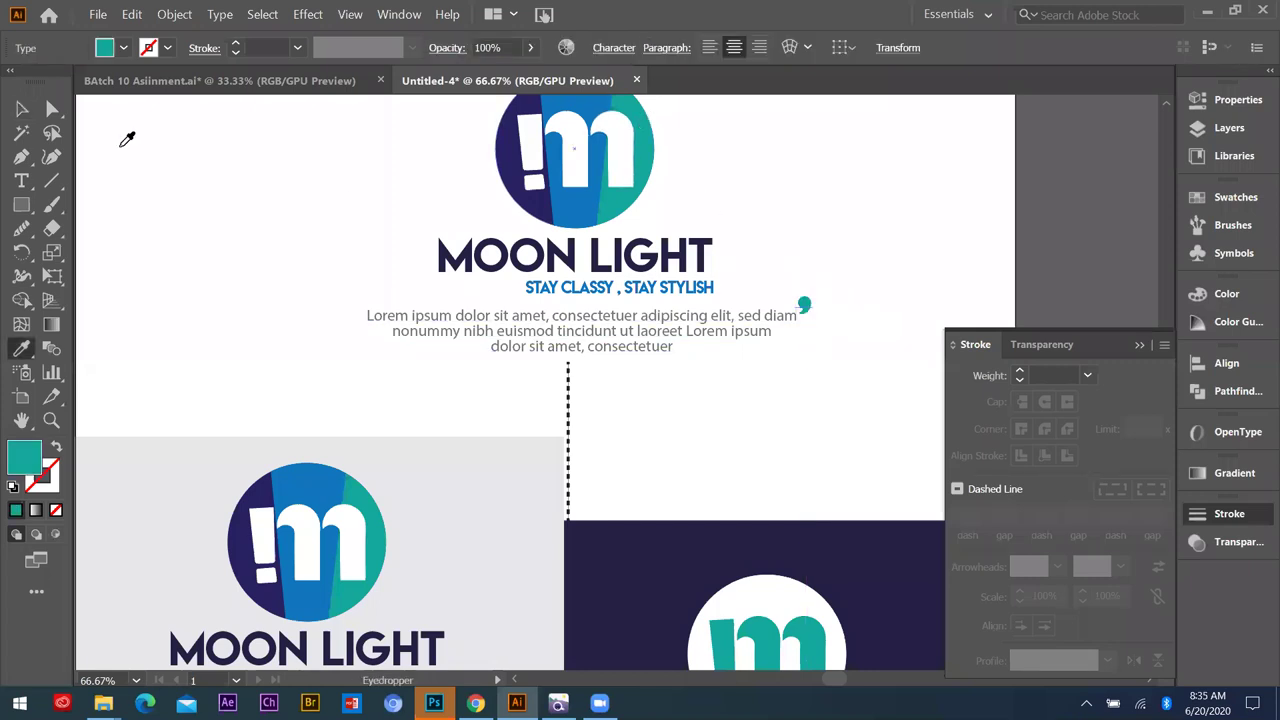
Step: Place a copy of the comma beside it and colour the copy the logo's navy
{"action": "key", "text": "v"}
{"action": "left_click_drag", "start_coordinate": [776, 298], "coordinate": [786, 298]}
{"action": "key", "text": "i"}
{"action": "left_click", "coordinate": [586, 108]}
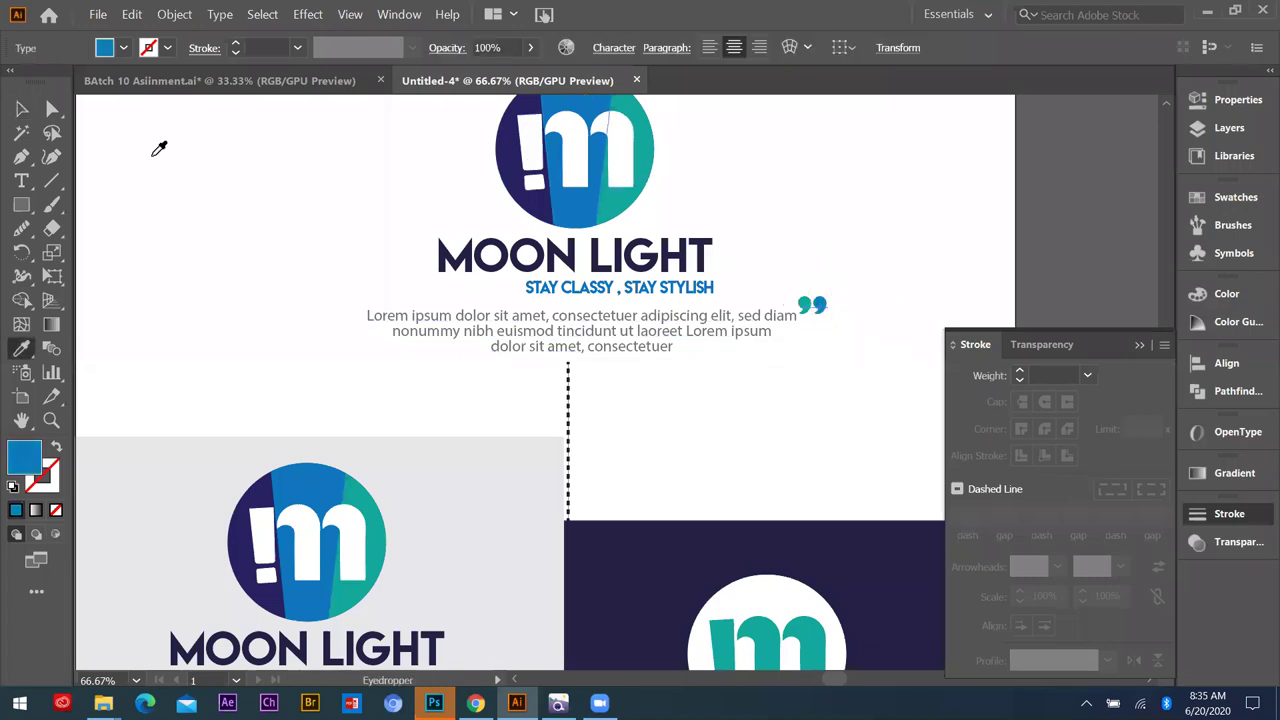
{"action": "left_click", "coordinate": [525, 140]}
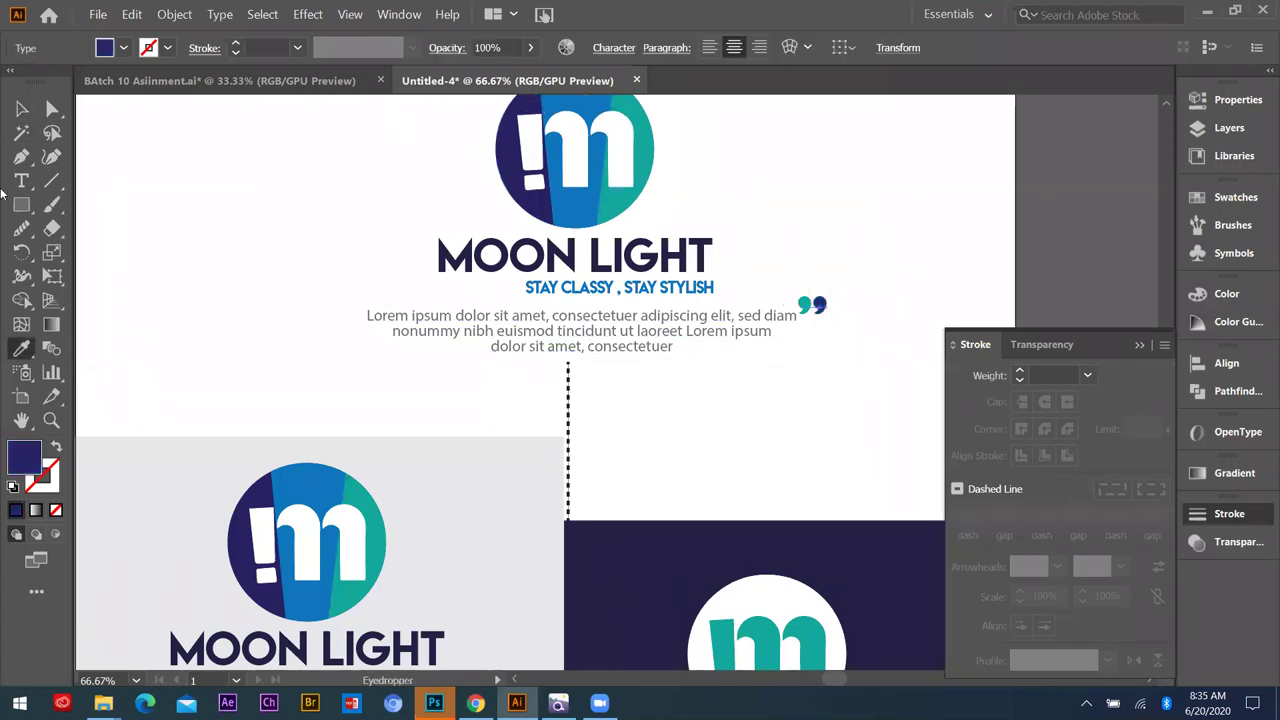
{"action": "left_click", "coordinate": [20, 108]}
{"action": "left_click", "coordinate": [822, 470]}
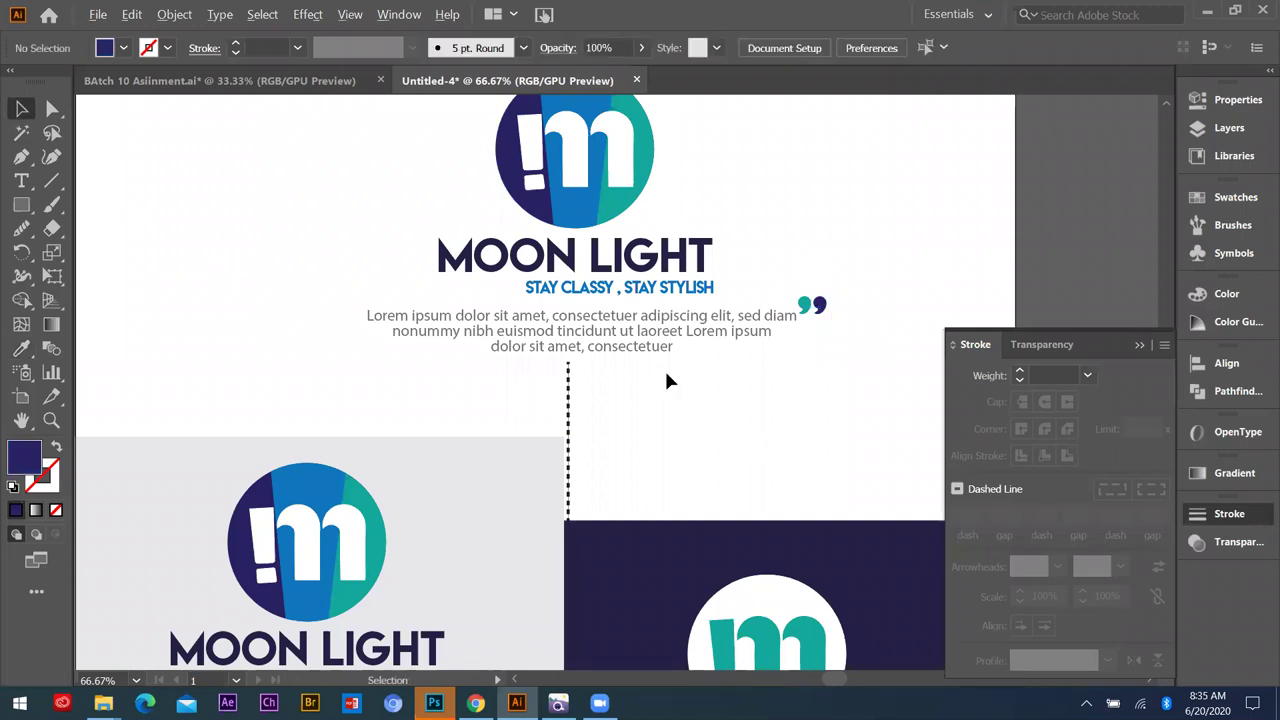
{"action": "key", "text": "ctrl+minus"}
{"action": "key", "text": "ctrl+minus"}
{"action": "scroll", "coordinate": [811, 414], "scroll_direction": "down", "scroll_amount": 1}
{"action": "scroll", "coordinate": [557, 349], "scroll_direction": "up", "scroll_amount": 5}
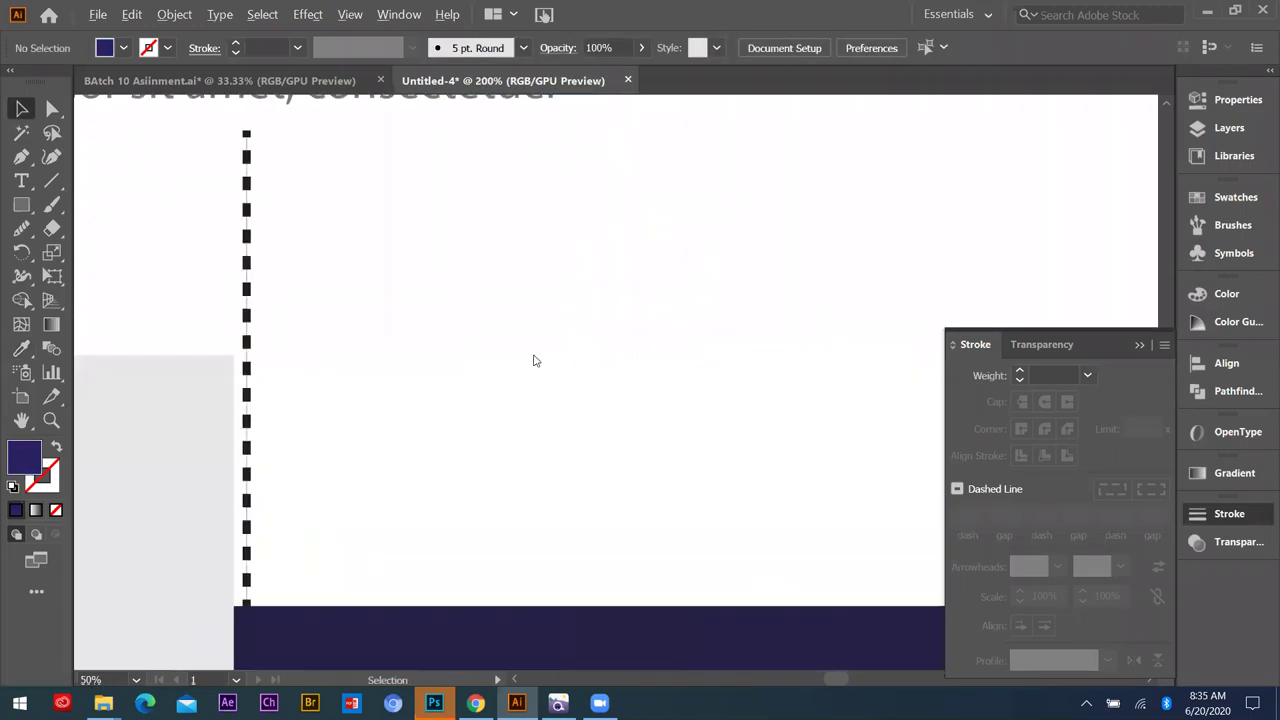
Step: Draw a small navy square below the paragraph and add a copy beneath it
{"action": "key", "text": "m"}
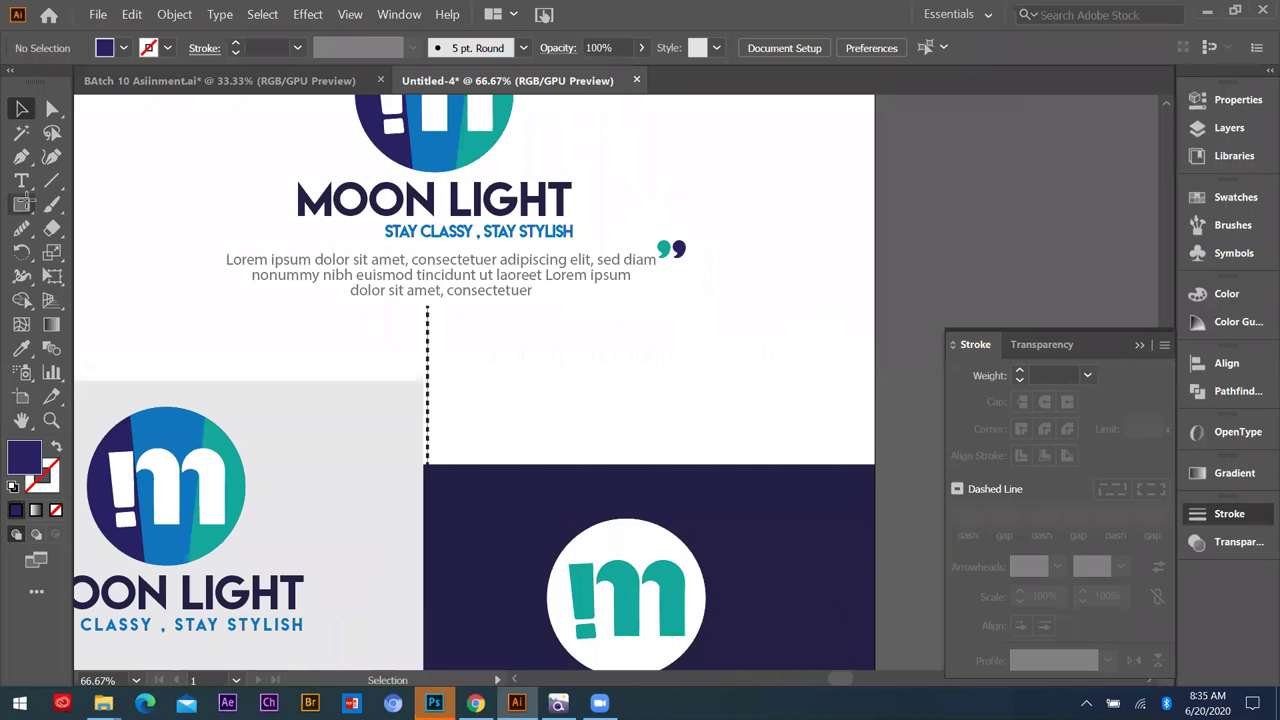
{"action": "left_click_drag", "start_coordinate": [477, 341], "coordinate": [489, 352]}
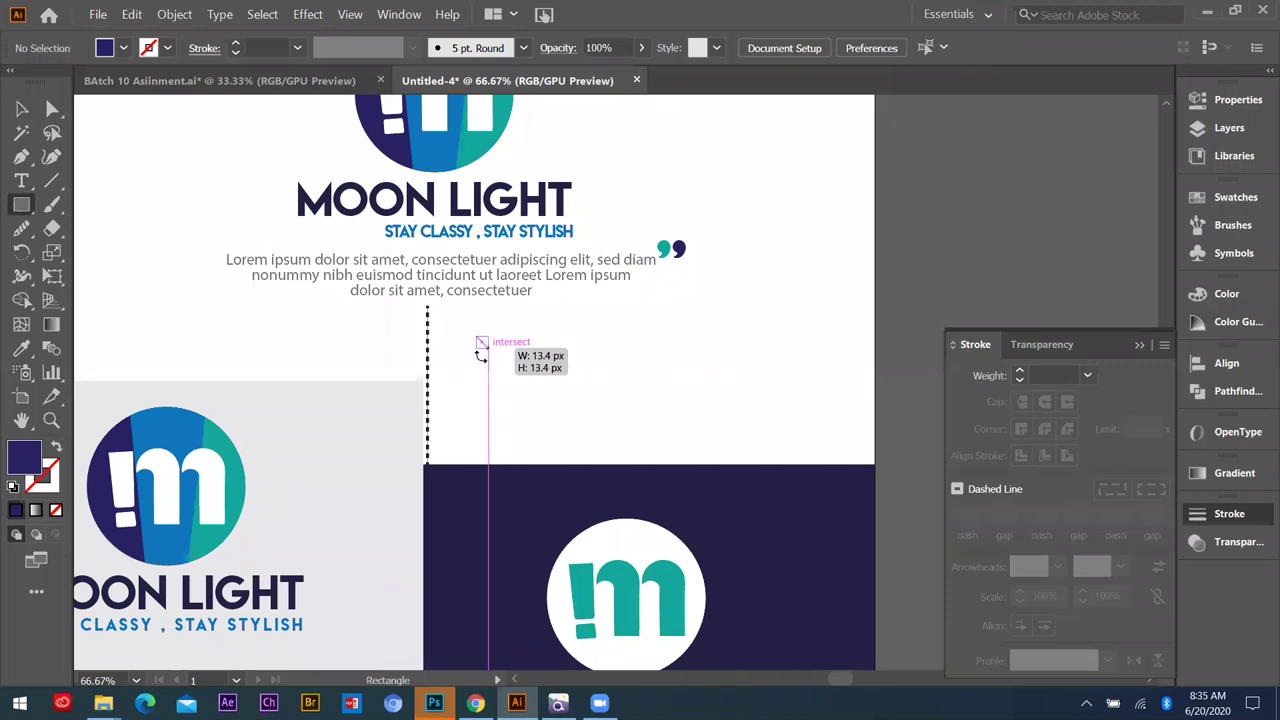
{"action": "left_click_drag", "start_coordinate": [482, 336], "coordinate": [482, 336]}
{"action": "scroll", "coordinate": [484, 381], "scroll_direction": "up", "scroll_amount": 2}
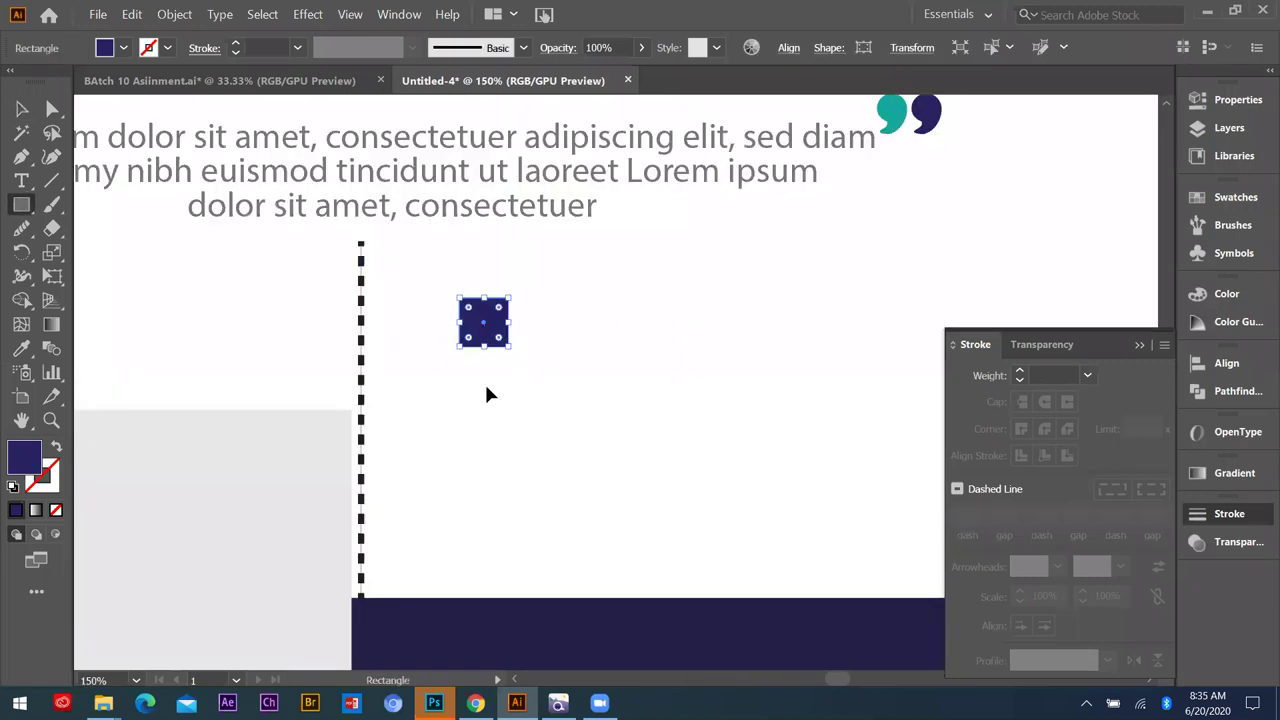
{"action": "left_click_drag", "start_coordinate": [486, 391], "coordinate": [483, 460]}
{"action": "scroll", "coordinate": [477, 413], "scroll_direction": "down", "scroll_amount": 2}
{"action": "key", "text": "v"}
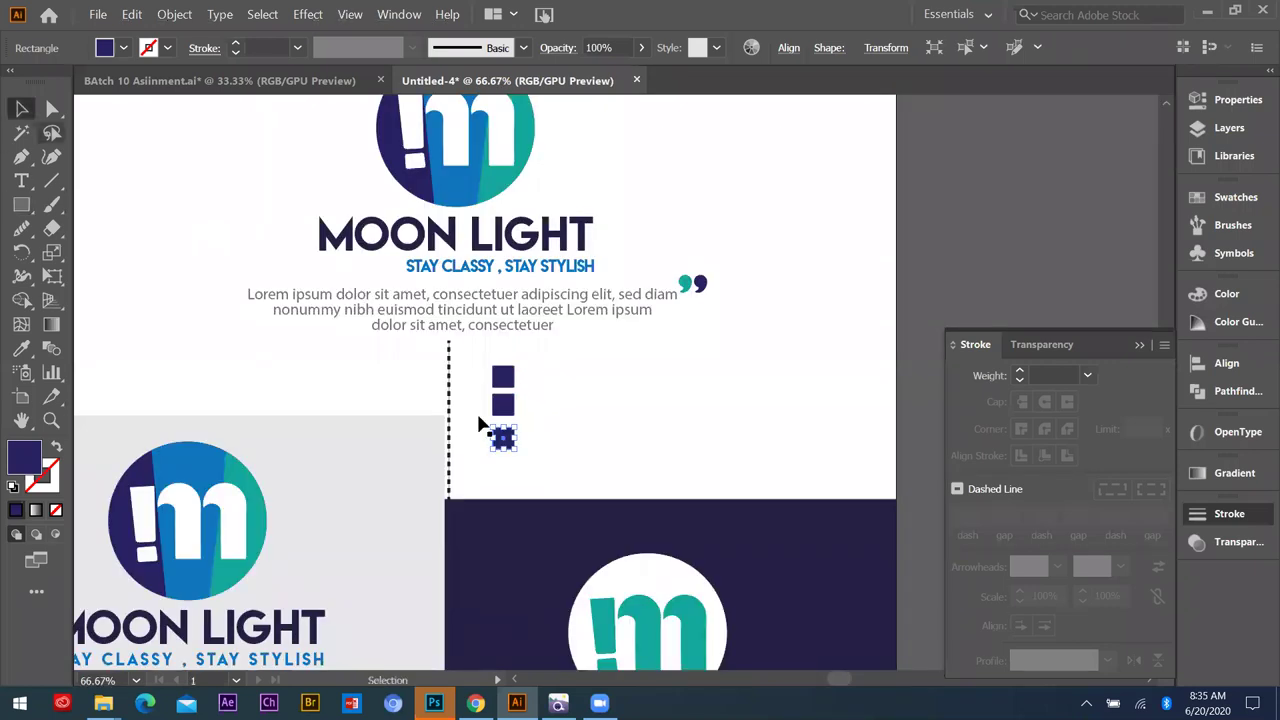
{"action": "scroll", "coordinate": [549, 392], "scroll_direction": "up", "scroll_amount": 2}
{"action": "left_click", "coordinate": [476, 413]}
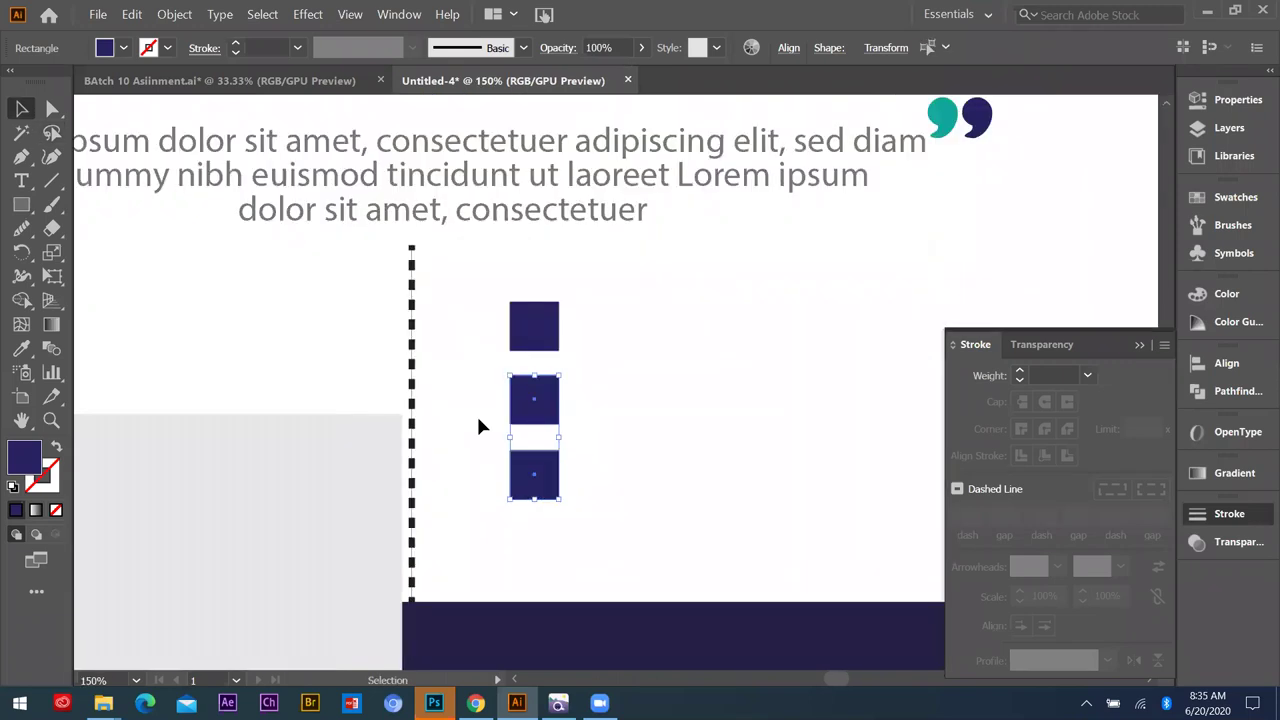
{"action": "scroll", "coordinate": [535, 410], "scroll_direction": "down", "scroll_amount": 2}
Step: Fill the middle square with the logo's blue and the bottom square with teal
{"action": "key", "text": "ctrl+z"}
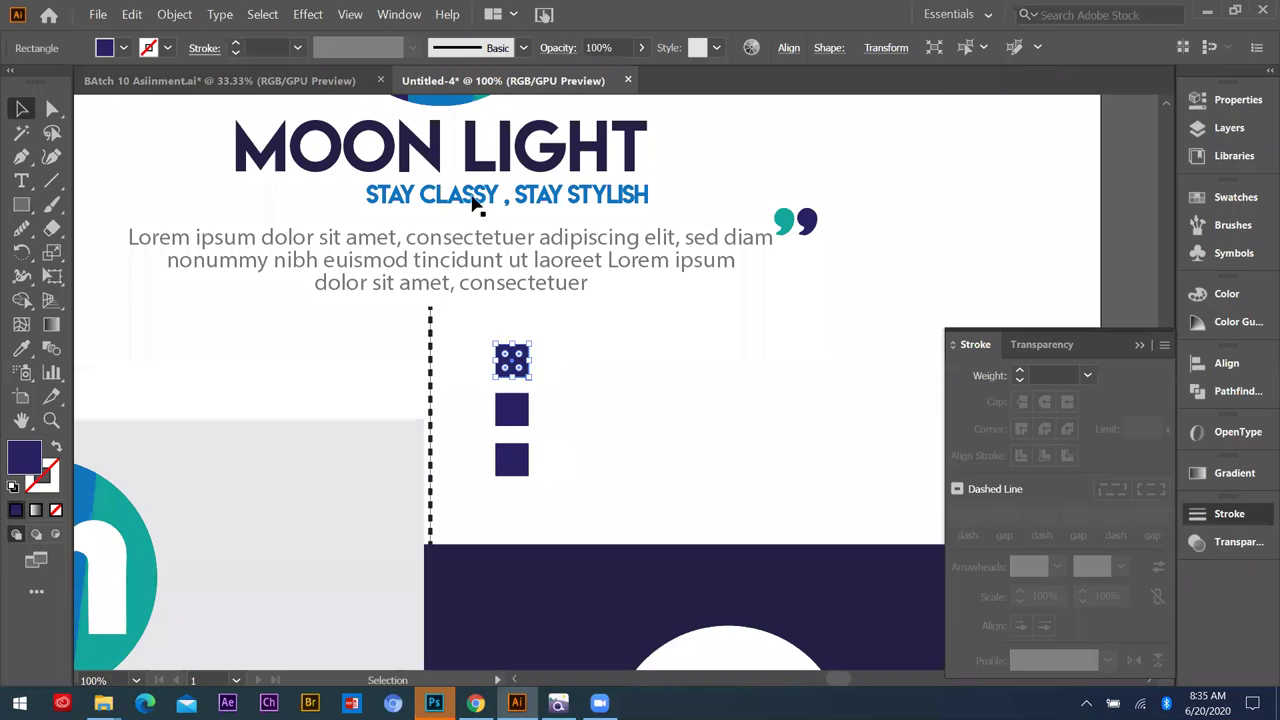
{"action": "scroll", "coordinate": [469, 190], "scroll_direction": "down", "scroll_amount": 2}
{"action": "left_click", "coordinate": [503, 400]}
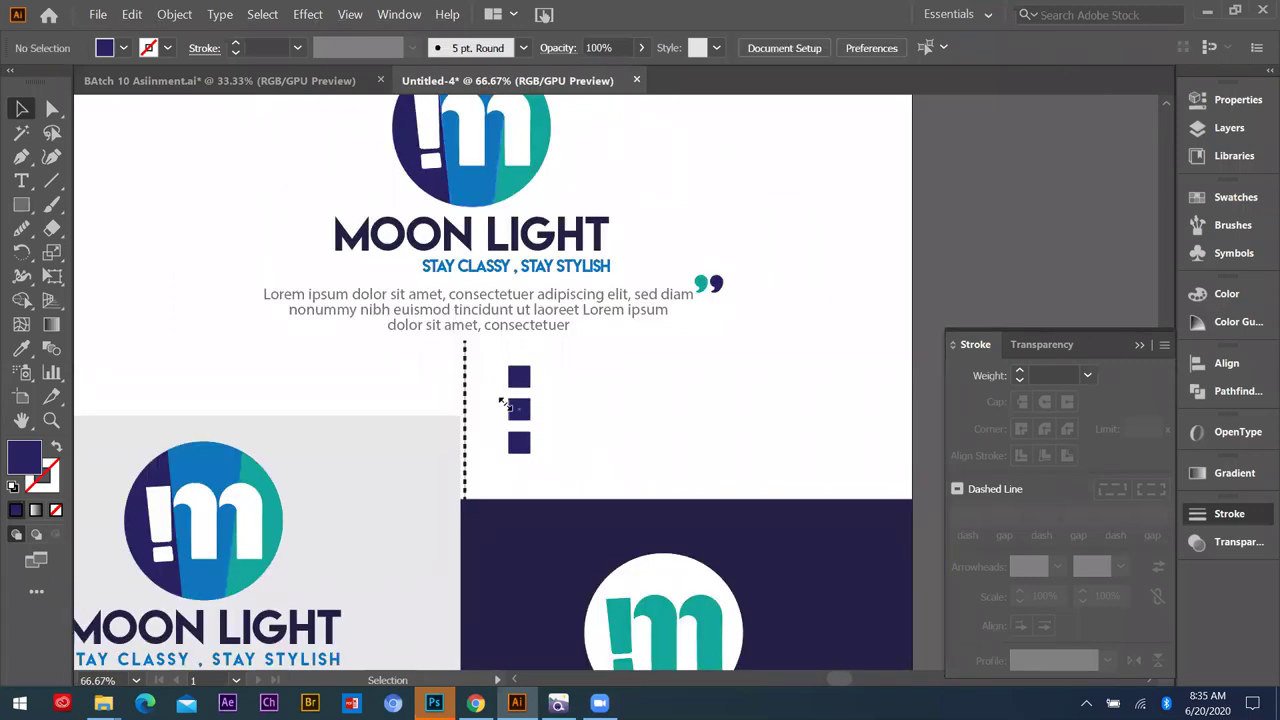
{"action": "key", "text": "ctrl+z"}
{"action": "key", "text": "ctrl+z"}
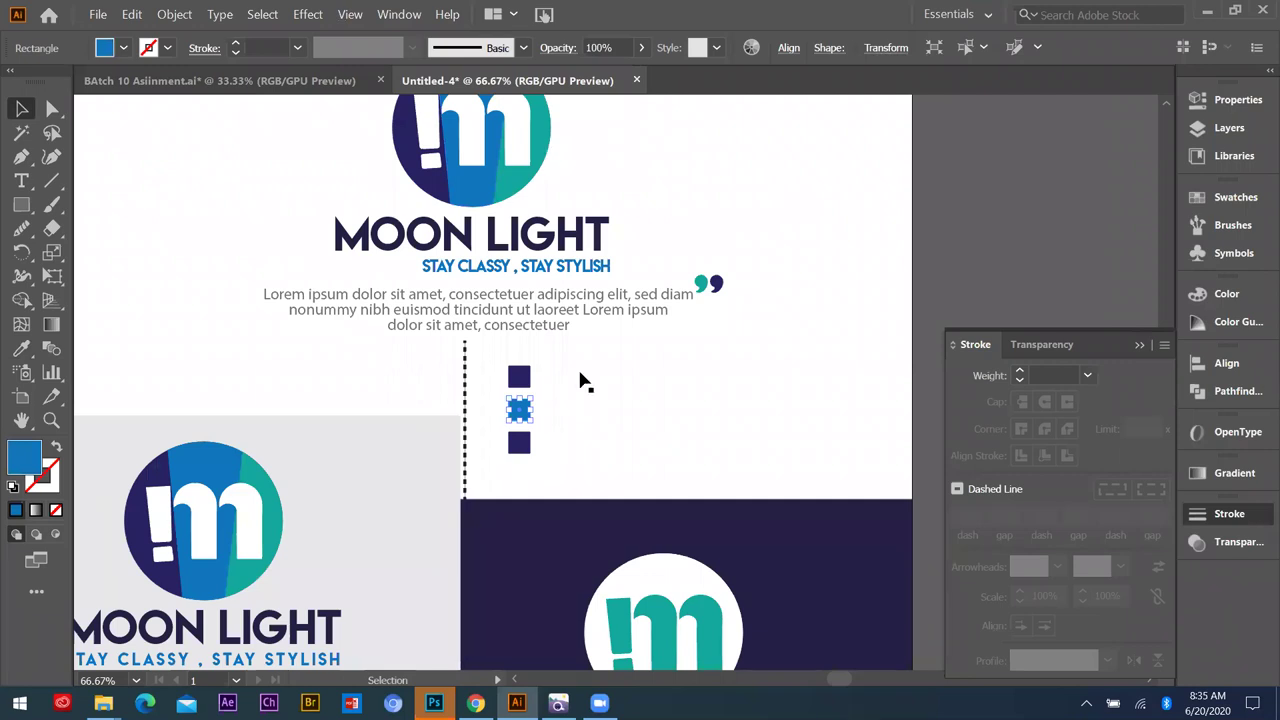
{"action": "left_click", "coordinate": [533, 437]}
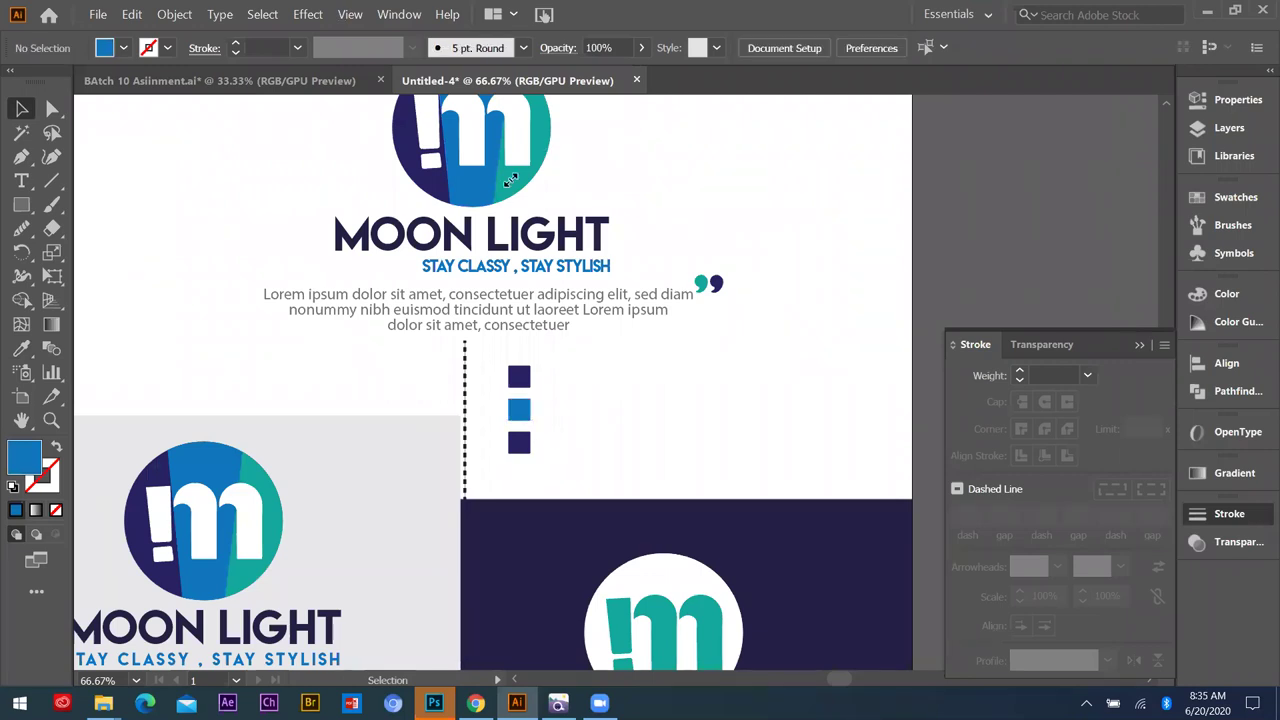
{"action": "key", "text": "i"}
{"action": "left_click", "coordinate": [537, 130]}
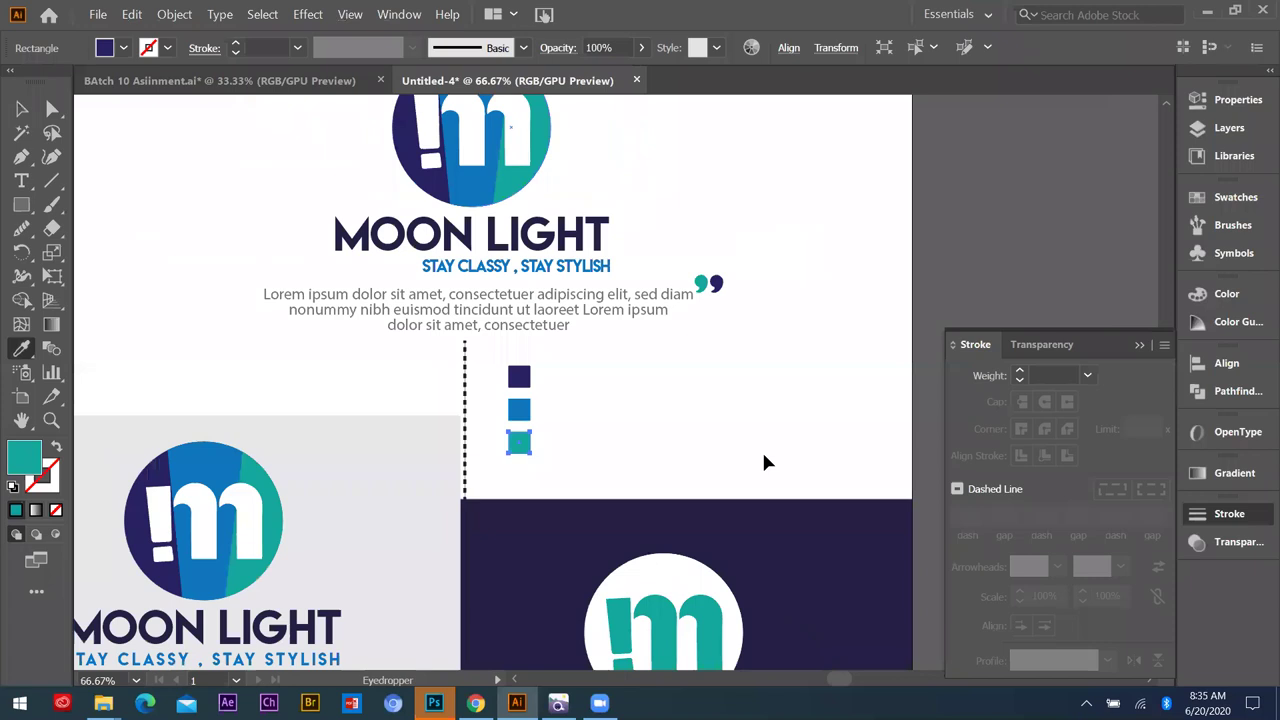
{"action": "key", "text": "v"}
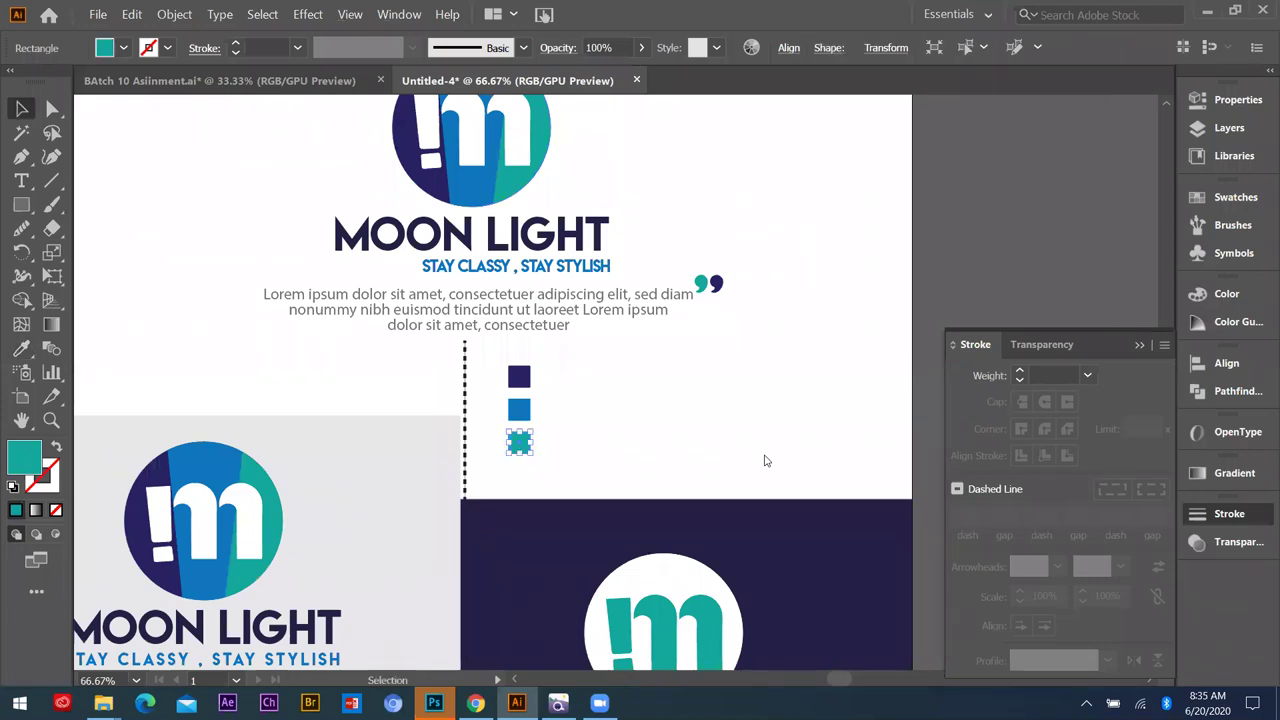
{"action": "key", "text": "t"}
{"action": "key", "text": "ctrl+equal"}
{"action": "key", "text": "ctrl+equal"}
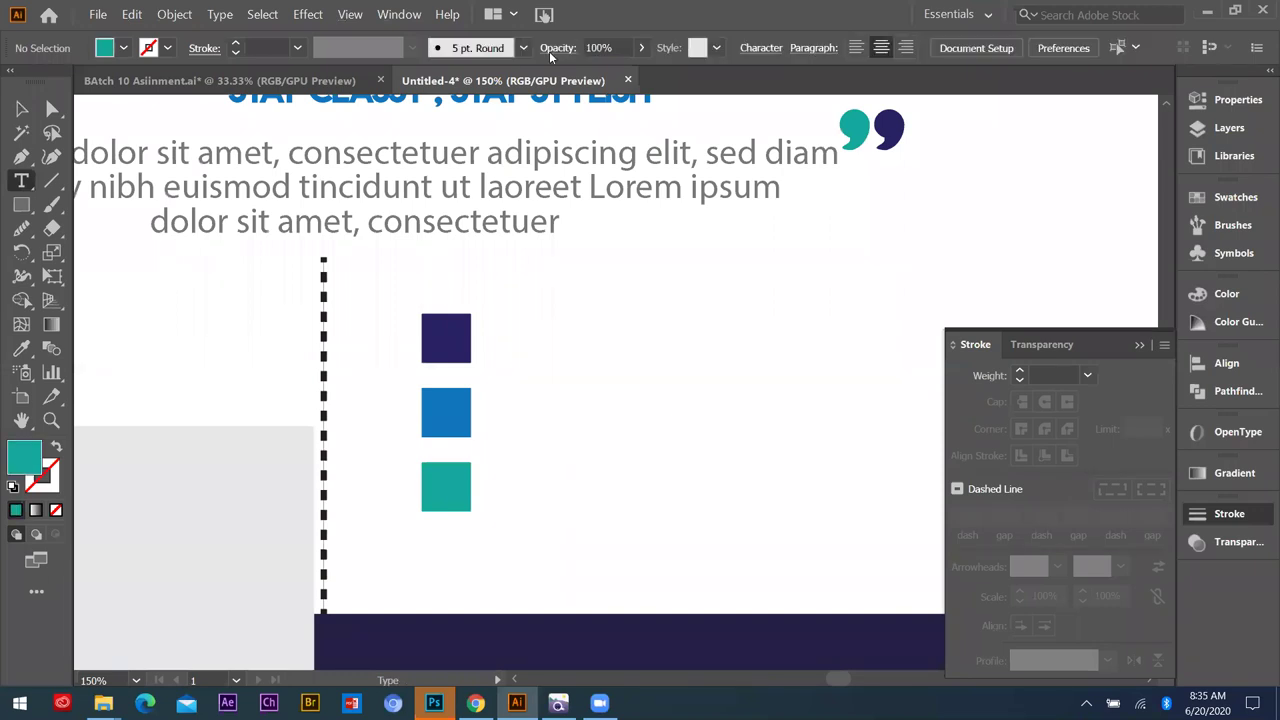
Step: Add a 9 pt Myriad Pro 'Lorem ipsum' caption beside the top square and enlarge it
{"action": "type", "text": "LOREM IPSUM"}
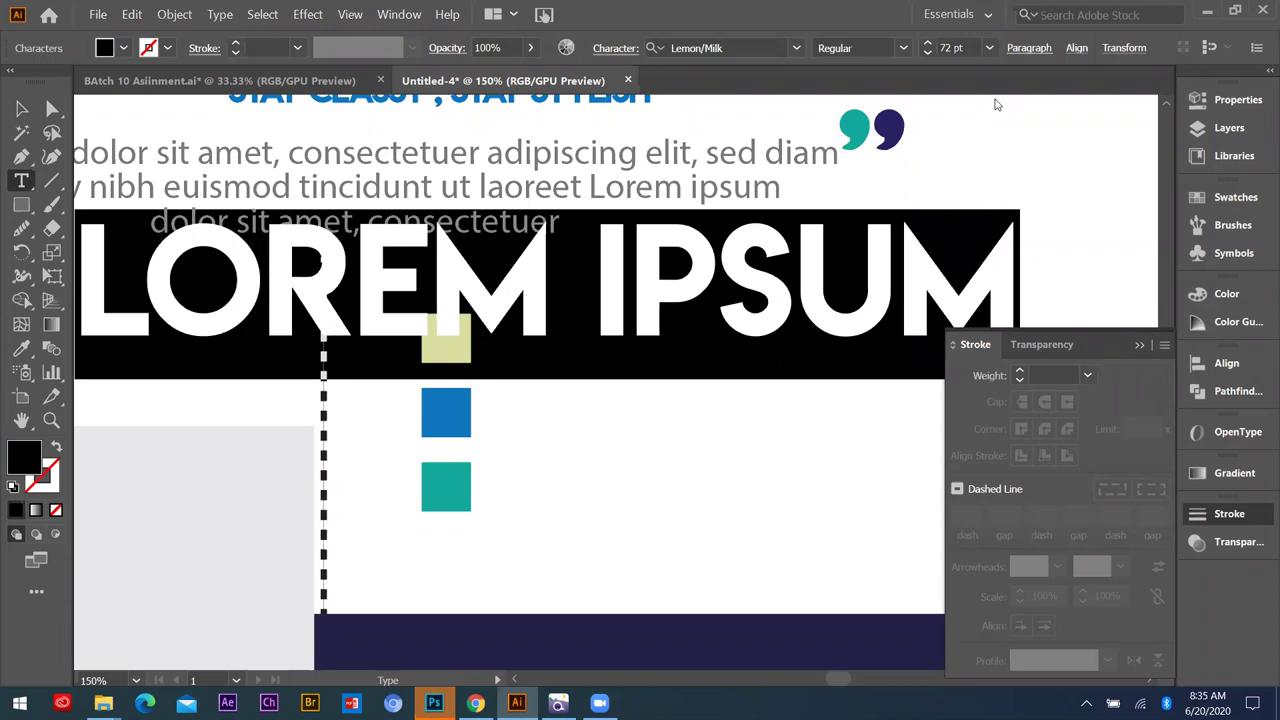
{"action": "left_click", "coordinate": [989, 47]}
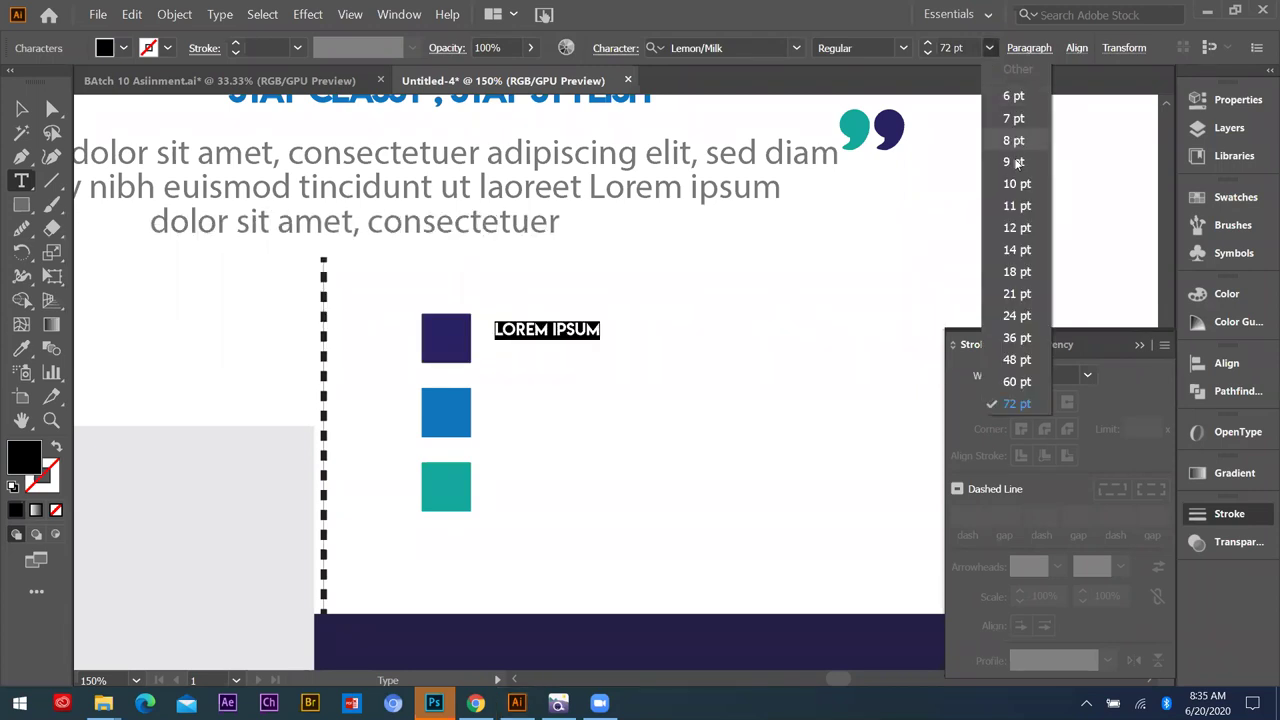
{"action": "key", "text": "Return"}
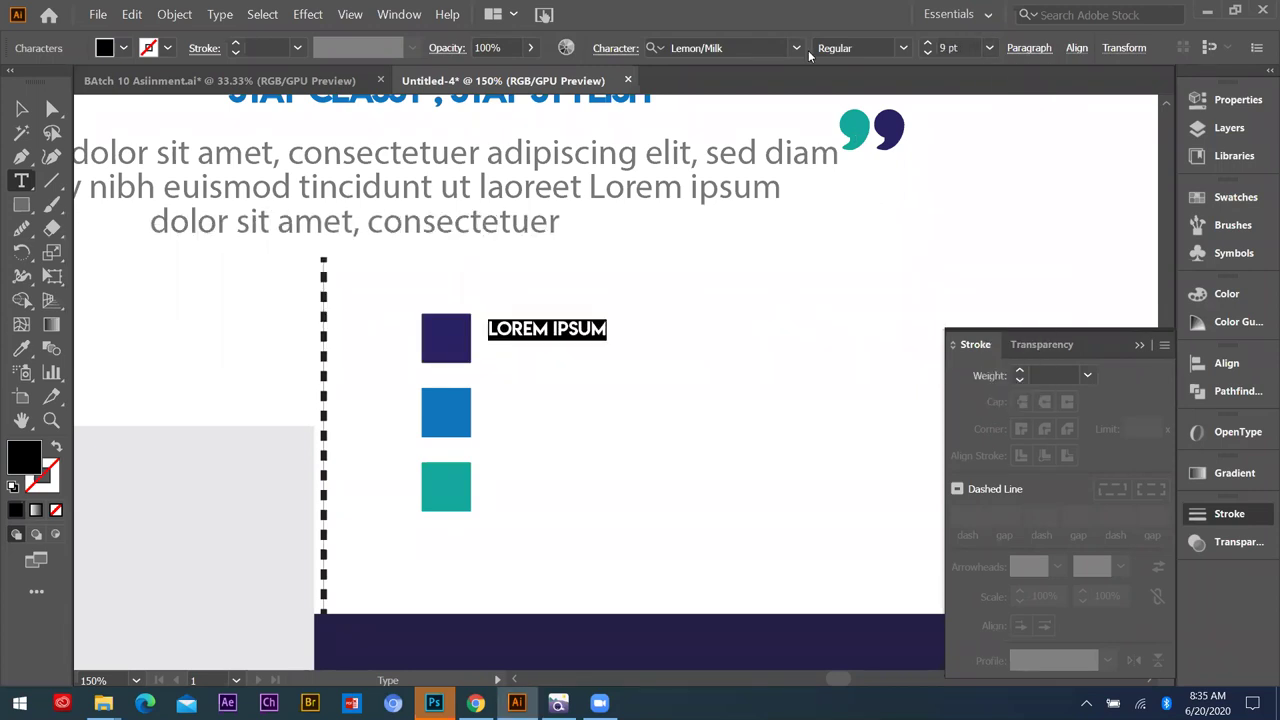
{"action": "left_click", "coordinate": [700, 47]}
{"action": "left_click", "coordinate": [700, 174]}
{"action": "key", "text": "Escape"}
{"action": "left_click", "coordinate": [587, 372]}
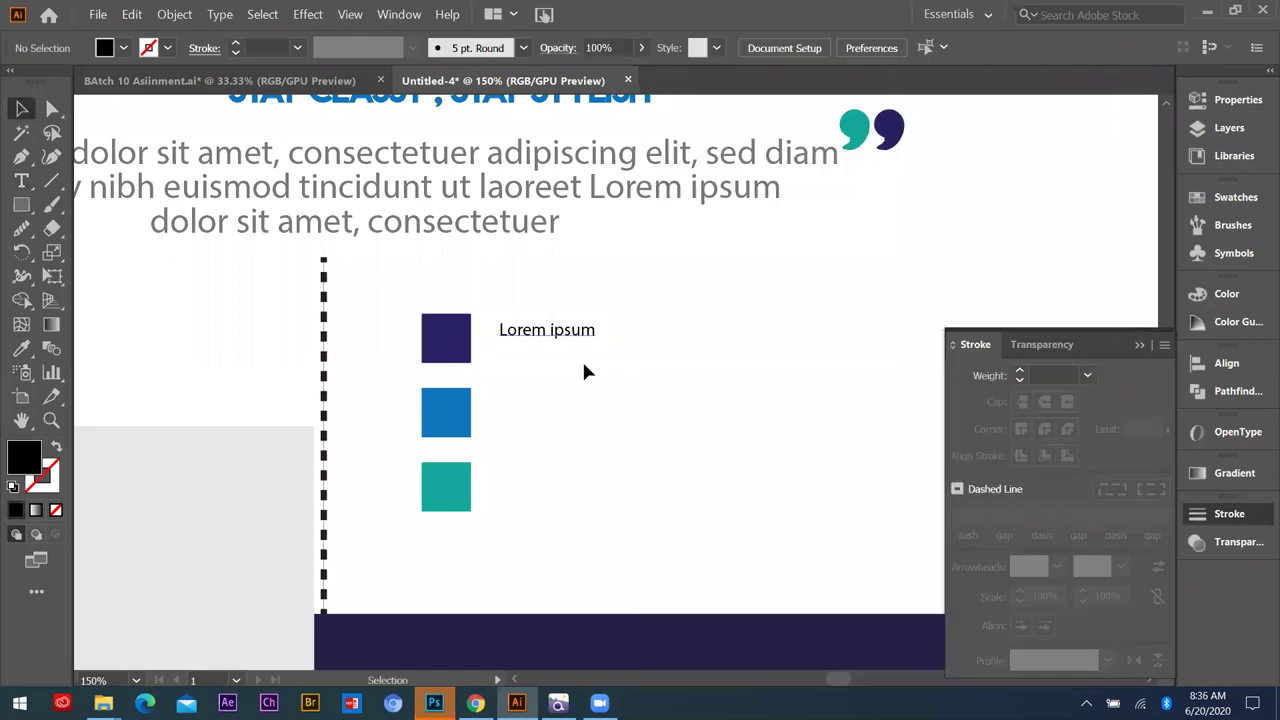
{"action": "key", "text": "ctrl+a"}
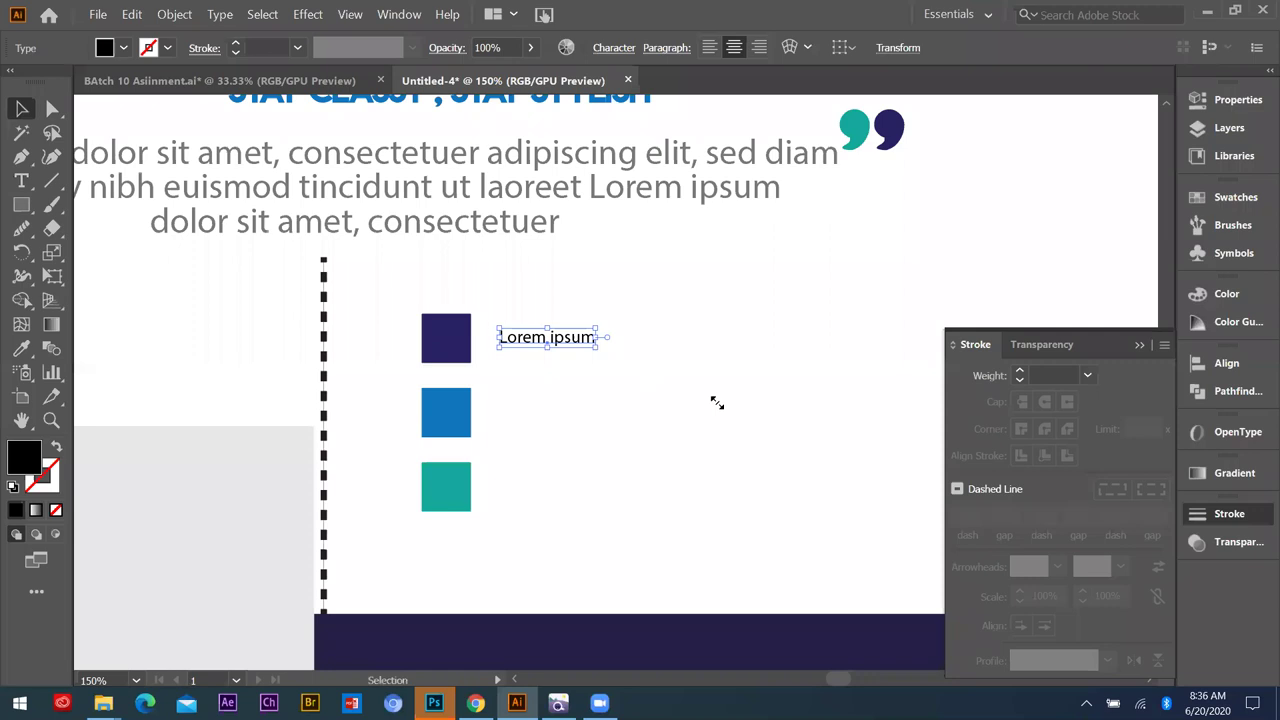
{"action": "left_click_drag", "start_coordinate": [703, 395], "coordinate": [632, 342]}
{"action": "left_click", "coordinate": [647, 418]}
Step: Copy the caption beside the other two squares and colour all three grey like the paragraph
{"action": "left_click_drag", "start_coordinate": [620, 426], "coordinate": [645, 208]}
{"action": "key", "text": "i"}
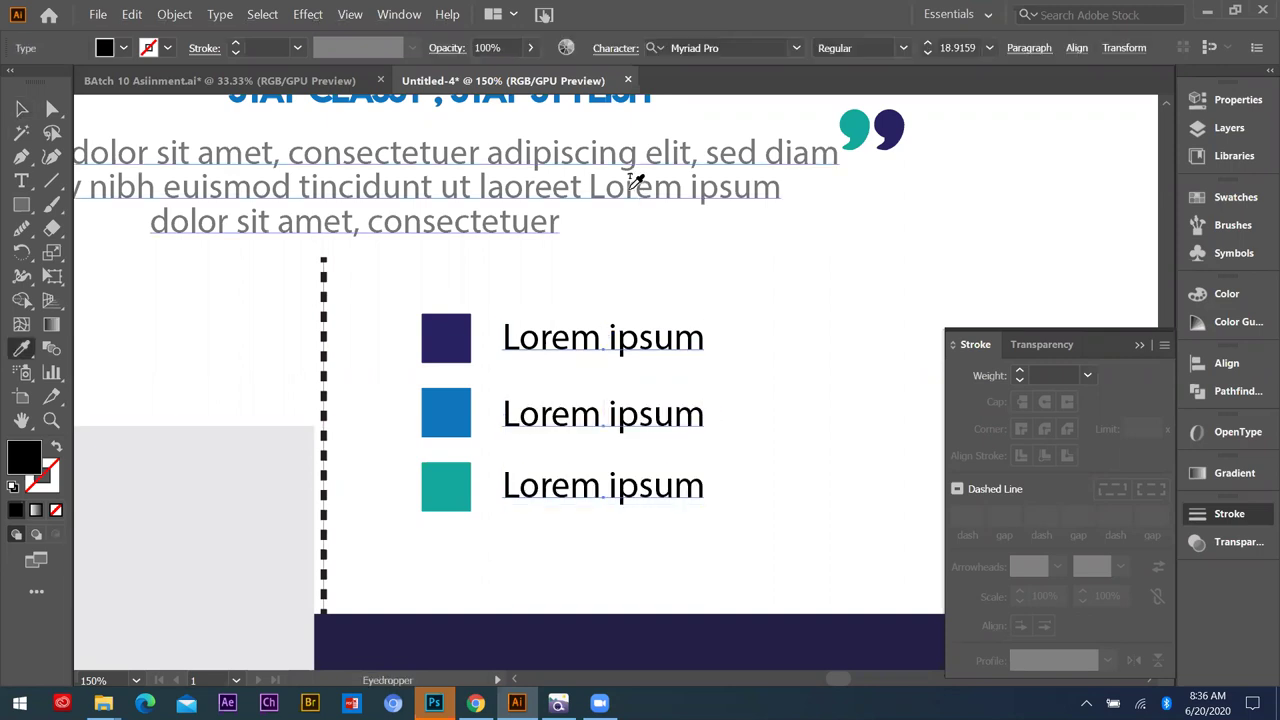
{"action": "left_click", "coordinate": [393, 219]}
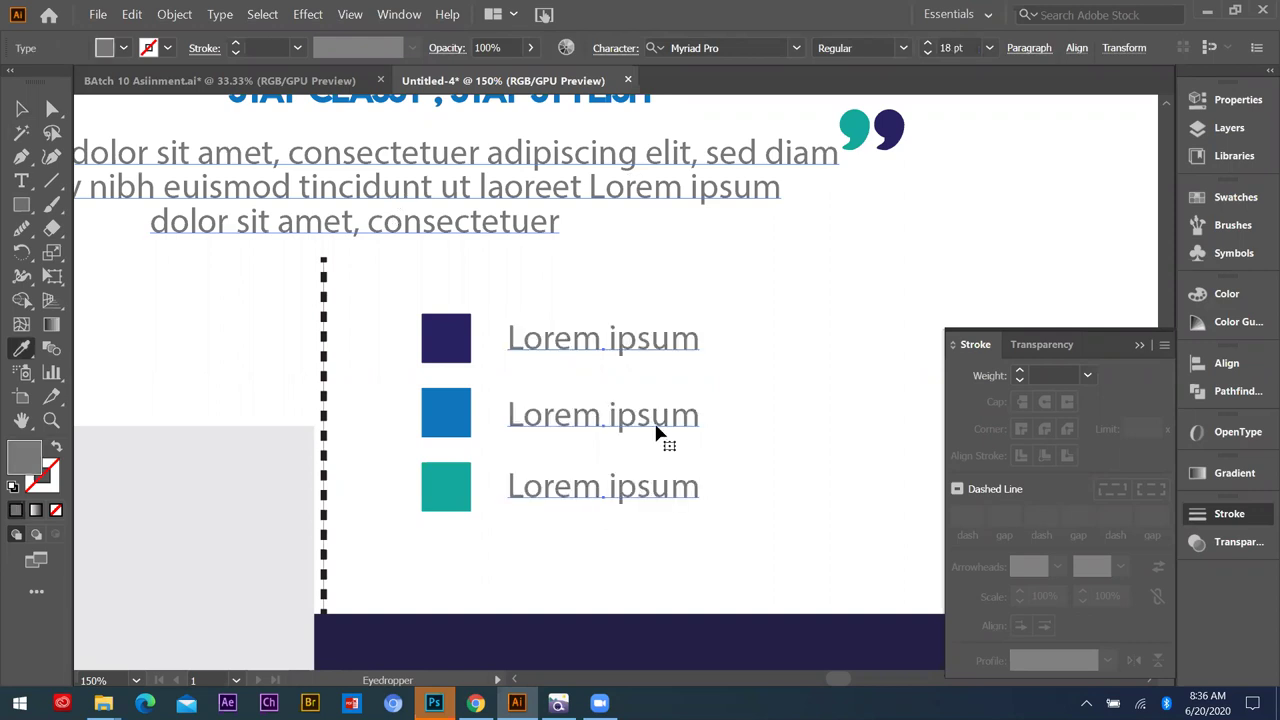
{"action": "key", "text": "v"}
{"action": "left_click", "coordinate": [724, 432]}
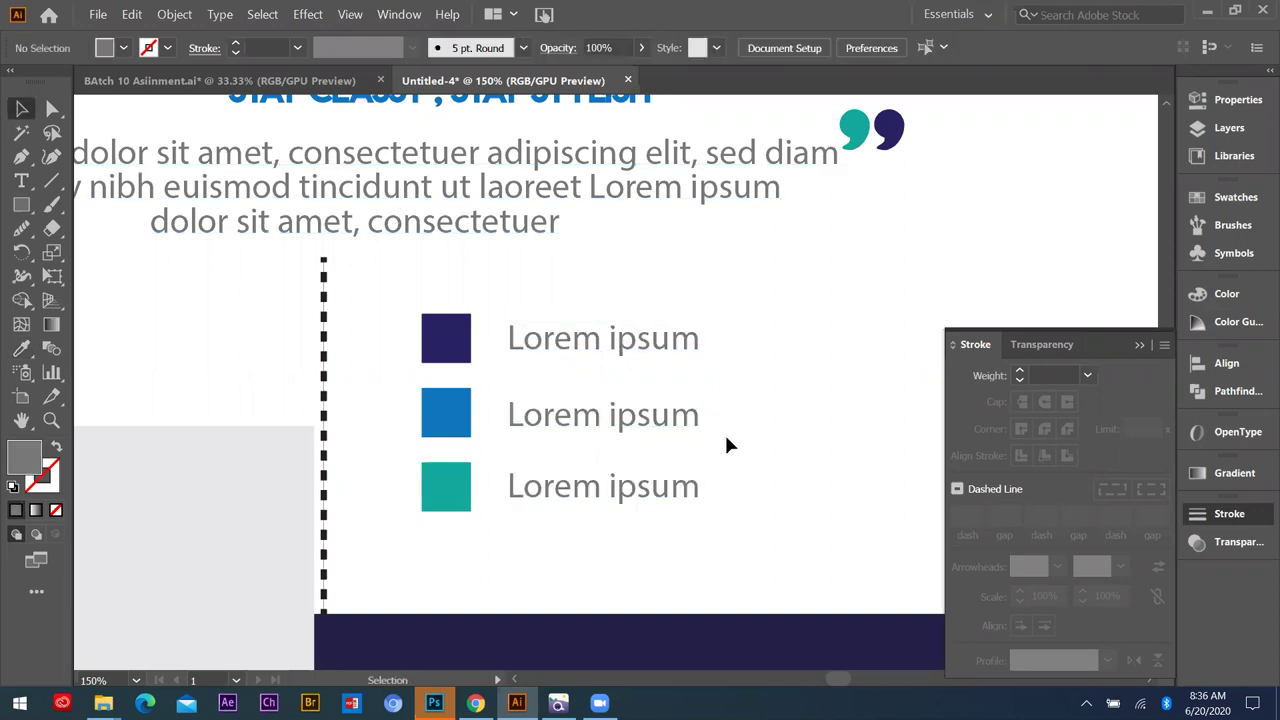
{"action": "left_click_drag", "start_coordinate": [690, 415], "coordinate": [621, 485]}
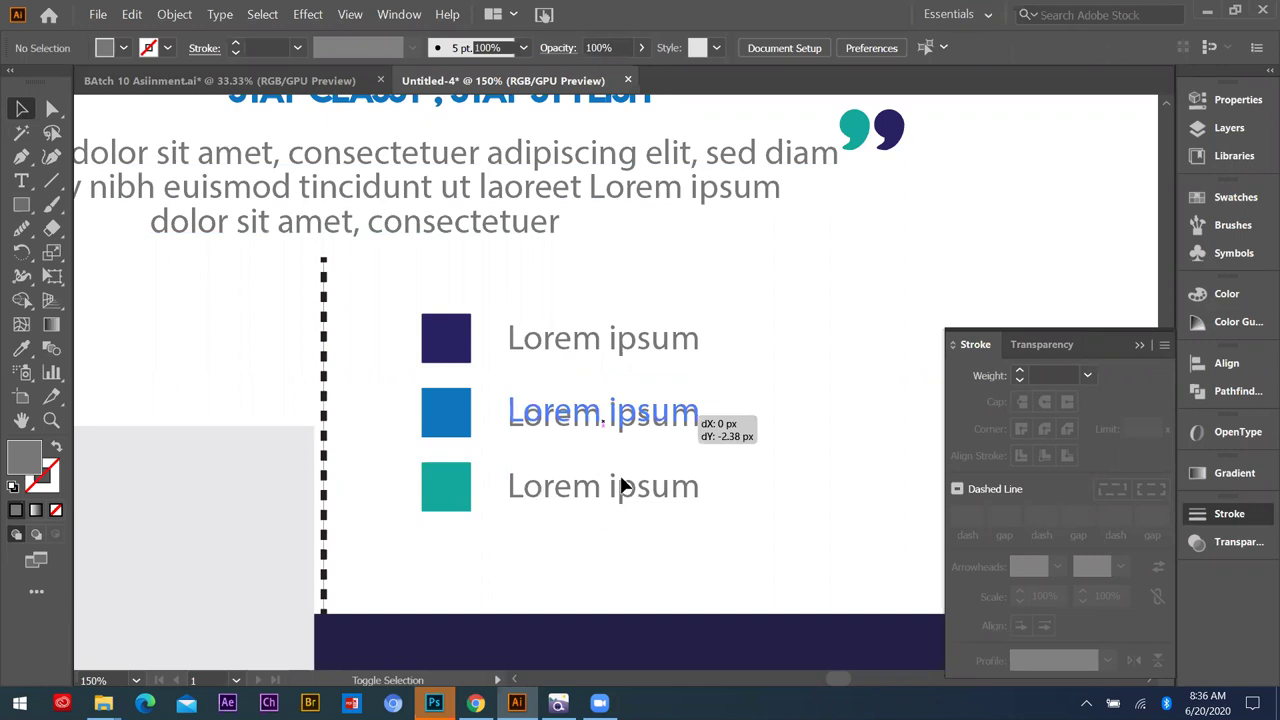
{"action": "key", "text": "ctrl+minus"}
{"action": "key", "text": "ctrl+minus"}
{"action": "key", "text": "ctrl+minus"}
{"action": "key", "text": "ctrl+minus"}
{"action": "key", "text": "ctrl+minus"}
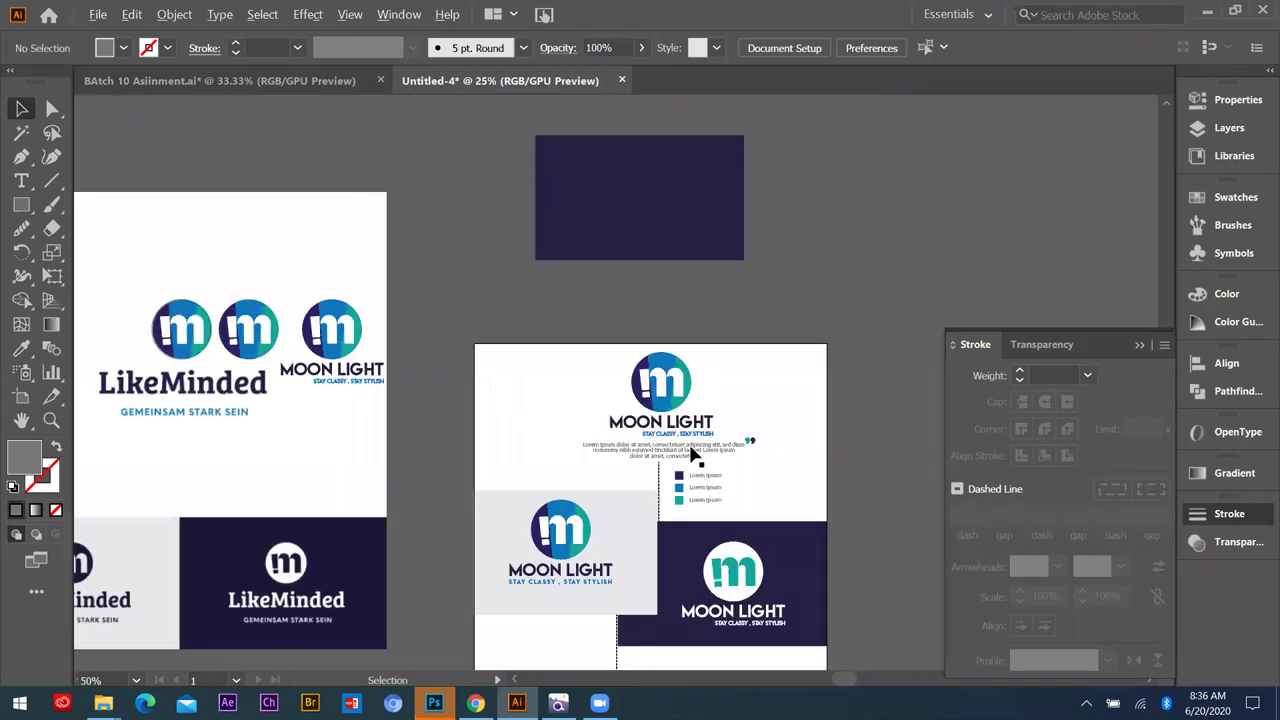
Step: Type BRAND NAME: "Moon Light" below the light logo panel and nudge it slightly right
{"action": "scroll", "coordinate": [688, 392], "scroll_direction": "down", "scroll_amount": 2}
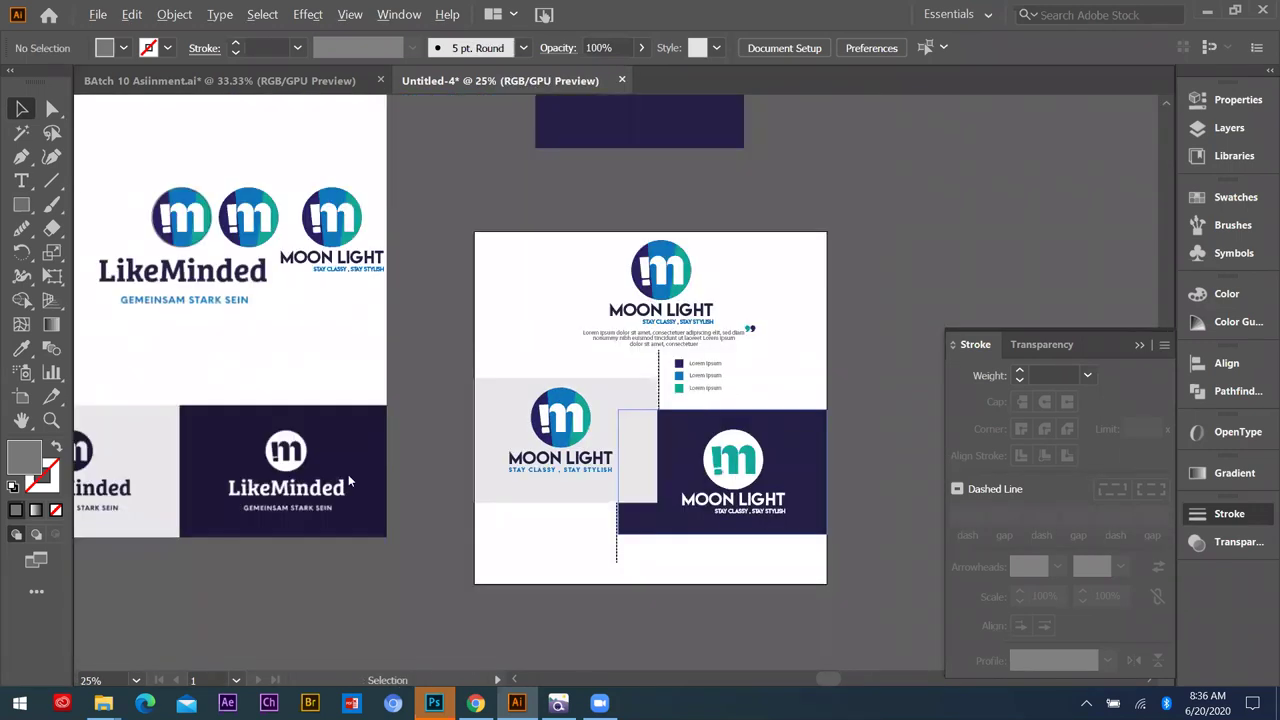
{"action": "key", "text": "ctrl+plus"}
{"action": "key", "text": "ctrl+plus"}
{"action": "key", "text": "t"}
{"action": "key", "text": "ctrl+plus"}
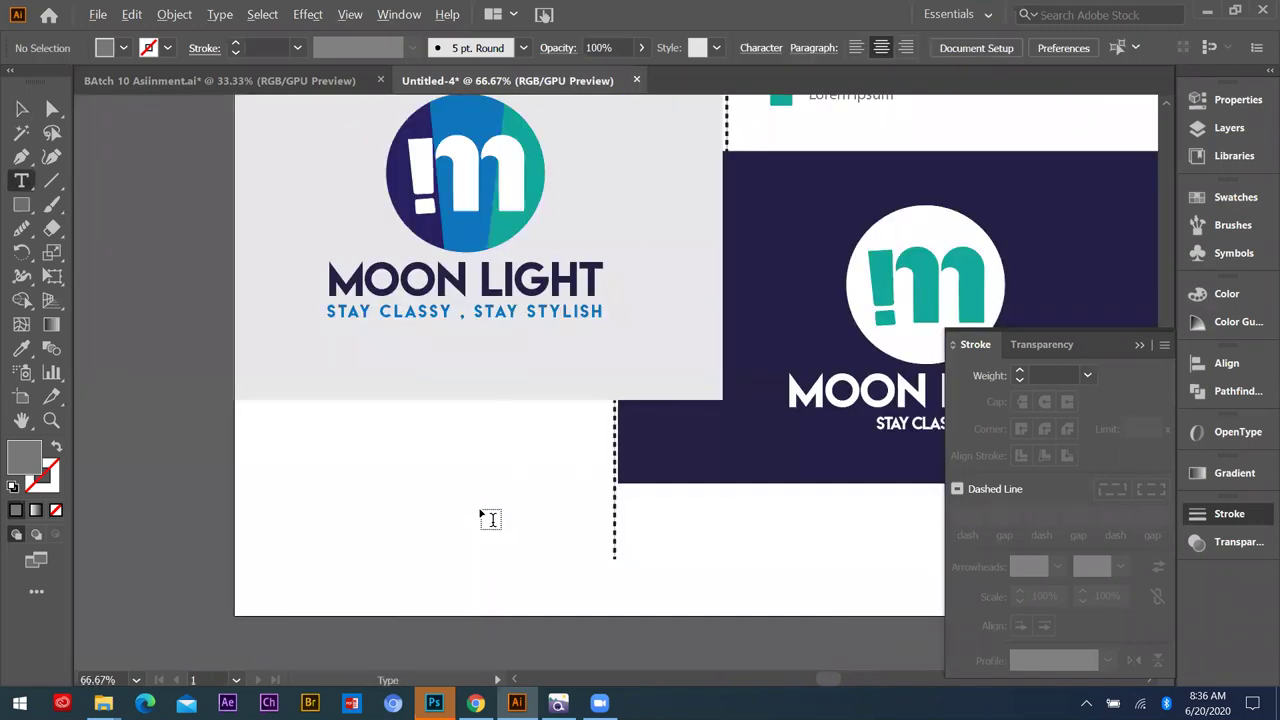
{"action": "left_click", "coordinate": [243, 452]}
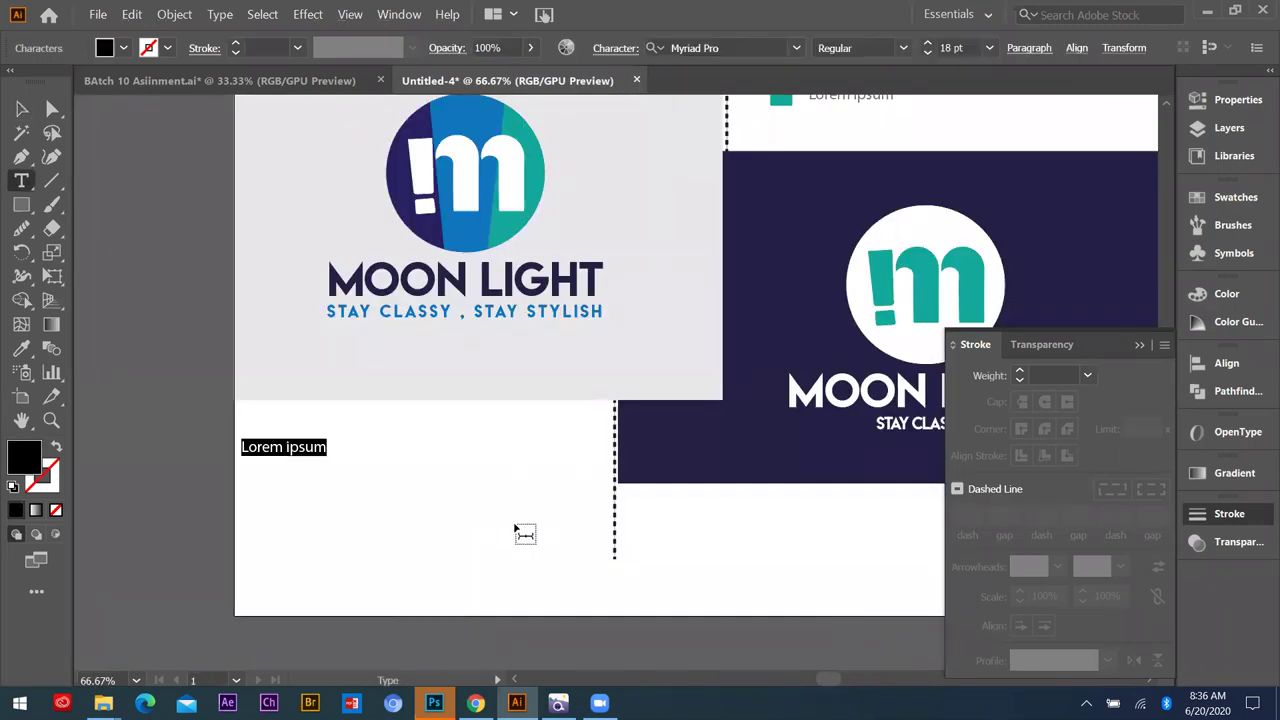
{"action": "type", "text": "ASA"}
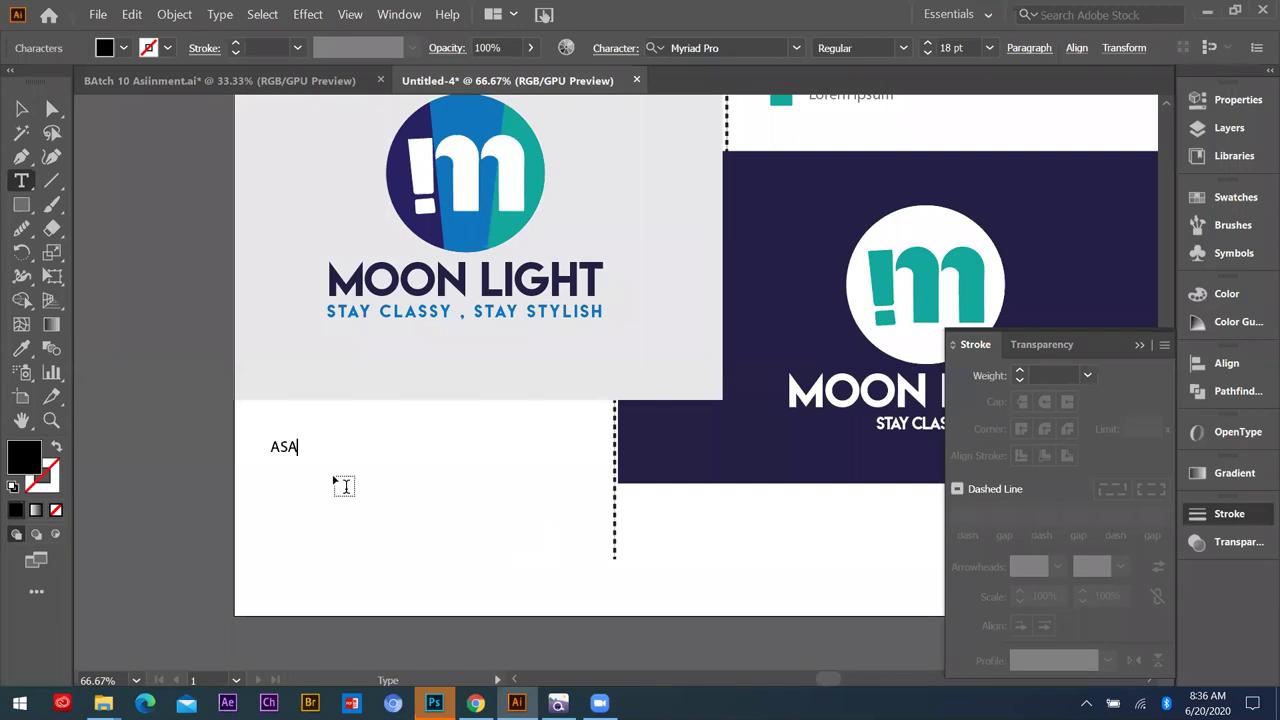
{"action": "key", "text": "BackSpace"}
{"action": "key", "text": "BackSpace"}
{"action": "key", "text": "BackSpace"}
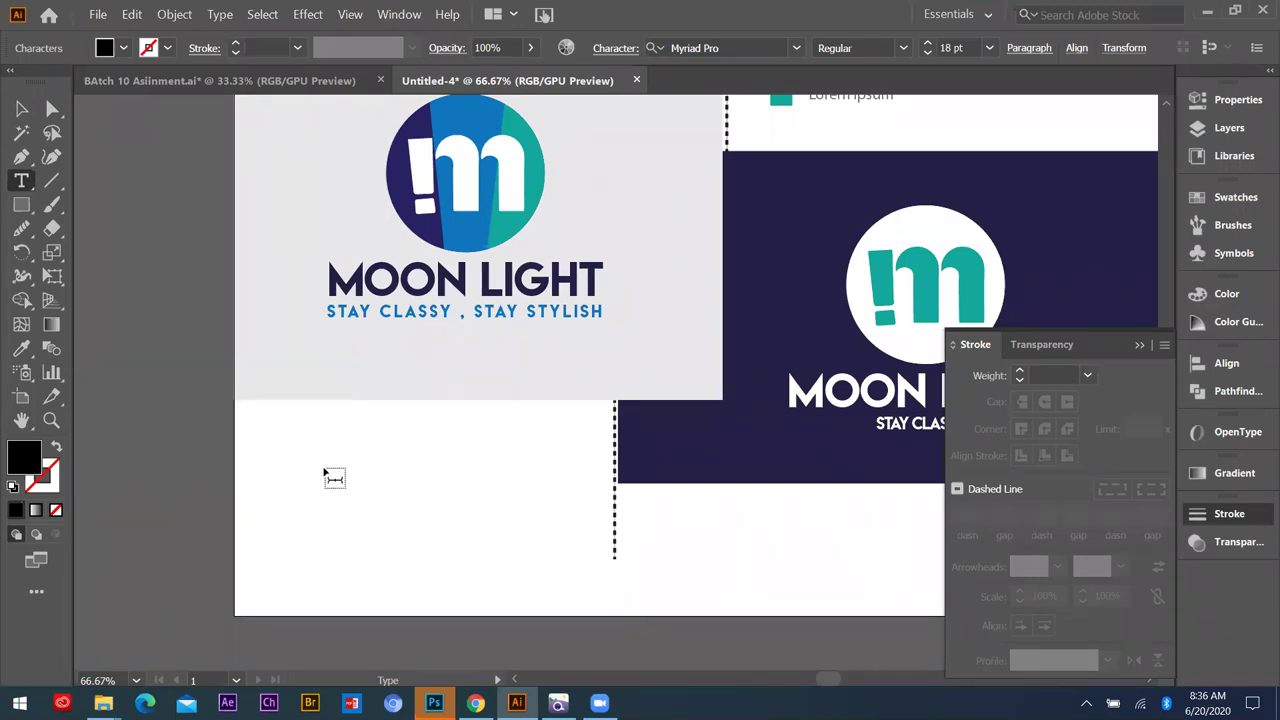
{"action": "type", "text": "BRAND NAME: Moon"}
{"action": "key", "text": "BackSpace"}
{"action": "key", "text": "BackSpace"}
{"action": "key", "text": "BackSpace"}
{"action": "key", "text": "BackSpace"}
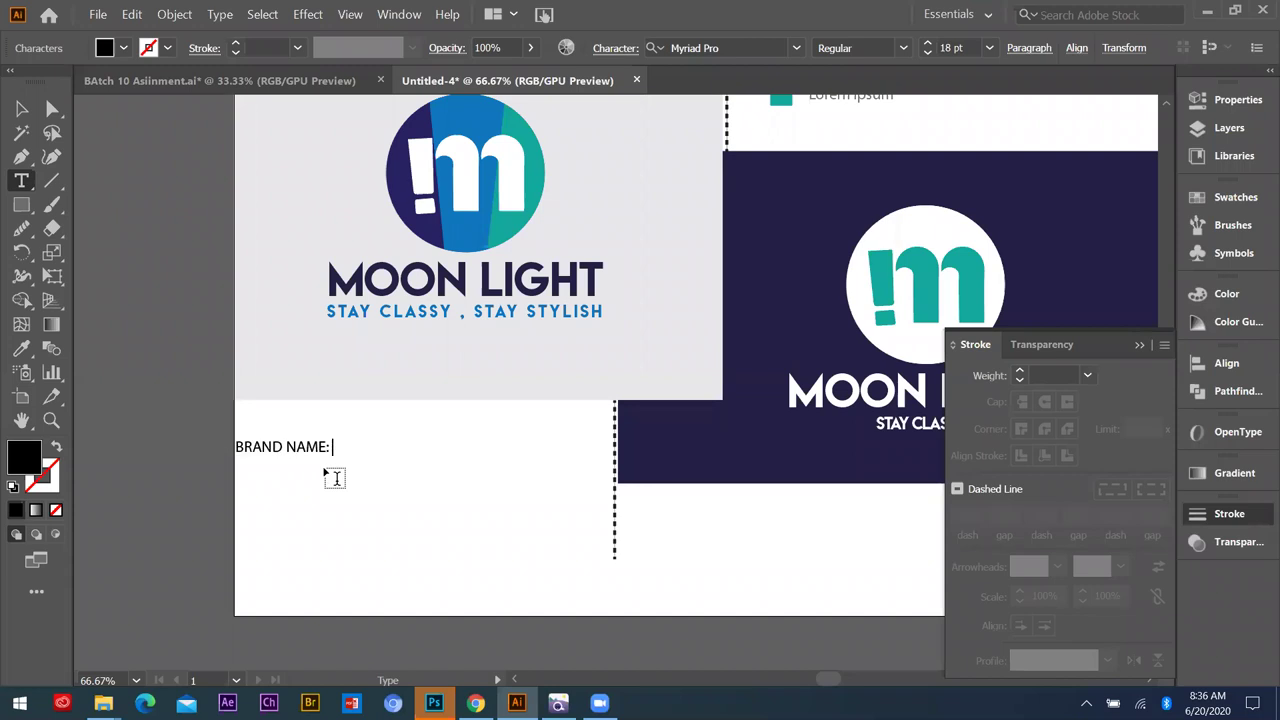
{"action": "type", "text": "\""}
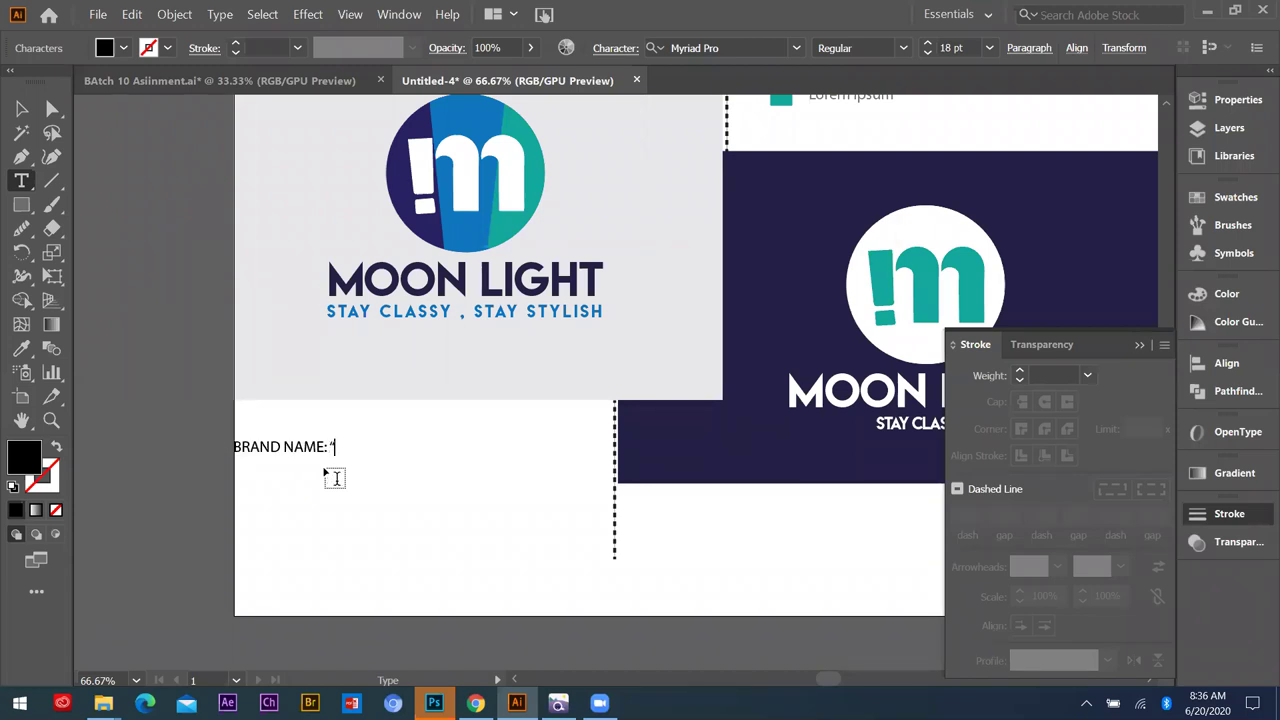
{"action": "type", "text": "Moon "}
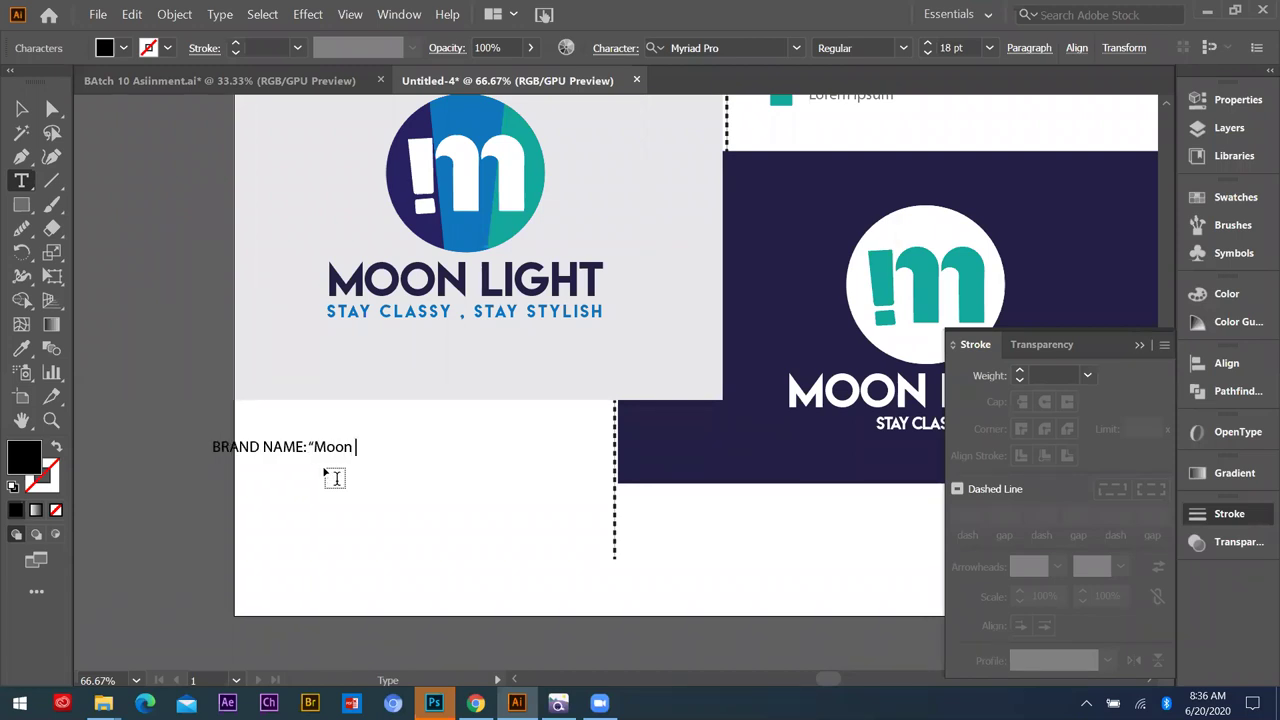
{"action": "type", "text": "Light\""}
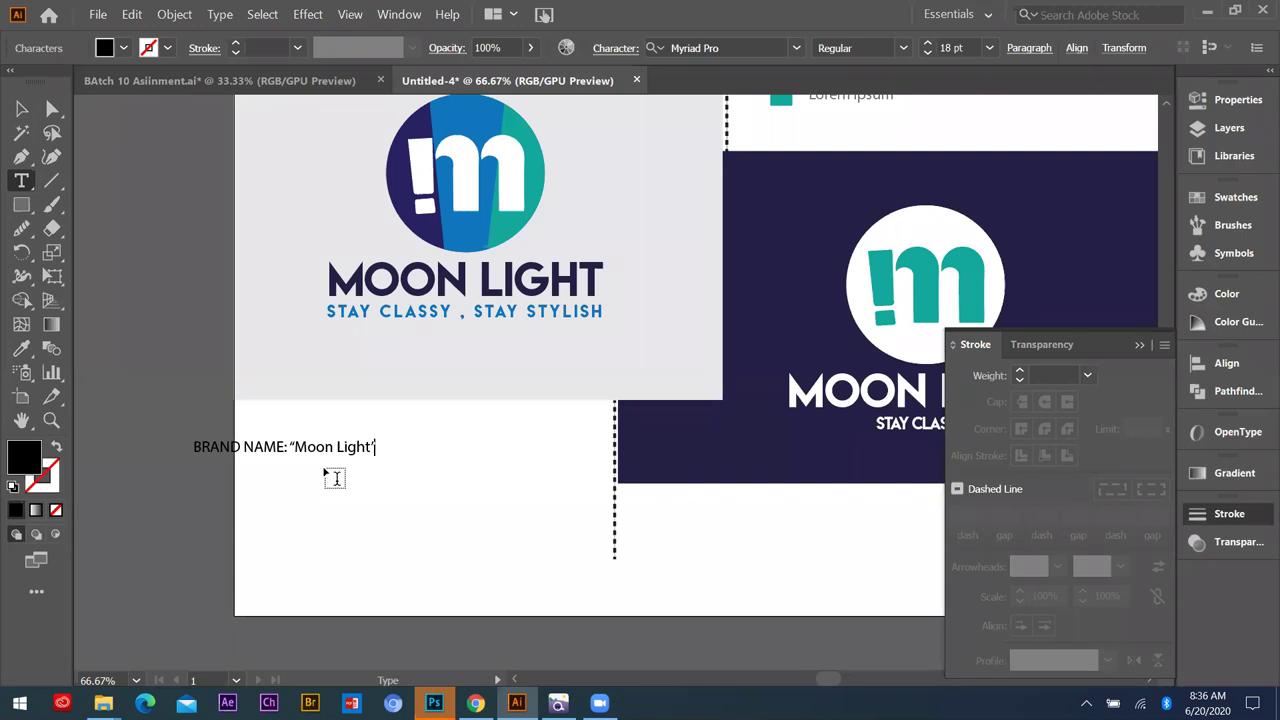
{"action": "left_click", "coordinate": [24, 107]}
{"action": "left_click_drag", "start_coordinate": [300, 448], "coordinate": [420, 465]}
Step: Copy the brand name line below it and retype the copy as Product: "Clothes"
{"action": "left_click", "coordinate": [21, 180]}
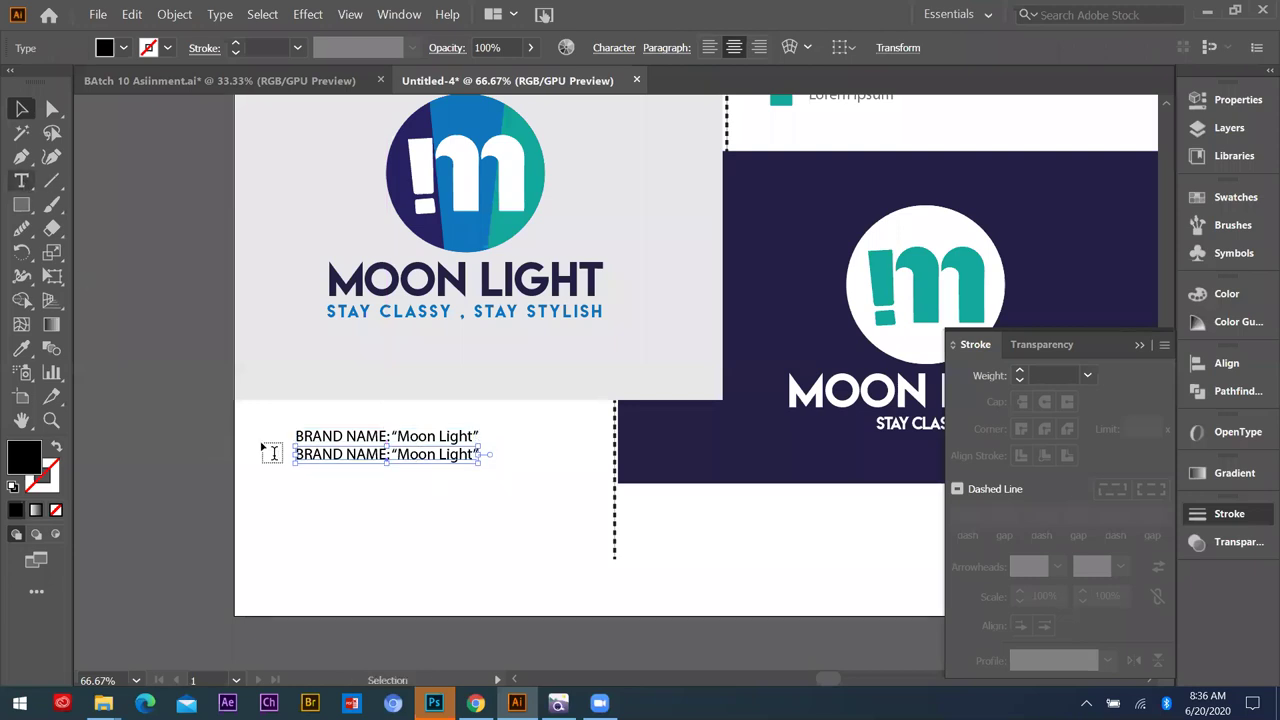
{"action": "scroll", "coordinate": [403, 478], "scroll_direction": "up", "scroll_amount": 3}
{"action": "left_click", "coordinate": [352, 425]}
{"action": "key", "text": "shift+Left"}
{"action": "key", "text": "shift+Left"}
{"action": "key", "text": "shift+Left"}
{"action": "key", "text": "shift+Left"}
{"action": "key", "text": "shift+Left"}
{"action": "key", "text": "shift+Left"}
{"action": "key", "text": "shift+Left"}
{"action": "key", "text": "shift+Left"}
{"action": "key", "text": "shift+Left"}
{"action": "key", "text": "shift+Left"}
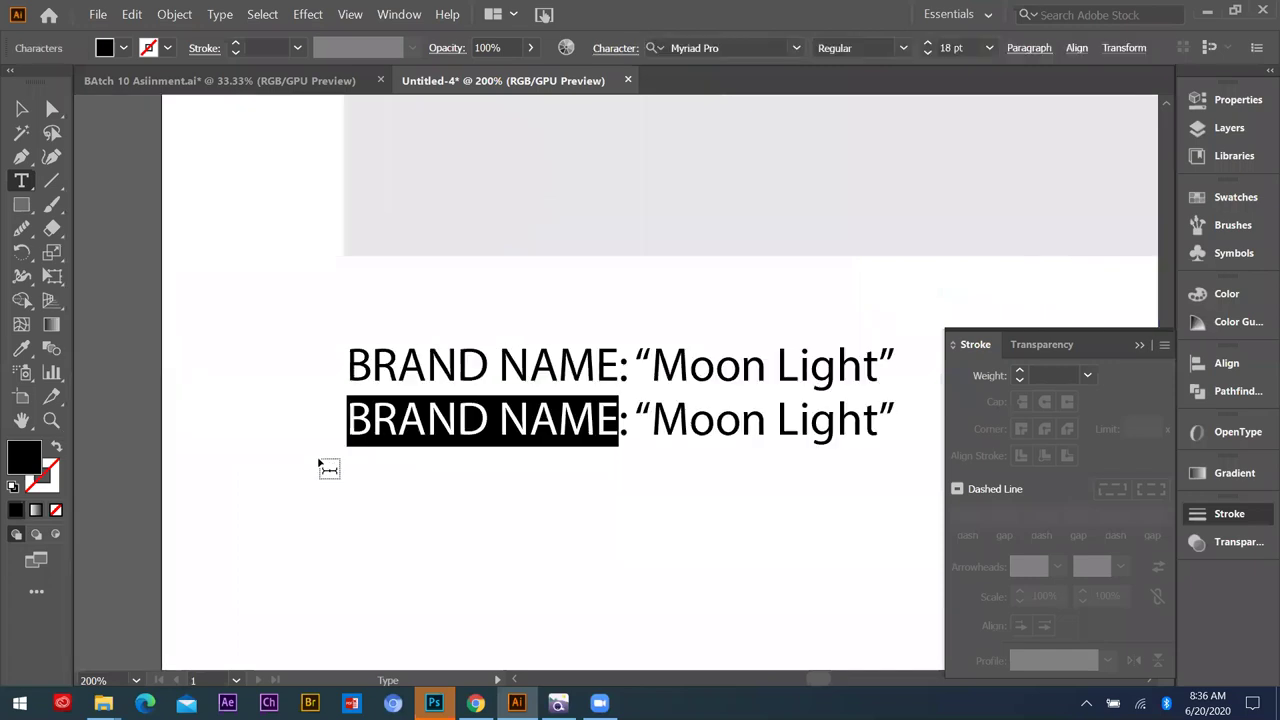
{"action": "type", "text": "Produ"}
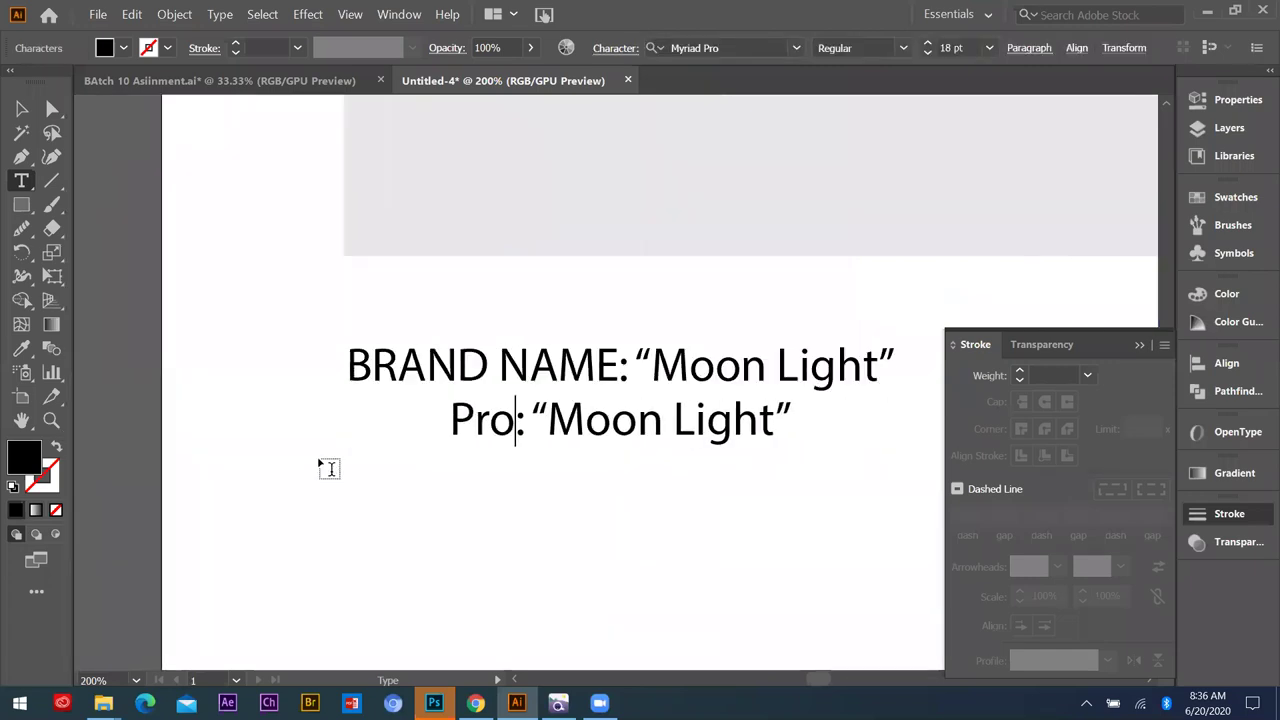
{"action": "type", "text": "ct"}
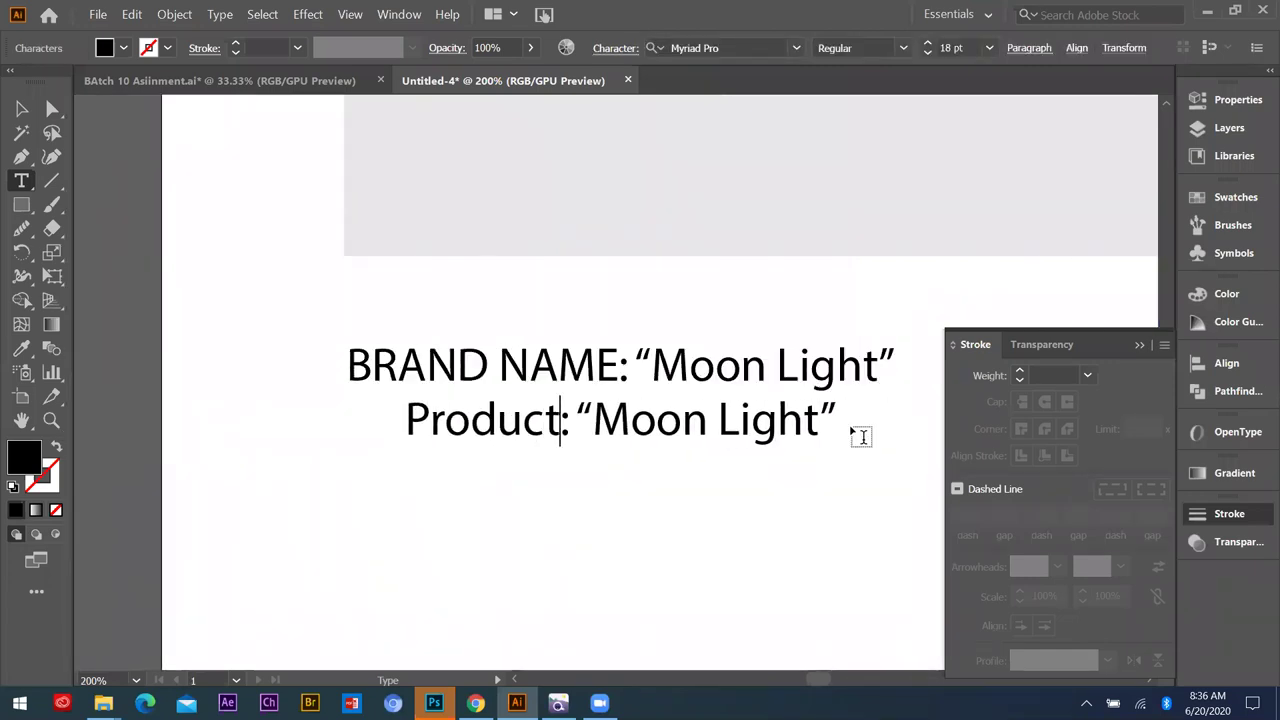
{"action": "left_click_drag", "start_coordinate": [594, 420], "coordinate": [818, 428]}
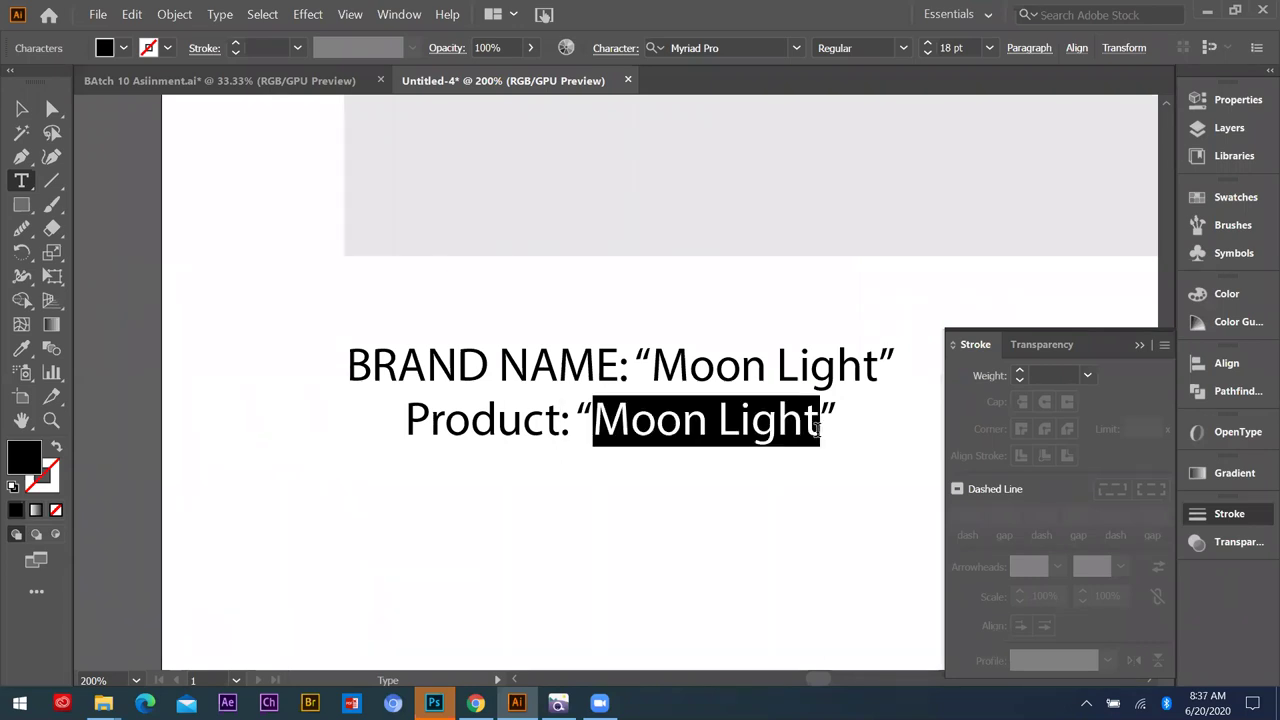
{"action": "type", "text": "Cloth"}
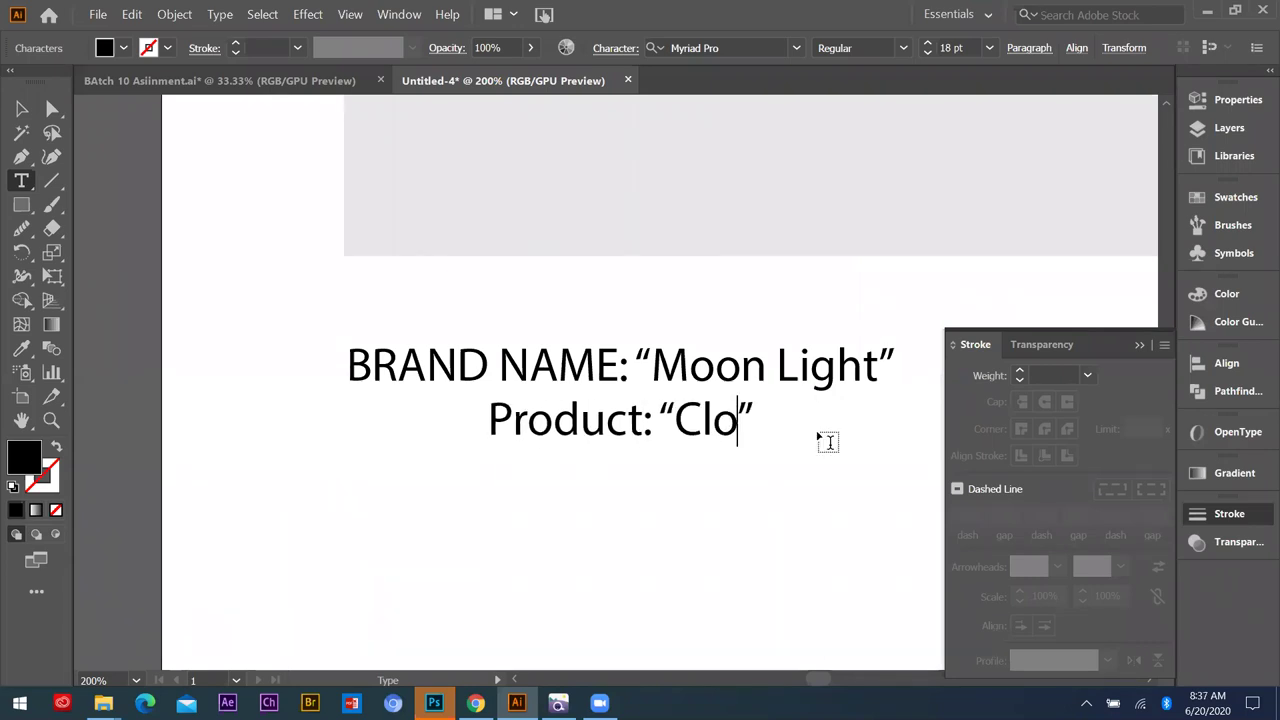
{"action": "type", "text": "es"}
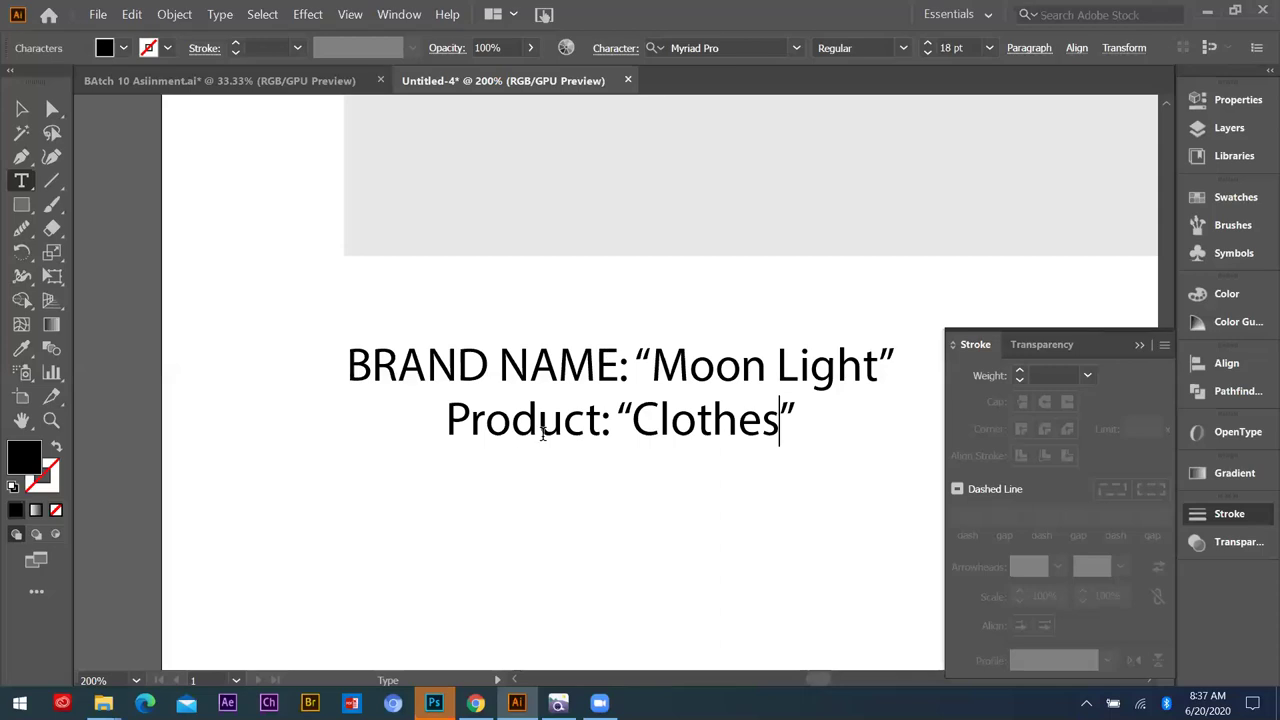
{"action": "left_click", "coordinate": [22, 108]}
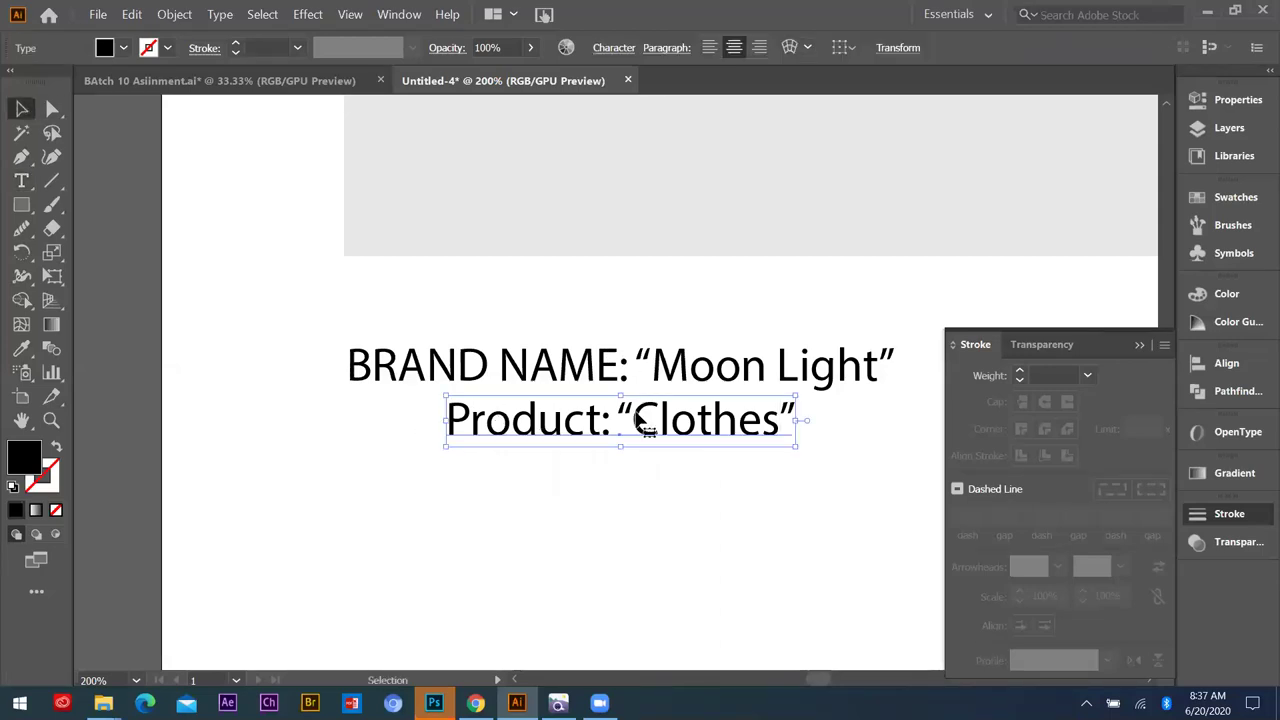
{"action": "left_click_drag", "start_coordinate": [634, 414], "coordinate": [659, 416]}
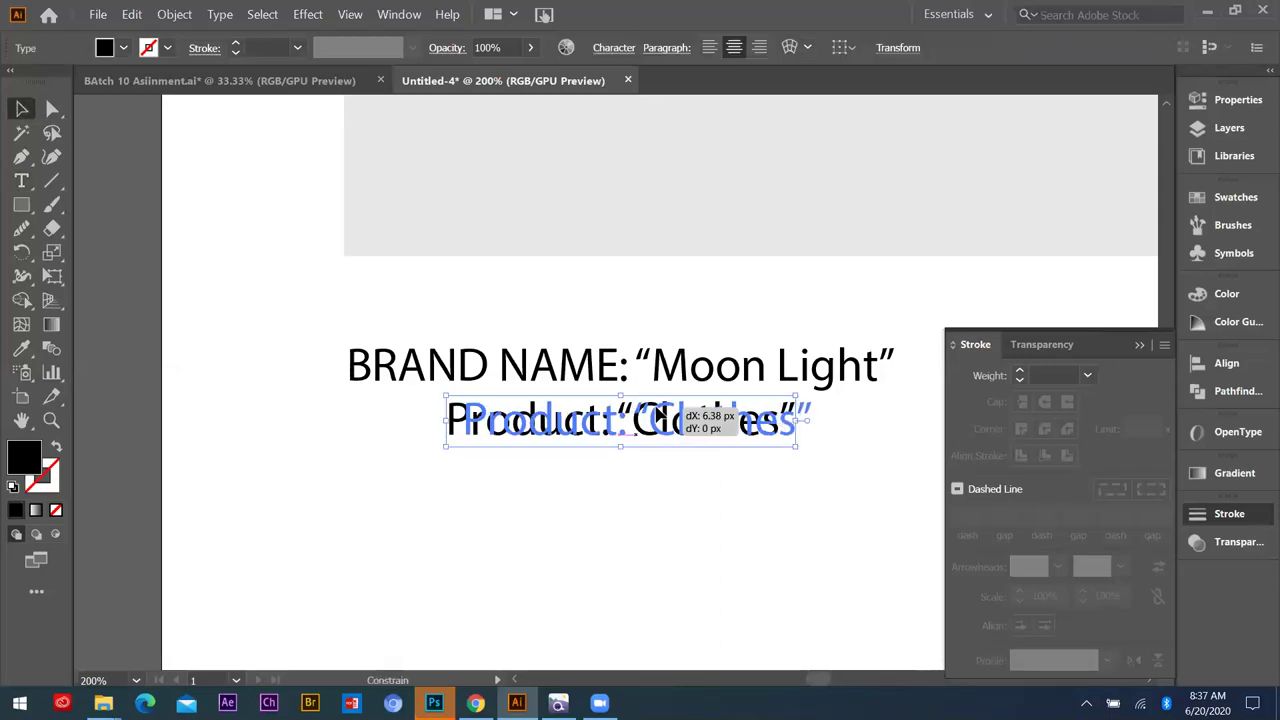
Step: Left-align the Product line with the brand name line
{"action": "left_click", "coordinate": [660, 506]}
{"action": "left_click", "coordinate": [460, 400]}
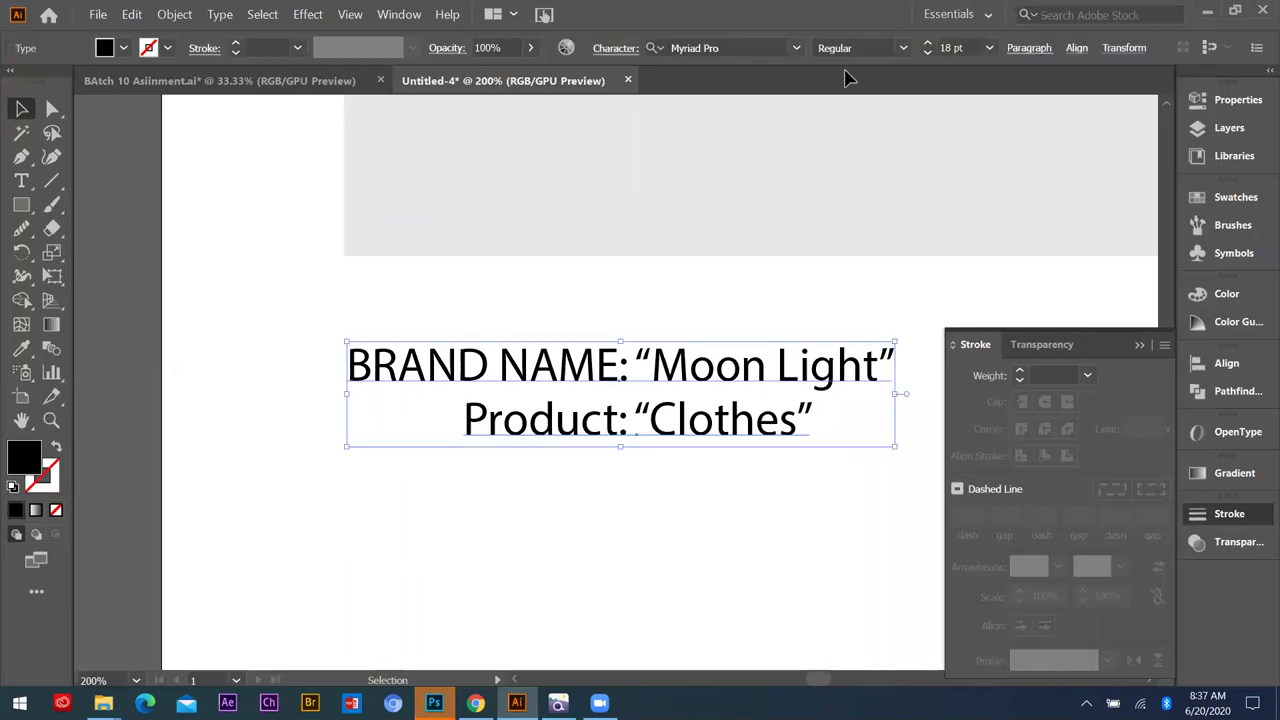
{"action": "left_click", "coordinate": [1077, 48]}
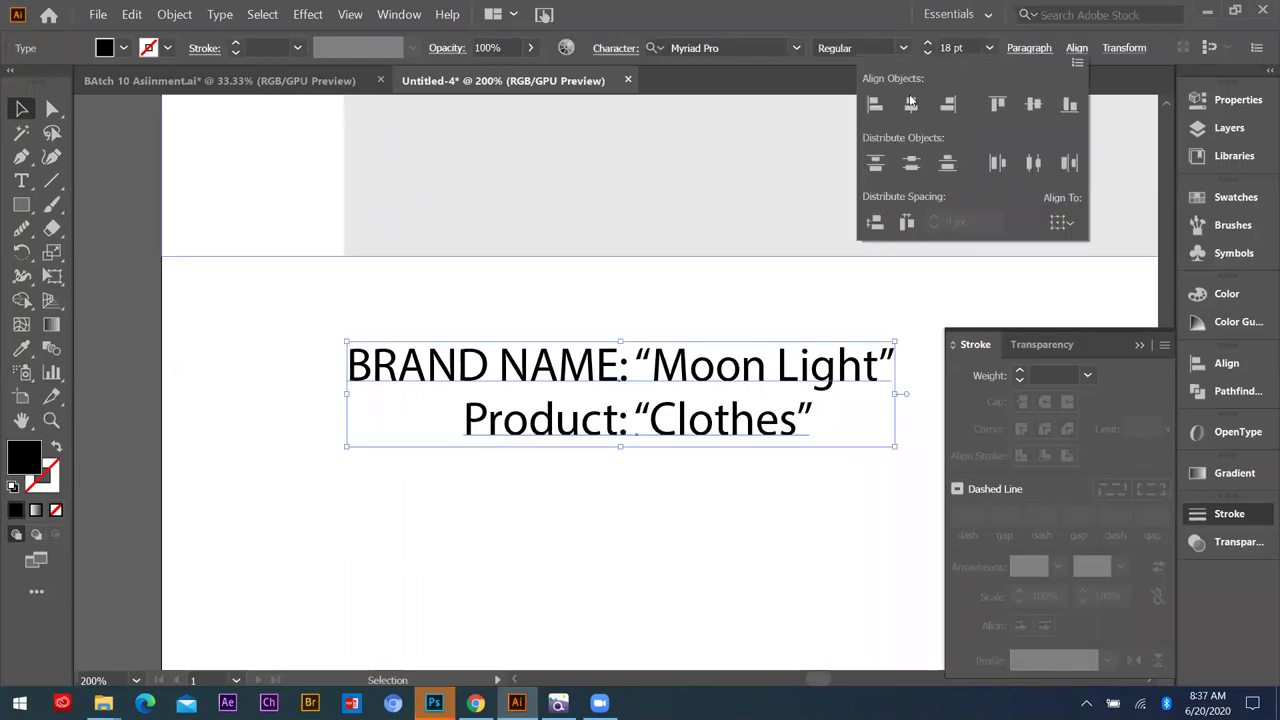
{"action": "key", "text": "ctrl+shift+l"}
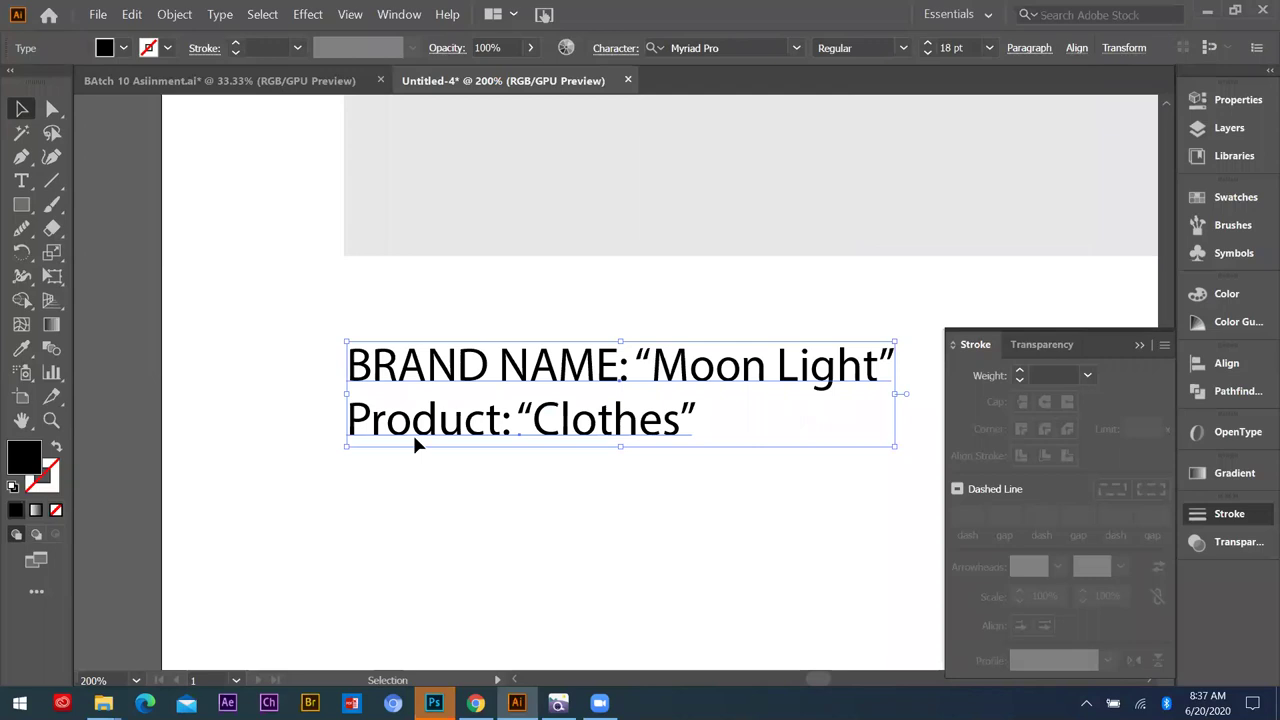
{"action": "left_click", "coordinate": [417, 445]}
Step: Copy the Product line down and retype it as a Name line with the designer's full name
{"action": "left_click_drag", "start_coordinate": [421, 447], "coordinate": [428, 489]}
{"action": "key", "text": "t"}
{"action": "left_click", "coordinate": [475, 478]}
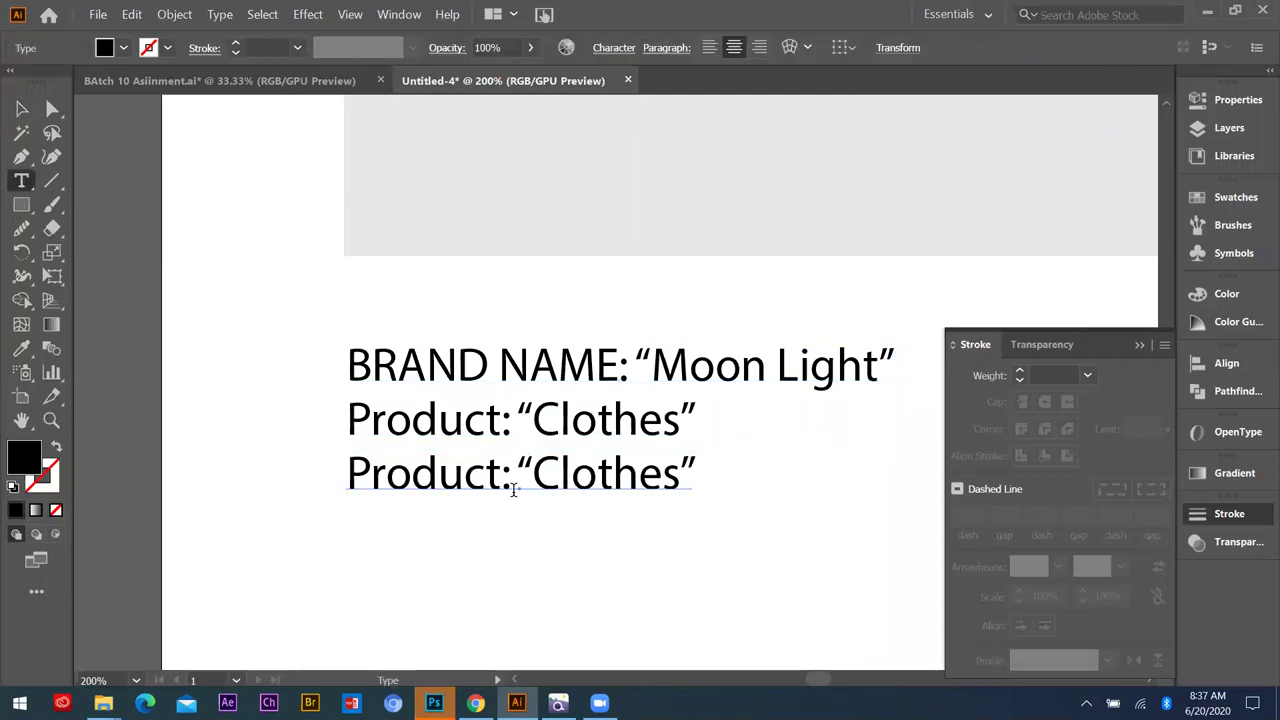
{"action": "left_click_drag", "start_coordinate": [503, 476], "coordinate": [334, 471]}
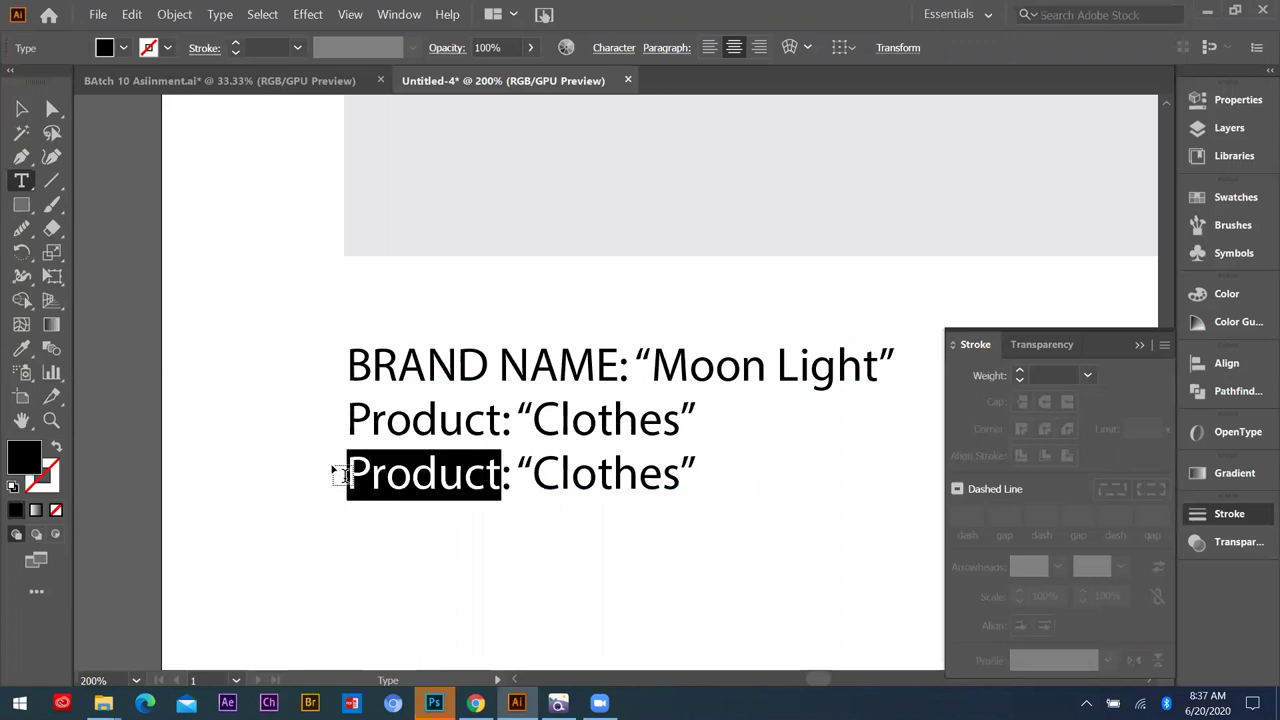
{"action": "type", "text": "NAmee"}
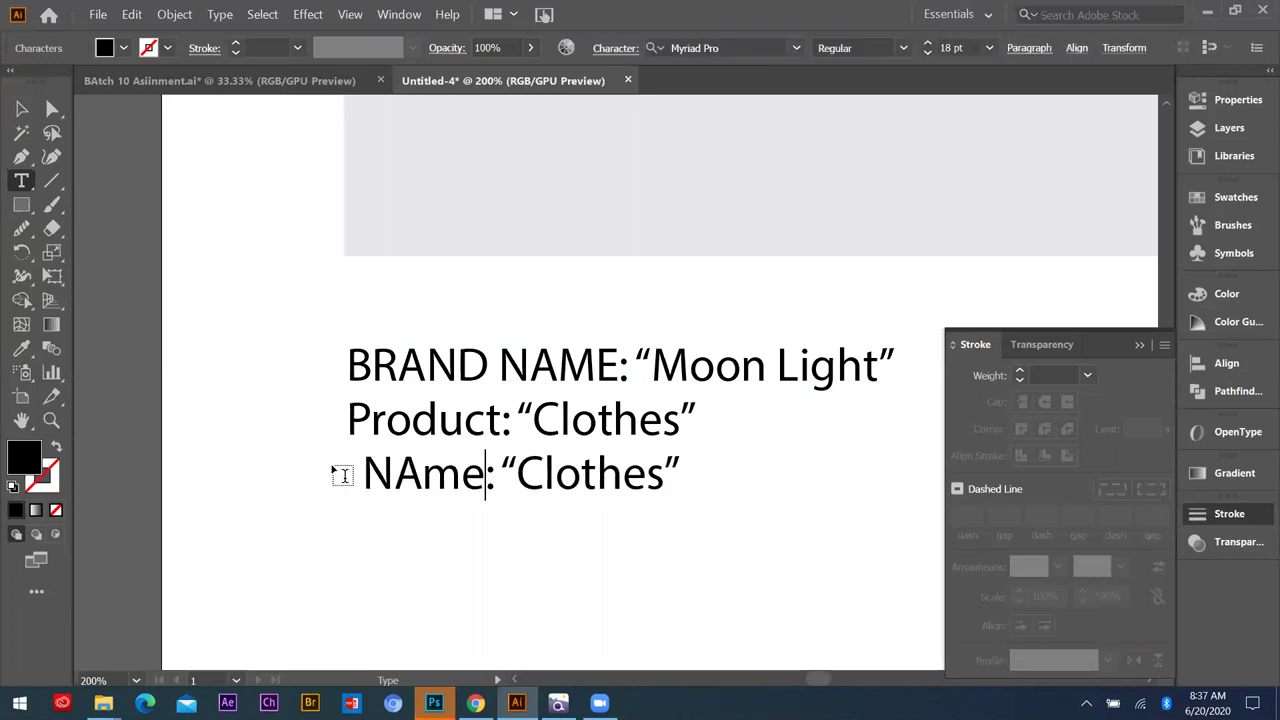
{"action": "key", "text": "BackSpace"}
{"action": "key", "text": "BackSpace"}
{"action": "key", "text": "BackSpace"}
{"action": "key", "text": "BackSpace"}
{"action": "key", "text": "BackSpace"}
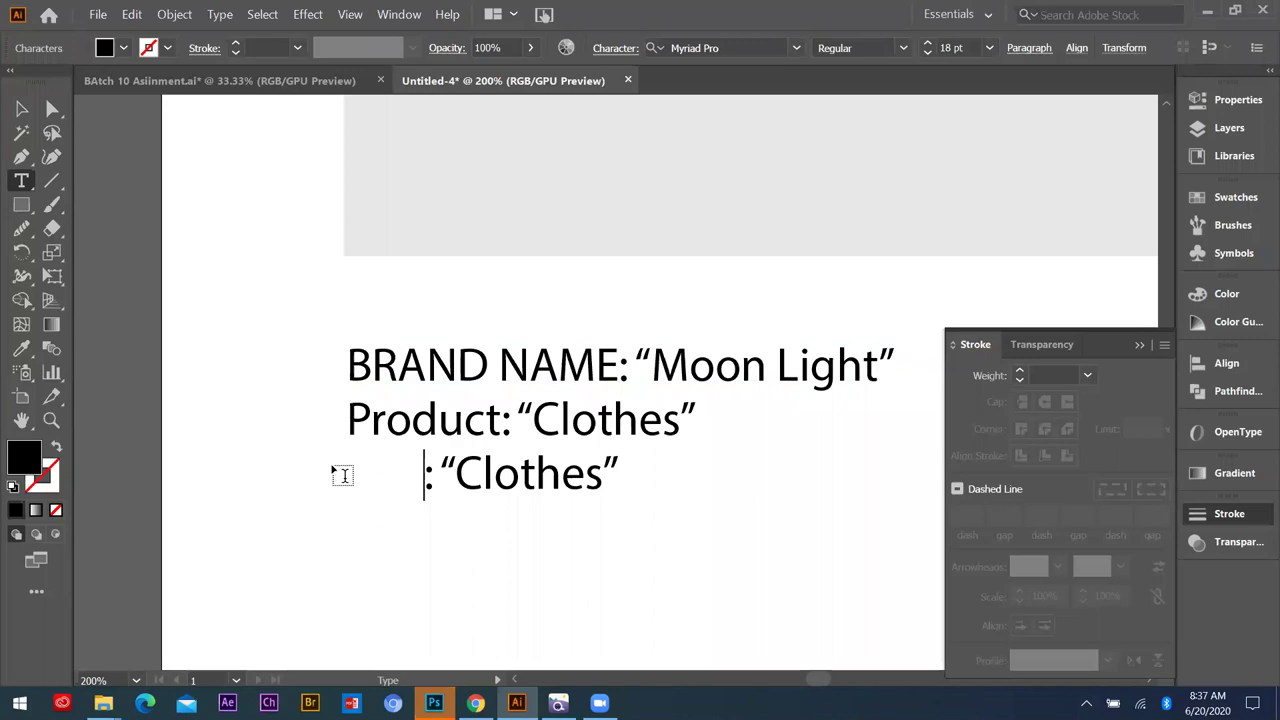
{"action": "type", "text": "Name"}
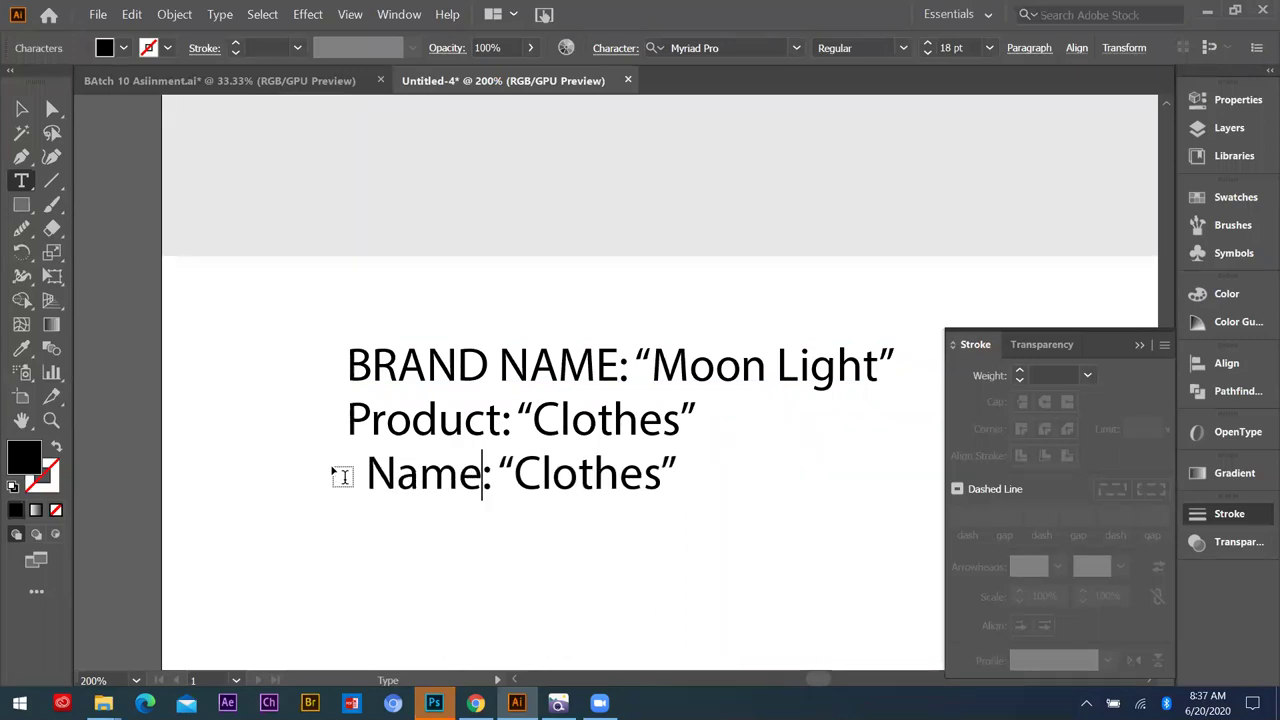
{"action": "double_click", "coordinate": [657, 488]}
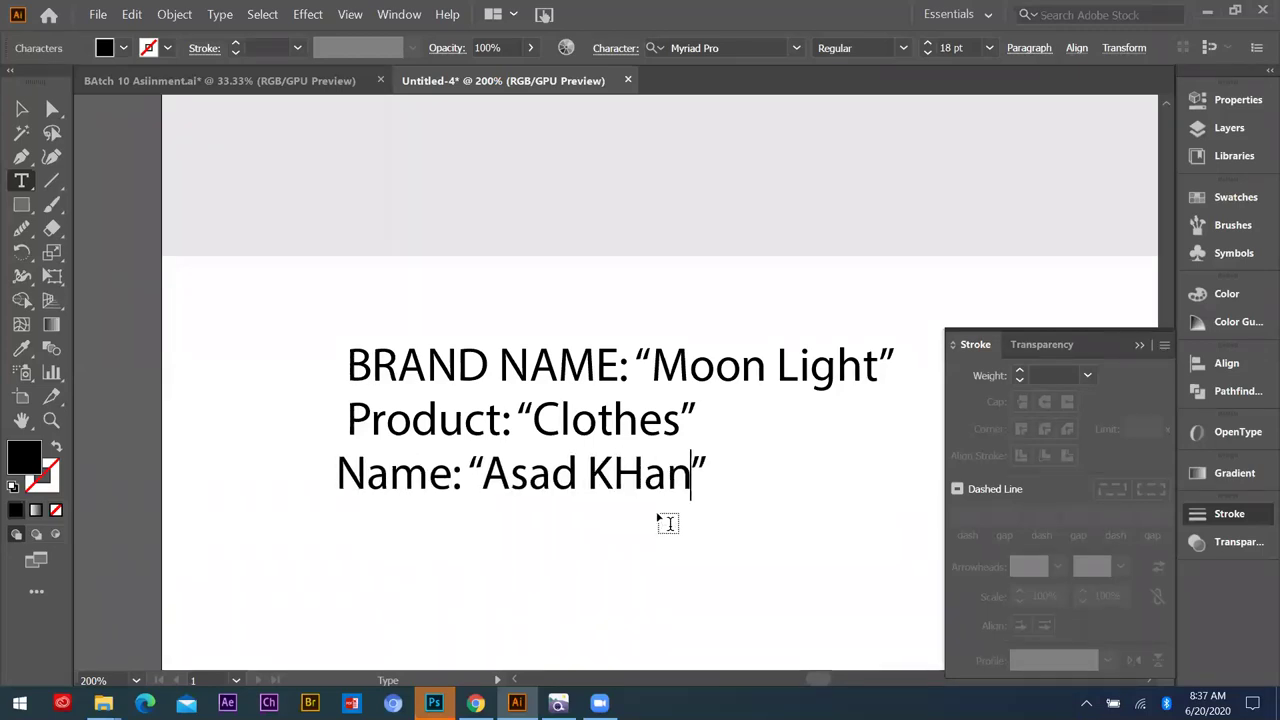
{"action": "left_click_drag", "start_coordinate": [614, 474], "coordinate": [640, 474]}
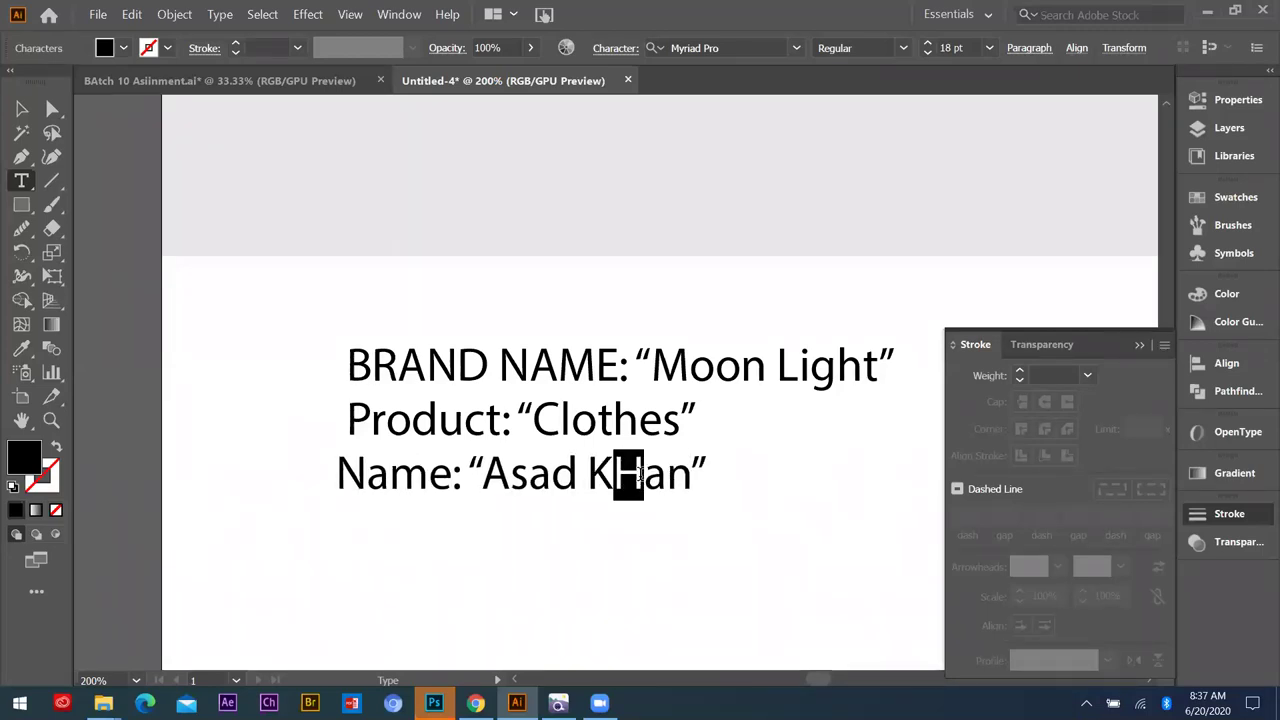
{"action": "type", "text": "h"}
{"action": "left_click", "coordinate": [22, 108]}
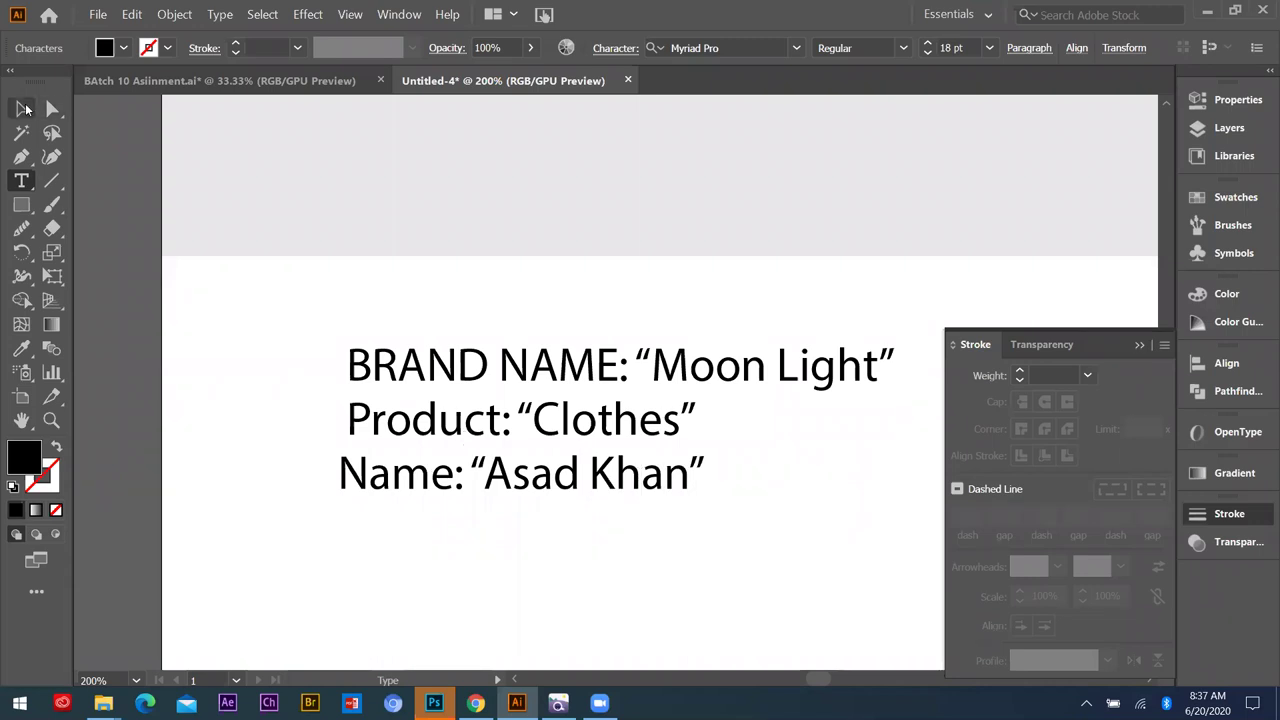
{"action": "left_click", "coordinate": [505, 483]}
Step: Copy the Name line down and change it to BAtch: 10th
{"action": "left_click_drag", "start_coordinate": [505, 483], "coordinate": [318, 541]}
{"action": "key", "text": "t"}
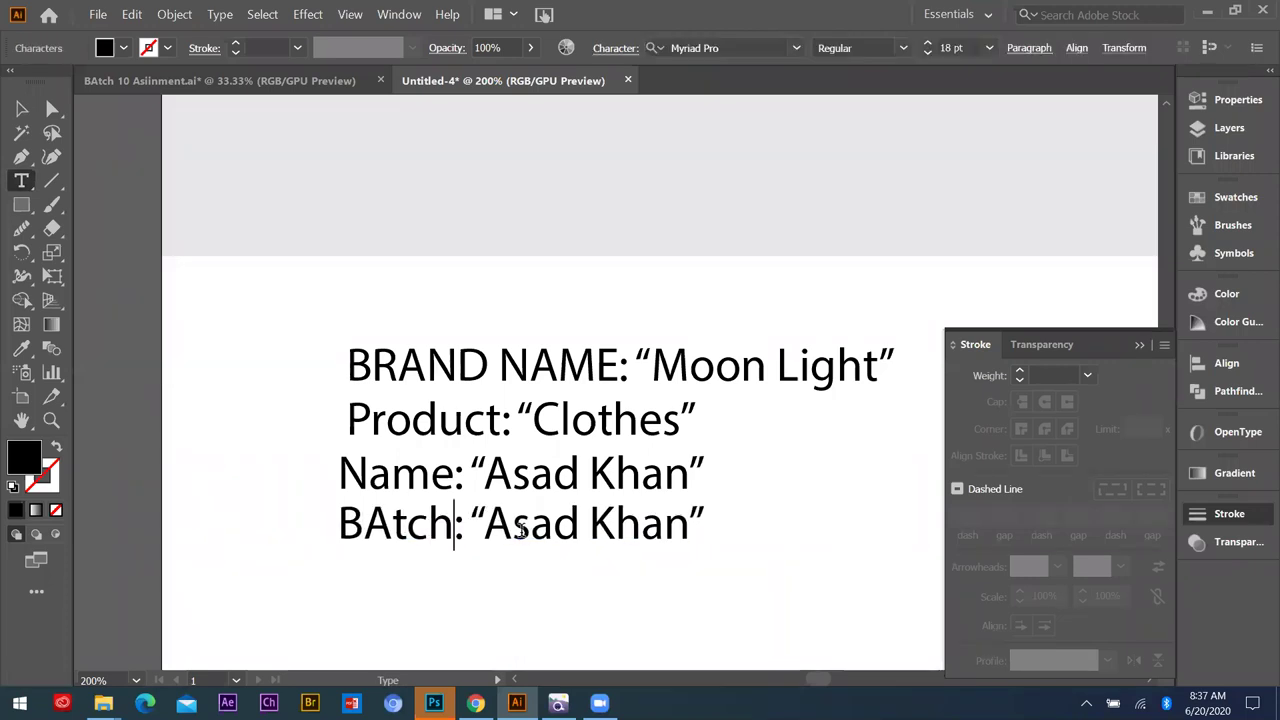
{"action": "left_click_drag", "start_coordinate": [484, 524], "coordinate": [691, 536]}
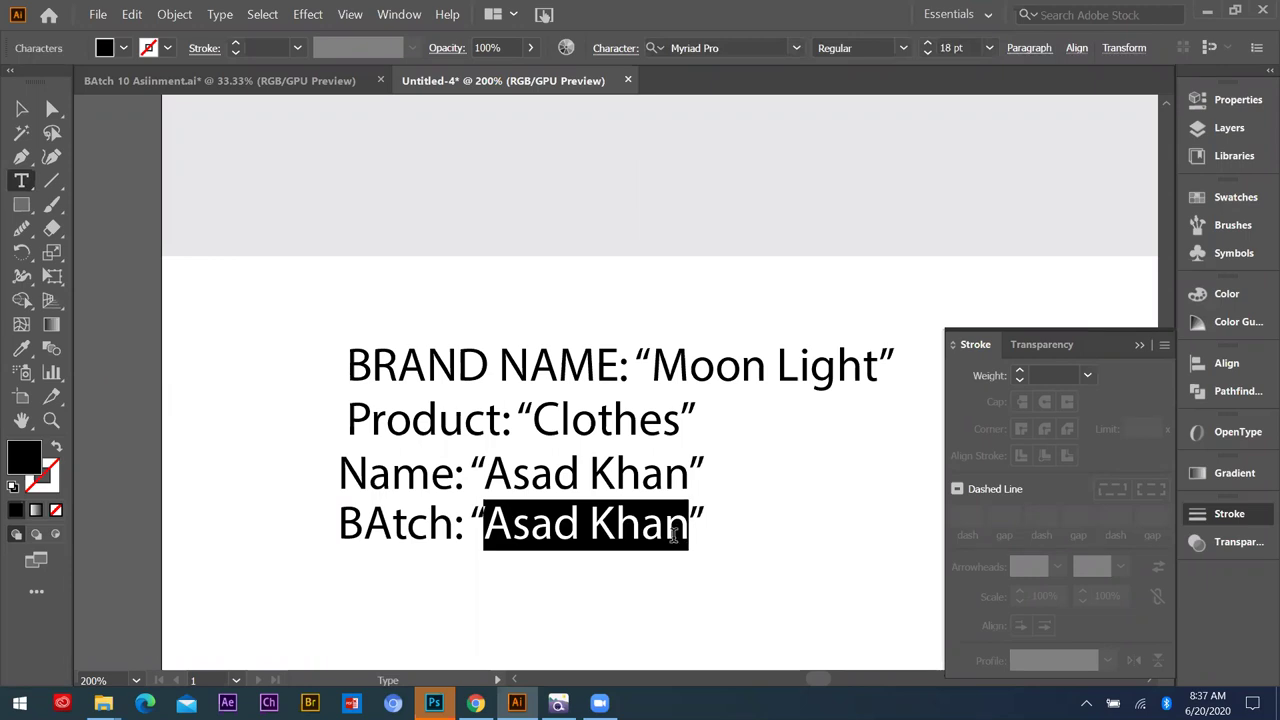
{"action": "type", "text": "10"}
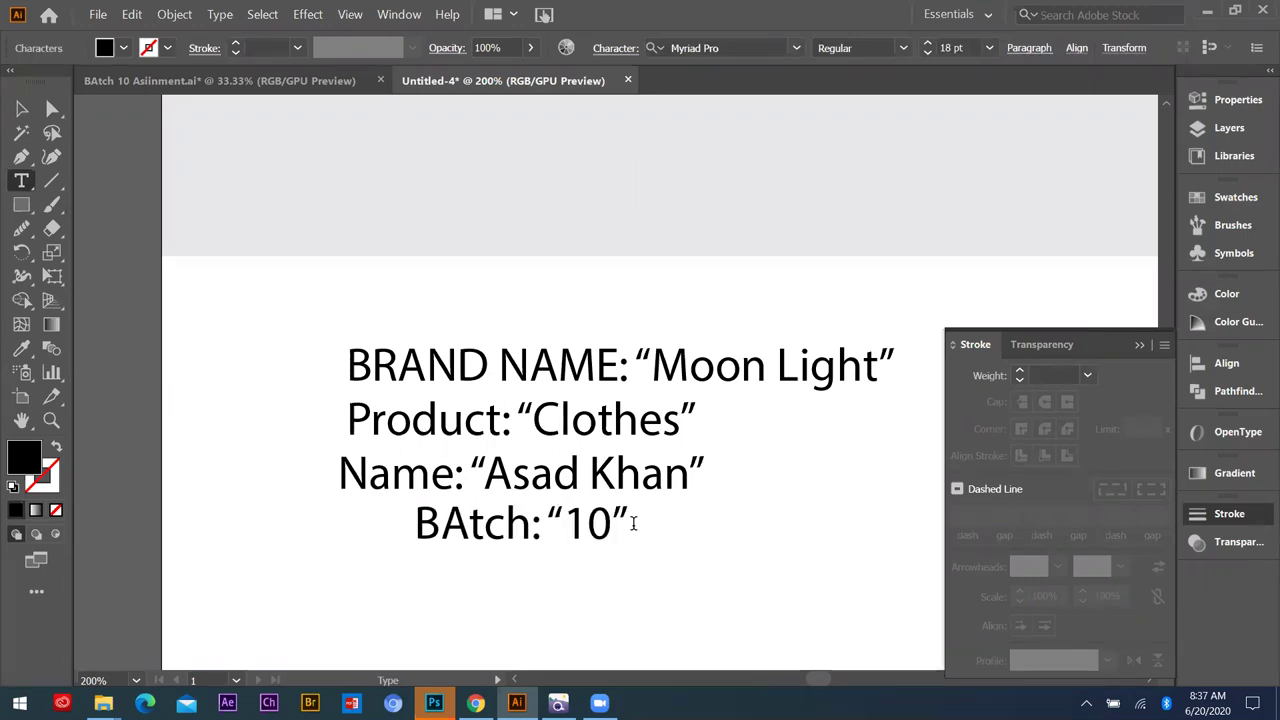
{"action": "type", "text": "th"}
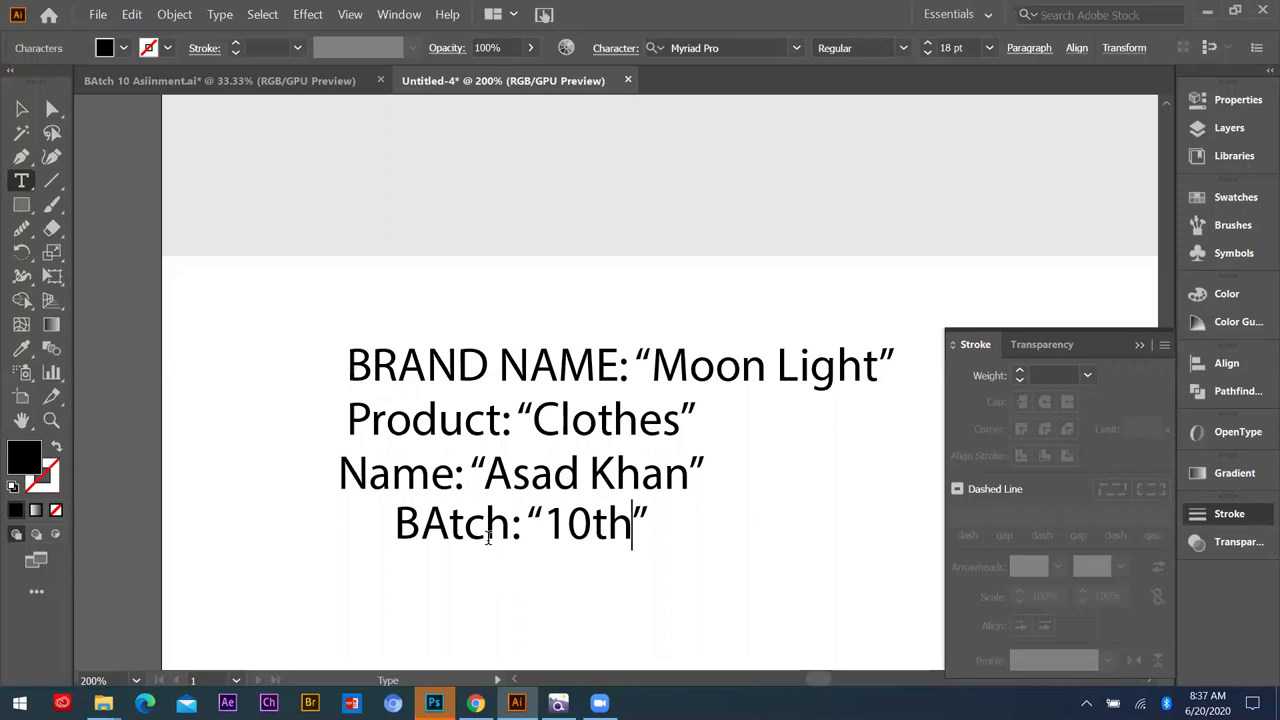
{"action": "left_click", "coordinate": [21, 108]}
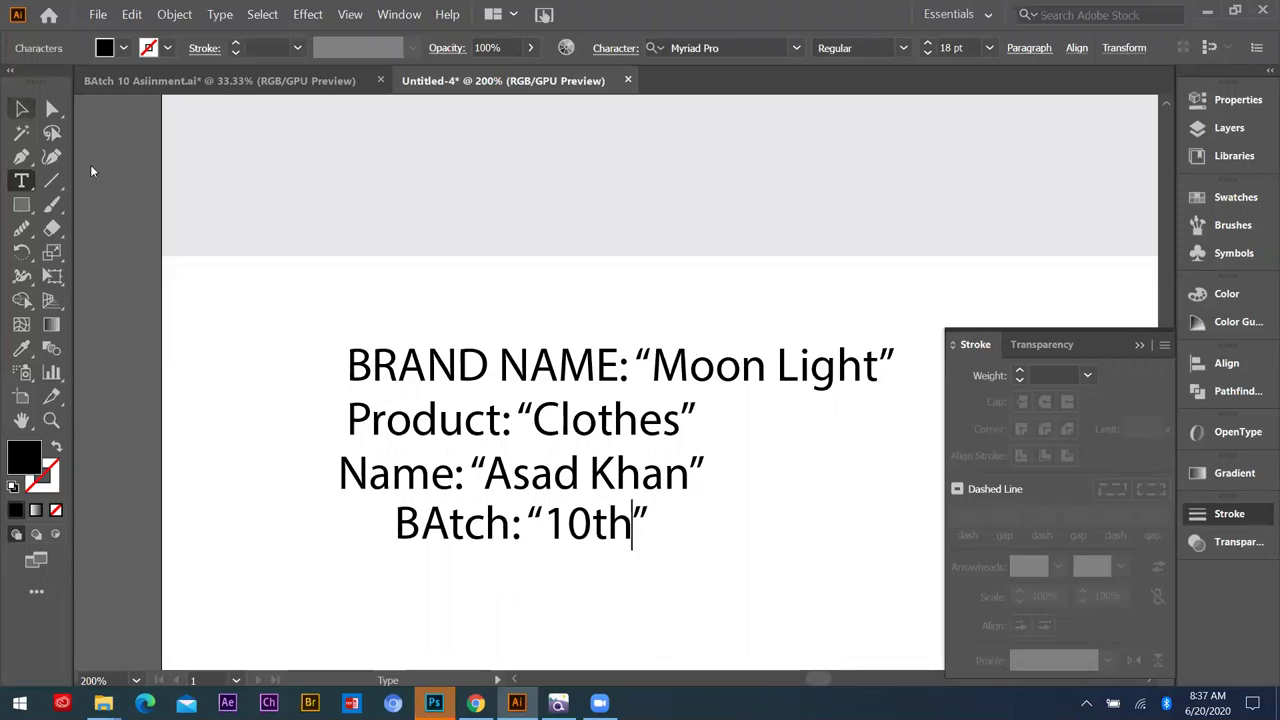
Step: Duplicate the BAtch line below itself and left-align all the brand-info text lines
{"action": "left_click_drag", "start_coordinate": [597, 535], "coordinate": [597, 584], "text": "alt"}
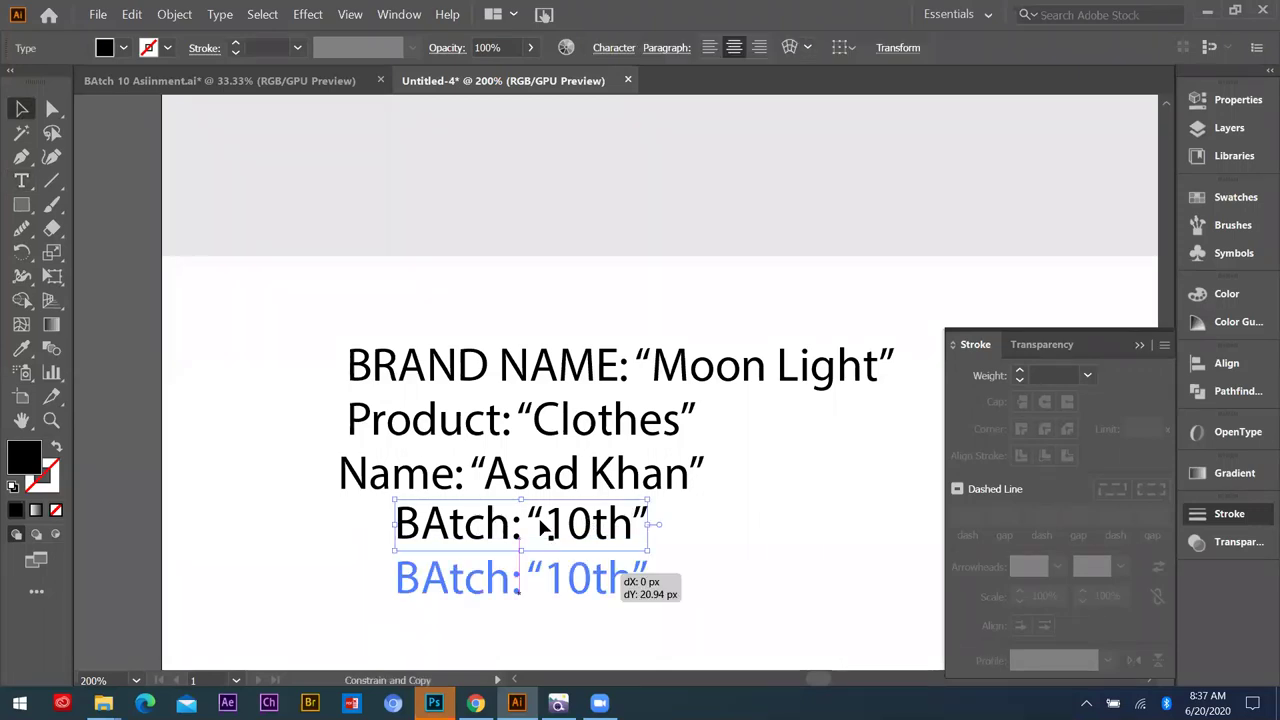
{"action": "left_click", "coordinate": [21, 181]}
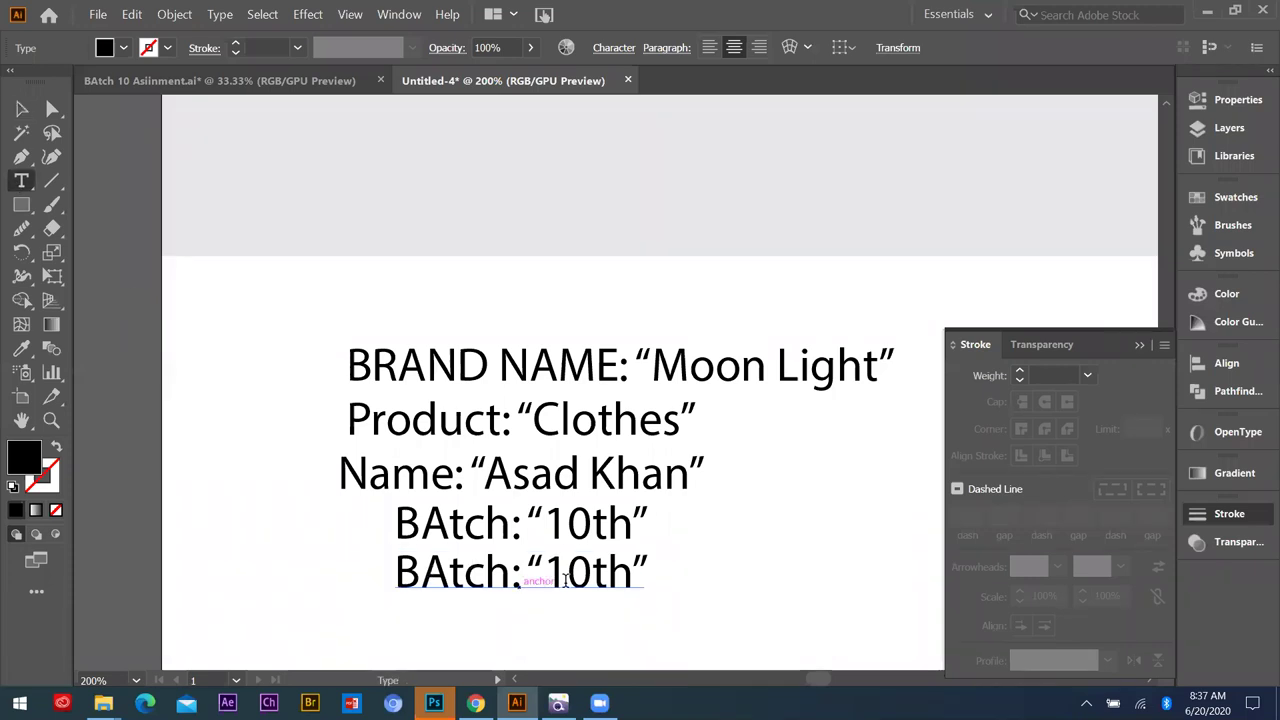
{"action": "double_click", "coordinate": [624, 585]}
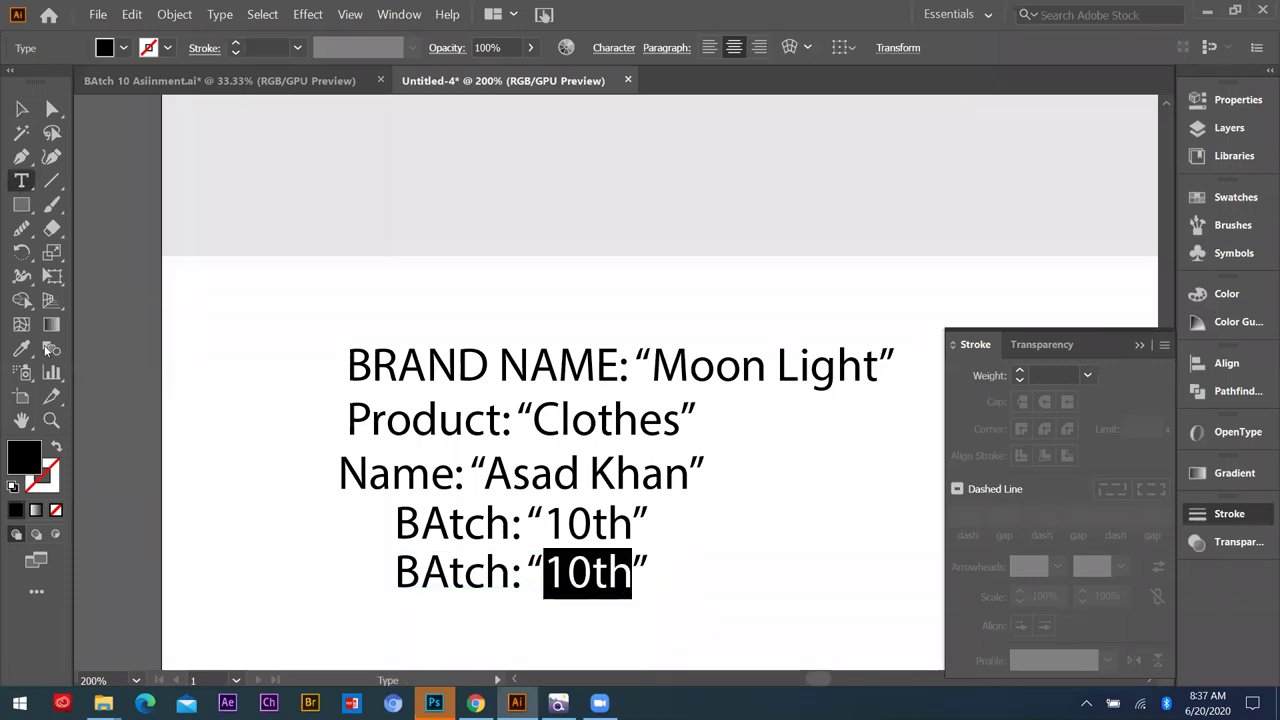
{"action": "key", "text": "Escape"}
{"action": "left_click", "coordinate": [400, 389]}
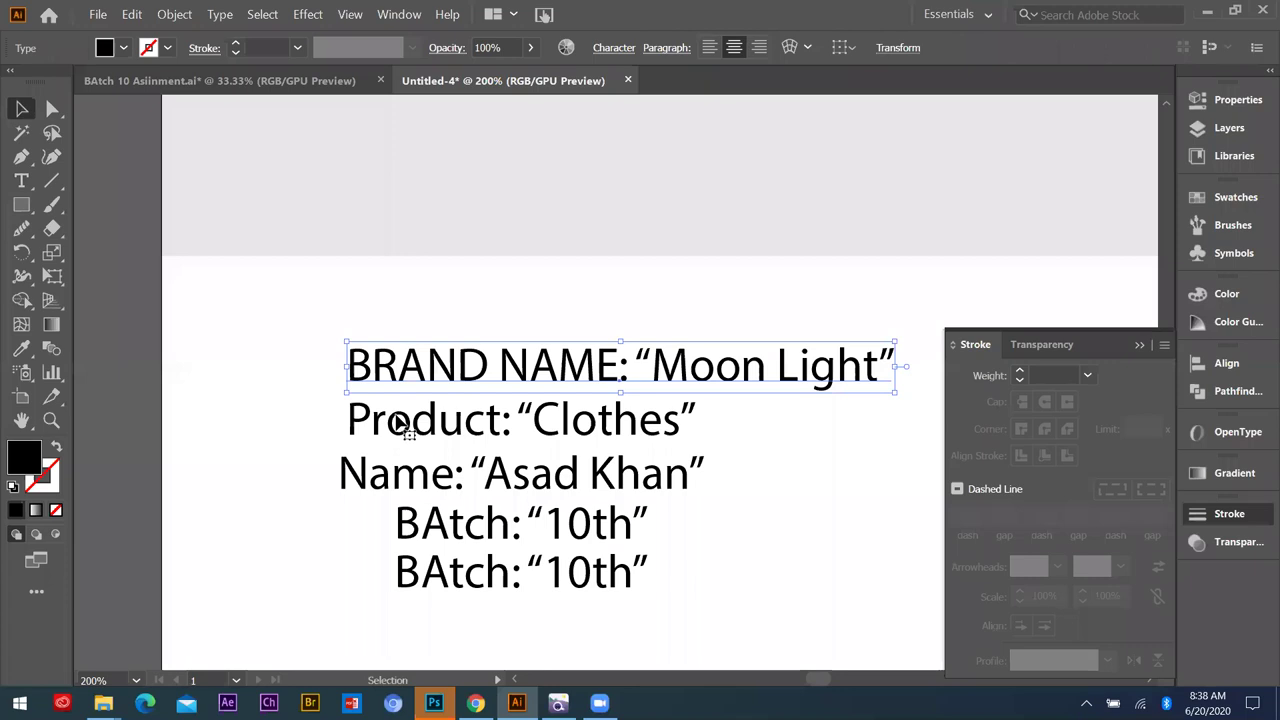
{"action": "left_click", "coordinate": [406, 523], "text": "shift"}
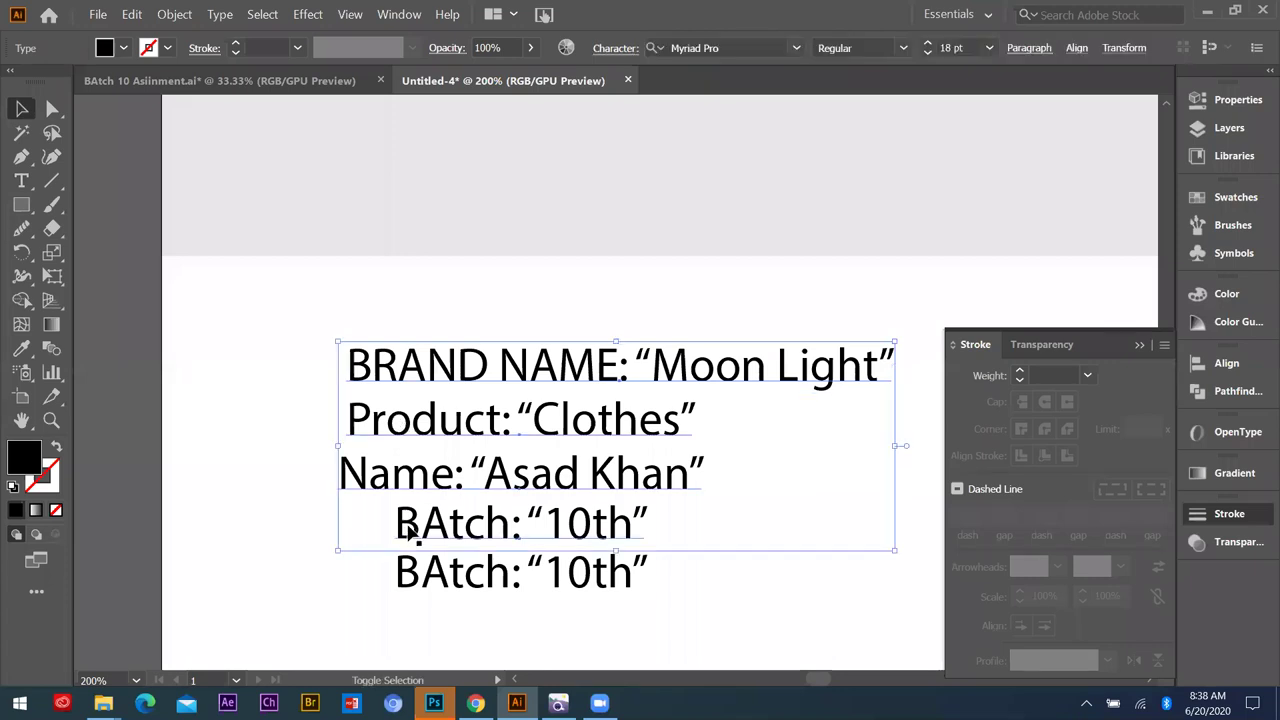
{"action": "left_click", "coordinate": [406, 571], "text": "shift"}
{"action": "left_click", "coordinate": [1077, 48]}
{"action": "left_click", "coordinate": [874, 104]}
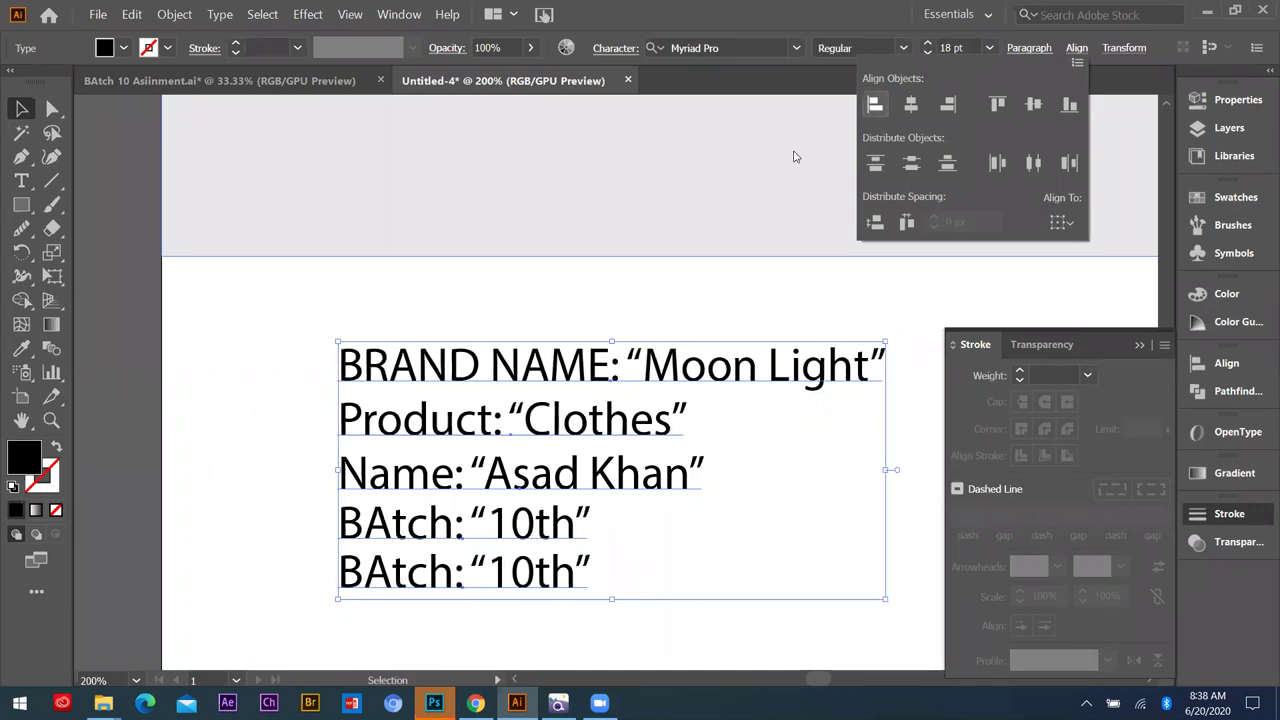
Step: Colour the brand-info text with the board's navy via the Eyedropper, undoing the stray font change
{"action": "scroll", "coordinate": [320, 460], "scroll_direction": "down", "scroll_amount": 3}
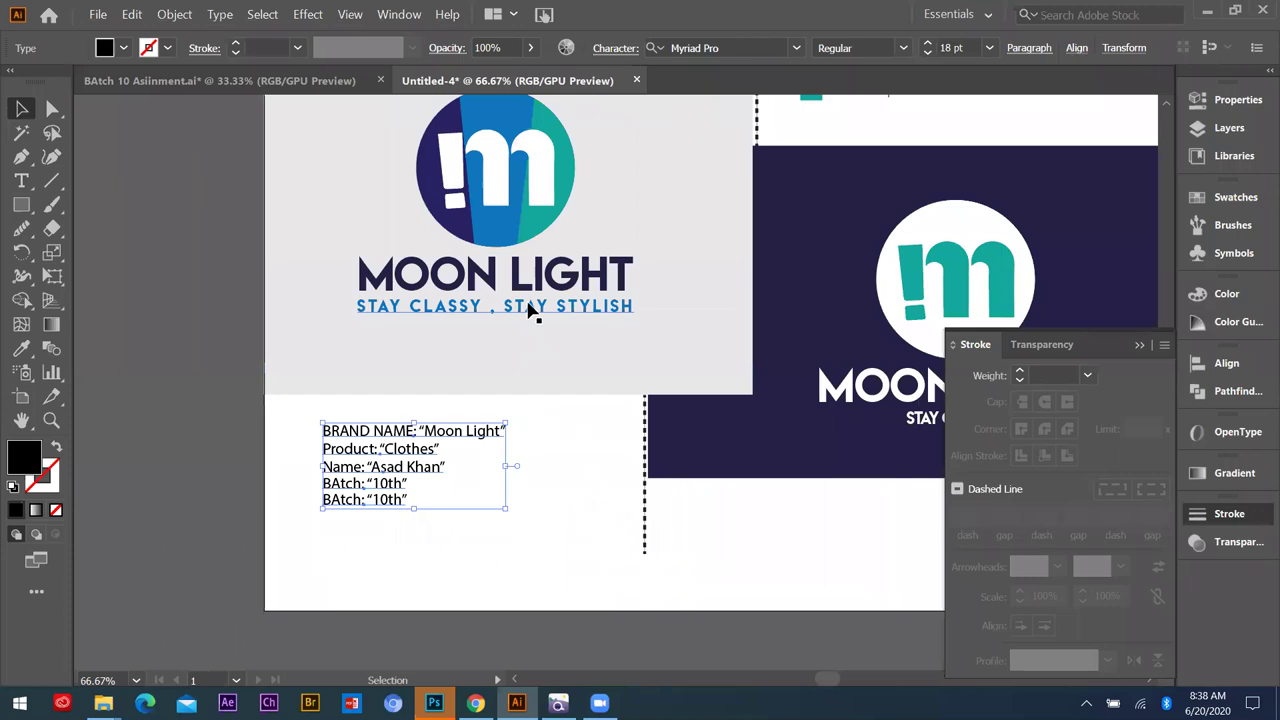
{"action": "key", "text": "i"}
{"action": "left_click", "coordinate": [516, 272]}
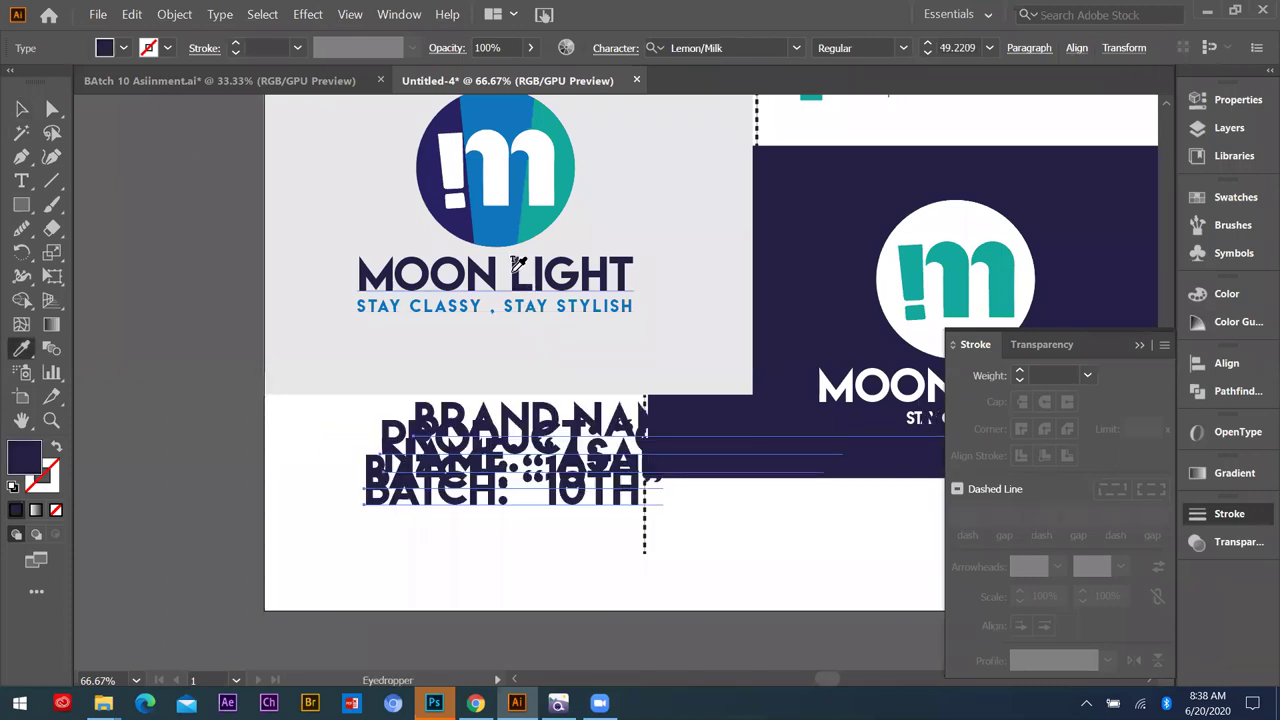
{"action": "key", "text": "ctrl+z"}
{"action": "key", "text": "ctrl+z"}
{"action": "left_click", "coordinate": [500, 214]}
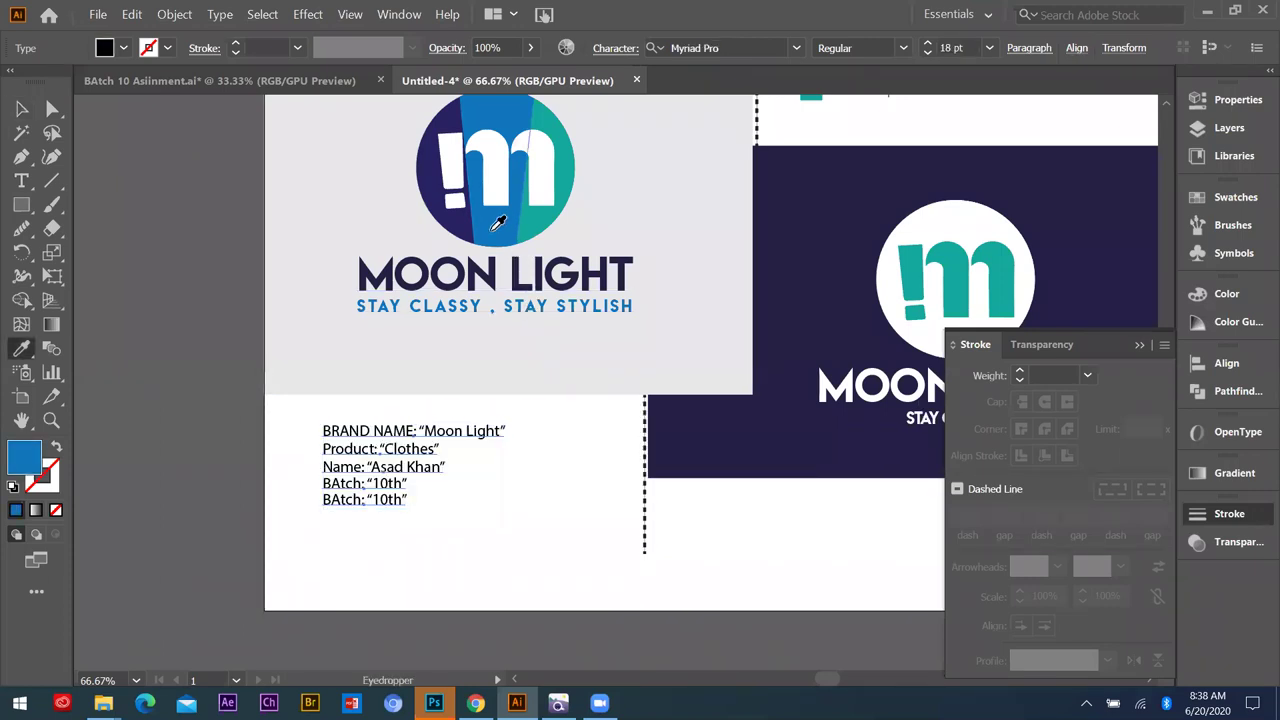
{"action": "left_click", "coordinate": [808, 250]}
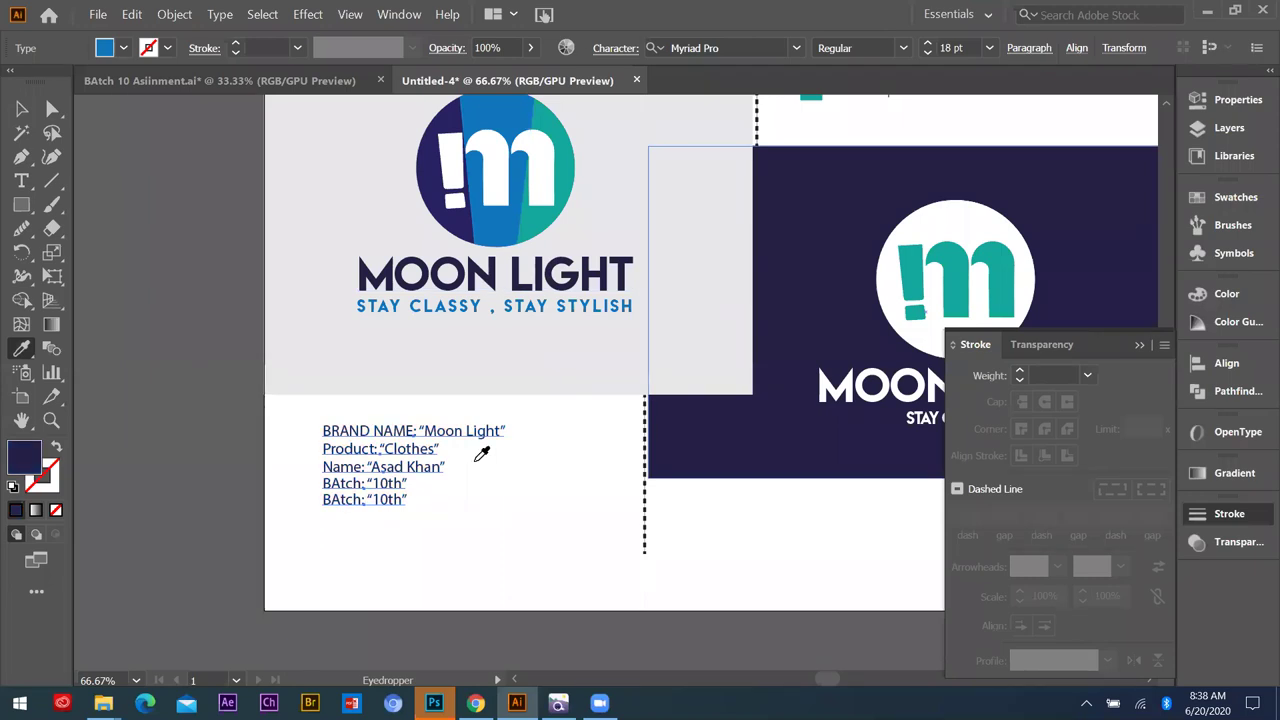
{"action": "key", "text": "v"}
Step: Scale the brand-info text block larger and move it under the grey logo panel
{"action": "left_click", "coordinate": [512, 486]}
{"action": "left_click_drag", "start_coordinate": [508, 508], "coordinate": [545, 533]}
{"action": "left_click_drag", "start_coordinate": [400, 422], "coordinate": [419, 436]}
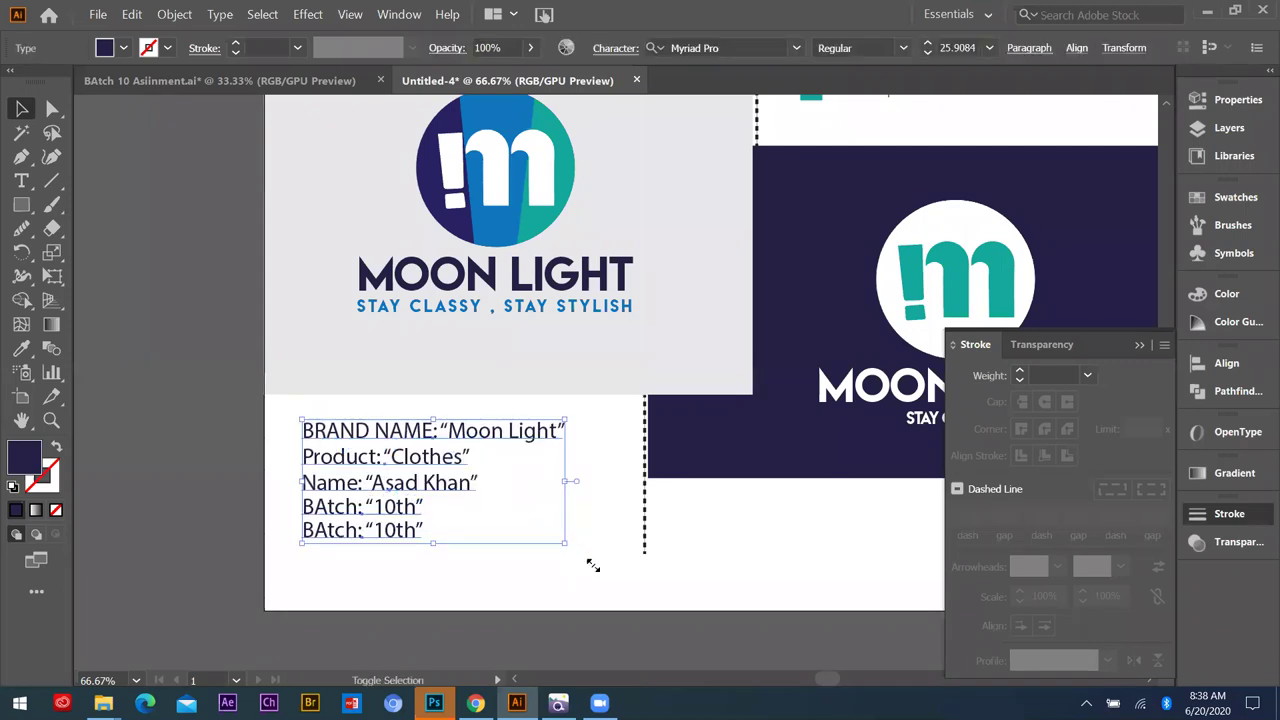
{"action": "left_click_drag", "start_coordinate": [567, 544], "coordinate": [594, 560]}
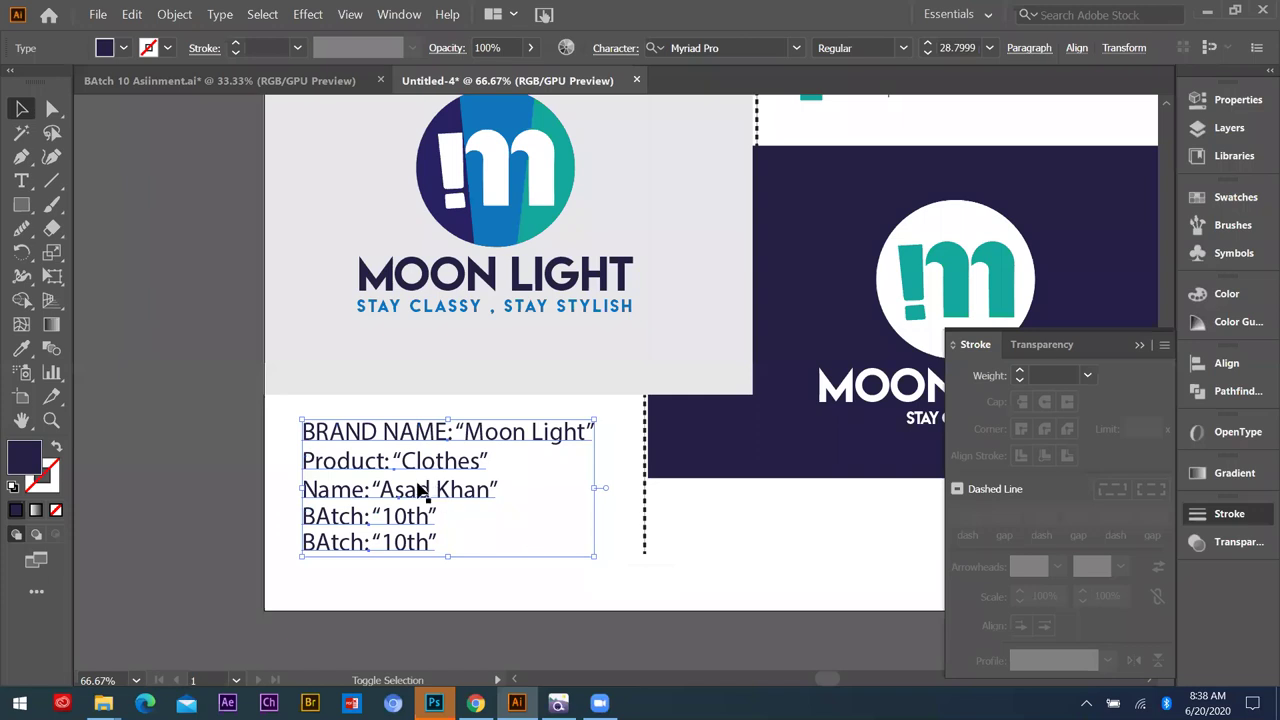
{"action": "left_click", "coordinate": [250, 478]}
{"action": "scroll", "coordinate": [250, 478], "scroll_direction": "down", "scroll_amount": 2}
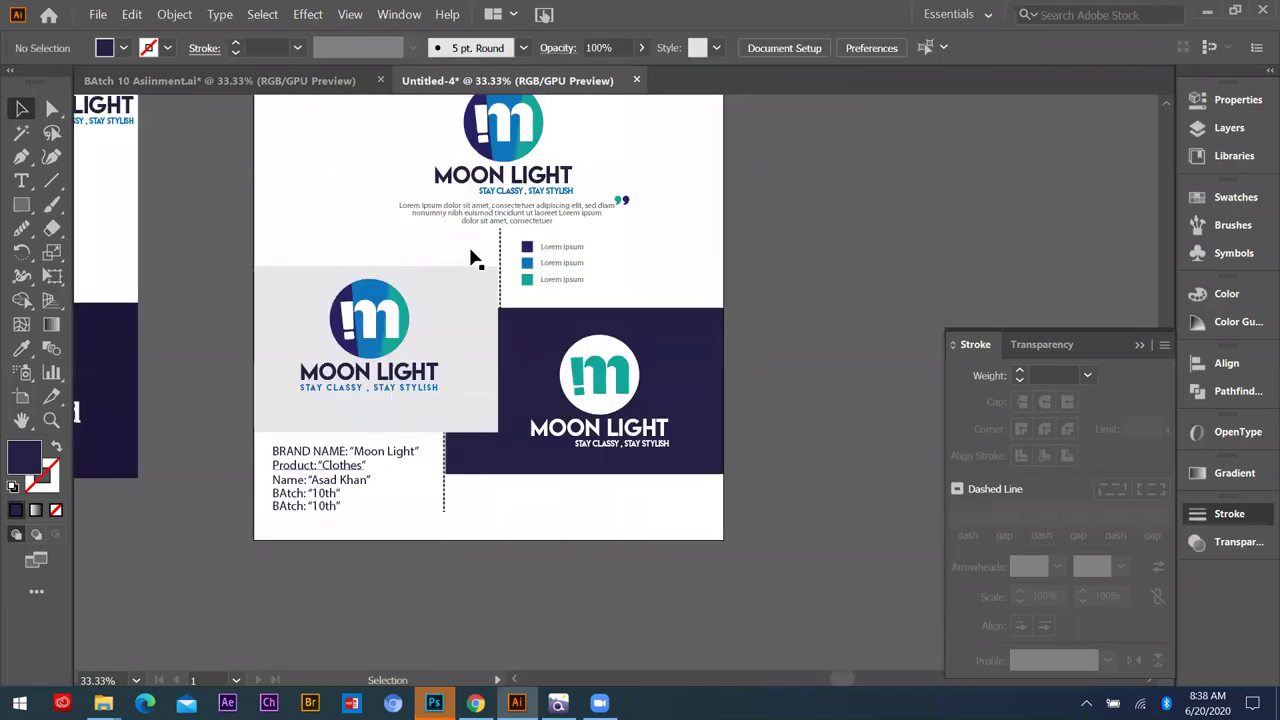
{"action": "scroll", "coordinate": [471, 255], "scroll_direction": "up", "scroll_amount": 1}
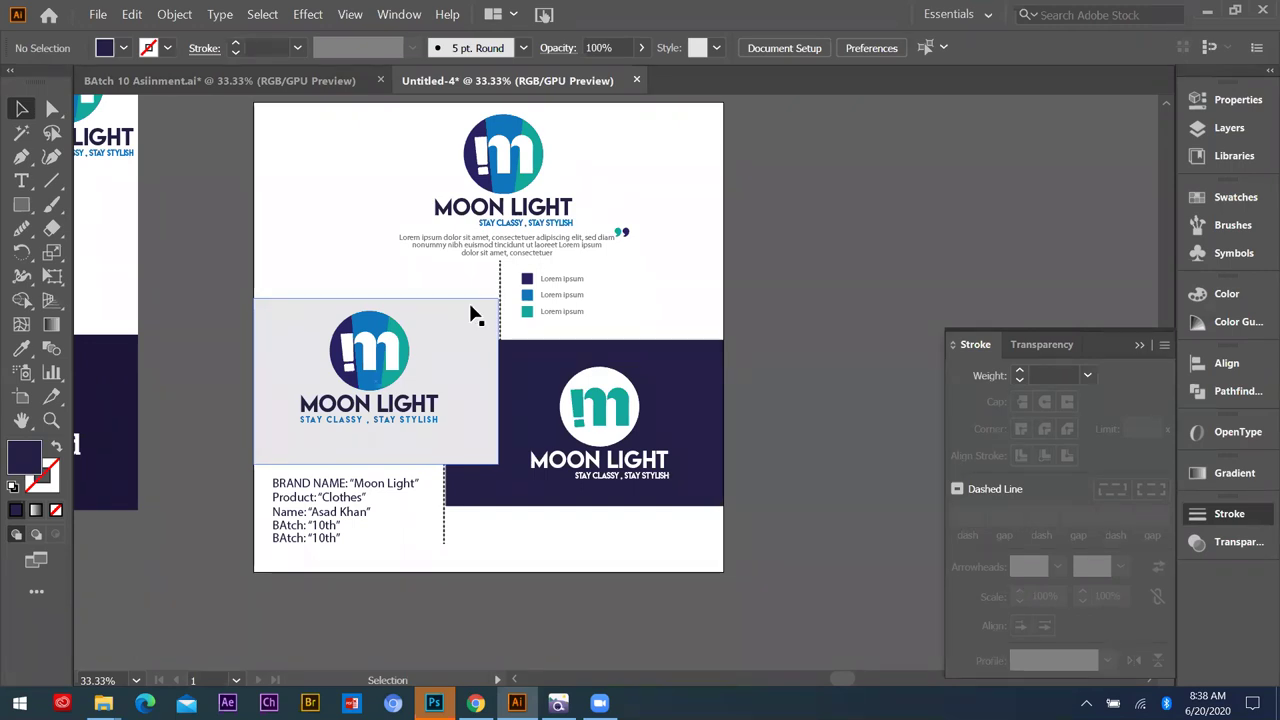
{"action": "key", "text": "ctrl+minus"}
{"action": "key", "text": "ctrl+minus"}
Step: Delete the extra logo copies and the LikeMinded reference image, then select the stray dark rectangle
{"action": "mouse_move", "coordinate": [337, 377]}
{"action": "left_mouse_down"}
{"action": "mouse_move", "coordinate": [357, 500]}
{"action": "mouse_move", "coordinate": [311, 537]}
{"action": "left_mouse_up"}
{"action": "left_click", "coordinate": [155, 189]}
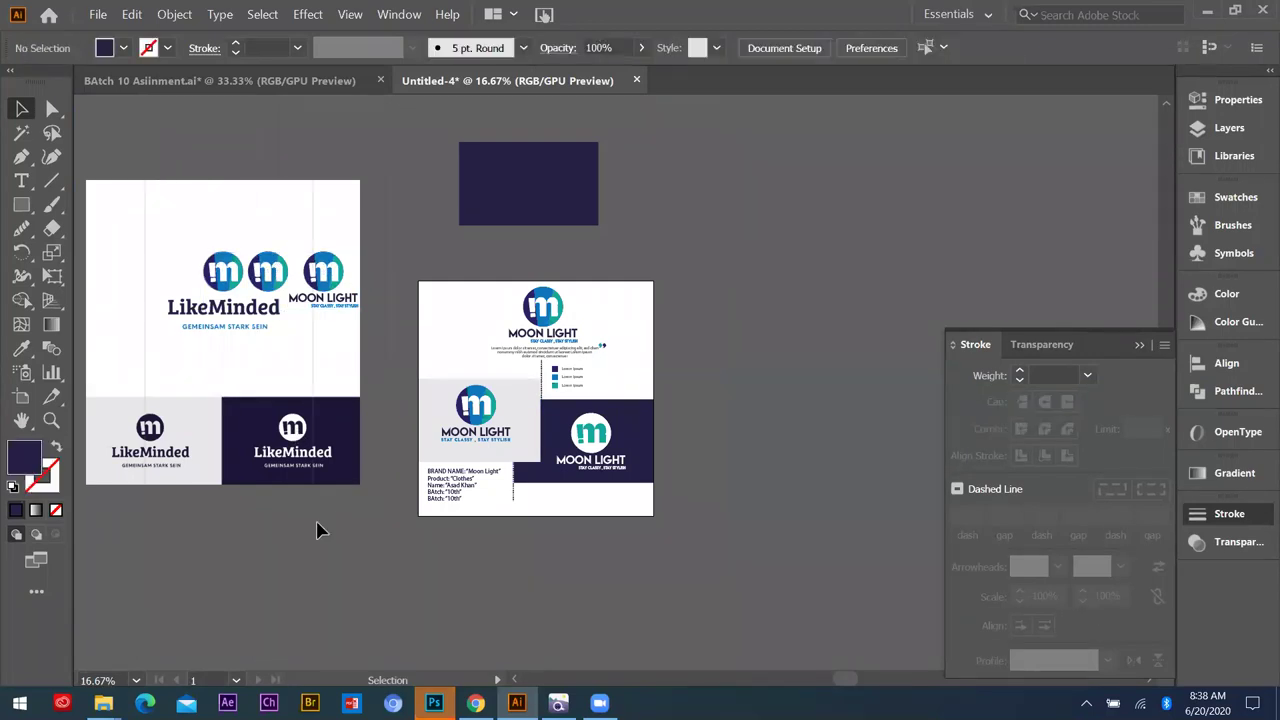
{"action": "left_click", "coordinate": [287, 288]}
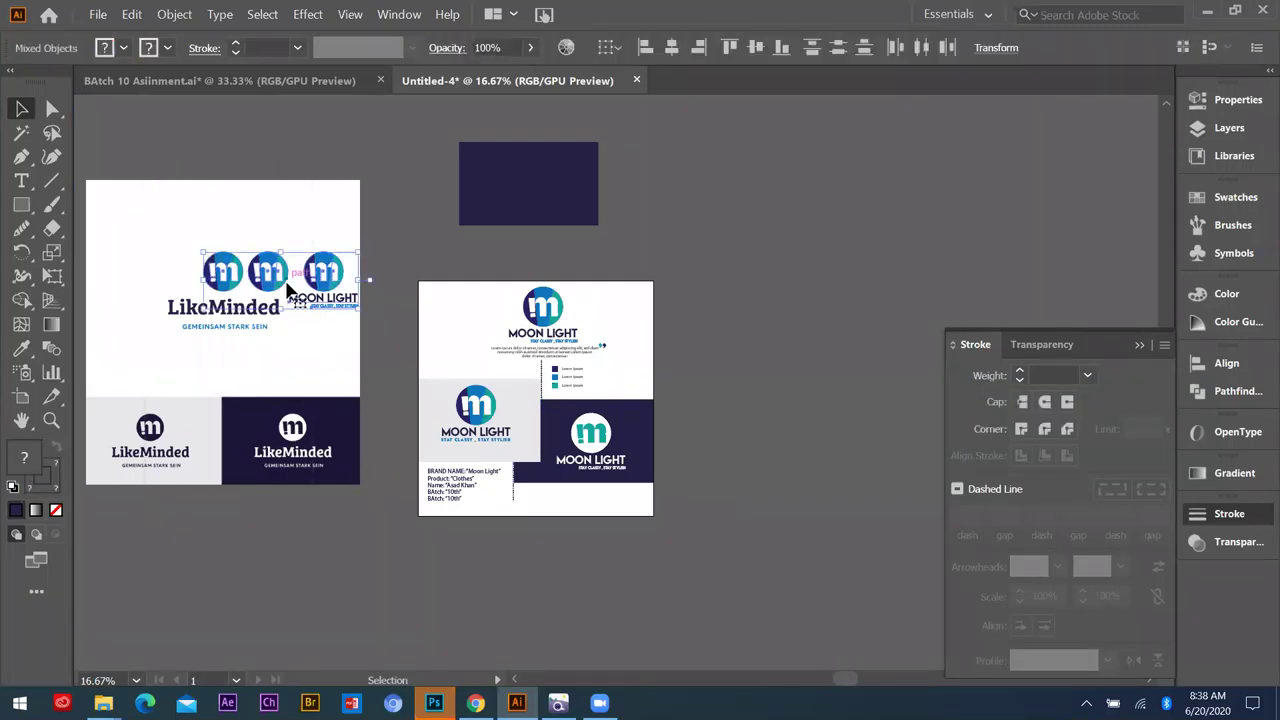
{"action": "key", "text": "Delete"}
{"action": "key", "text": "ctrl"}
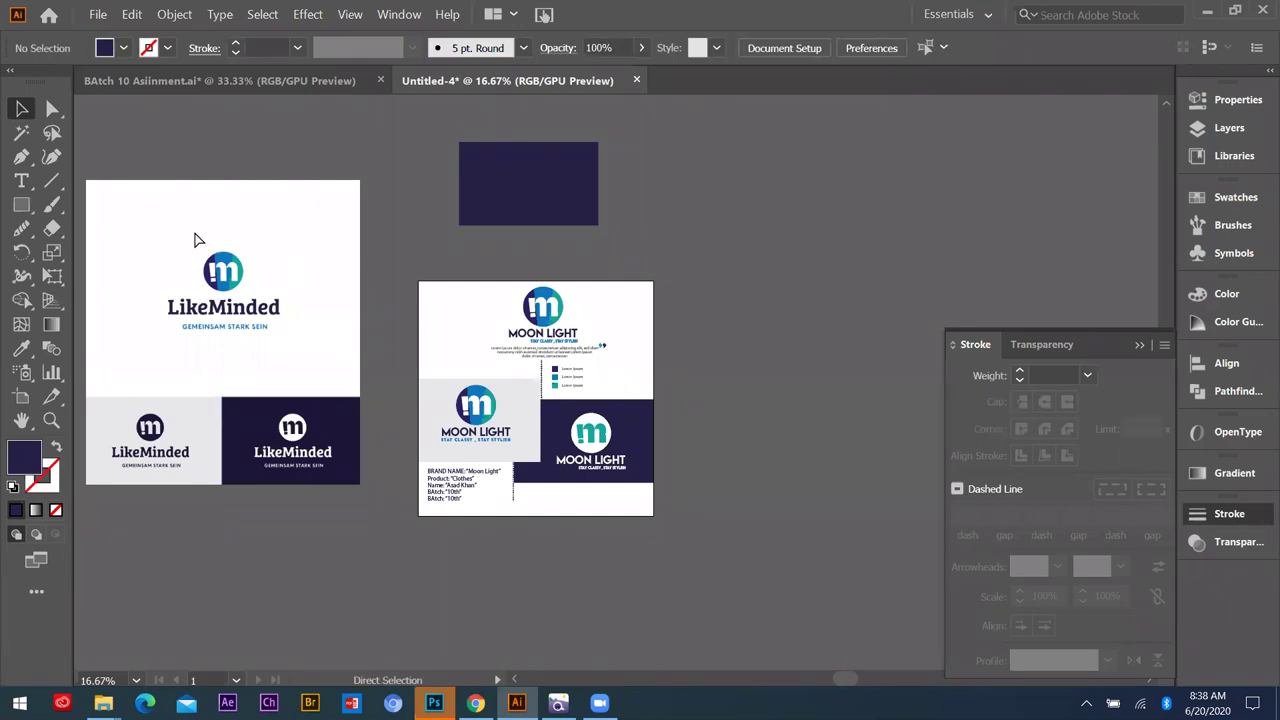
{"action": "left_click", "coordinate": [200, 226], "text": "ctrl"}
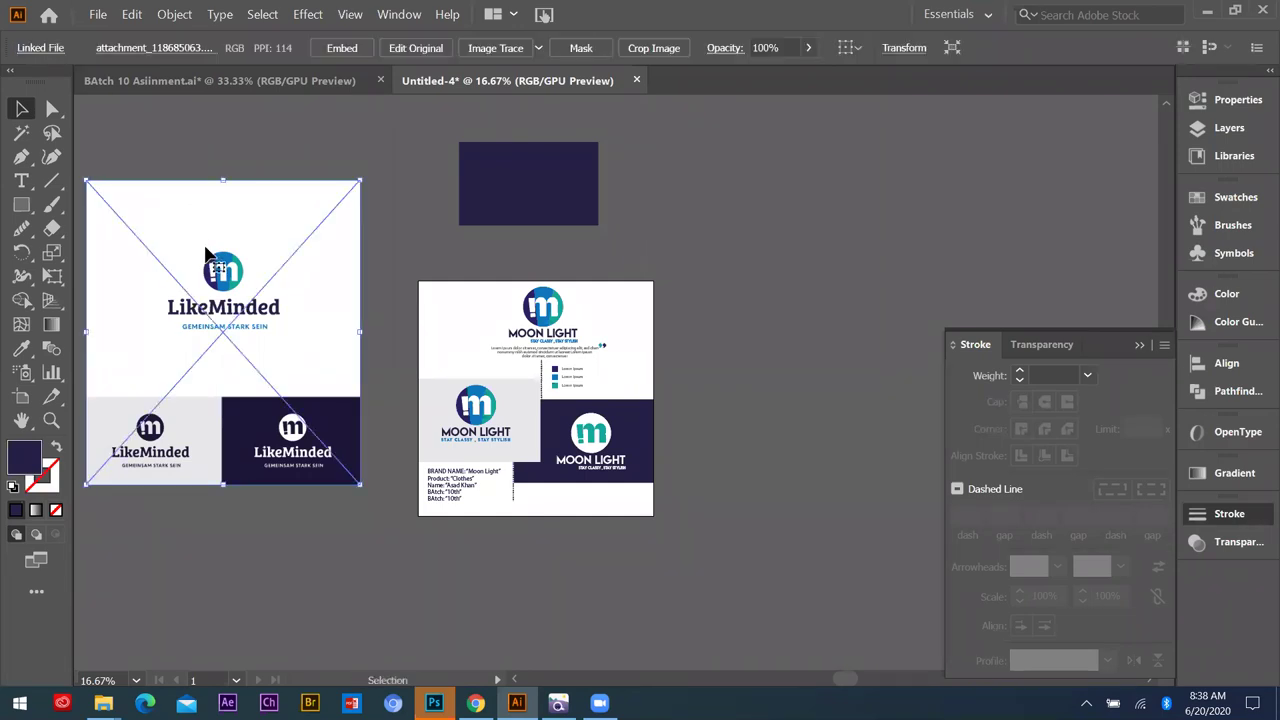
{"action": "key", "text": "Delete"}
{"action": "left_click_drag", "start_coordinate": [401, 148], "coordinate": [649, 263]}
{"action": "key", "text": "Delete"}
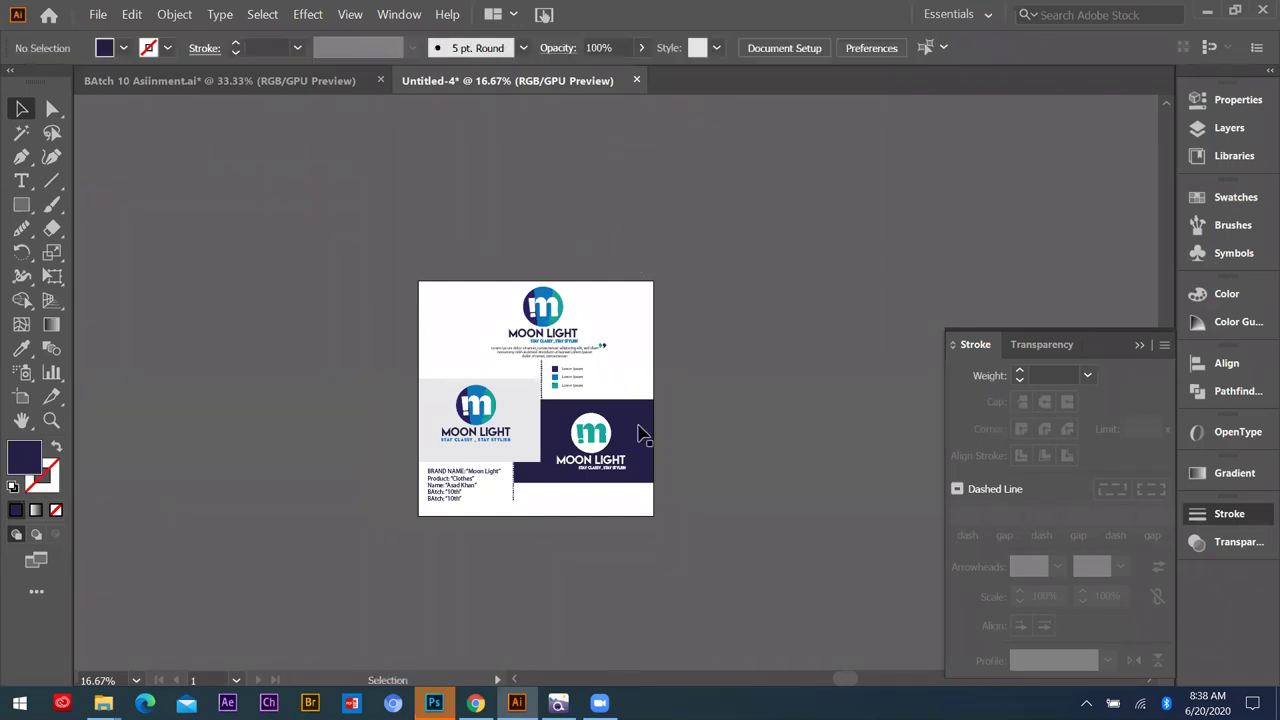
{"action": "scroll", "coordinate": [577, 405], "scroll_direction": "up", "scroll_amount": 3}
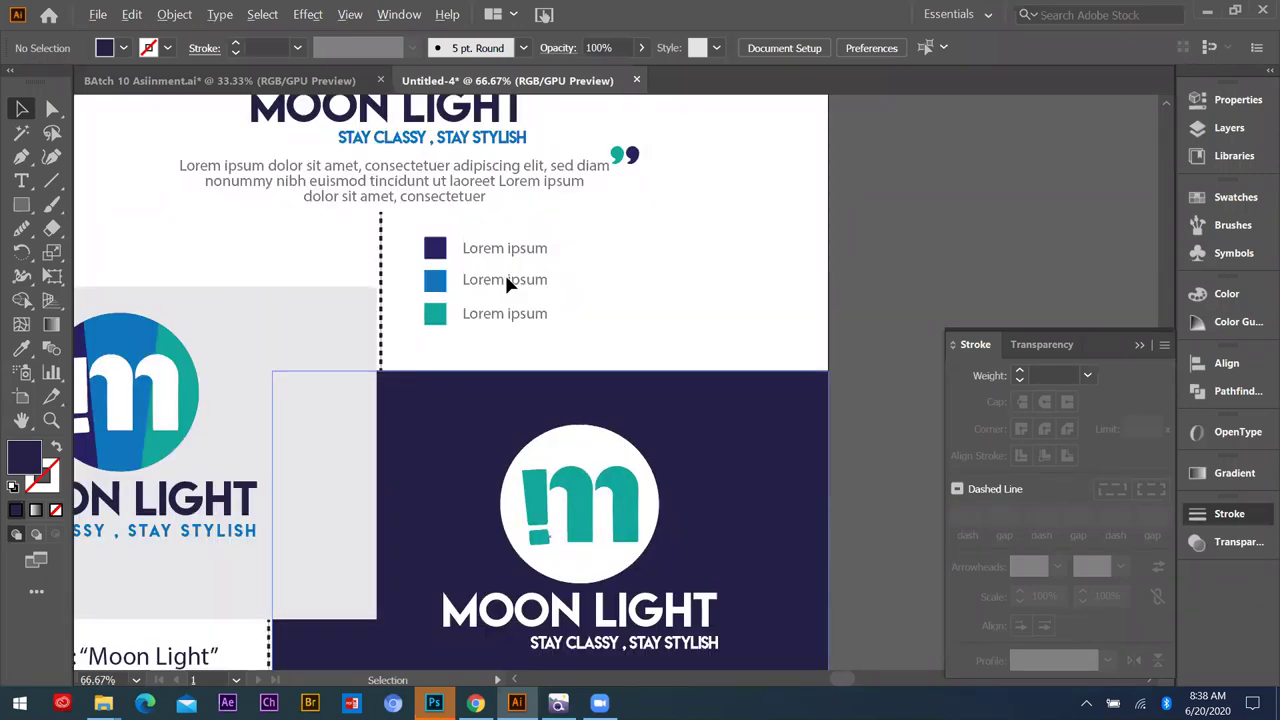
{"action": "scroll", "coordinate": [508, 280], "scroll_direction": "down", "scroll_amount": 2}
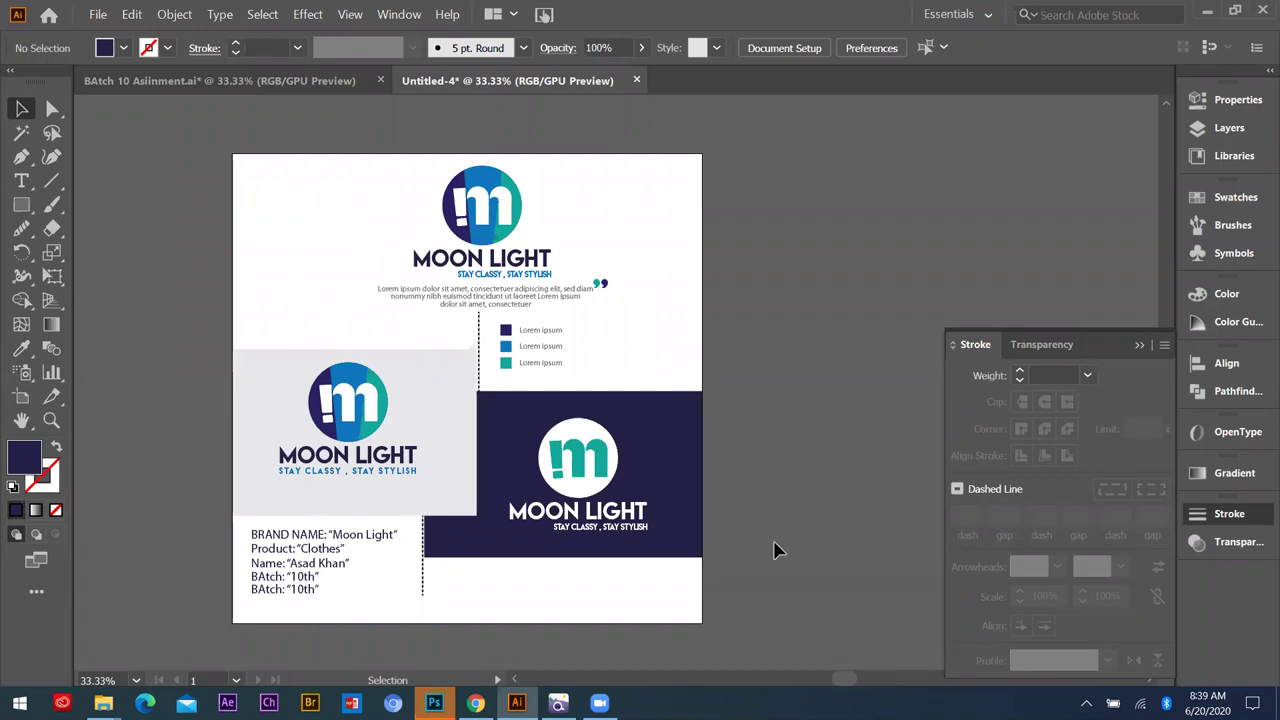
{"action": "scroll", "coordinate": [689, 403], "scroll_direction": "down", "scroll_amount": 1}
{"action": "scroll", "coordinate": [689, 403], "scroll_direction": "up", "scroll_amount": 1}
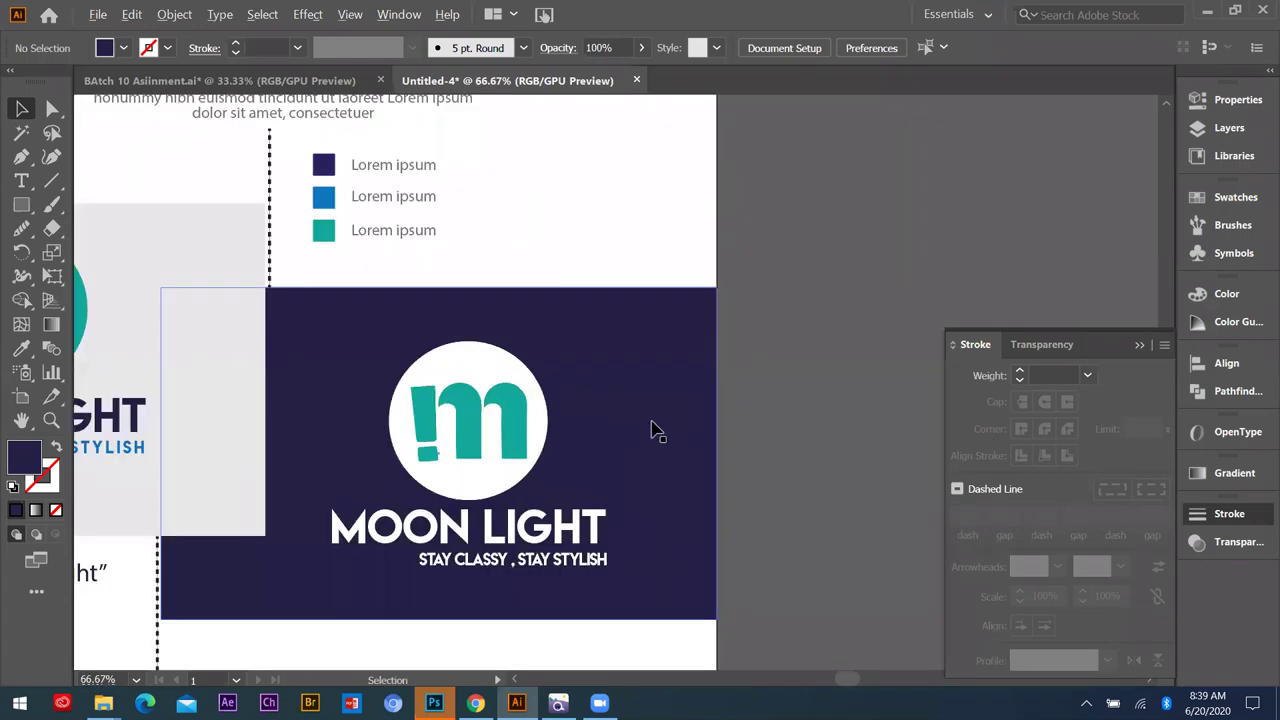
{"action": "scroll", "coordinate": [680, 510], "scroll_direction": "down", "scroll_amount": 1}
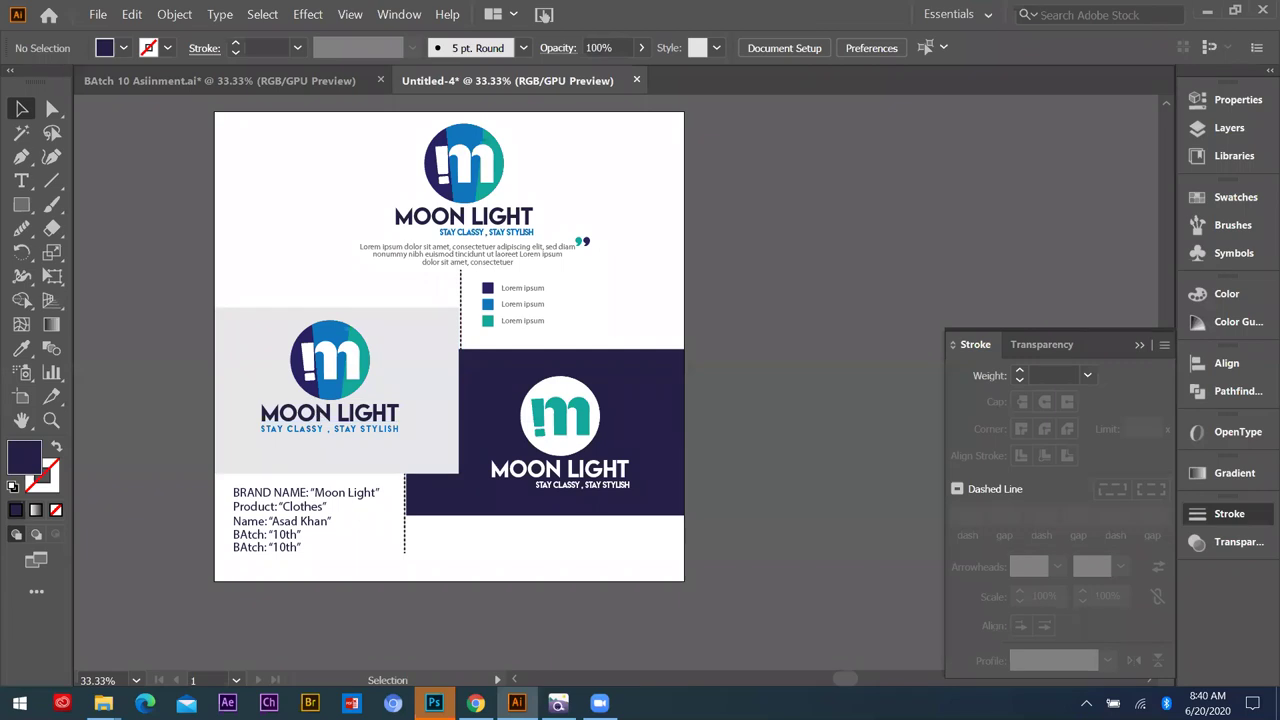
Step: Switch to Chrome's Google image results for 'teg lines clothes'
{"action": "mouse_move", "coordinate": [476, 703]}
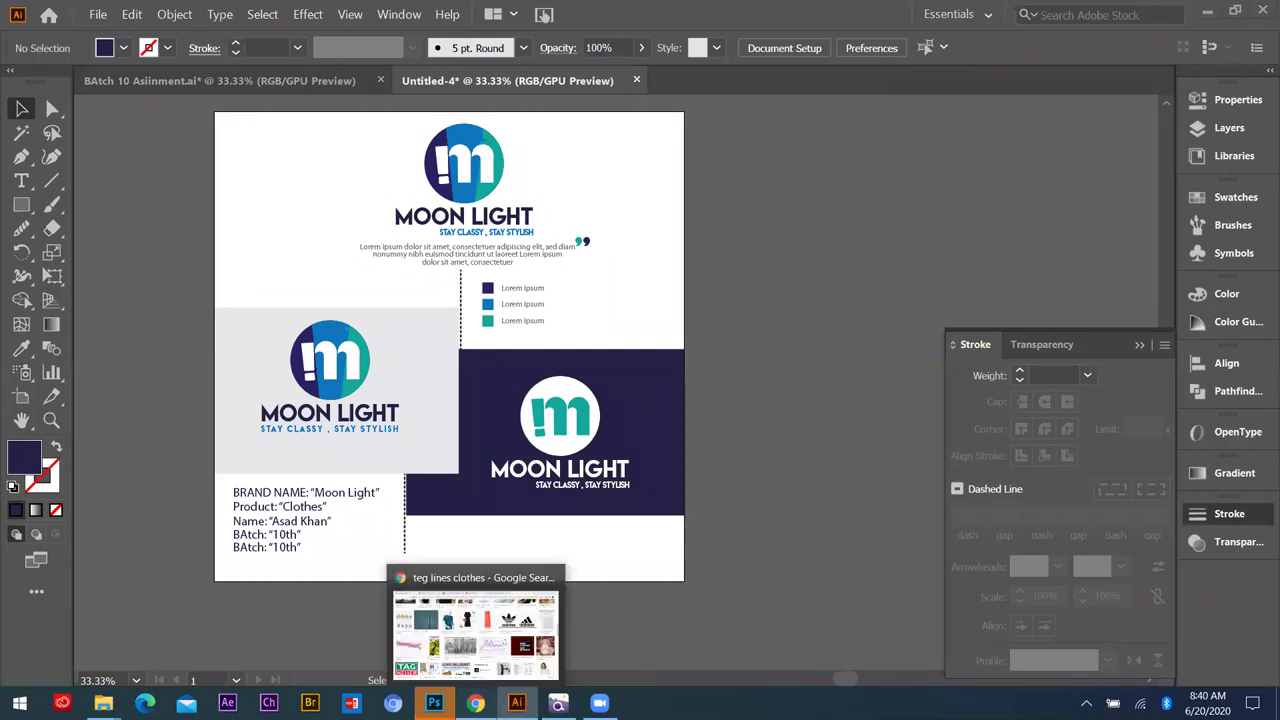
{"action": "key", "text": "alt+Tab"}
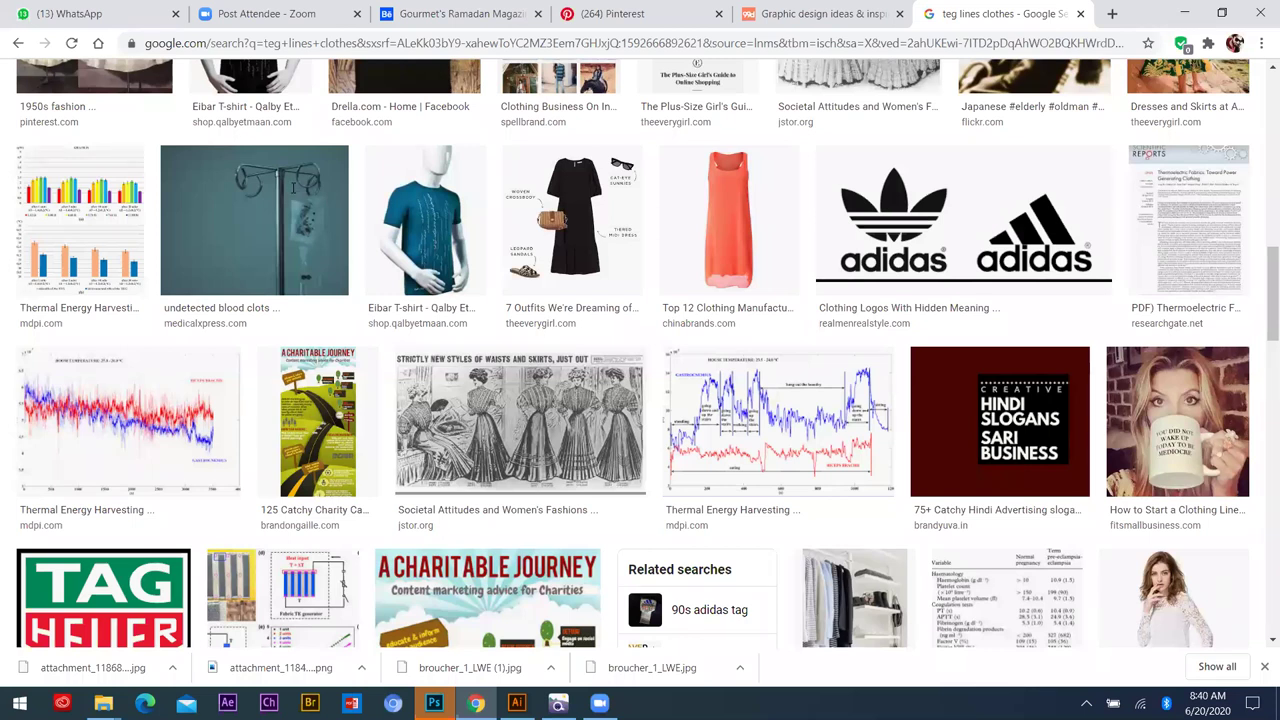
{"action": "key", "text": "ctrl+4"}
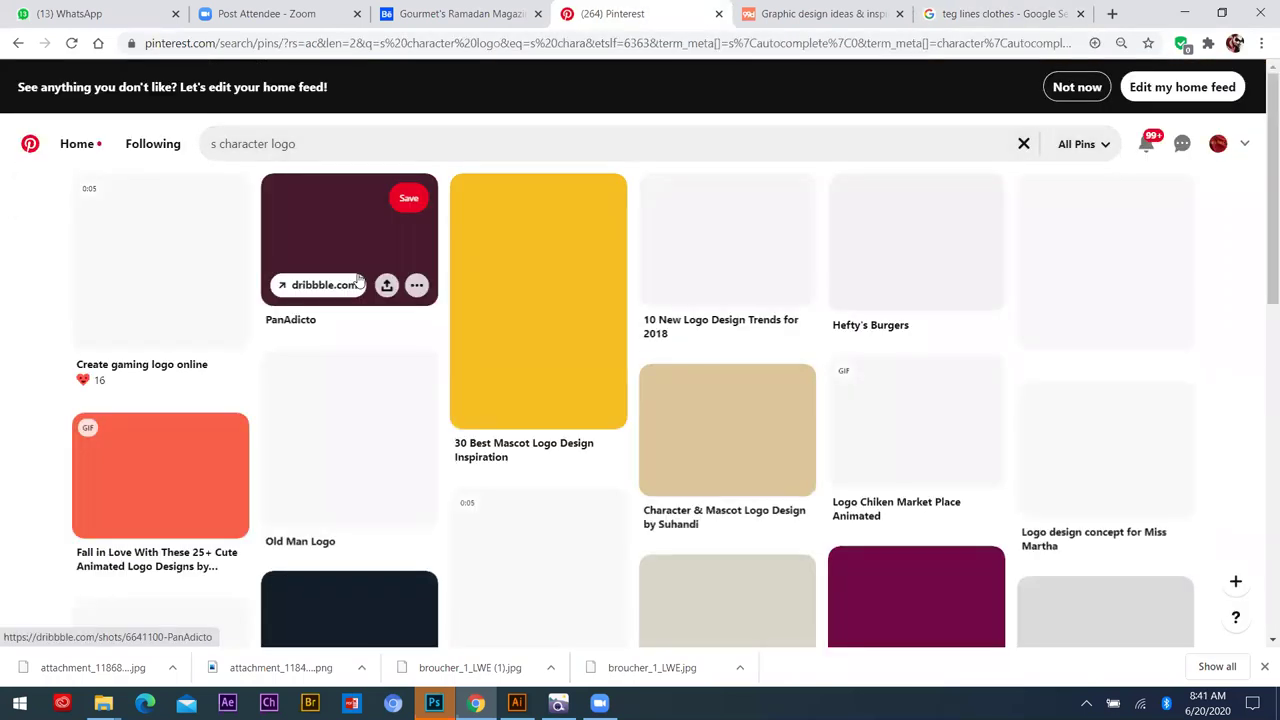
{"action": "double_click", "coordinate": [266, 146]}
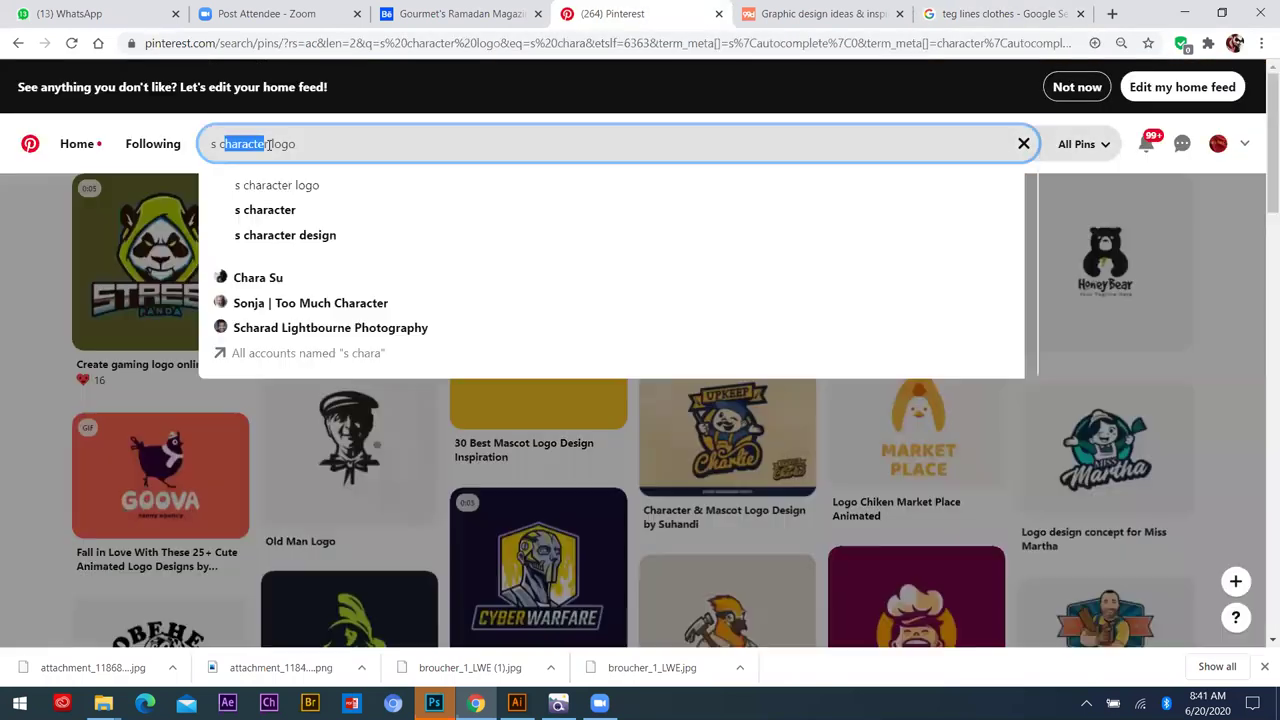
{"action": "left_click", "coordinate": [229, 145]}
{"action": "double_click", "coordinate": [229, 145]}
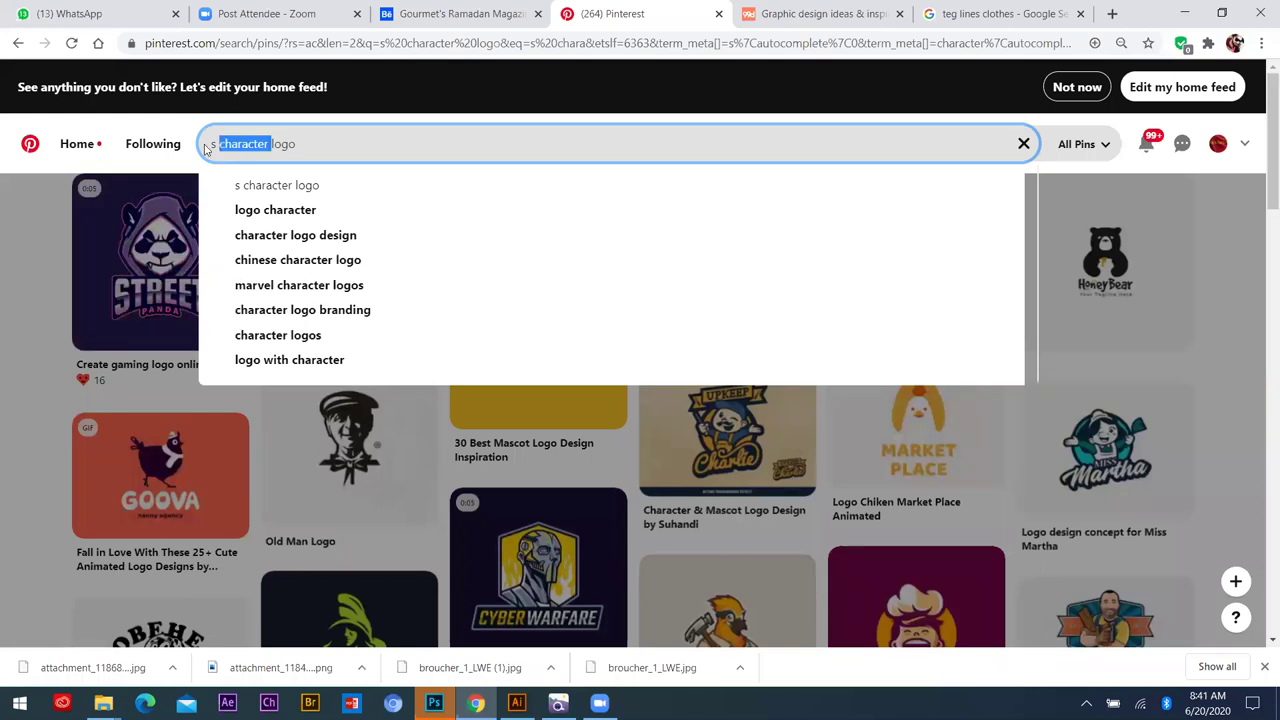
{"action": "type", "text": "alpha"}
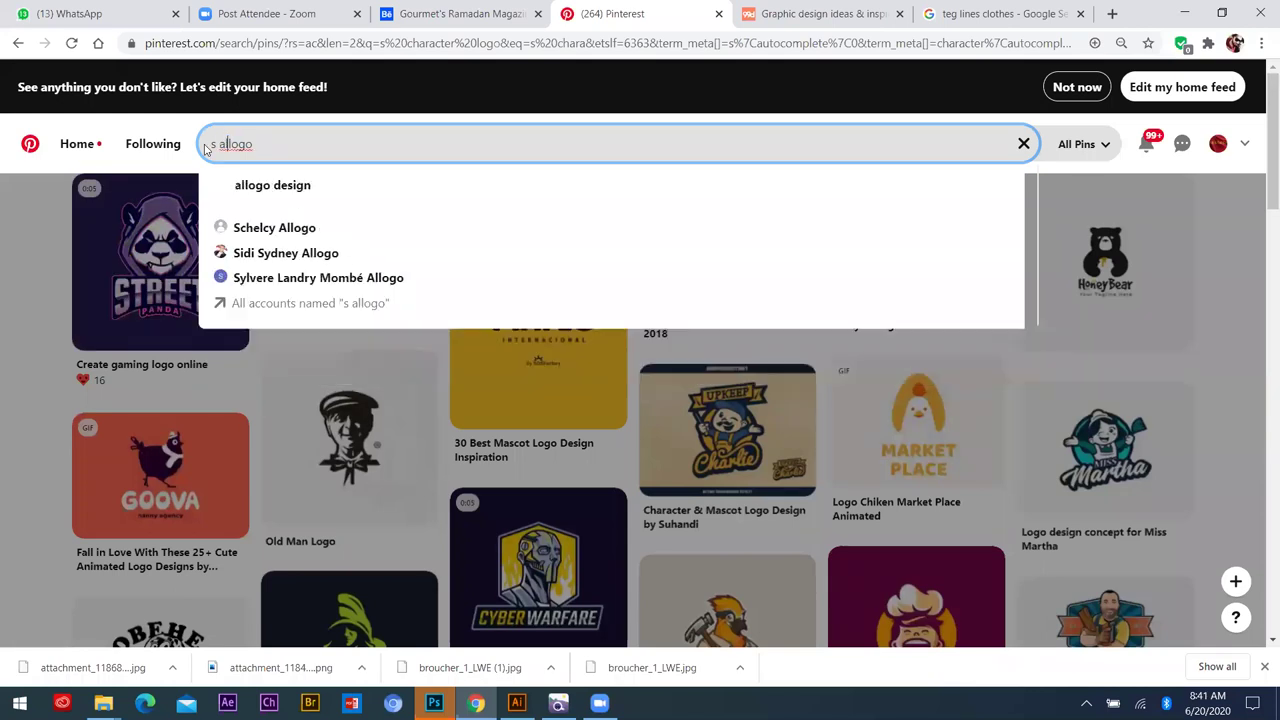
{"action": "type", "text": "b"}
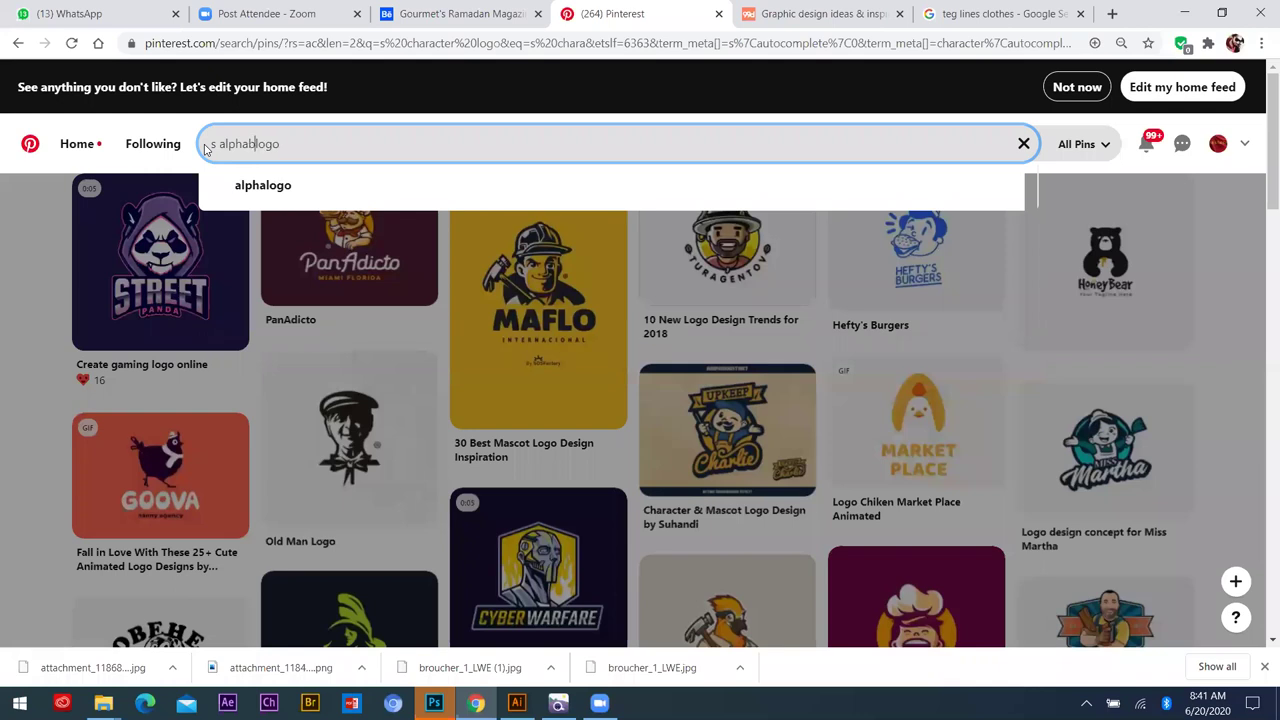
{"action": "type", "text": "et"}
{"action": "key", "text": "Return"}
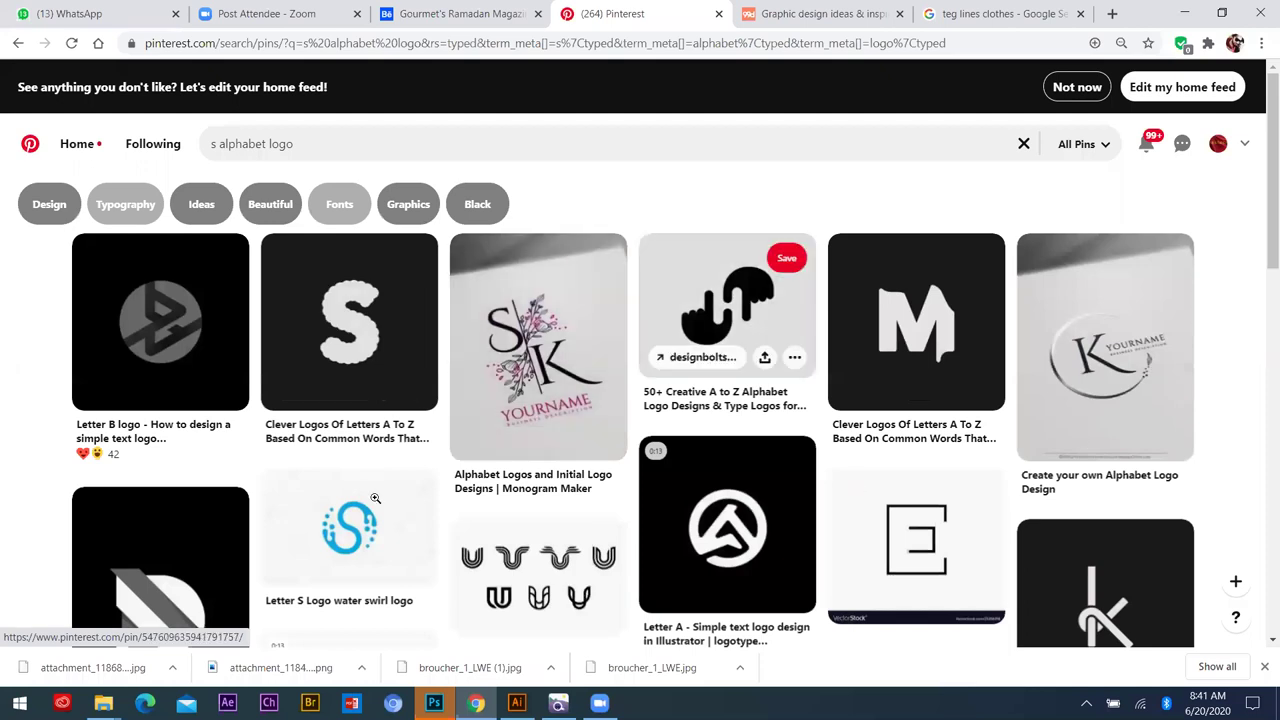
{"action": "scroll", "coordinate": [376, 498], "scroll_direction": "down", "scroll_amount": 3}
{"action": "scroll", "coordinate": [197, 359], "scroll_direction": "up", "scroll_amount": 2}
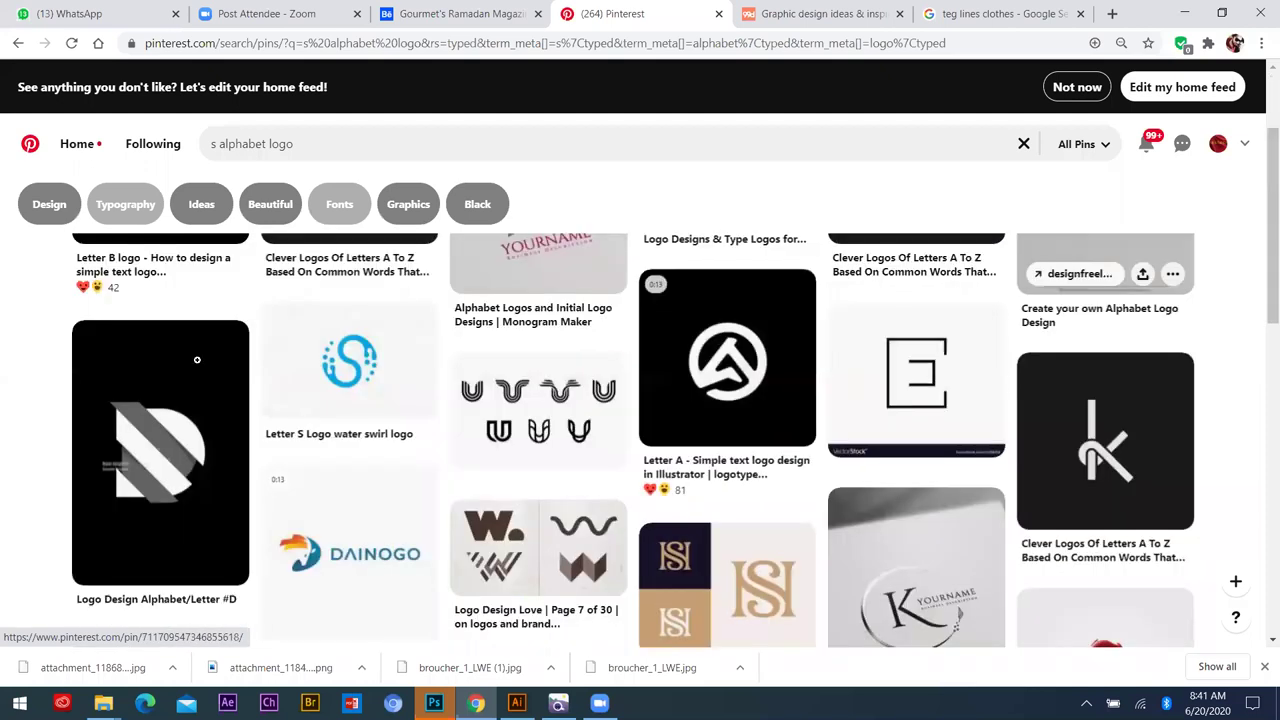
{"action": "scroll", "coordinate": [197, 359], "scroll_direction": "up", "scroll_amount": 2}
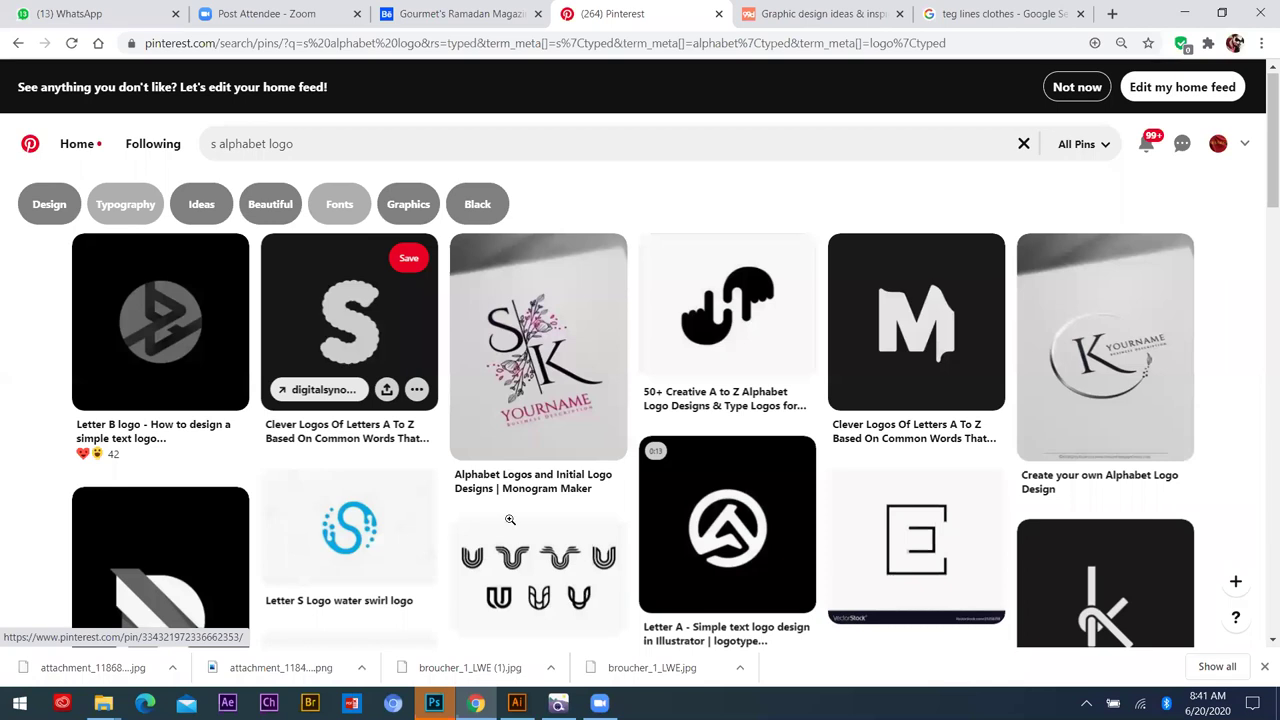
{"action": "scroll", "coordinate": [510, 520], "scroll_direction": "down", "scroll_amount": 4}
{"action": "scroll", "coordinate": [789, 506], "scroll_direction": "down", "scroll_amount": 2}
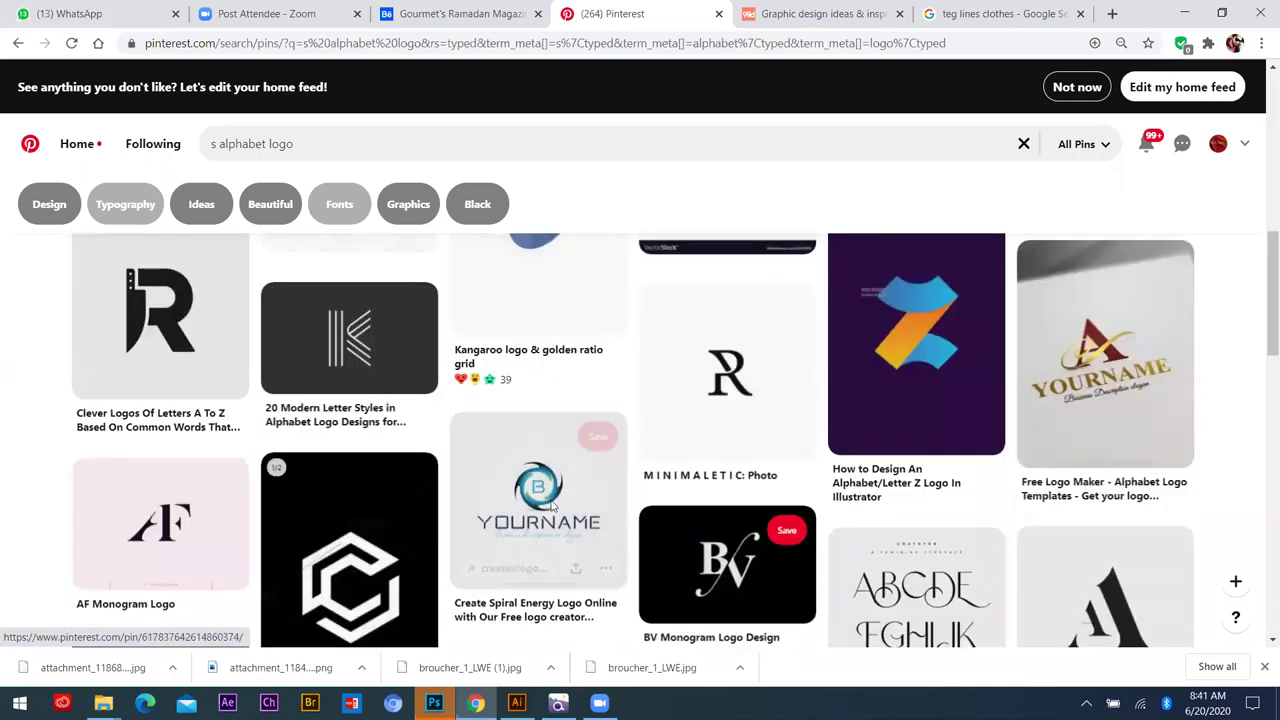
{"action": "scroll", "coordinate": [161, 430], "scroll_direction": "down", "scroll_amount": 8}
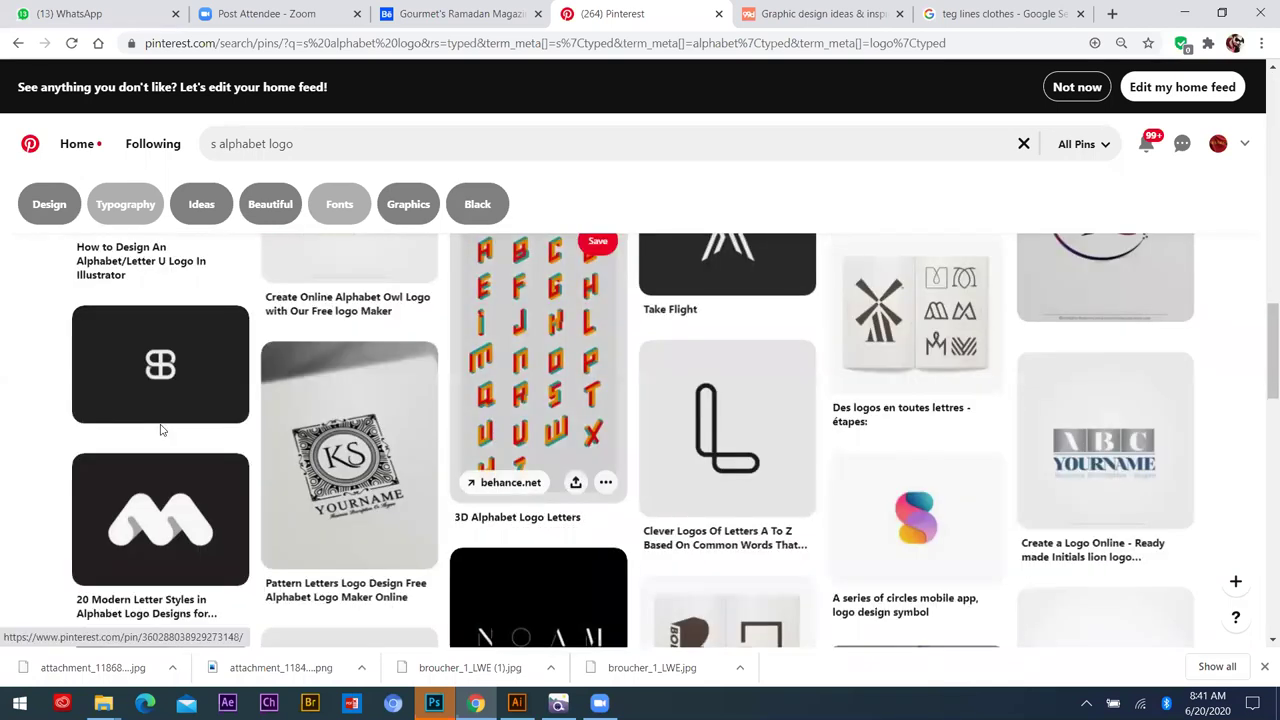
{"action": "scroll", "coordinate": [556, 137], "scroll_direction": "down", "scroll_amount": 5}
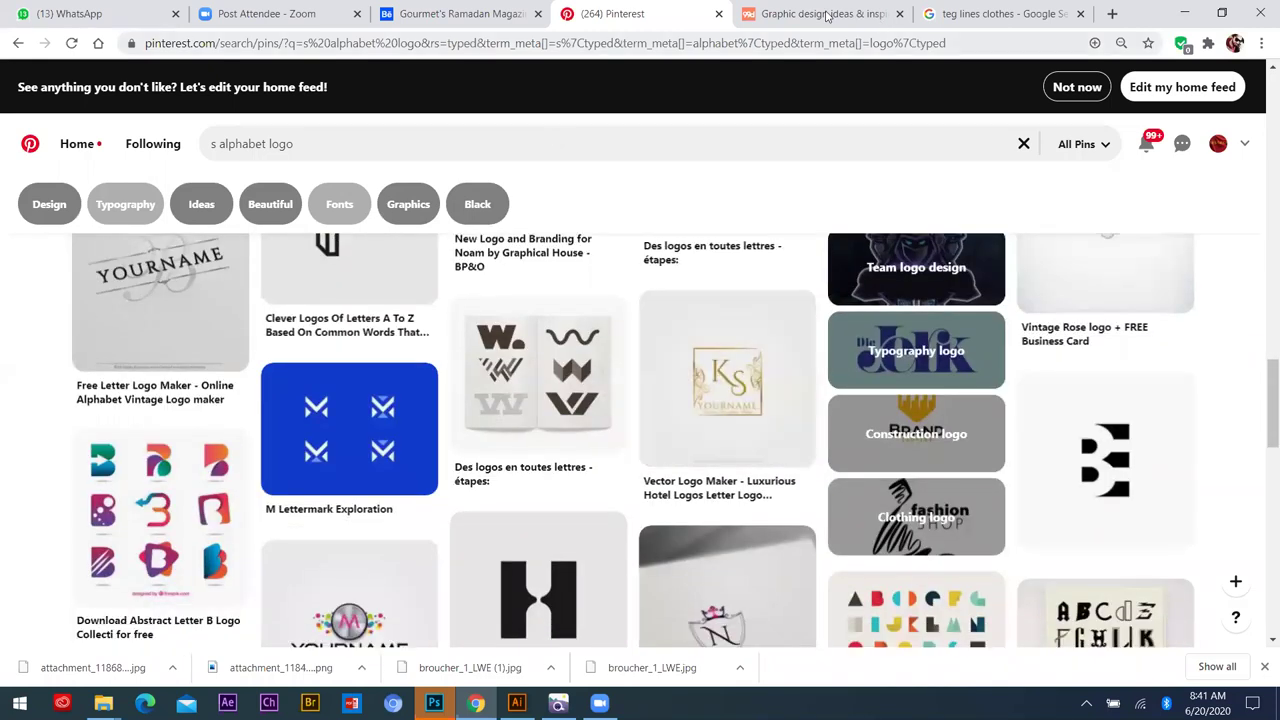
{"action": "left_click", "coordinate": [757, 12]}
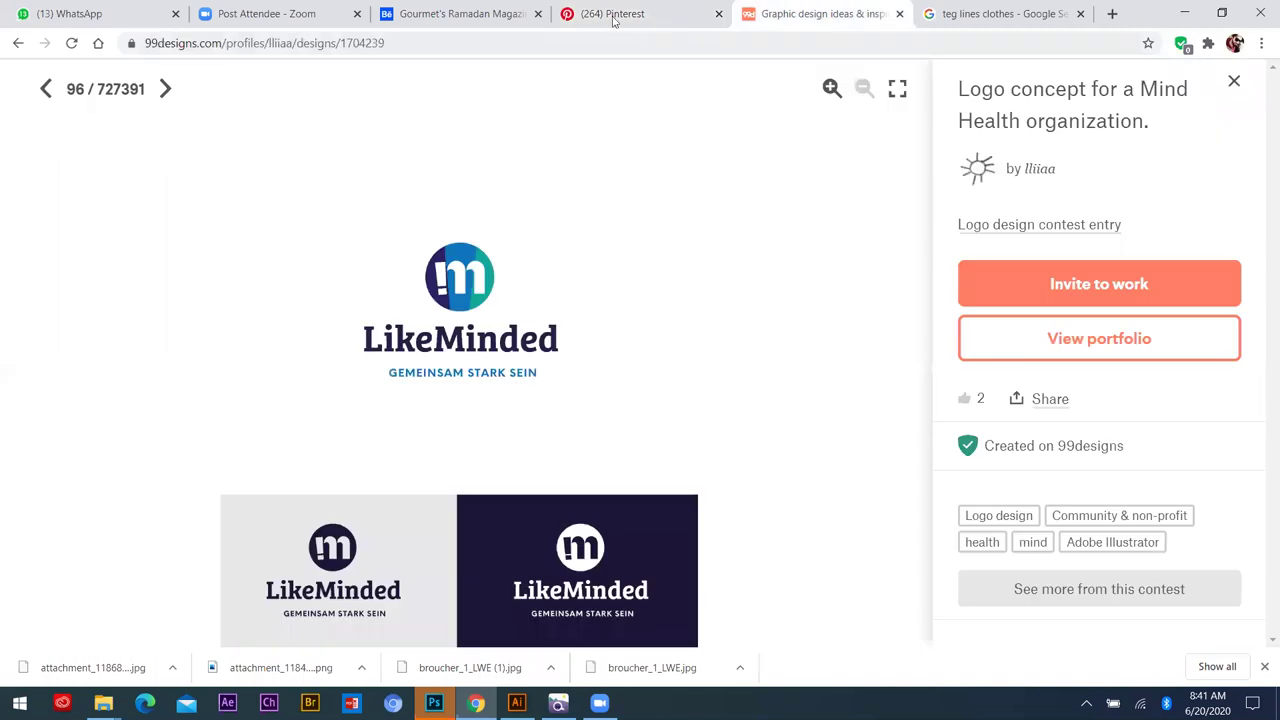
{"action": "key", "text": "ctrl+shift+Tab"}
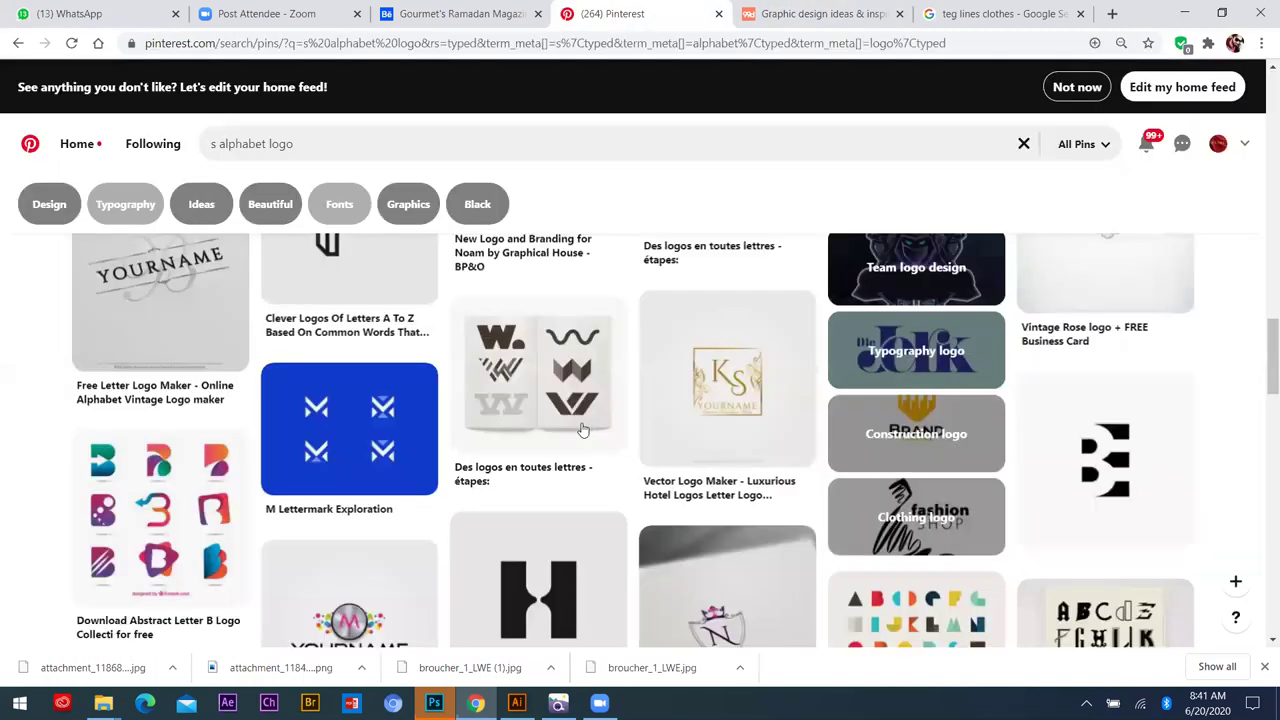
{"action": "scroll", "coordinate": [240, 164], "scroll_direction": "down", "scroll_amount": 3}
{"action": "scroll", "coordinate": [240, 164], "scroll_direction": "up", "scroll_amount": 3}
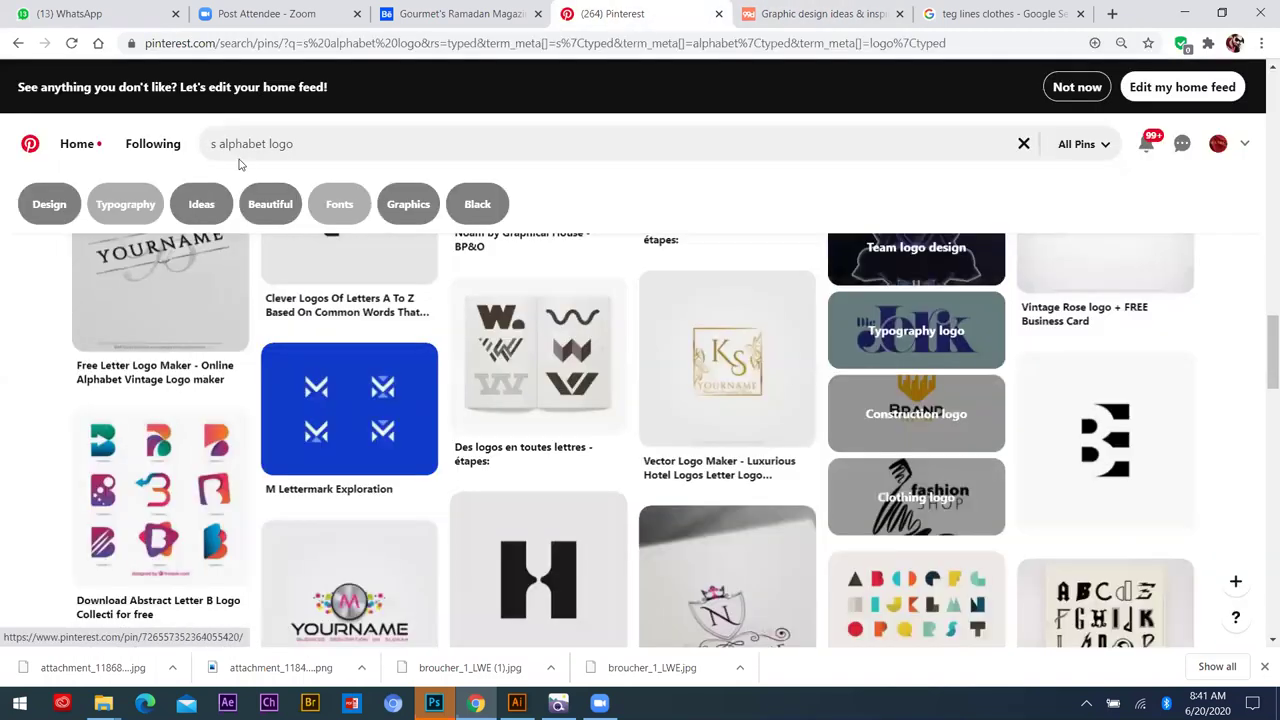
{"action": "scroll", "coordinate": [189, 152], "scroll_direction": "up", "scroll_amount": 1}
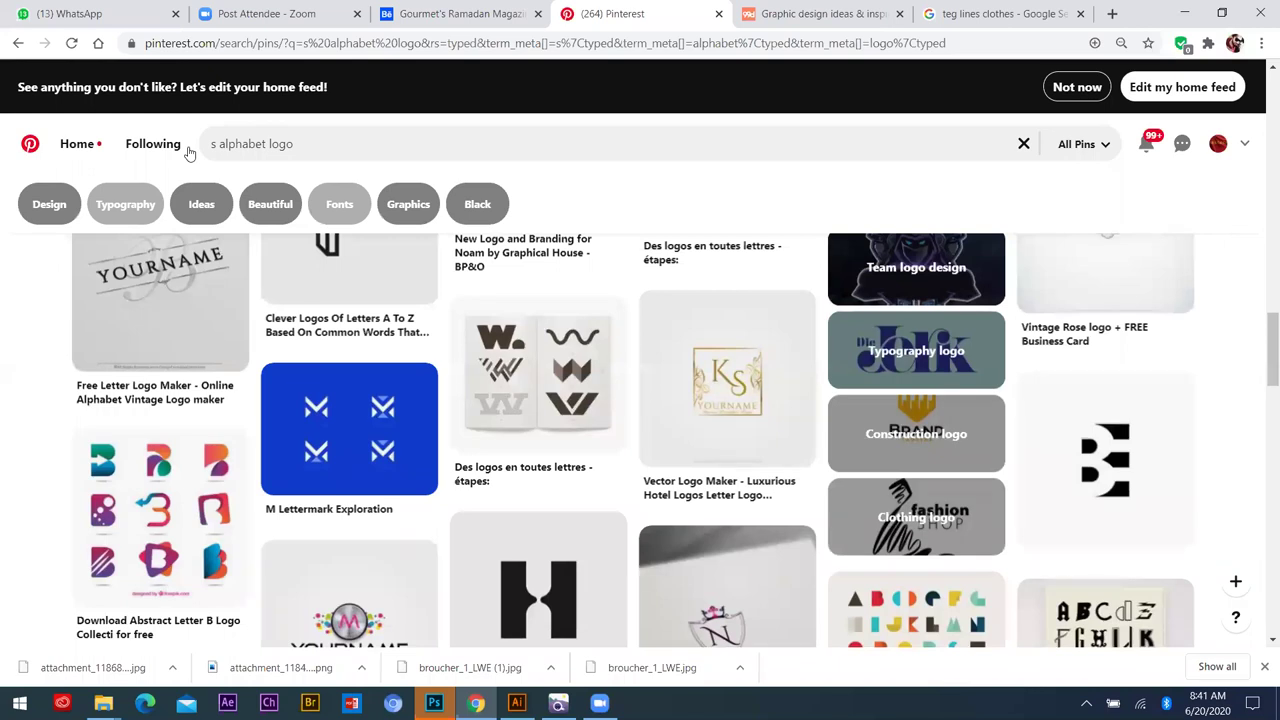
Step: Change the Pinterest search phrase to 'a alphabet logo' and run it
{"action": "left_click", "coordinate": [189, 152]}
{"action": "key", "text": "Delete"}
{"action": "type", "text": "a"}
{"action": "key", "text": "Return"}
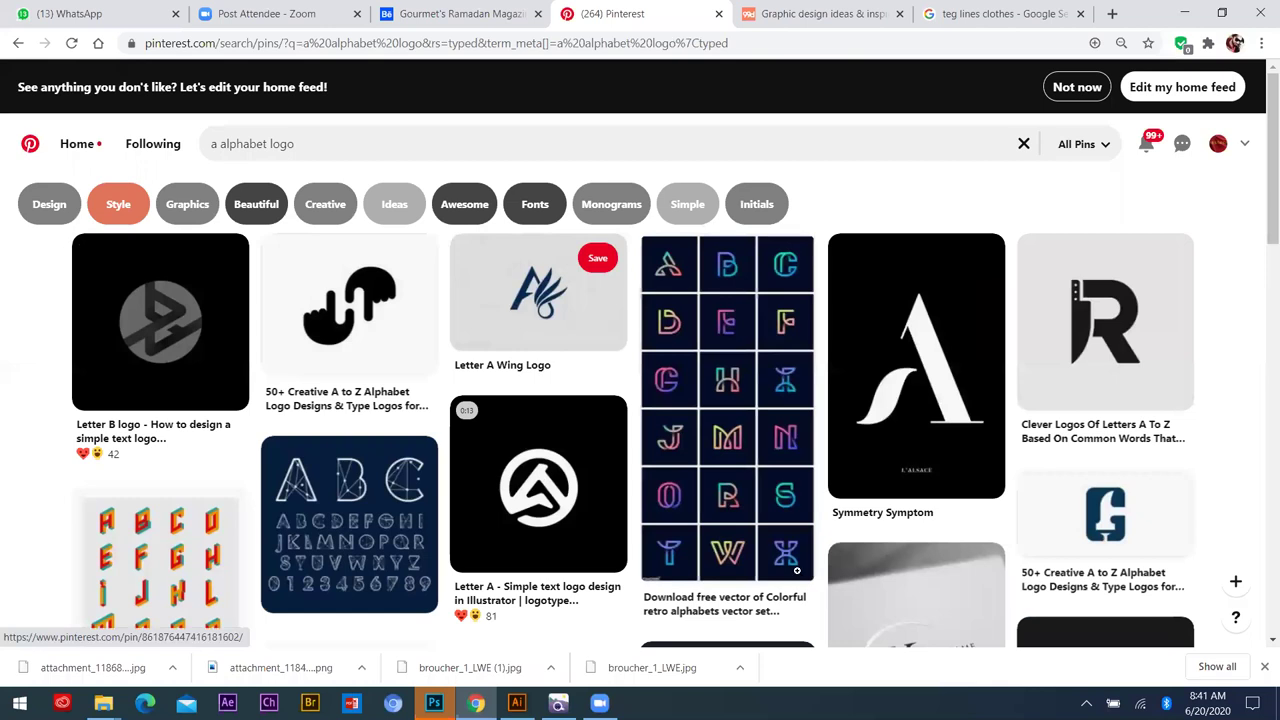
Step: Browse the results and open the AMIRA letter logo pin
{"action": "scroll", "coordinate": [926, 402], "scroll_direction": "down", "scroll_amount": 4}
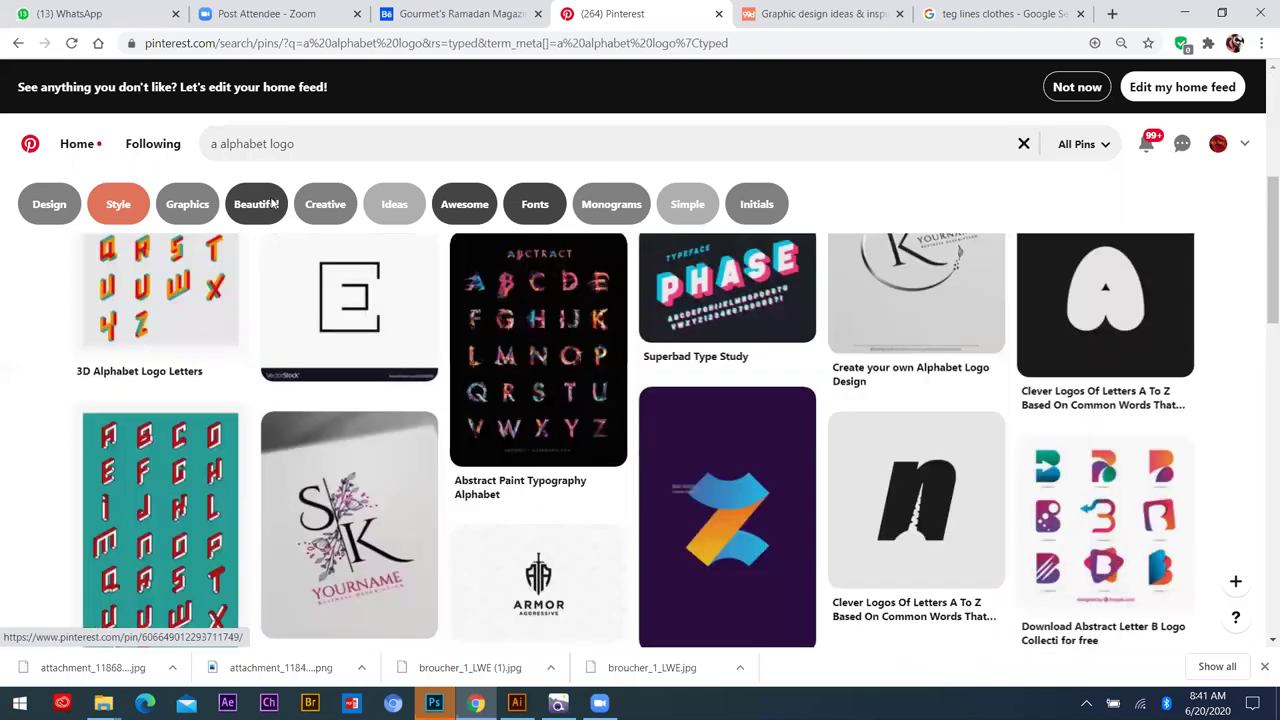
{"action": "scroll", "coordinate": [238, 434], "scroll_direction": "down", "scroll_amount": 3}
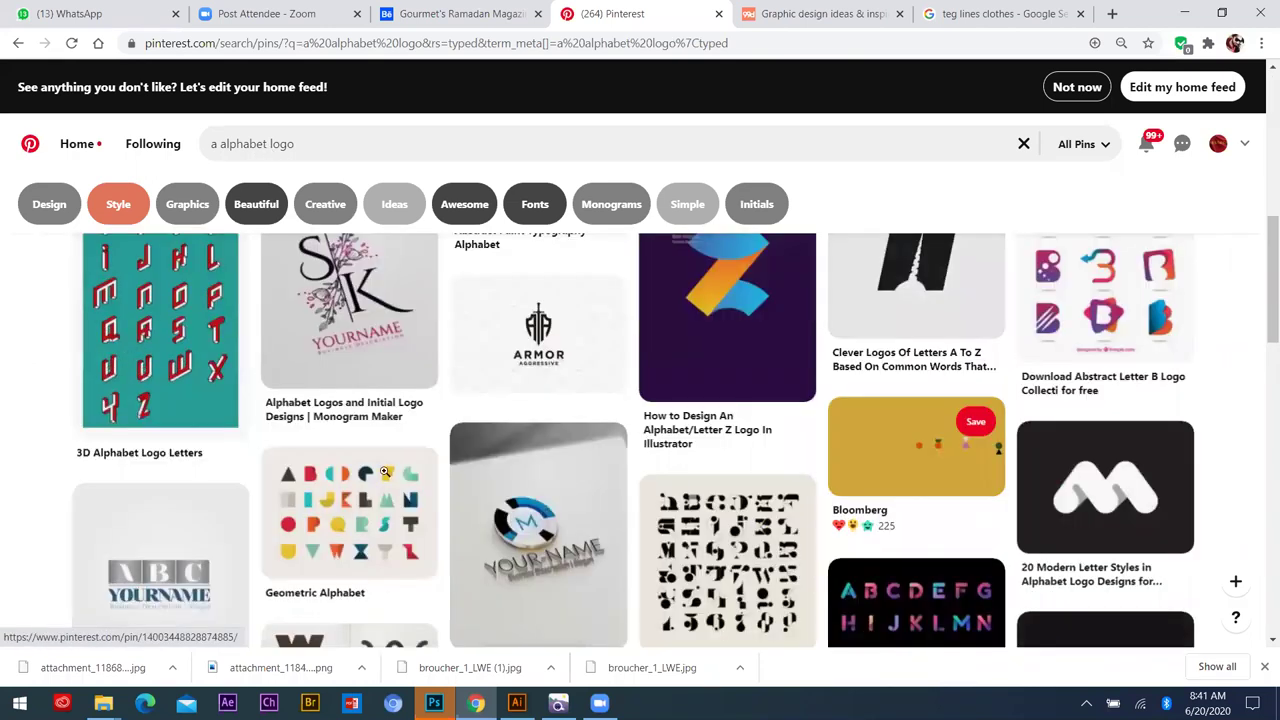
{"action": "scroll", "coordinate": [718, 412], "scroll_direction": "down", "scroll_amount": 5}
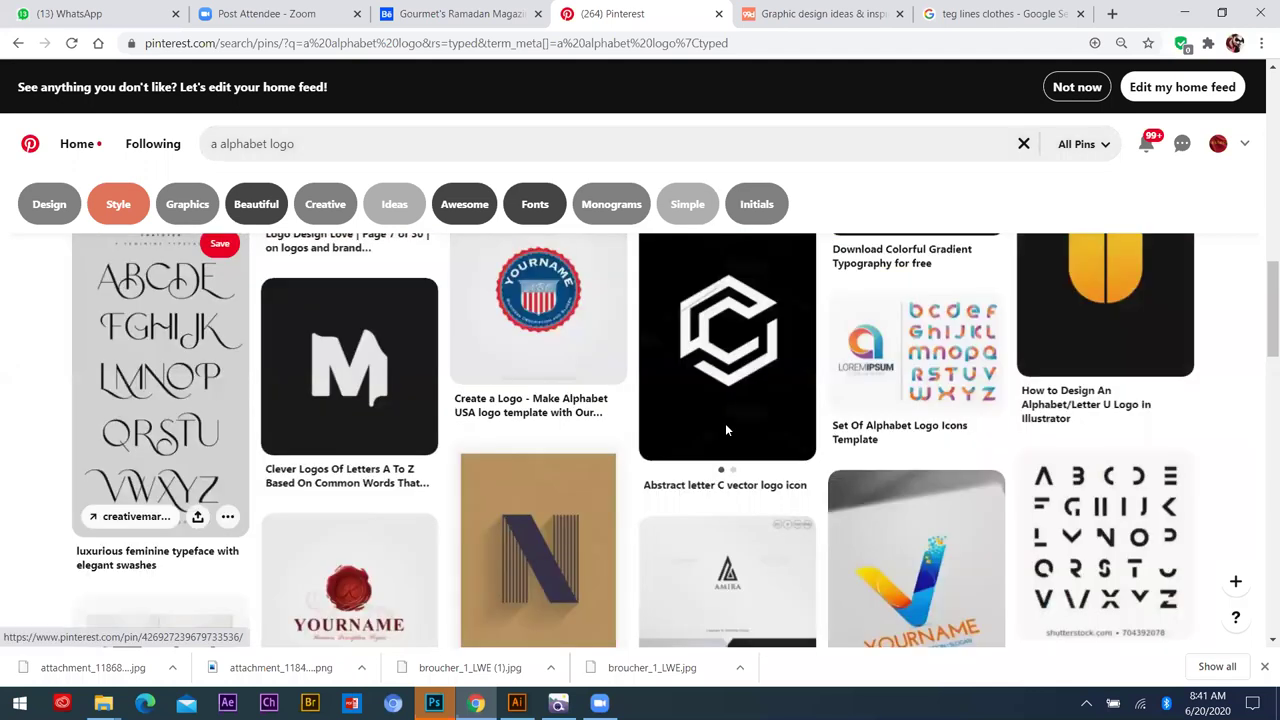
{"action": "left_click", "coordinate": [726, 430]}
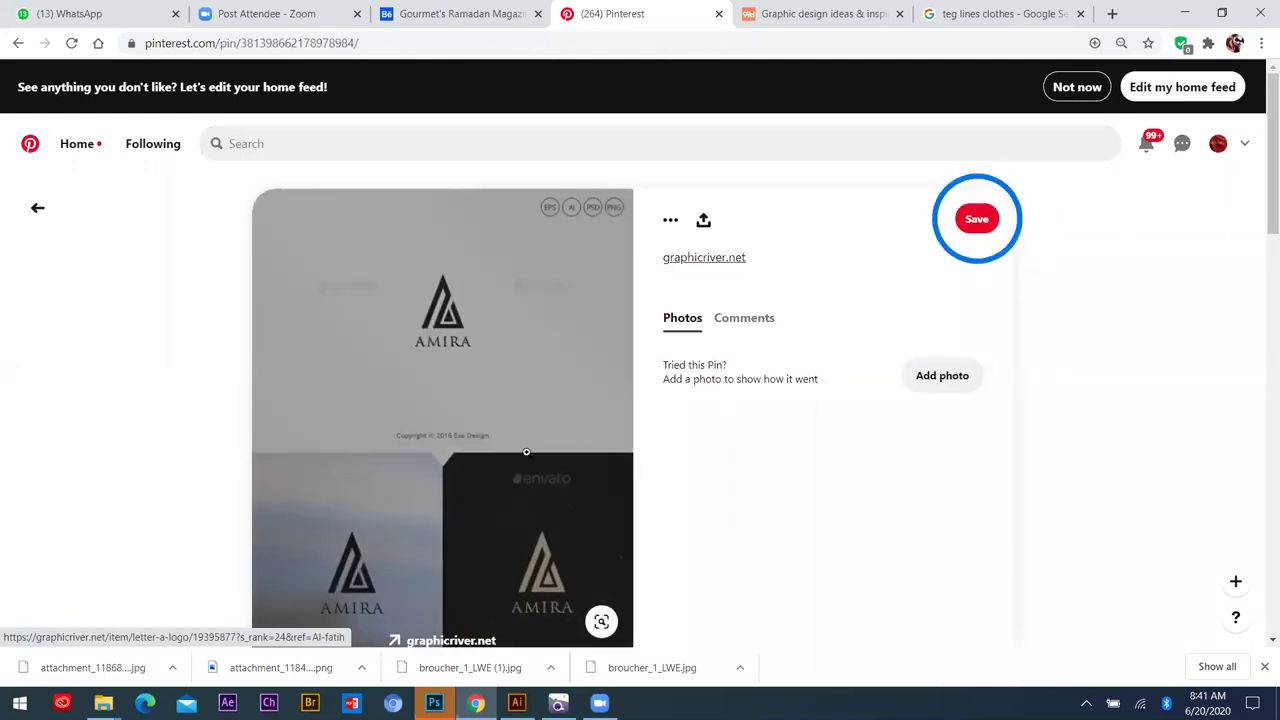
Step: Open the circular A-mark branding pin, browse More like this, then return to Illustrator
{"action": "scroll", "coordinate": [526, 452], "scroll_direction": "down", "scroll_amount": 9}
{"action": "left_click", "coordinate": [527, 318]}
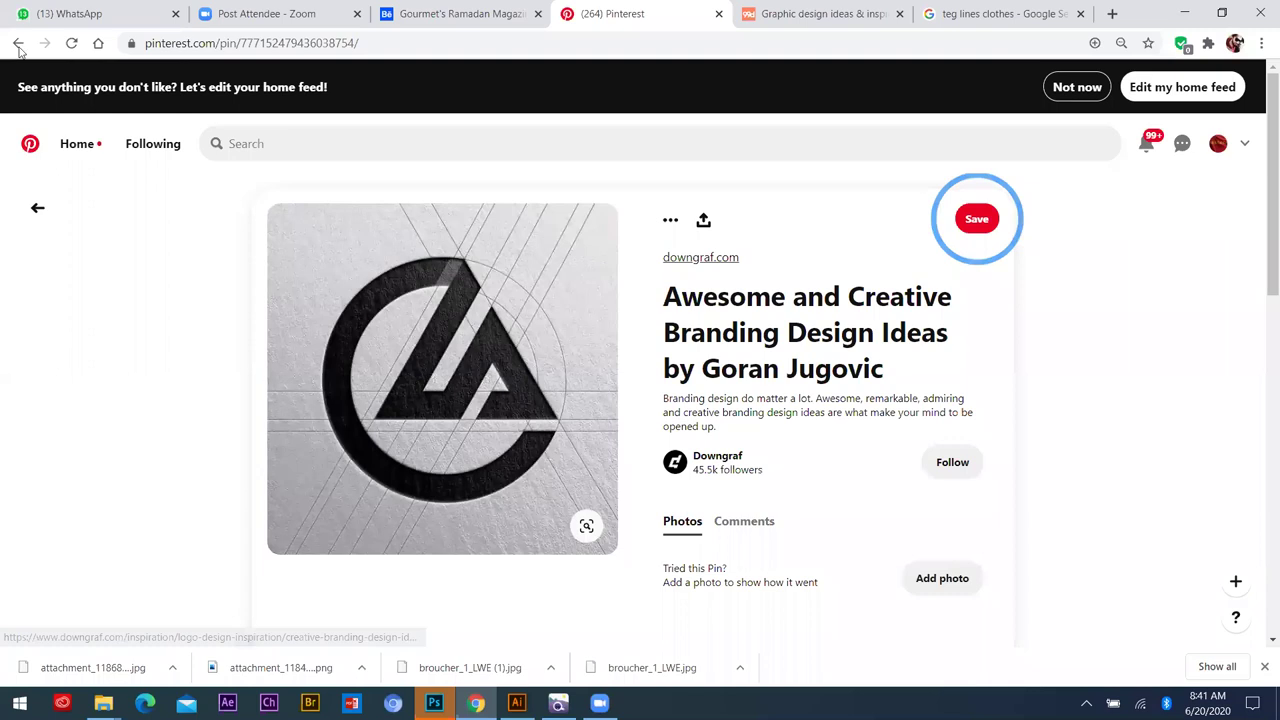
{"action": "left_click", "coordinate": [18, 45]}
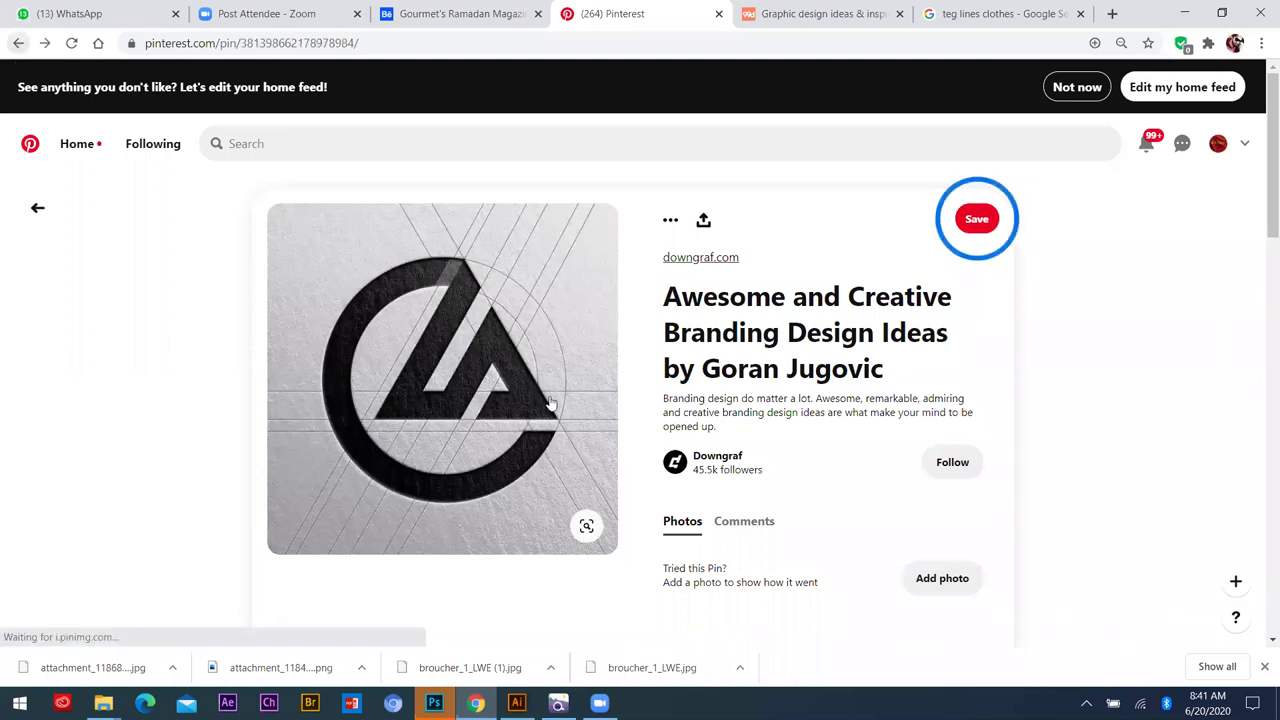
{"action": "scroll", "coordinate": [549, 403], "scroll_direction": "down", "scroll_amount": 5}
{"action": "scroll", "coordinate": [554, 442], "scroll_direction": "down", "scroll_amount": 3}
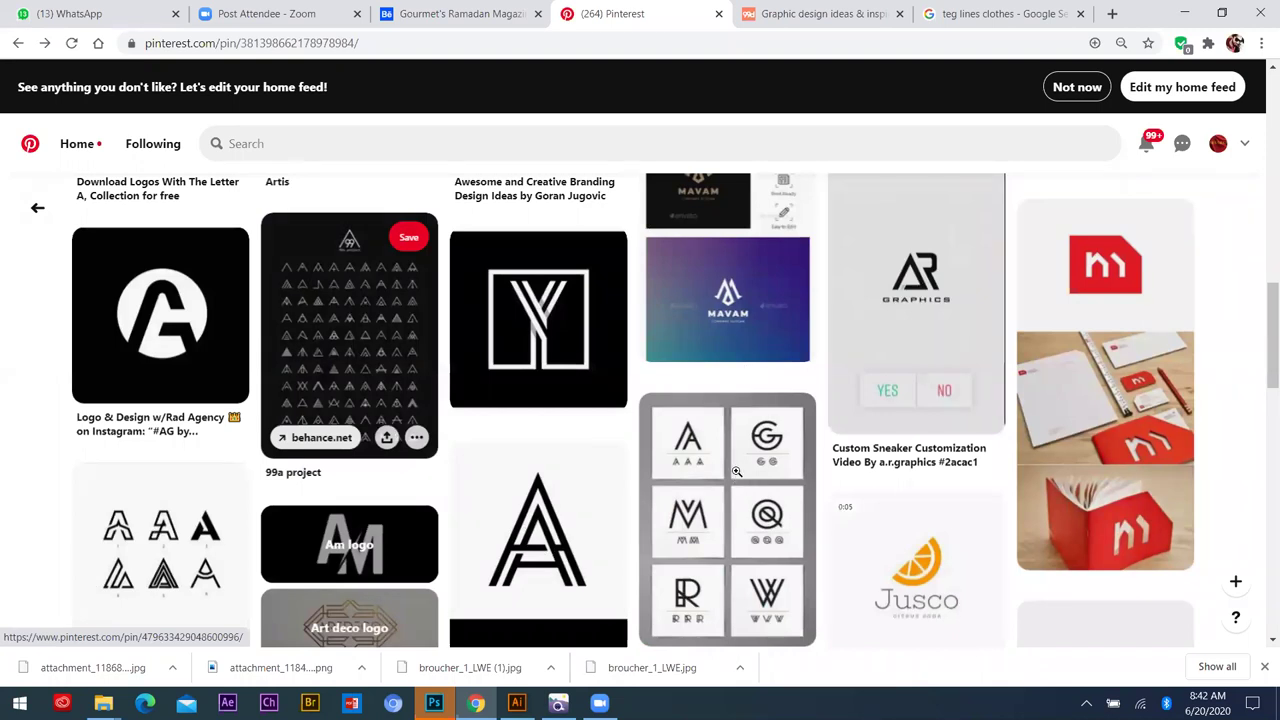
{"action": "scroll", "coordinate": [738, 475], "scroll_direction": "down", "scroll_amount": 3}
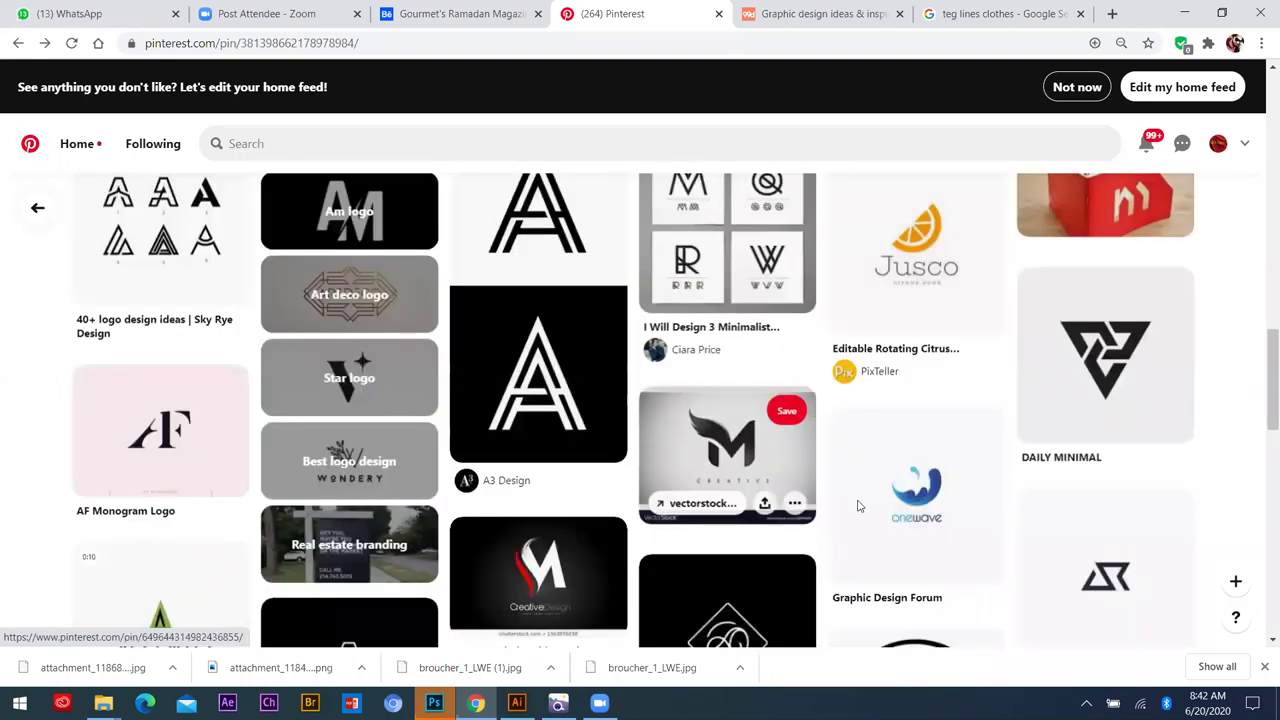
{"action": "scroll", "coordinate": [857, 505], "scroll_direction": "down", "scroll_amount": 3}
{"action": "scroll", "coordinate": [845, 485], "scroll_direction": "down", "scroll_amount": 3}
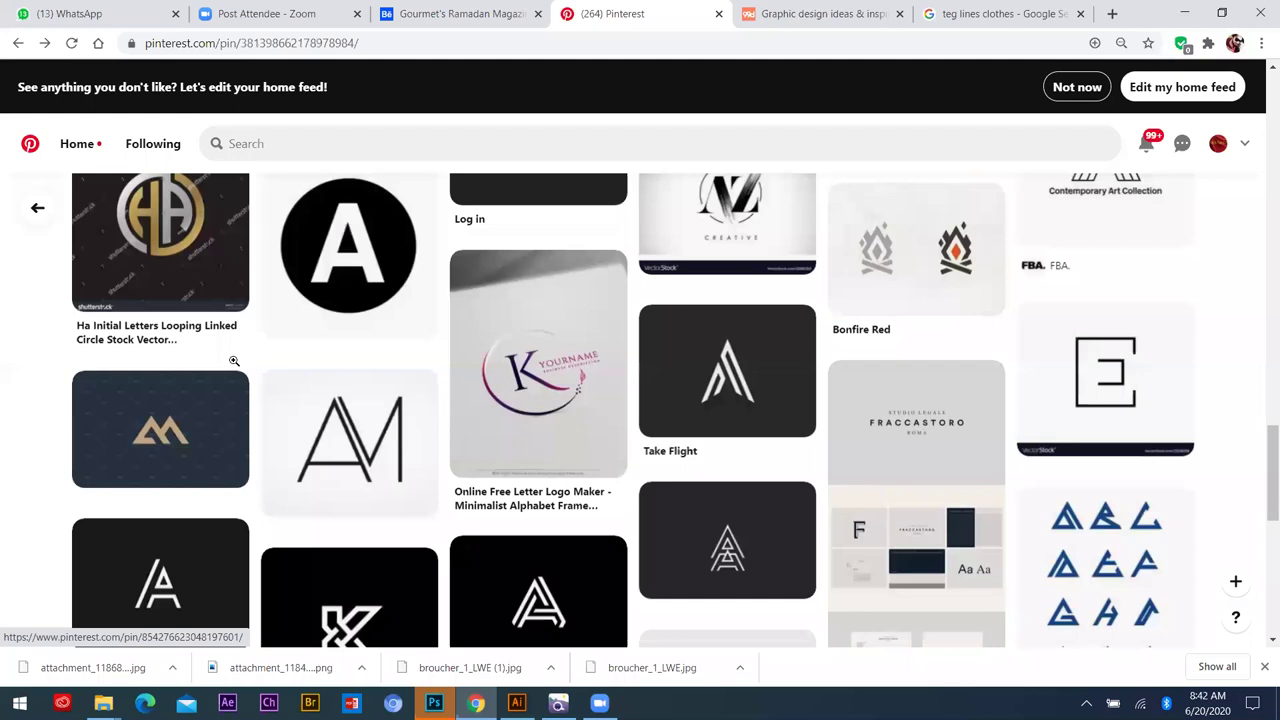
{"action": "scroll", "coordinate": [895, 506], "scroll_direction": "down", "scroll_amount": 3}
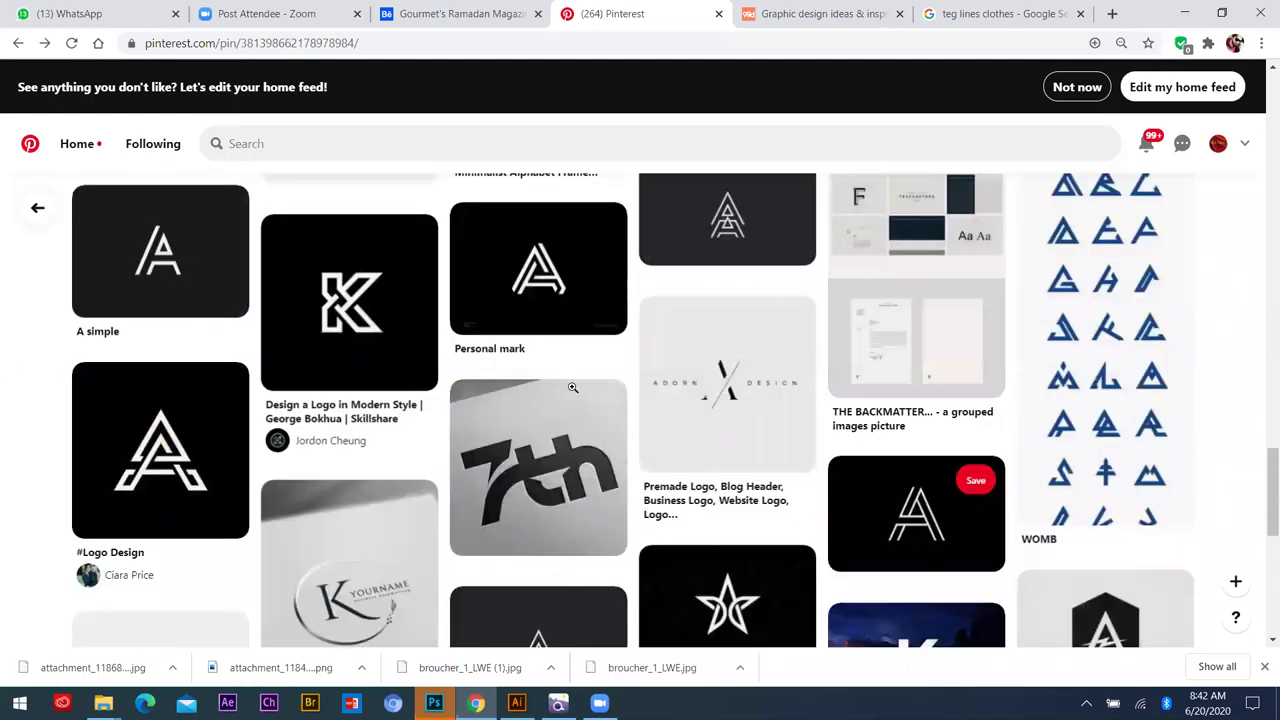
{"action": "scroll", "coordinate": [1185, 298], "scroll_direction": "down", "scroll_amount": 3}
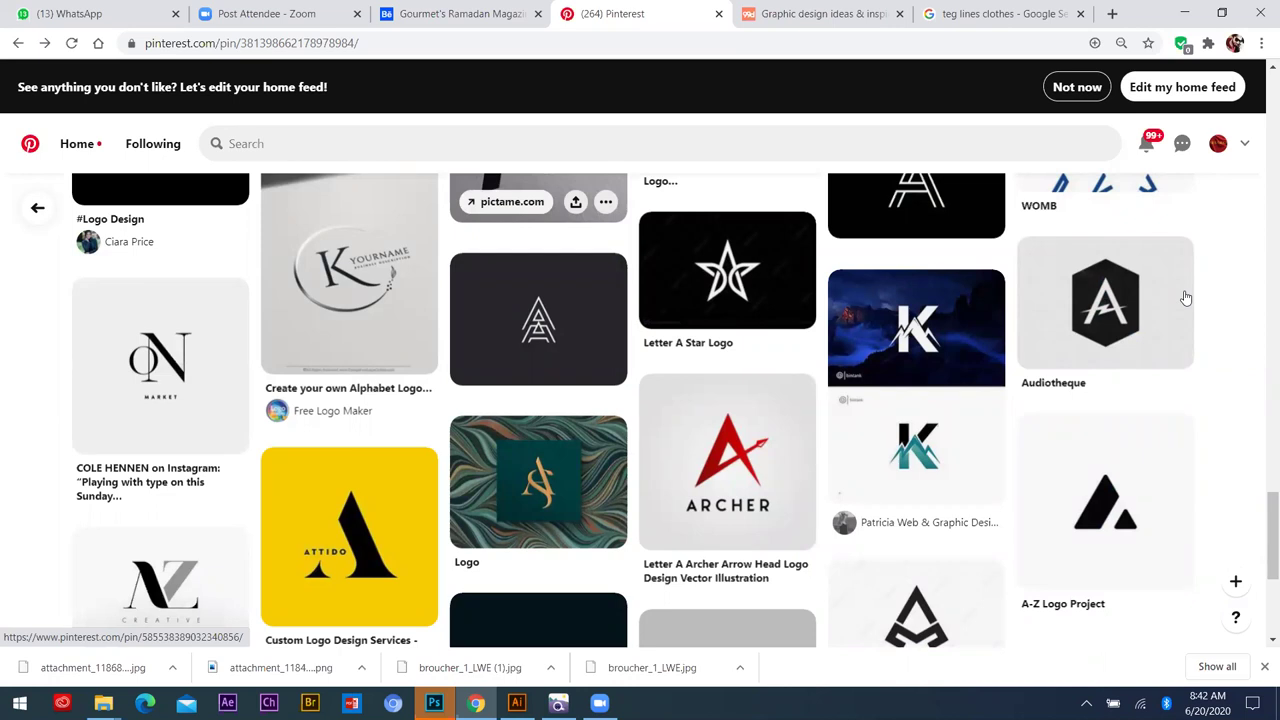
{"action": "key", "text": "alt+Tab"}
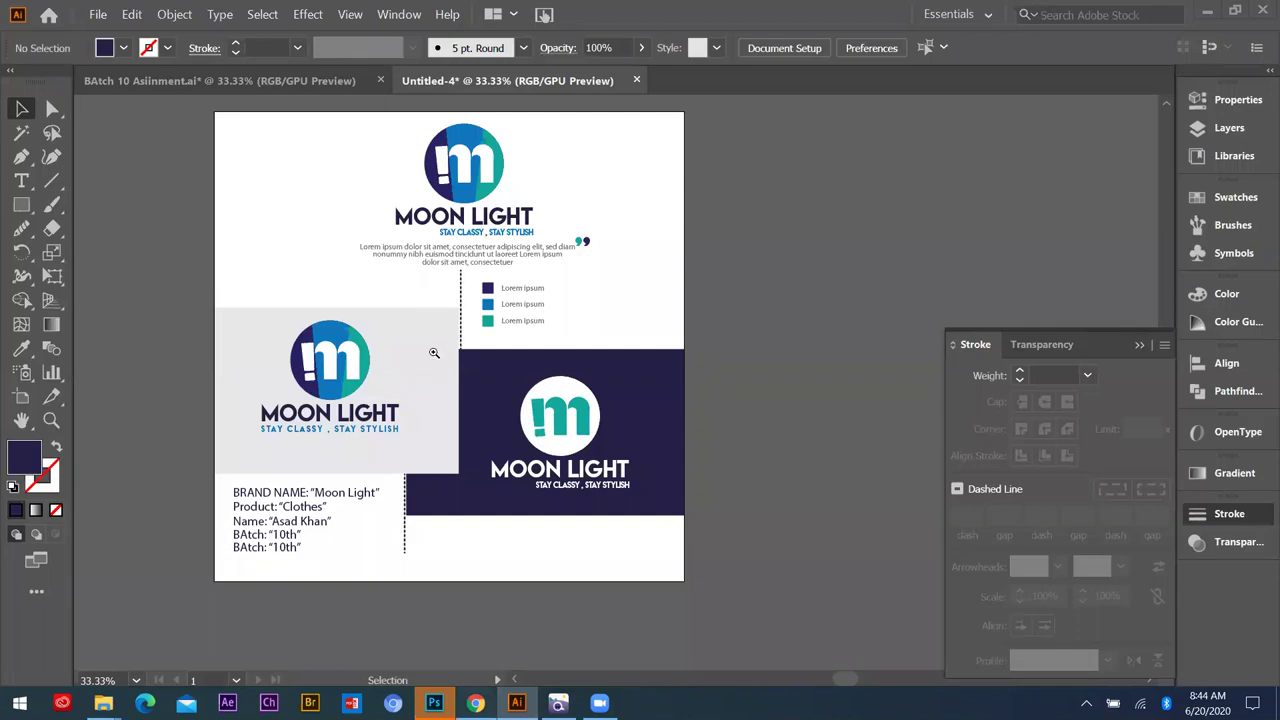
Step: Switch from the Moon Light board back to the Pinterest letter-A logo page
{"action": "key", "text": "alt+Tab"}
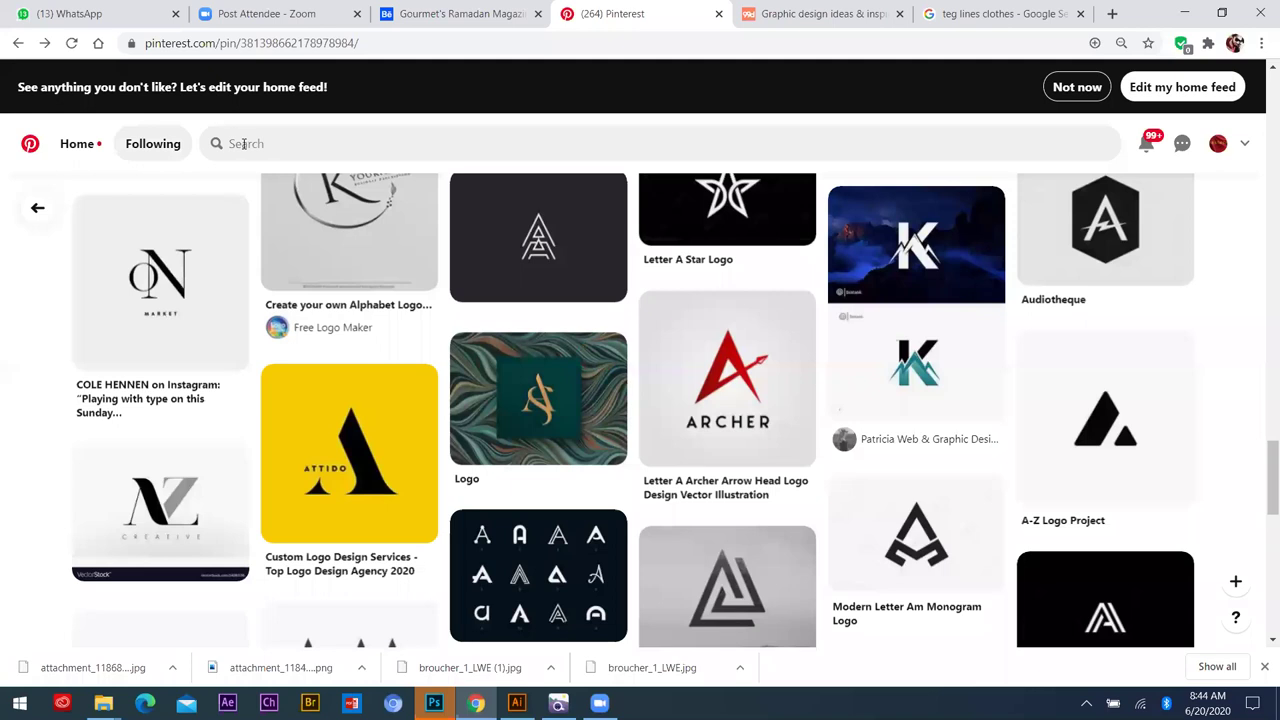
Step: Search Pinterest for 'cafe logos', correcting the 'caffe' misspelling
{"action": "left_click", "coordinate": [244, 143]}
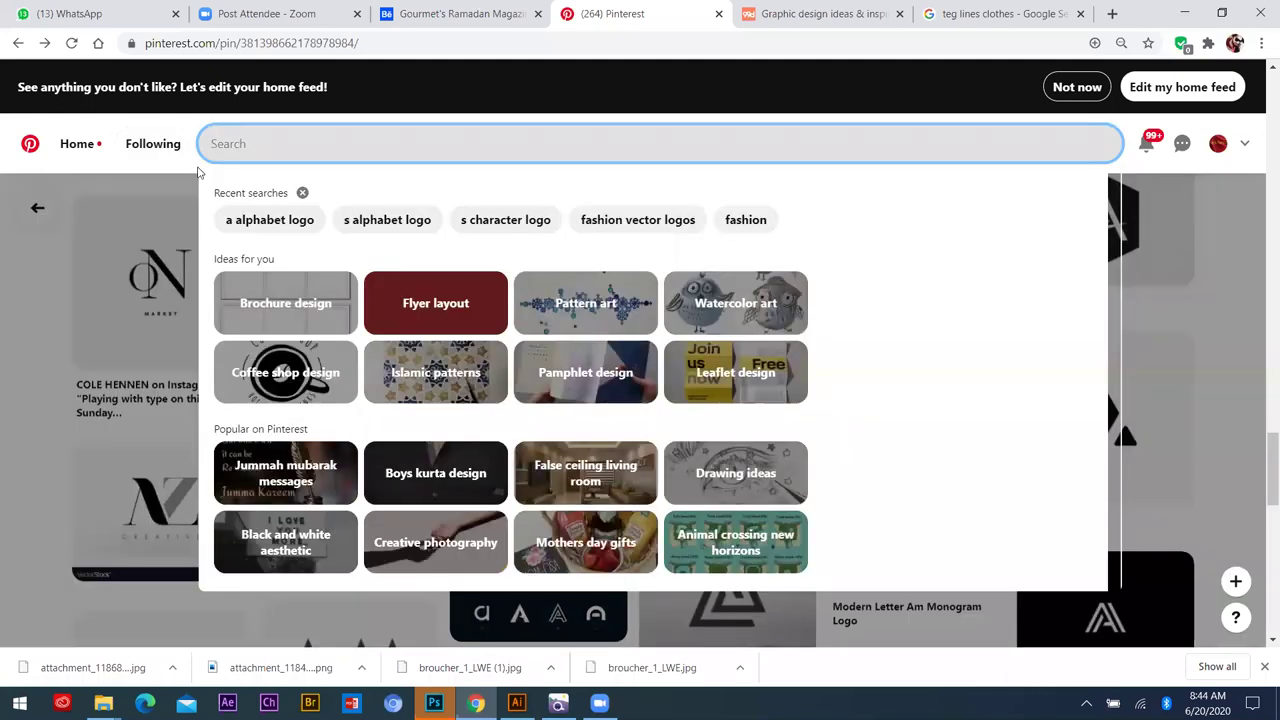
{"action": "type", "text": "caffe"}
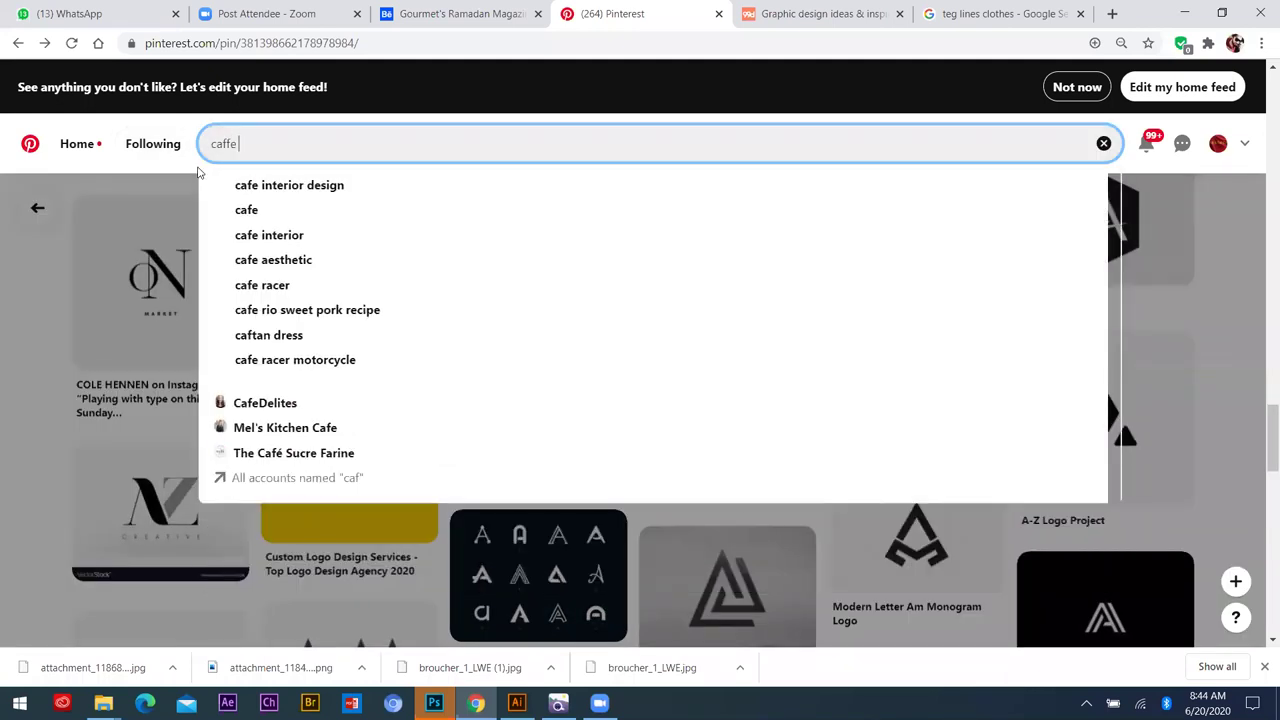
{"action": "key", "text": "BackSpace"}
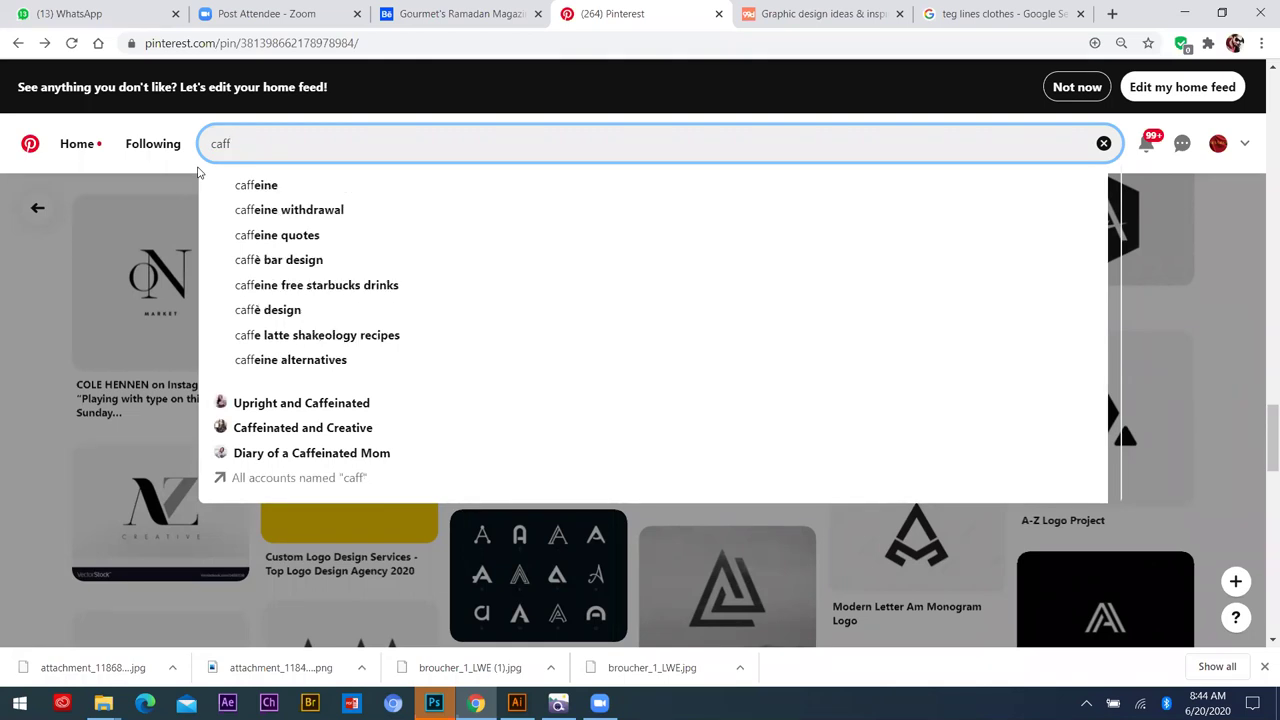
{"action": "key", "text": "BackSpace"}
{"action": "type", "text": "e logo"}
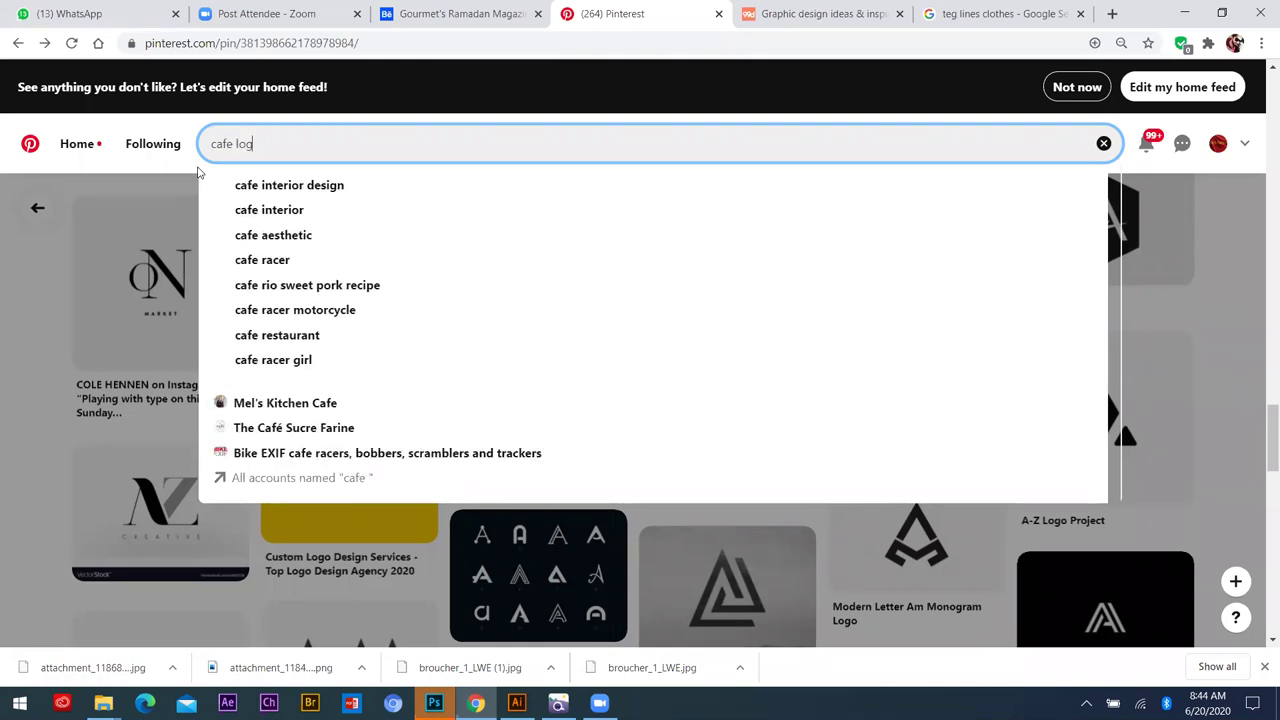
{"action": "type", "text": "s"}
{"action": "key", "text": "Return"}
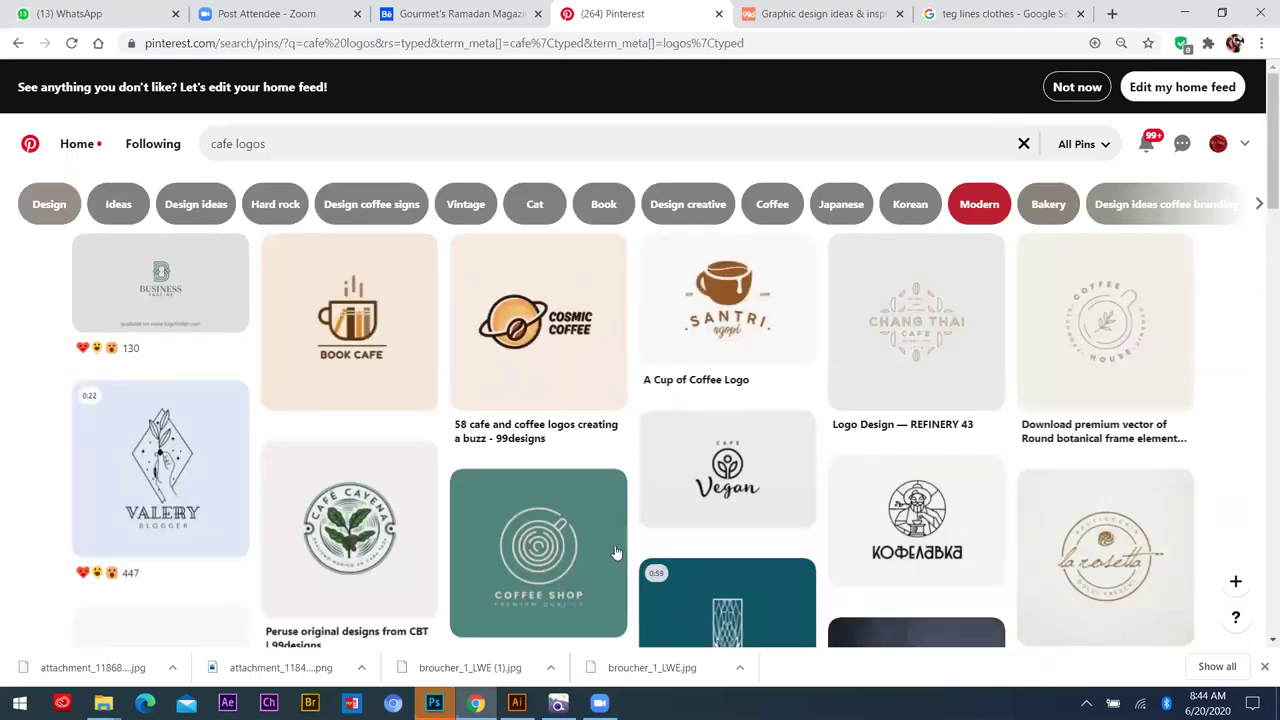
{"action": "scroll", "coordinate": [615, 488], "scroll_direction": "down", "scroll_amount": 3}
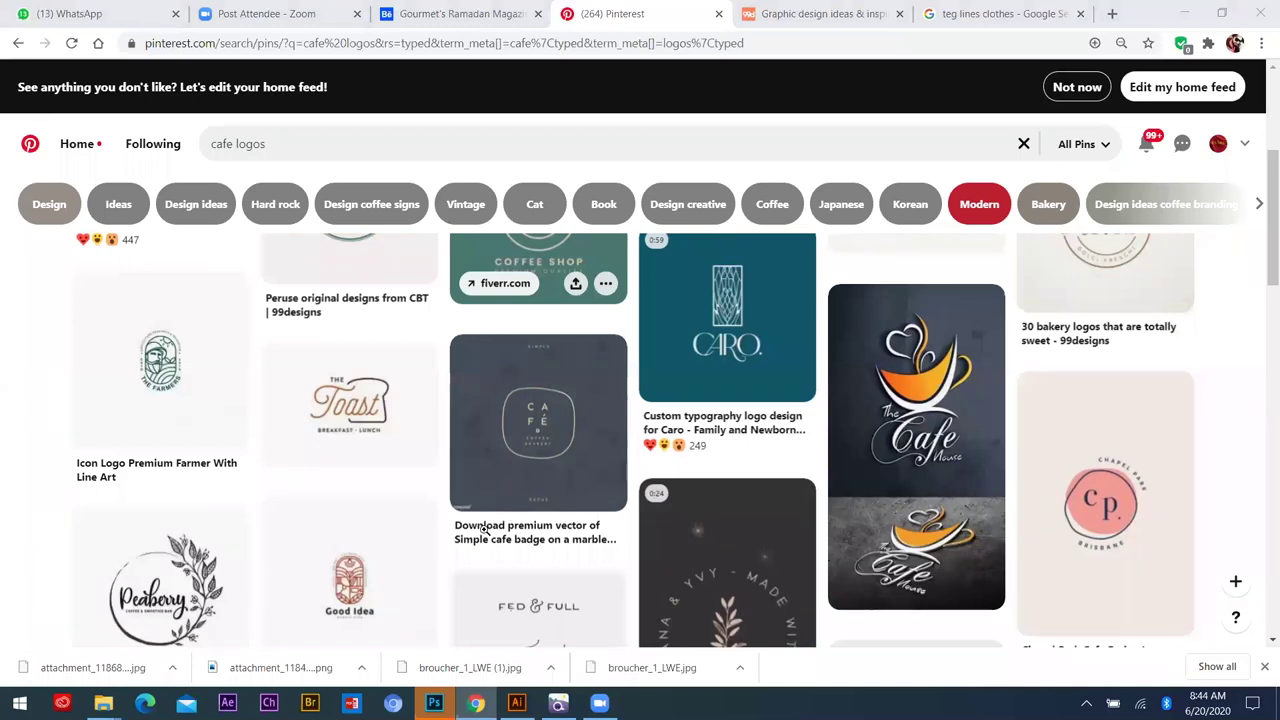
{"action": "scroll", "coordinate": [520, 515], "scroll_direction": "up", "scroll_amount": 2}
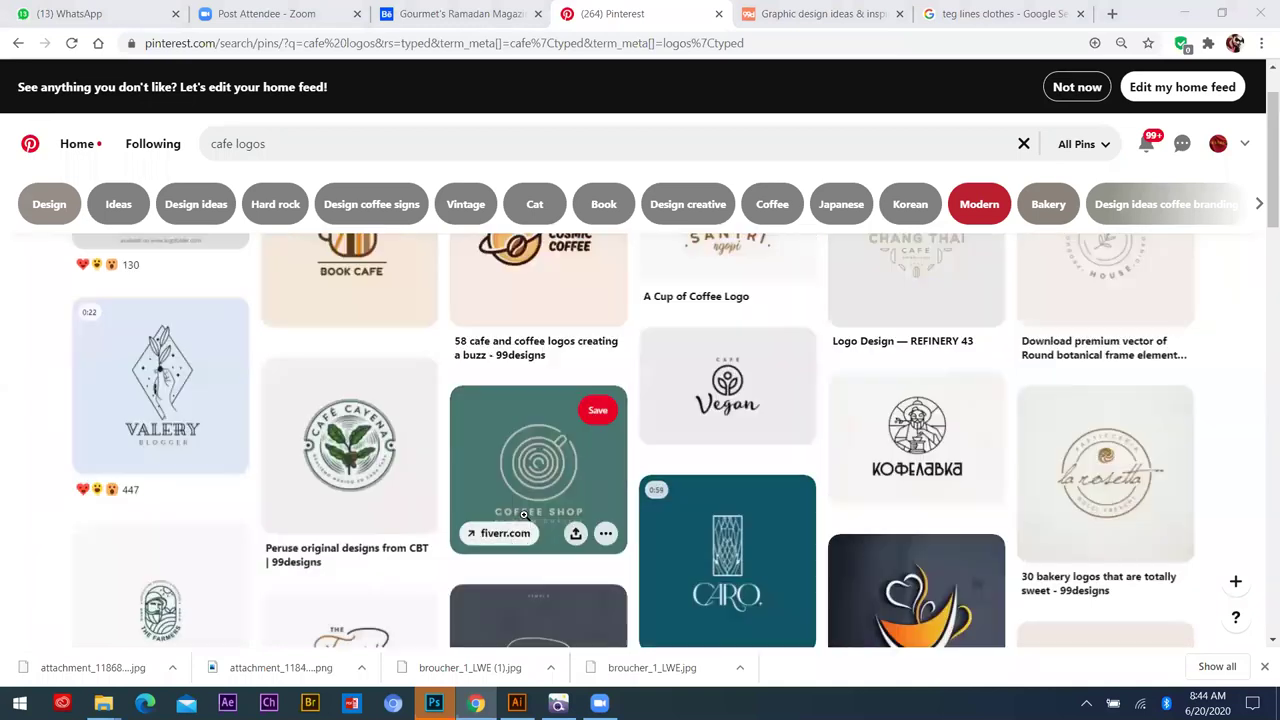
{"action": "left_click", "coordinate": [737, 422]}
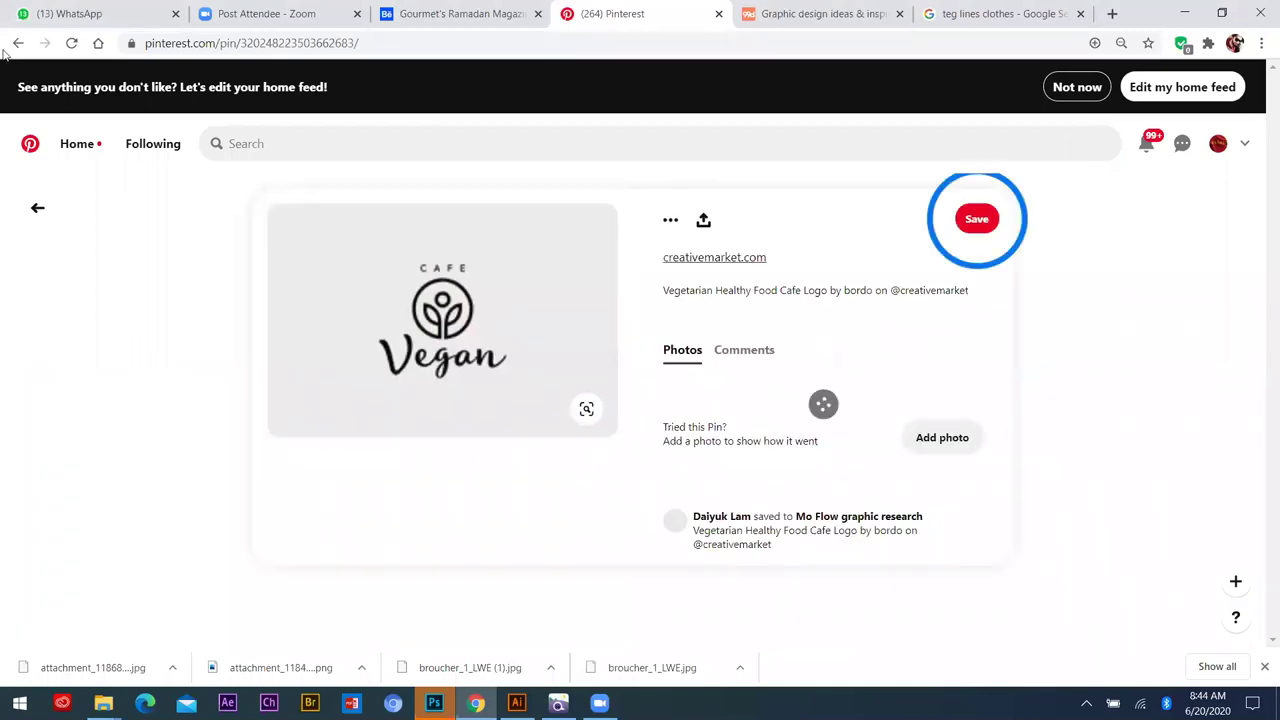
{"action": "key", "text": "alt+Left"}
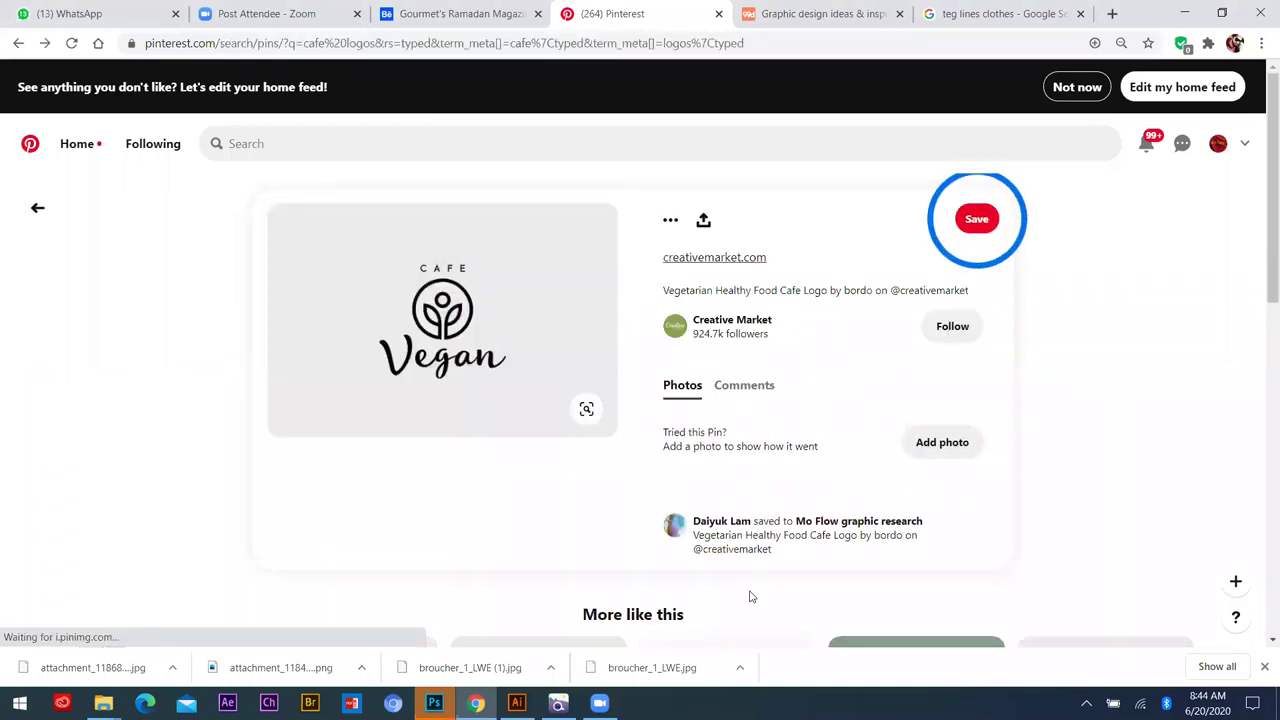
{"action": "scroll", "coordinate": [704, 411], "scroll_direction": "down", "scroll_amount": 2}
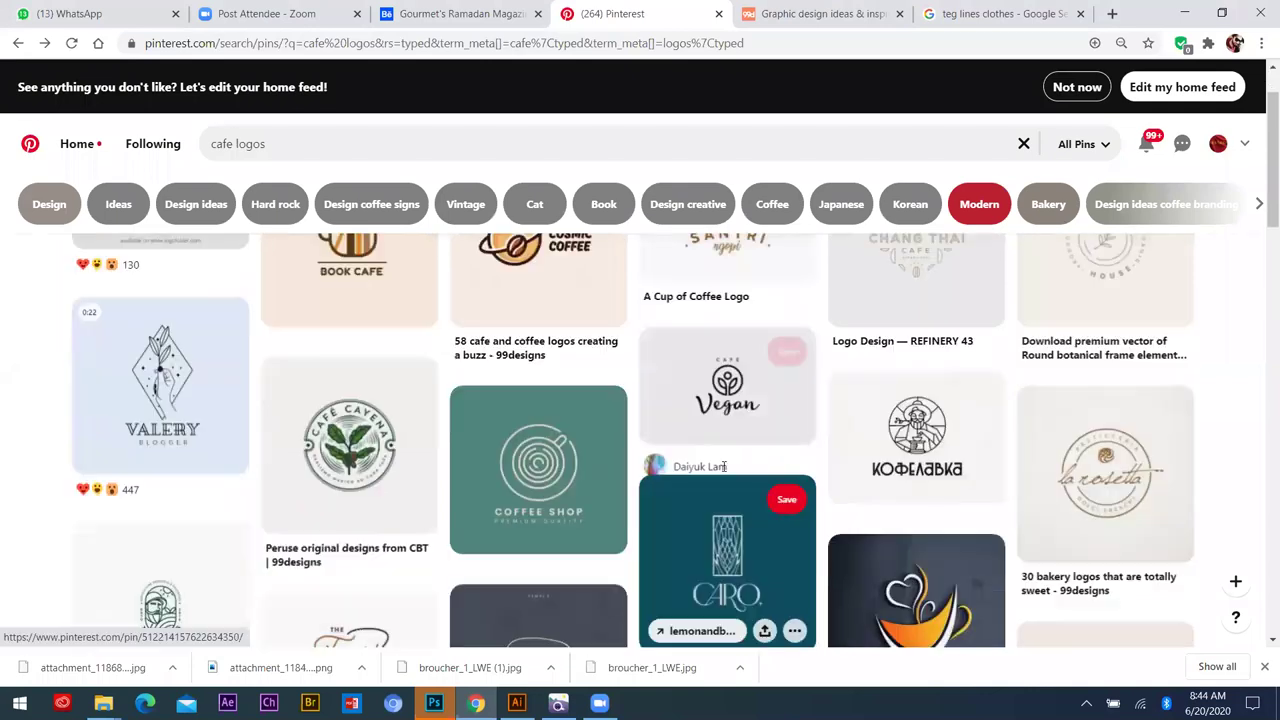
{"action": "scroll", "coordinate": [534, 418], "scroll_direction": "down", "scroll_amount": 2}
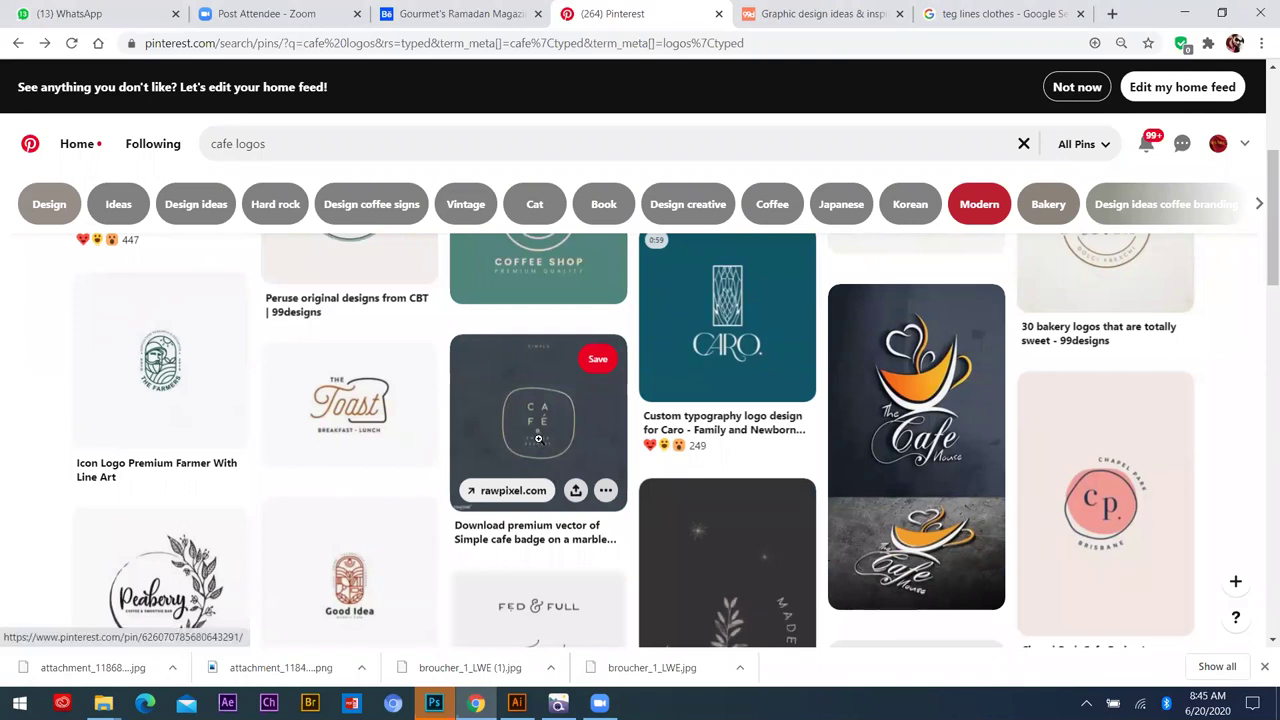
{"action": "left_click", "coordinate": [537, 436]}
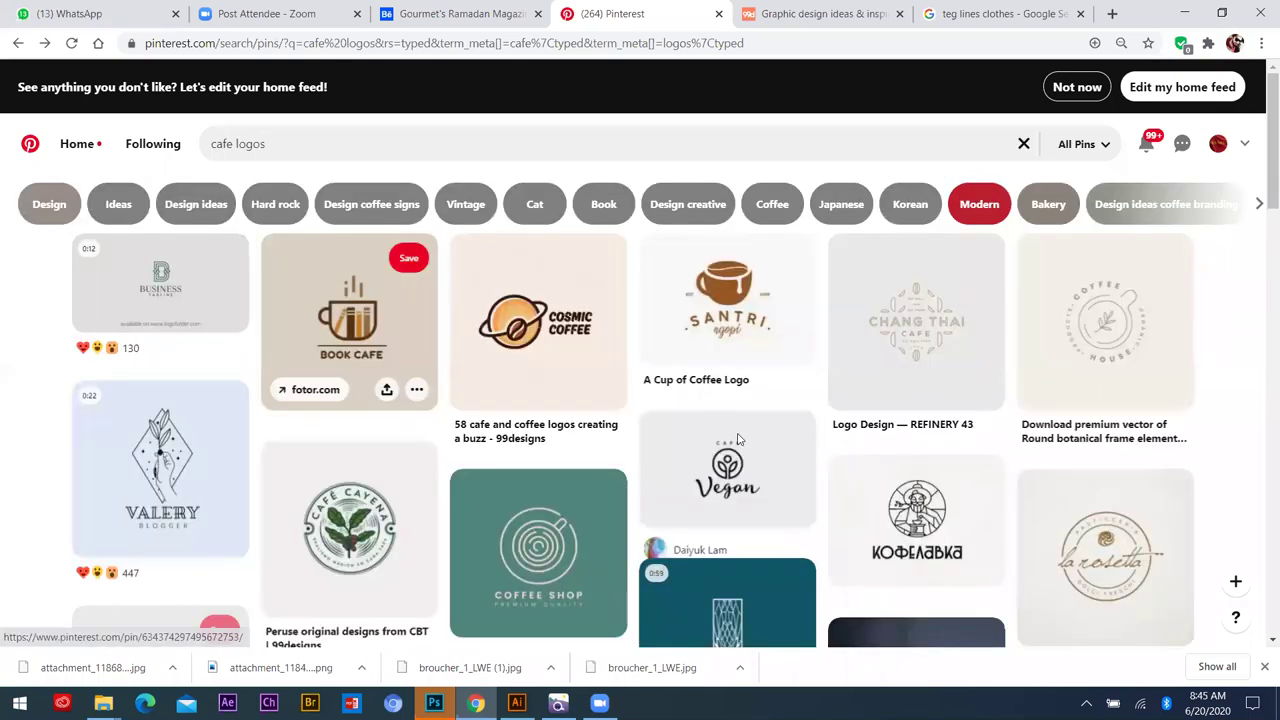
{"action": "scroll", "coordinate": [830, 615], "scroll_direction": "down", "scroll_amount": 5}
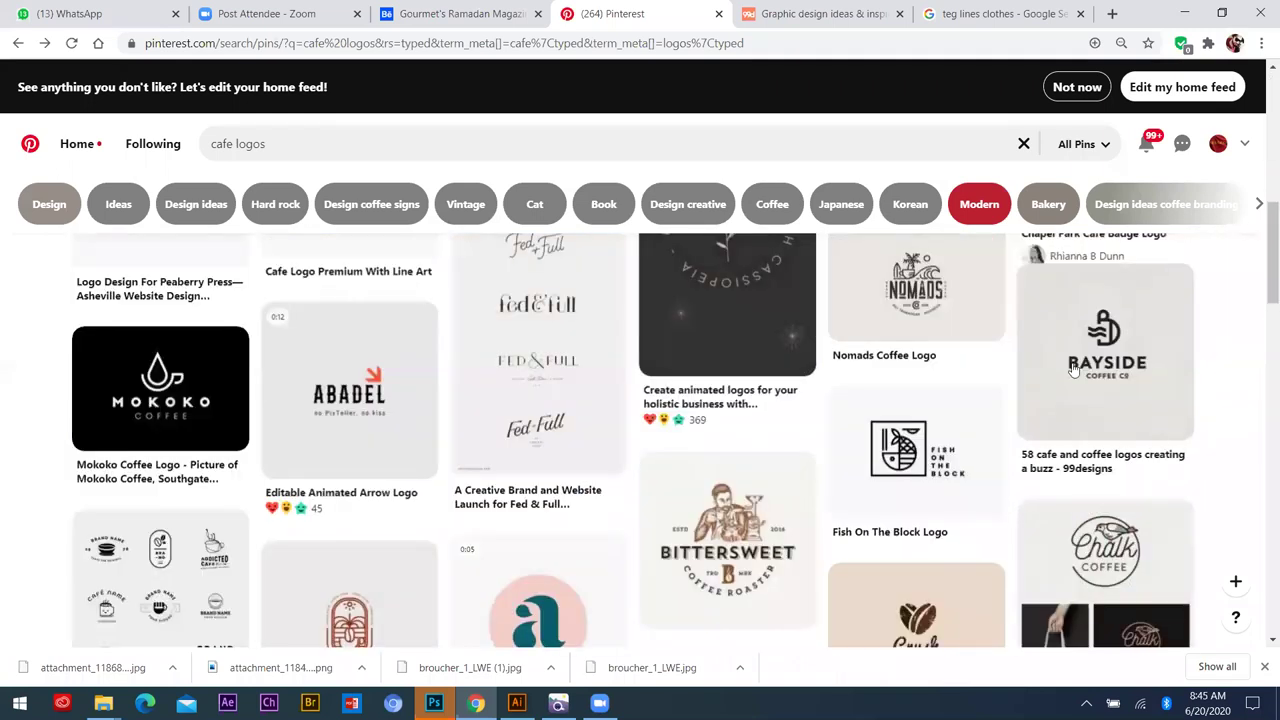
{"action": "scroll", "coordinate": [1072, 366], "scroll_direction": "up", "scroll_amount": 2}
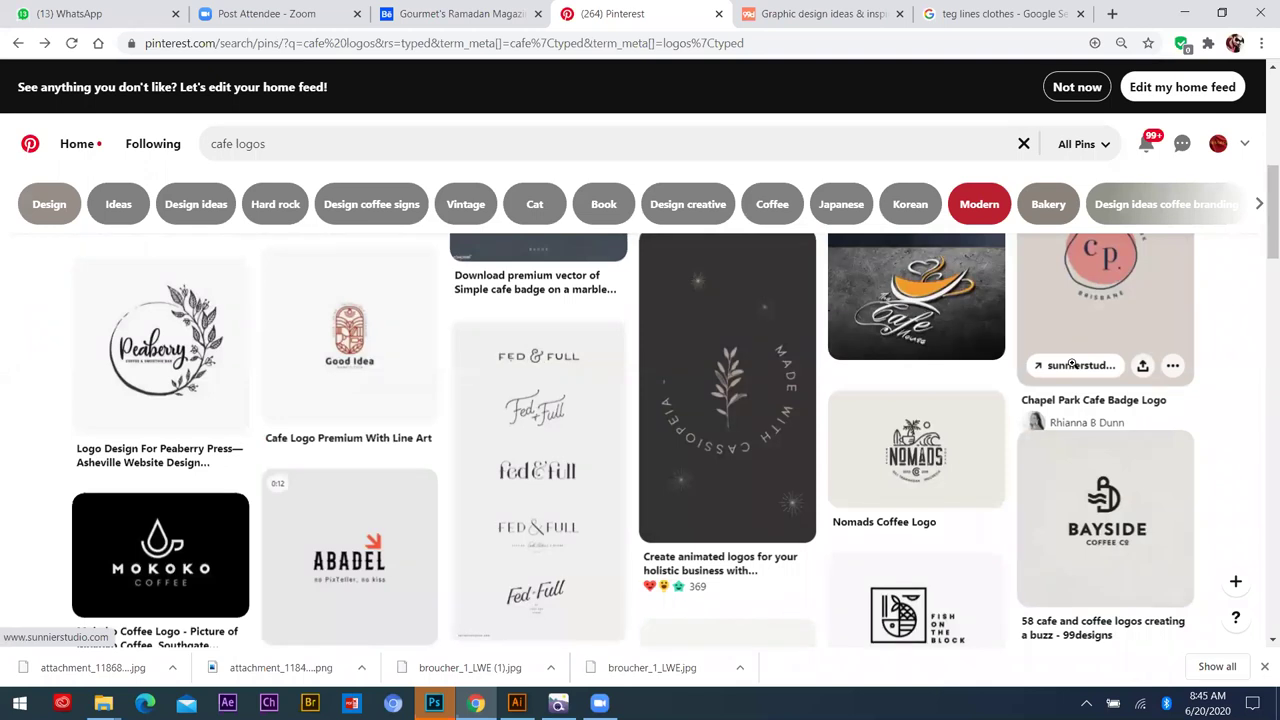
{"action": "left_click", "coordinate": [914, 400]}
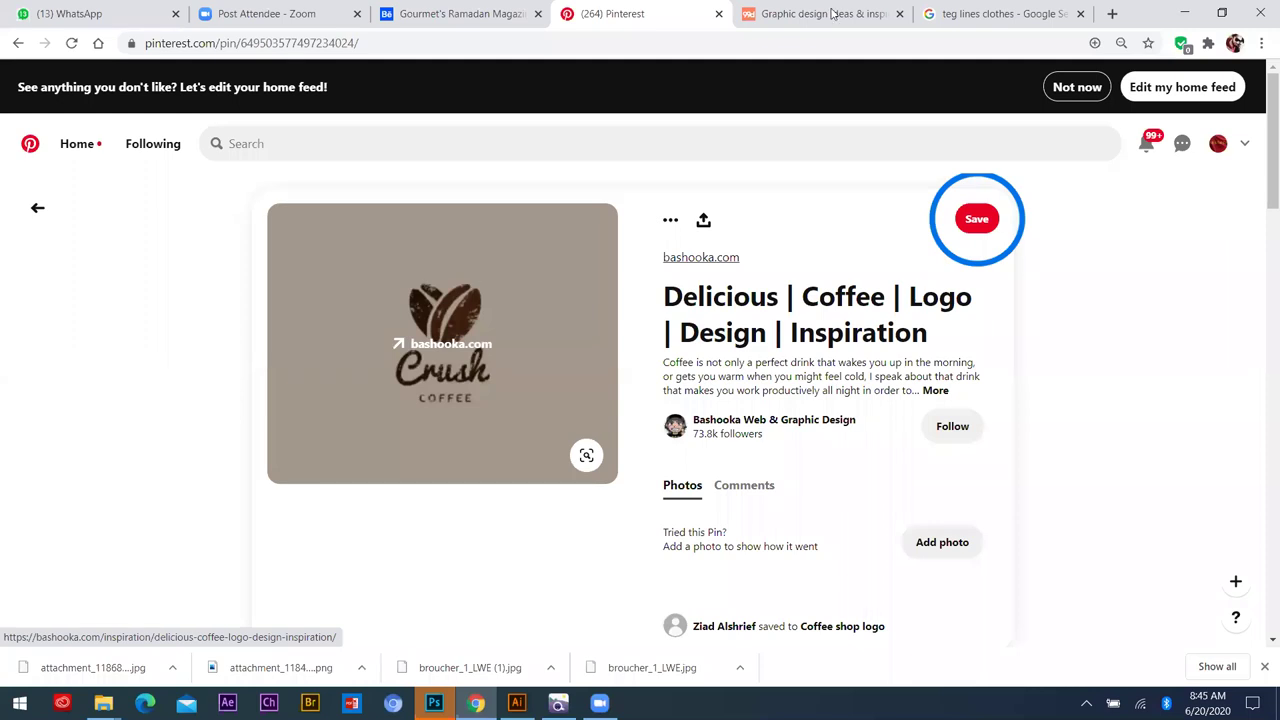
{"action": "key", "text": "alt+Left"}
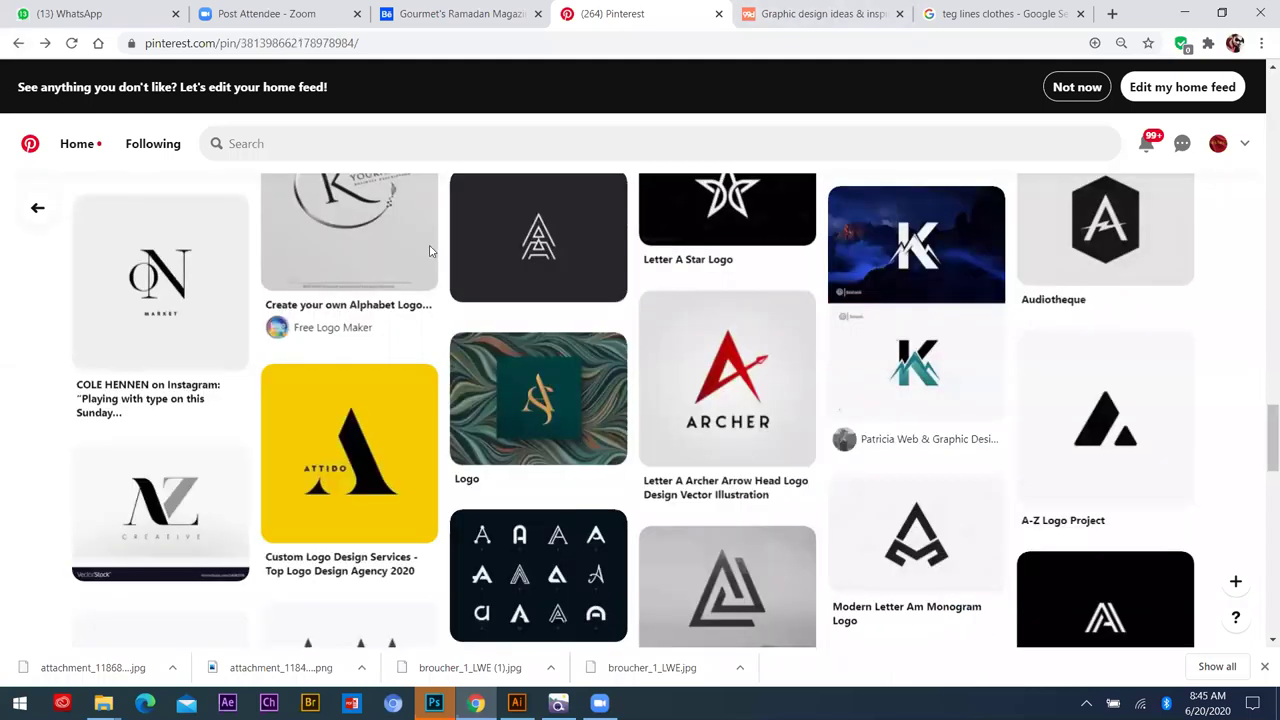
{"action": "left_click", "coordinate": [45, 44]}
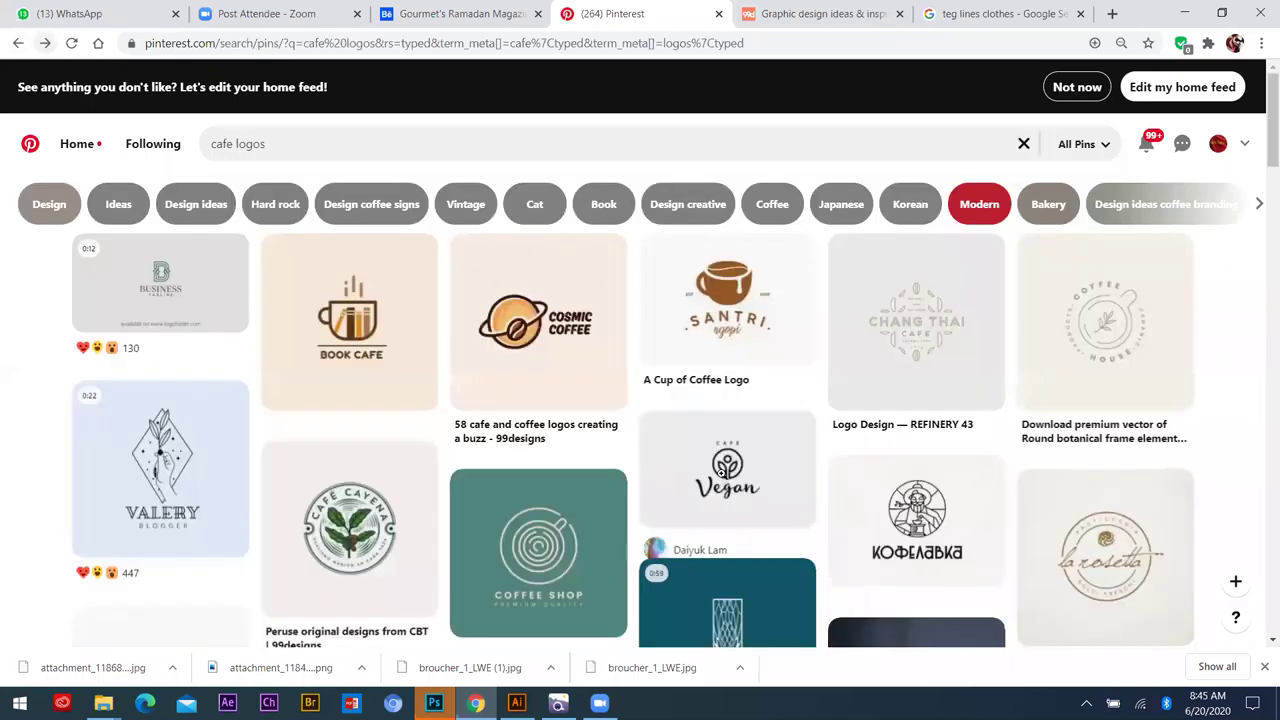
{"action": "scroll", "coordinate": [721, 468], "scroll_direction": "down", "scroll_amount": 1}
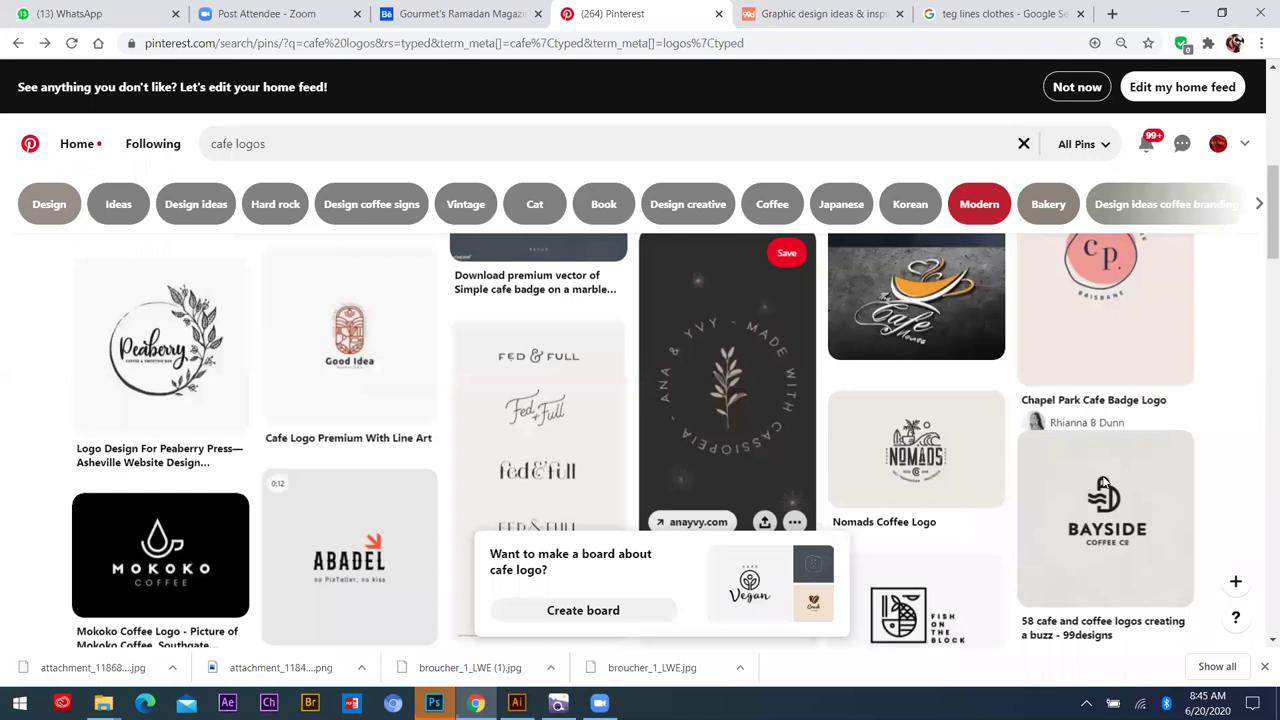
{"action": "scroll", "coordinate": [778, 453], "scroll_direction": "down", "scroll_amount": 2}
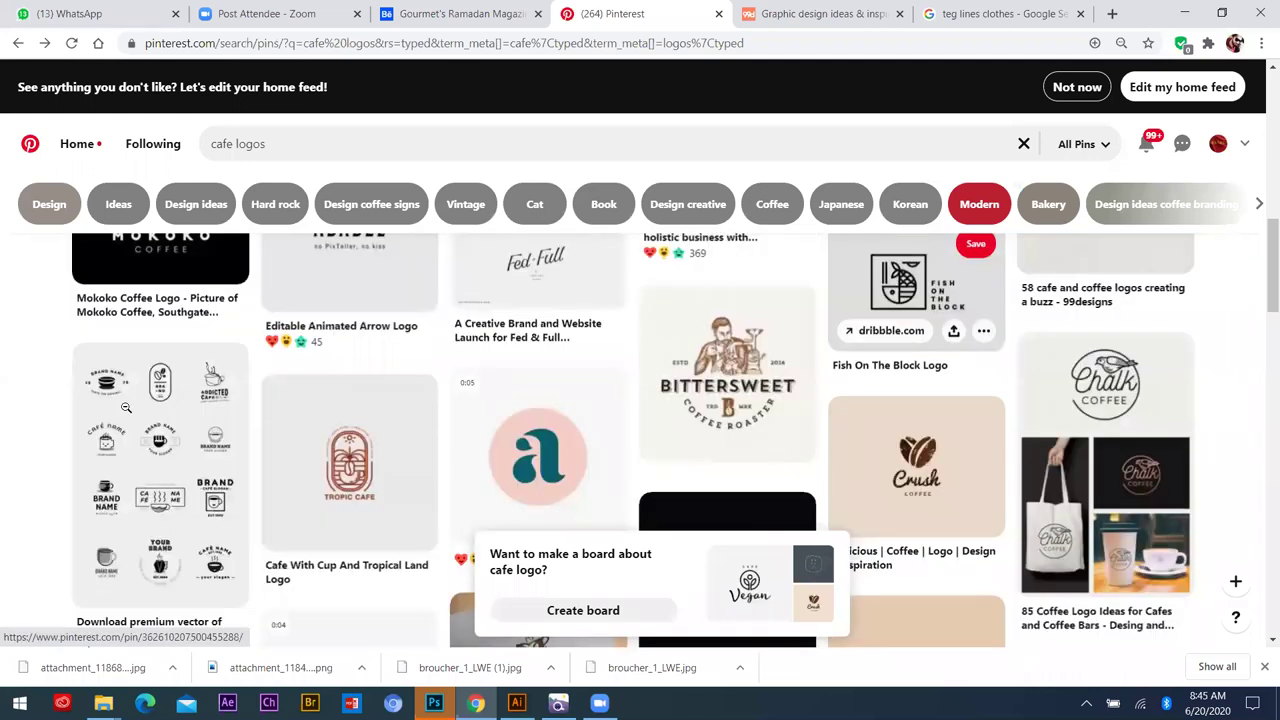
{"action": "left_click", "coordinate": [490, 460]}
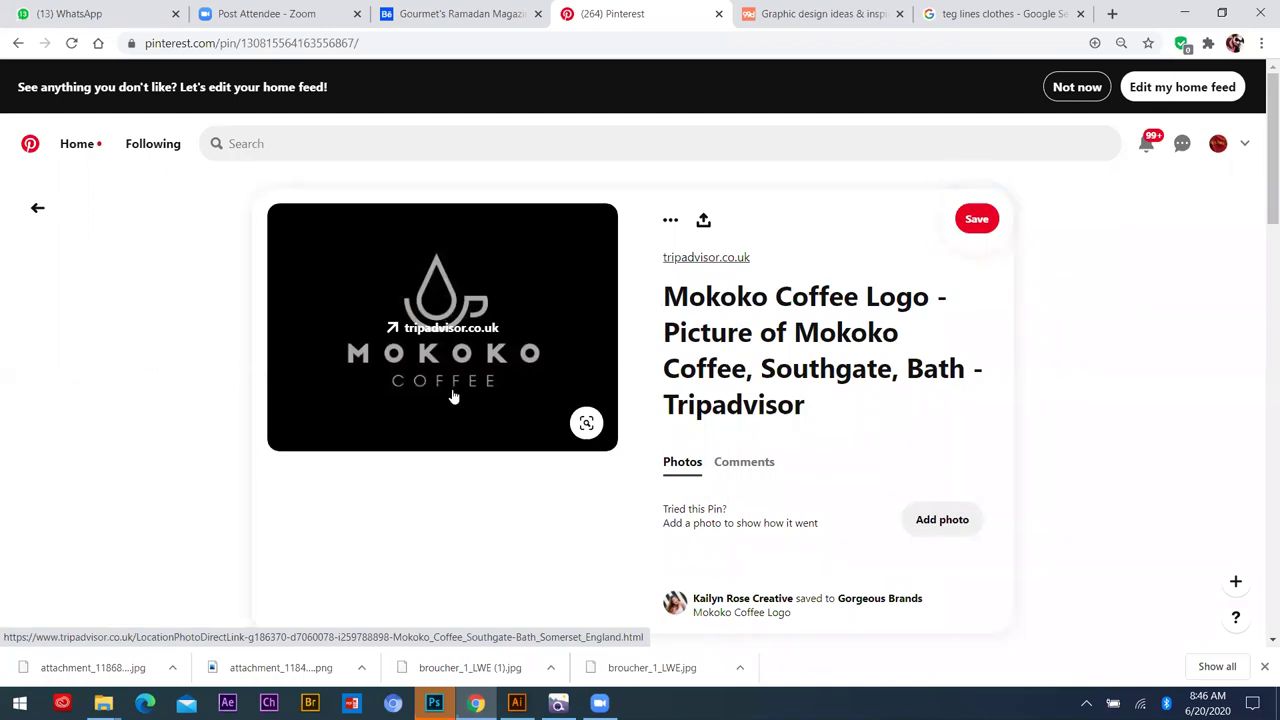
{"action": "key", "text": "alt+Left"}
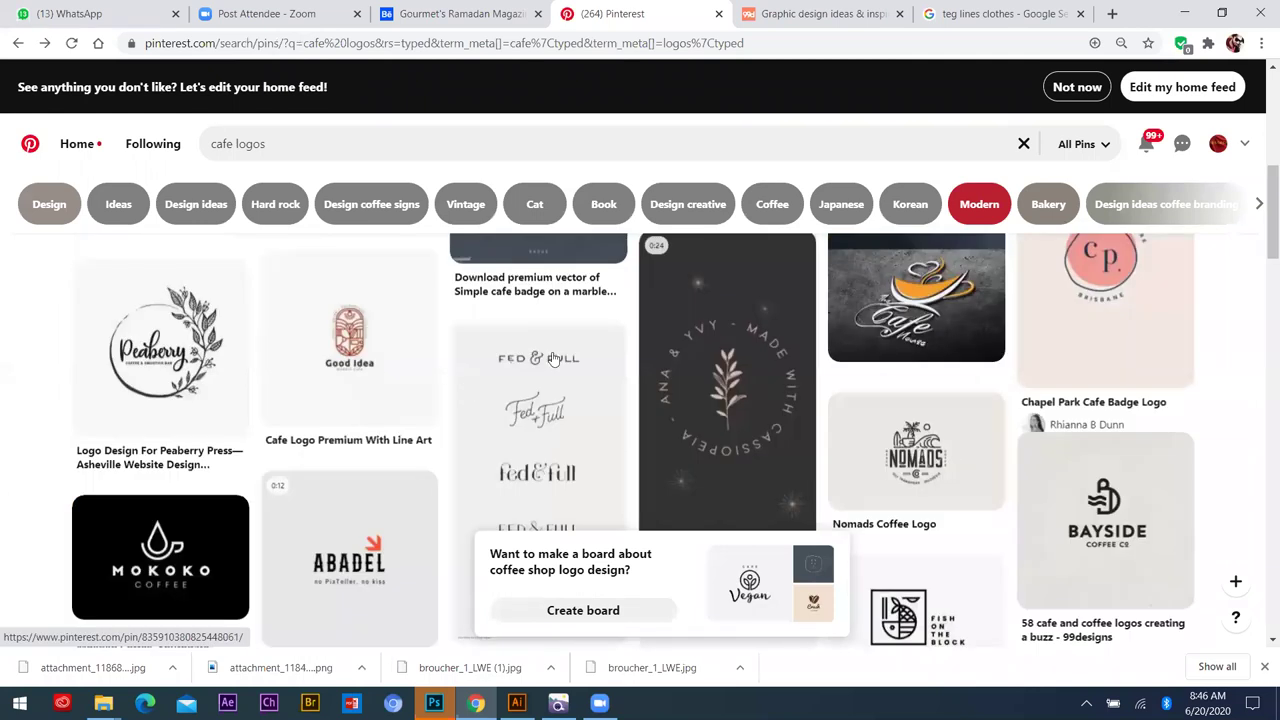
{"action": "left_click", "coordinate": [381, 407]}
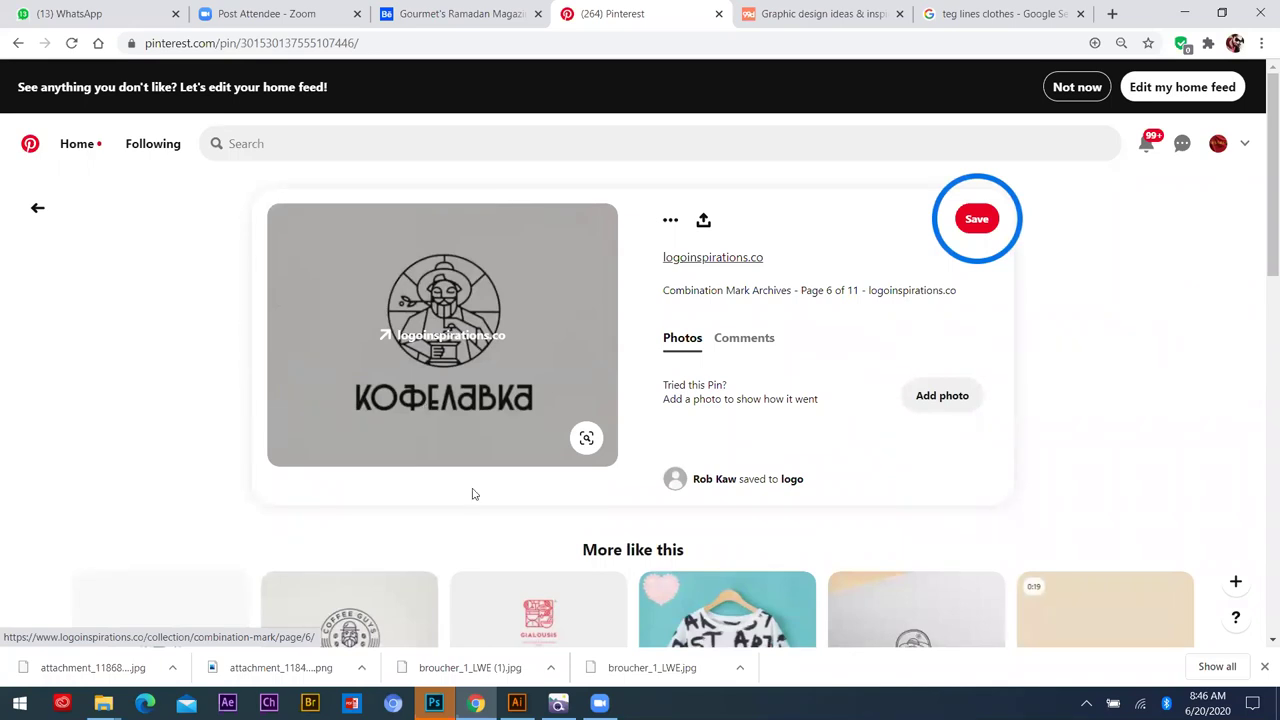
{"action": "left_click", "coordinate": [18, 42]}
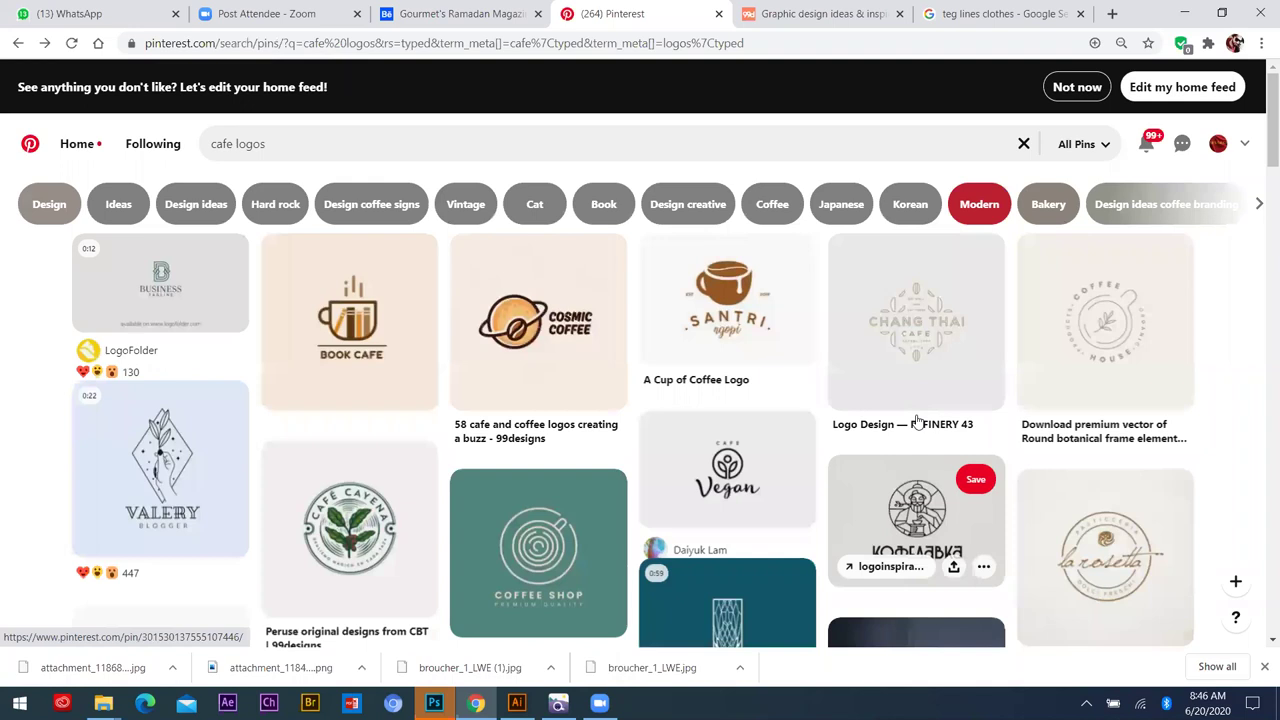
{"action": "scroll", "coordinate": [911, 470], "scroll_direction": "down", "scroll_amount": 5}
{"action": "scroll", "coordinate": [916, 409], "scroll_direction": "up", "scroll_amount": 1}
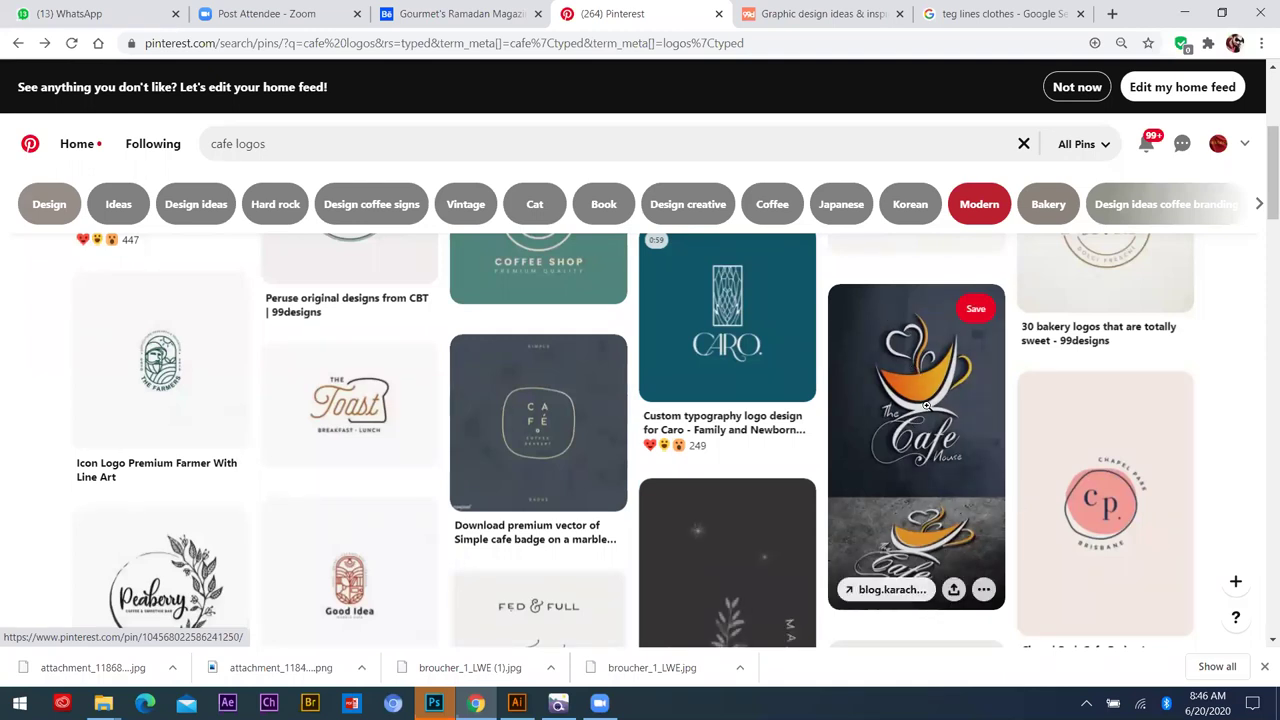
{"action": "scroll", "coordinate": [926, 405], "scroll_direction": "down", "scroll_amount": 6}
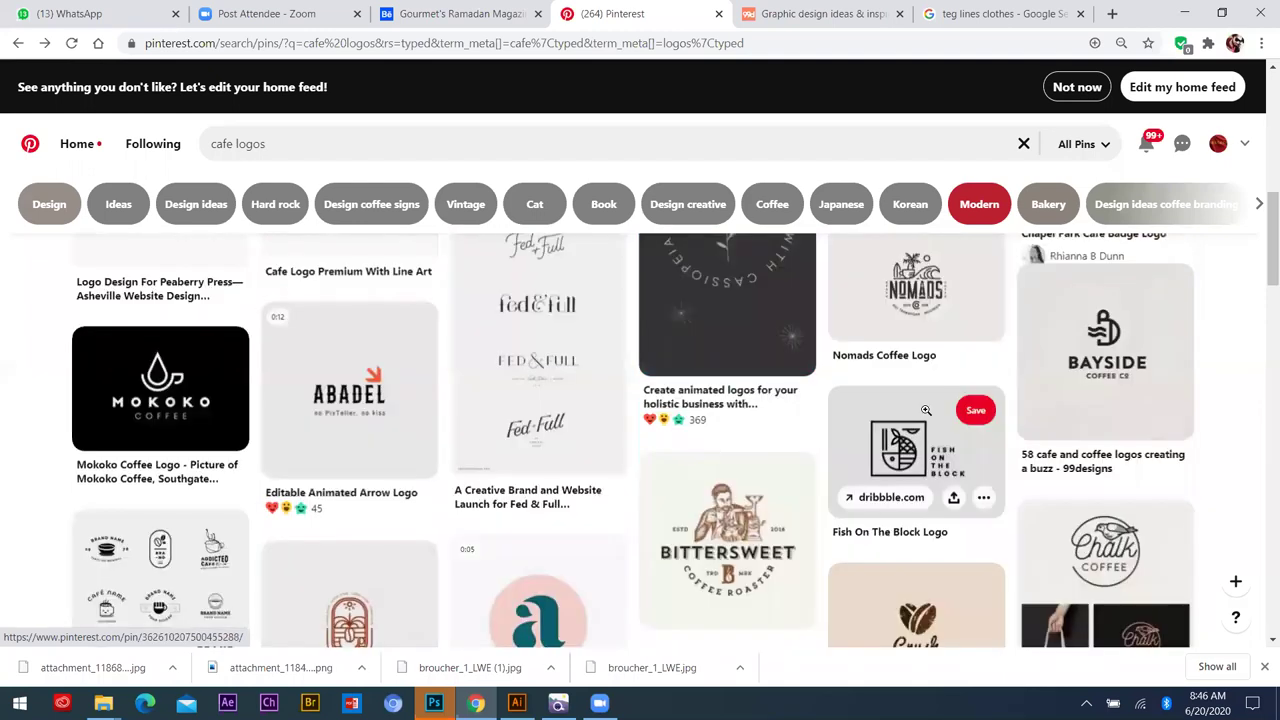
{"action": "scroll", "coordinate": [654, 565], "scroll_direction": "down", "scroll_amount": 3}
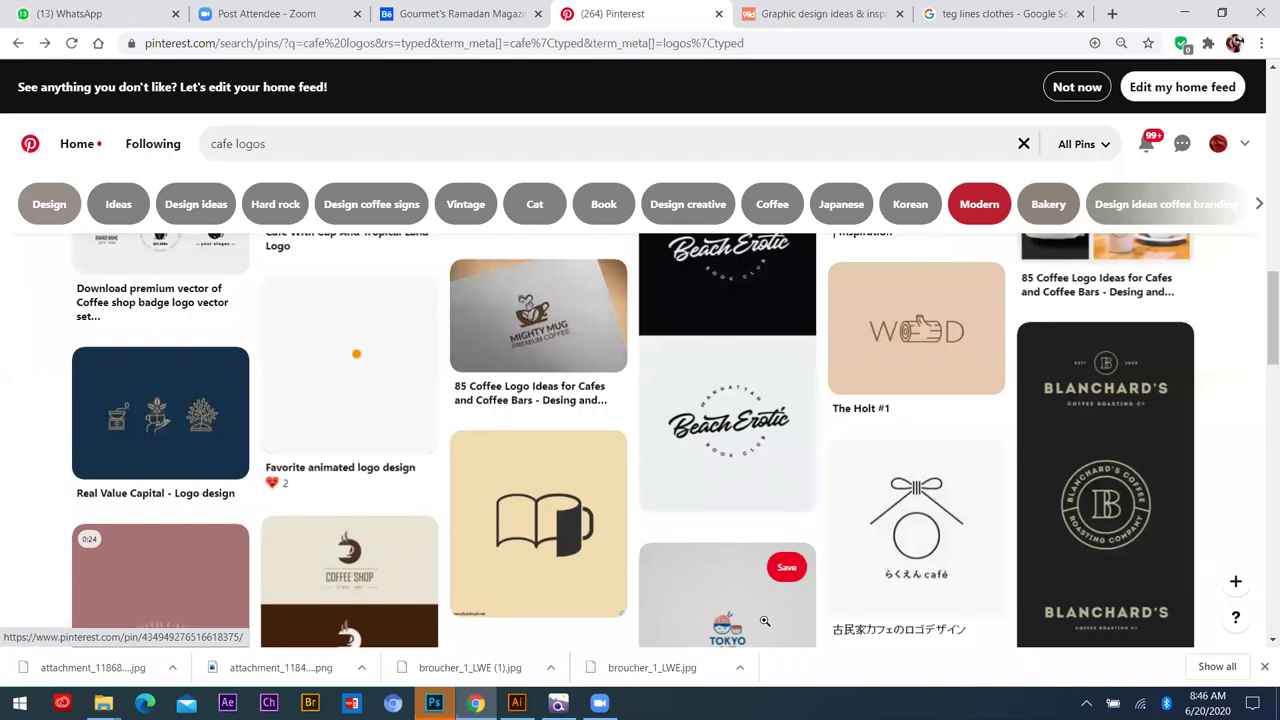
{"action": "scroll", "coordinate": [764, 620], "scroll_direction": "down", "scroll_amount": 3}
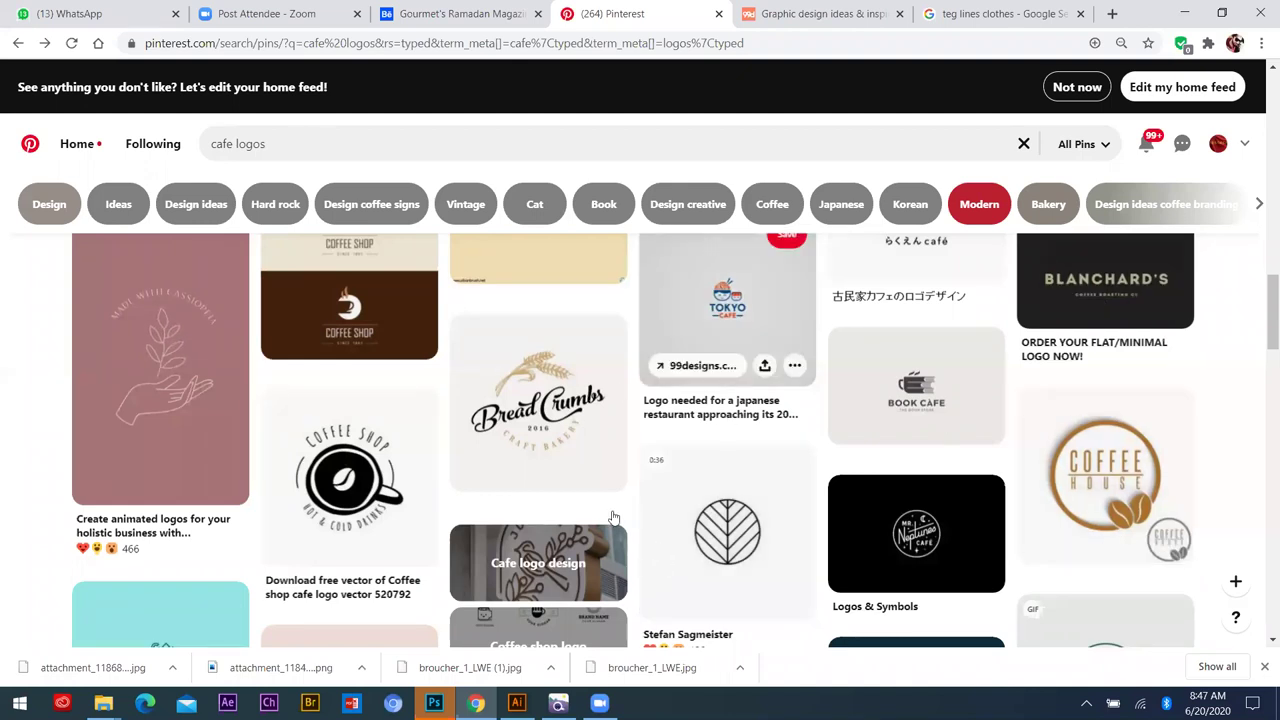
Step: Scroll the cafe logos results past The Grind Coffee Shop, Blóm Branding and Collected Coffee pins
{"action": "scroll", "coordinate": [613, 517], "scroll_direction": "down", "scroll_amount": 3}
{"action": "scroll", "coordinate": [593, 510], "scroll_direction": "up", "scroll_amount": 3}
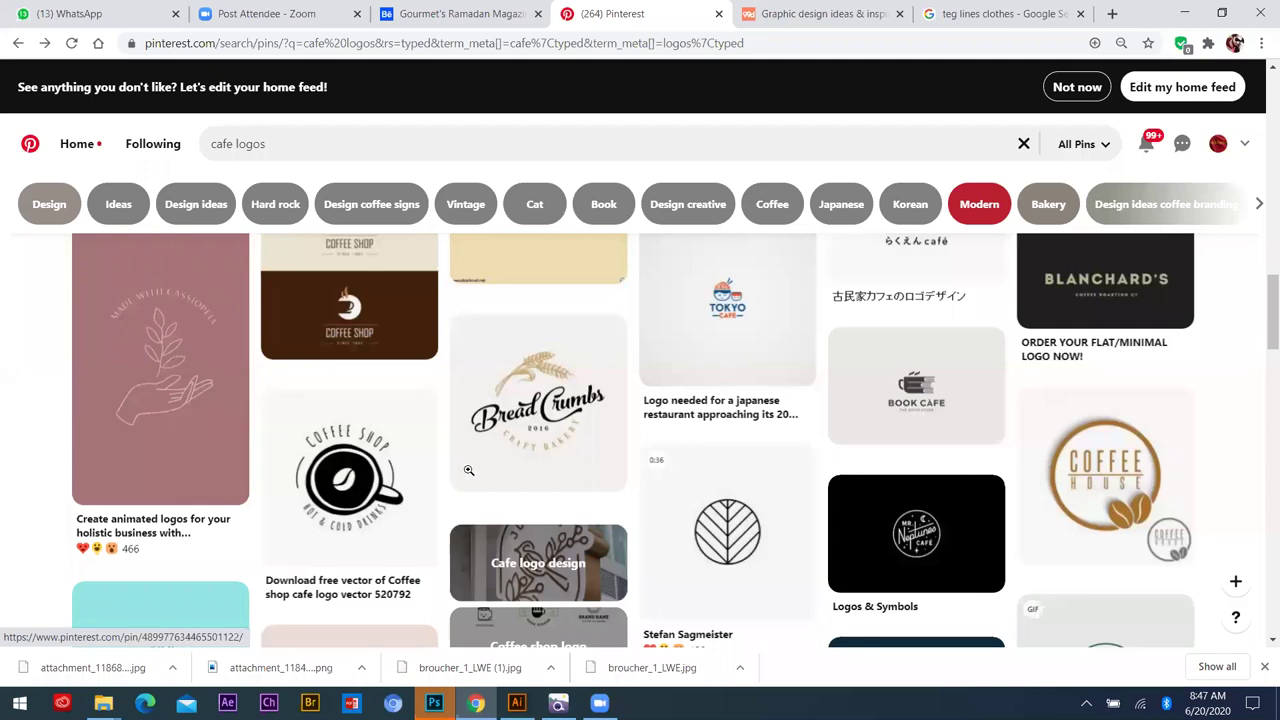
{"action": "scroll", "coordinate": [455, 478], "scroll_direction": "down", "scroll_amount": 3}
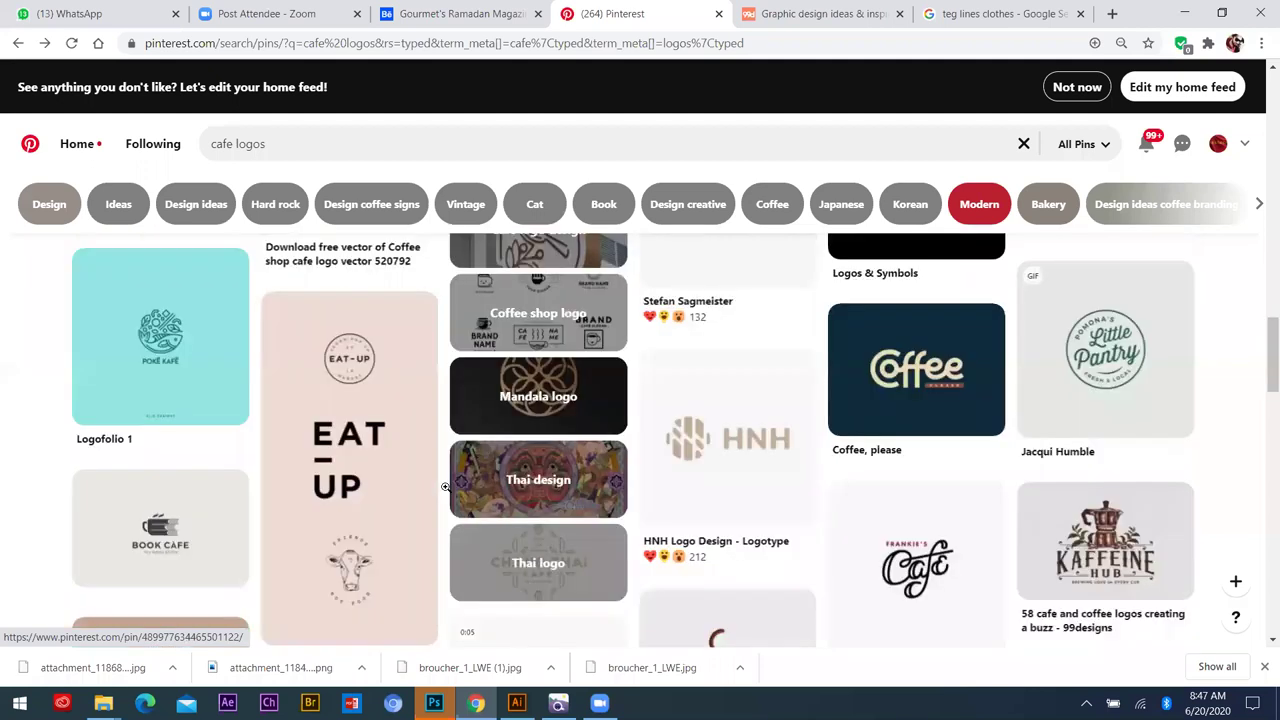
{"action": "scroll", "coordinate": [594, 606], "scroll_direction": "down", "scroll_amount": 2}
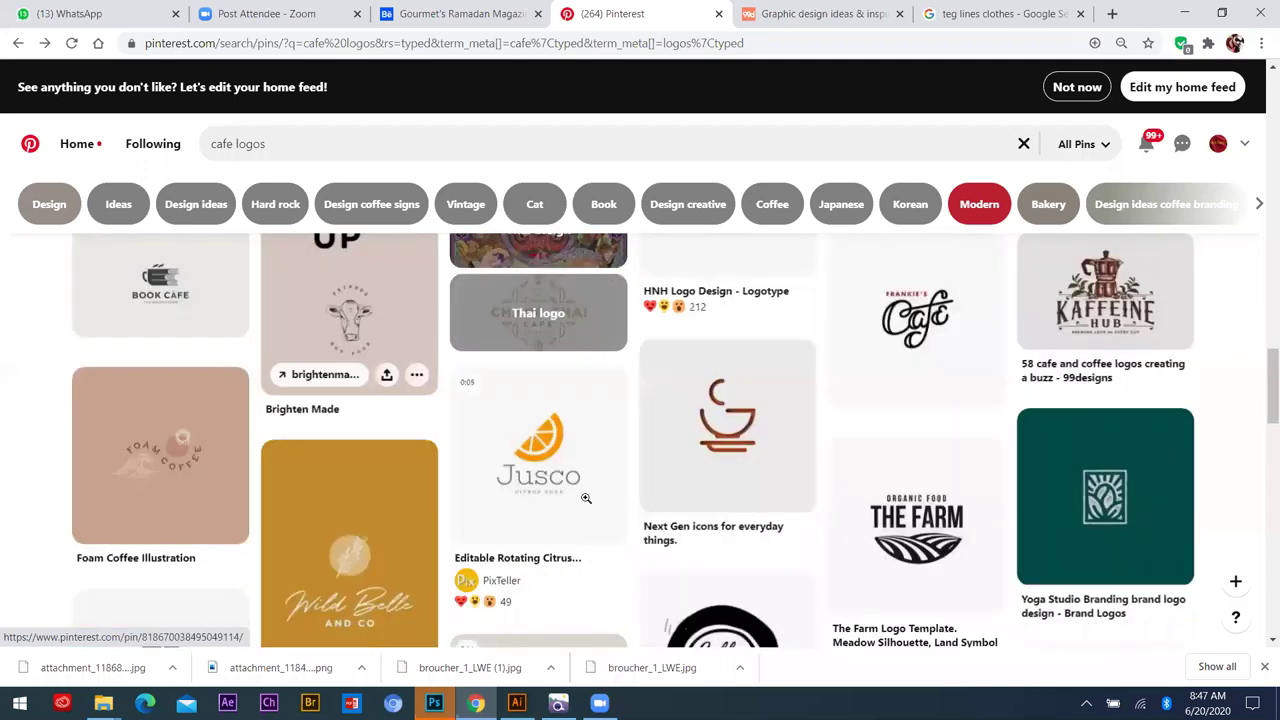
{"action": "scroll", "coordinate": [586, 497], "scroll_direction": "down", "scroll_amount": 3}
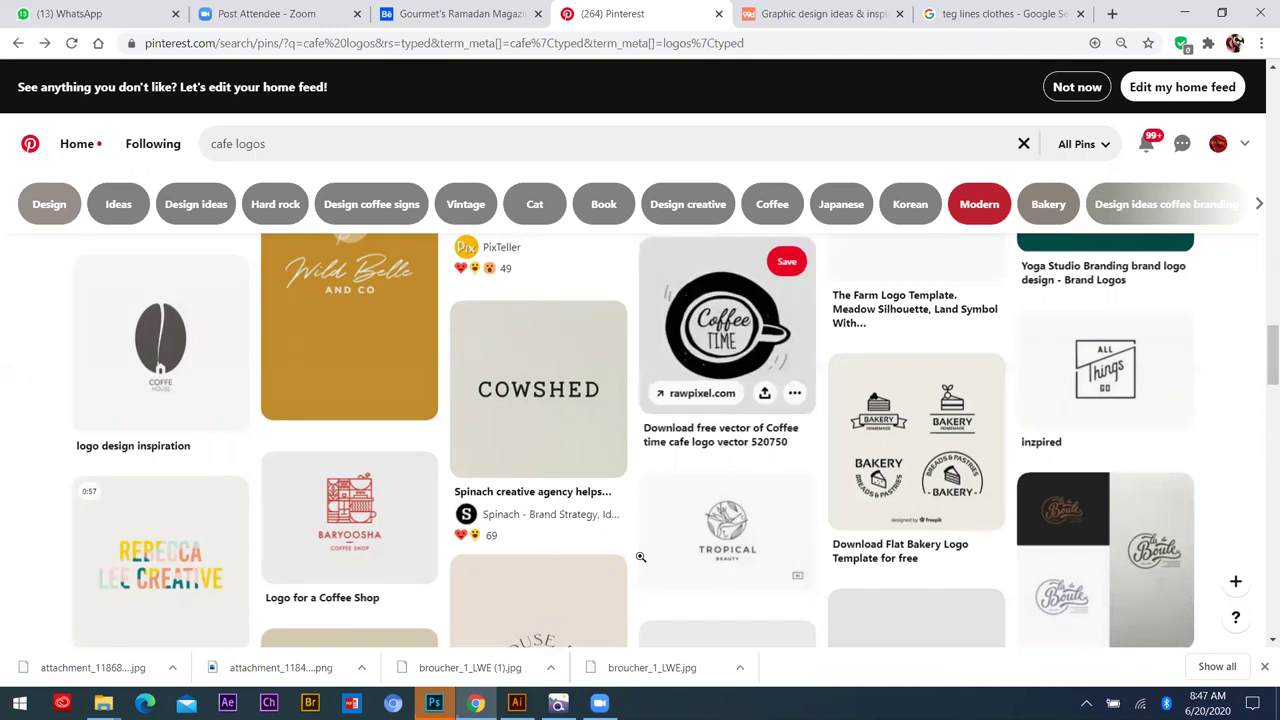
{"action": "scroll", "coordinate": [618, 553], "scroll_direction": "down", "scroll_amount": 2}
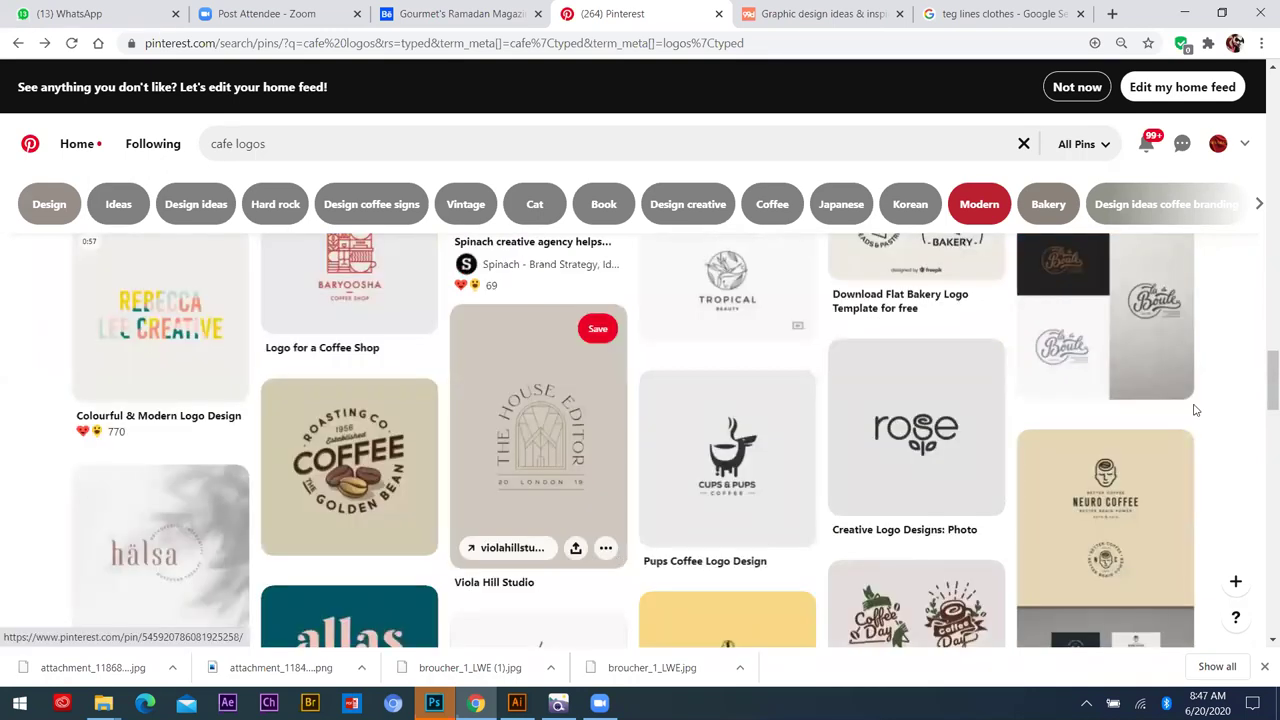
{"action": "scroll", "coordinate": [592, 553], "scroll_direction": "down", "scroll_amount": 2}
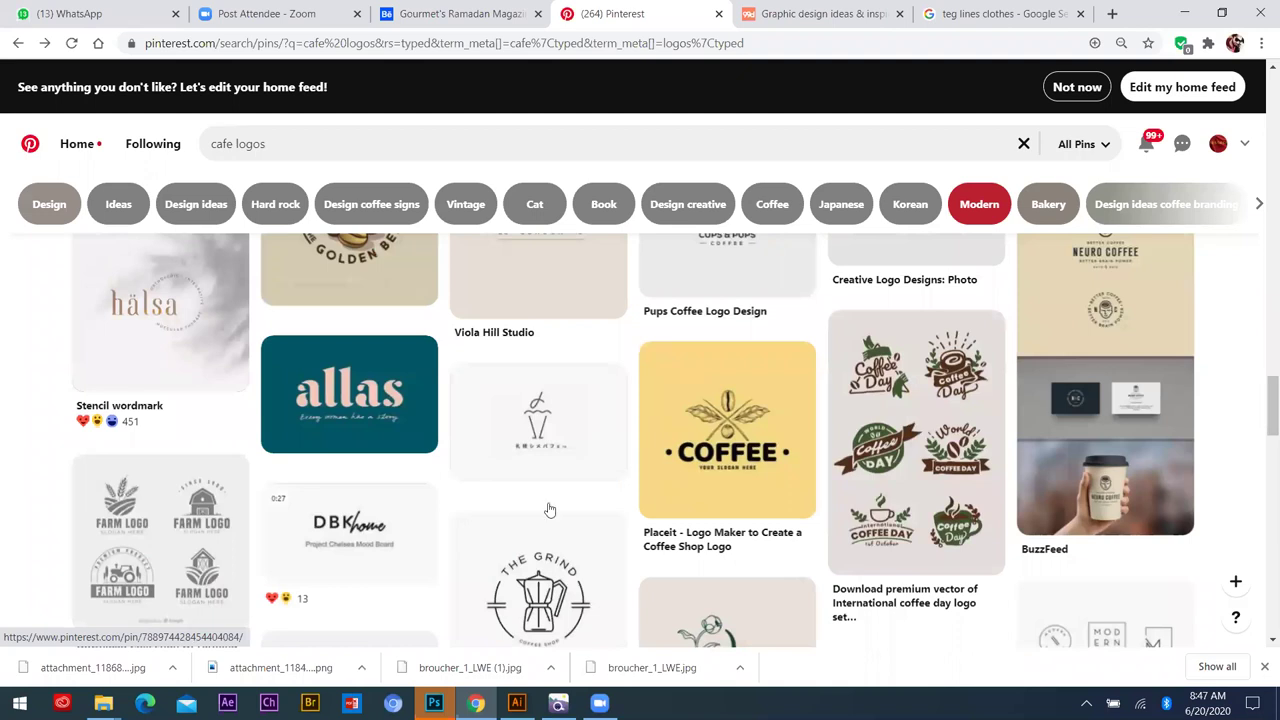
{"action": "scroll", "coordinate": [549, 510], "scroll_direction": "down", "scroll_amount": 2}
{"action": "scroll", "coordinate": [608, 525], "scroll_direction": "up", "scroll_amount": 1}
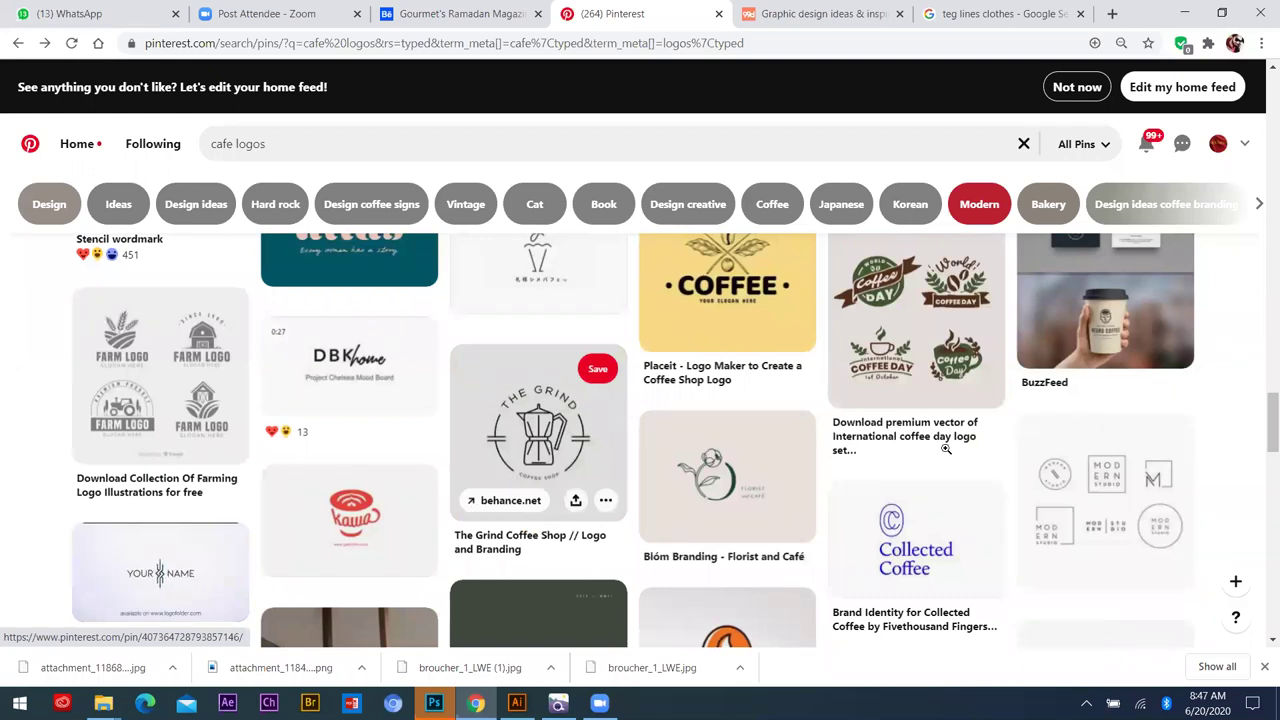
{"action": "scroll", "coordinate": [945, 449], "scroll_direction": "down", "scroll_amount": 3}
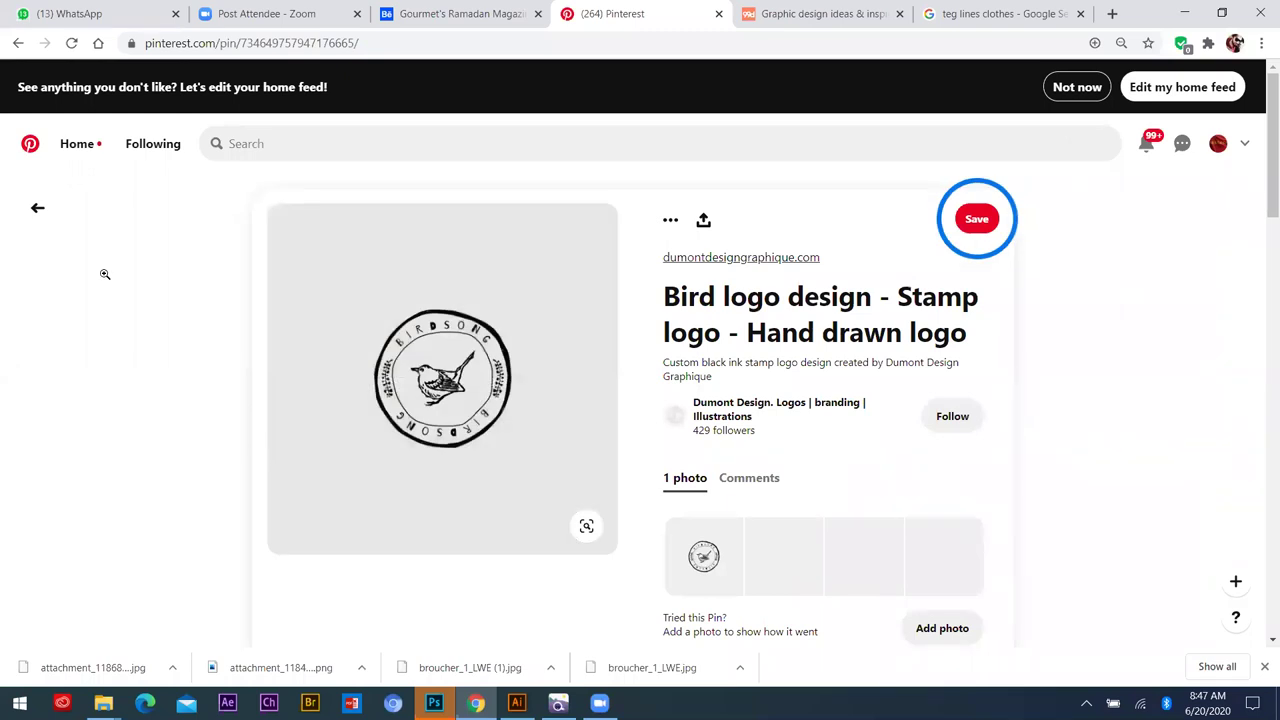
Step: Go back from the bird logo pin to the cafe logos results, then switch to Illustrator
{"action": "key", "text": "alt+Left"}
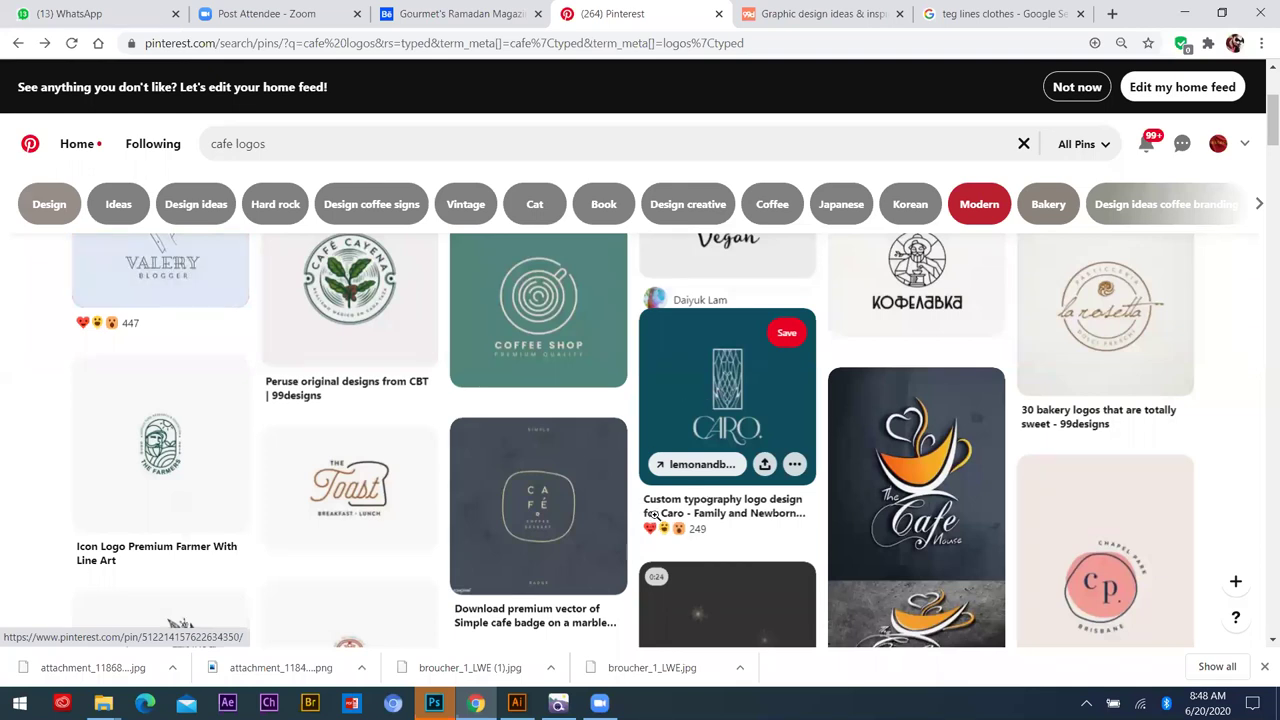
{"action": "scroll", "coordinate": [660, 360], "scroll_direction": "down", "scroll_amount": 5}
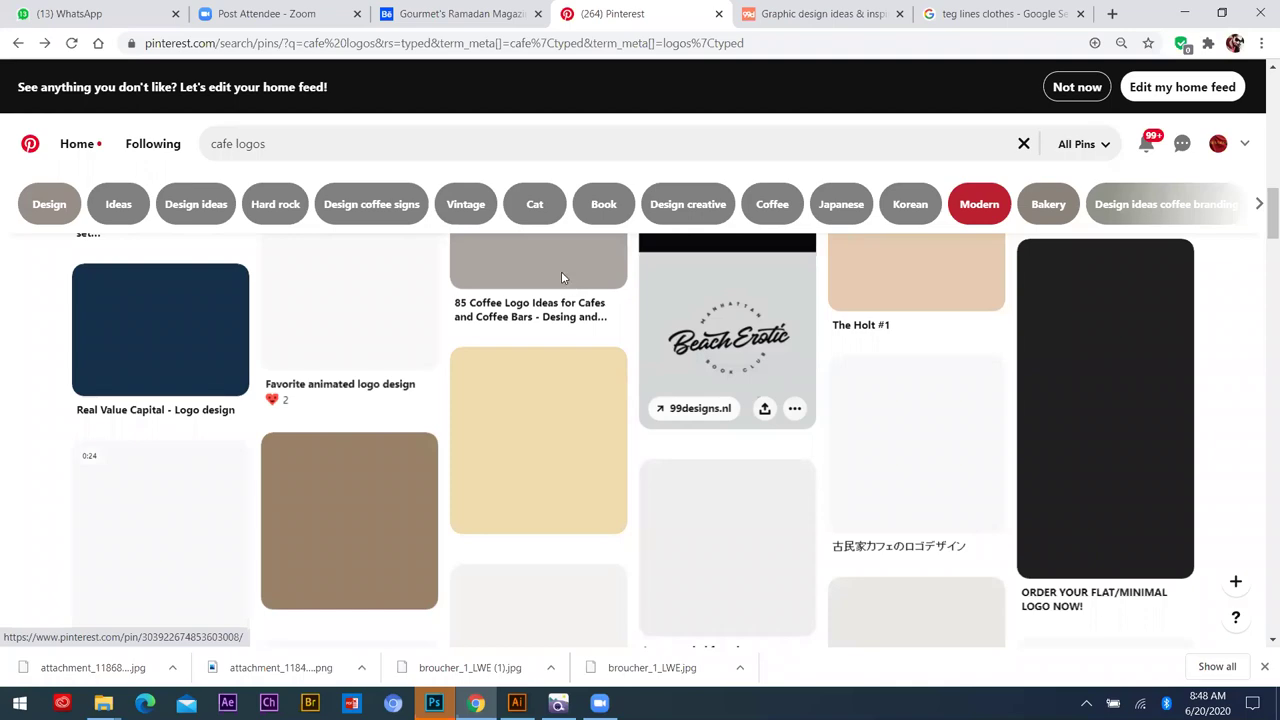
{"action": "key", "text": "alt+Tab"}
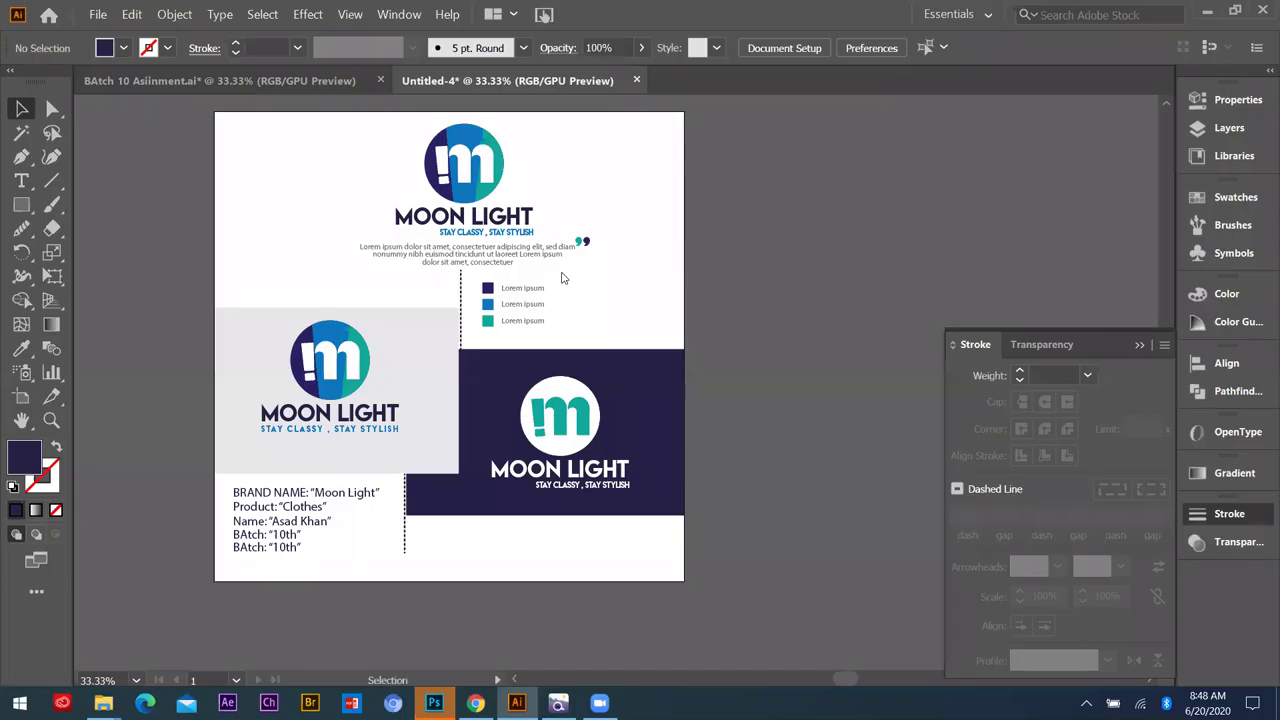